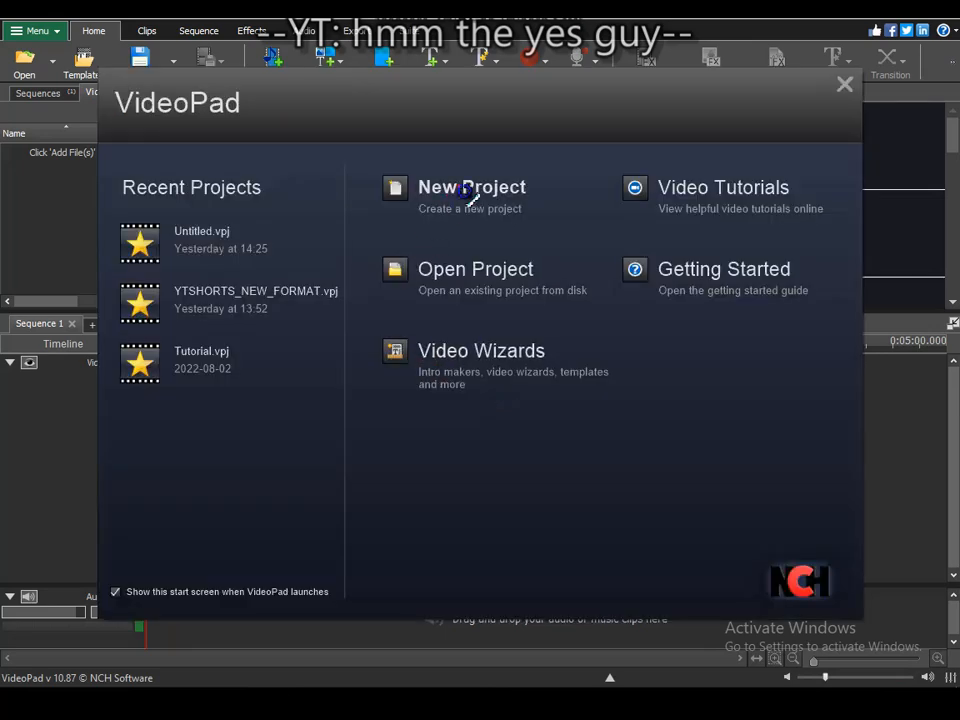
Create a new project and bring in the audio file "Music-Murder in my mind".
click(463, 192)
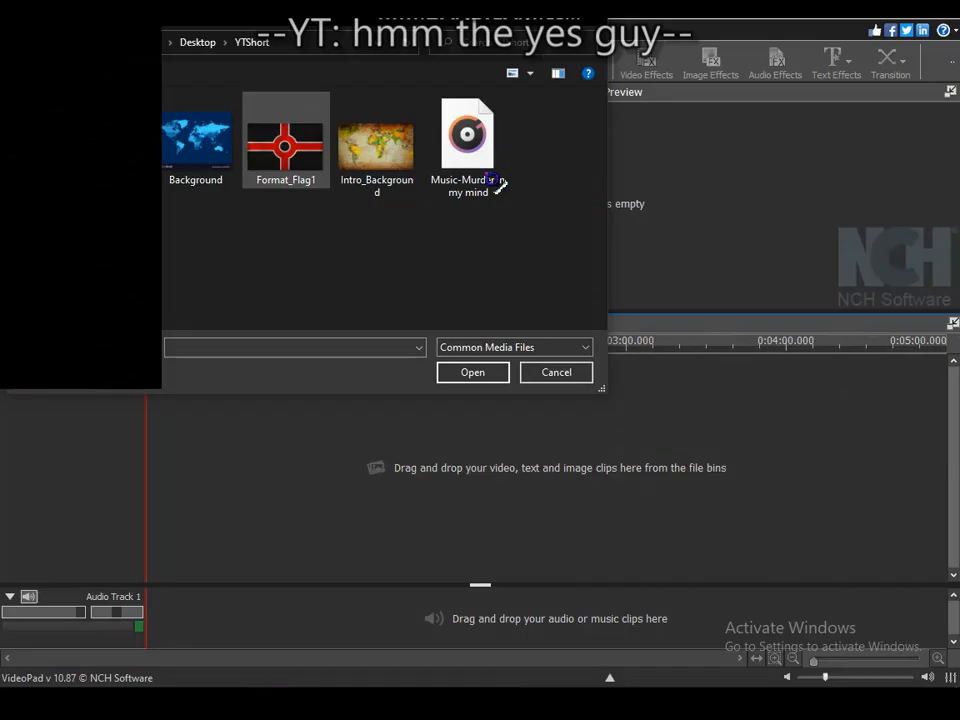
click(497, 165)
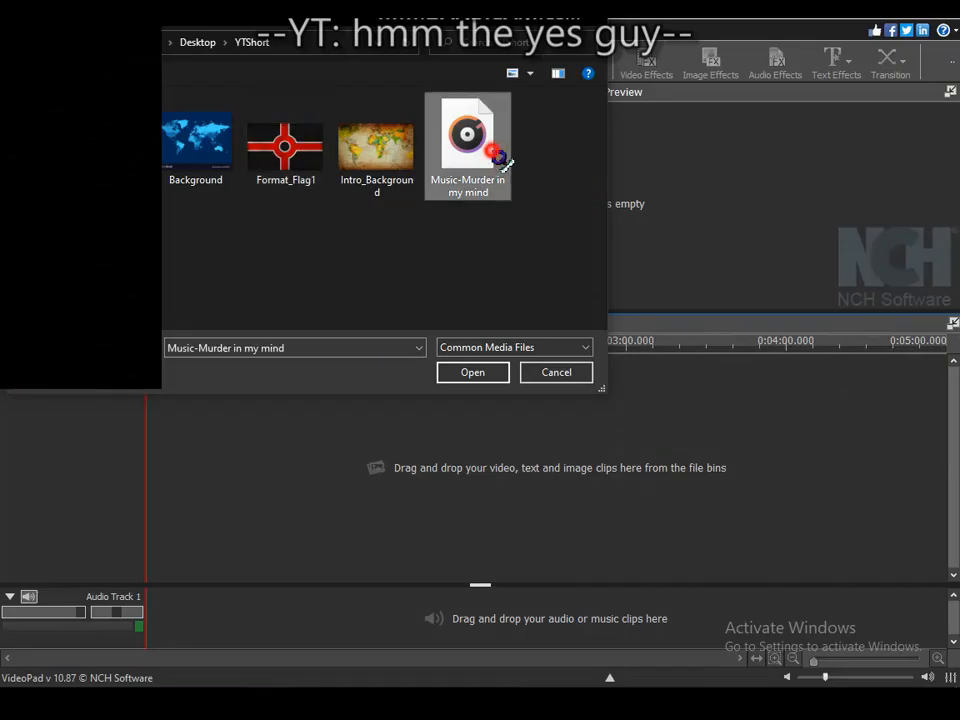
click(455, 375)
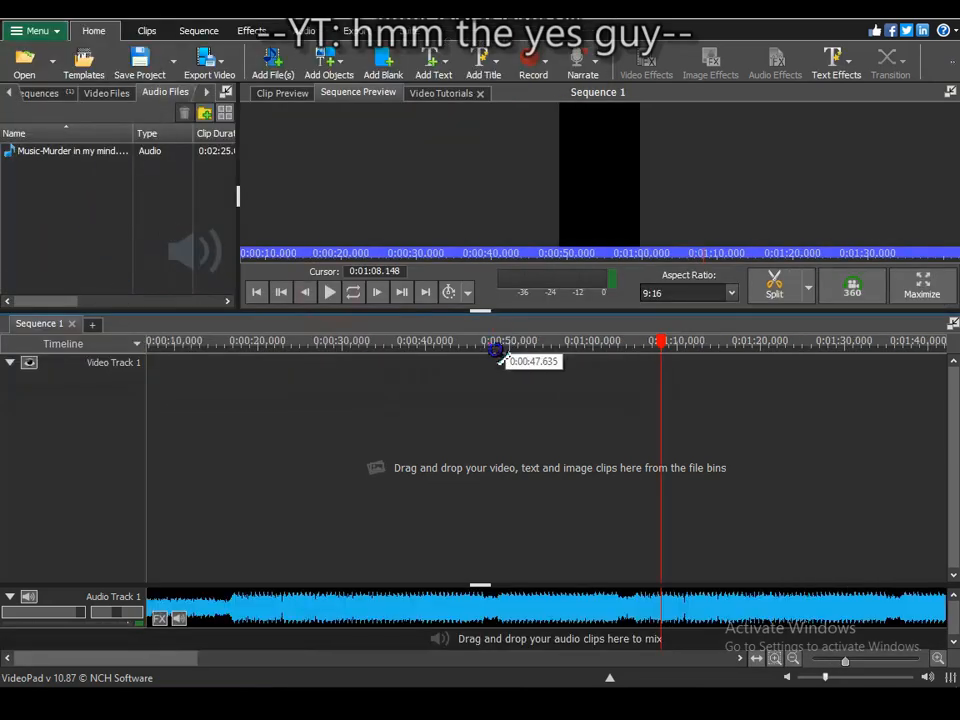
Split the music at about 0:01:04.765 and delete the section after the cut.
drag(492, 354, 605, 370)
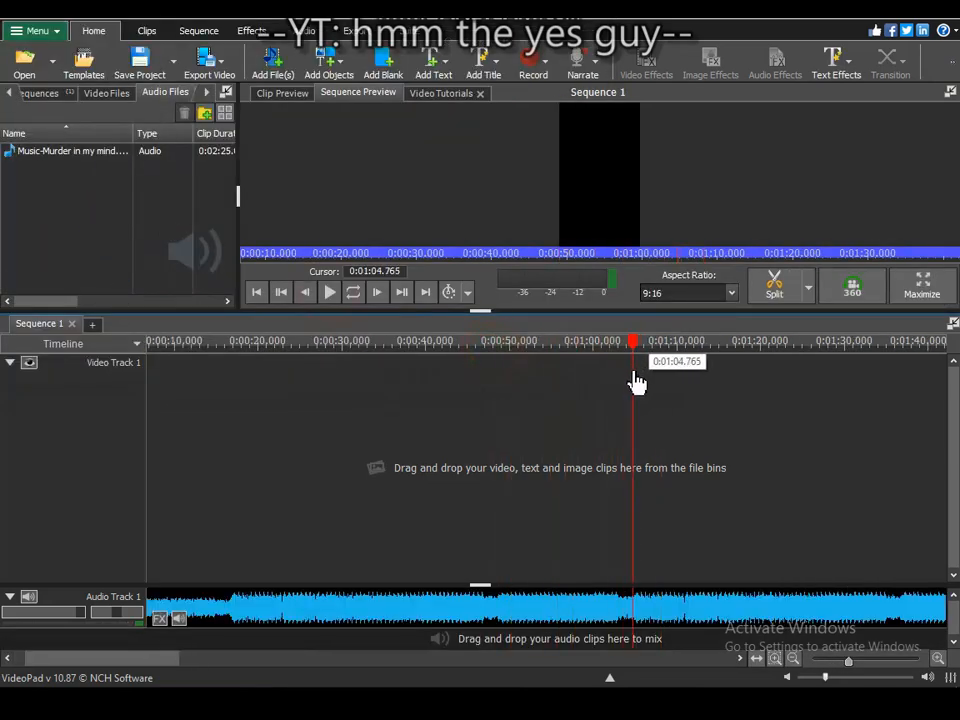
click(729, 615)
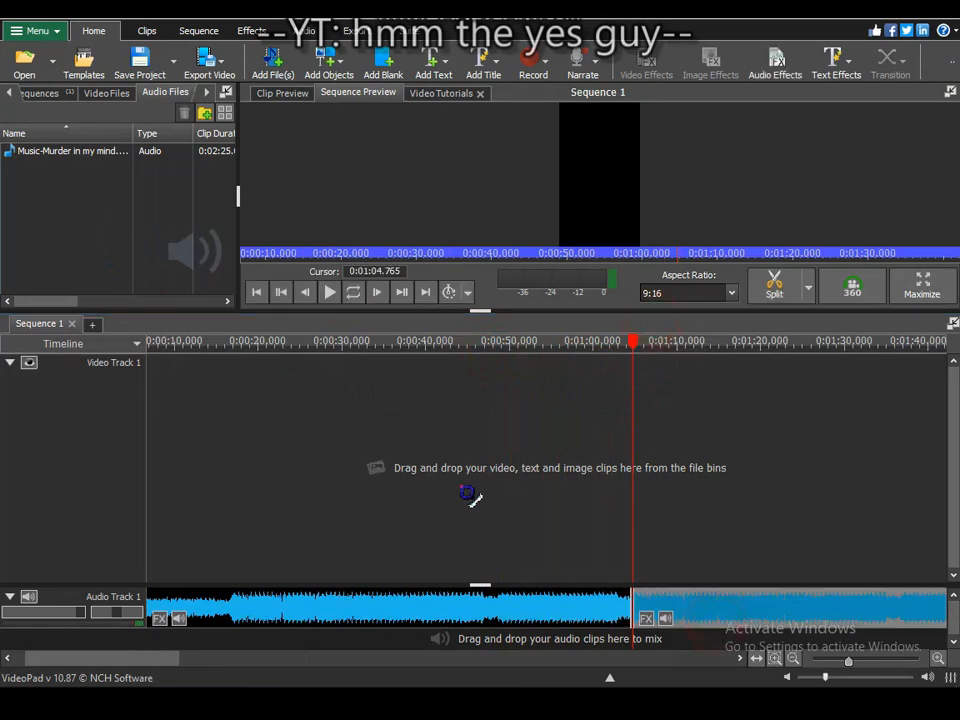
key(Delete)
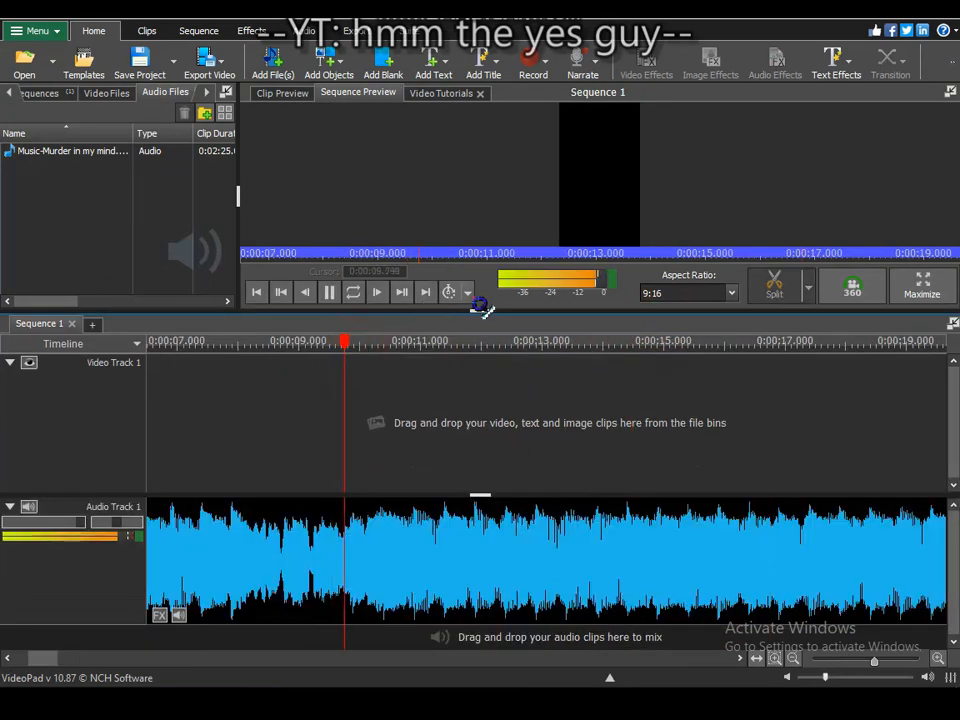
Set the preview speed to 0.5x and play the music from about 0:00:10 to locate the beat.
click(467, 293)
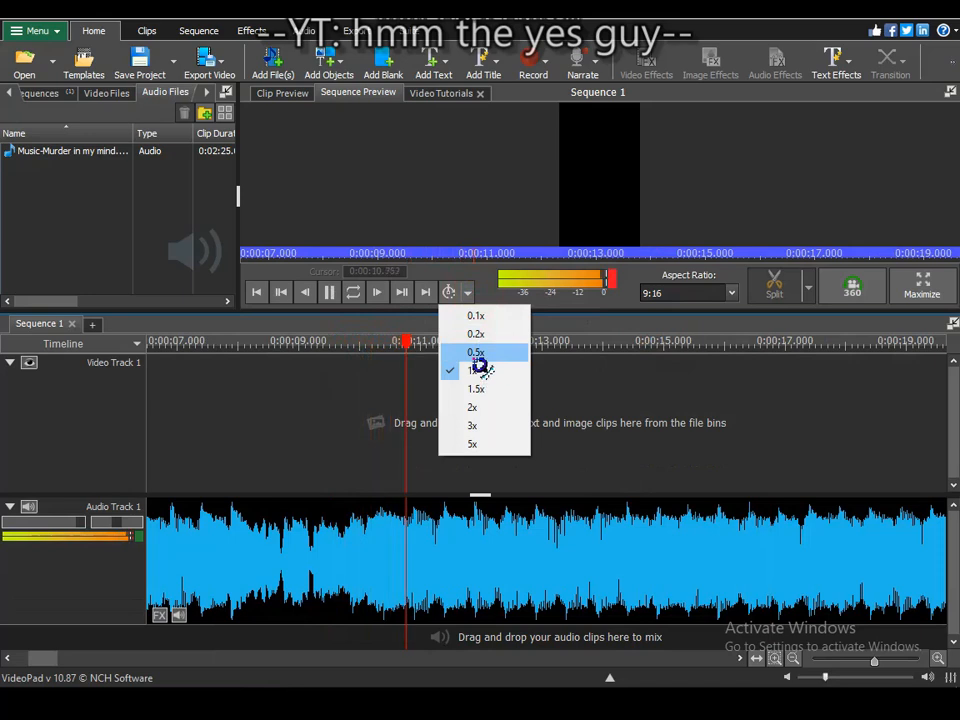
click(480, 367)
click(350, 360)
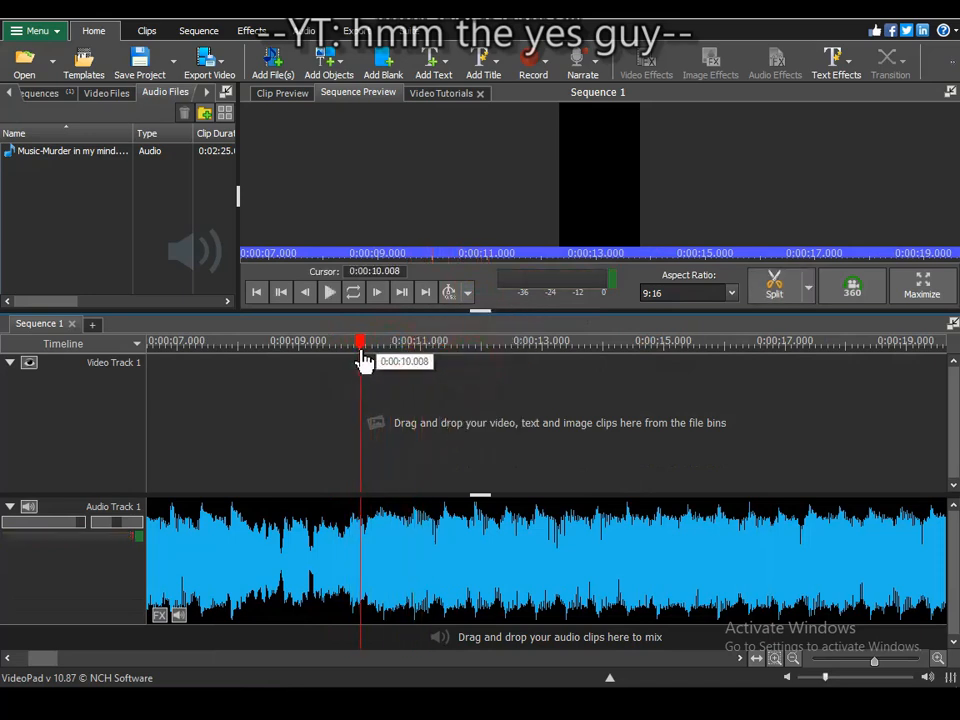
click(331, 292)
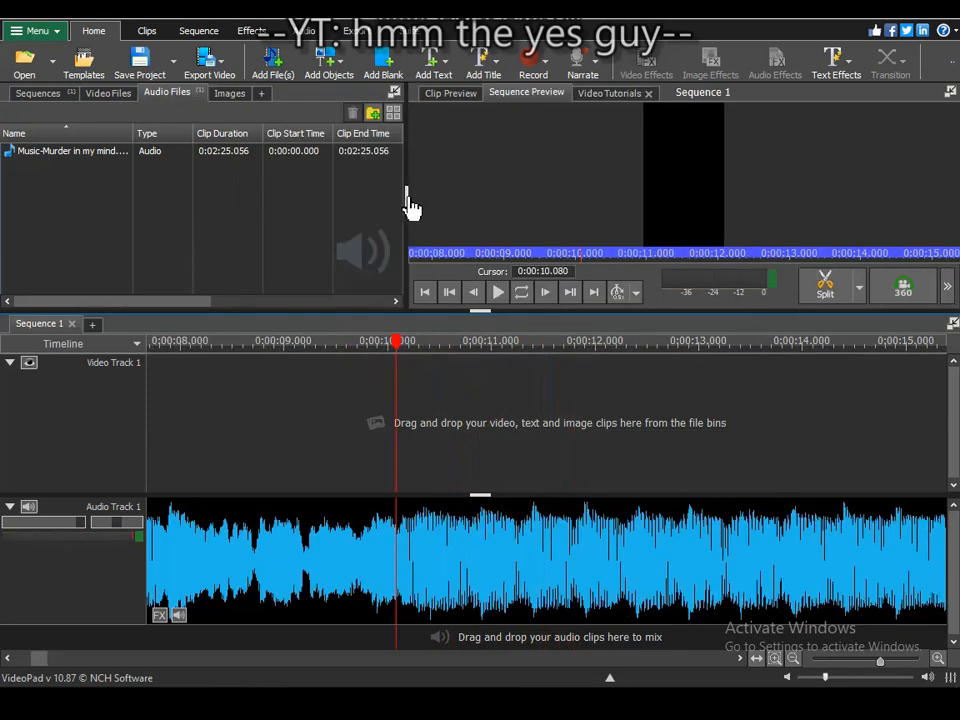
Add a white blank clip to the image files and place it on Video Track 1 at about 0:00:10.67.
drag(410, 207, 297, 210)
right_click(953, 303)
mouse_move(900, 316)
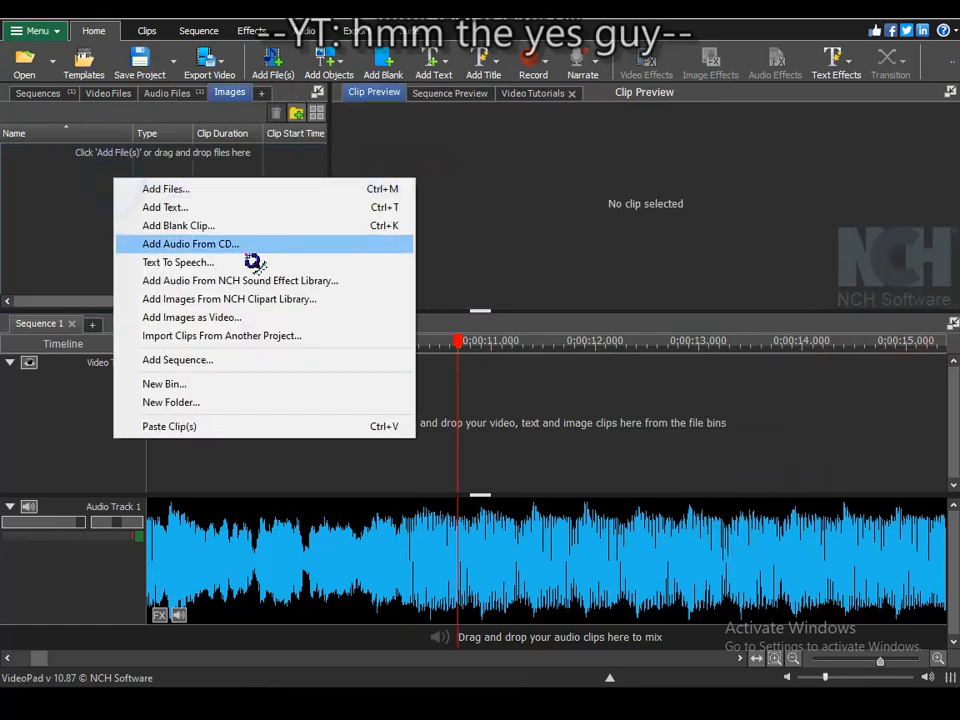
click(190, 226)
click(450, 340)
click(452, 313)
click(448, 609)
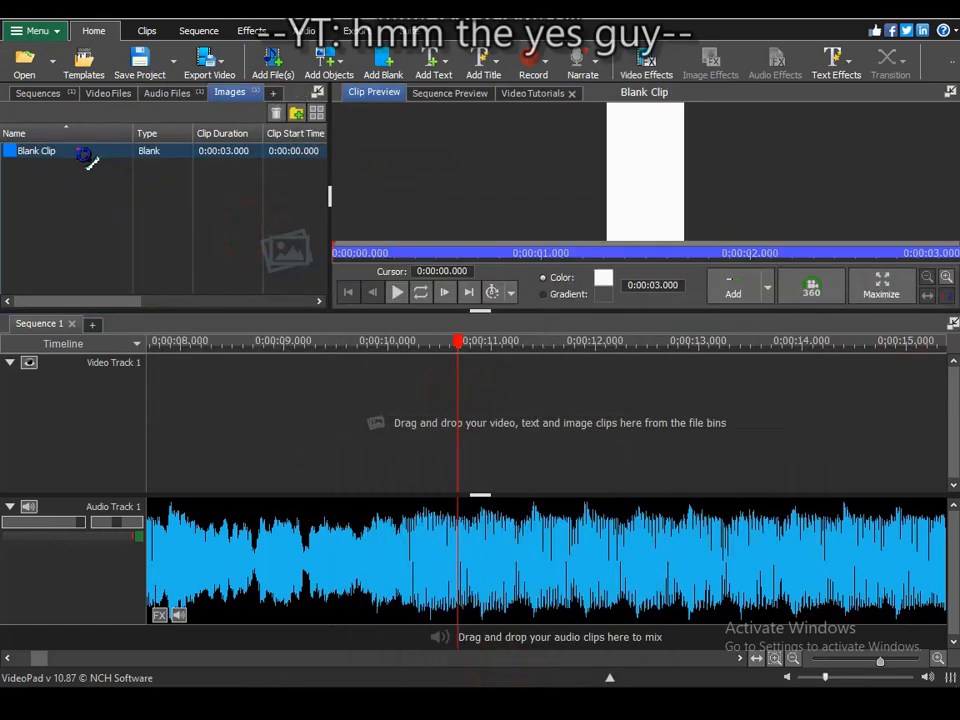
drag(90, 161, 403, 435)
Shift the blank clip slightly earlier on the video track so it starts at about 0:00:10.65.
click(420, 292)
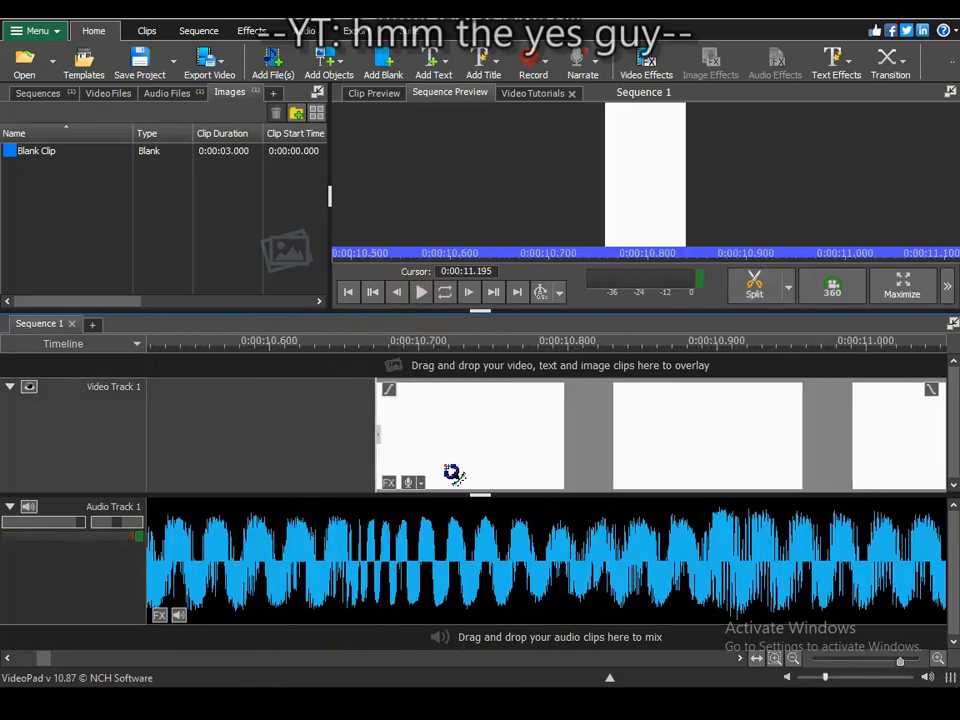
scroll(358, 462, up, 4)
drag(538, 459, 484, 460)
scroll(385, 465, up, 3)
scroll(165, 498, up, 2)
scroll(400, 470, down, 6)
scroll(707, 514, down, 1)
Play the music around the blank clip's start at reduced speed to check its timing against the beat.
click(389, 342)
click(421, 292)
scroll(270, 354, down, 3)
click(559, 292)
click(579, 334)
click(215, 343)
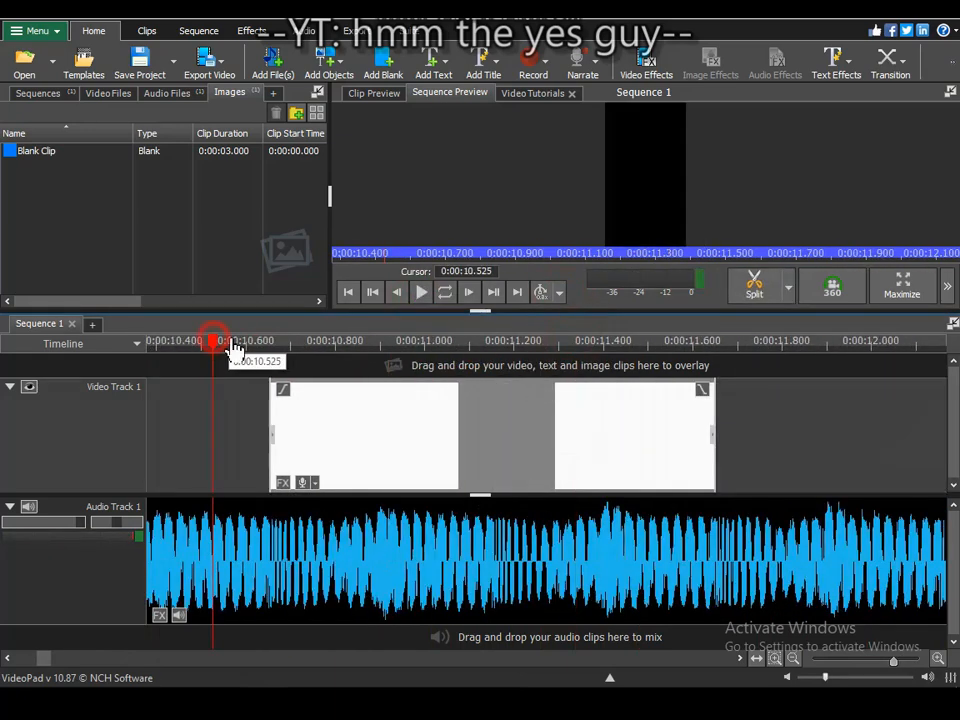
click(421, 292)
click(173, 342)
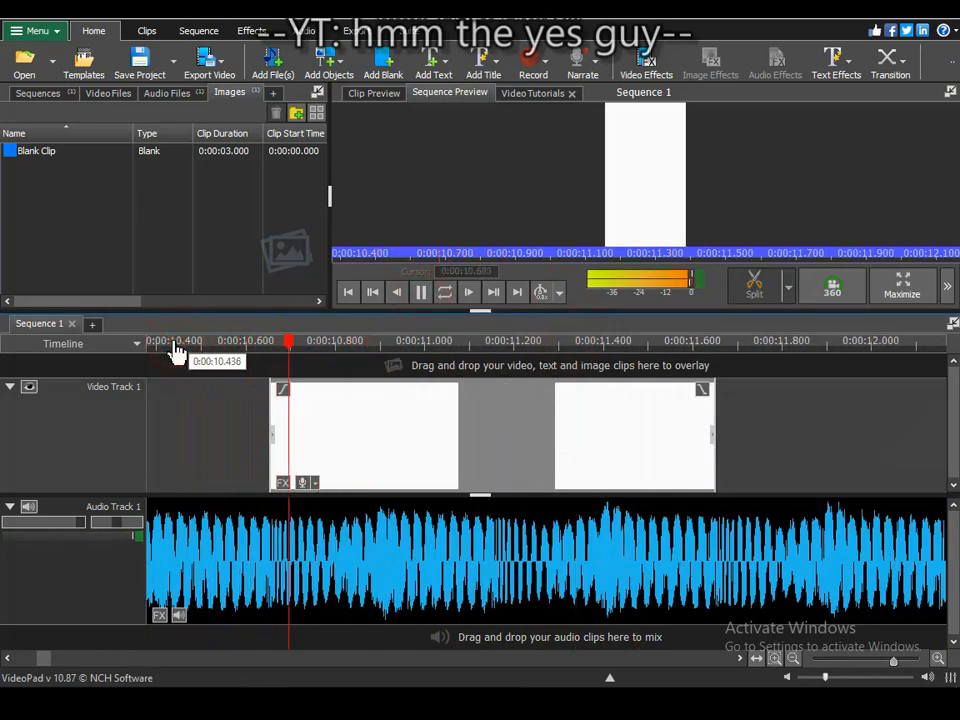
click(172, 342)
click(559, 292)
click(579, 369)
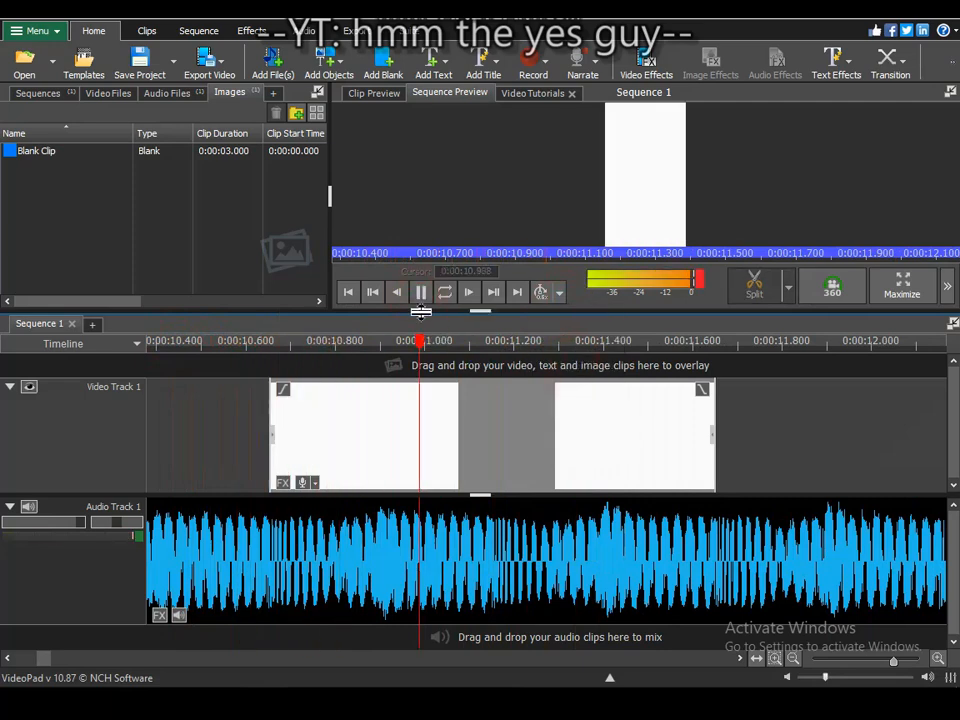
Paste 13 copies of the one-second blank clip back to back, starting exactly at its end at about 0:00:11.652.
scroll(430, 335, down, 2)
scroll(352, 372, up, 10)
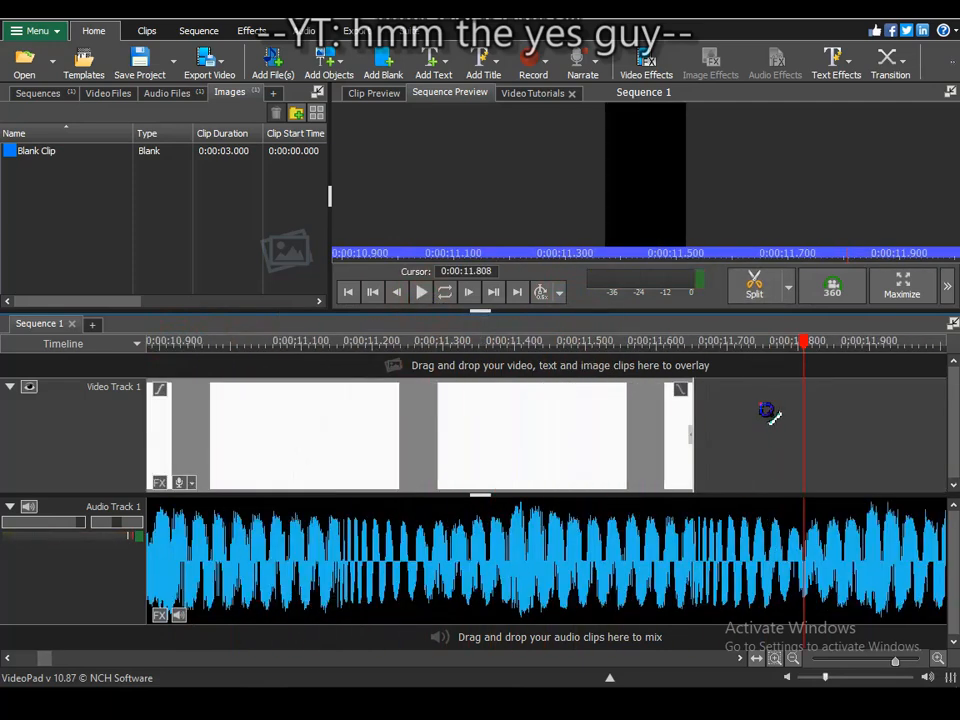
drag(596, 432, 645, 450)
scroll(612, 443, down, 3)
scroll(590, 450, up, 1)
scroll(558, 461, up, 2)
scroll(540, 470, down, 8)
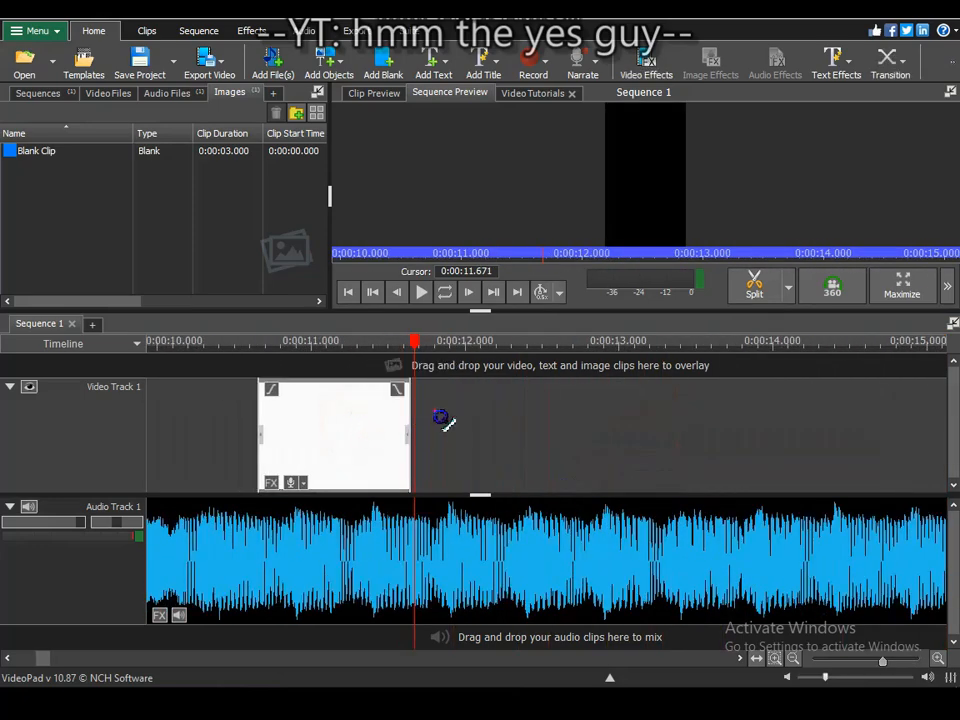
scroll(381, 424, up, 4)
scroll(482, 362, up, 3)
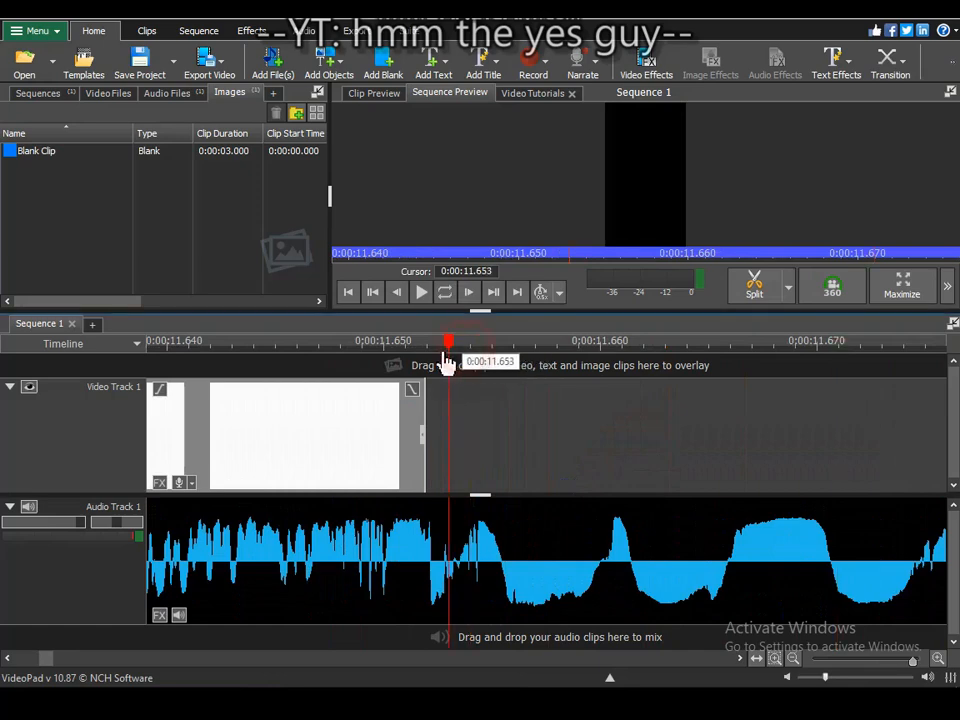
scroll(428, 407, down, 7)
key(ctrl+v)
key(ctrl+v)
key(ctrl+v)
key(ctrl+v)
key(ctrl+v)
key(ctrl+v)
key(ctrl+v)
key(ctrl+v)
key(ctrl+v)
key(ctrl+v)
key(ctrl+v)
key(ctrl+v)
key(ctrl+v)
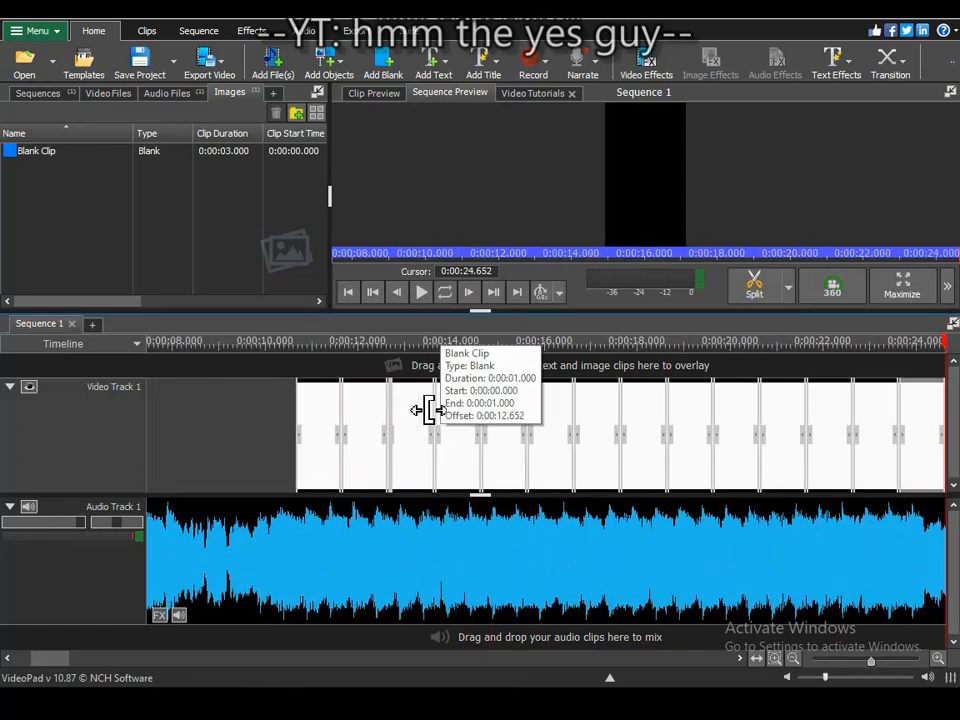
Delete every second blank clip so the remaining white clips alternate with one-second gaps.
scroll(428, 410, down, 3)
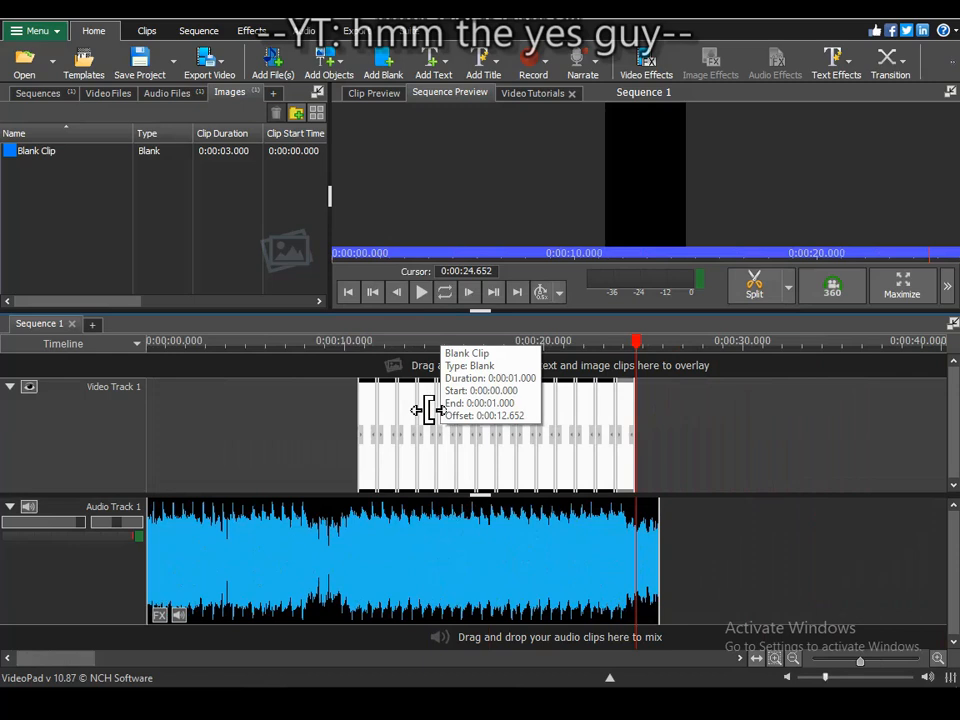
click(741, 454)
key(Delete)
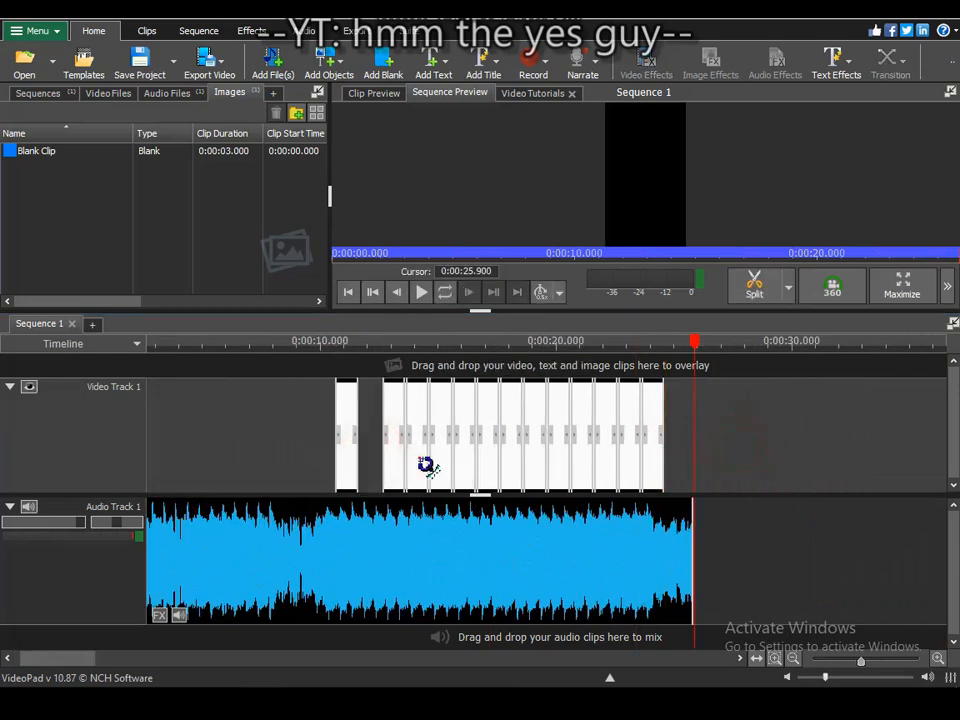
click(426, 463)
key(Delete)
click(460, 459)
key(Delete)
click(513, 464)
key(Delete)
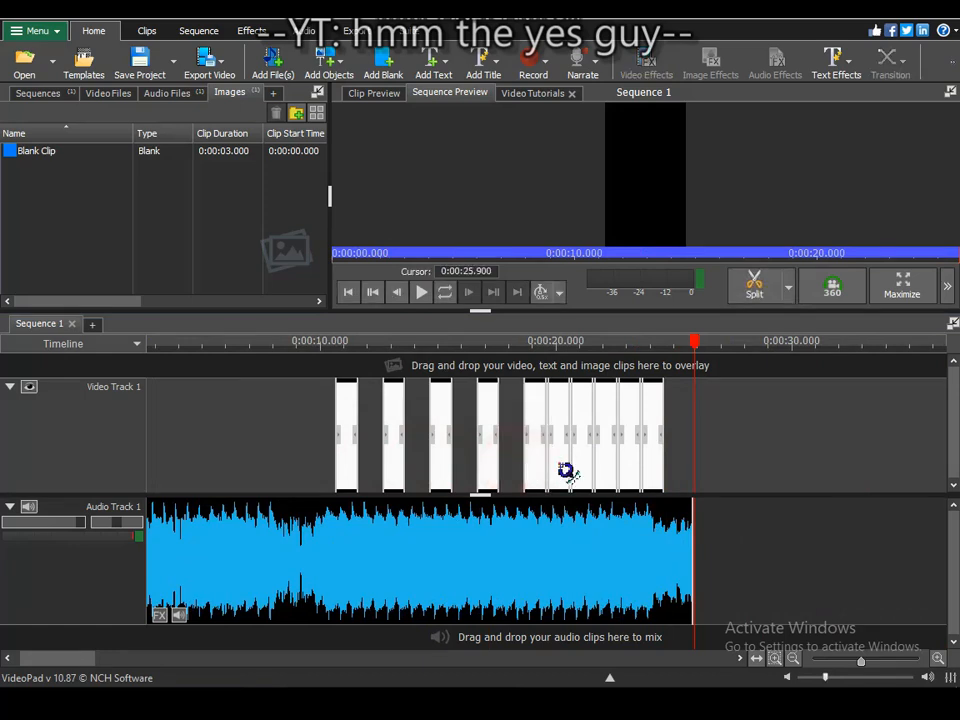
key(Delete)
click(608, 466)
key(Delete)
click(659, 467)
key(Delete)
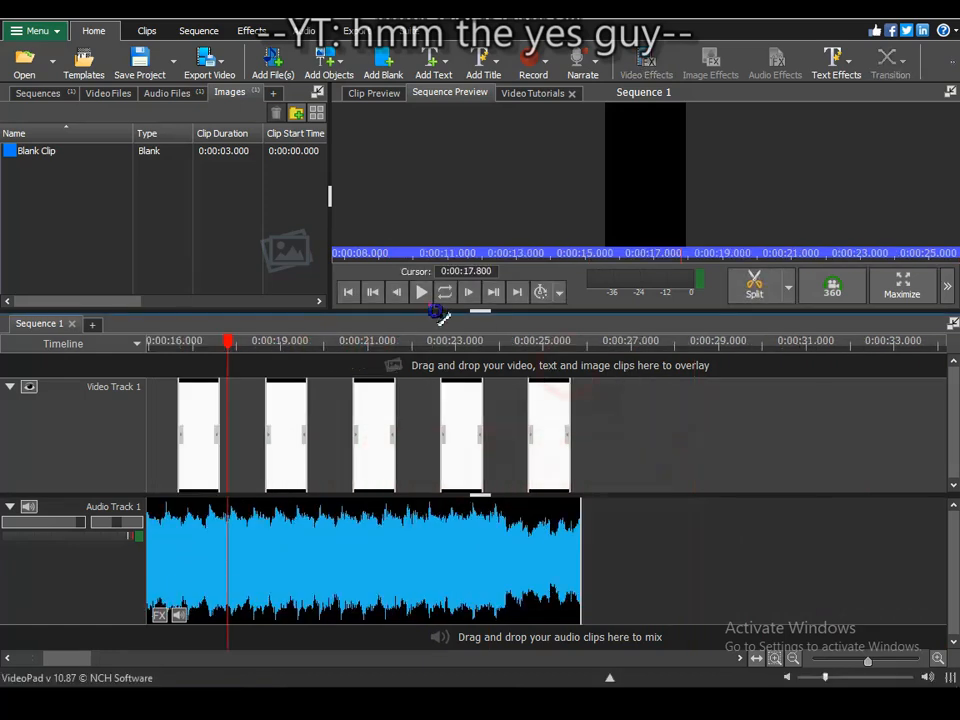
Play through the remaining blank clips and extend the end of the music to about 0:00:30.
click(423, 292)
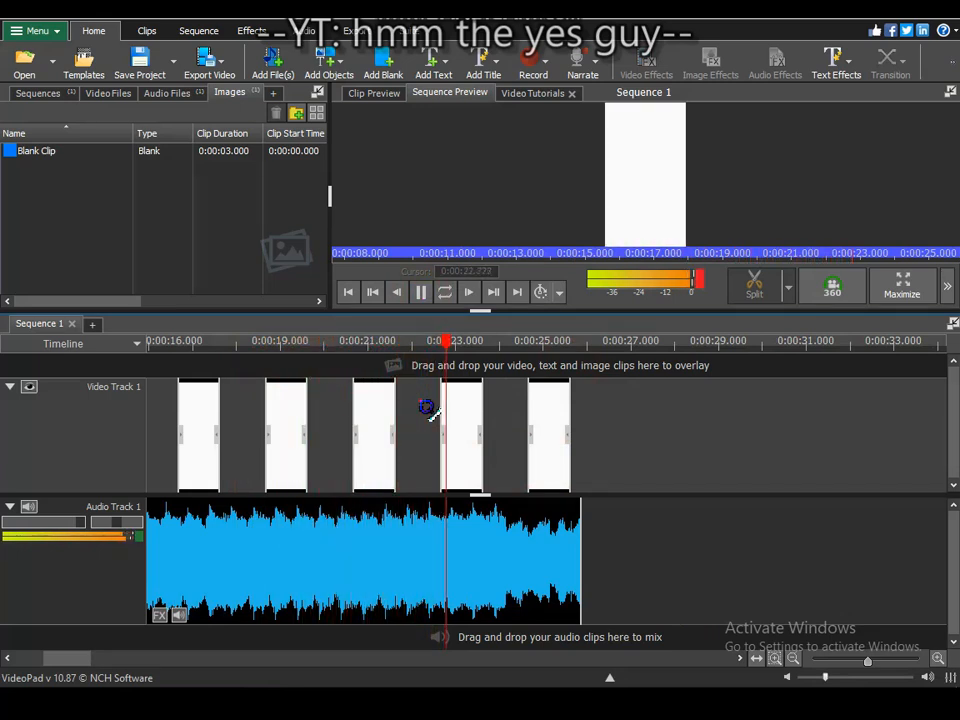
click(422, 292)
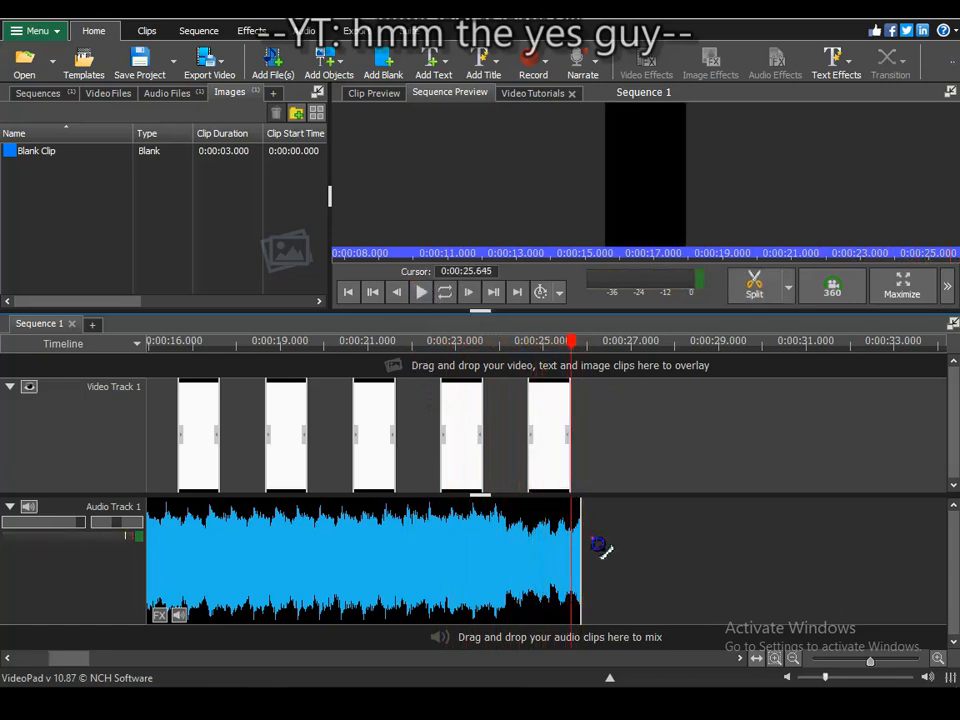
drag(585, 533, 760, 536)
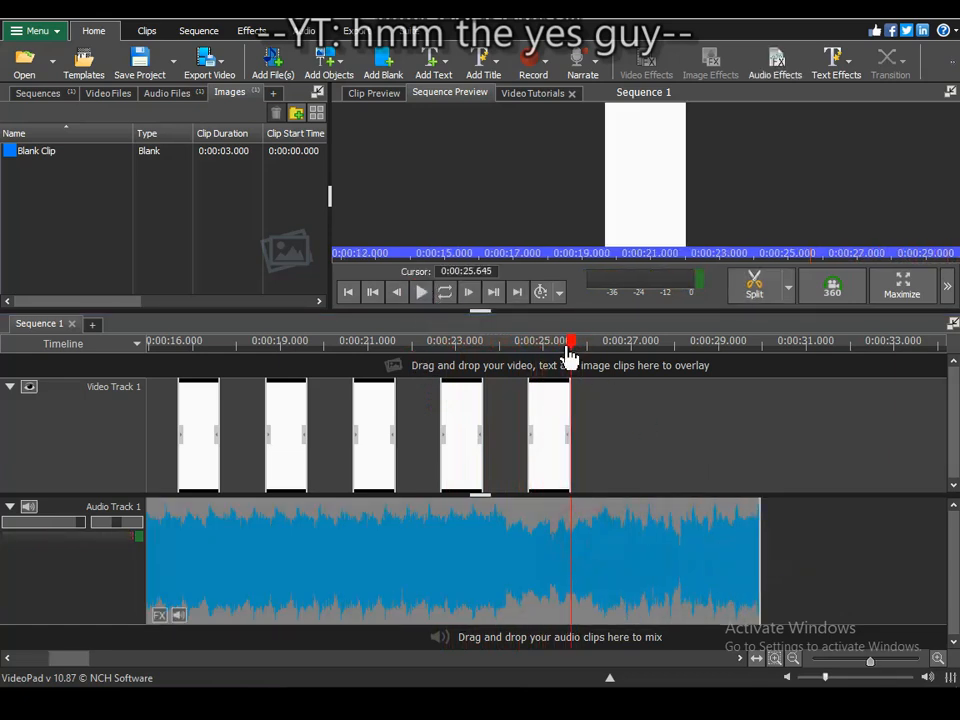
Move the last blank clip to the beat at about 0:00:26.11, stretch it to the music's end, and preview the timing.
click(472, 341)
click(421, 292)
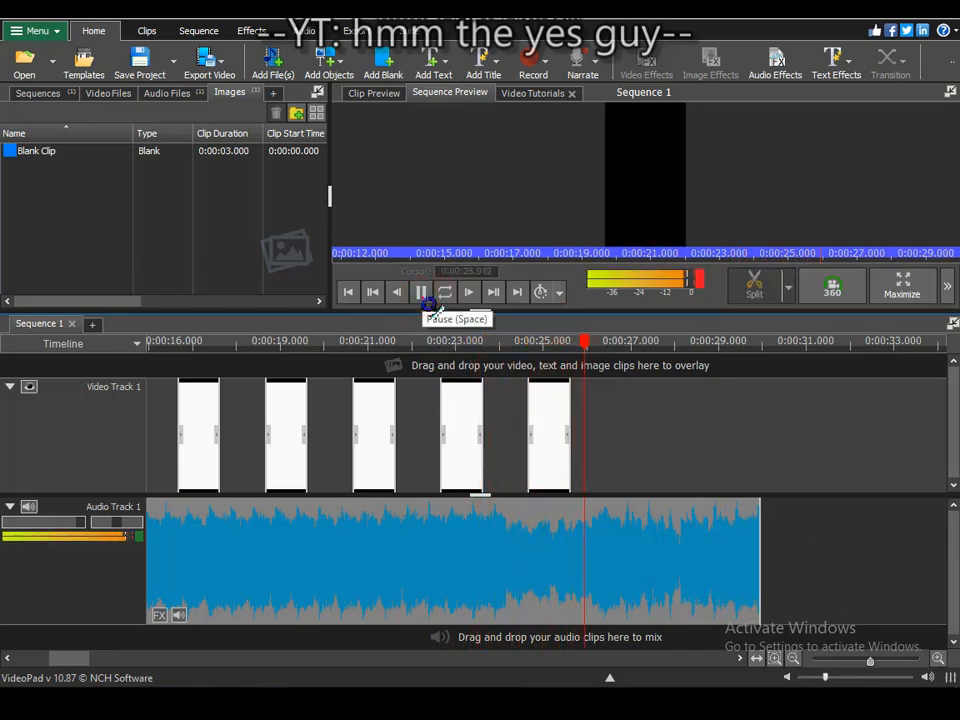
click(421, 292)
scroll(508, 402, up, 2)
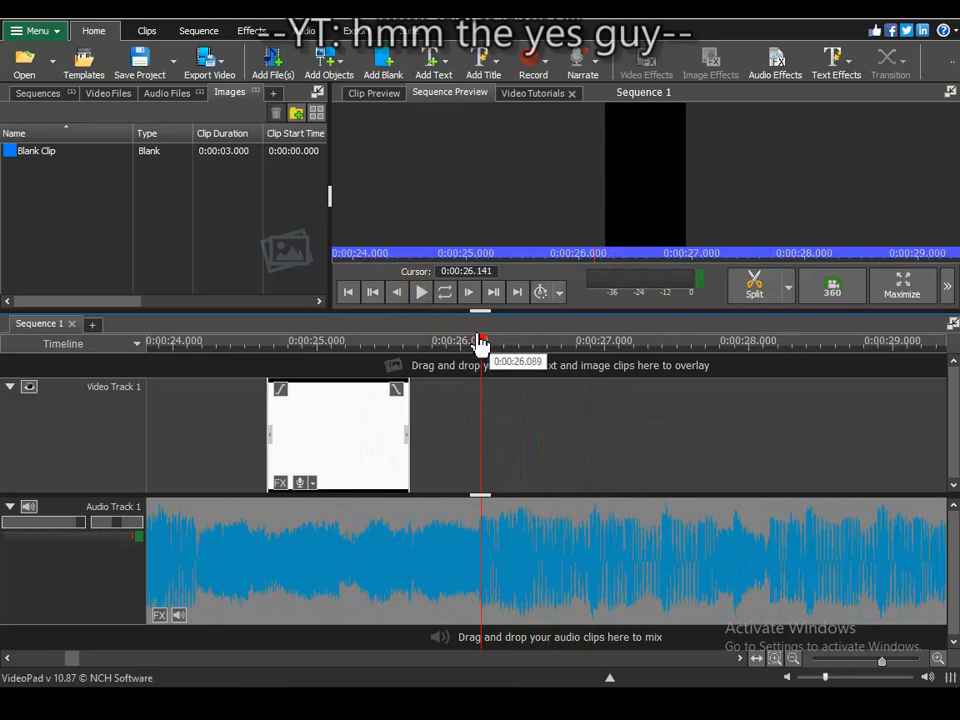
click(421, 292)
click(421, 292)
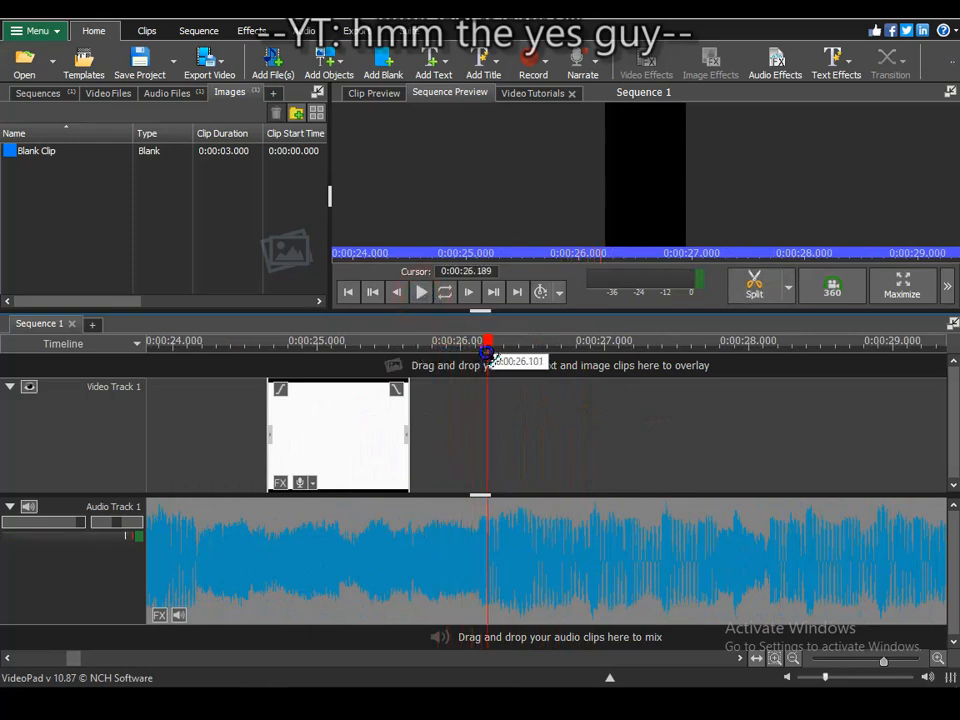
drag(364, 421, 842, 468)
scroll(600, 443, down, 2)
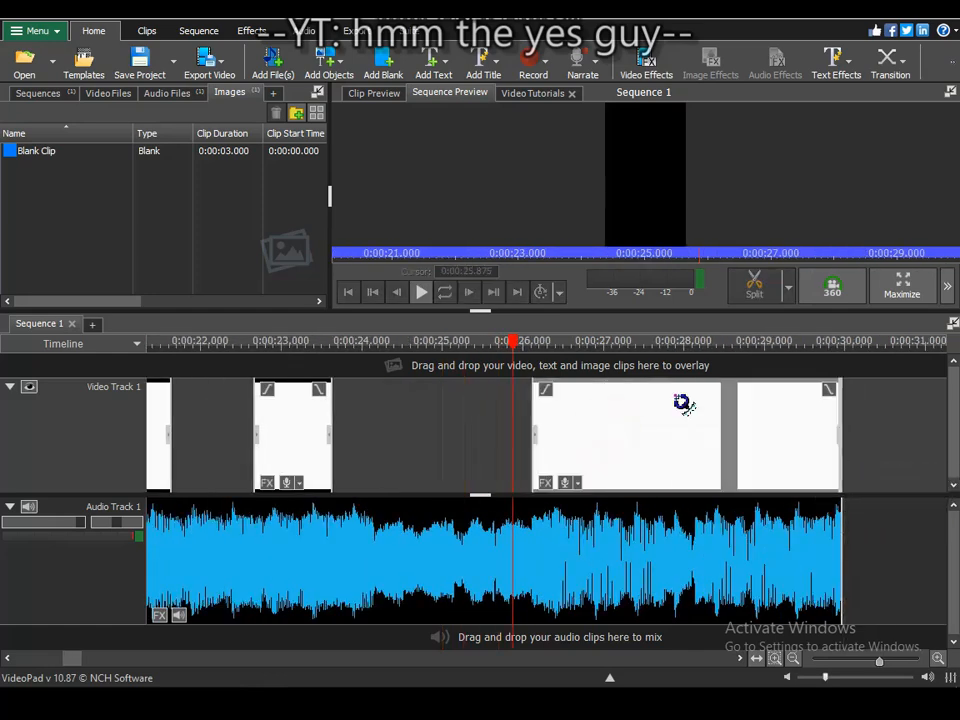
click(421, 291)
scroll(463, 426, down, 4)
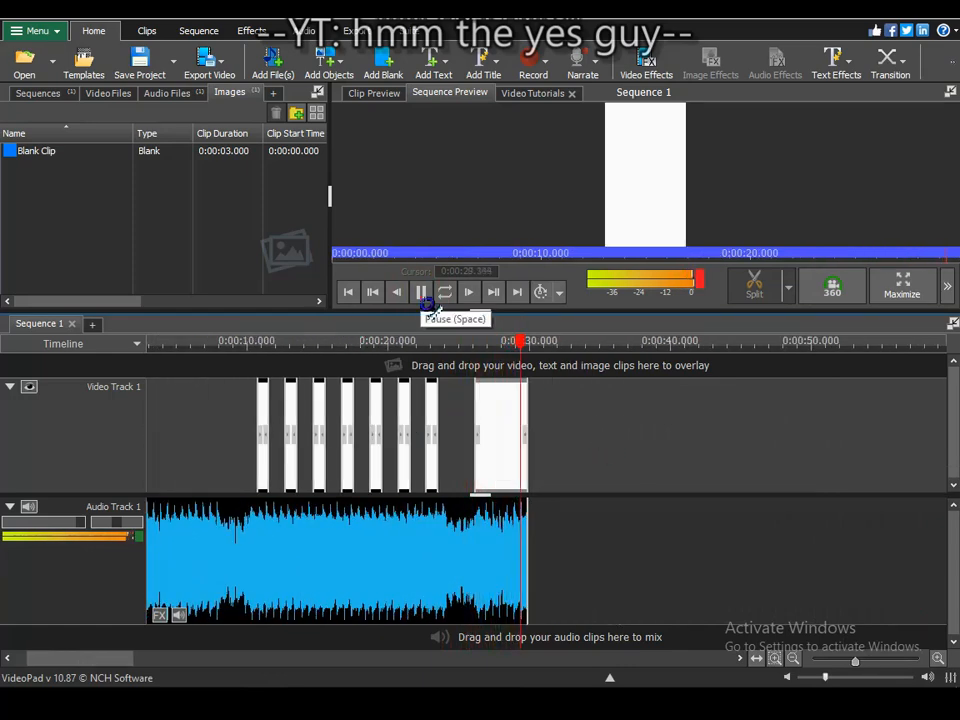
Split the music precisely at the start and end of each blank clip, from about 0:00:10.65 through 0:00:21.652.
scroll(411, 452, up, 10)
click(409, 345)
scroll(506, 396, up, 10)
scroll(506, 396, down, 10)
scroll(887, 400, up, 10)
click(895, 347)
scroll(700, 397, down, 10)
scroll(600, 397, up, 10)
click(504, 345)
scroll(561, 372, up, 10)
click(511, 345)
scroll(720, 400, up, 10)
click(722, 347)
scroll(567, 424, up, 10)
click(609, 345)
scroll(460, 457, down, 10)
scroll(602, 459, up, 5)
click(602, 459)
scroll(600, 459, down, 5)
click(551, 461)
scroll(553, 440, up, 8)
click(553, 435)
scroll(560, 445, down, 8)
click(578, 457)
scroll(578, 457, down, 8)
click(656, 342)
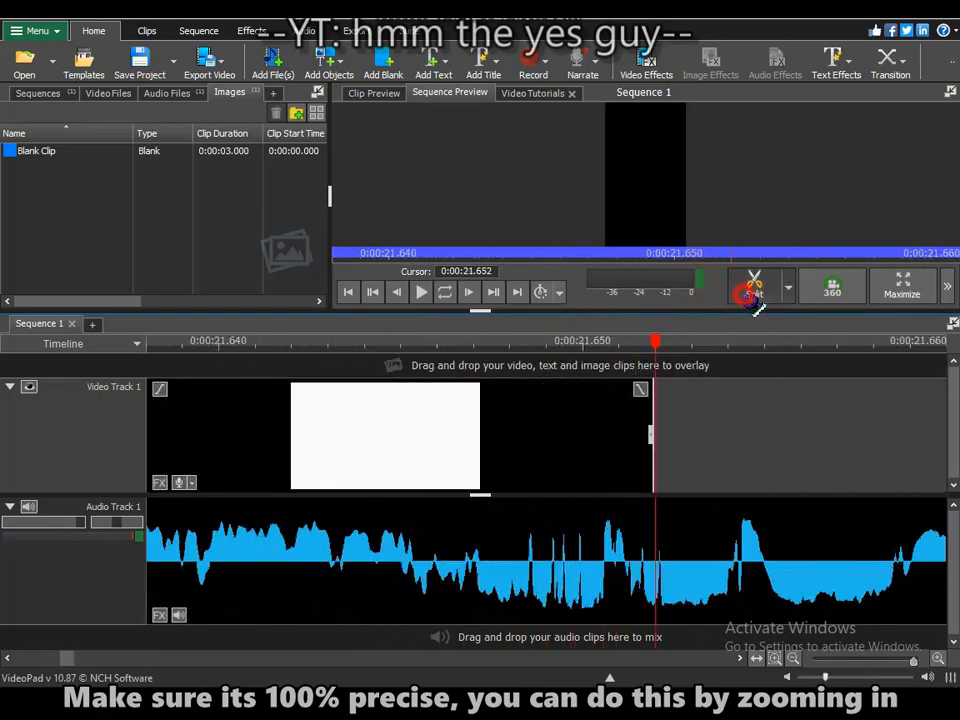
click(754, 290)
Split the music at the remaining blank clip edges at about 0:00:22.65, 0:00:23.65 and 0:00:26.11.
click(506, 342)
scroll(529, 400, down, 8)
click(504, 338)
scroll(510, 400, up, 8)
click(502, 344)
scroll(708, 437, down, 10)
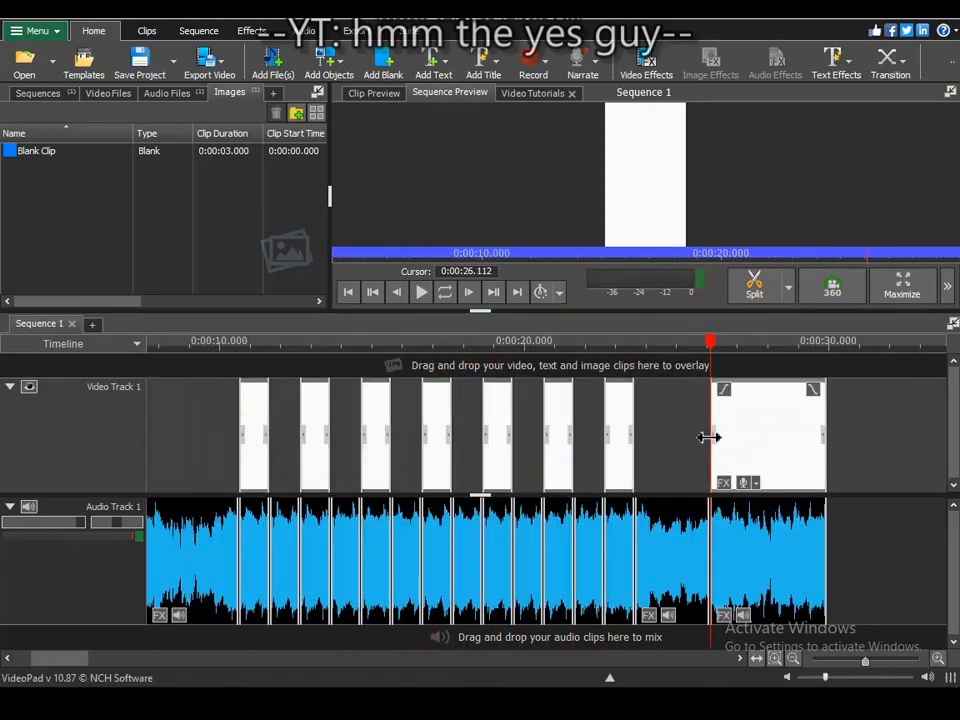
Remove all blank clips from the video track and delete the blank clip from the image files.
key(Delete)
right_click(114, 152)
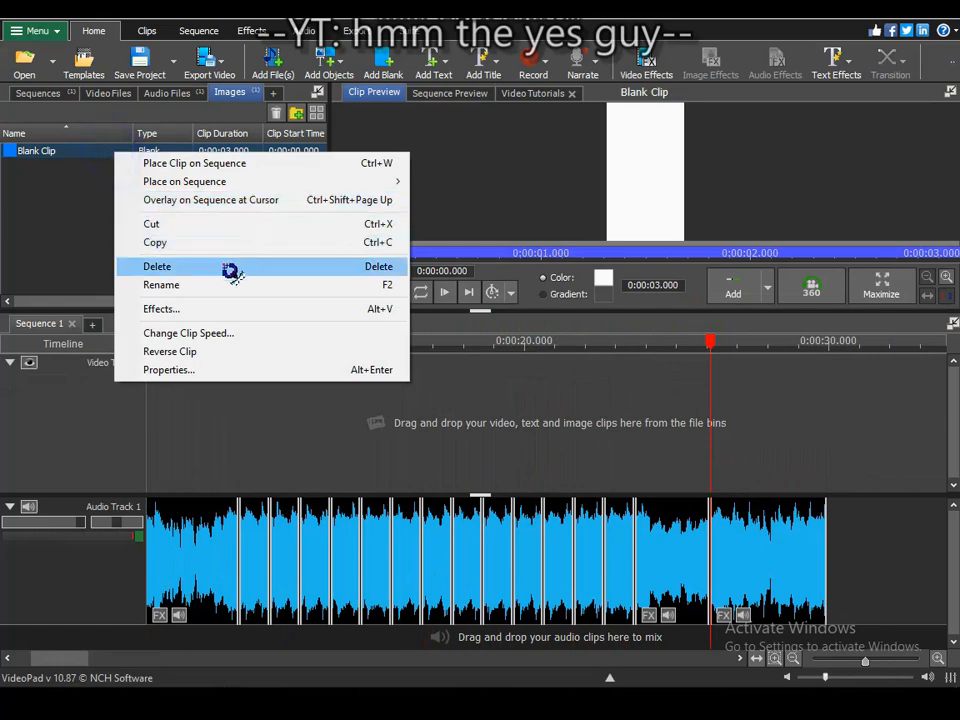
click(229, 266)
click(208, 352)
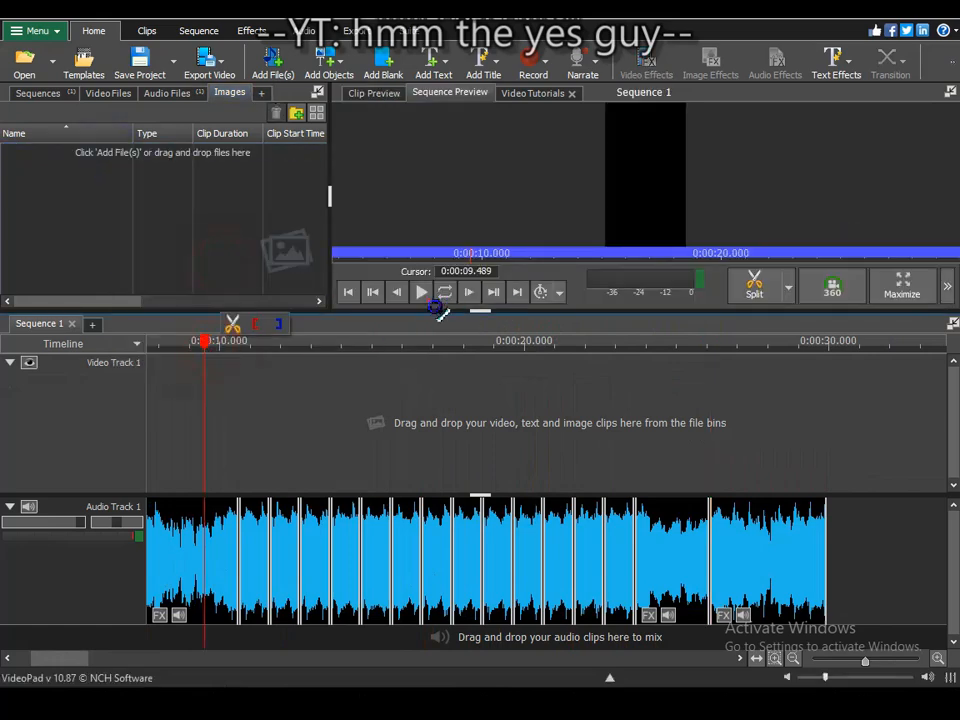
Save the project in the YTShort folder as Format_EditProject.
key(ctrl+s)
double_click(288, 155)
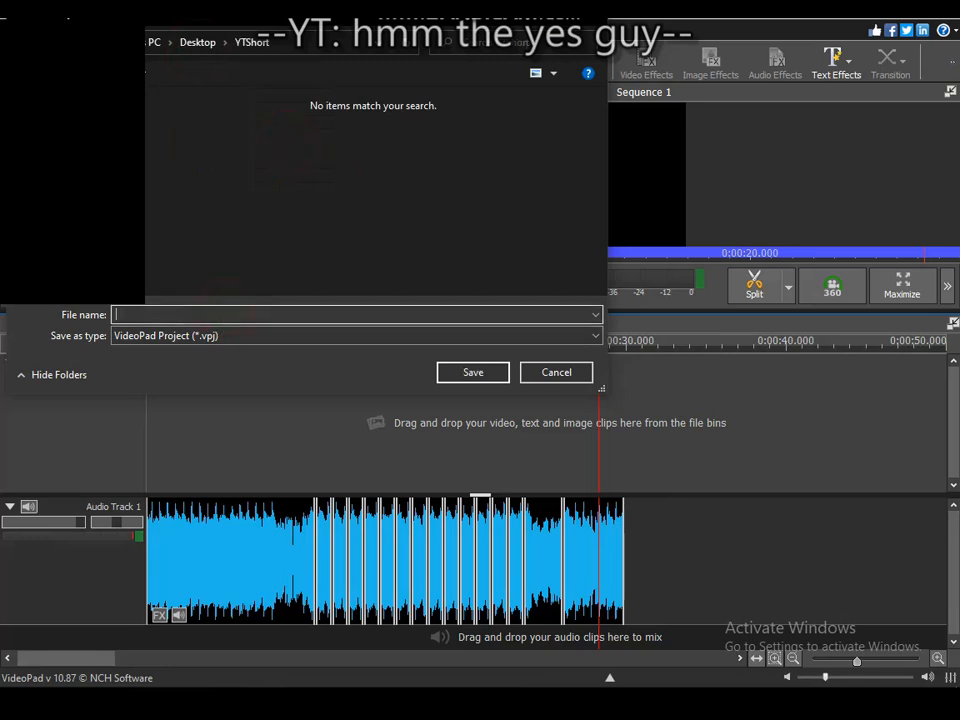
text(Format_EditProject)
key(Return)
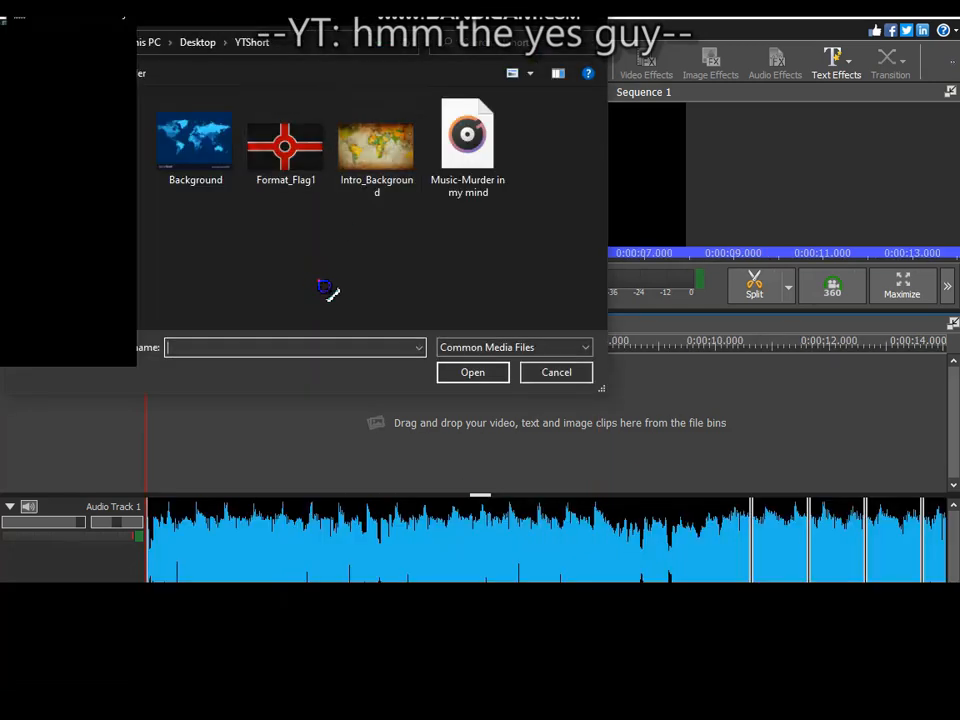
Import the Intro_Background image and place it at the start of Video Track 1.
click(376, 148)
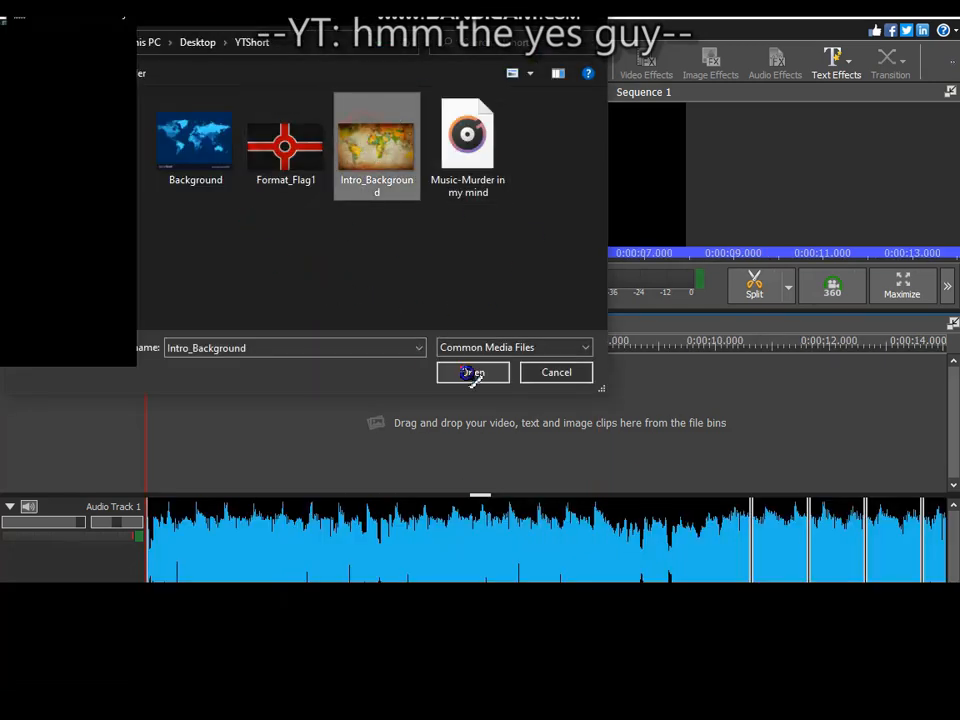
click(472, 372)
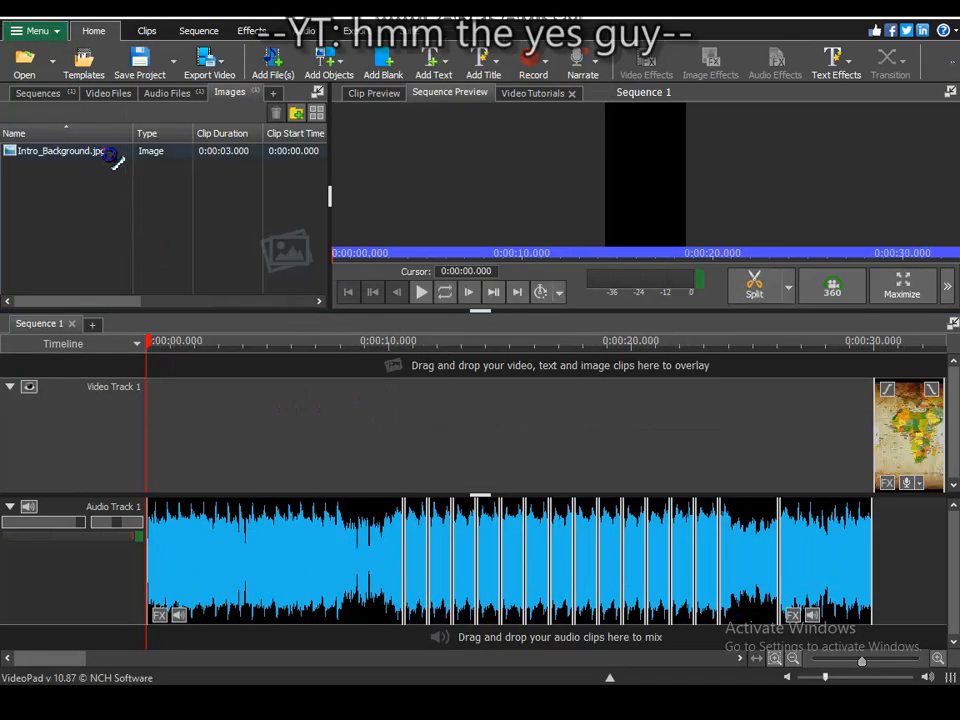
drag(930, 430, 200, 415)
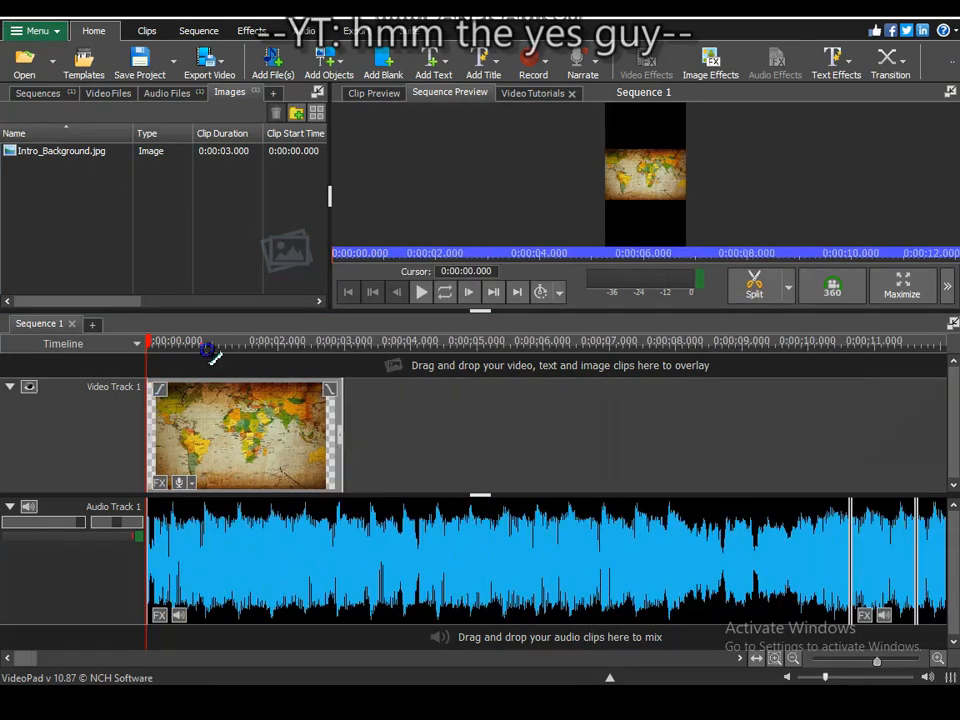
Apply the Motion effect to the intro background clip with a scale of 3.00 so it fills the vertical frame.
drag(186, 355, 308, 358)
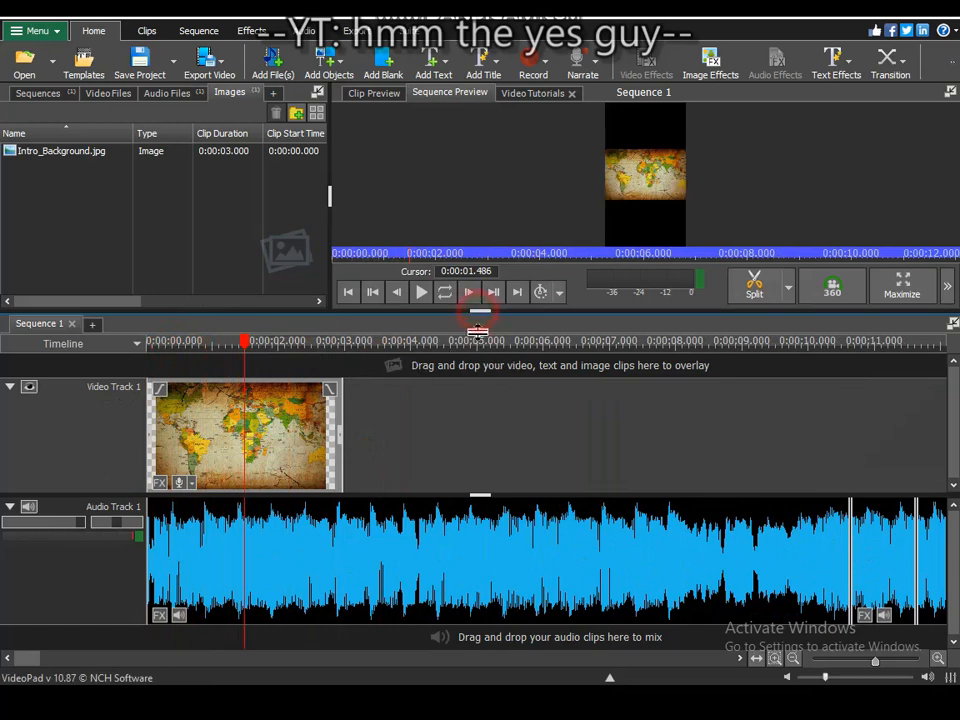
drag(479, 318, 479, 338)
drag(325, 367, 242, 437)
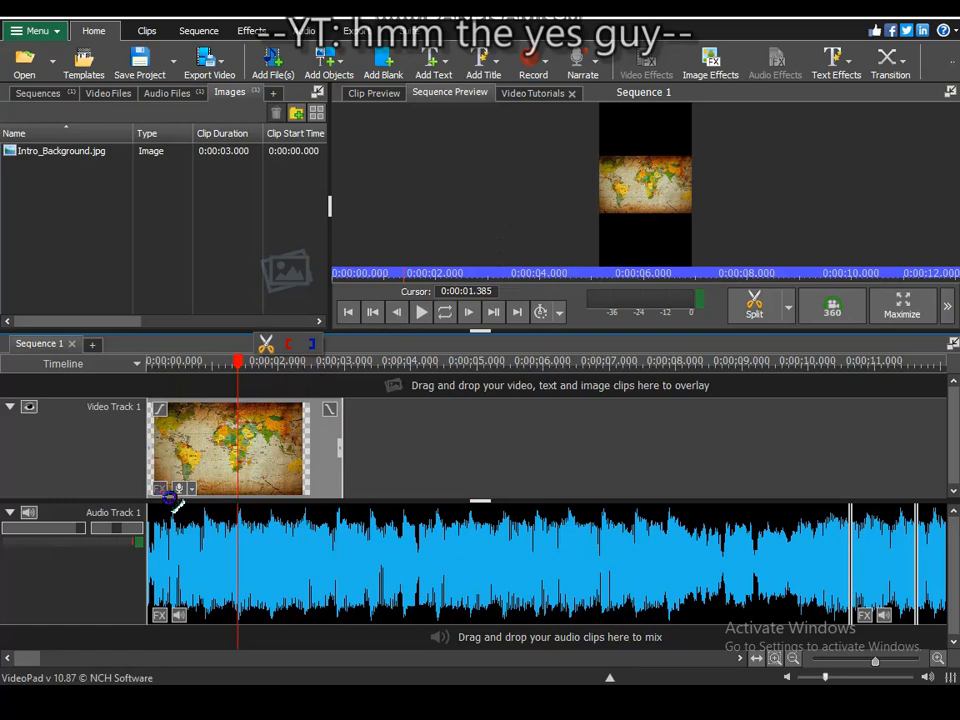
right_click(281, 452)
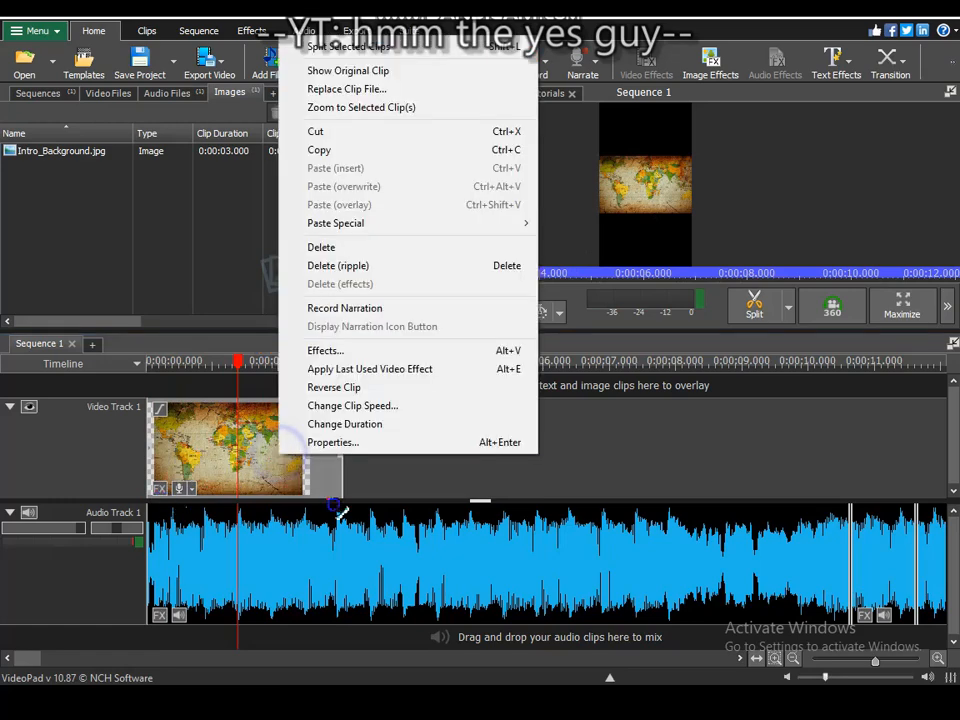
click(340, 352)
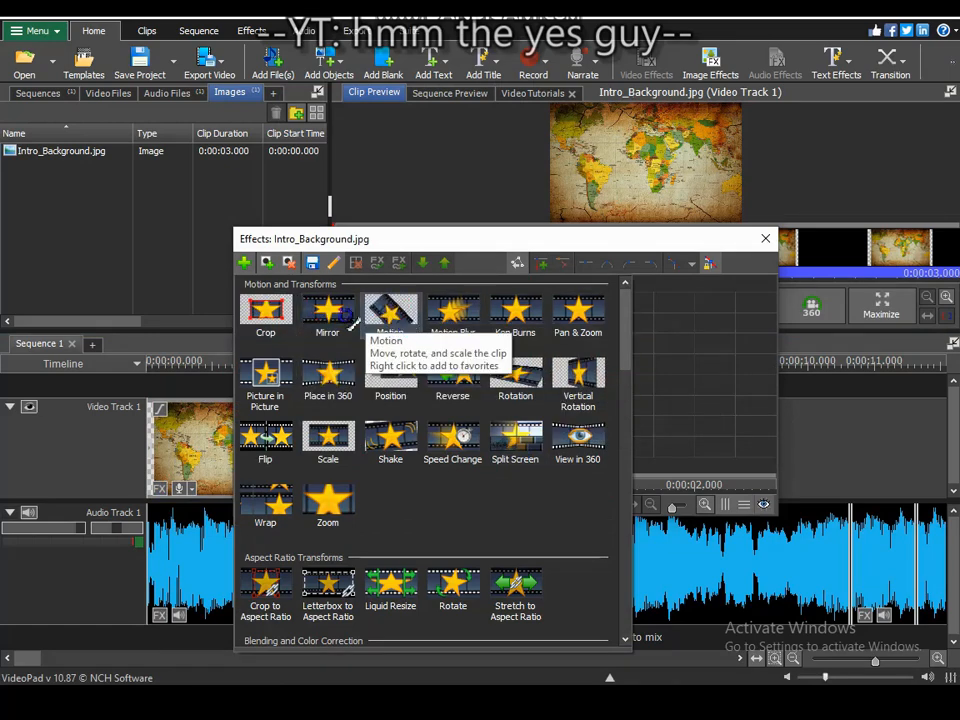
click(389, 316)
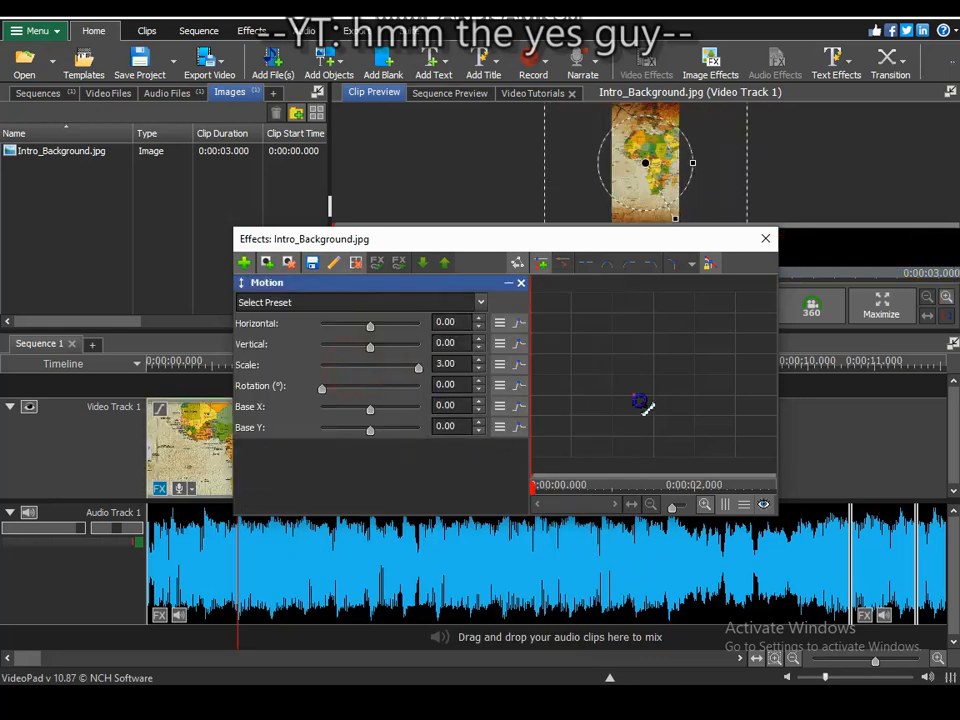
drag(634, 240, 646, 273)
click(778, 272)
Extend the intro background clip to about 0:00:05.343 and play the sequence from the start.
click(309, 446)
scroll(304, 446, down, 1)
drag(305, 450, 424, 459)
key(Home)
click(428, 318)
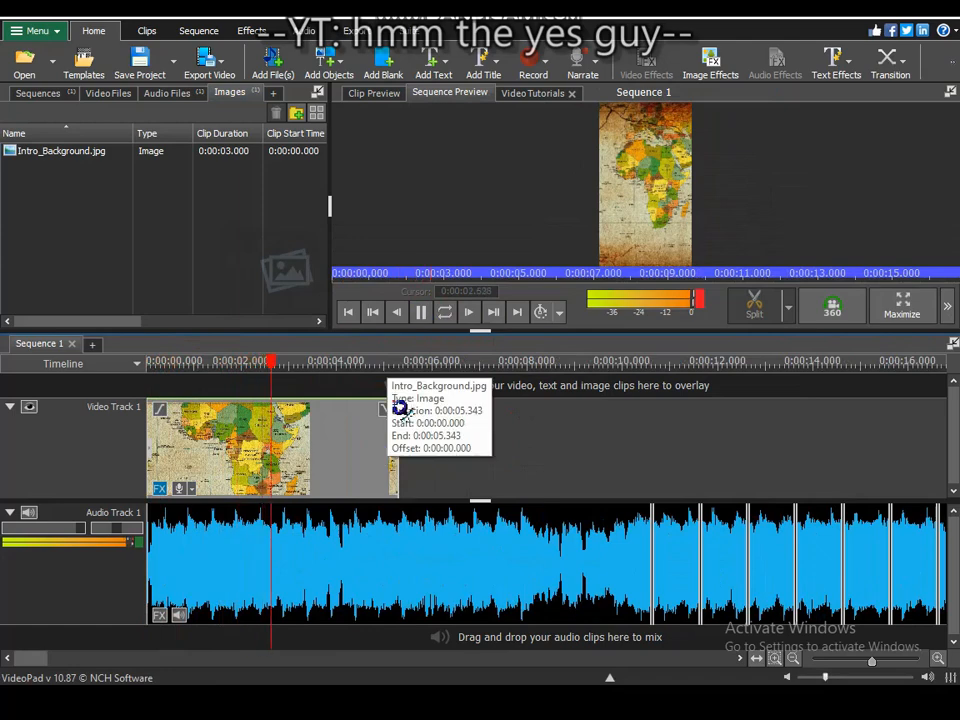
Split the music at the beat at about 0:00:04.143.
click(424, 316)
scroll(354, 442, up, 5)
click(331, 367)
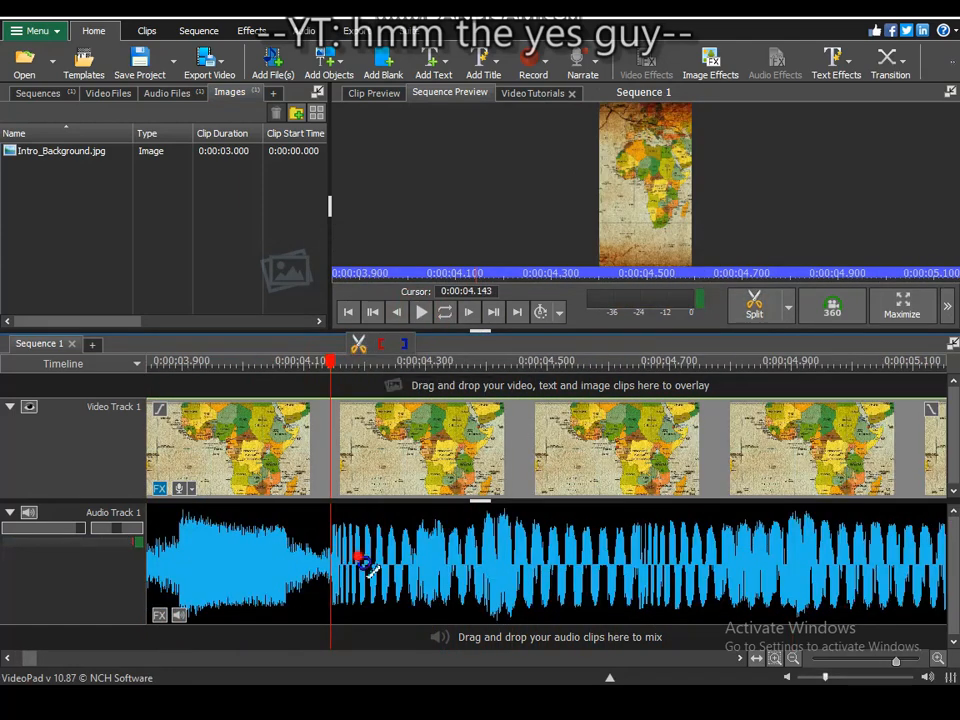
right_click(367, 570)
click(536, 126)
Trim the intro background clip to end at the new music cut and start at about 0:00:01.6.
click(500, 450)
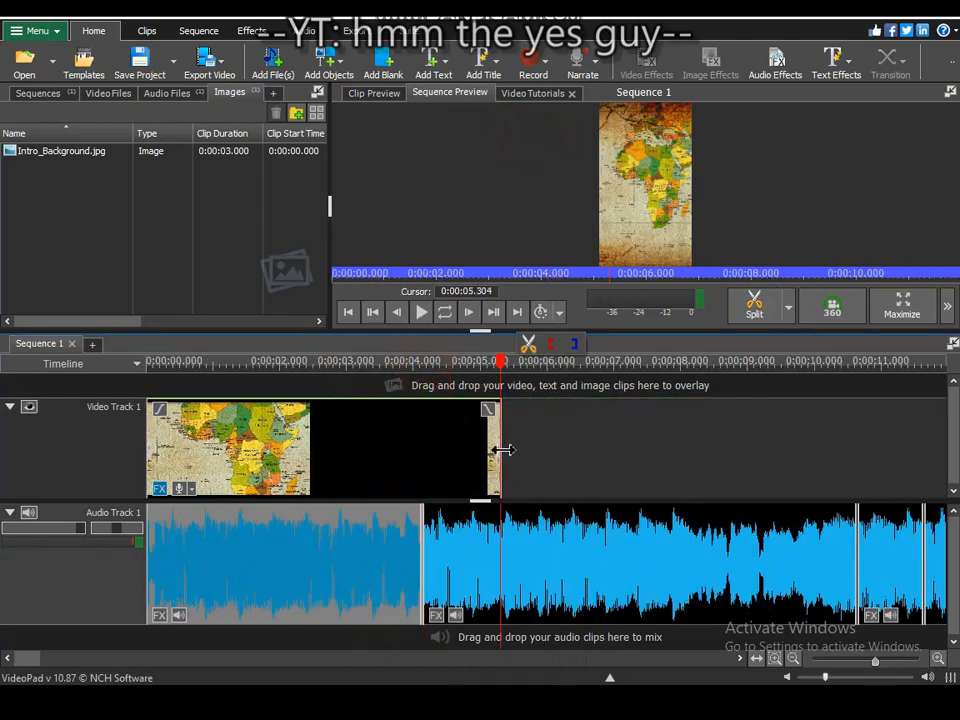
drag(505, 380, 546, 382)
drag(498, 437, 421, 442)
drag(148, 460, 378, 449)
Cut away the opening music before the image clip's start at about 0:00:01.6, close the gap, and preview the result.
scroll(96, 486, up, 6)
click(463, 368)
scroll(461, 368, up, 4)
click(456, 367)
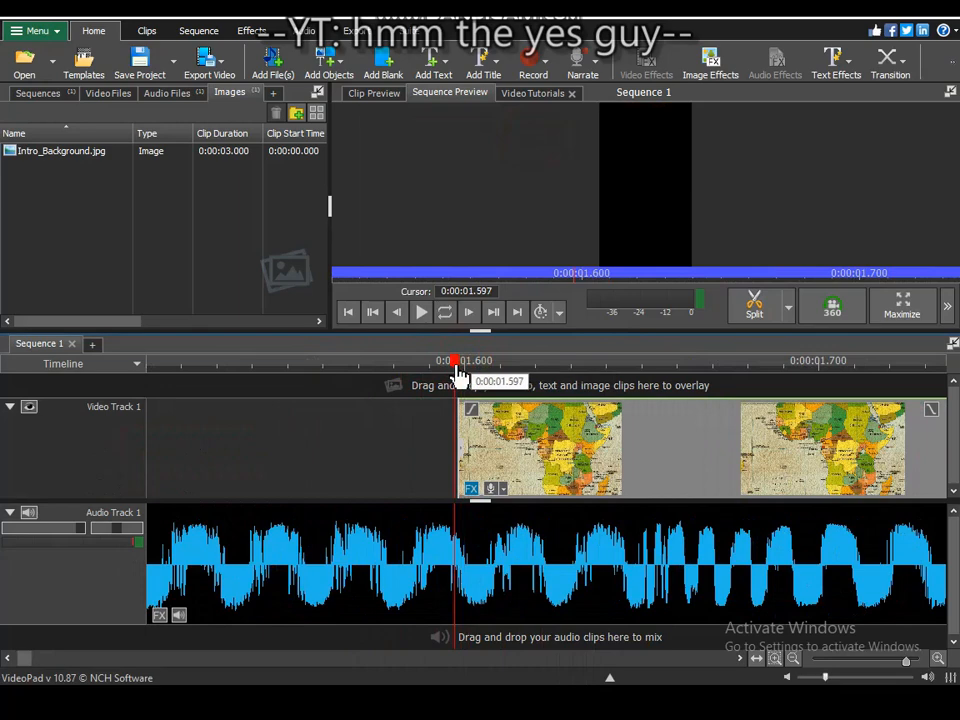
scroll(456, 367, up, 3)
click(456, 367)
click(755, 306)
scroll(285, 540, down, 5)
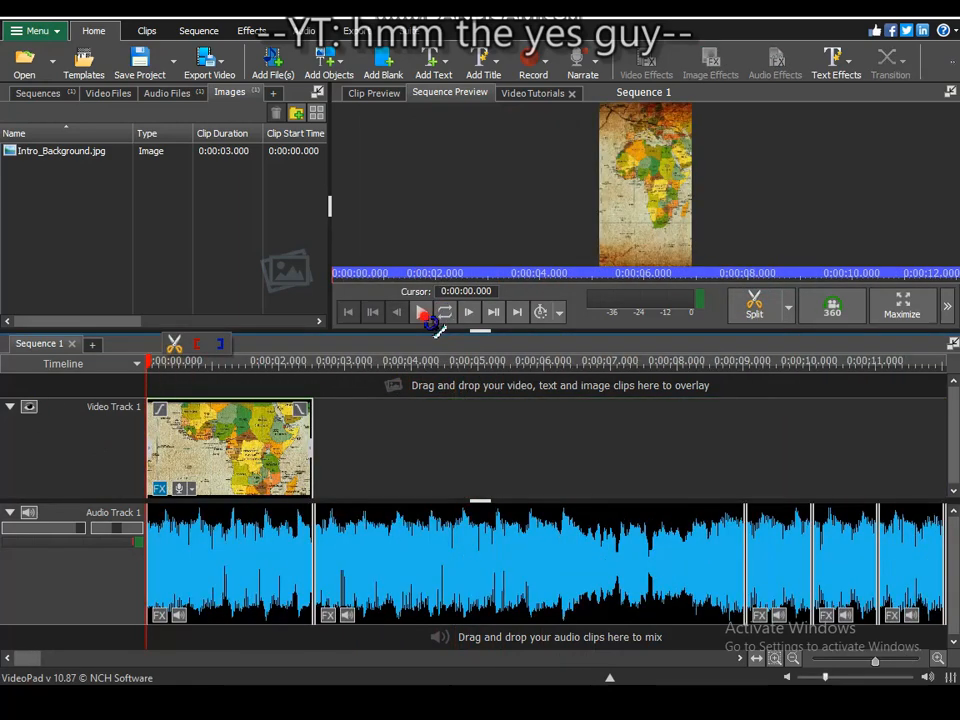
click(426, 316)
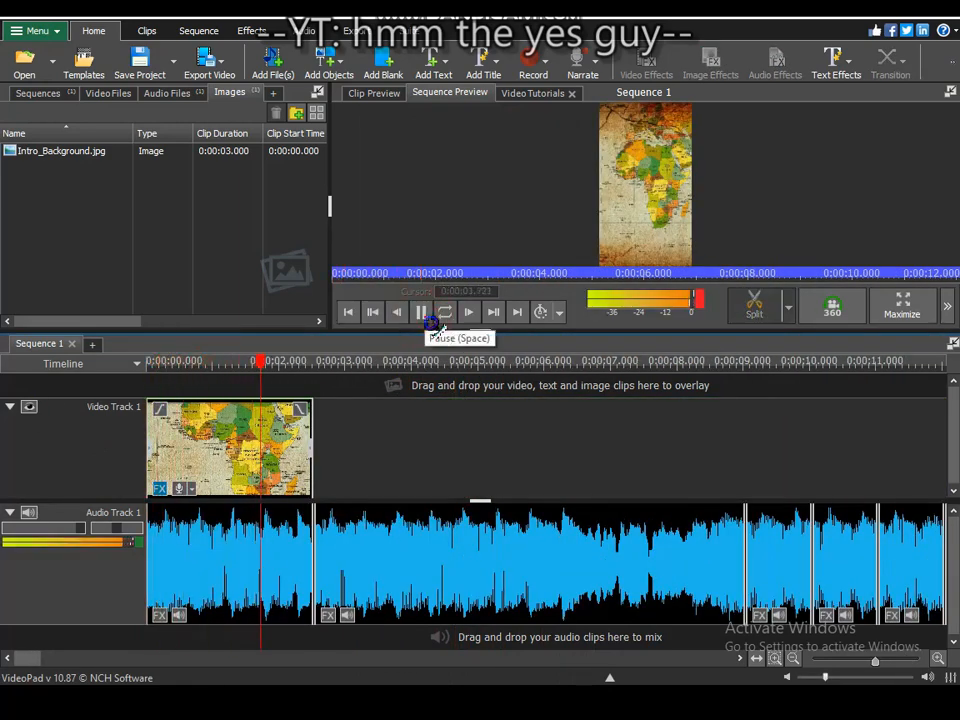
Add a black blank clip to the image files and name it Vignette.
right_click(95, 222)
click(150, 268)
click(450, 336)
click(486, 663)
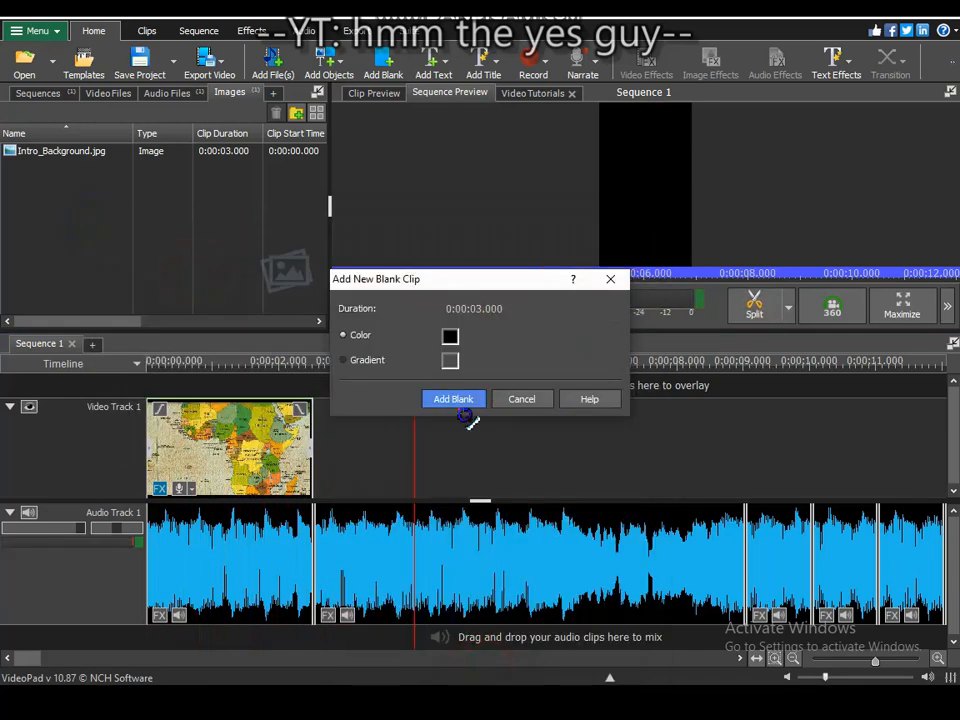
click(456, 401)
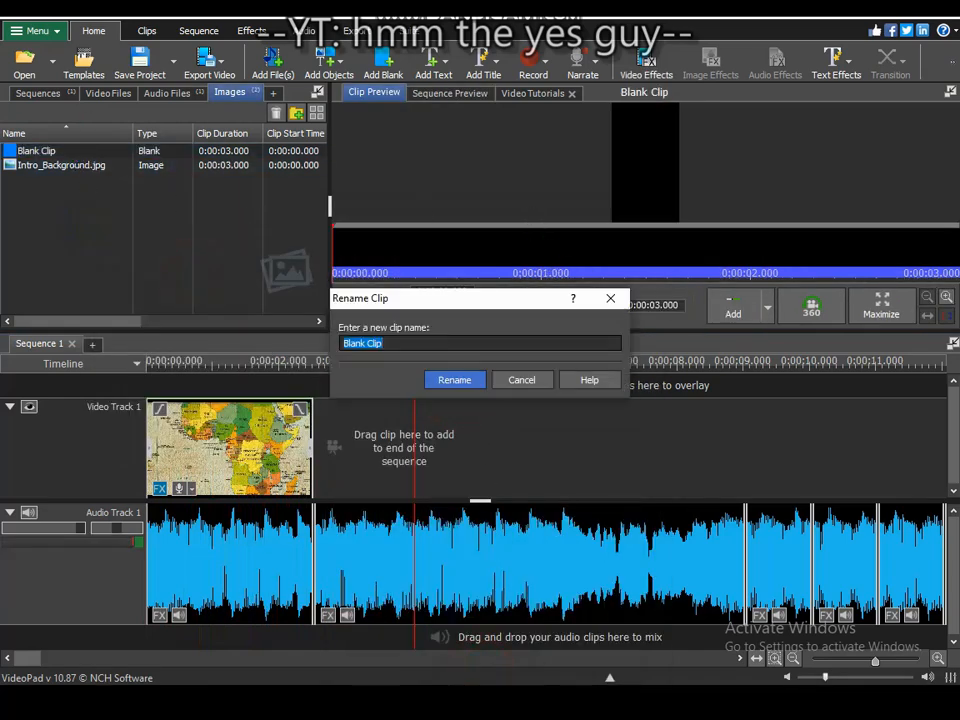
click(472, 387)
Place the Vignette clip at the sequence start on overlay track Video Track 5.
drag(90, 167, 155, 390)
mouse_move(212, 418)
mouse_down()
mouse_move(214, 446)
mouse_move(221, 410)
mouse_up()
drag(221, 411, 215, 387)
Rename the three lowest video tracks, from the bottom up, as Background, Flag1 and Flag2.
drag(954, 409, 956, 457)
right_click(122, 465)
click(268, 320)
text(Background)
key(Return)
right_click(107, 428)
click(192, 282)
text(Flag1)
right_click(114, 397)
click(192, 250)
text(Flag2)
click(454, 380)
Rename Video Track 4 as Text and Video Track 5 as Vignette.
right_click(115, 432)
click(192, 286)
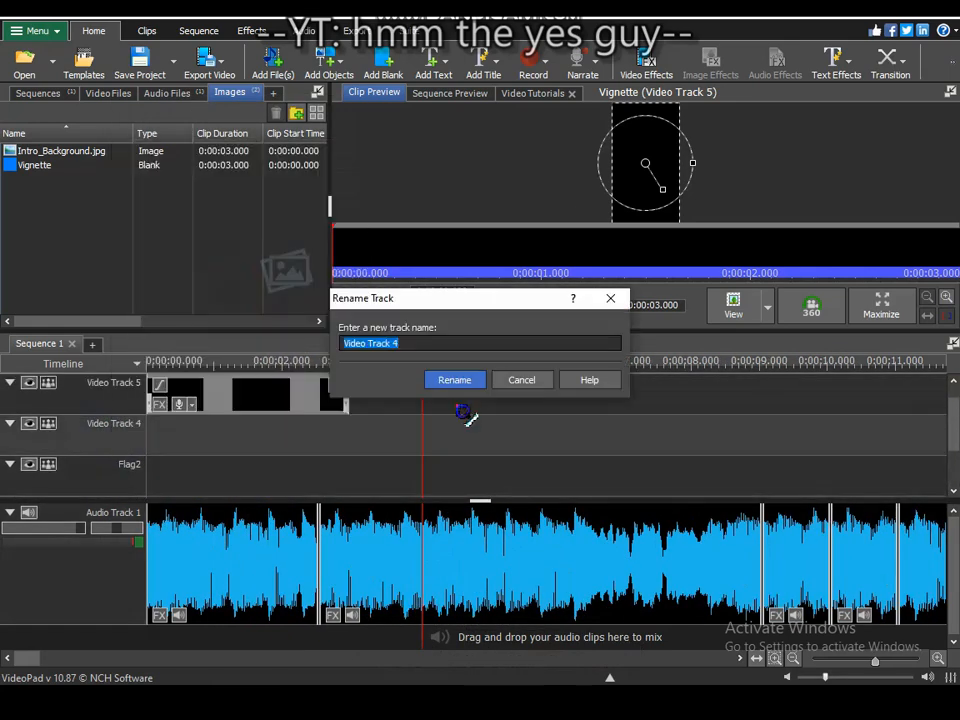
click(447, 380)
right_click(118, 385)
click(217, 541)
text(Vignette)
click(454, 380)
Enlarge the video track area and trim the Vignette clip to end with the background clip.
drag(953, 437, 953, 452)
drag(478, 501, 479, 589)
drag(348, 412, 318, 412)
drag(321, 364, 317, 400)
Add the Transparency and Vignette effects to the Vignette clip.
click(159, 413)
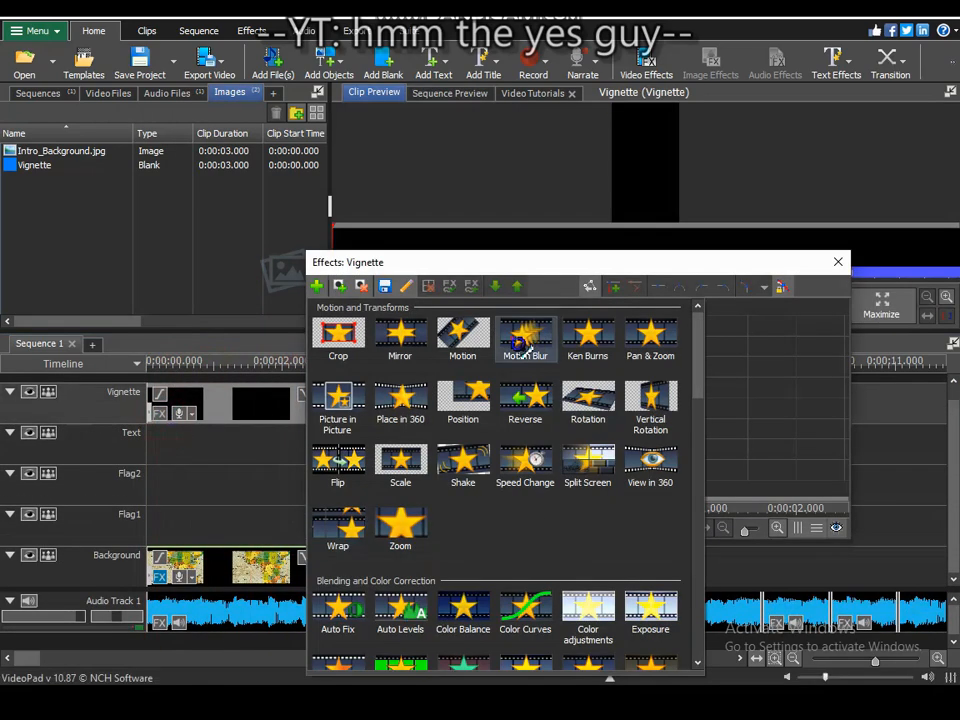
scroll(446, 457, down, 3)
click(370, 432)
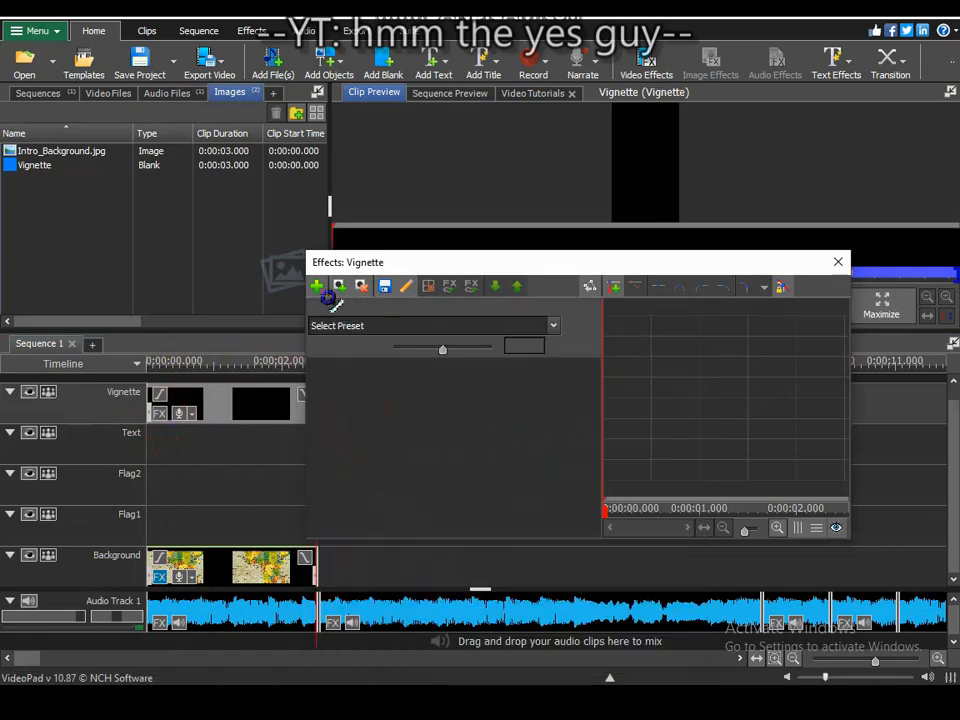
click(316, 287)
scroll(527, 440, down, 10)
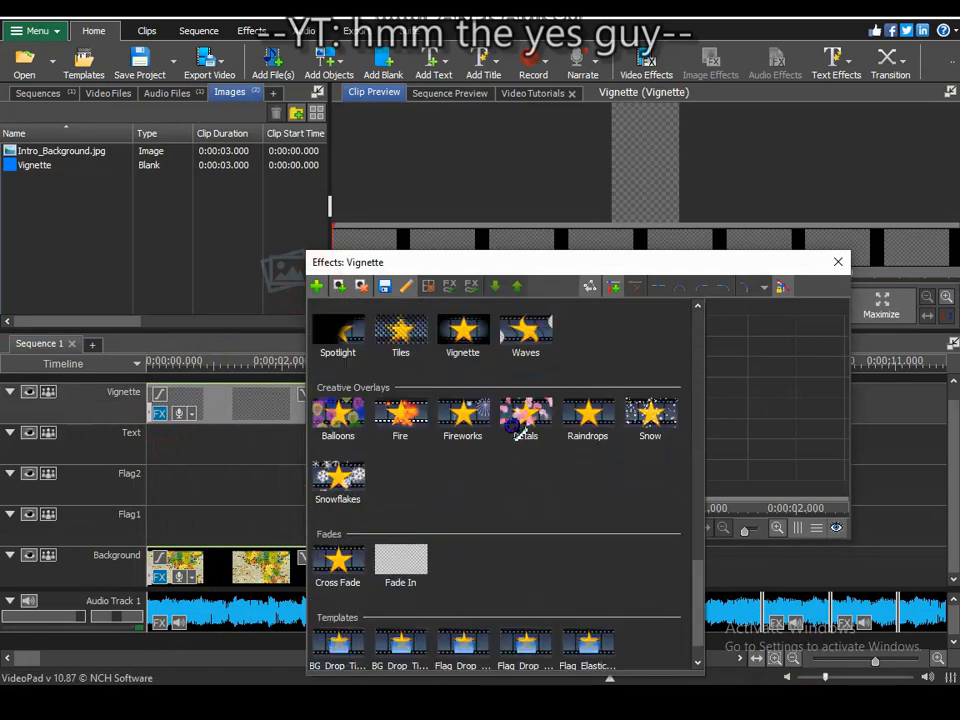
click(463, 530)
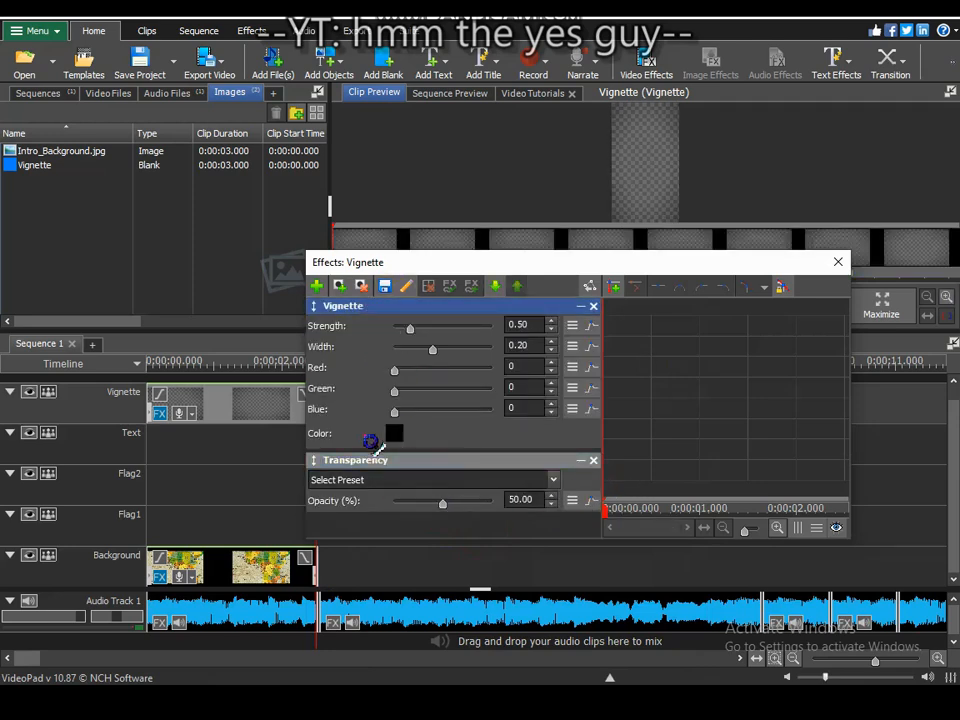
Order the effects with Vignette above Transparency, and set the vignette strength to 0.80 and the opacity to 100%.
drag(317, 462, 310, 300)
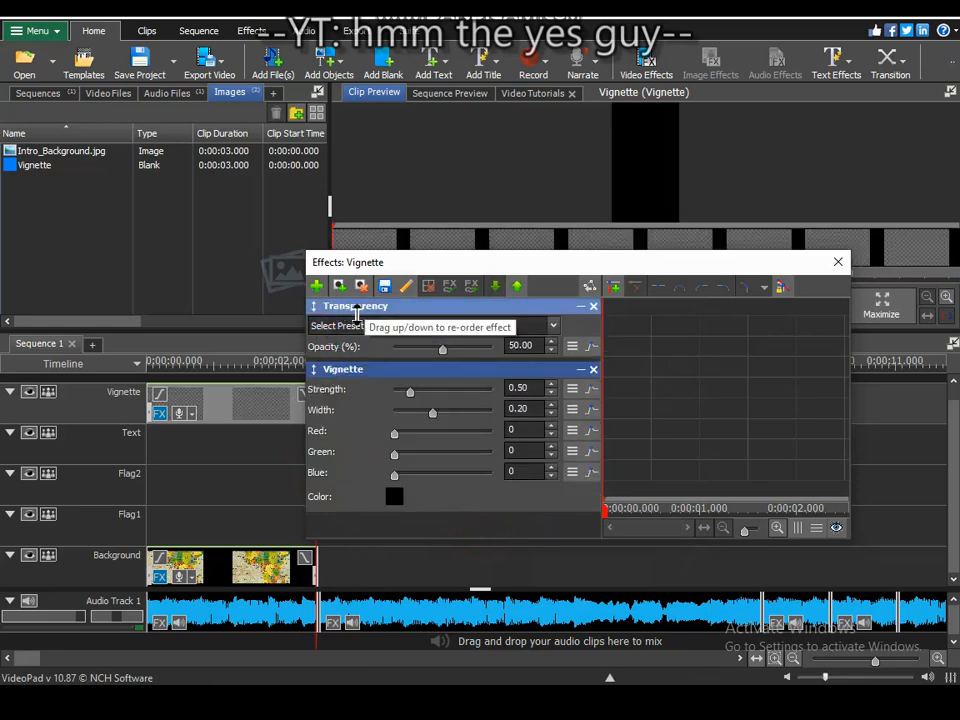
drag(639, 511, 611, 511)
drag(568, 265, 452, 276)
drag(344, 477, 350, 414)
drag(447, 443, 471, 437)
drag(589, 285, 537, 306)
drag(615, 382, 574, 261)
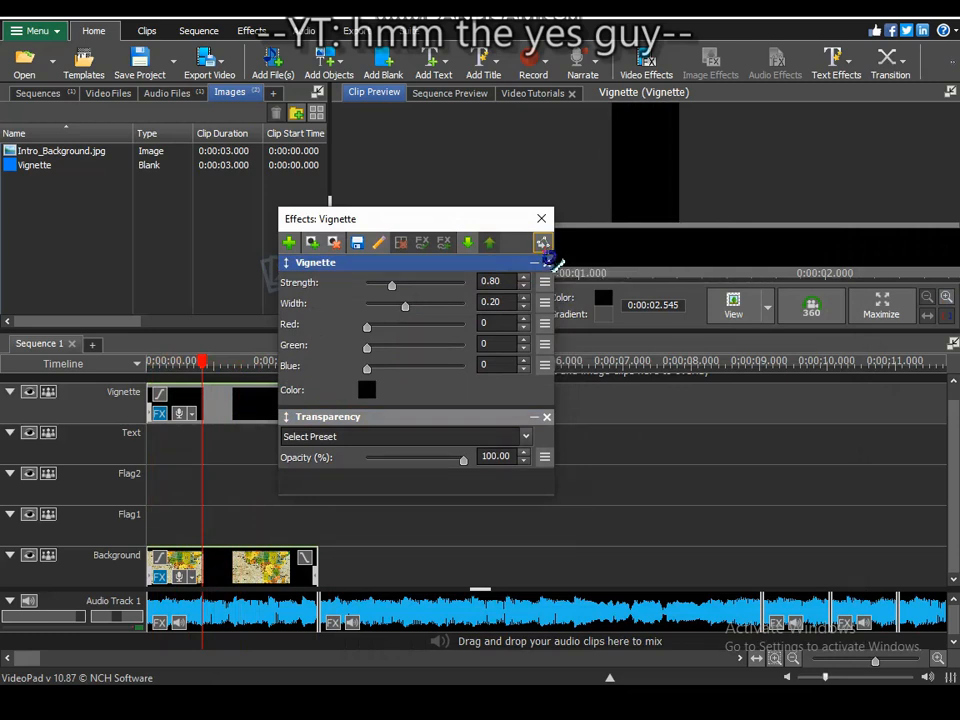
Keyframe the Vignette clip's opacity from 100% at the start to 0% at about 0:00:00.328.
click(542, 243)
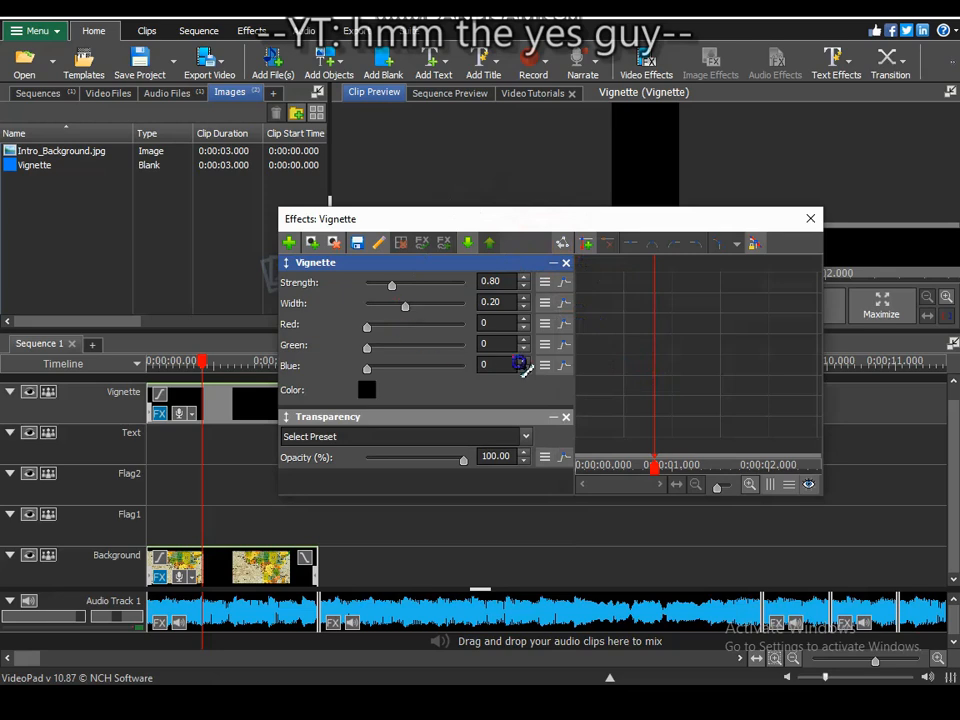
click(473, 469)
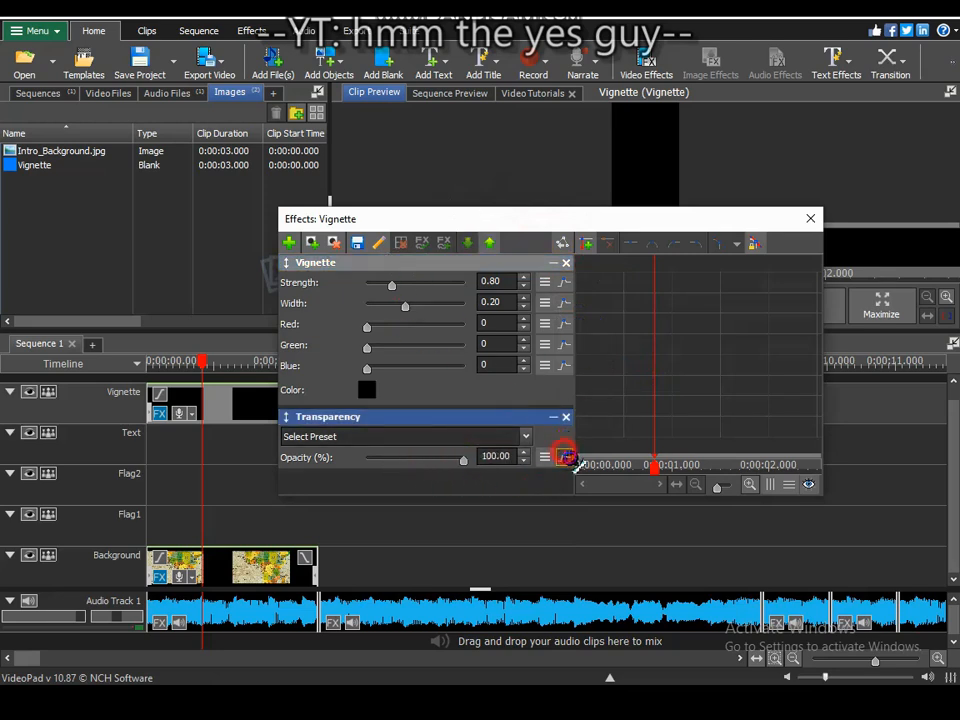
drag(671, 474, 552, 486)
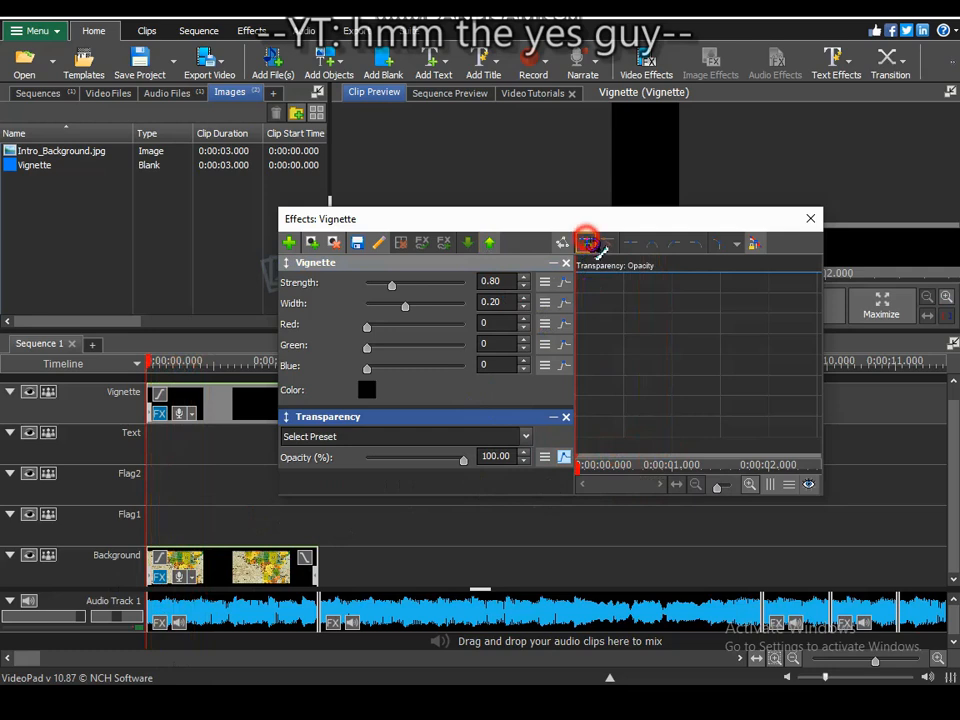
mouse_move(607, 470)
mouse_down()
mouse_move(620, 473)
mouse_move(610, 474)
mouse_up()
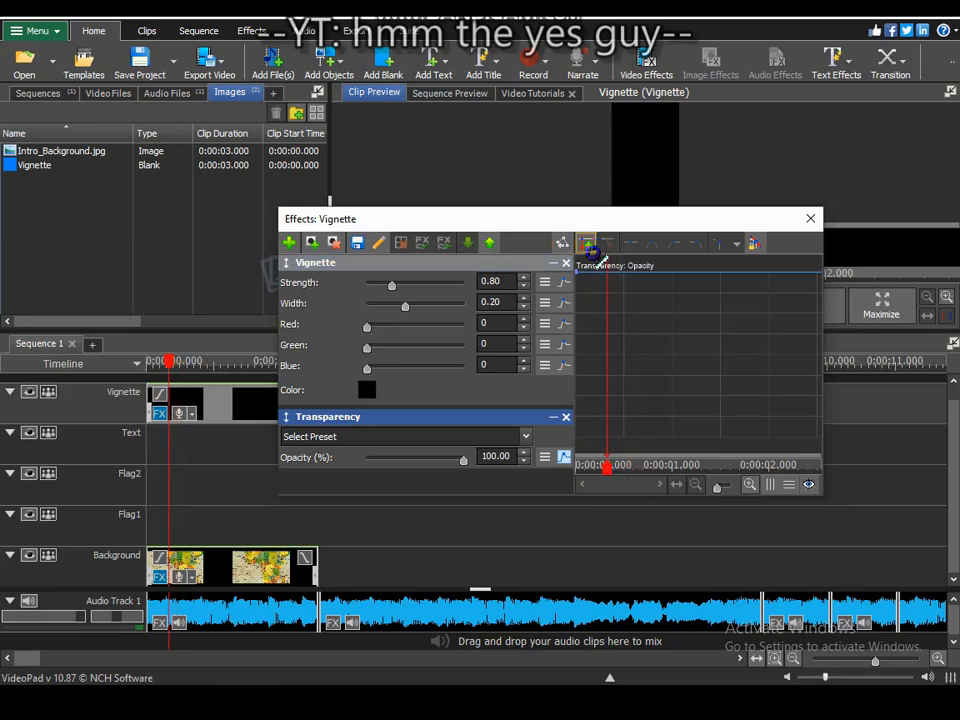
drag(465, 462, 223, 497)
Curve the opacity fade so it drops steeply and eases into the 0% keyframe, and preview the sequence.
click(607, 438)
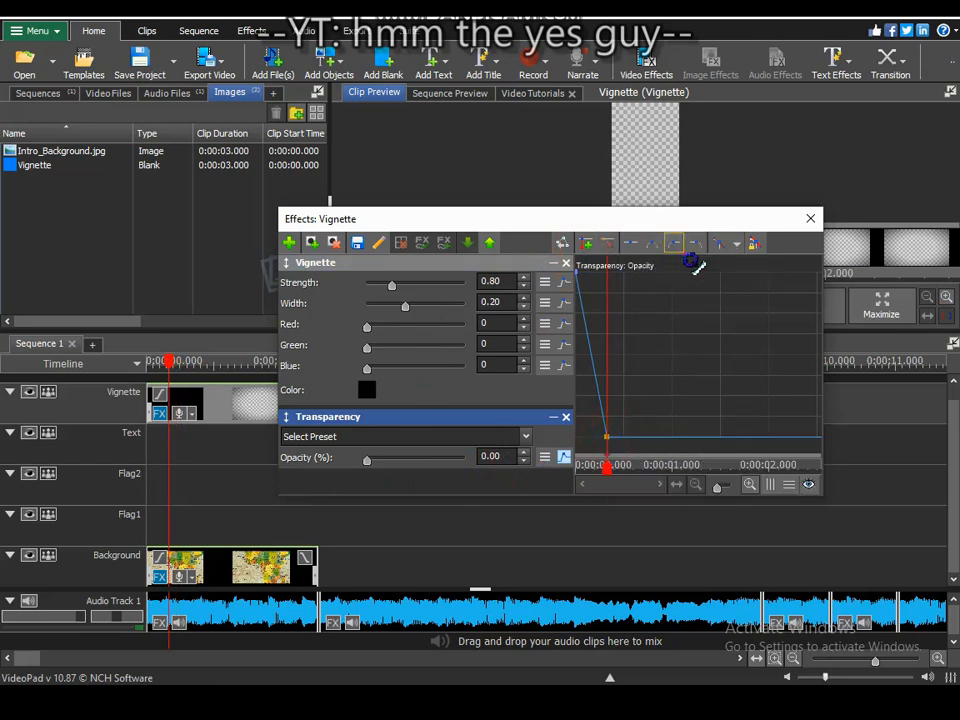
drag(601, 404, 580, 448)
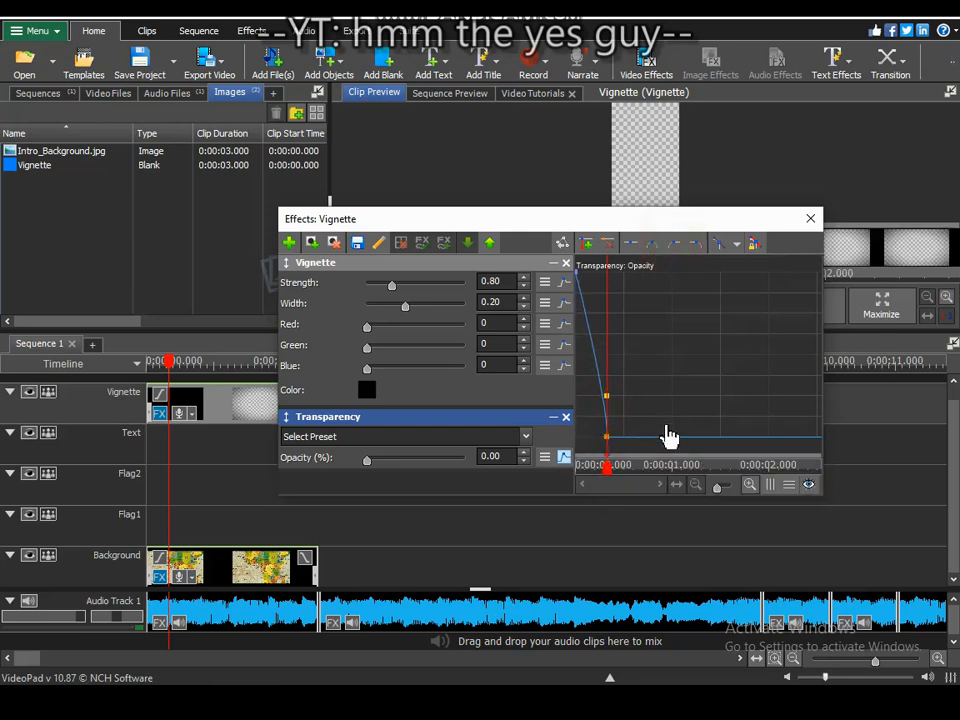
drag(593, 333, 577, 438)
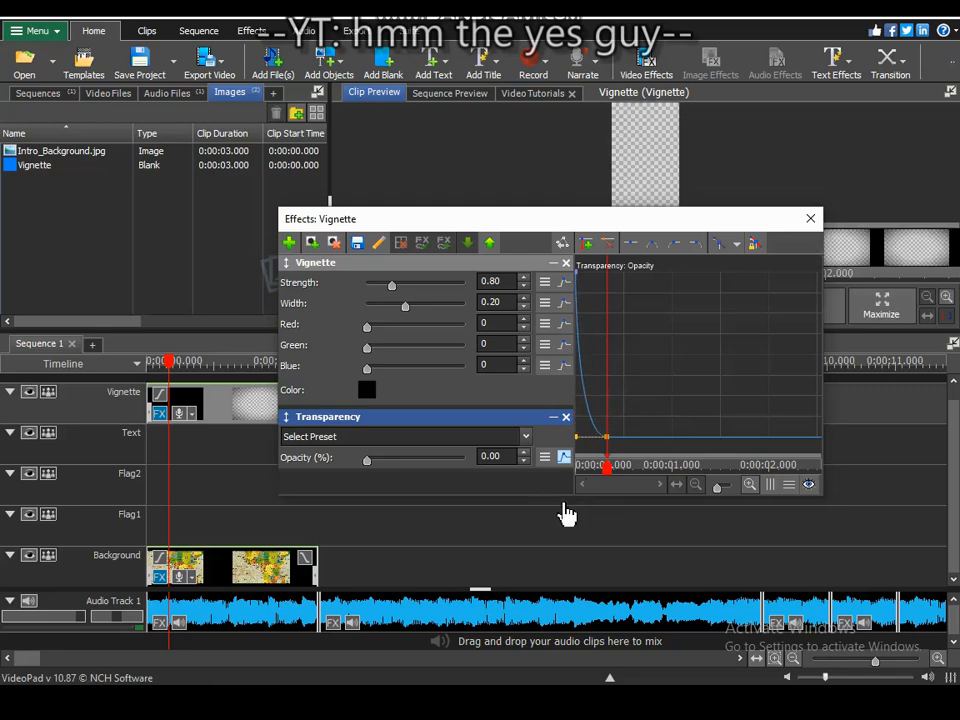
click(811, 219)
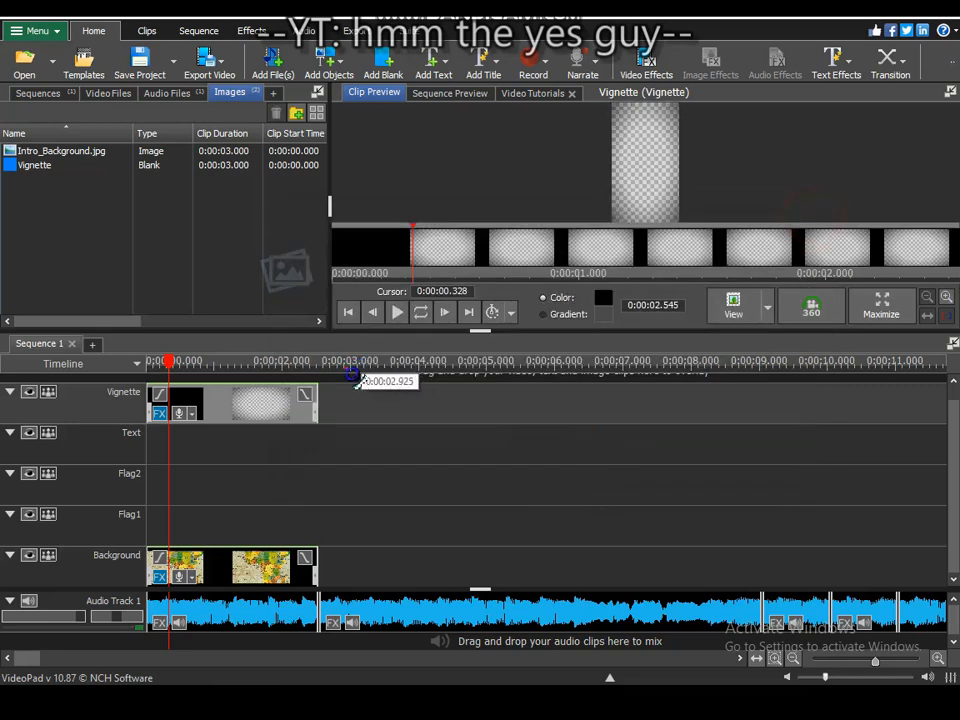
click(152, 368)
click(424, 314)
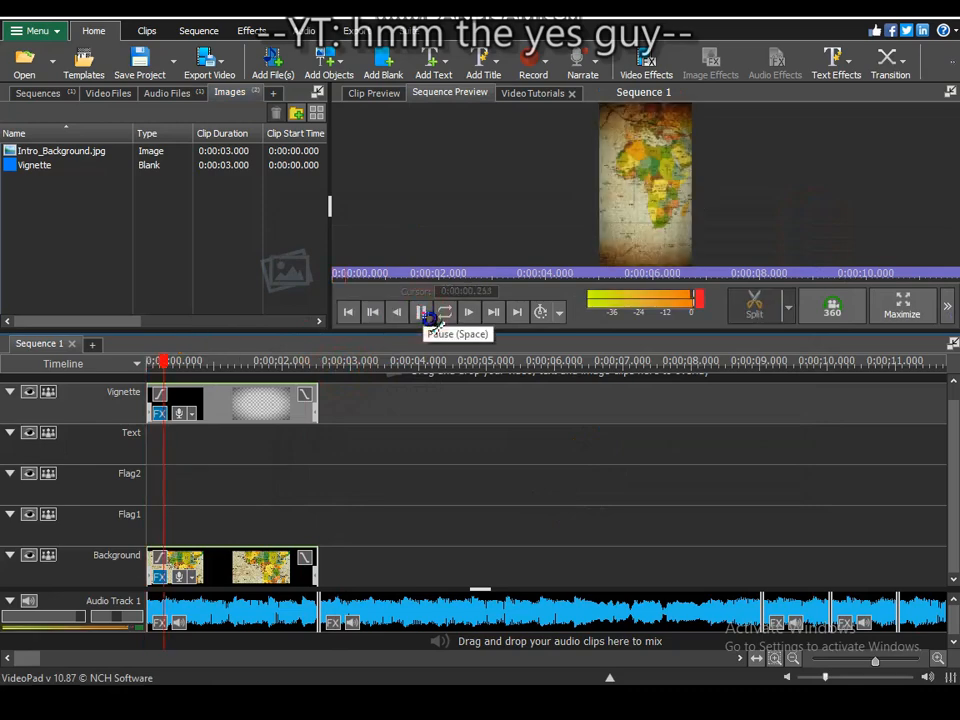
scroll(214, 428, up, 3)
drag(481, 420, 105, 507)
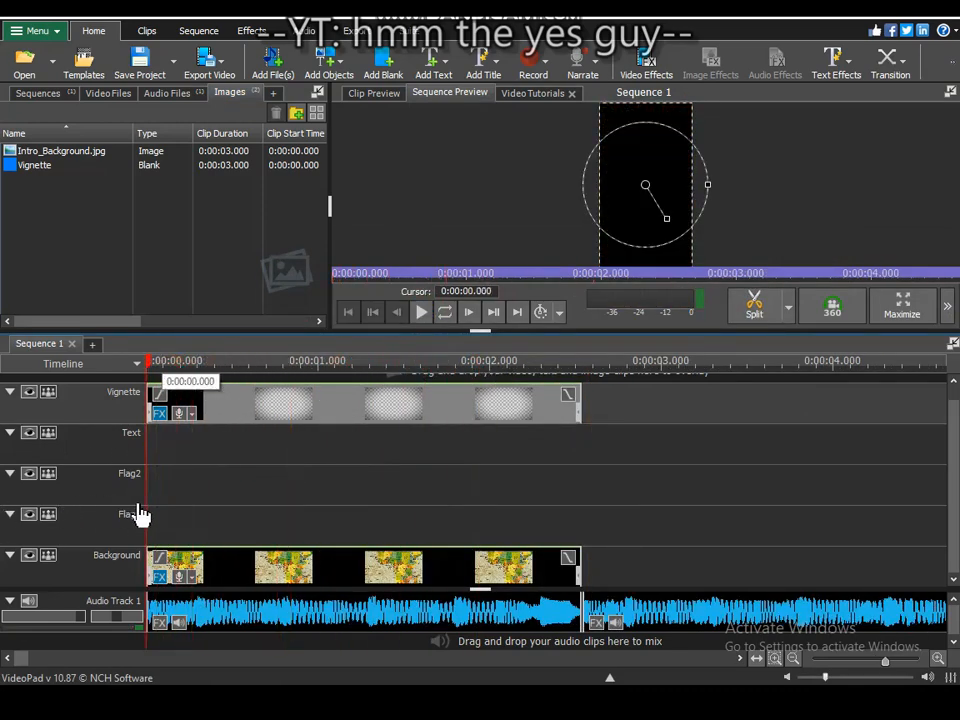
Set the Vignette effect's width to 0.42 and switch the keyframe graph from opacity to vignette strength.
click(557, 403)
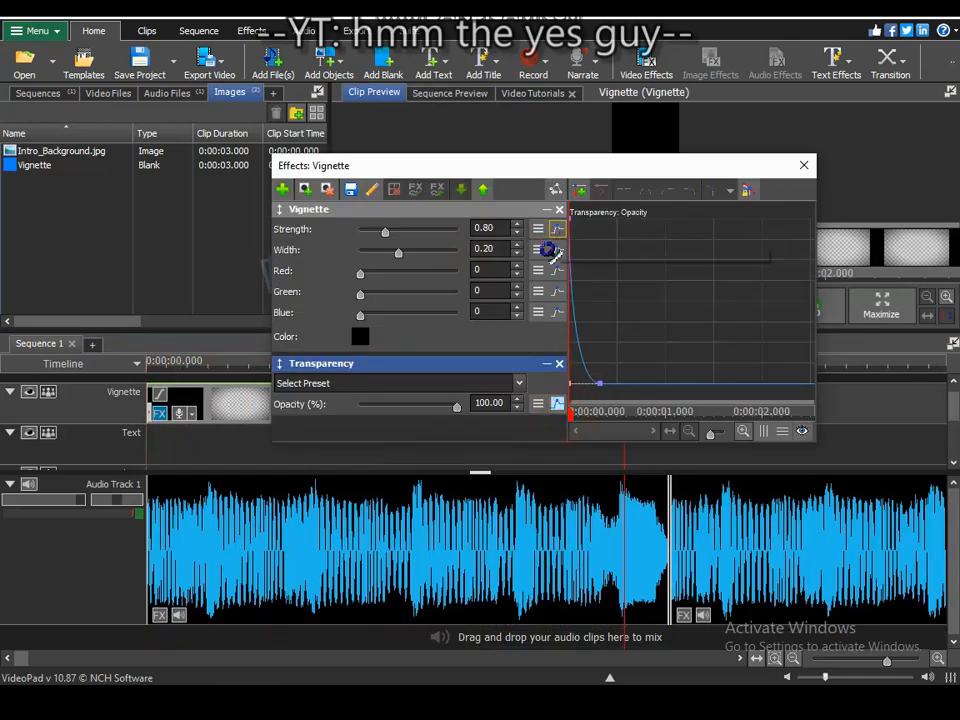
drag(399, 253, 443, 258)
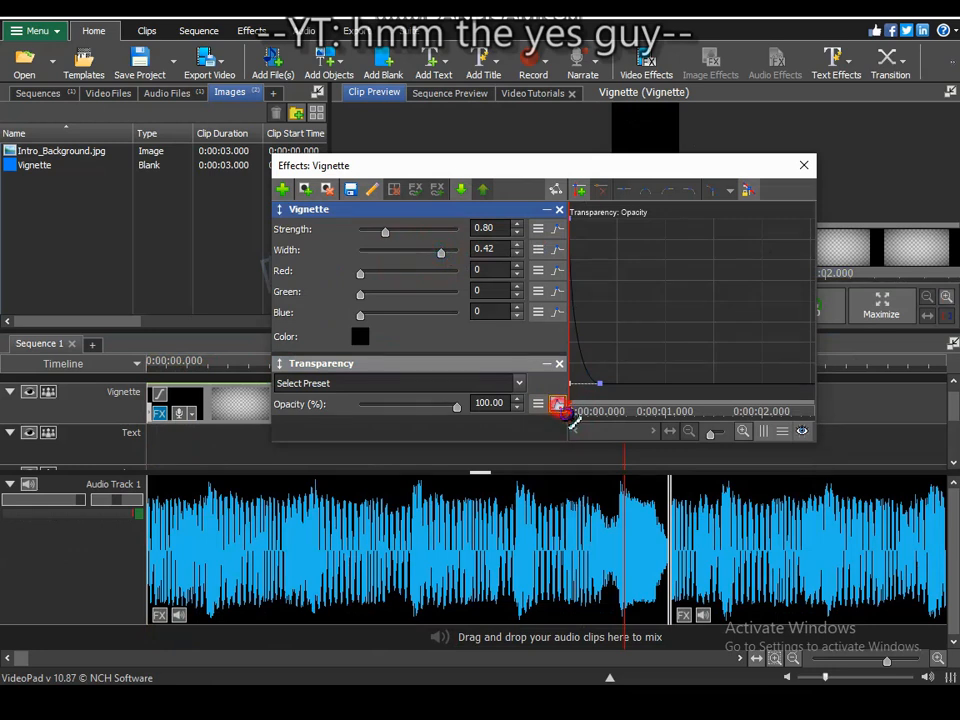
click(558, 408)
click(558, 230)
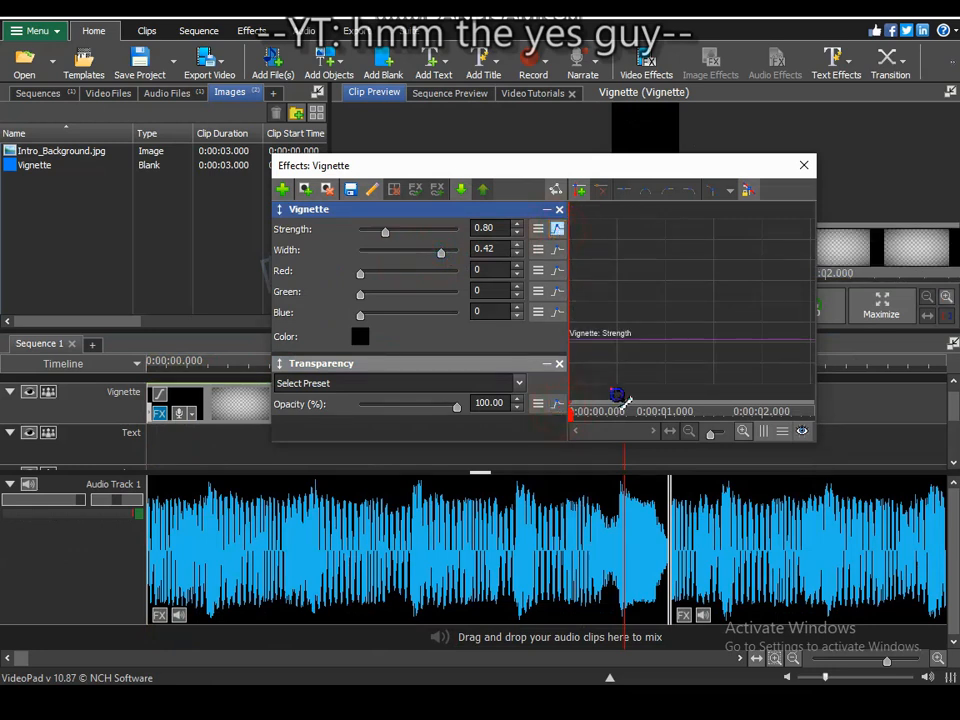
Keyframe the vignette strength with two sharp beat spikes at about 0.6 s and 1.1 s, each dropping back to the base level.
drag(583, 416, 622, 425)
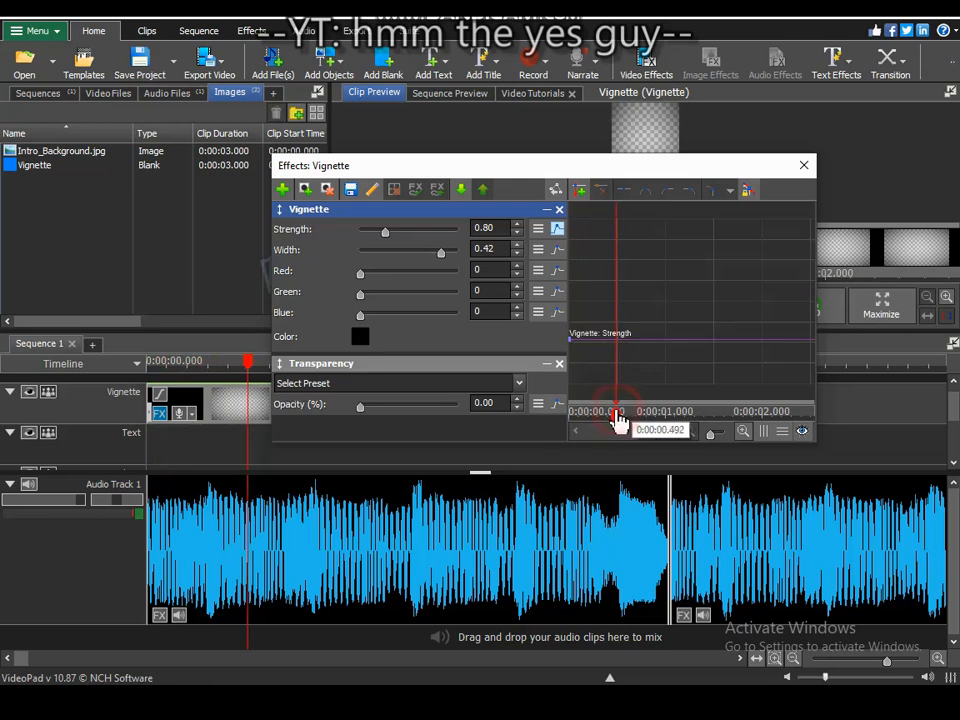
click(583, 193)
mouse_move(618, 416)
mouse_down()
mouse_move(624, 422)
mouse_move(628, 411)
mouse_up()
drag(625, 337, 648, 346)
click(638, 418)
drag(642, 424, 673, 417)
drag(676, 342, 676, 301)
drag(677, 416, 693, 415)
drag(695, 301, 695, 342)
Keyframe two more vignette strength spikes at about 1.6 s and 2.1 s, and close the clip's effects.
drag(696, 414, 723, 414)
drag(722, 343, 722, 301)
drag(723, 415, 743, 414)
drag(745, 313, 742, 343)
drag(746, 414, 762, 414)
click(760, 343)
mouse_move(769, 343)
mouse_down()
mouse_move(771, 303)
mouse_move(792, 343)
mouse_move(818, 347)
mouse_up()
click(804, 165)
Preview the vignette beats from the sequence start, return playback to normal speed, and replay the intro.
drag(506, 360, 78, 432)
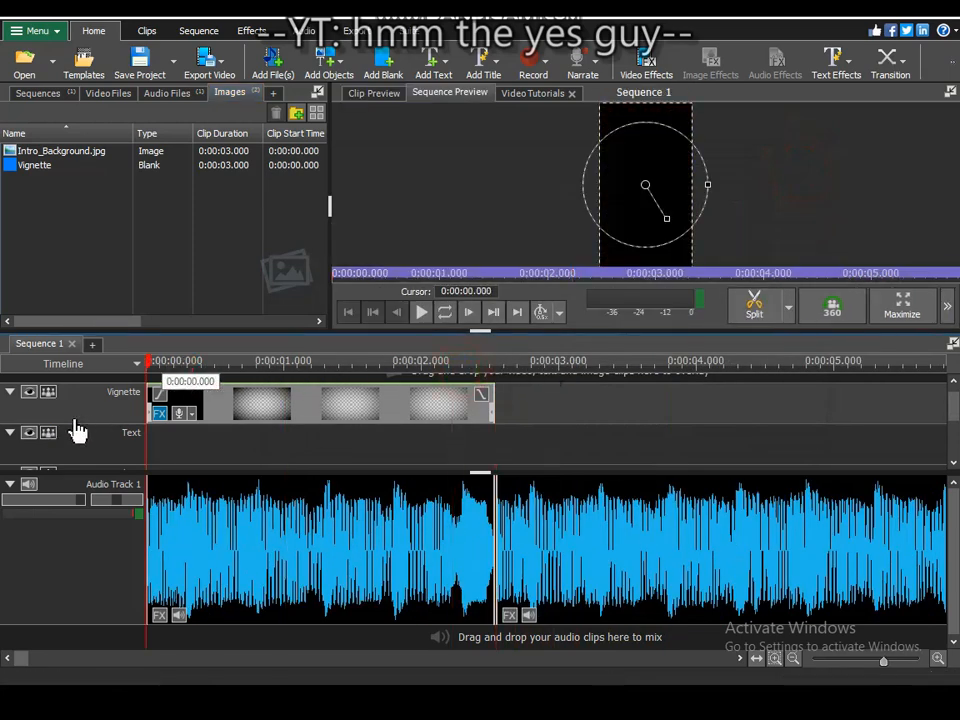
click(421, 313)
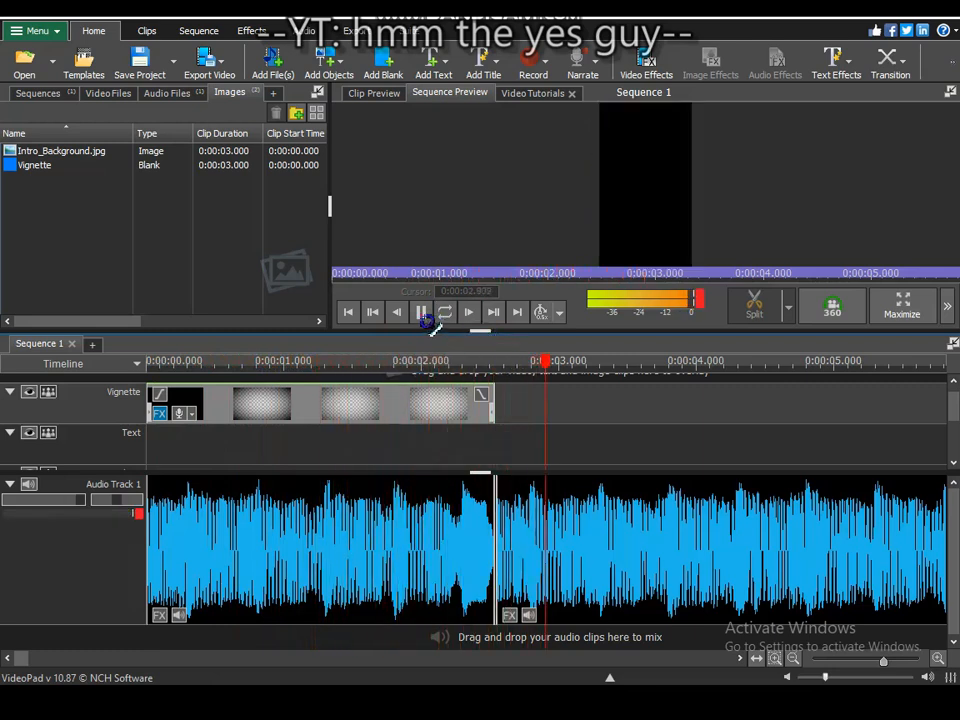
click(424, 316)
click(560, 313)
click(580, 389)
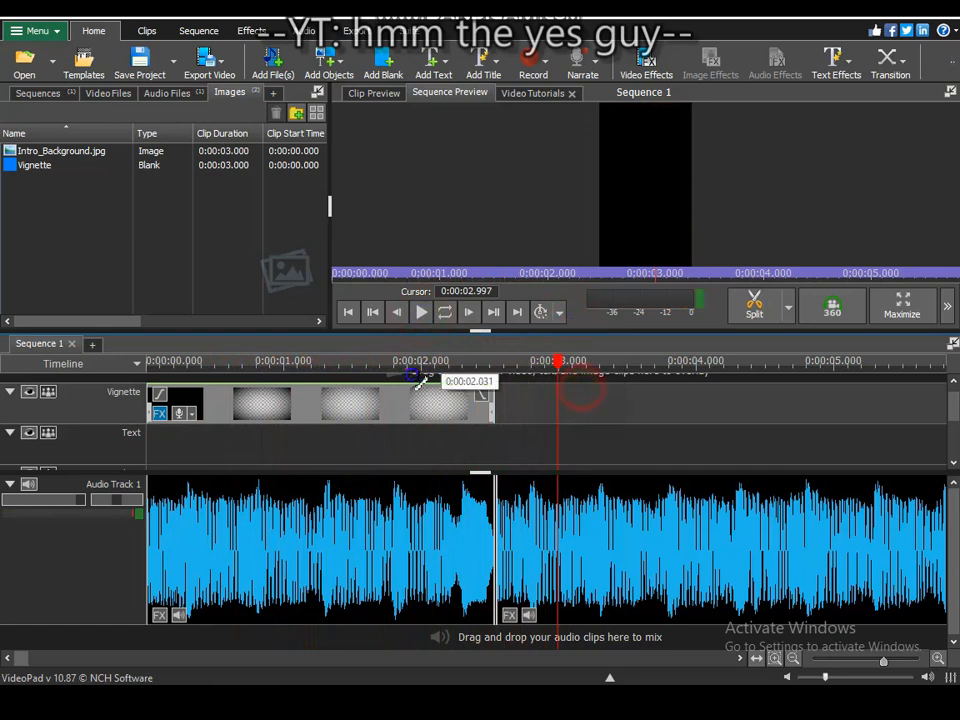
scroll(400, 372, down, 3)
click(277, 371)
click(349, 312)
click(424, 314)
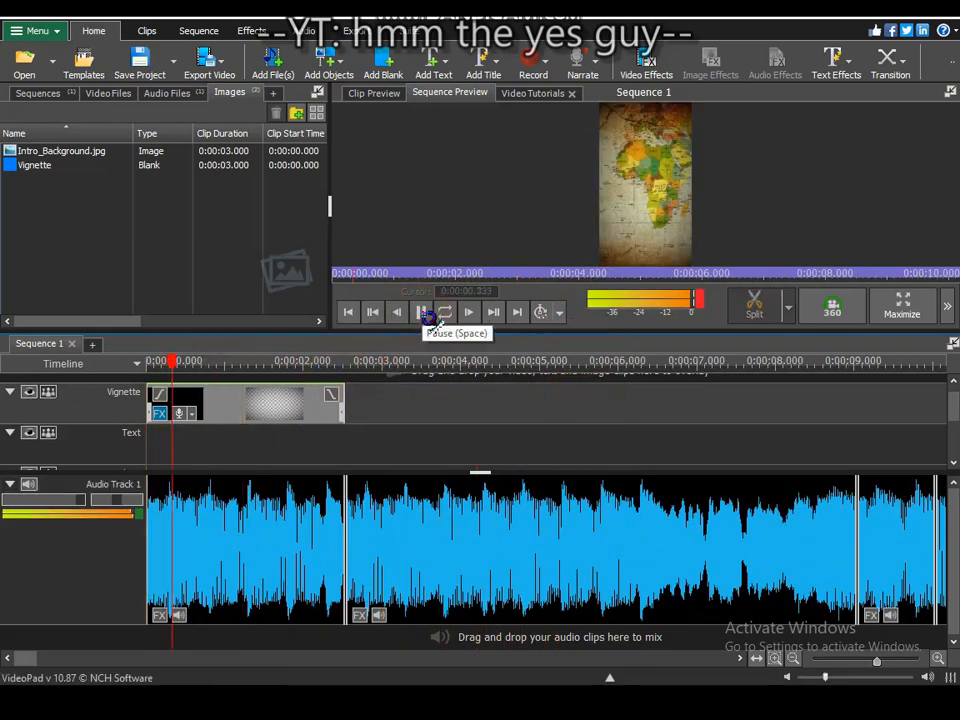
click(424, 314)
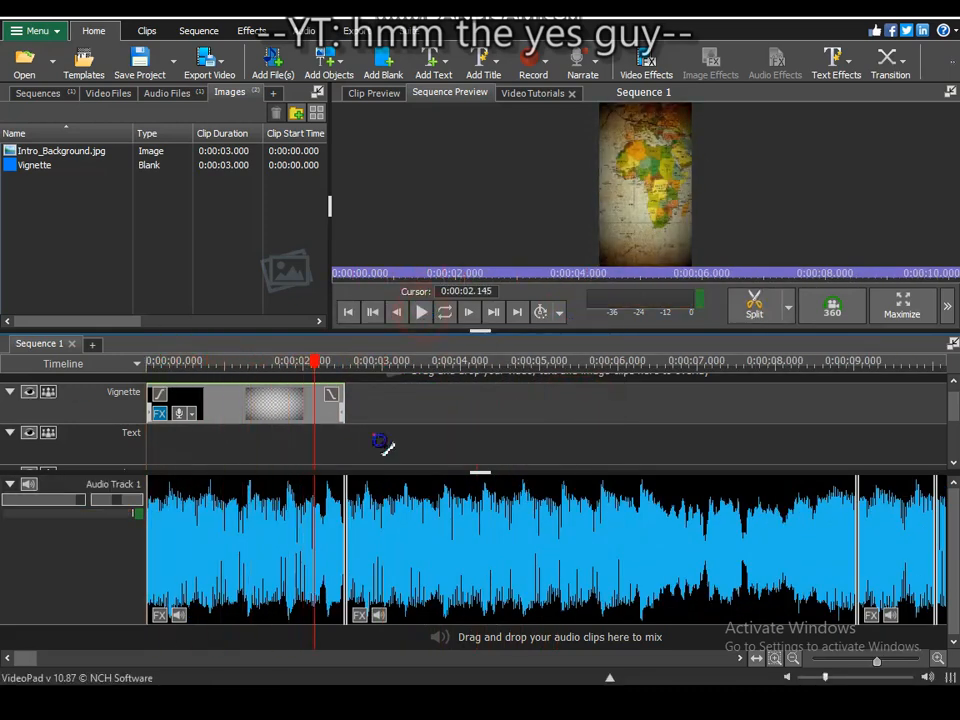
Align the vignette strength base keyframes directly beneath their peaks so each beat spike rises instantly, and preview the sequence.
scroll(230, 558, up, 1)
click(159, 412)
drag(623, 346, 767, 352)
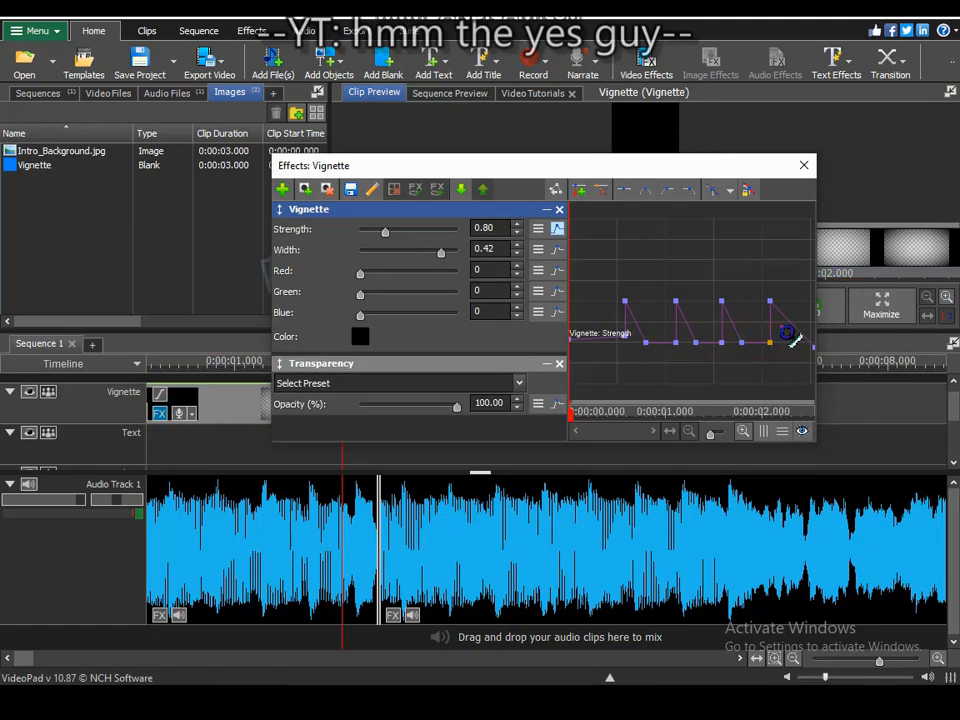
click(804, 165)
click(426, 314)
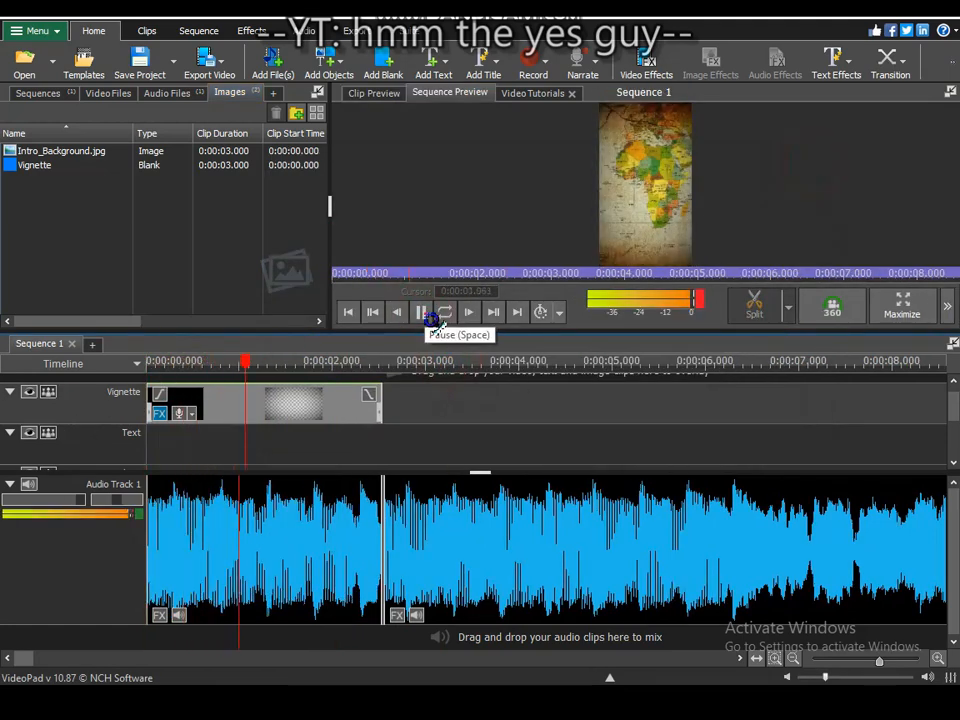
scroll(431, 319, down, 5)
click(431, 319)
Shorten the falloff after each vignette strength spike, lower all four peaks to about half their height, and replay the intro.
click(254, 402)
click(160, 413)
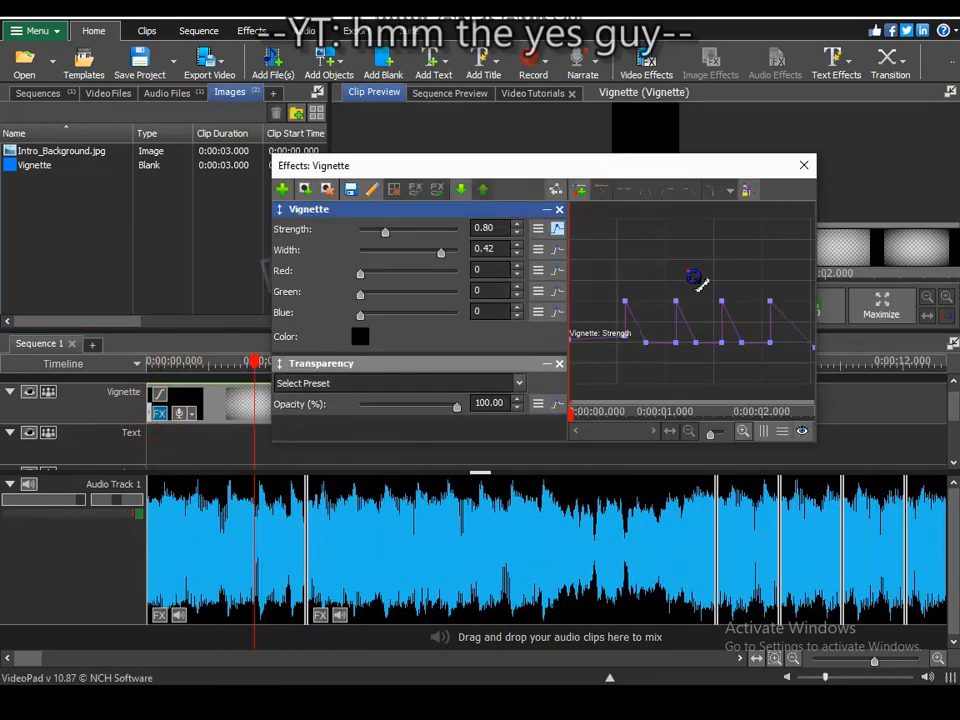
drag(749, 347, 646, 350)
drag(819, 355, 633, 327)
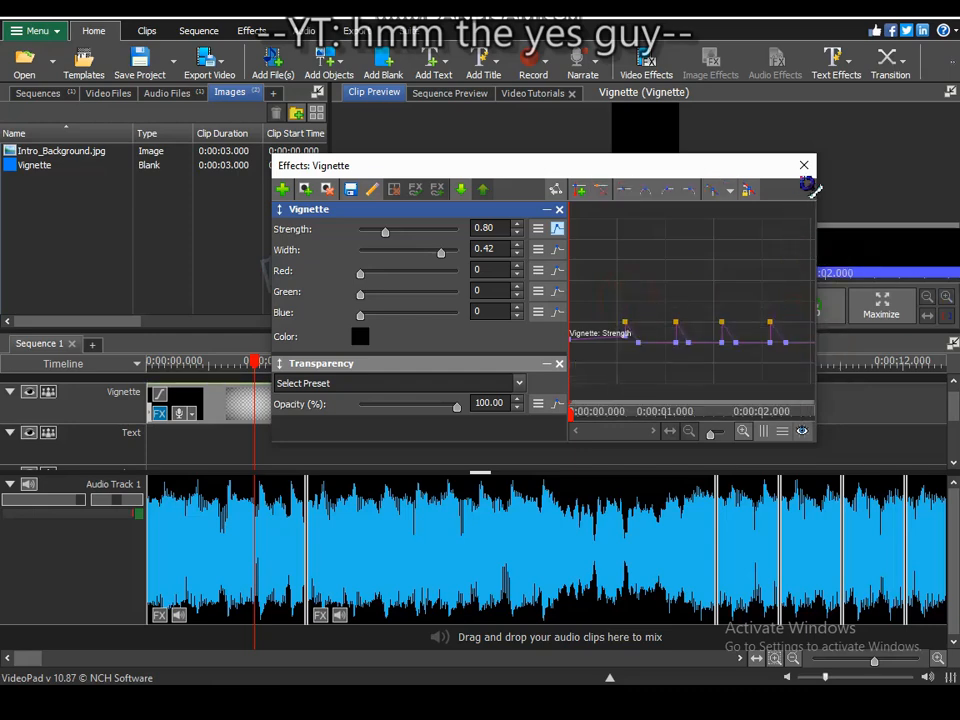
click(804, 165)
drag(254, 363, 121, 410)
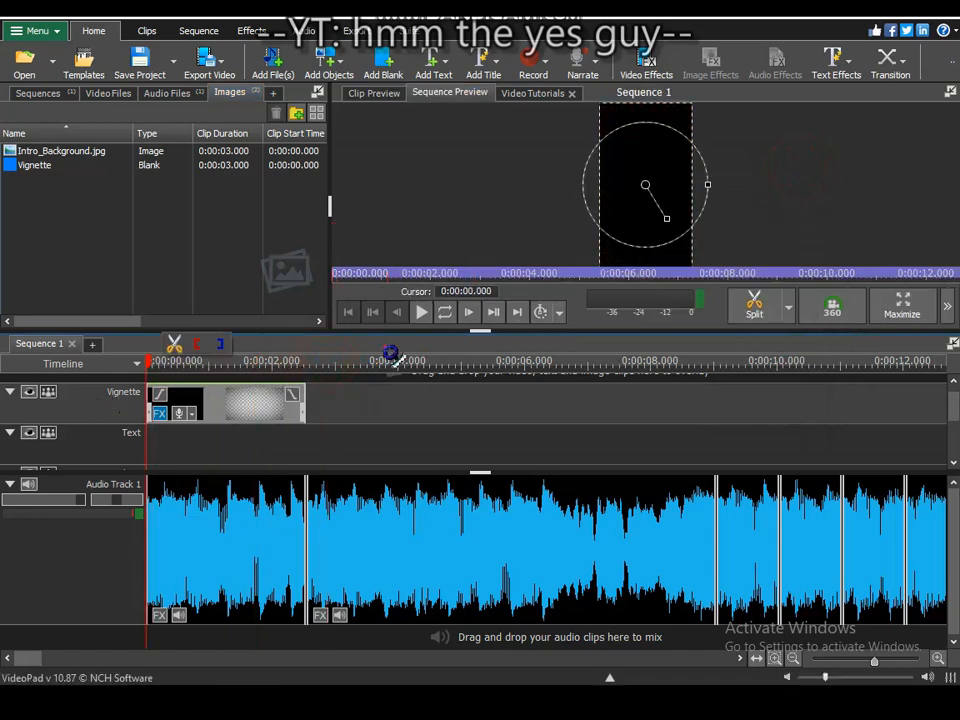
click(422, 313)
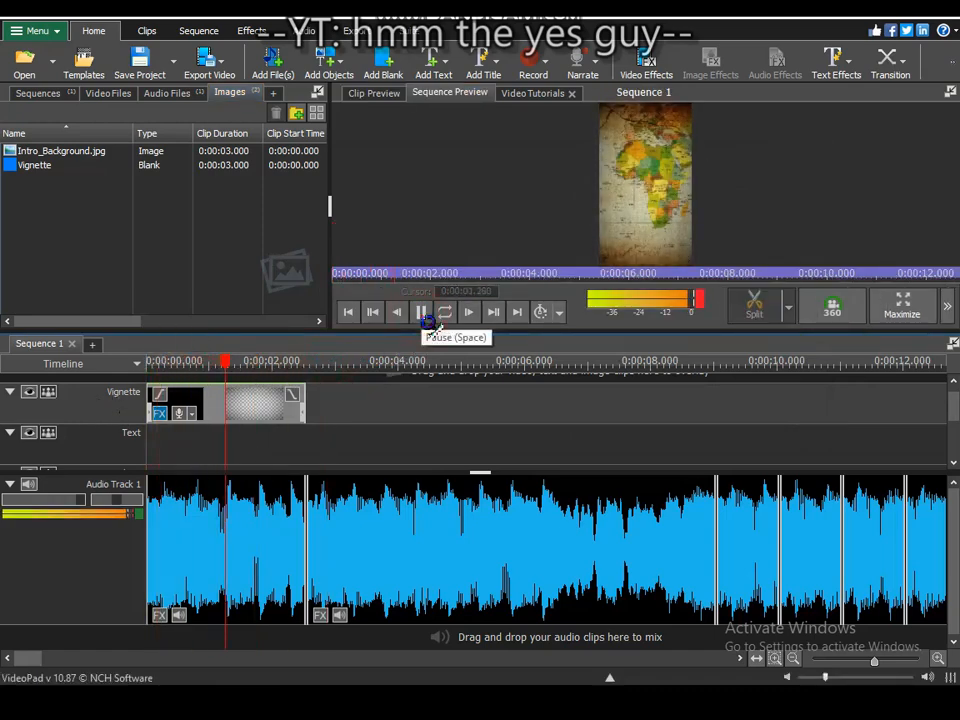
click(422, 313)
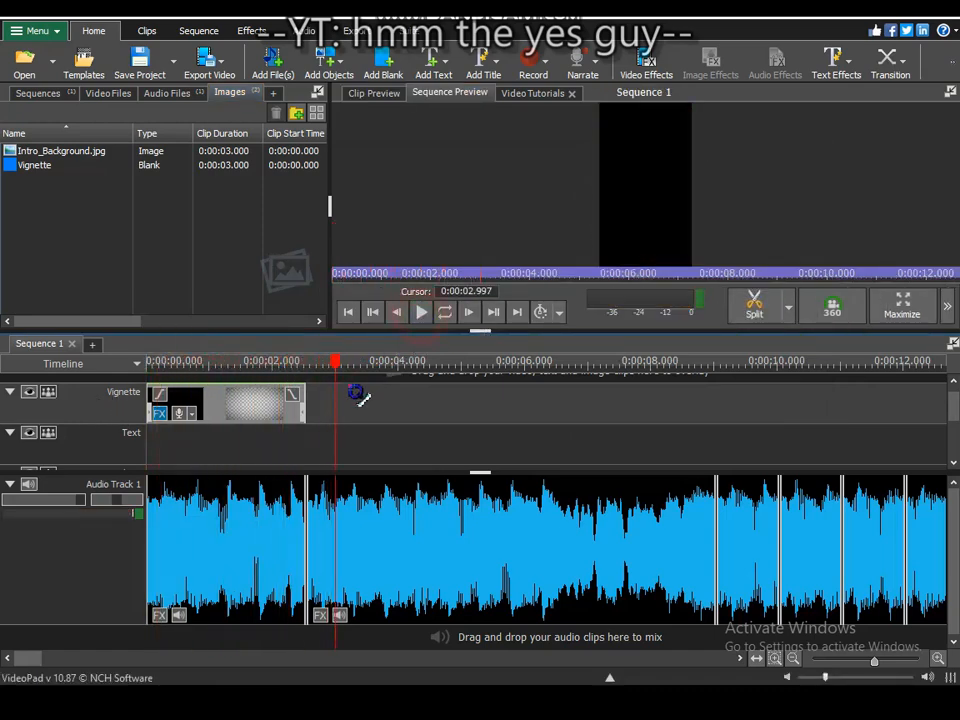
drag(338, 366, 111, 396)
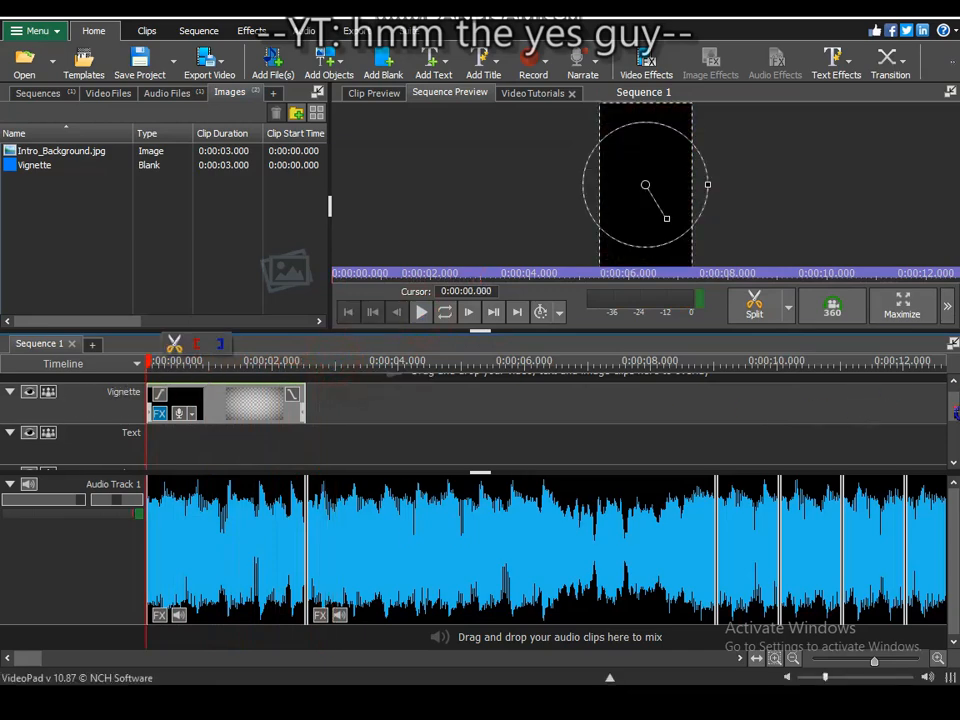
Keyframe the Background clip's horizontal motion from 100 at the start to -100 at the clip's end.
drag(953, 408, 953, 443)
click(201, 446)
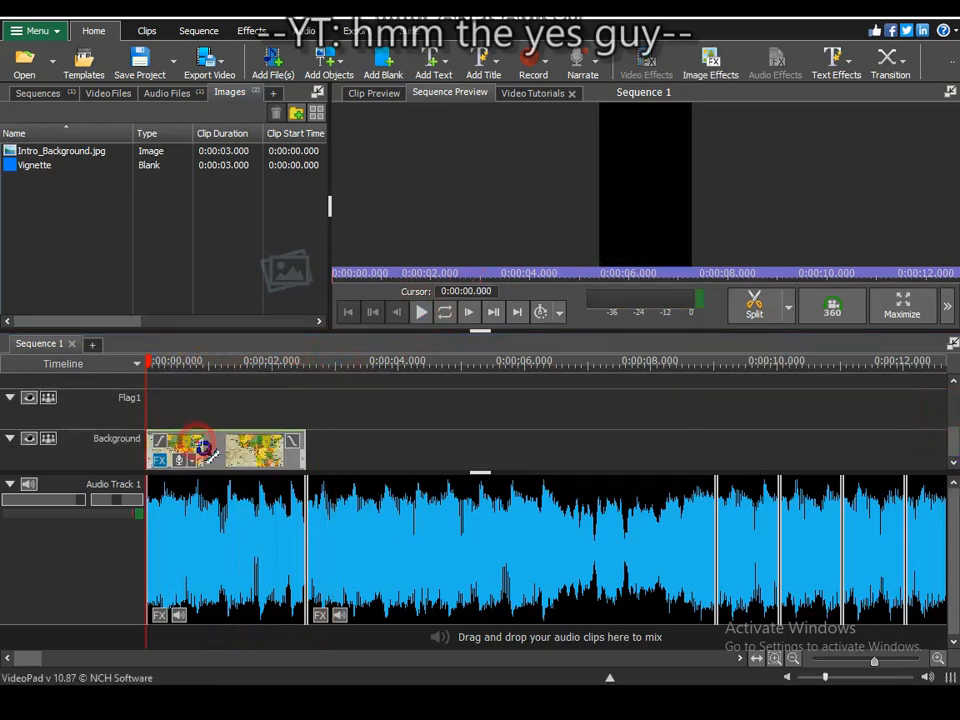
click(165, 461)
drag(556, 178, 596, 340)
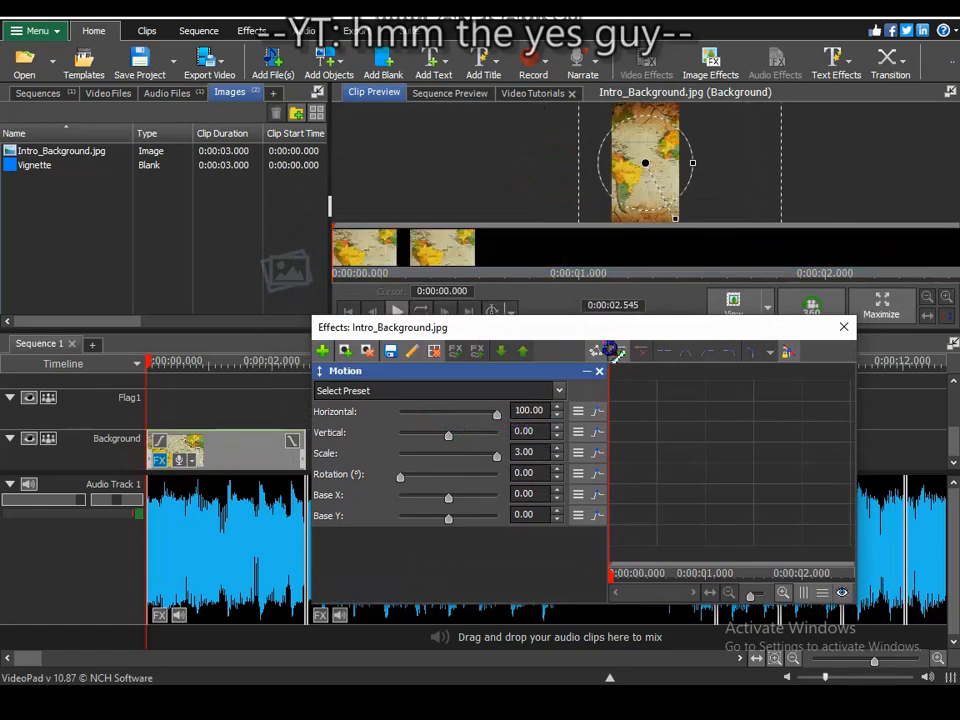
drag(621, 330, 571, 318)
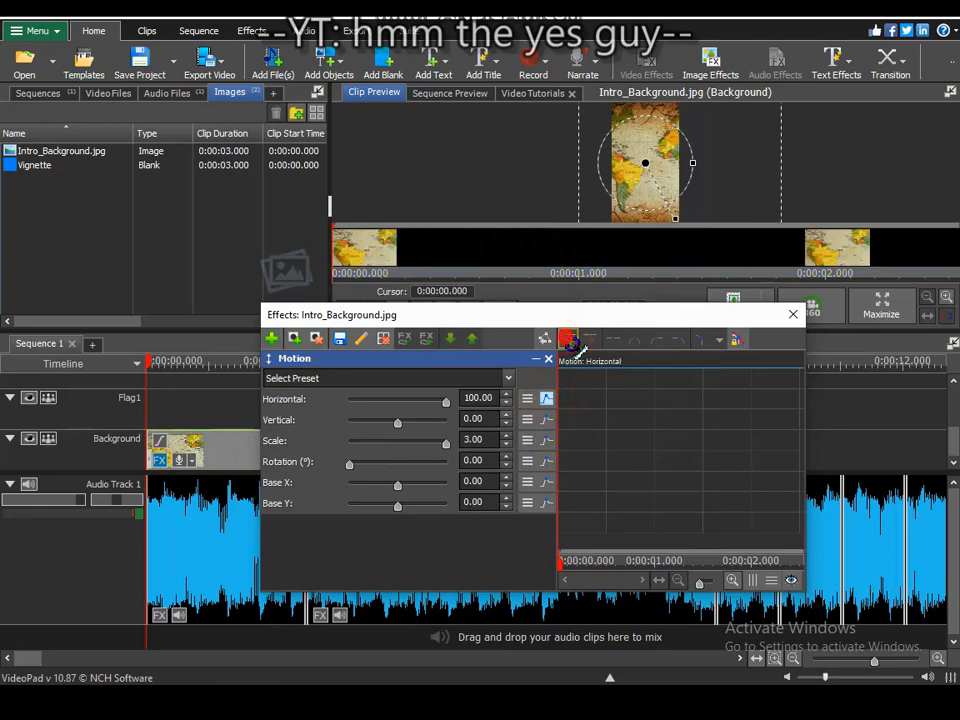
drag(604, 561, 802, 564)
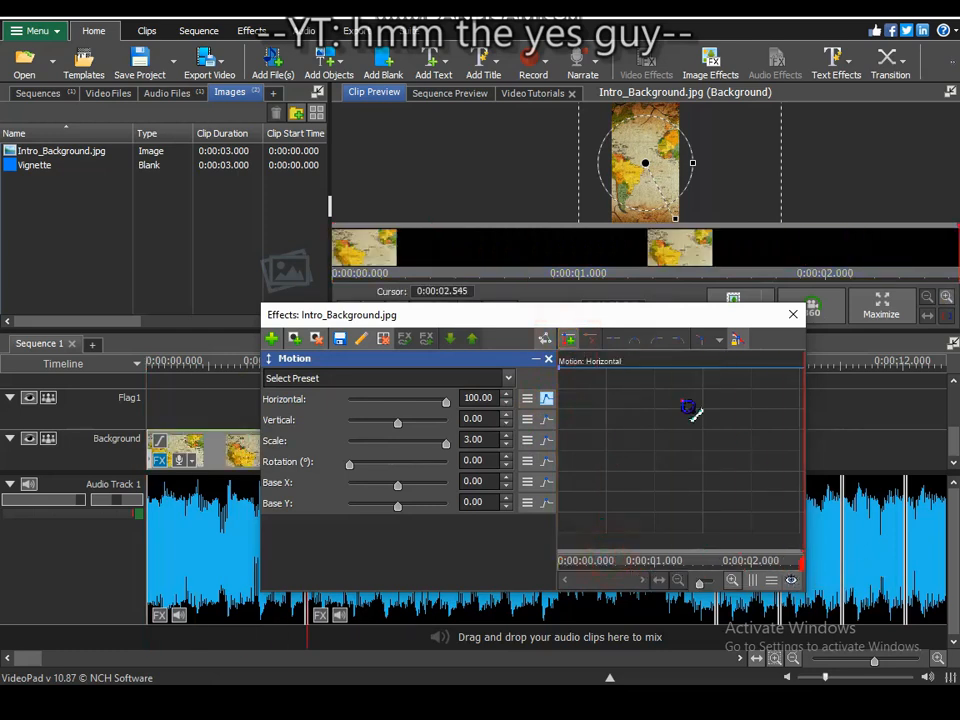
click(572, 337)
drag(444, 399, 310, 428)
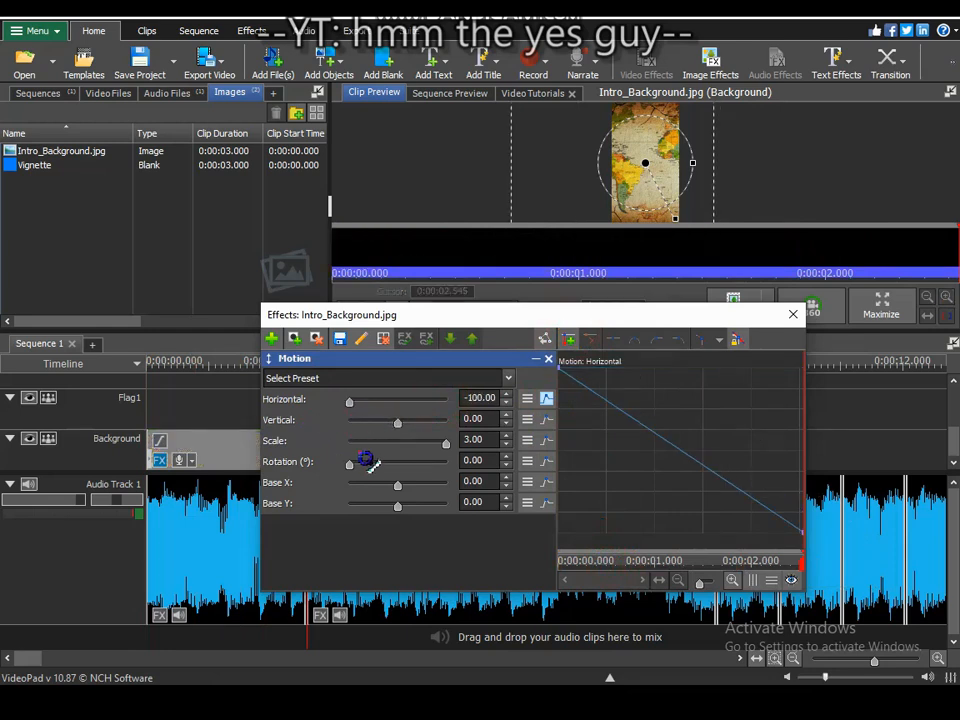
Add a midpoint to the horizontal motion curve, flatten its handles so the pan slows midway, and preview the sequence.
click(562, 370)
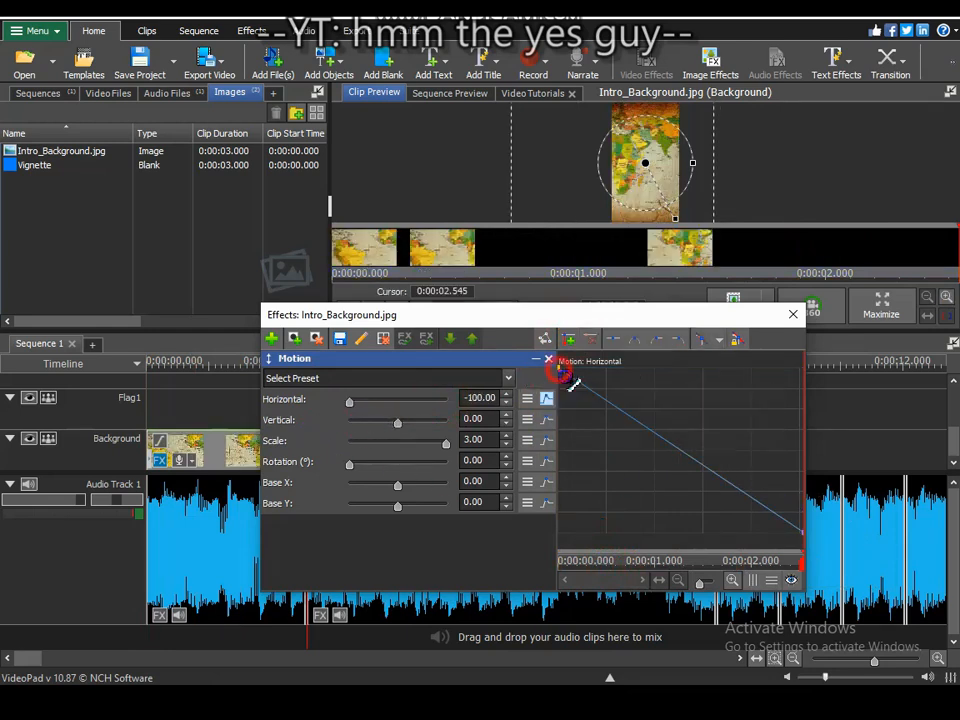
click(561, 375)
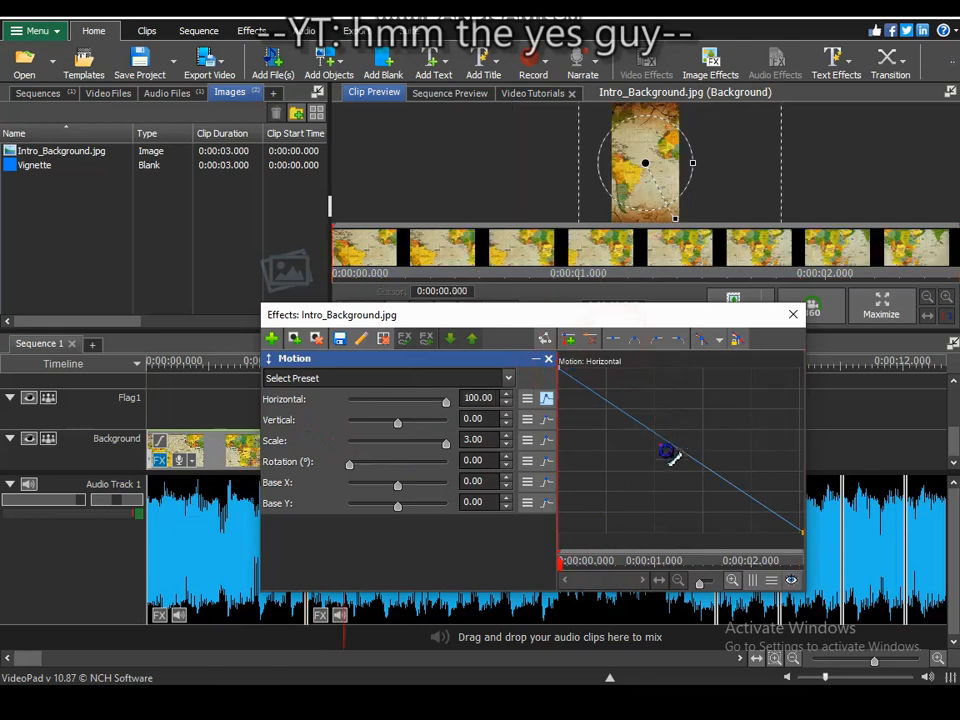
click(675, 446)
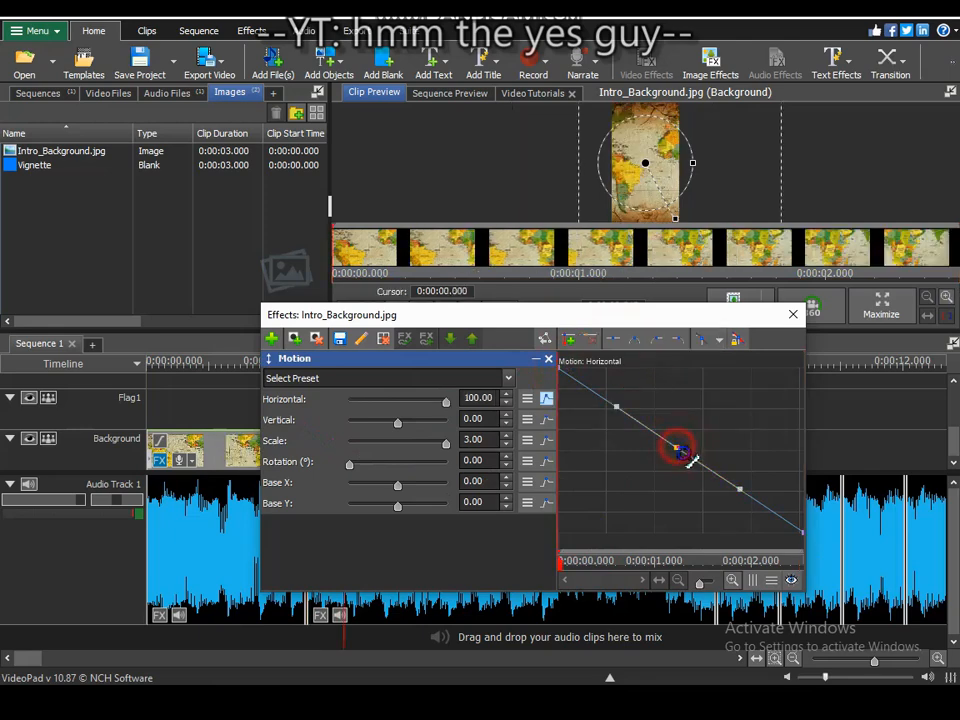
drag(750, 497, 848, 457)
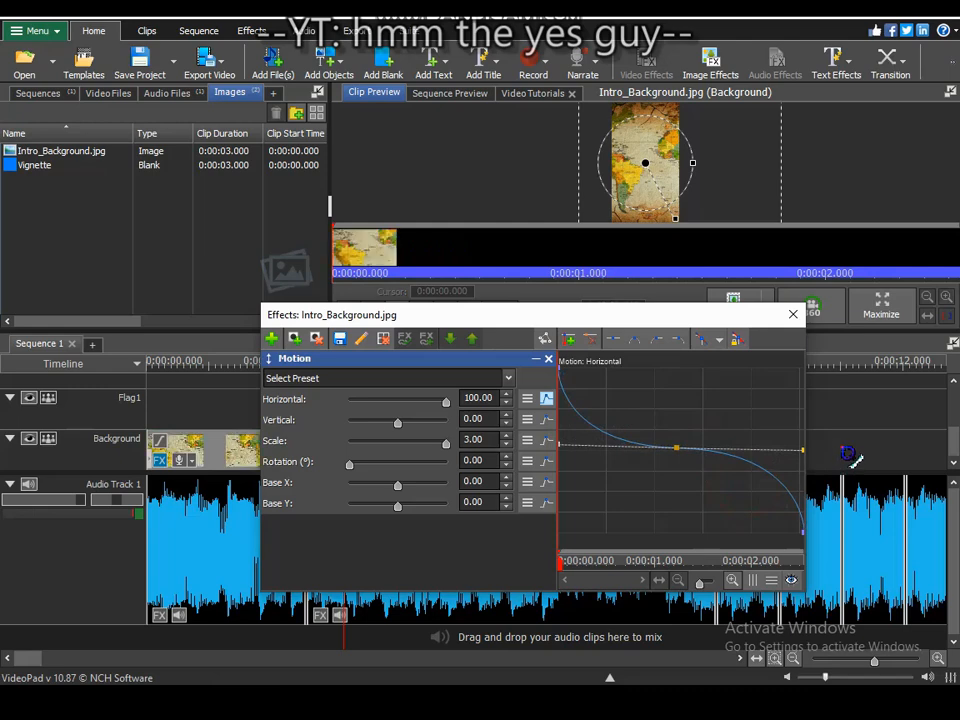
click(797, 315)
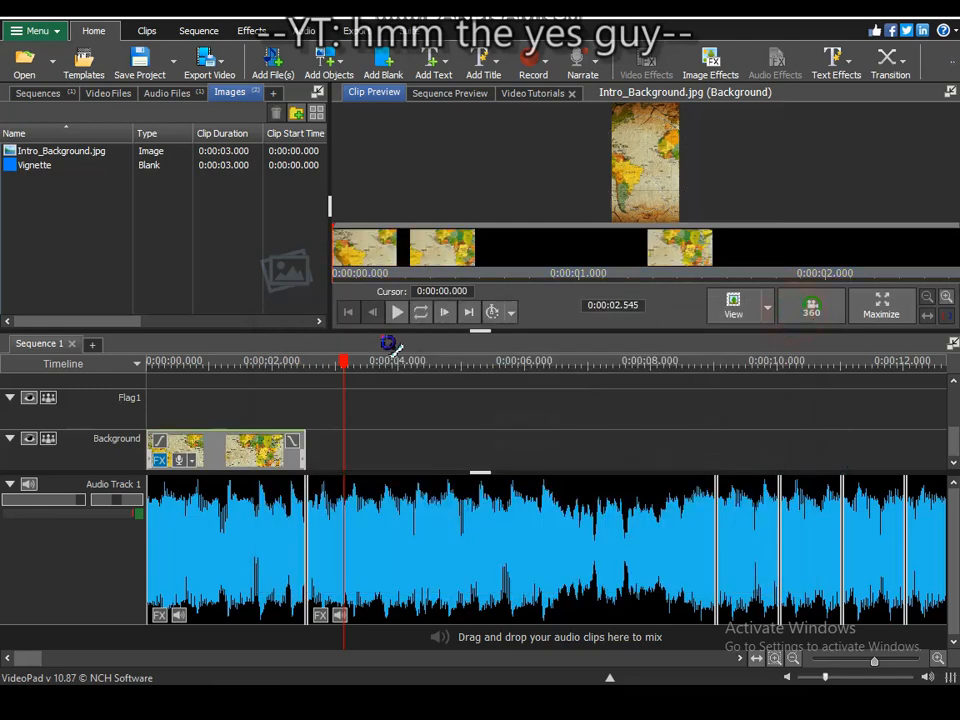
click(423, 313)
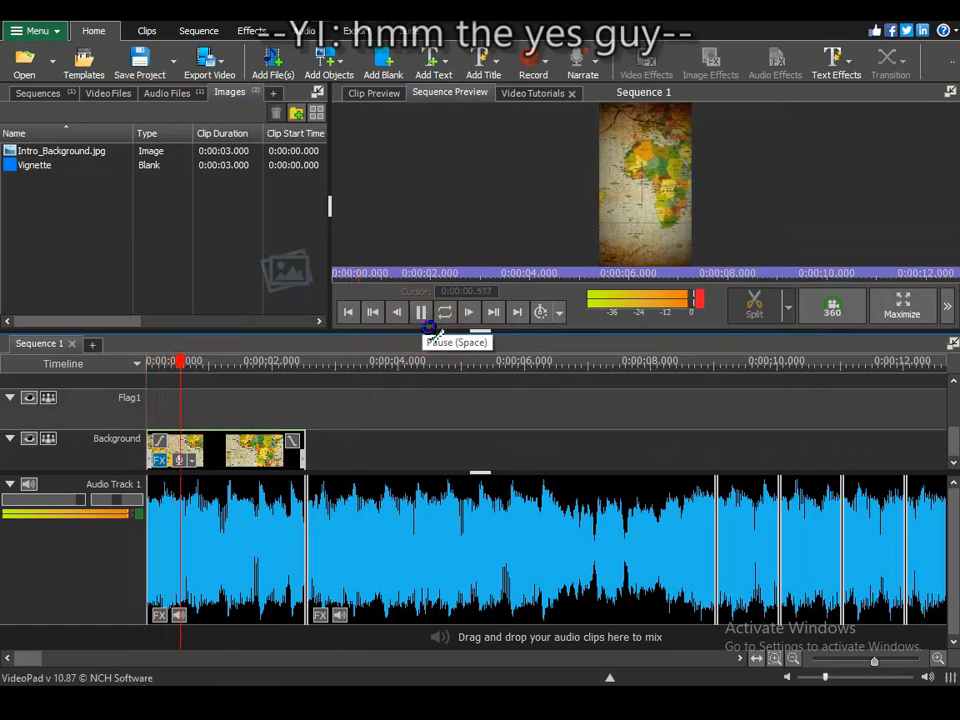
click(421, 312)
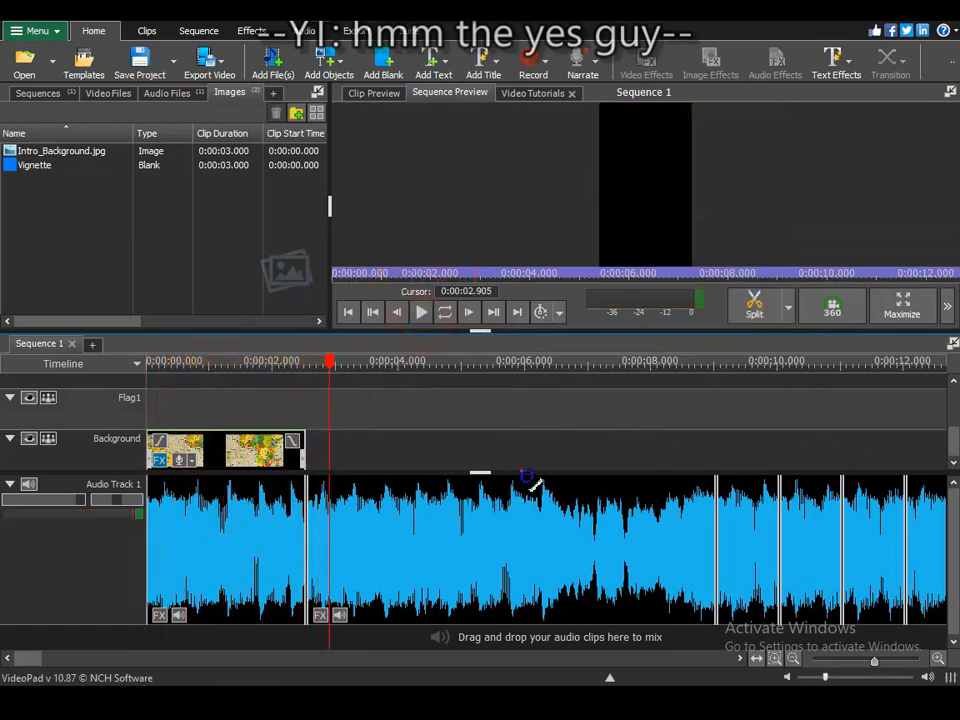
Create a media bin named Text and add a folder named Intro_Text inside it.
drag(318, 380, 462, 254)
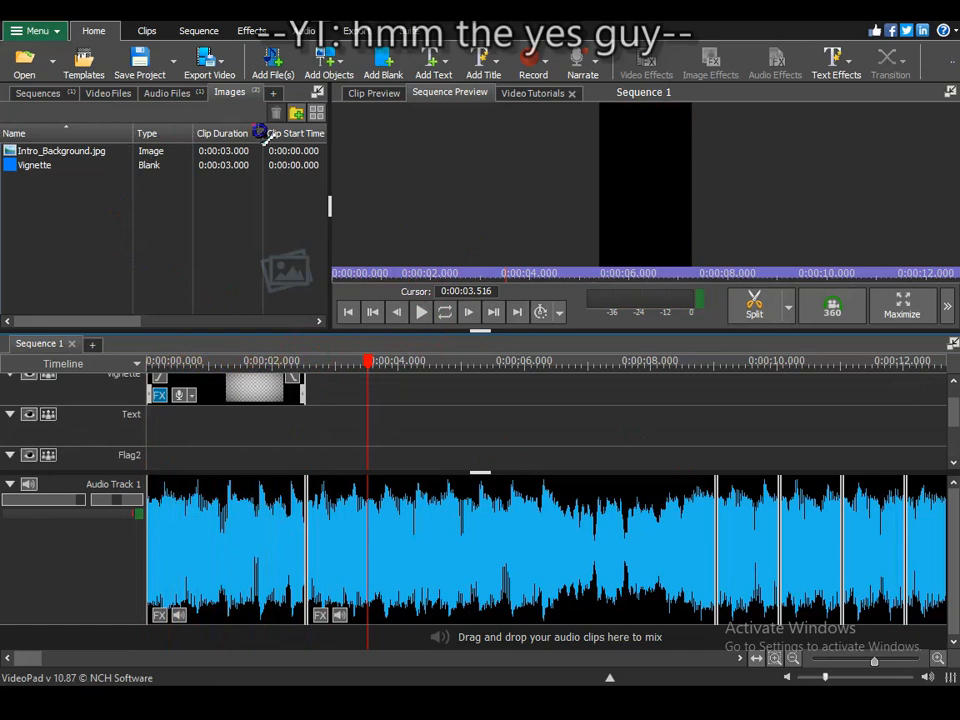
click(277, 96)
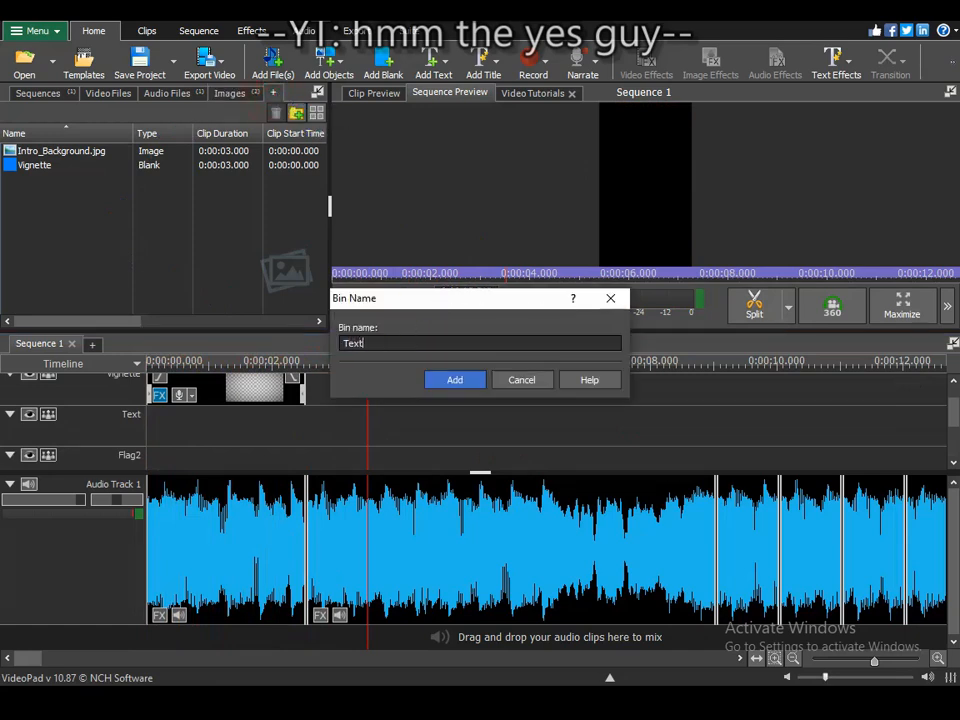
click(456, 381)
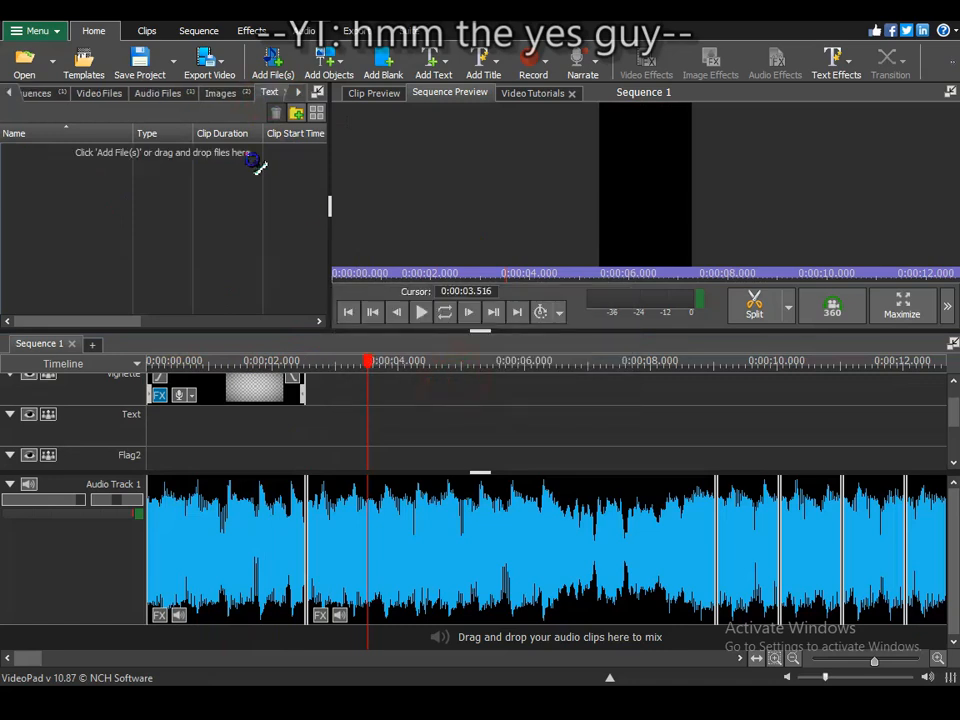
right_click(130, 190)
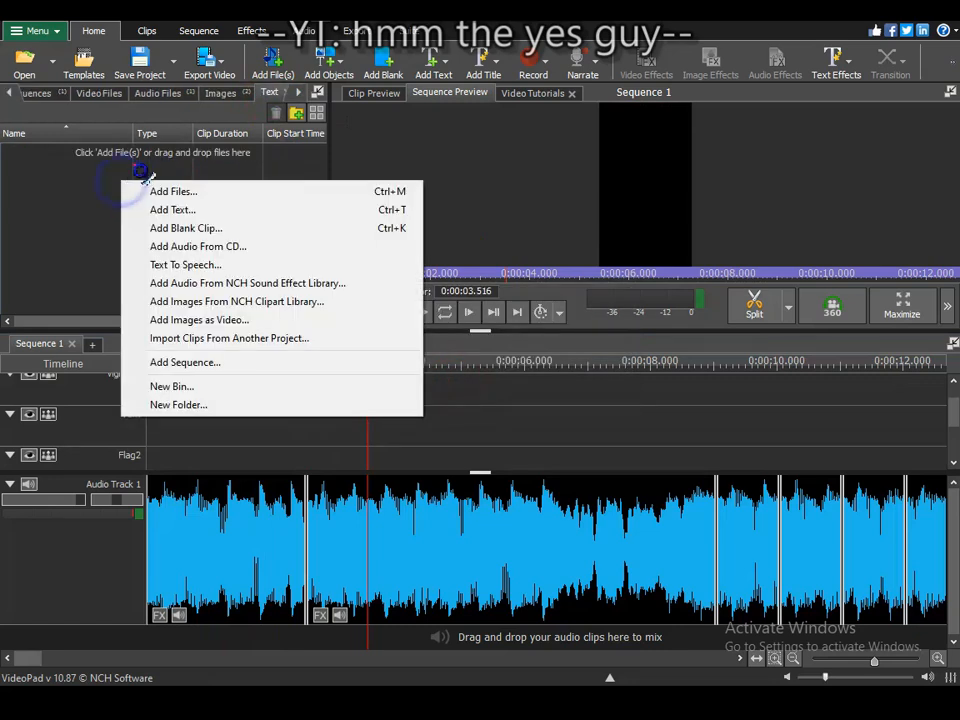
click(255, 405)
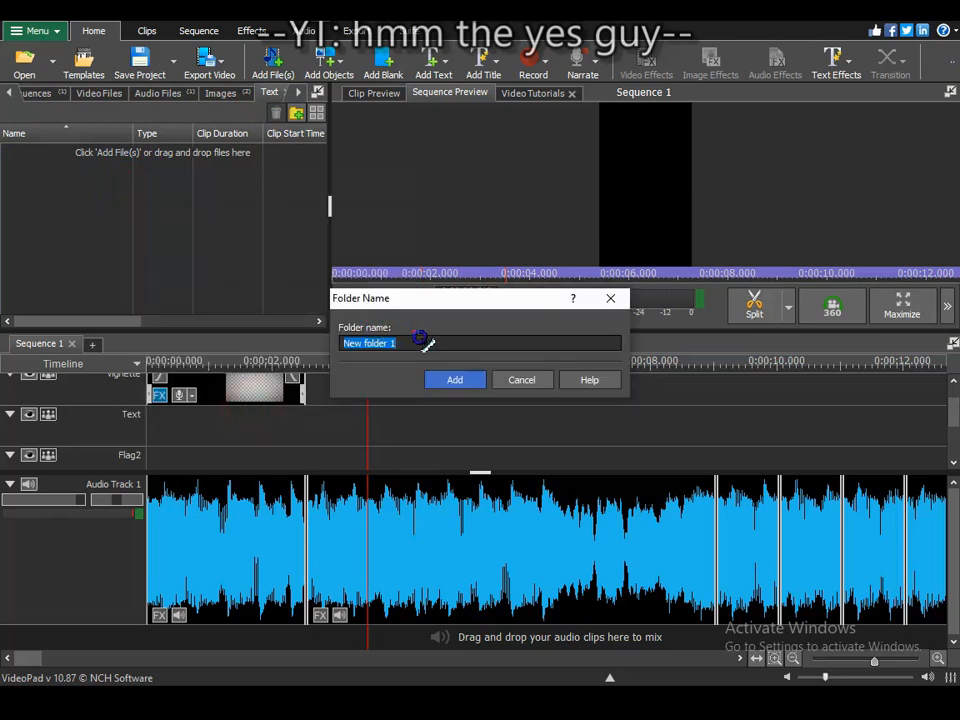
text(Intro_Text)
key(Return)
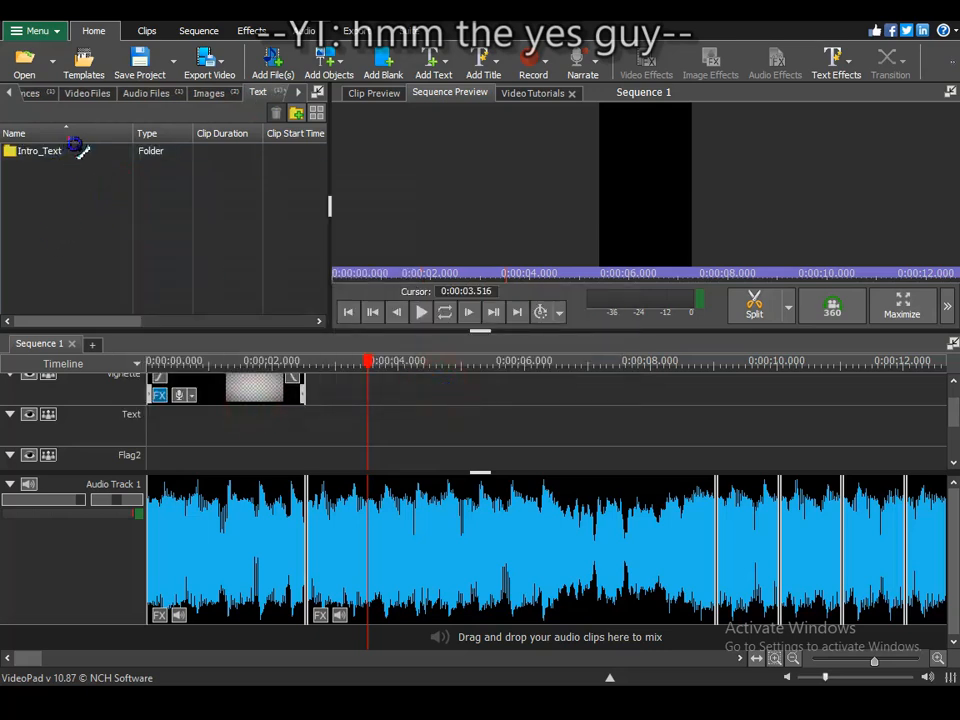
Add a simple text overlay and replace its placeholder with Europe vs Asia.
click(432, 62)
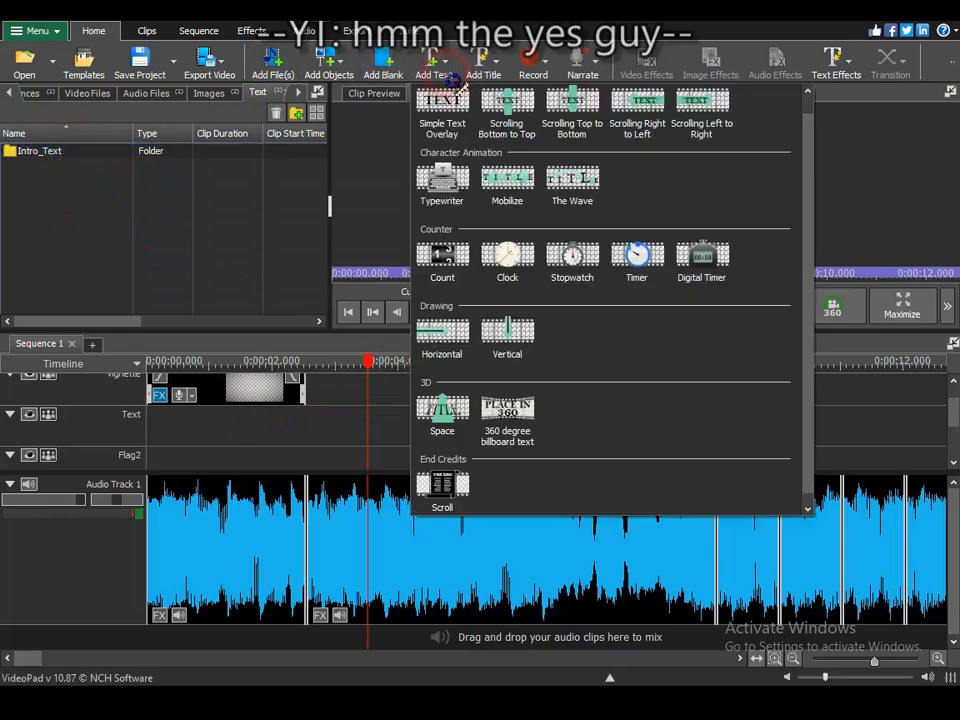
click(445, 97)
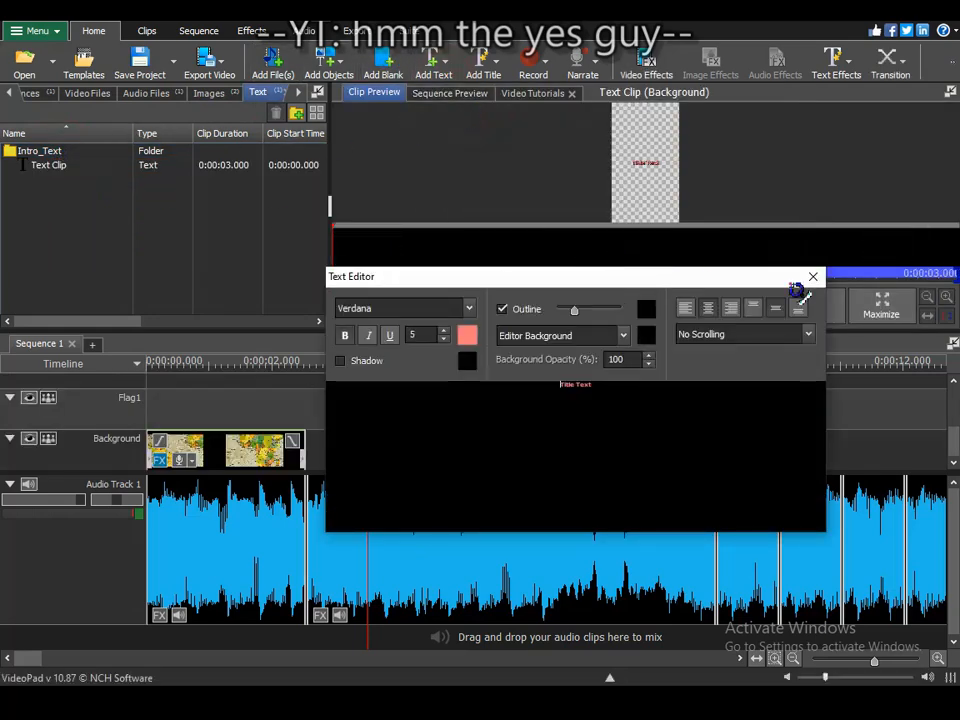
drag(708, 283, 698, 297)
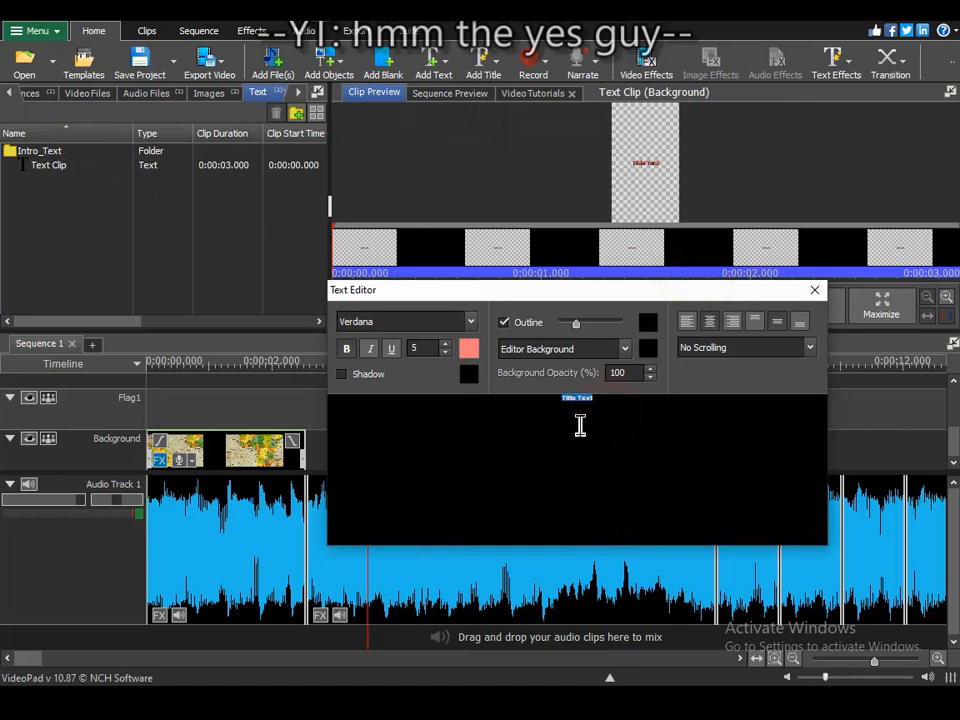
text(E)
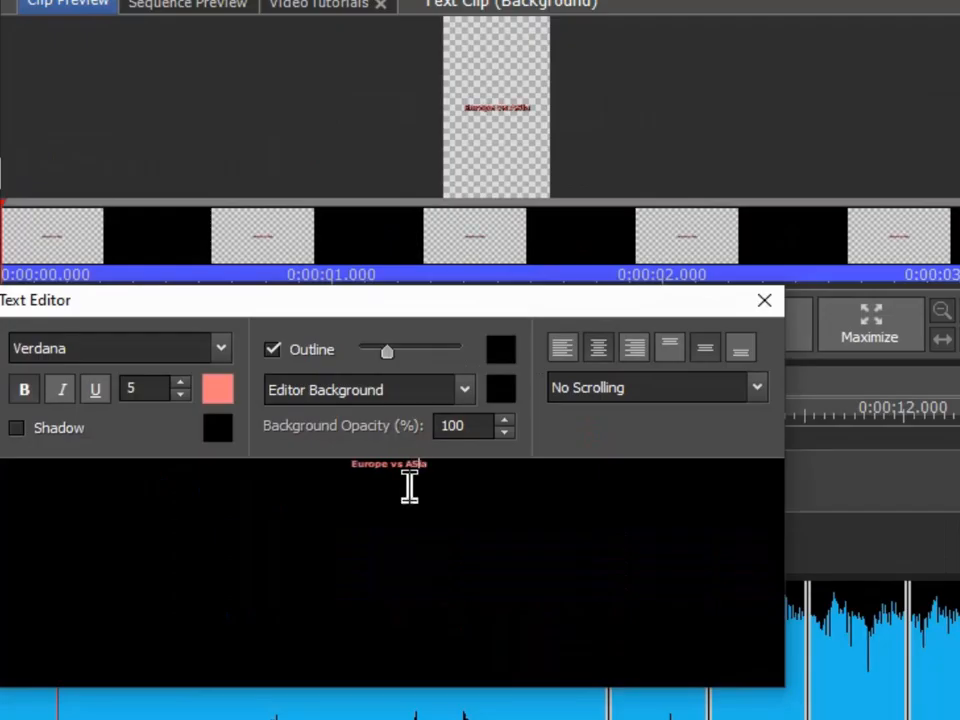
scroll(410, 487, up, 5)
key(BackSpace)
text(s)
Format the whole title in Segoe UI Black with grey 999999 as its colour and a shadow.
key(ctrl+a)
click(227, 350)
drag(220, 423, 220, 247)
click(135, 564)
click(228, 387)
click(26, 178)
click(215, 716)
click(18, 428)
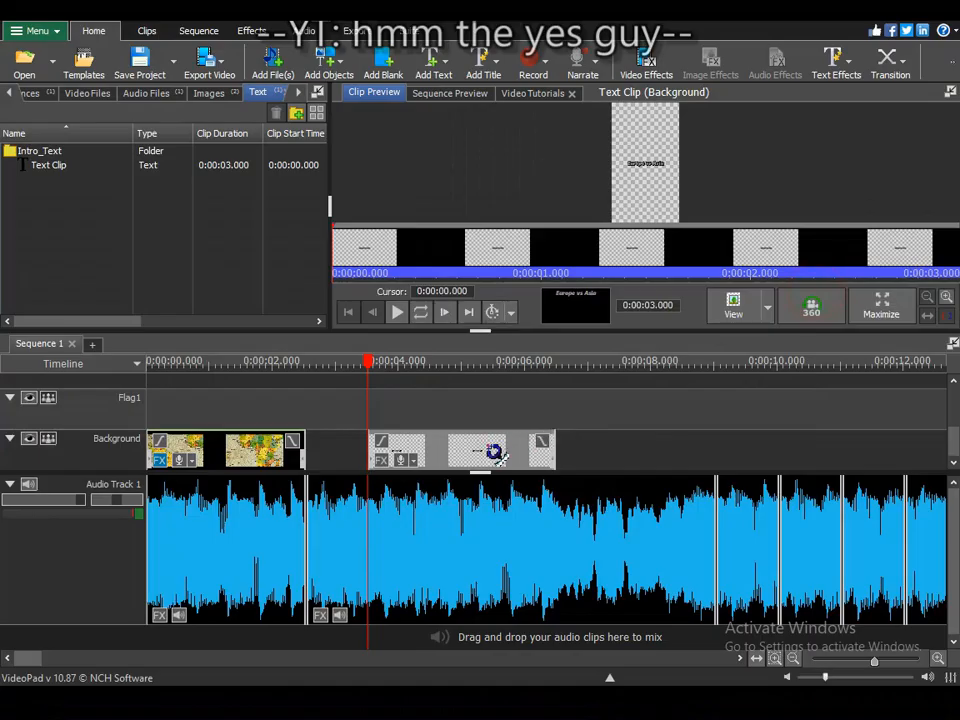
Move the text clip to the start of the Flag1 track and trim it to the Background clip's end.
drag(494, 452, 265, 405)
click(240, 360)
drag(155, 379, 217, 380)
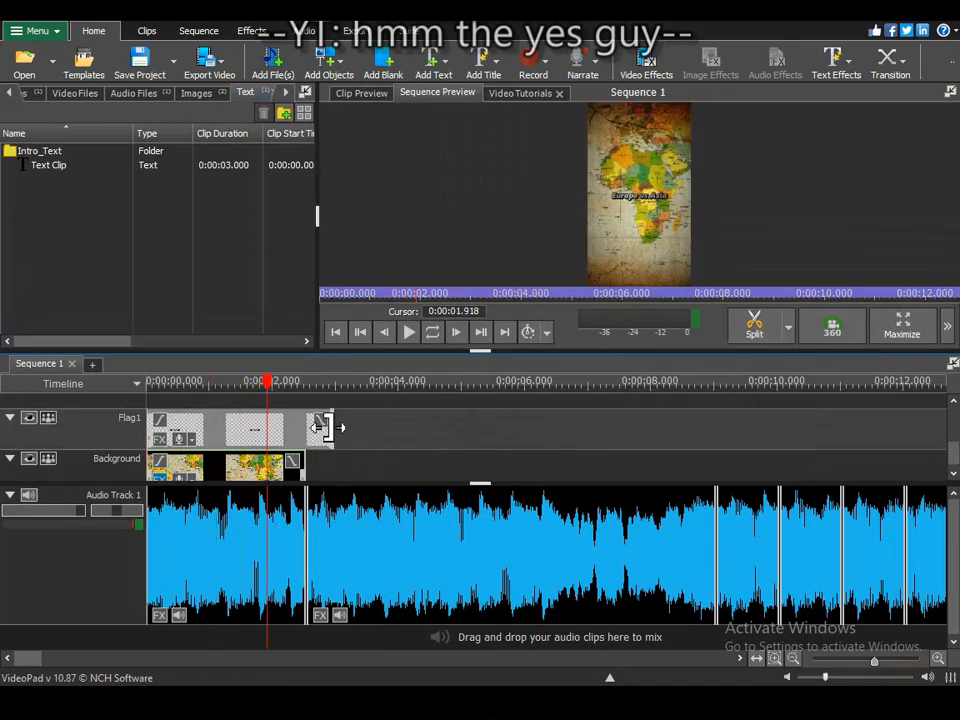
drag(328, 428, 305, 428)
Reopen the title's text and recolour separate groups of letters in the first words with slightly different greys.
double_click(163, 423)
click(290, 495)
click(204, 397)
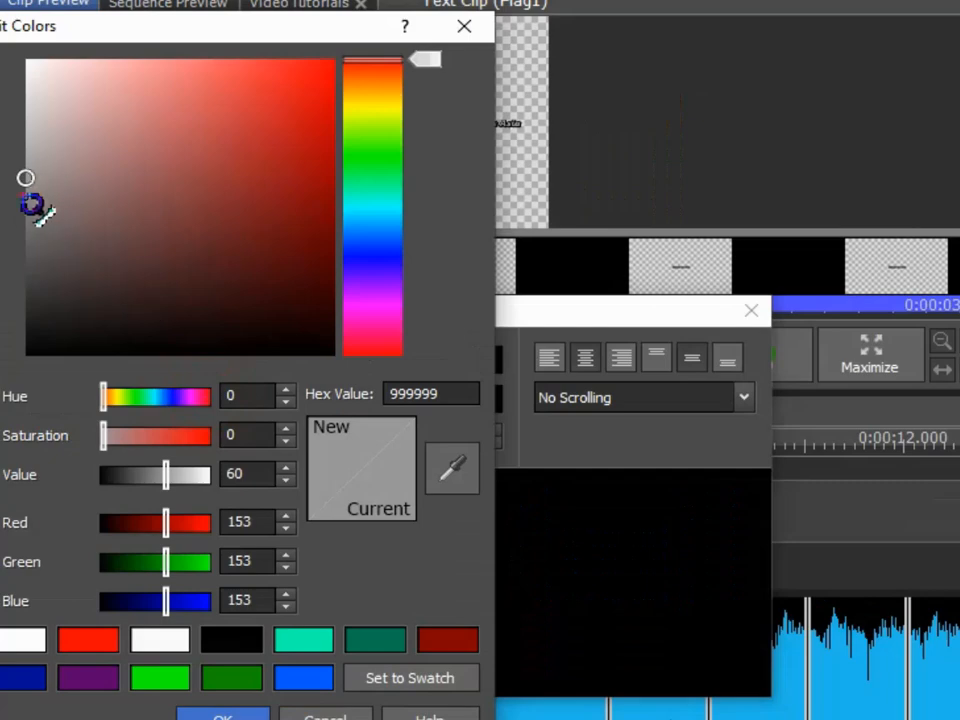
click(27, 198)
click(223, 715)
drag(315, 493, 352, 495)
click(204, 398)
click(27, 144)
click(223, 715)
Recolour the letters at the end of the title, including the final ia, with progressively darker greys.
drag(412, 497, 458, 496)
click(204, 398)
click(49, 186)
click(223, 715)
click(204, 398)
click(26, 198)
click(218, 715)
click(204, 398)
click(26, 221)
click(218, 715)
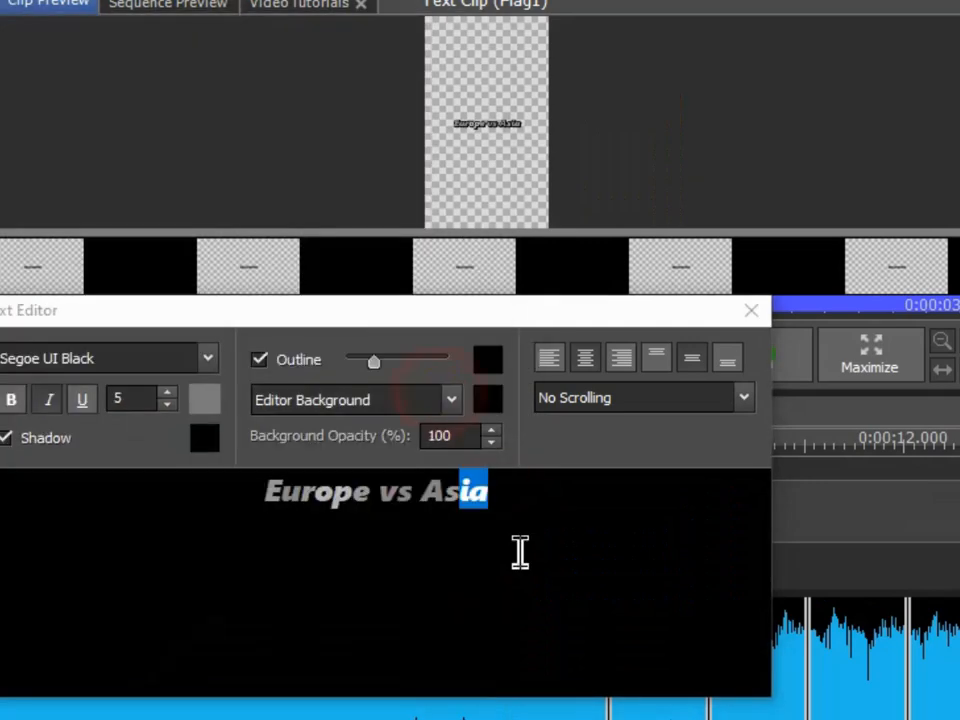
Enlarge the title text to size 7, add a second line reading Part XX, and recolour that line.
key(ctrl+a)
click(168, 393)
click(168, 393)
click(596, 553)
key(Return)
text(Part XX)
drag(558, 550, 296, 550)
click(204, 398)
drag(330, 26, 86, 195)
click(2, 518)
click(2, 717)
Set the Part XX line in Times New Roman and reduce its font size by two steps.
click(499, 560)
drag(499, 560, 300, 550)
click(207, 358)
click(131, 332)
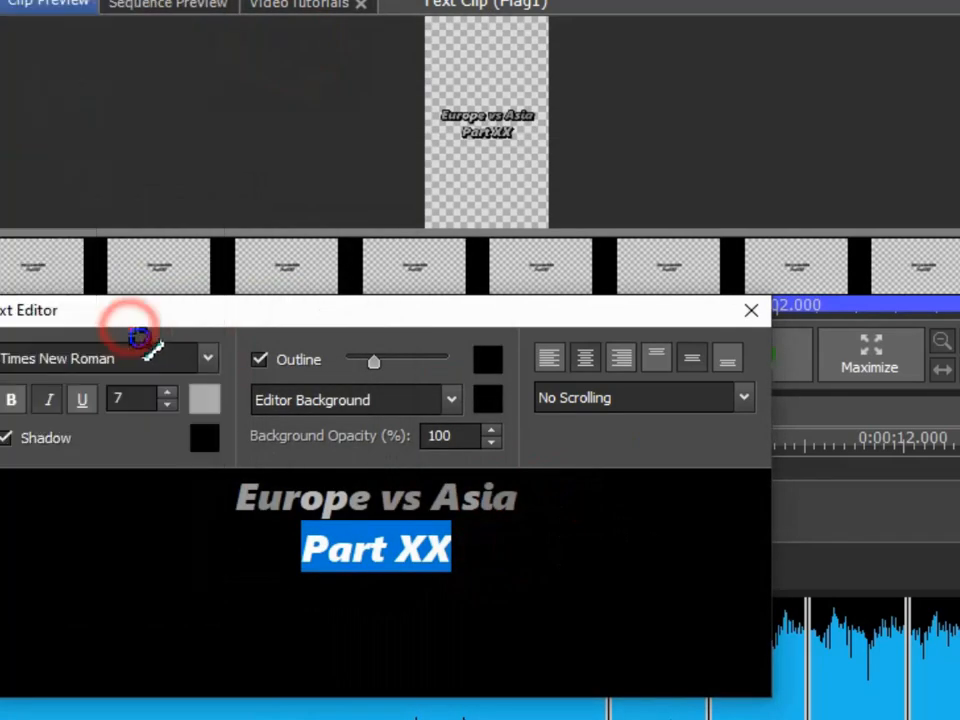
drag(491, 544, 186, 544)
click(168, 405)
click(168, 405)
click(475, 538)
Rename the text clip in the Intro_Text folder as Europe vs Asia Part XX.
click(88, 163)
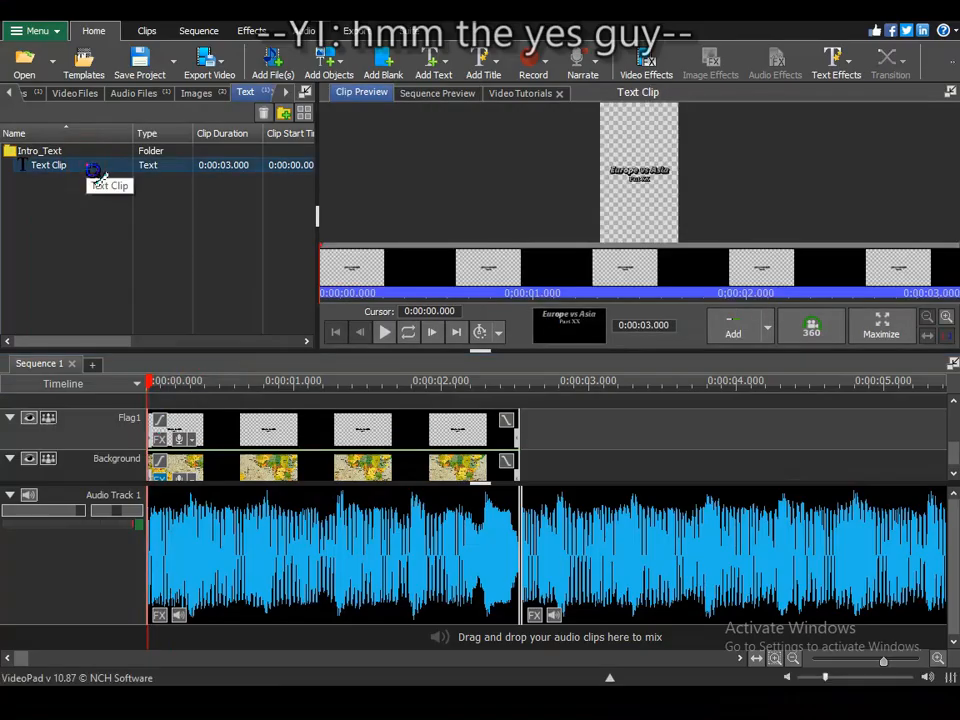
key(F2)
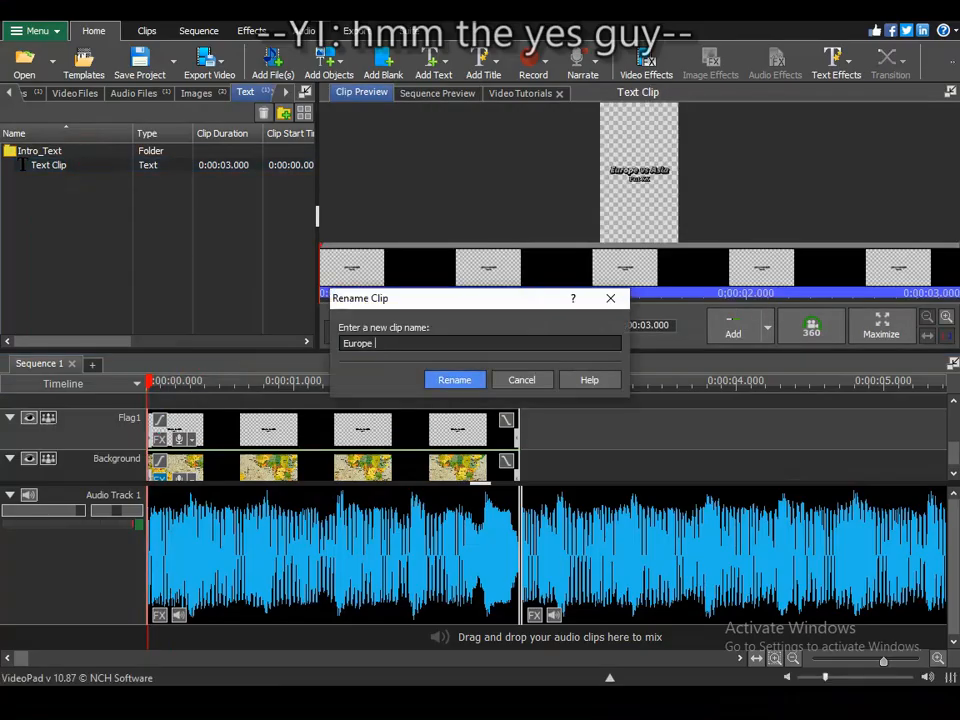
click(456, 382)
Preview the titled intro from the start at a slower playback speed and return to its early part.
drag(287, 380, 118, 418)
click(547, 333)
click(553, 392)
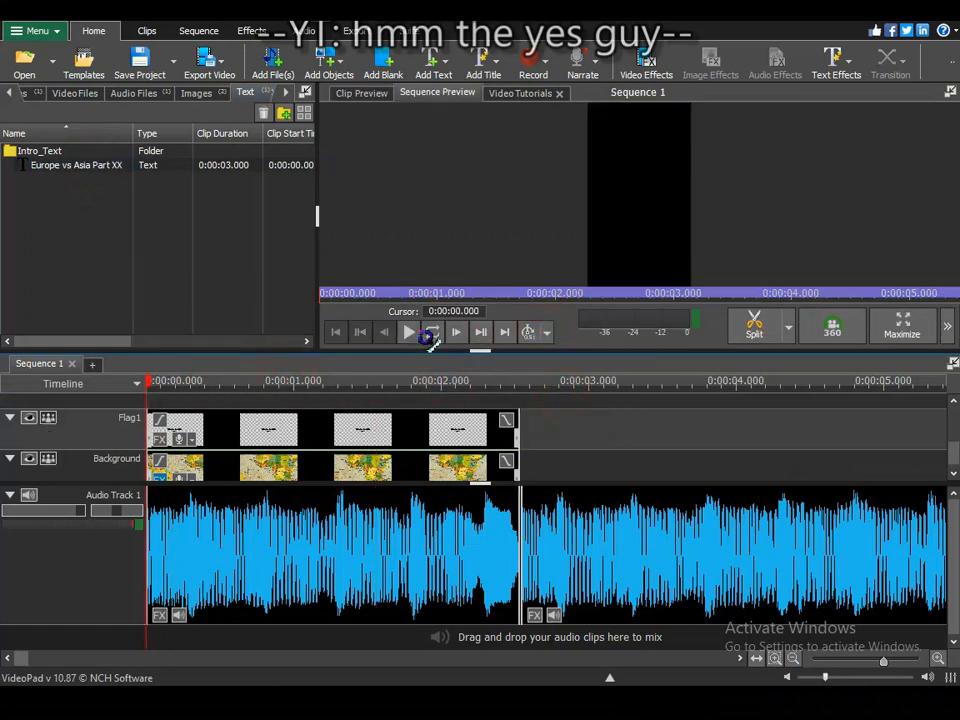
click(410, 333)
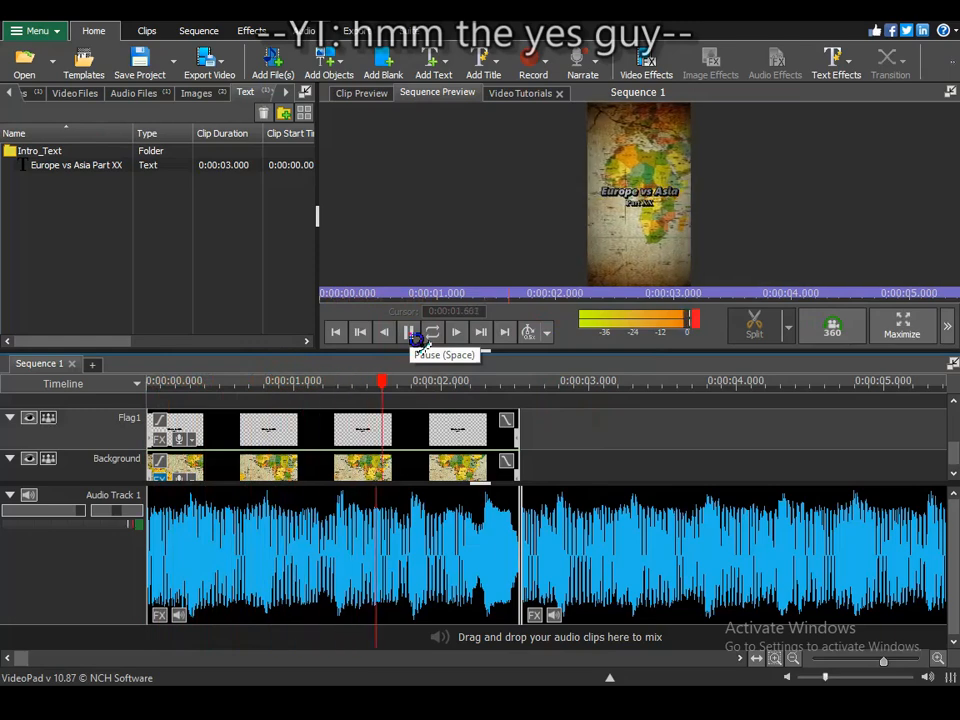
click(410, 333)
drag(489, 381, 227, 496)
Duplicate the Europe vs Asia Part XX text clip three times in the media bin.
click(105, 166)
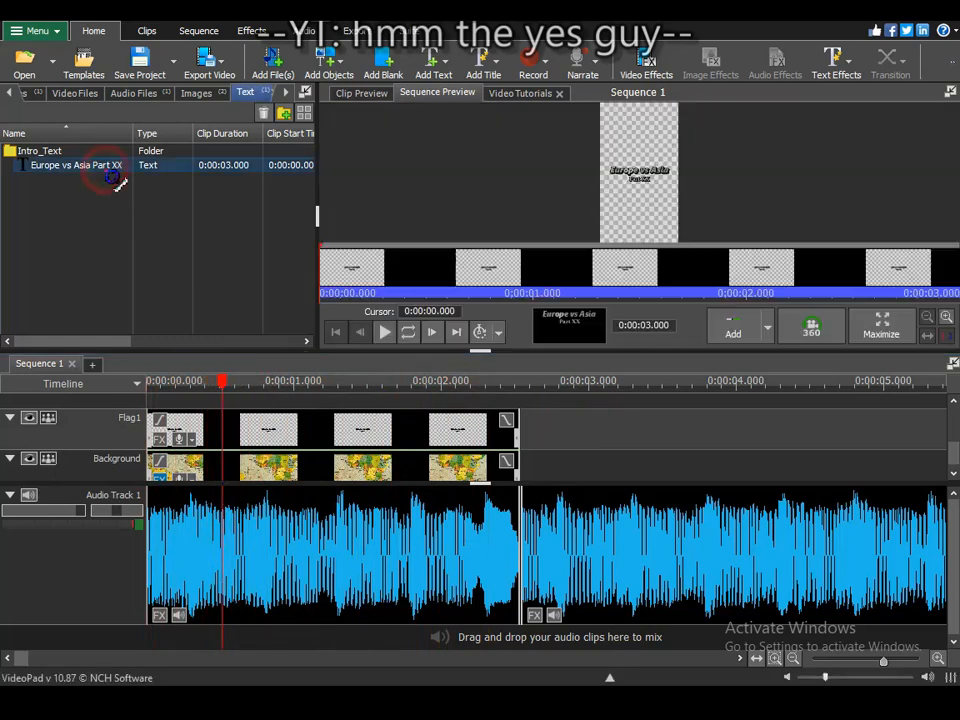
click(35, 30)
mouse_move(115, 107)
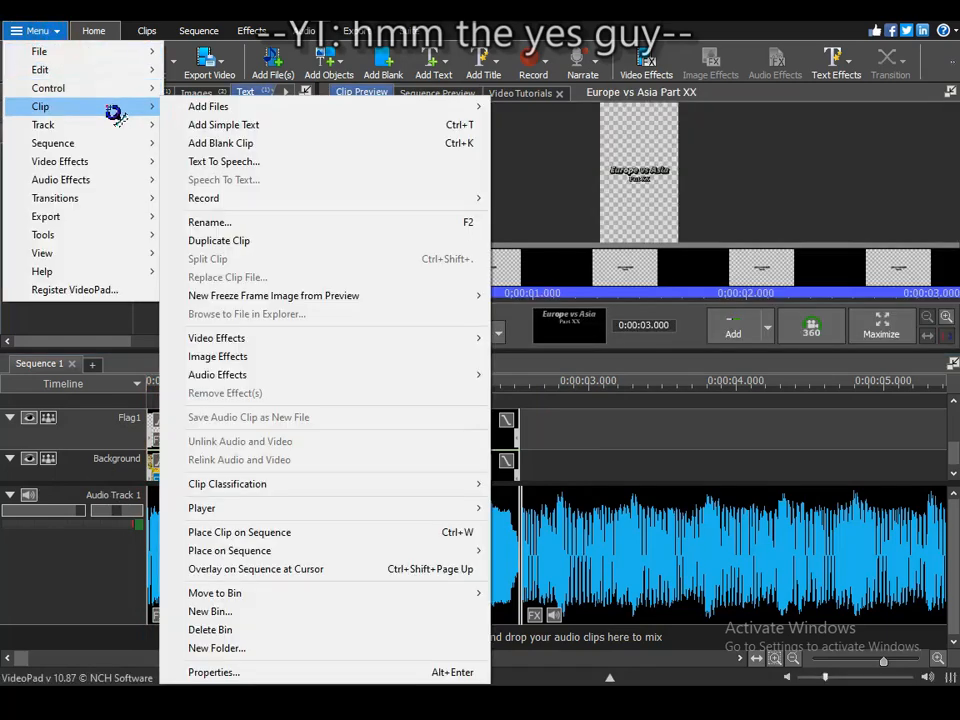
click(279, 242)
click(50, 34)
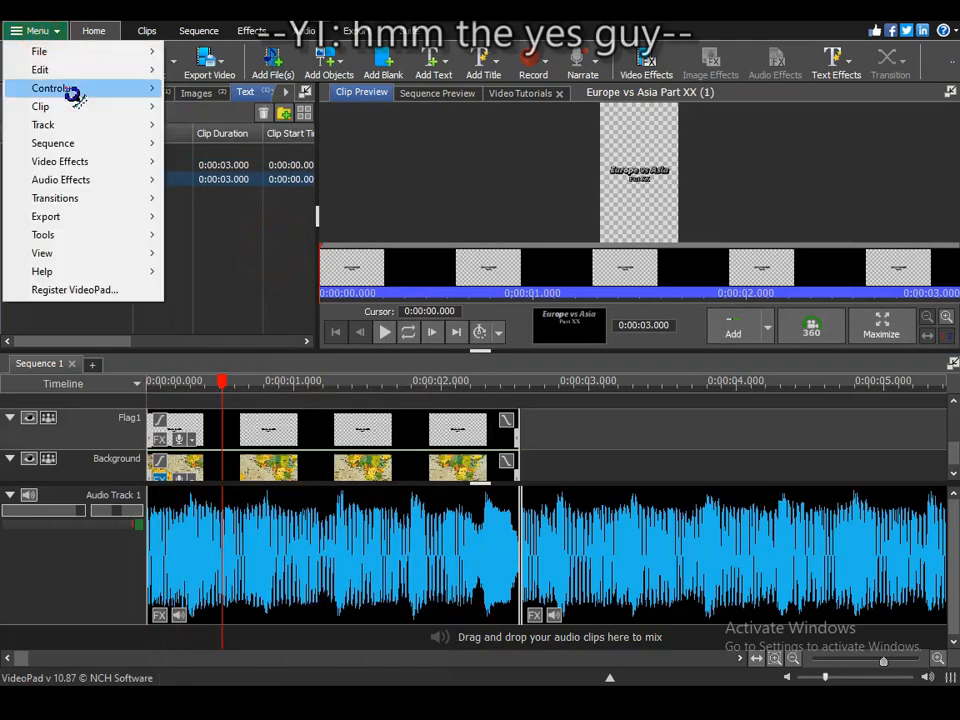
click(279, 242)
click(50, 34)
click(279, 242)
Rename the three duplicated text clips as Europe vs Asia, Europe vs, and Europe.
click(120, 180)
key(F2)
drag(455, 347, 402, 350)
key(BackSpace)
click(454, 381)
click(124, 194)
key(F2)
click(440, 381)
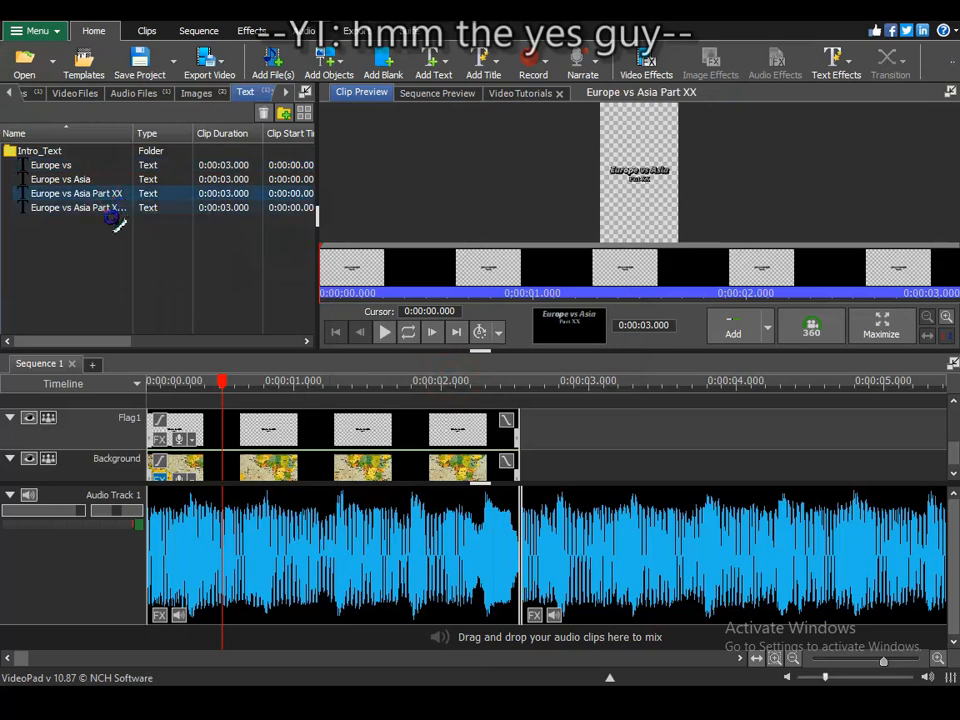
click(130, 208)
key(F2)
key(BackSpace)
click(454, 380)
Delete the text clip from the Flag1 track and shorten the duplicates' text to match their clip names.
click(498, 428)
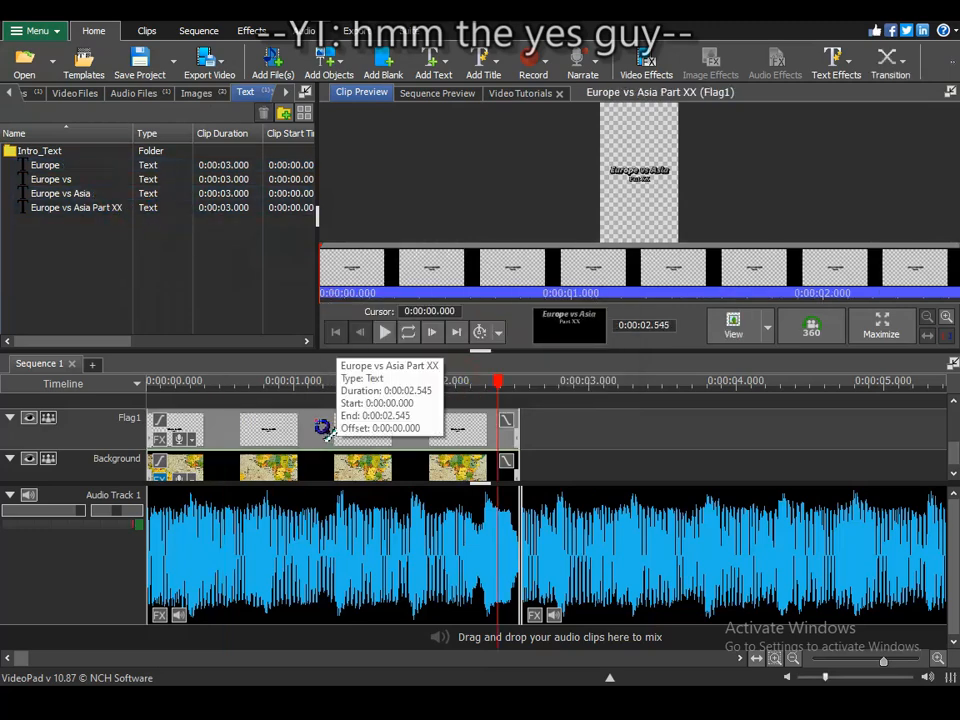
key(Delete)
click(106, 195)
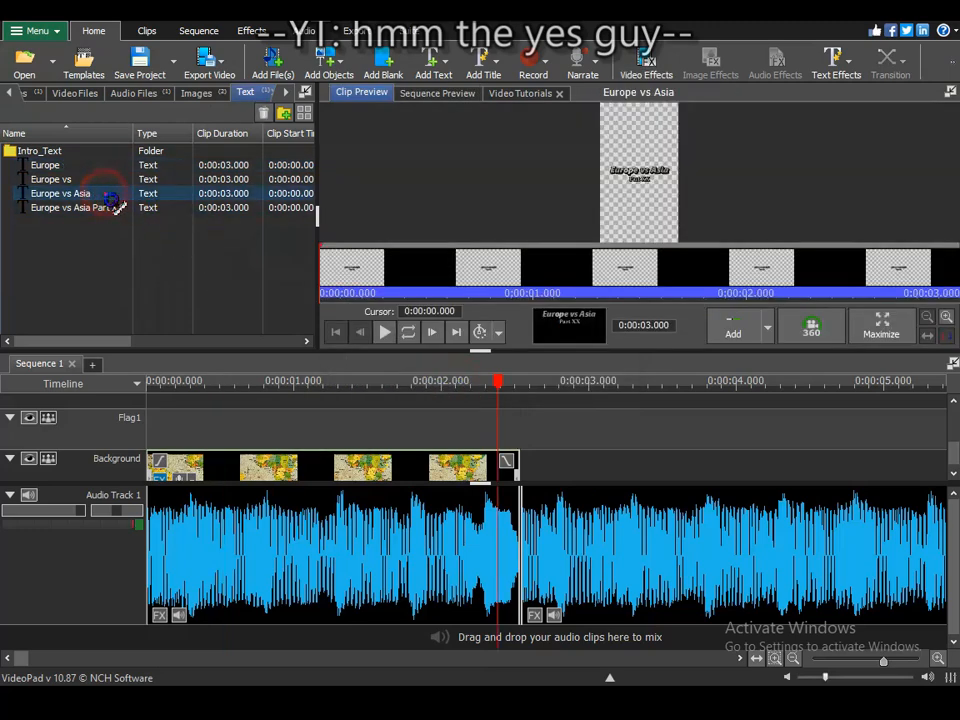
double_click(579, 323)
key(BackSpace)
mouse_move(595, 428)
mouse_down()
mouse_move(551, 426)
mouse_move(591, 414)
mouse_up()
click(807, 300)
click(140, 181)
double_click(568, 322)
key(BackSpace)
click(807, 298)
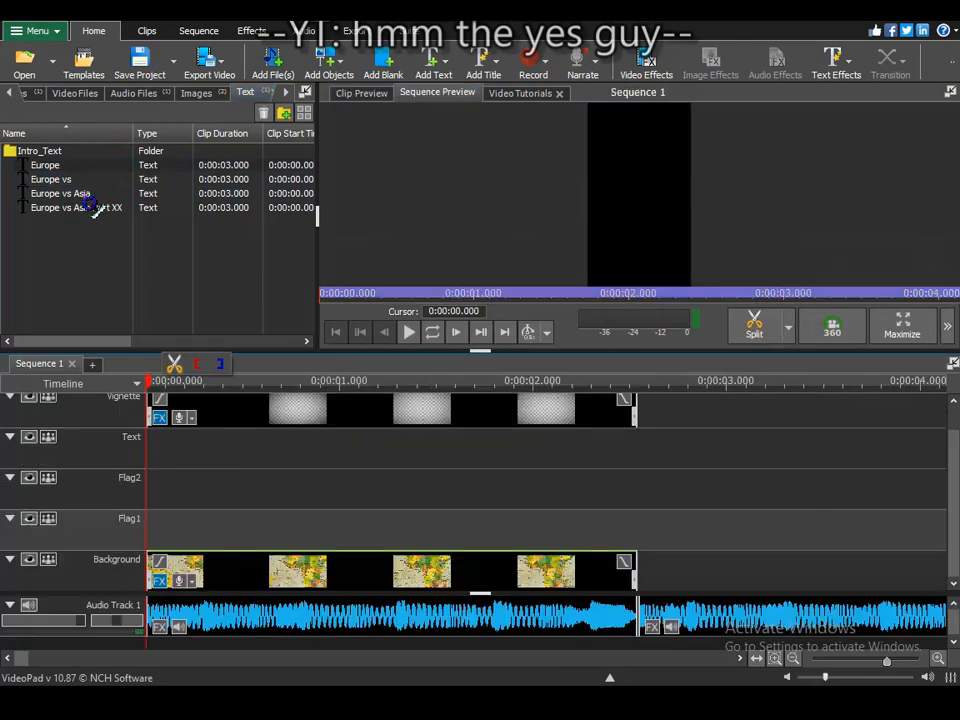
Place the Europe text clip on the Text track and align its start with the first beat.
drag(93, 207, 201, 461)
click(190, 385)
click(412, 333)
drag(260, 385, 249, 386)
scroll(245, 420, up, 2)
drag(429, 455, 446, 461)
Play the intro to find the next beat and trim the Europe clip's end to it.
click(150, 385)
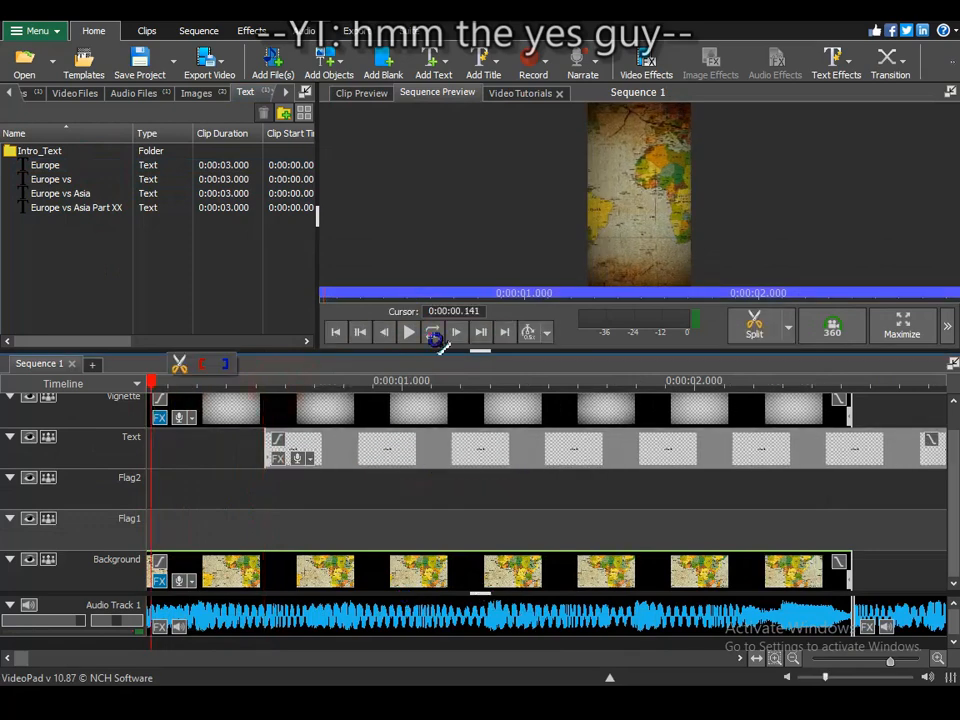
click(409, 333)
scroll(390, 394, down, 2)
drag(396, 388, 386, 394)
drag(852, 440, 369, 436)
Place the Europe vs clip directly after Europe on the Text track and trim it to the following beat.
drag(88, 180, 376, 453)
scroll(390, 455, down, 1)
click(386, 386)
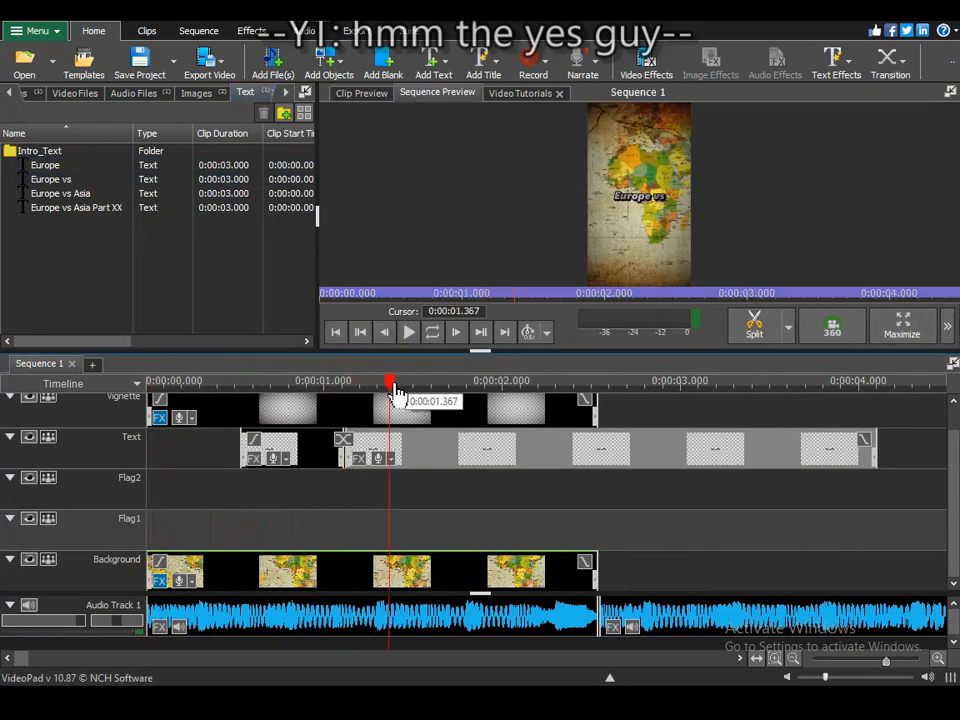
drag(868, 452, 433, 452)
Add the Europe vs Asia clip after Europe vs on the Text track and trim it to the next beat.
drag(60, 193, 430, 448)
click(454, 387)
drag(499, 397, 497, 397)
drag(911, 452, 497, 470)
Add the Europe vs Asia Part XX clip last, trim it to the intro's end, and replay the sequence.
drag(105, 208, 505, 450)
drag(820, 452, 484, 452)
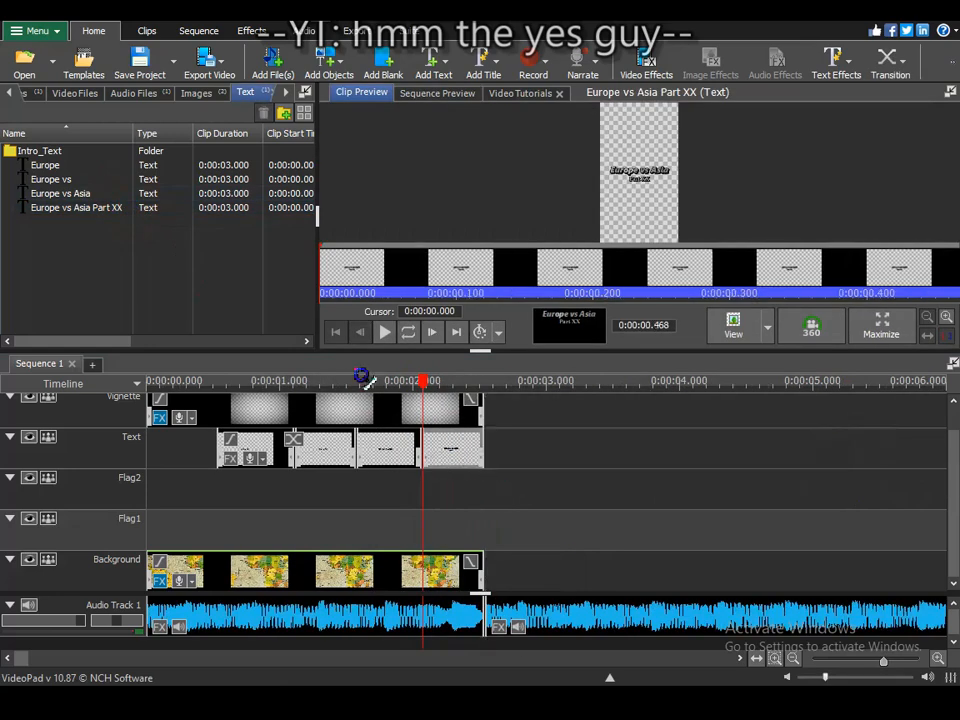
key(Home)
click(409, 332)
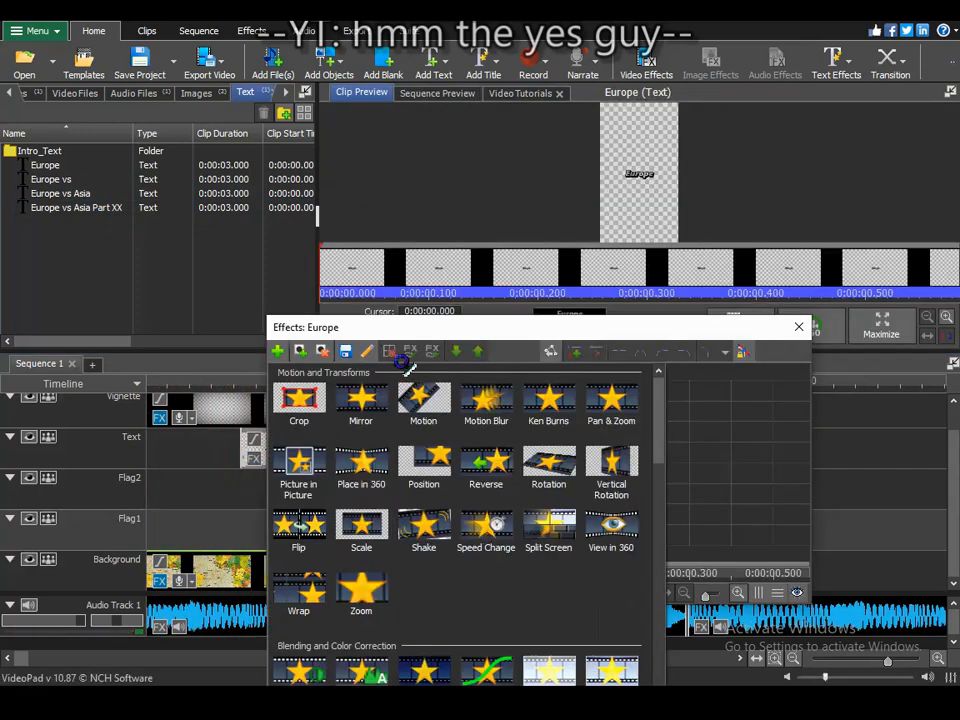
Add a Motion effect to the Europe clip on the Text track and set a starting rotation slightly below 360°.
drag(416, 331, 409, 316)
click(271, 337)
drag(651, 409, 651, 408)
click(417, 385)
drag(573, 313, 371, 309)
drag(147, 460, 250, 479)
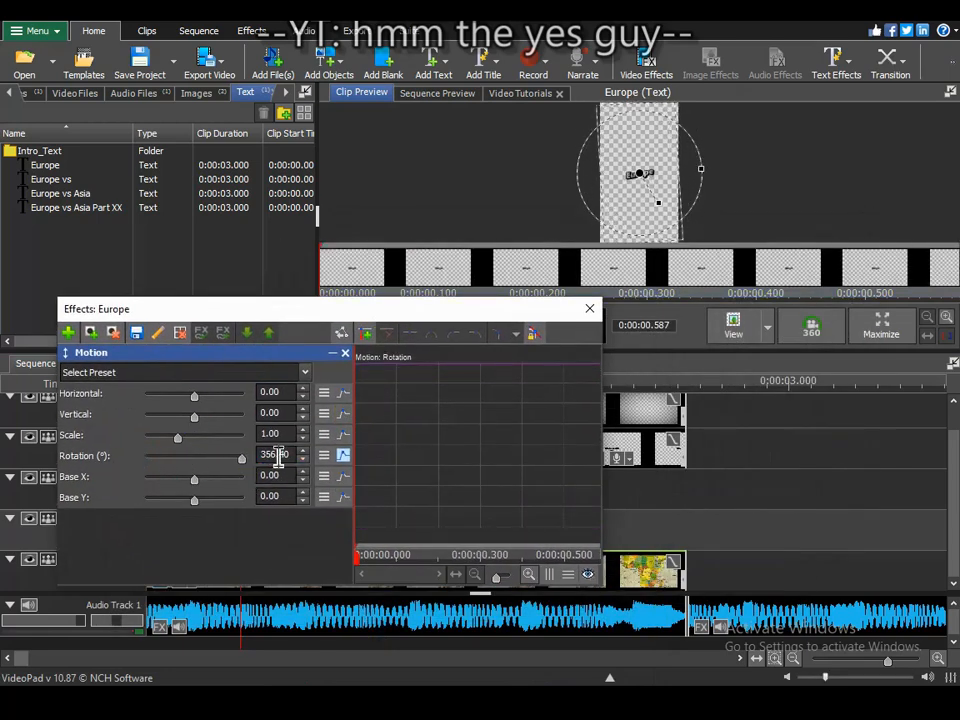
text(55)
Keyframe the Europe clip's rotation to drop from the full turn to 0 early on, adjust the curve's end, and preview it.
drag(374, 364, 275, 641)
mouse_move(358, 558)
mouse_down()
mouse_move(384, 562)
mouse_move(351, 558)
mouse_up()
click(370, 361)
click(368, 335)
click(371, 527)
click(473, 335)
drag(534, 505, 538, 517)
click(590, 309)
drag(370, 384, 149, 455)
click(409, 333)
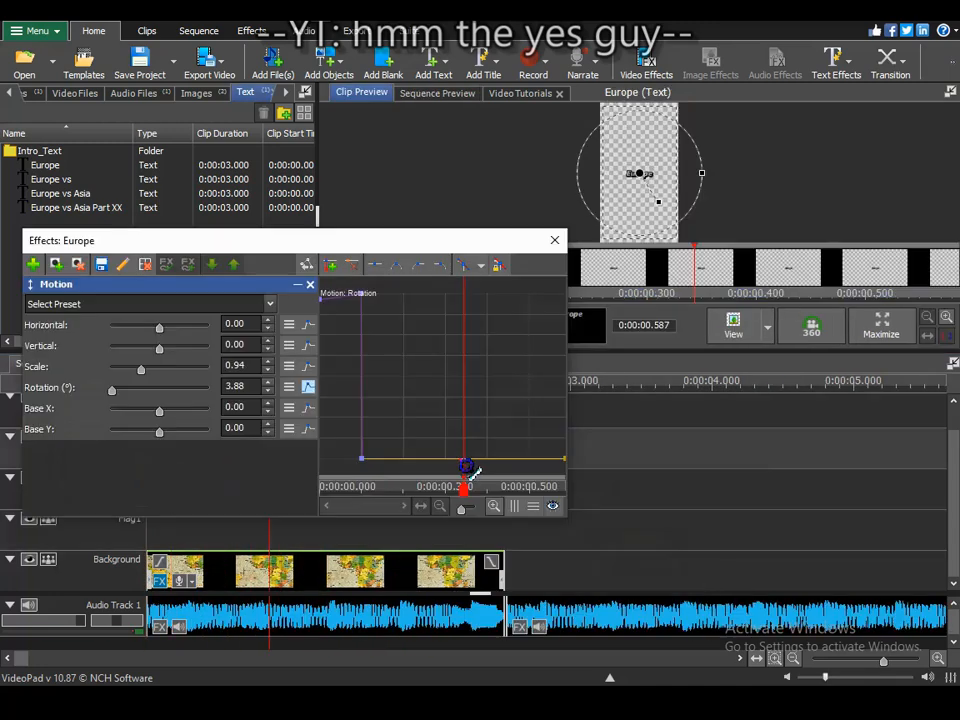
Add a 5° rotation keyframe about 0.4 s into the Europe clip and scrub back to its start.
drag(473, 494, 486, 494)
drag(253, 388, 128, 406)
text(3)
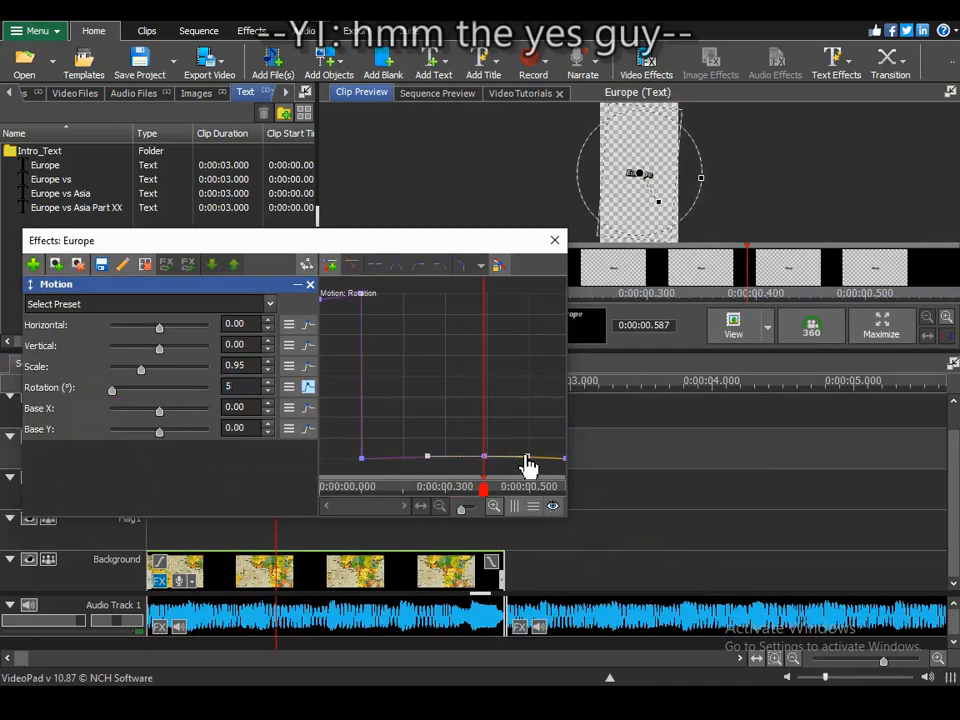
drag(484, 490, 321, 490)
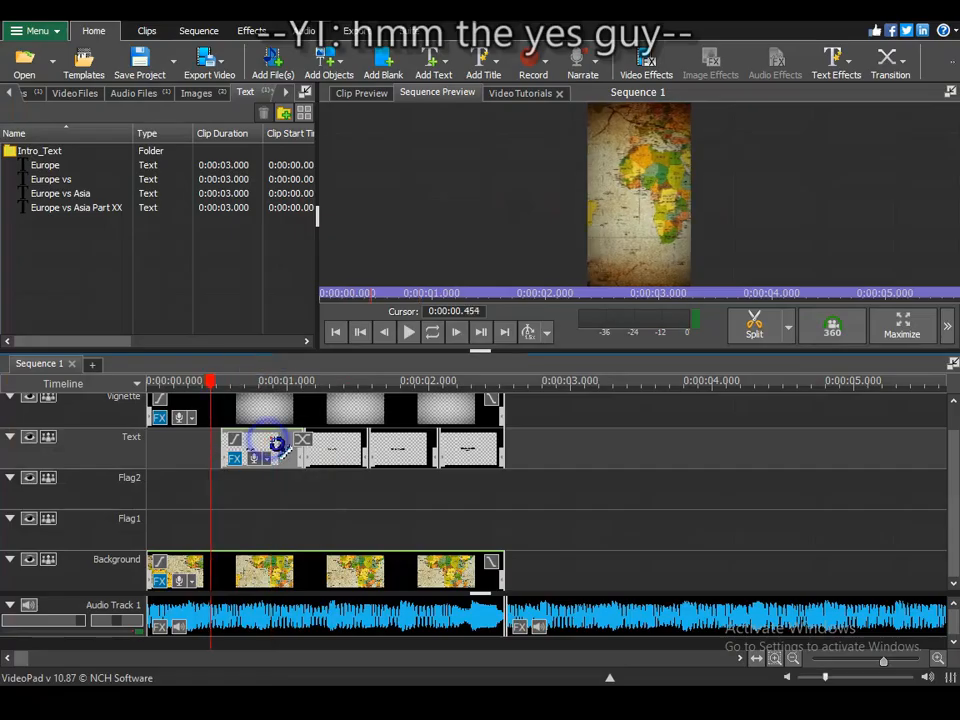
Copy the Europe clip and paste only its effects onto the other three text clips on the Text track.
right_click(277, 444)
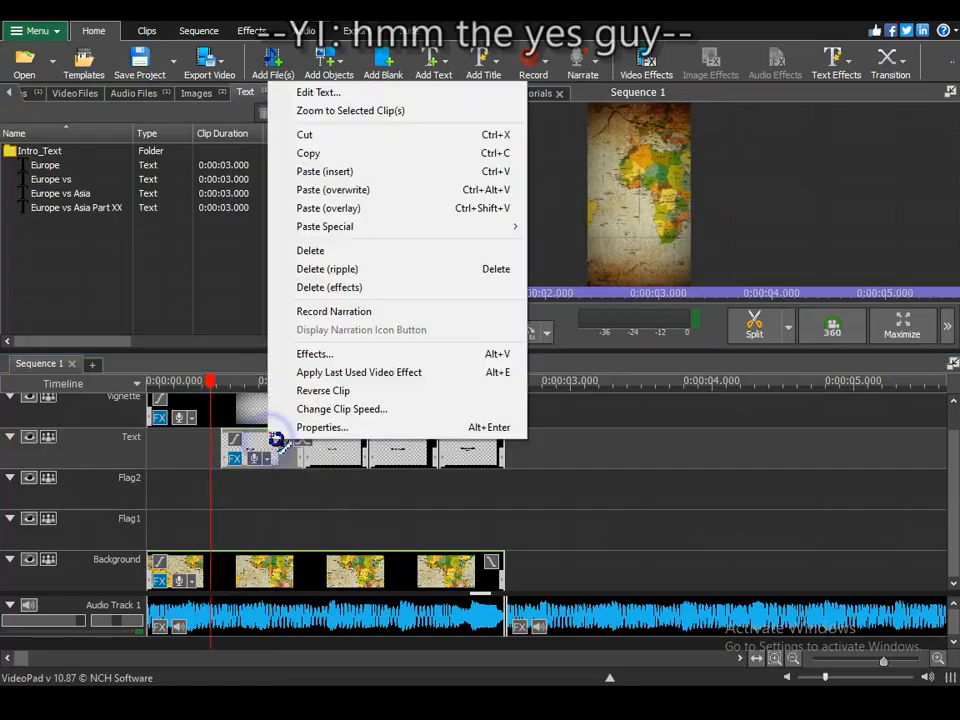
mouse_move(370, 234)
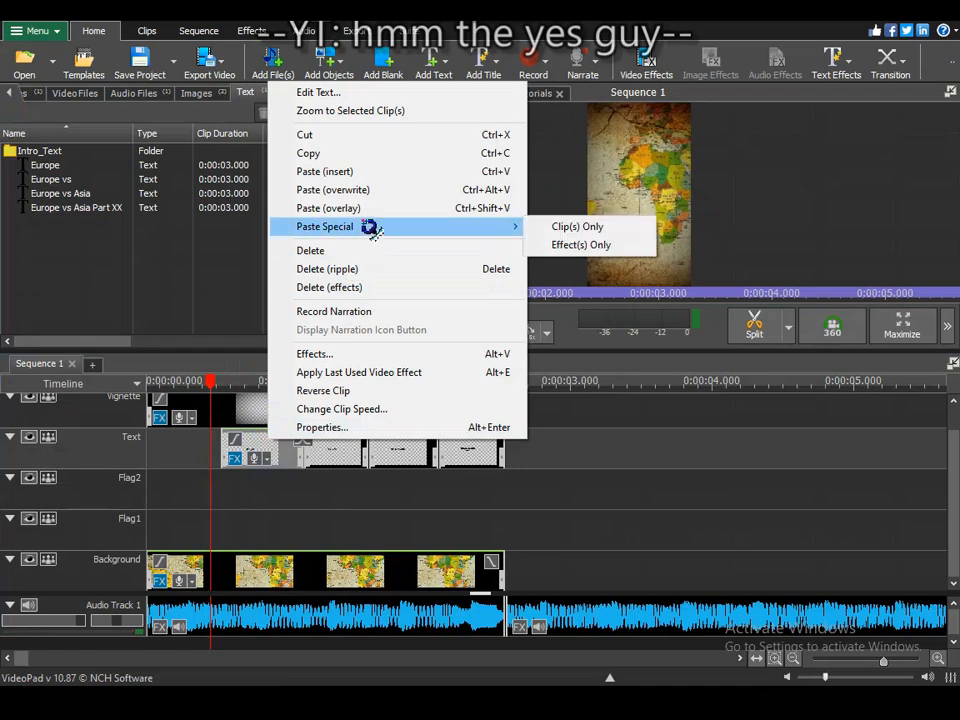
click(357, 156)
click(343, 446)
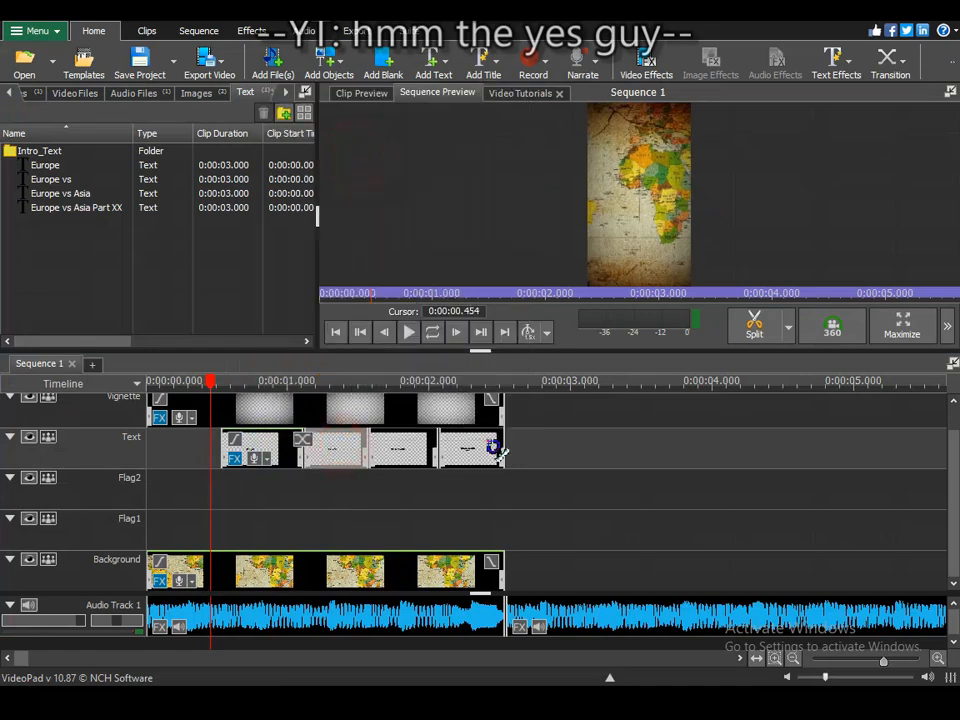
right_click(487, 452)
mouse_move(557, 234)
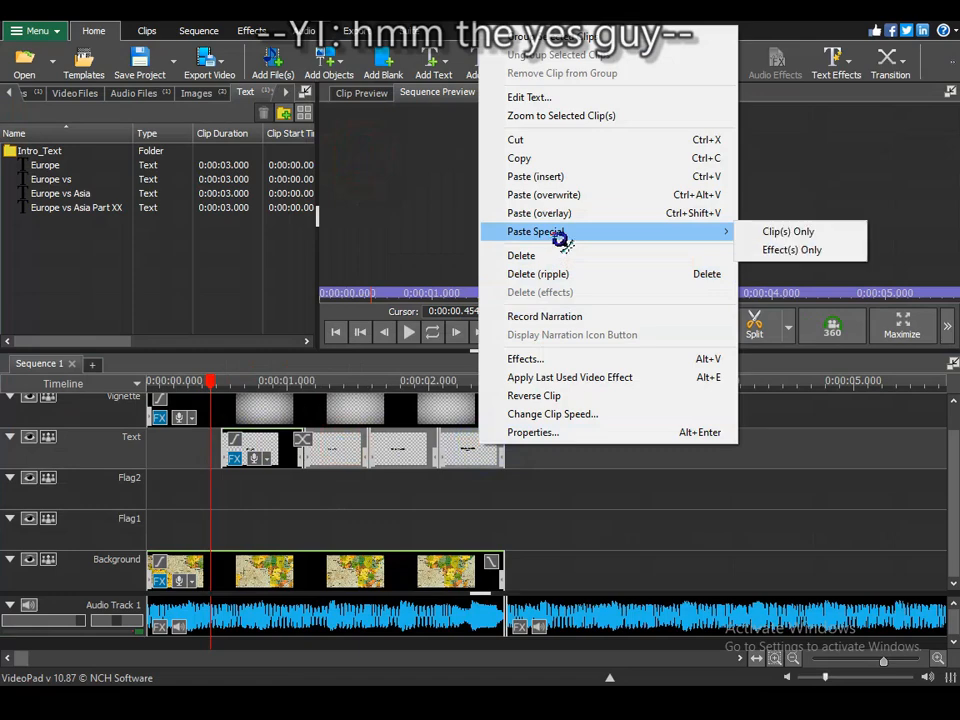
click(760, 249)
click(287, 382)
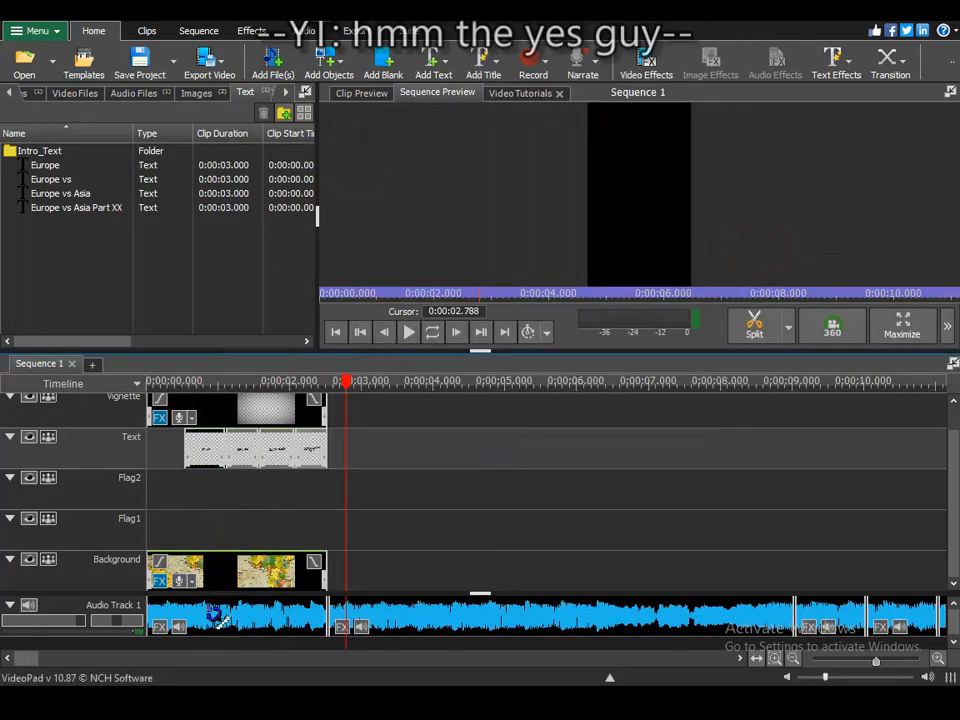
Apply a 1-second fade-in from the start of the first music clip on Audio Track 1 and play back the intro.
click(208, 612)
right_click(213, 620)
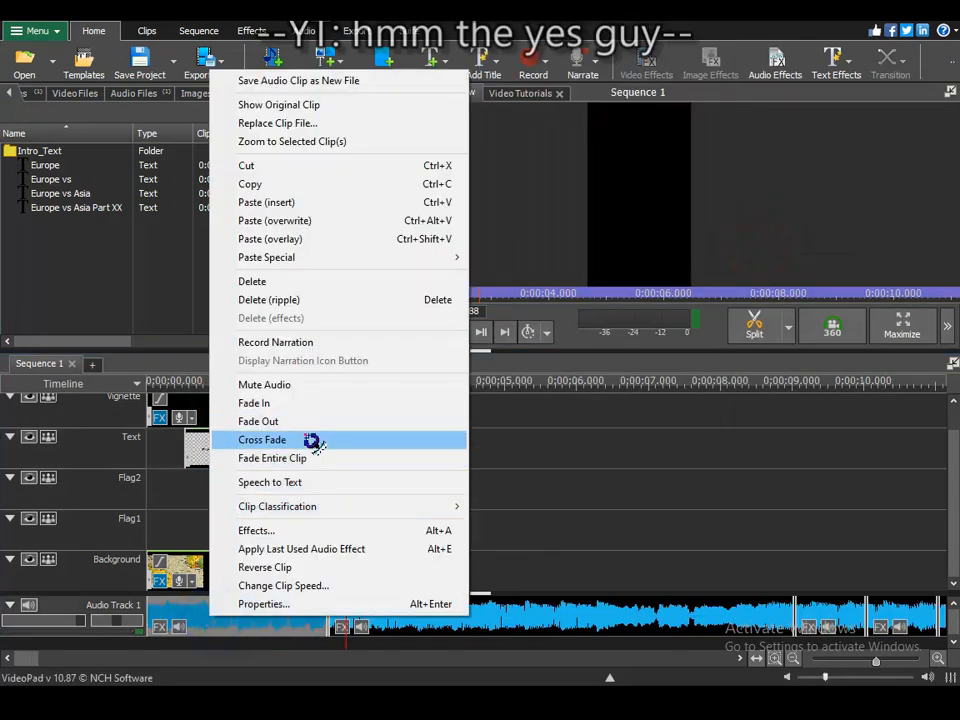
click(311, 401)
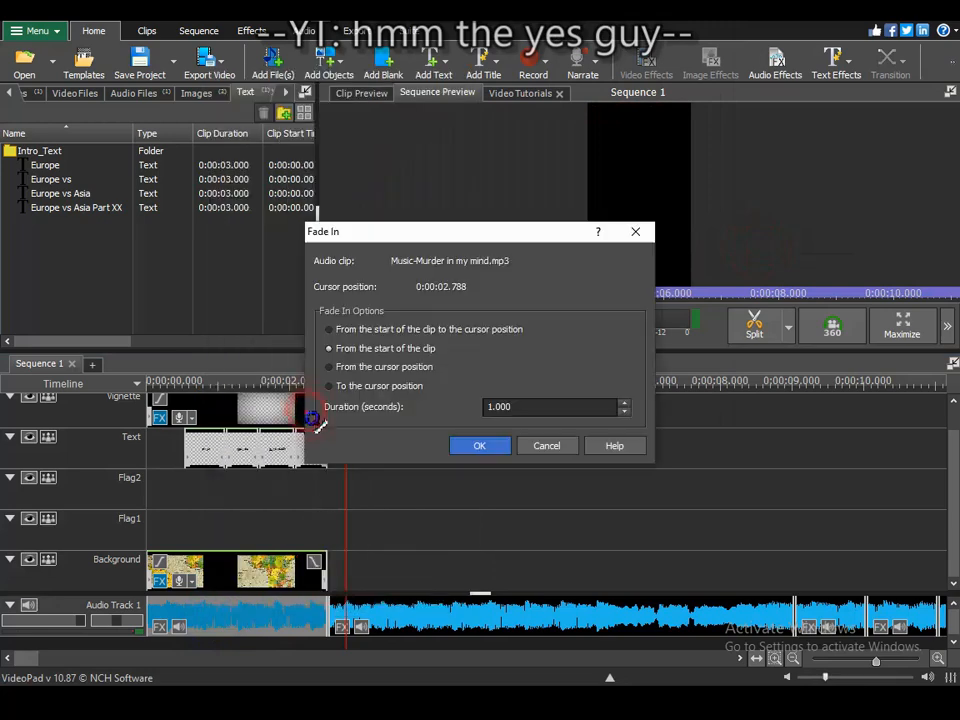
click(499, 449)
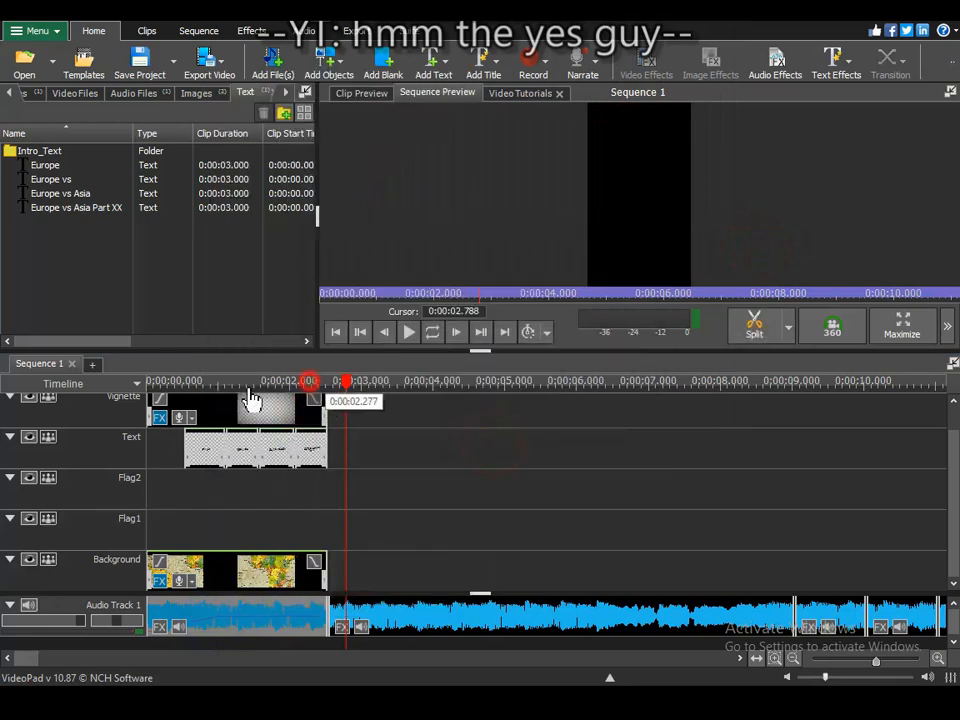
click(147, 386)
click(418, 336)
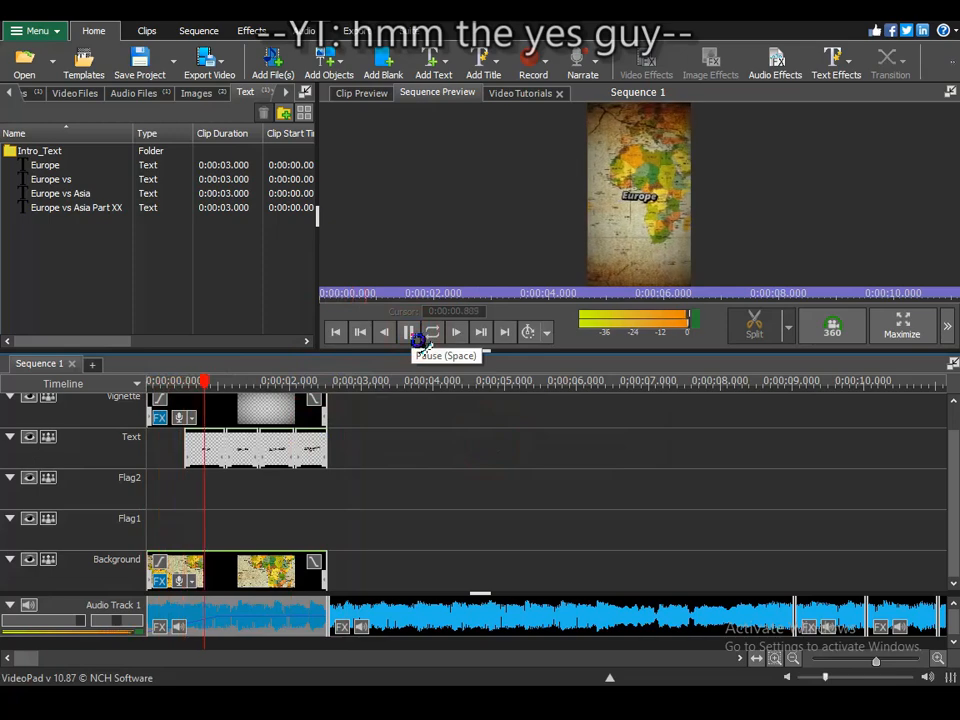
click(414, 335)
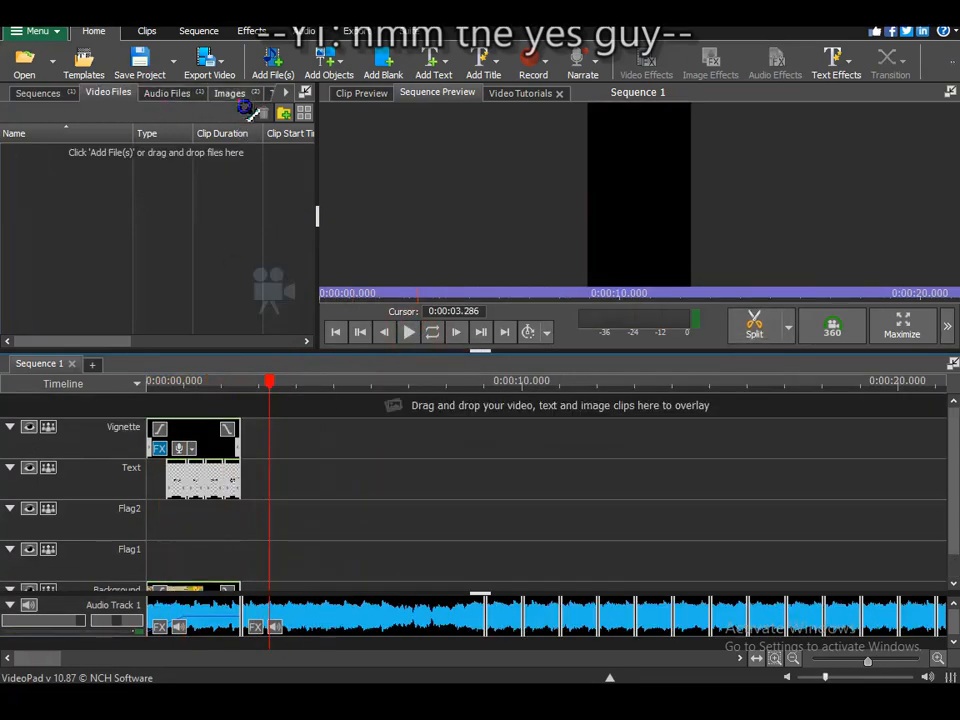
Import the wheel videos Indonesia and Vatican ciry from the WheelClips folder into the project's video files.
click(240, 100)
click(128, 93)
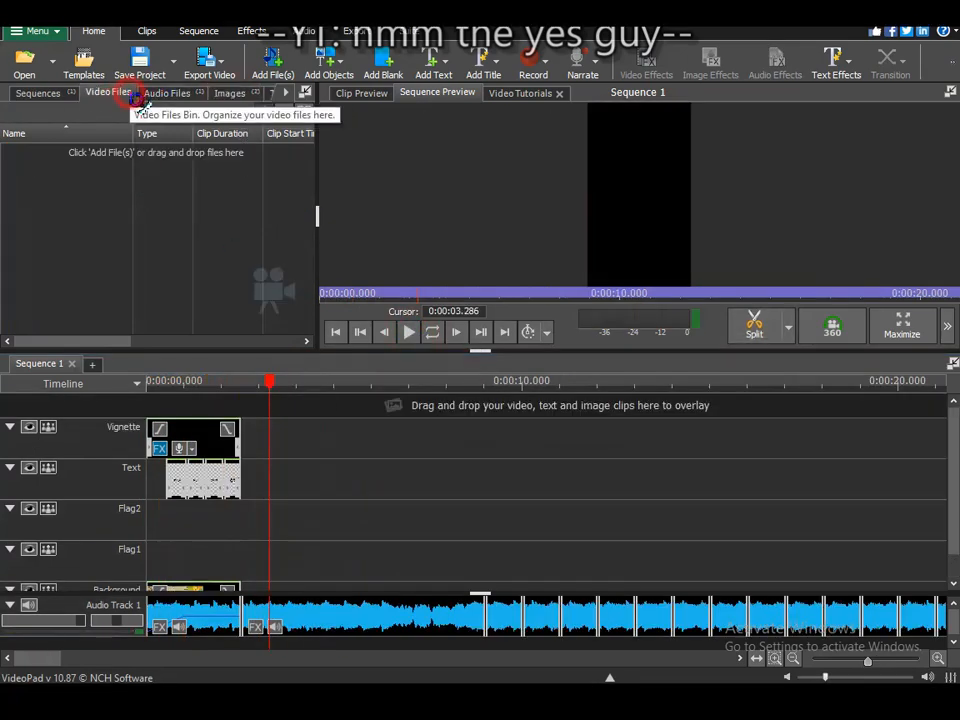
right_click(128, 215)
click(199, 217)
click(440, 443)
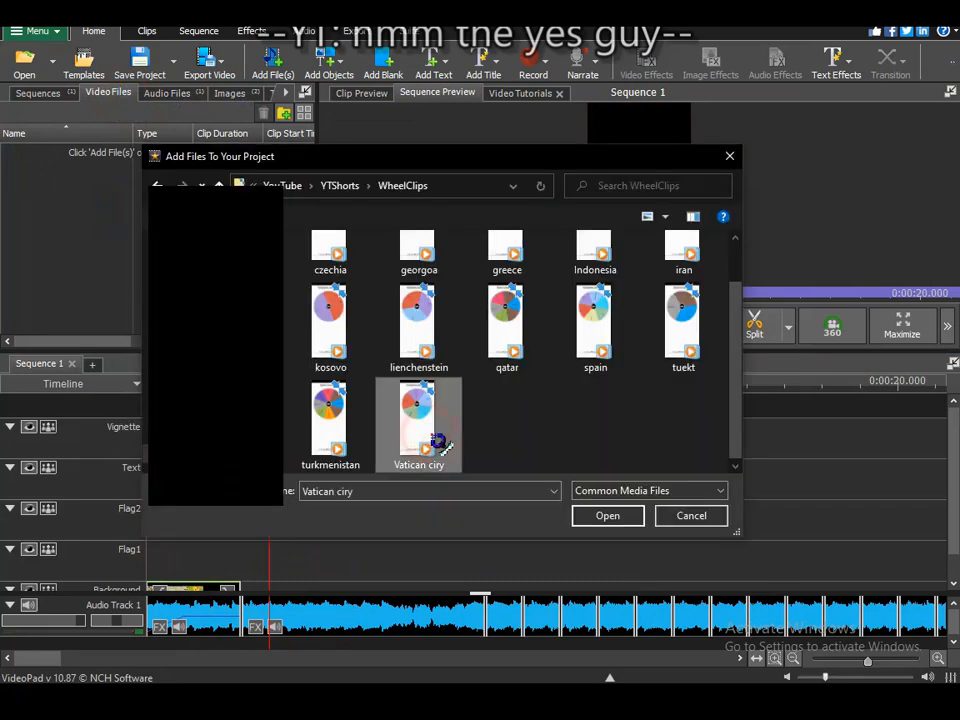
scroll(583, 261, up, 1)
ctrl+click(590, 265)
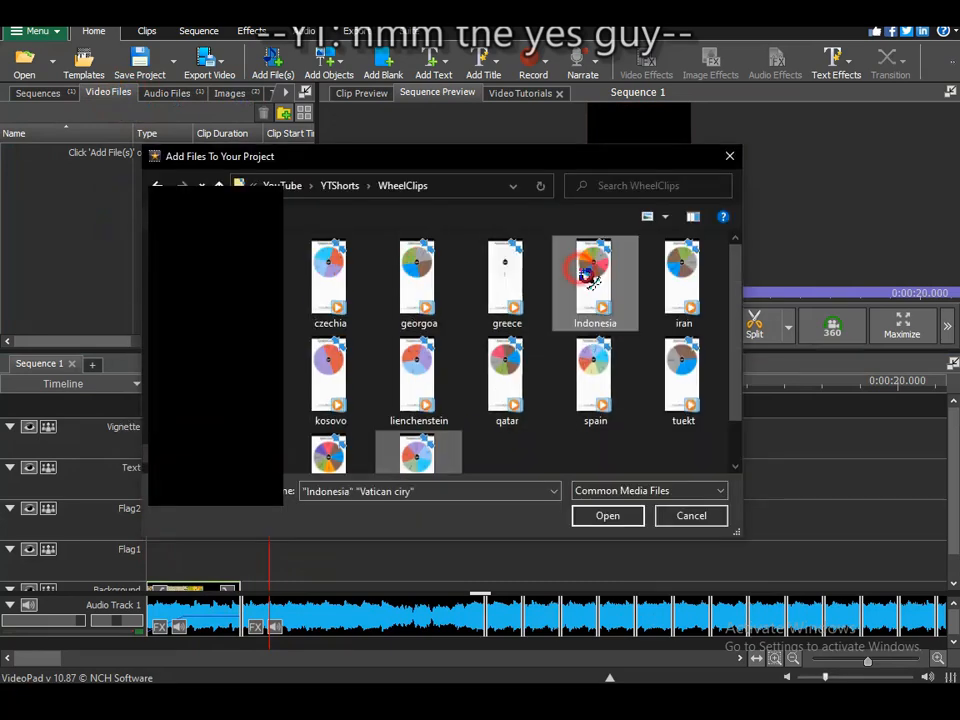
click(607, 516)
Listen to the second music clip up to the beat-cut segments to locate where the music changes.
click(417, 339)
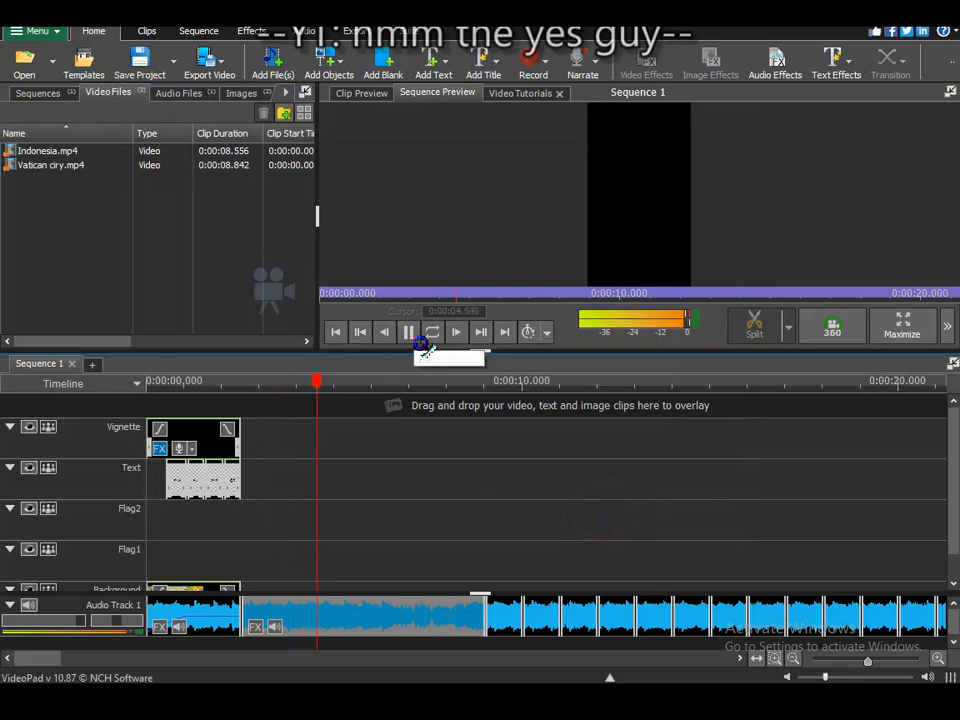
scroll(418, 540, up, 1)
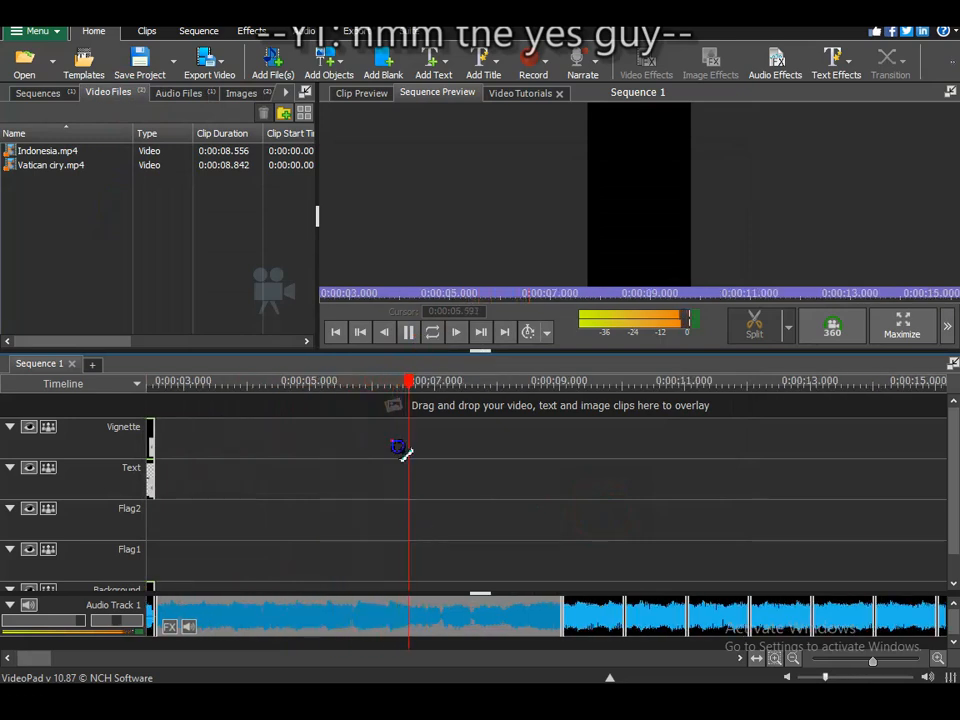
click(410, 334)
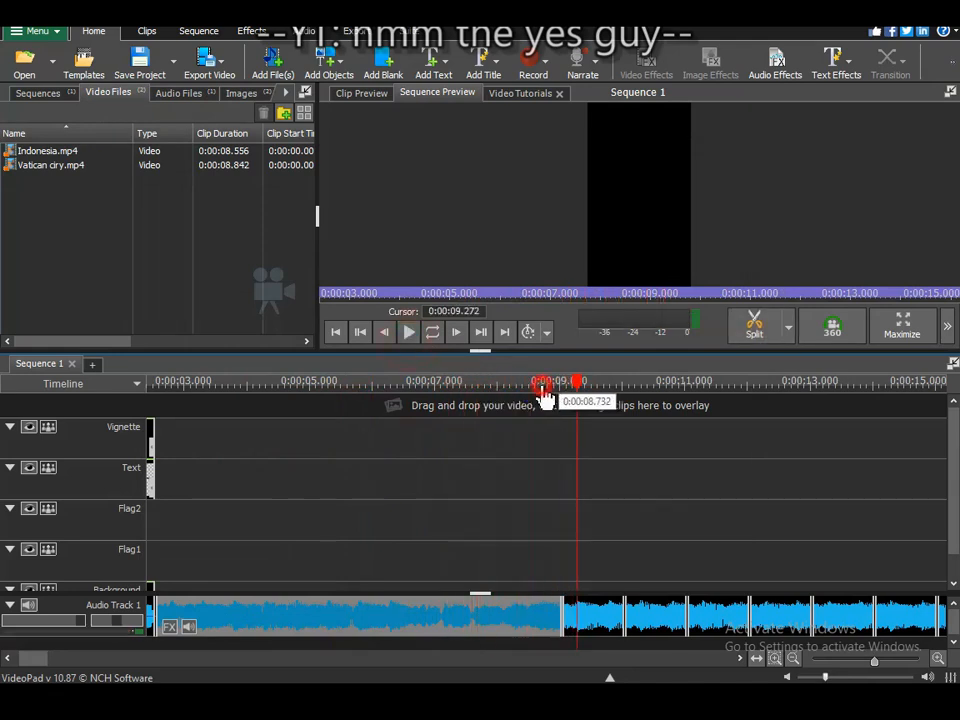
scroll(565, 440, up, 5)
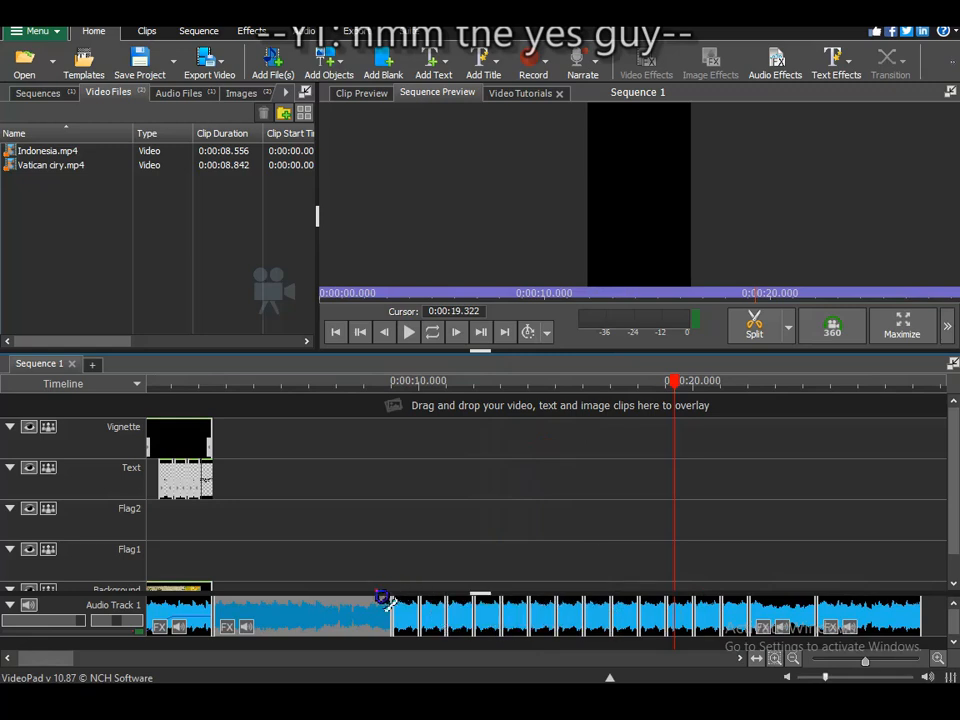
scroll(403, 430, up, 3)
click(327, 381)
click(410, 332)
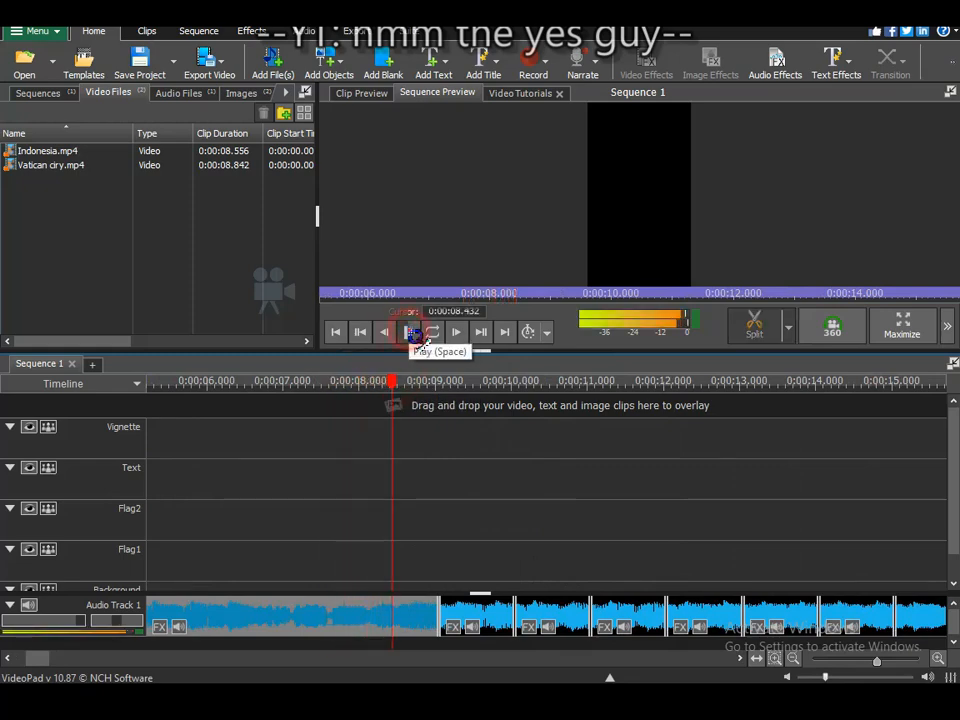
click(410, 332)
Split the second music clip at about 8.05 s, one beat before the existing cuts, and play back around it.
scroll(405, 435, up, 4)
scroll(397, 390, down, 5)
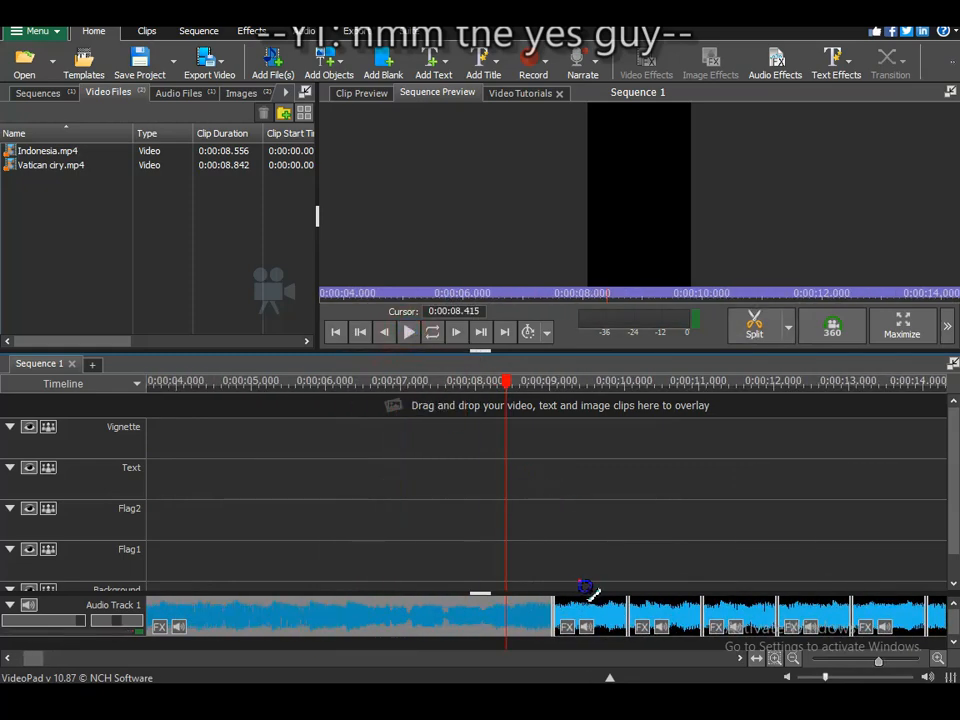
drag(548, 575, 520, 645)
scroll(482, 641, up, 9)
drag(505, 384, 472, 387)
click(492, 369)
scroll(461, 527, down, 8)
drag(512, 643, 512, 615)
drag(496, 384, 408, 388)
click(408, 334)
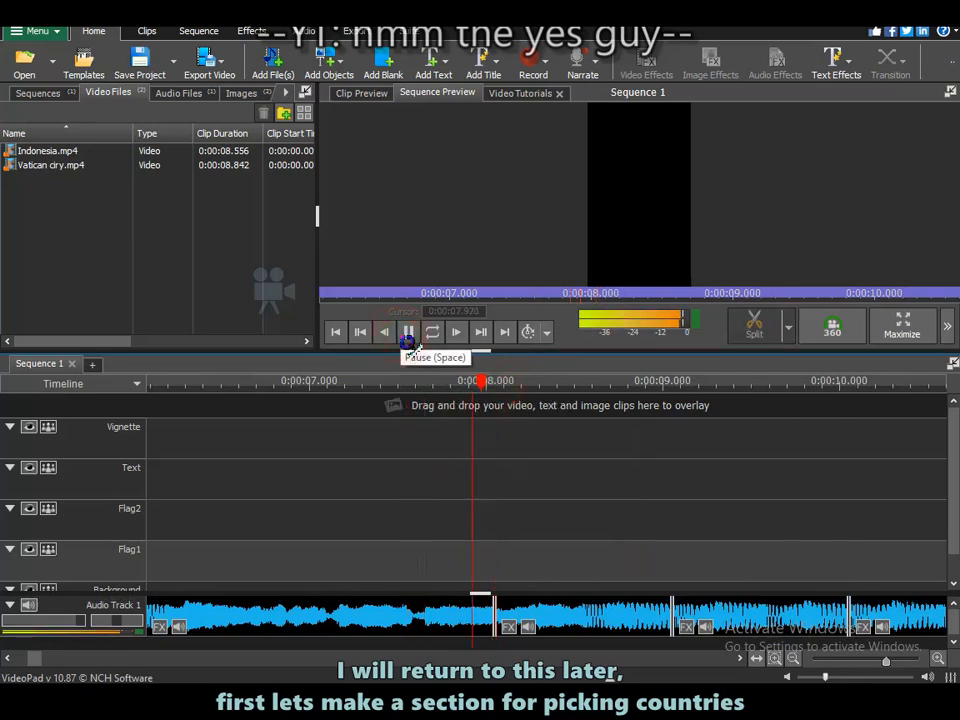
click(408, 334)
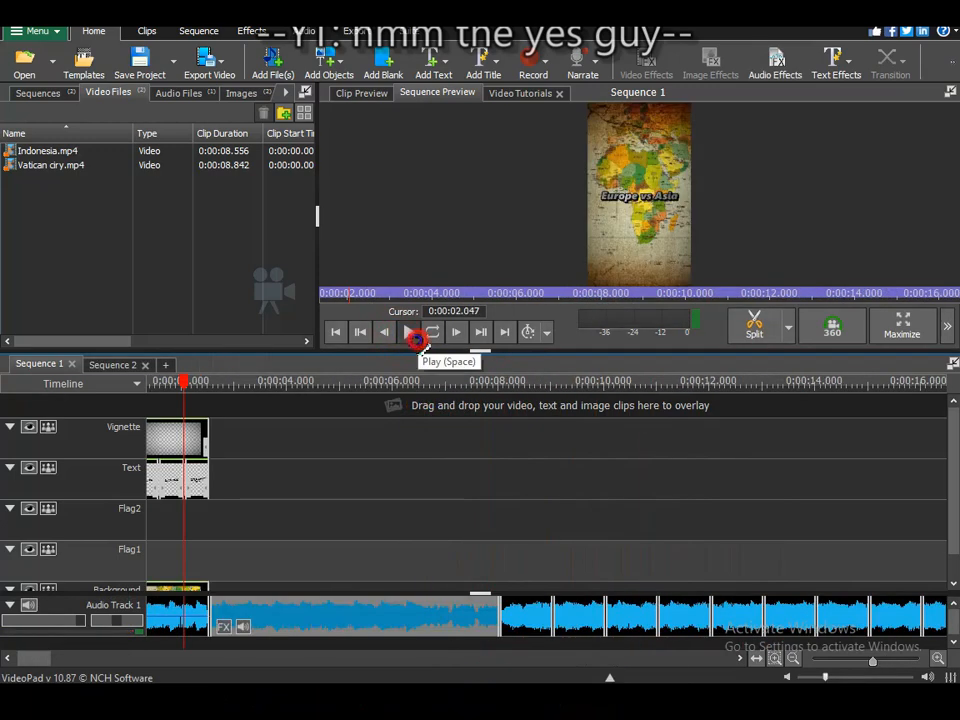
Locate the transition in the music after the intro by ear and split the clip at about 6.18 s.
click(408, 332)
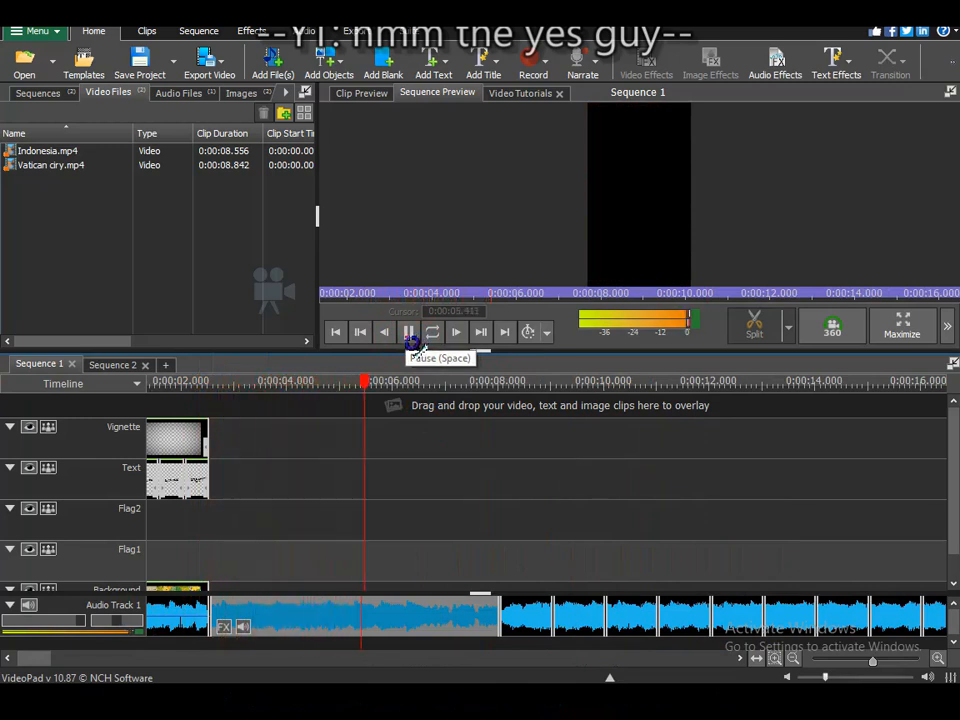
click(410, 334)
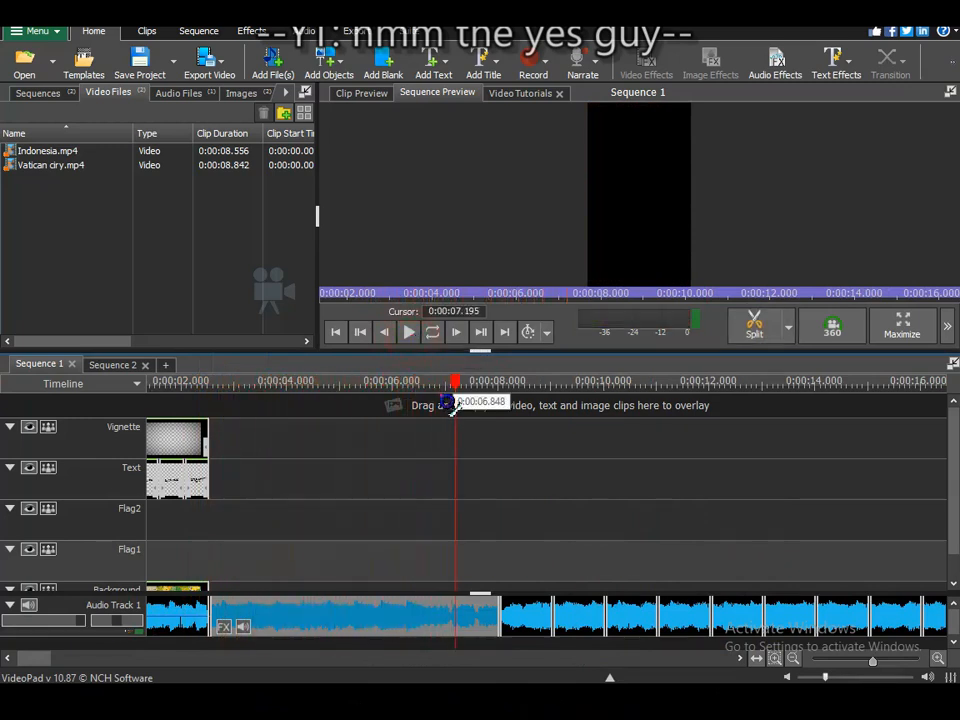
scroll(426, 398, up, 2)
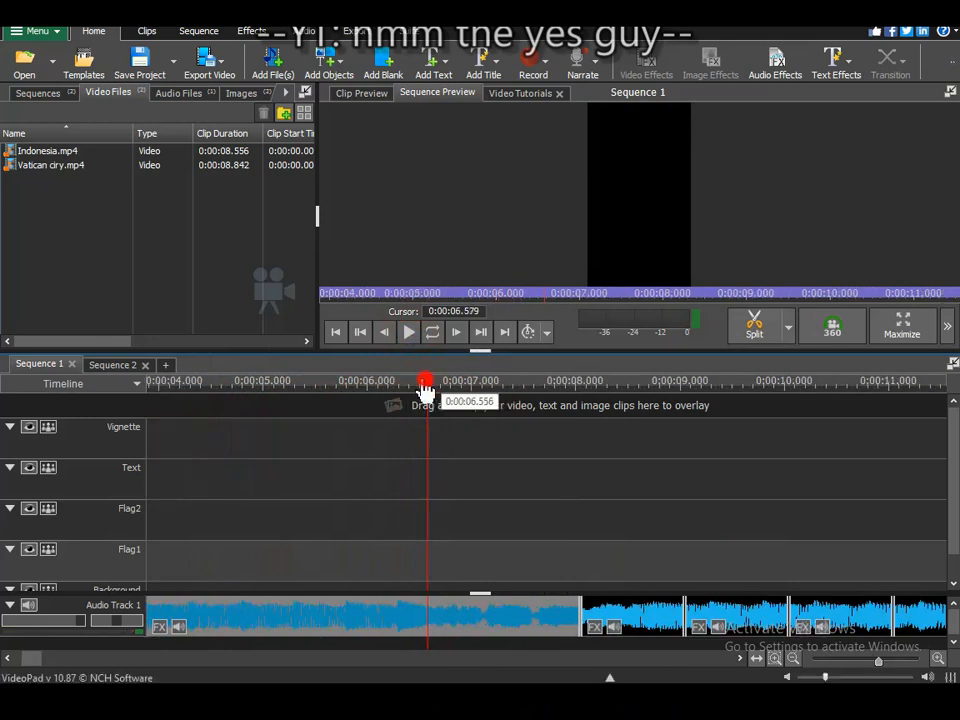
click(408, 333)
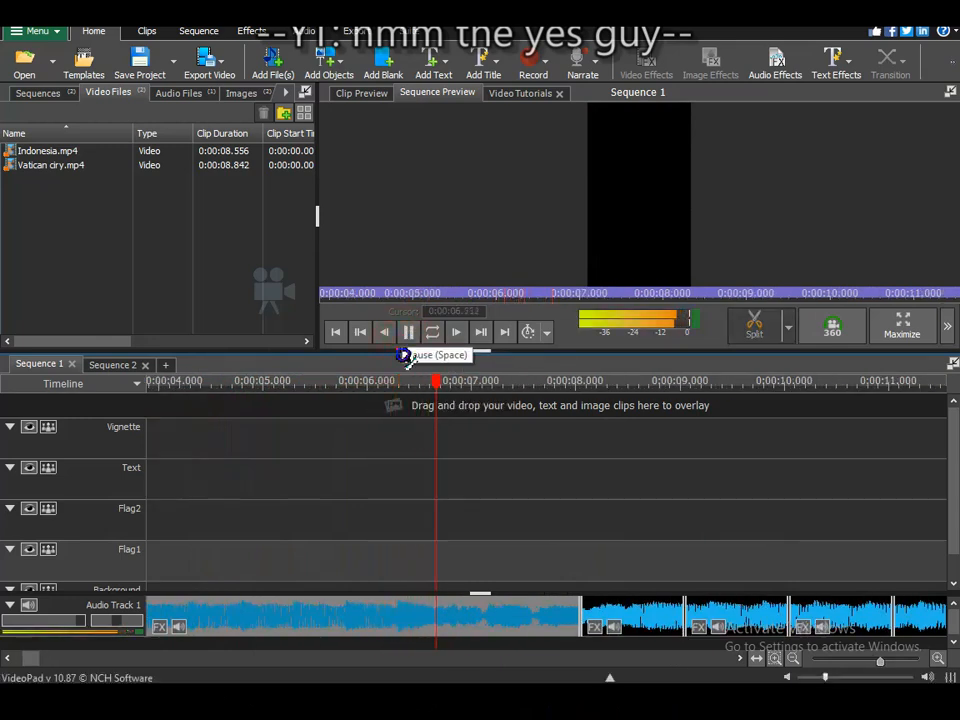
click(409, 333)
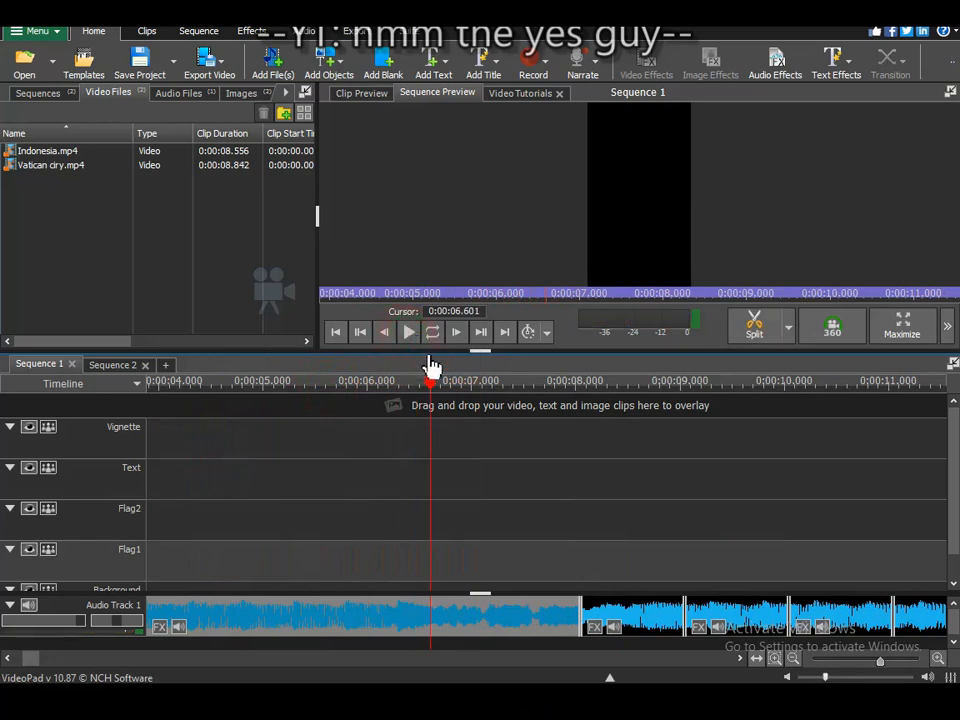
scroll(412, 398, up, 2)
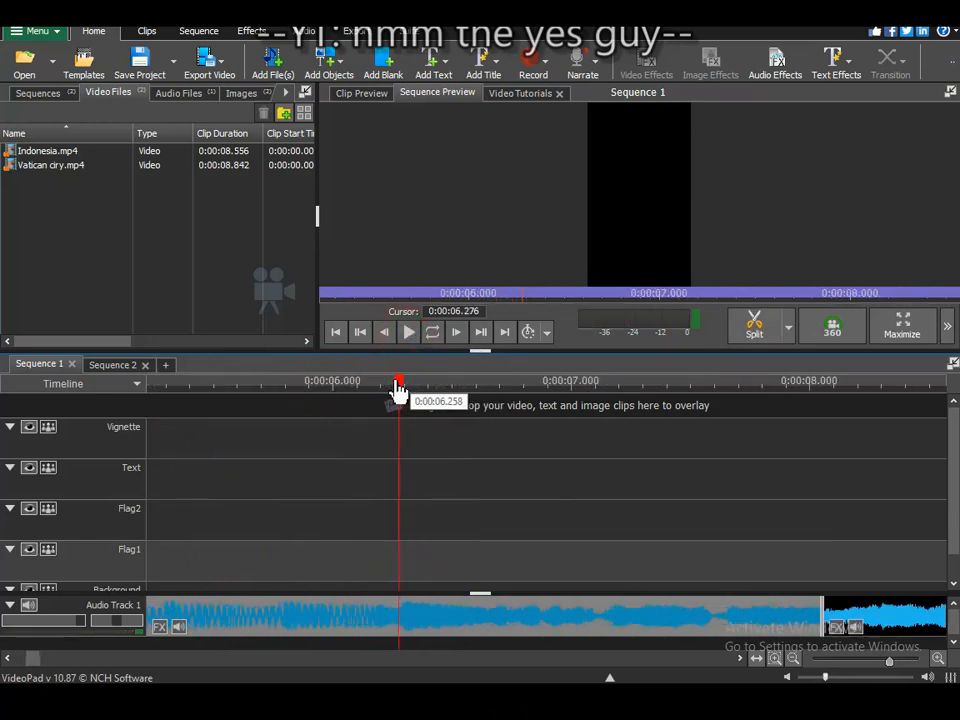
click(410, 337)
click(410, 337)
click(367, 399)
click(410, 338)
click(410, 338)
click(387, 400)
click(403, 366)
Copy the music section directly after the intro into Sequence 2 and place it at the start of Audio Track 1.
scroll(418, 465, down, 5)
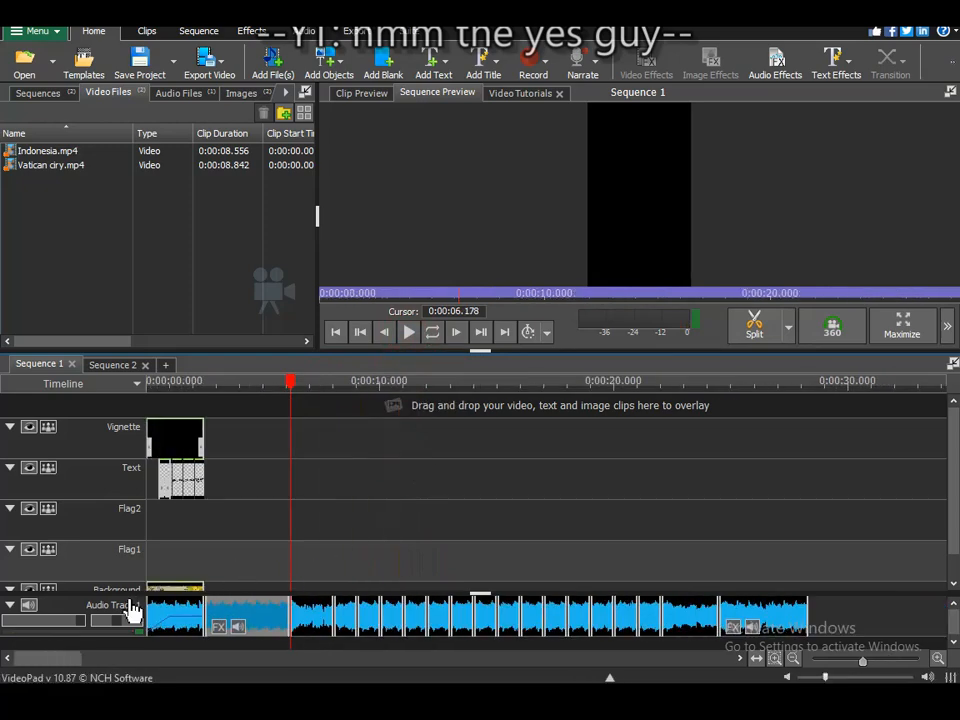
scroll(231, 590, up, 2)
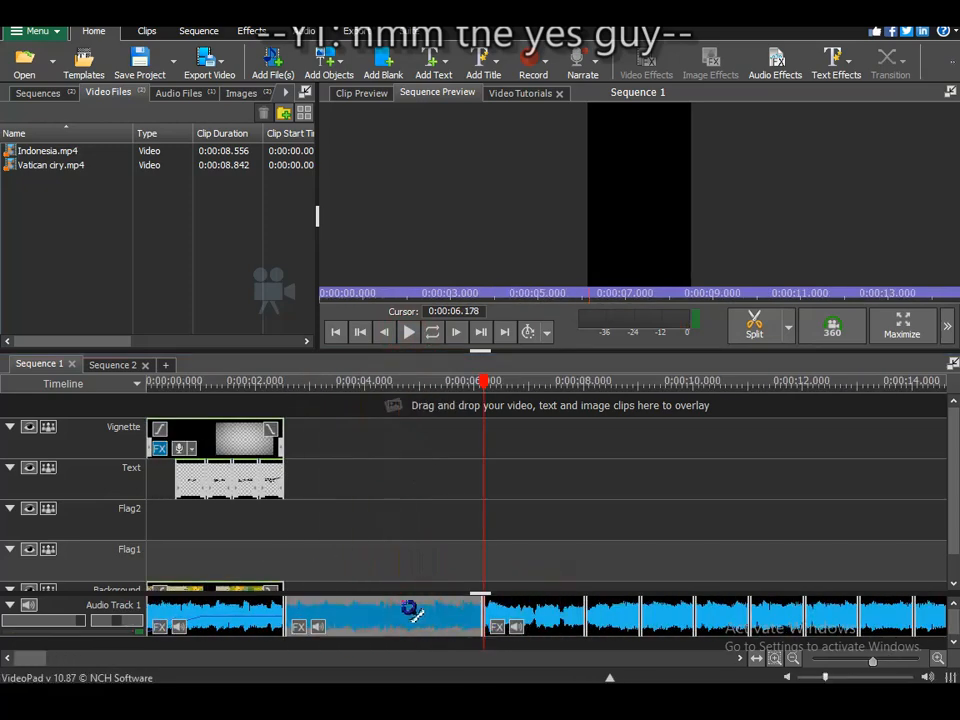
click(115, 365)
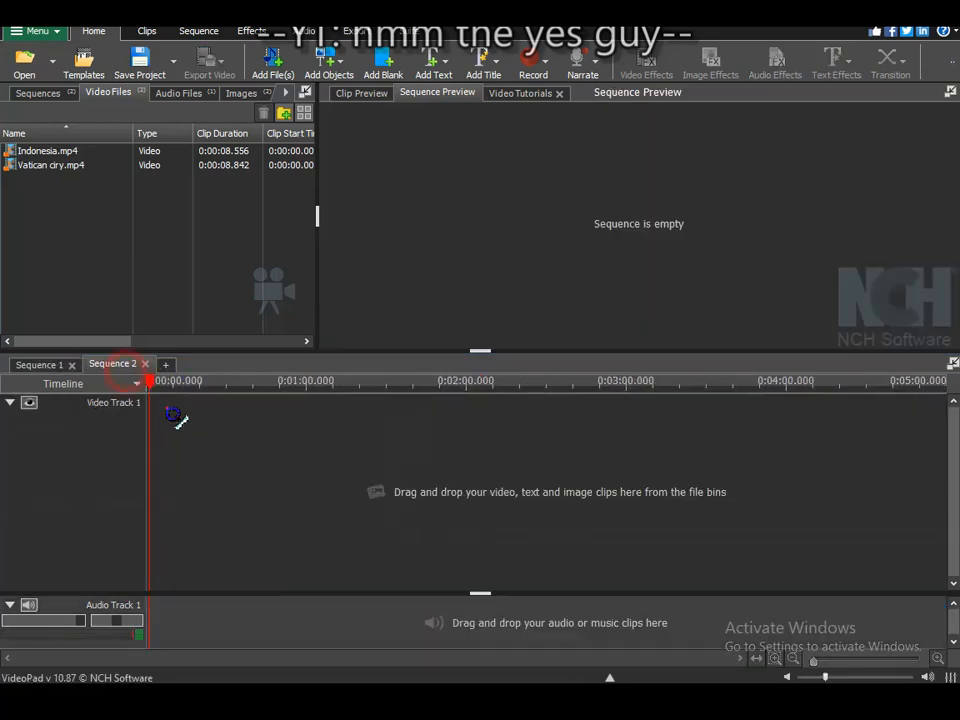
click(192, 540)
click(234, 613)
key(ctrl+v)
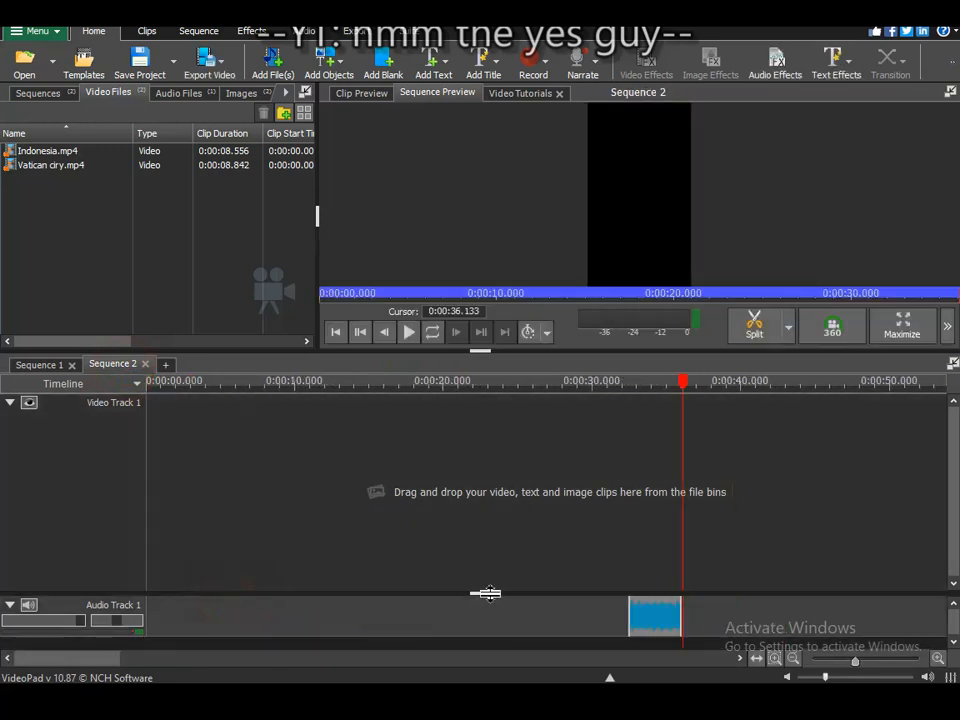
drag(561, 606, 180, 618)
Split the music clip in Sequence 2 at about 1.91 s and play the sequence from the beginning.
click(410, 333)
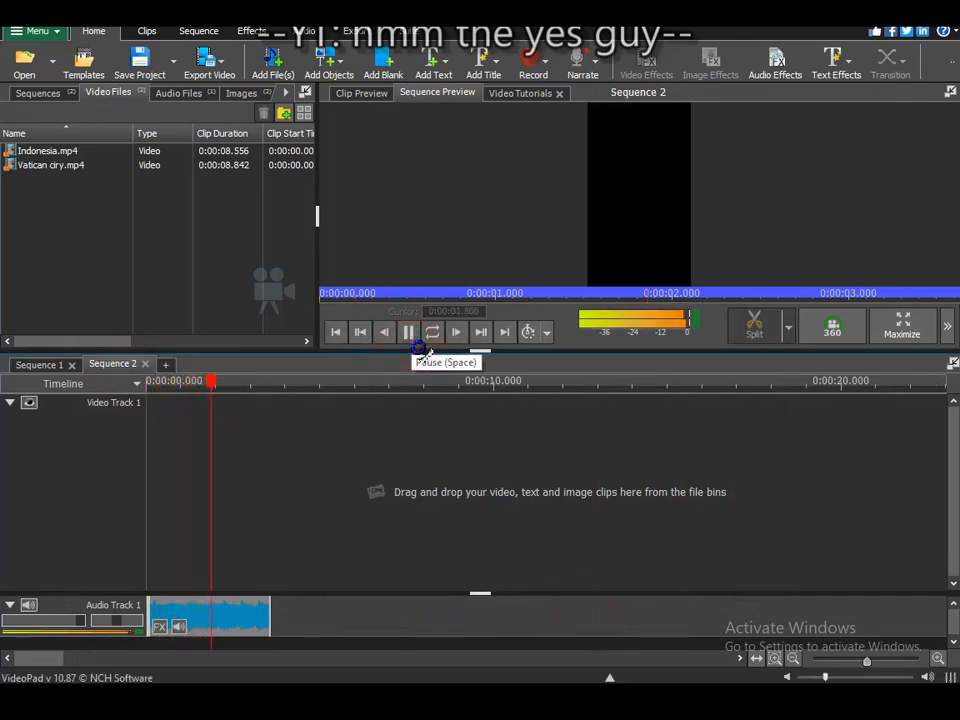
click(413, 341)
scroll(98, 510, up, 4)
scroll(228, 470, down, 1)
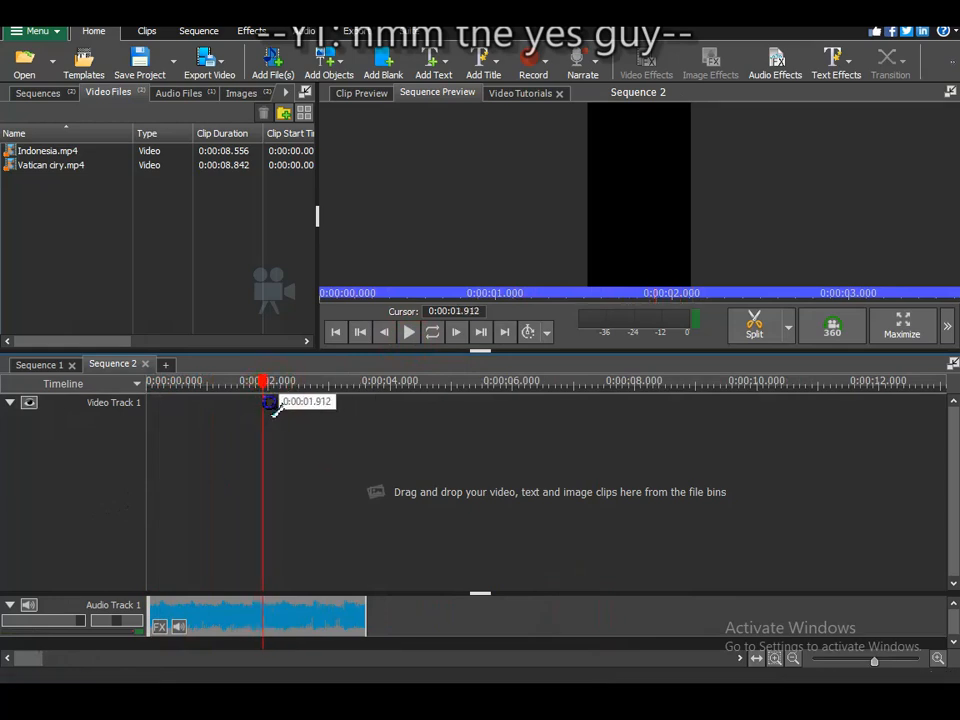
click(289, 368)
drag(263, 387, 15, 465)
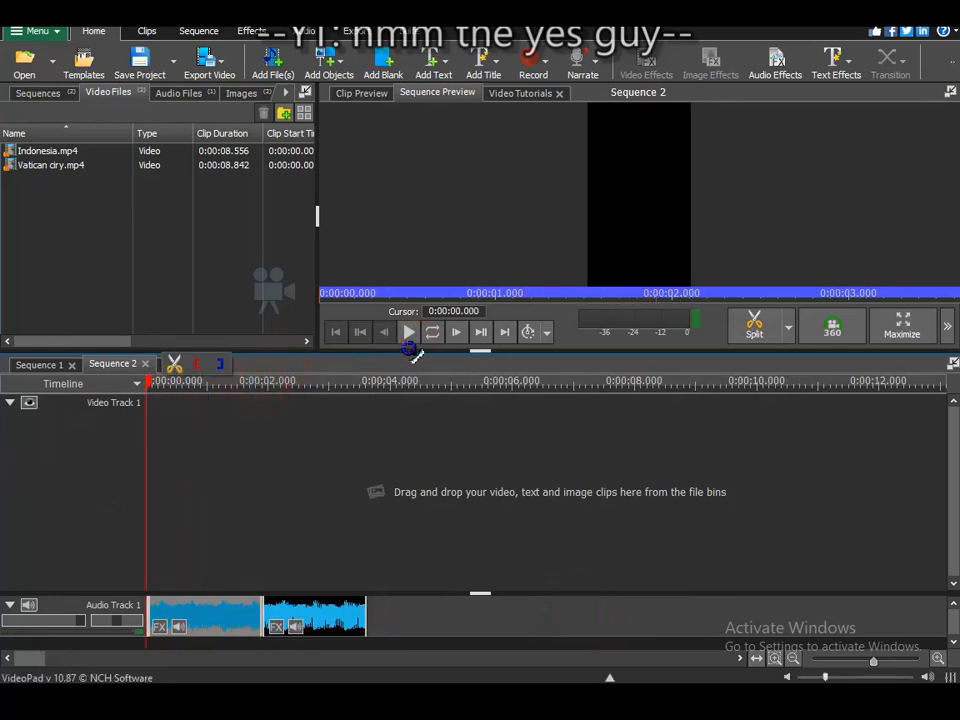
click(409, 341)
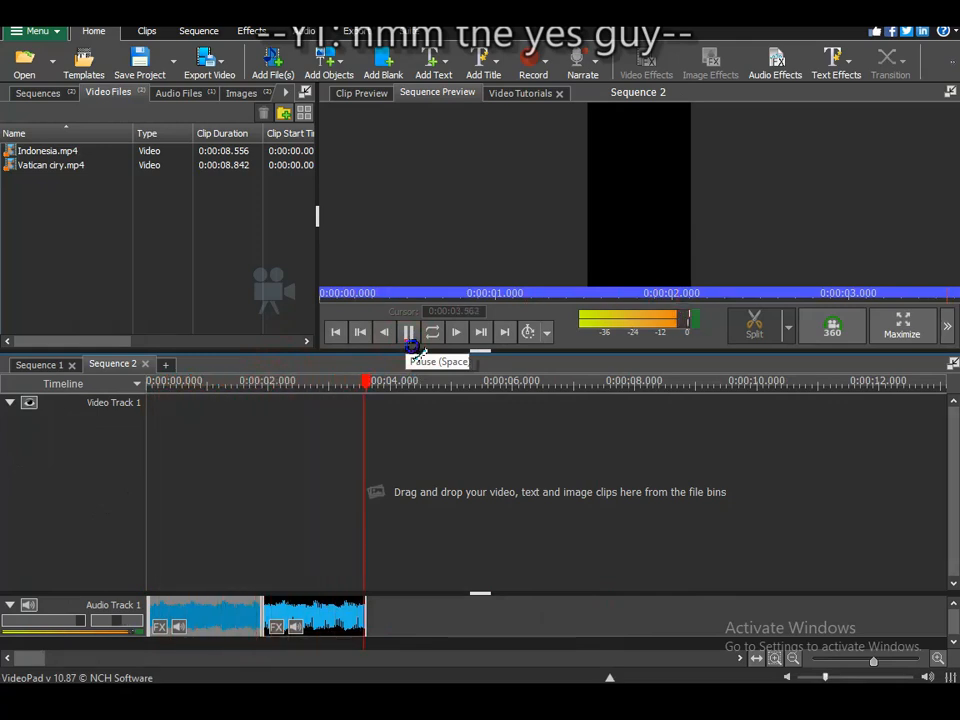
click(222, 455)
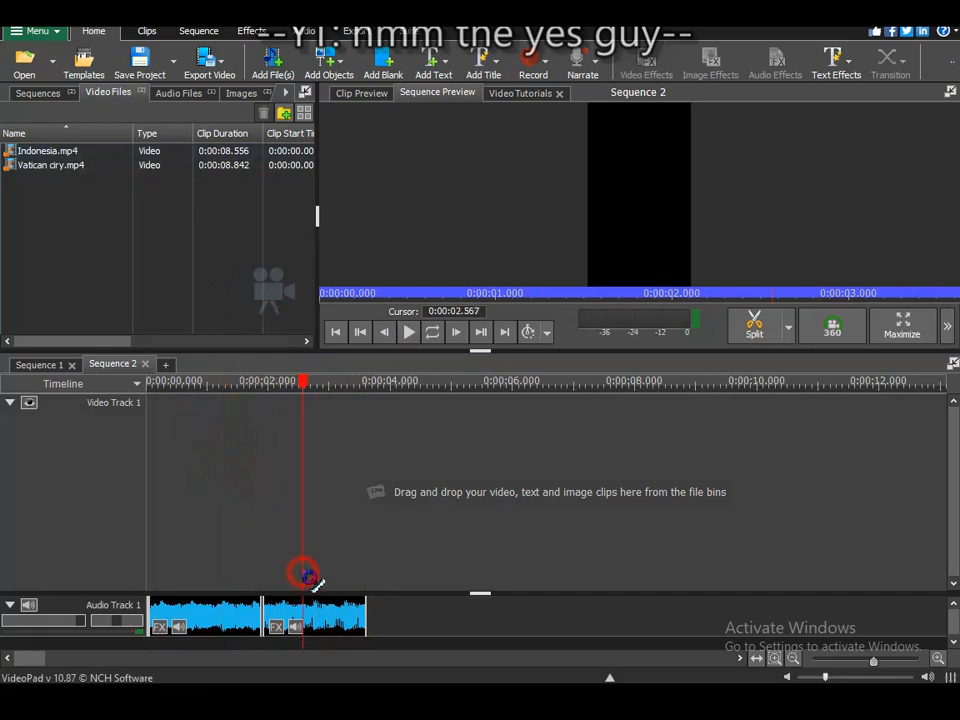
Place Indonesia.mp4 and Vatican ciry.mp4 in that order on Video Track 1 of Sequence 2 and unlink both from their audio.
drag(103, 160, 330, 430)
drag(90, 180, 446, 476)
right_click(437, 472)
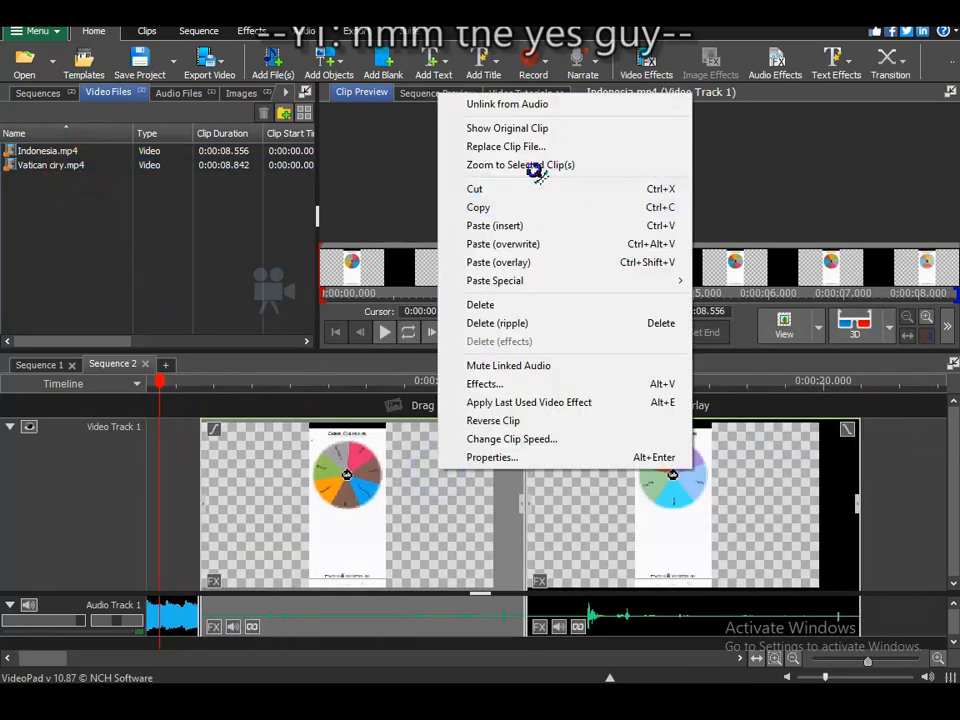
click(530, 104)
click(640, 535)
right_click(640, 535)
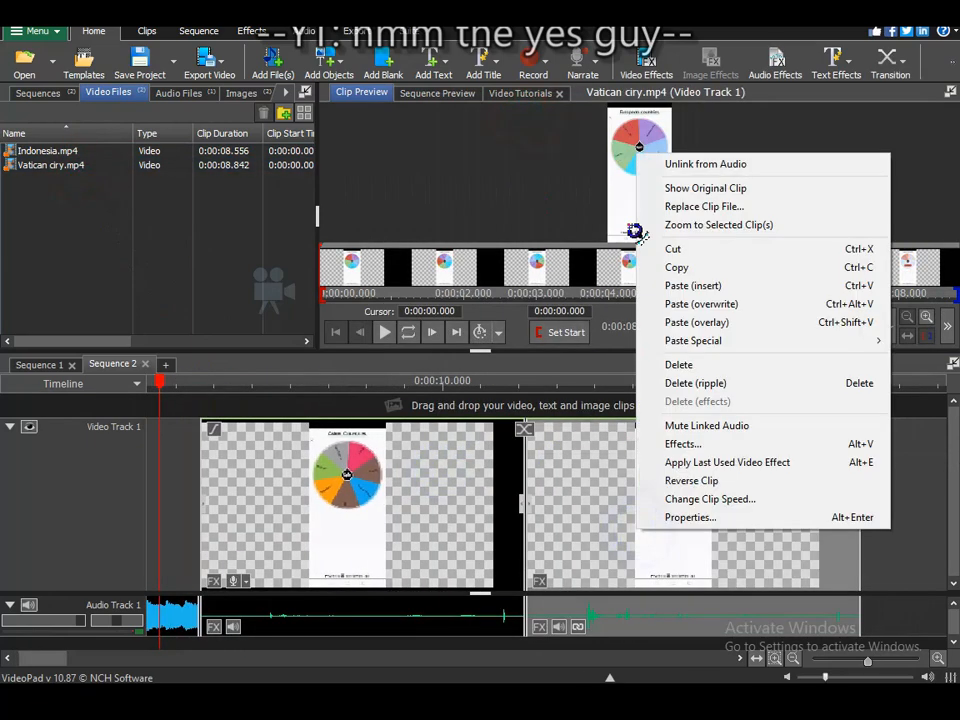
click(696, 164)
Delete the unlinked audio of both wheel videos from Audio Track 1, keeping the music.
click(661, 609)
key(Delete)
click(426, 613)
key(Delete)
Split the Indonesia clip at about 11 s and the Vatican ciry clip at about 19.4 s to isolate their wheel results.
click(350, 388)
drag(407, 400, 746, 400)
click(509, 368)
click(831, 373)
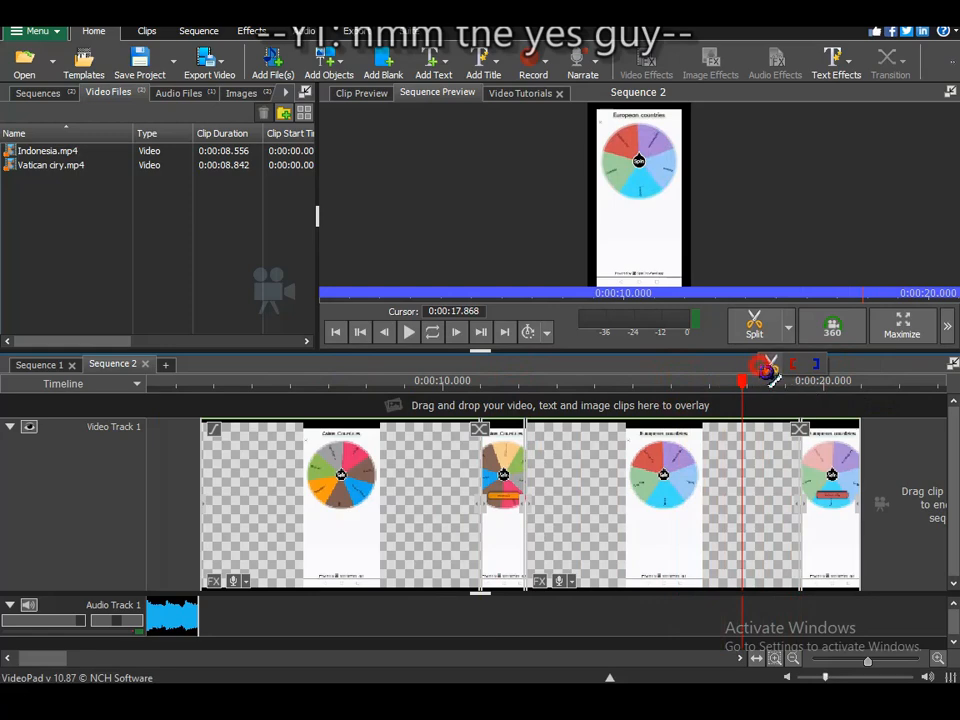
Split the Vatican ciry spin segment at about 17.87 s and delete its earlier part.
click(768, 370)
click(662, 479)
key(Delete)
Split the Indonesia spin segment at about 9.96 s and delete its earlier part.
drag(463, 391, 443, 401)
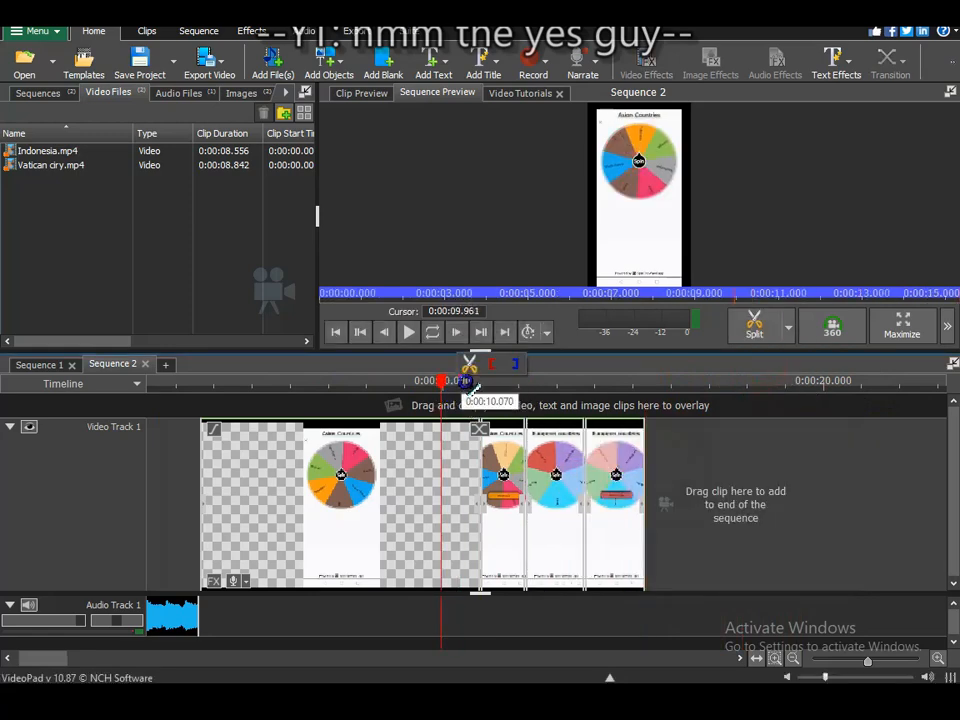
click(470, 366)
click(375, 470)
key(Delete)
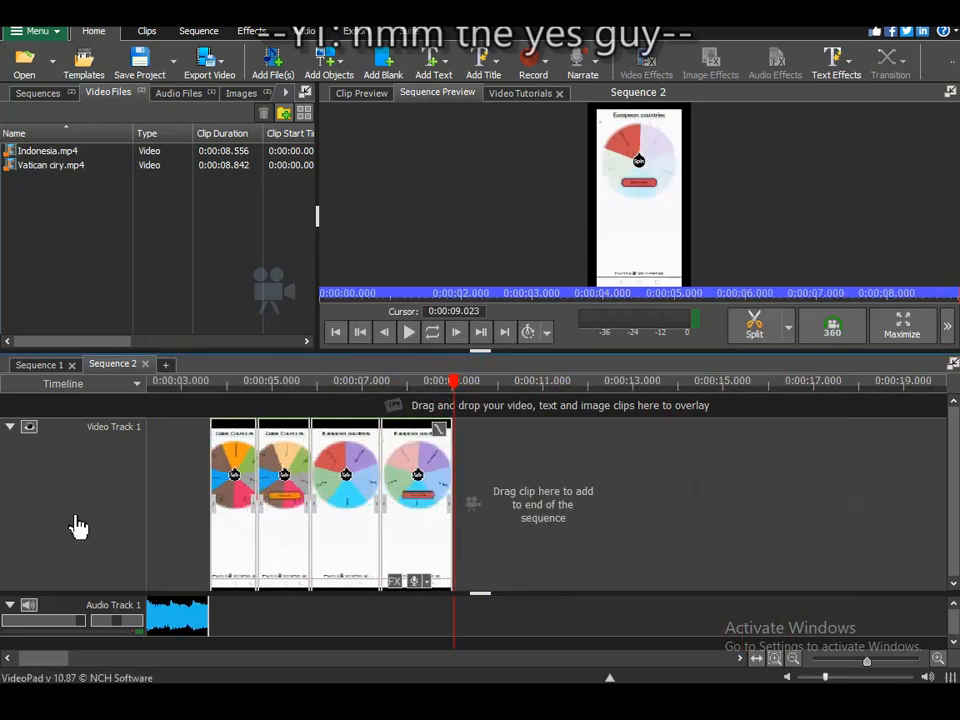
Delete both remaining wheel spin segments and align the two result clips with the ends of the music segments, finishing at about 3.63 s.
click(245, 487)
key(Delete)
key(Delete)
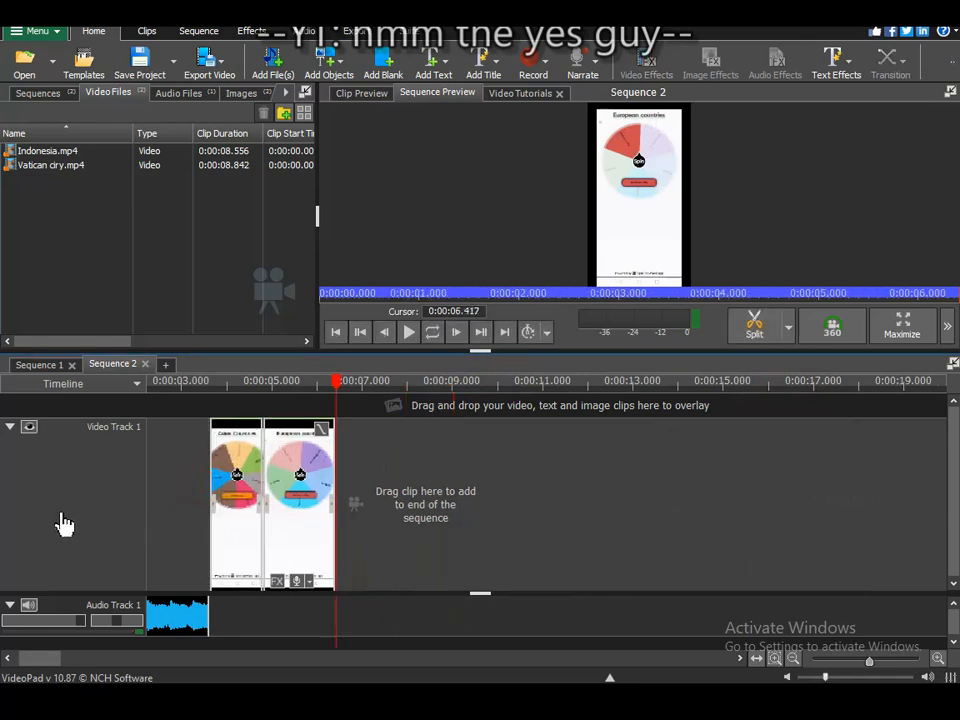
drag(352, 494, 283, 503)
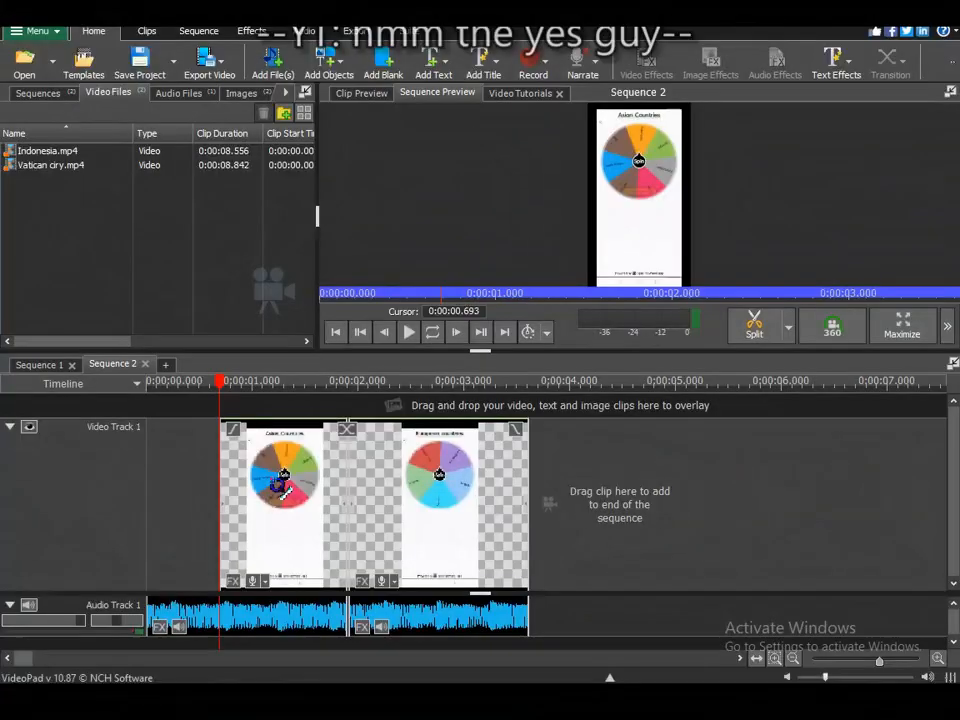
Move the Indonesia clip to Video Track 2, set its speed to 75 % and align its end with the start of the Vatican ciry clip.
drag(281, 445, 255, 408)
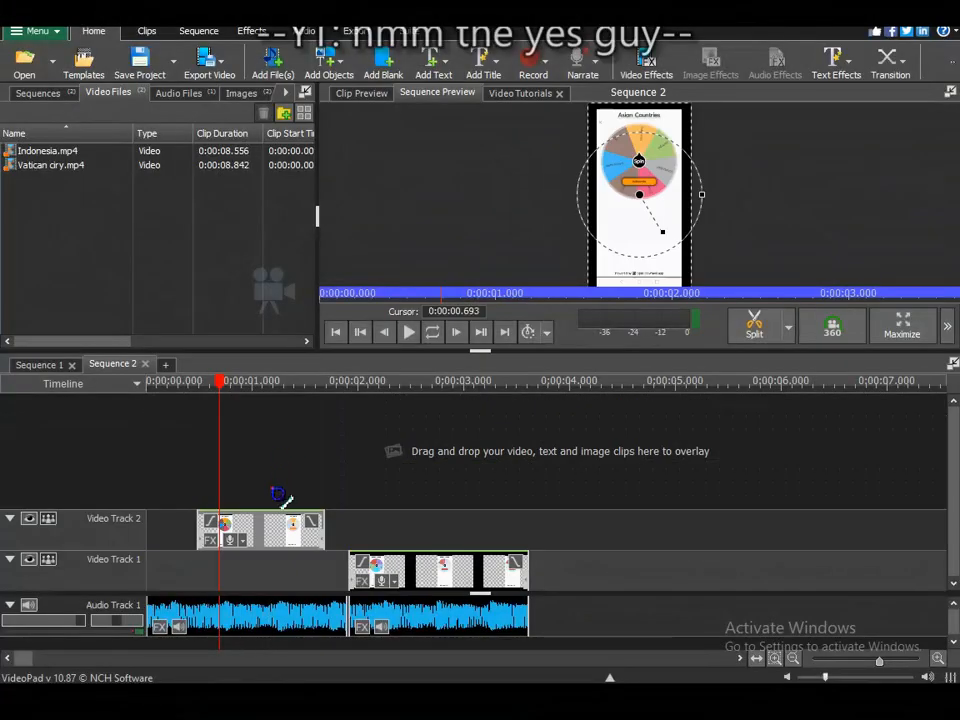
right_click(264, 530)
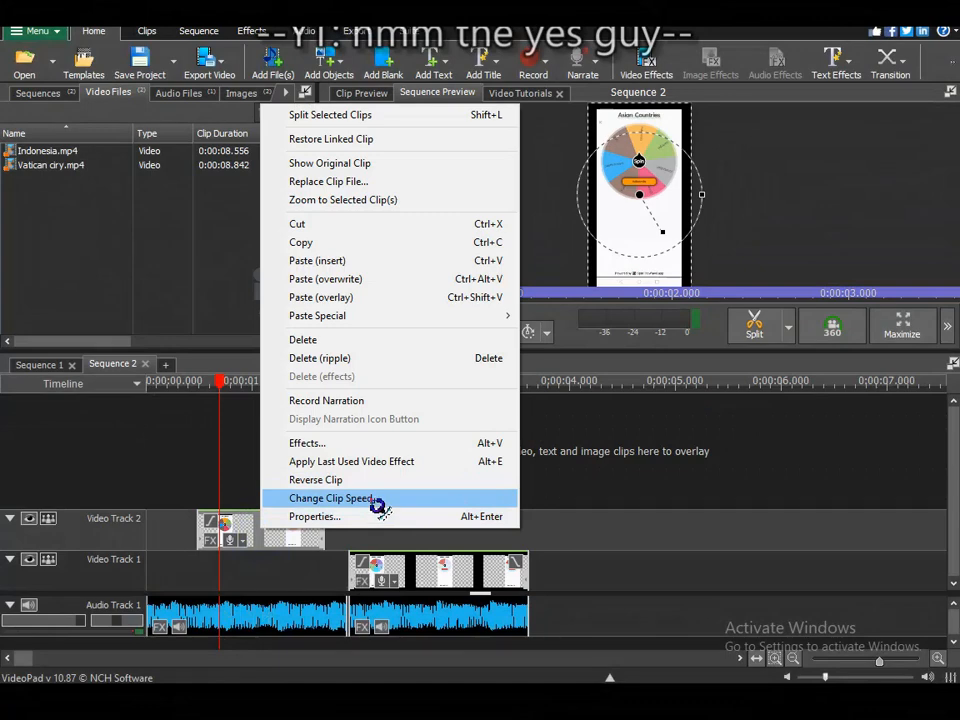
click(378, 498)
text(75)
click(440, 414)
drag(312, 535, 291, 540)
Set the Indonesia clip's speed to 55 % and place it on Video Track 1 from the sequence start up to the Vatican ciry clip.
right_click(291, 530)
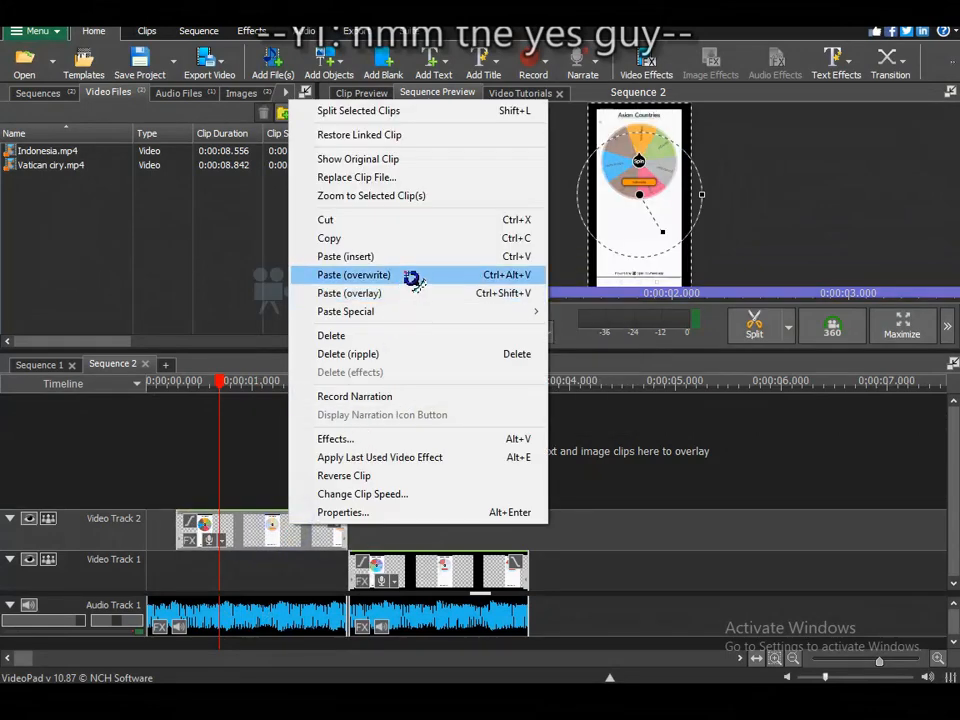
click(424, 493)
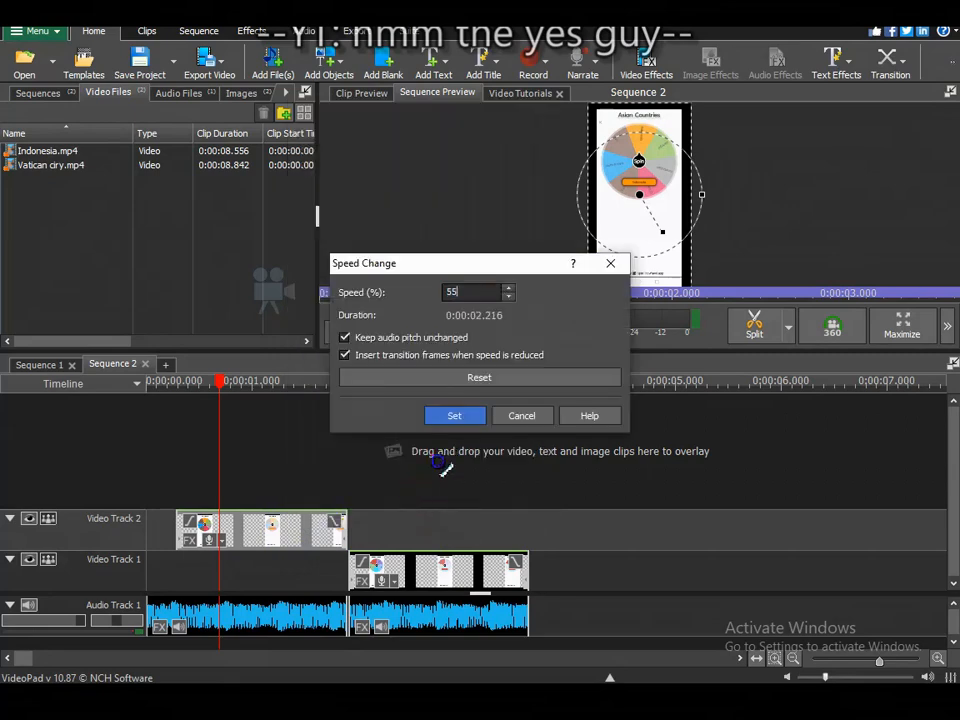
text(55)
key(Return)
drag(300, 527, 181, 573)
click(416, 570)
key(ctrl+a)
drag(446, 572, 371, 581)
key(Home)
click(377, 381)
scroll(369, 582, up, 2)
click(336, 626)
Add the Crop to Aspect Ratio effect to the Indonesia and Vatican ciry clips and preview the sequence.
click(158, 581)
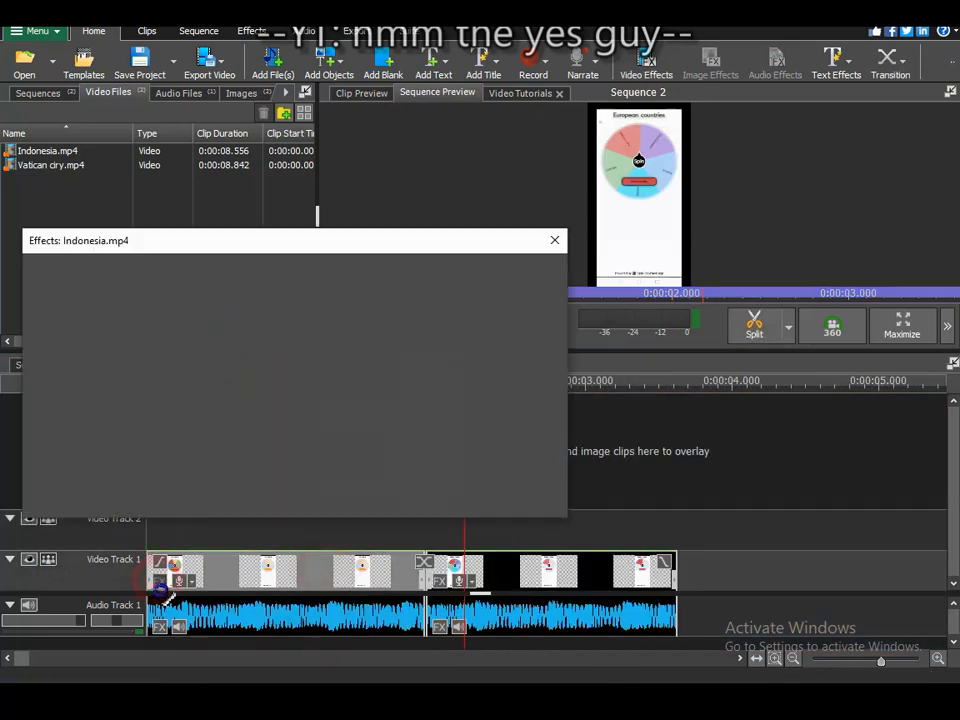
scroll(90, 400, down, 2)
click(72, 538)
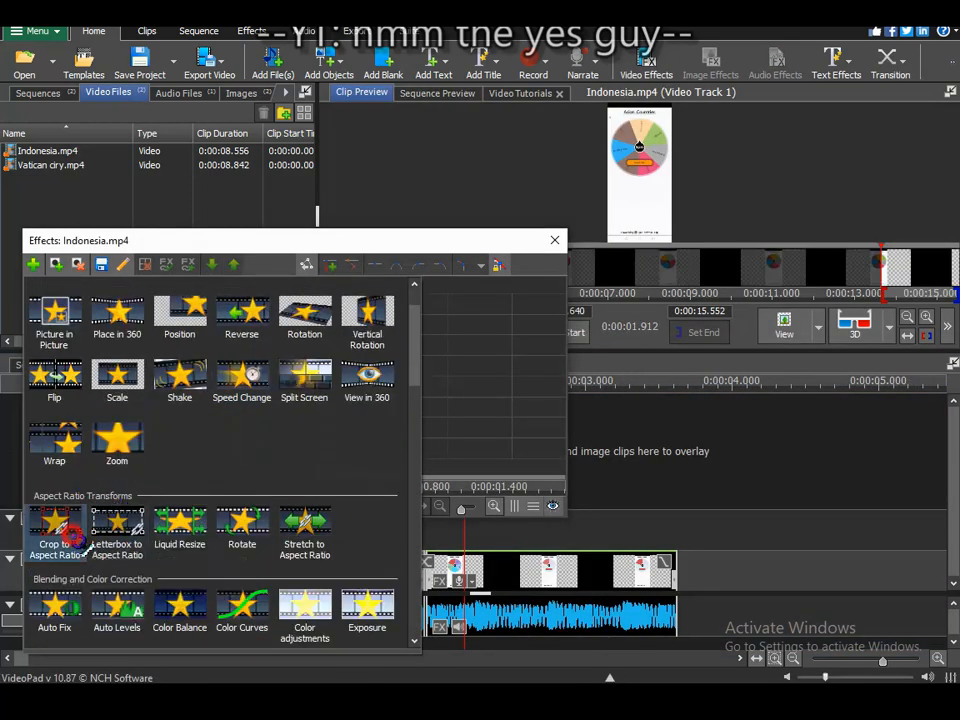
click(548, 241)
click(440, 581)
click(34, 266)
scroll(95, 450, down, 3)
click(64, 468)
click(553, 245)
click(408, 332)
click(408, 332)
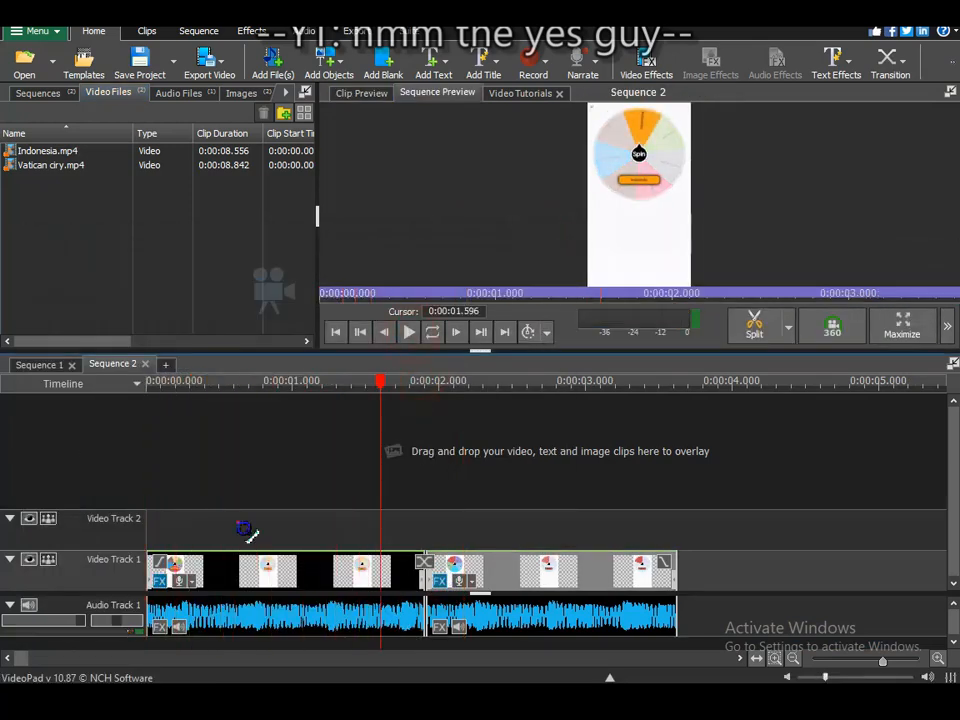
Add the Shake effect to the Indonesia clip.
click(159, 581)
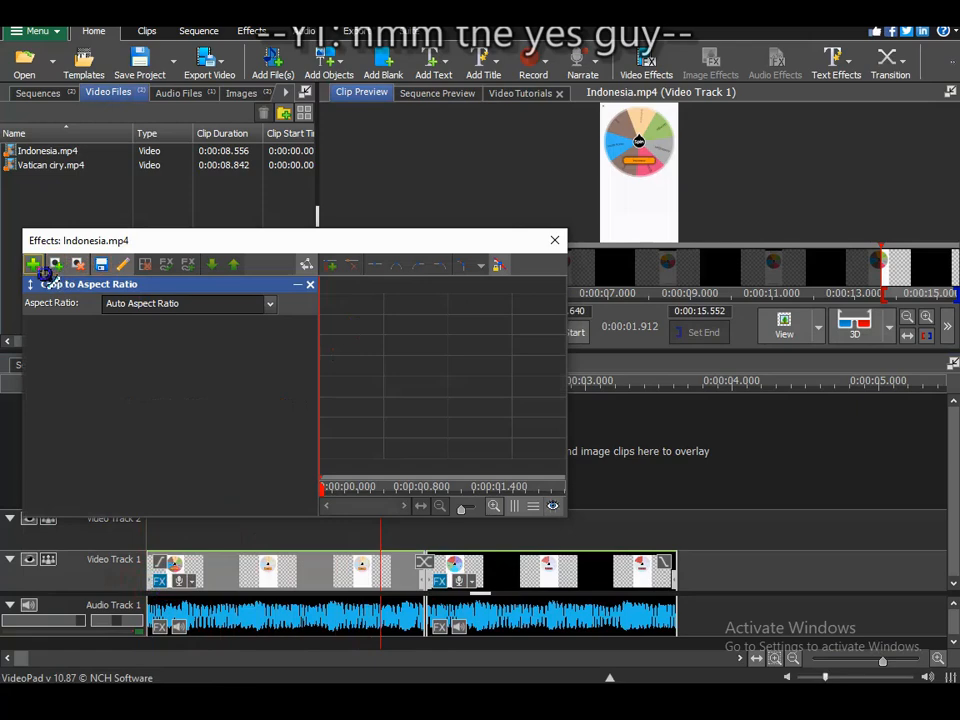
click(34, 265)
click(180, 445)
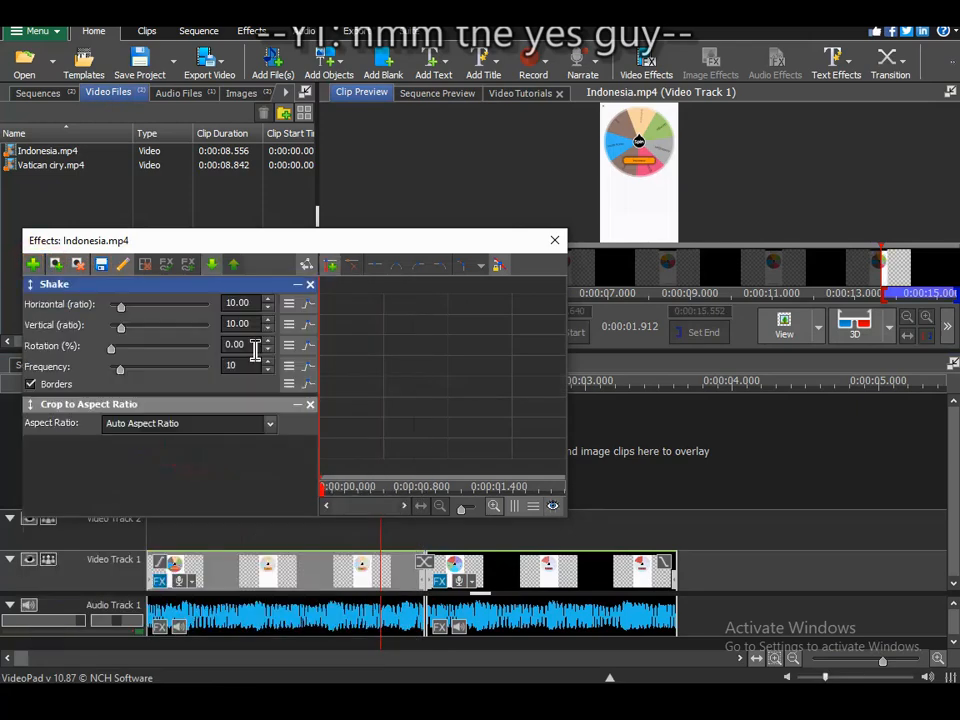
mouse_move(370, 462)
mouse_down()
mouse_move(392, 497)
mouse_move(579, 503)
mouse_move(272, 534)
mouse_move(462, 524)
mouse_move(145, 355)
mouse_up()
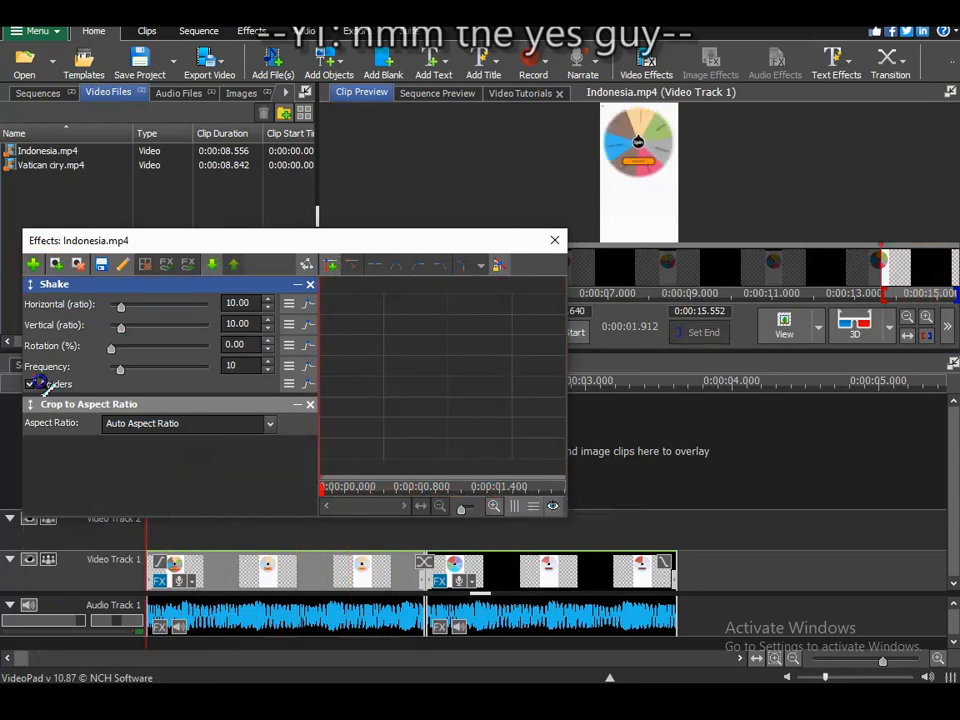
Keyframe the Shake effect's frequency along the Indonesia clip, preview it and adjust the keyframe curve.
text(3)
click(308, 366)
mouse_move(321, 490)
mouse_down()
mouse_move(315, 497)
mouse_move(464, 498)
mouse_up()
drag(470, 241, 816, 388)
mouse_move(313, 383)
mouse_down()
mouse_move(215, 405)
mouse_move(299, 403)
mouse_up()
click(409, 333)
click(409, 335)
drag(734, 386, 701, 153)
drag(782, 404, 771, 413)
double_click(750, 358)
drag(838, 357, 872, 292)
click(734, 181)
click(868, 154)
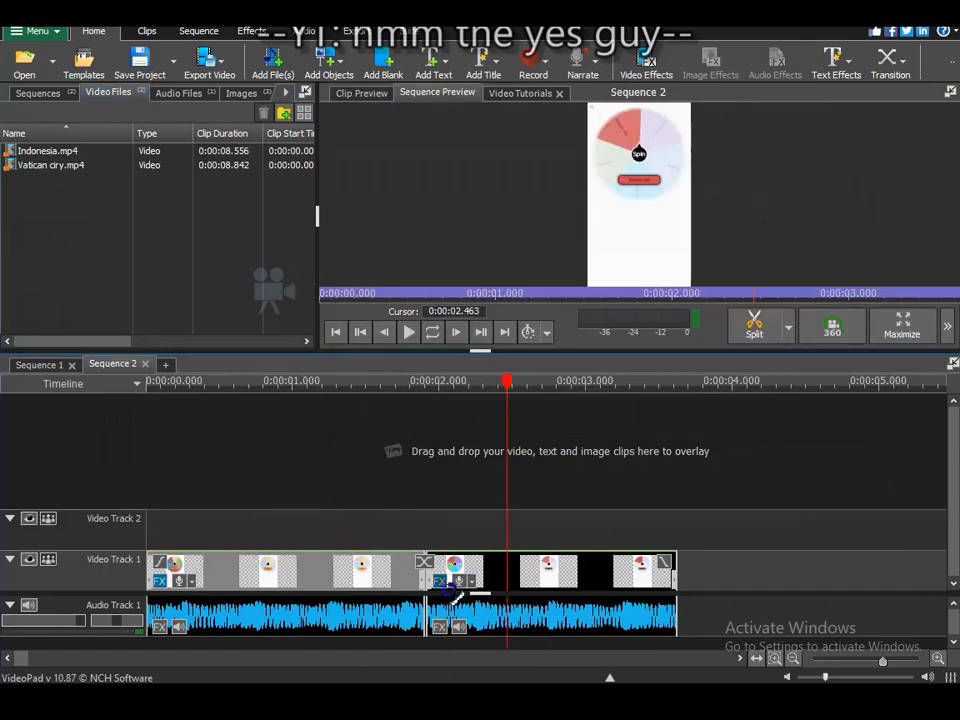
Add the Shake effect to the Vatican ciry clip.
click(440, 580)
click(347, 179)
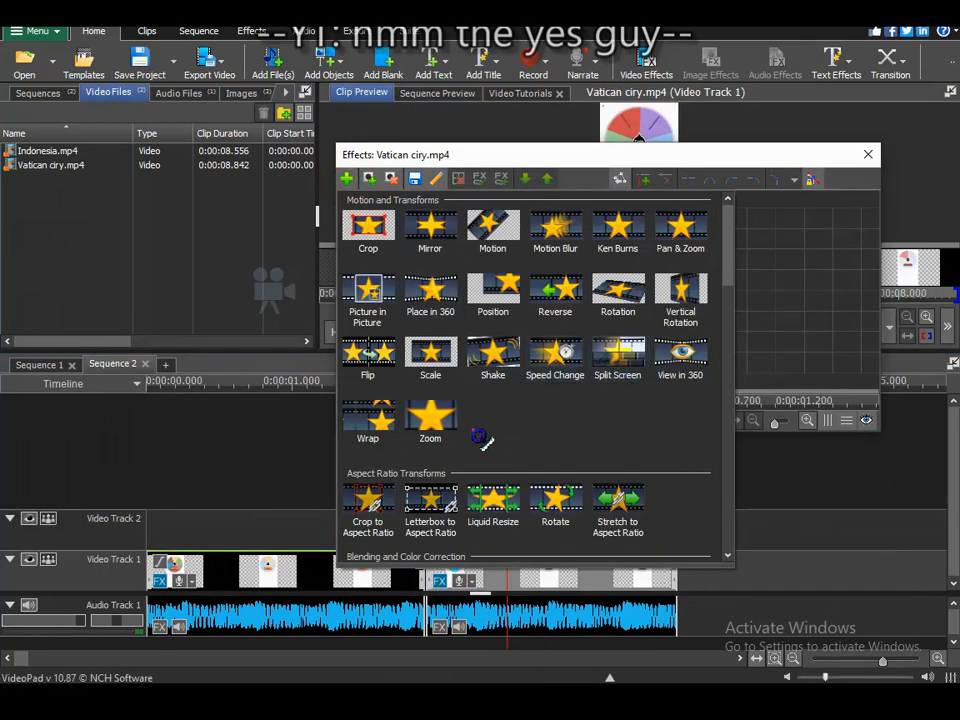
click(493, 355)
click(470, 548)
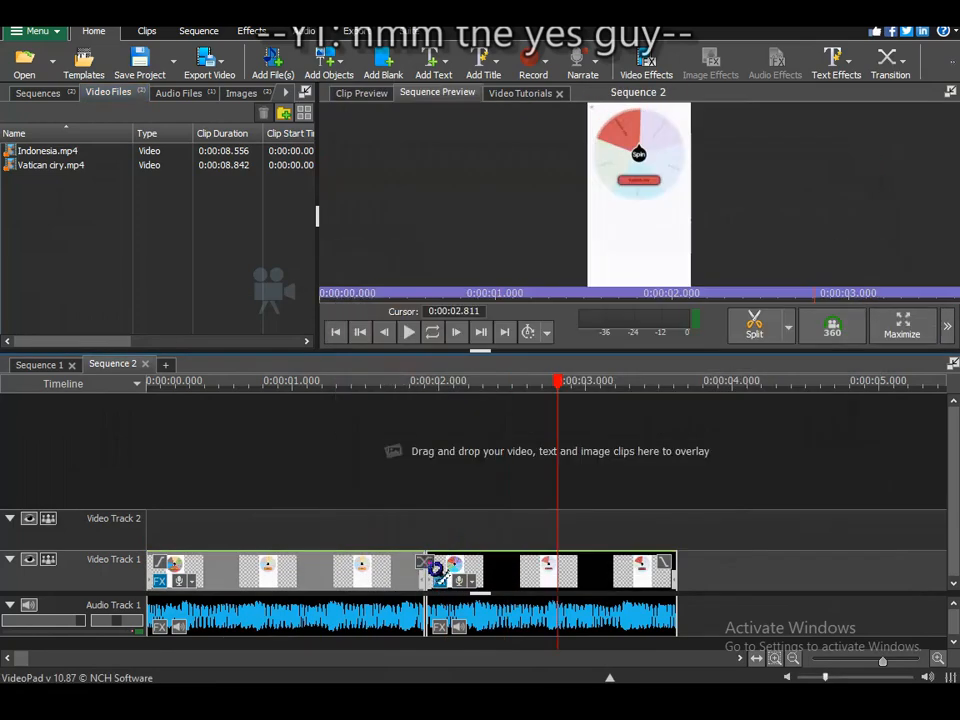
Apply a Slide transition between the Indonesia and Vatican ciry clips.
click(428, 566)
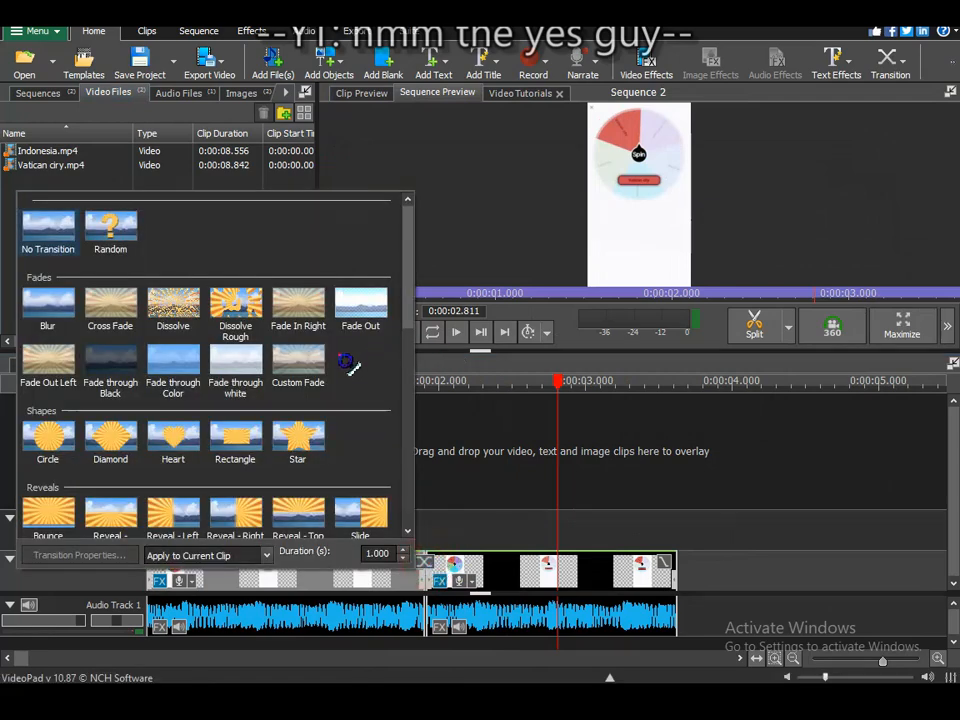
scroll(355, 370, down, 6)
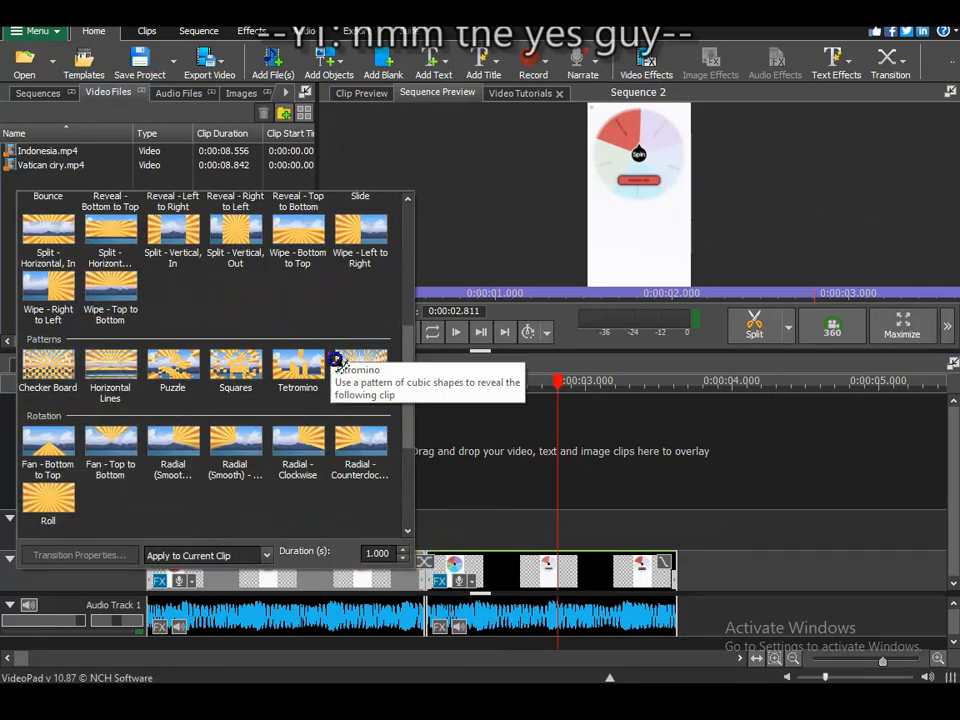
scroll(358, 328, down, 3)
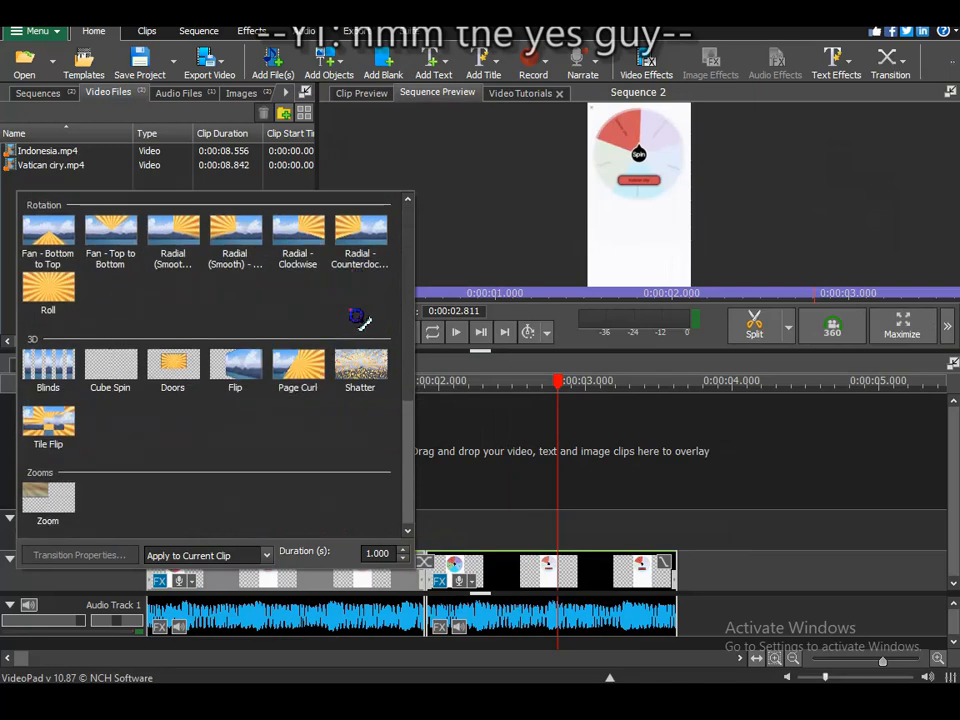
scroll(357, 323, up, 9)
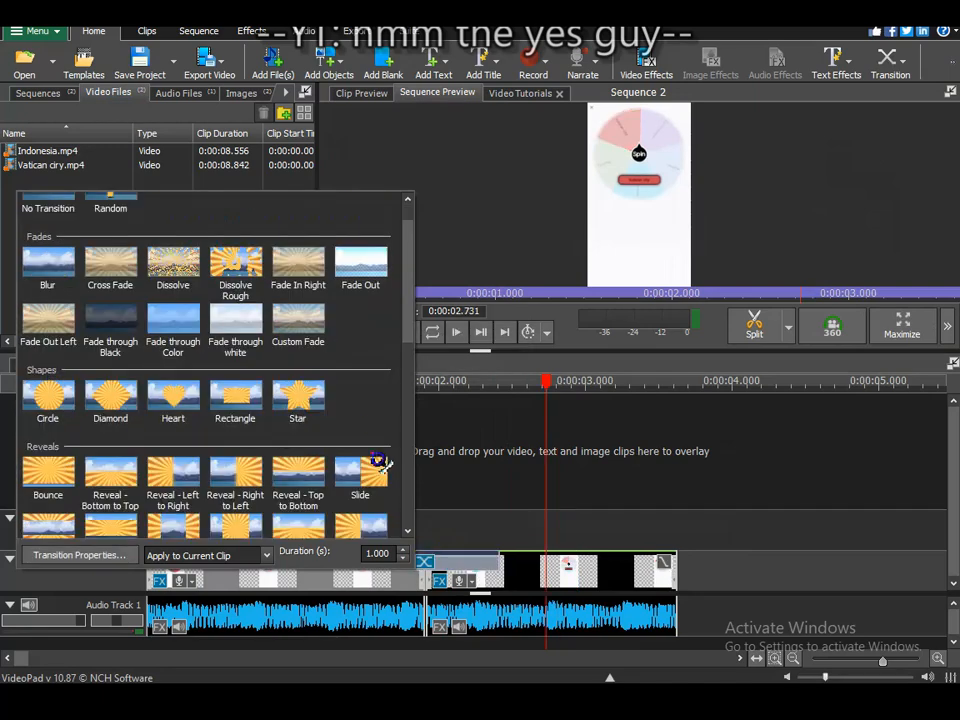
click(375, 468)
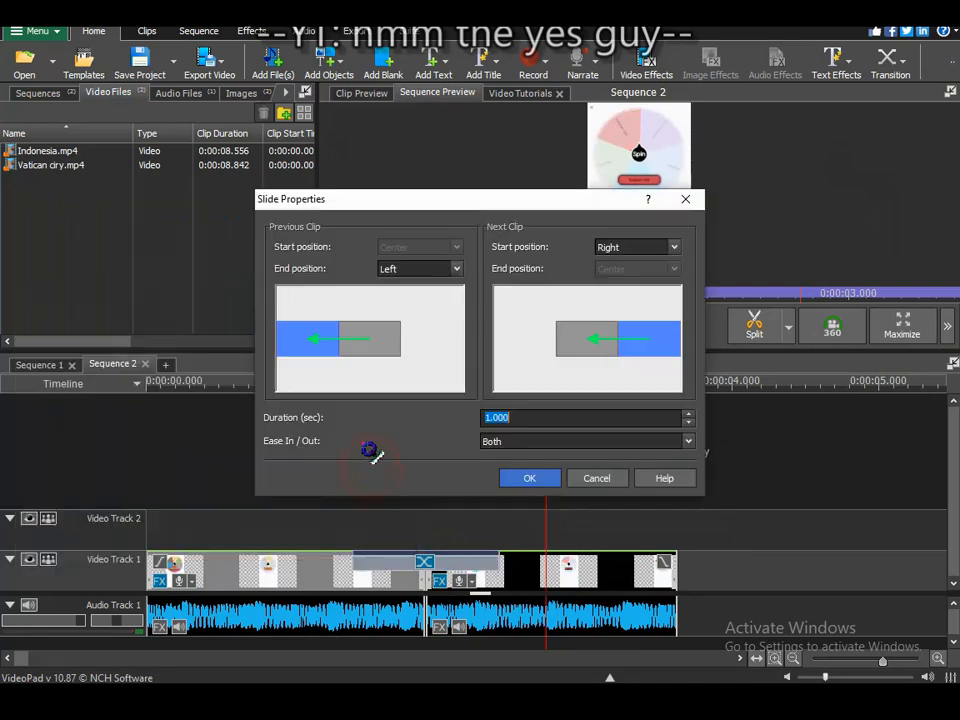
Set the Slide transition's previous clip to end Right and next clip to start Left, shorten its duration, and use freeze frames.
click(448, 269)
click(400, 321)
click(657, 247)
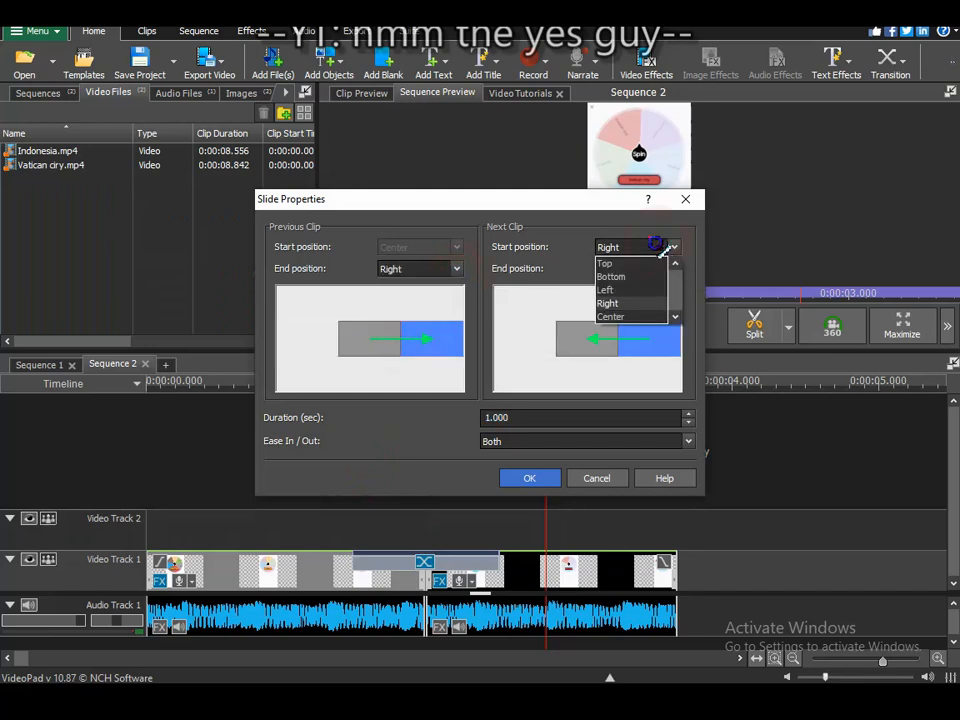
click(606, 289)
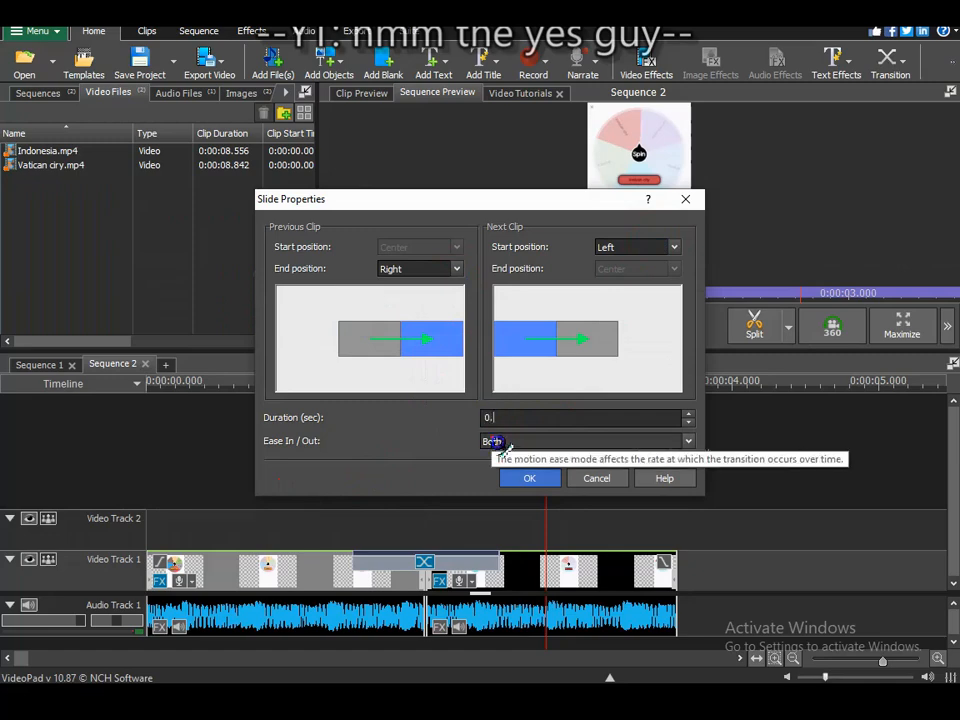
click(529, 478)
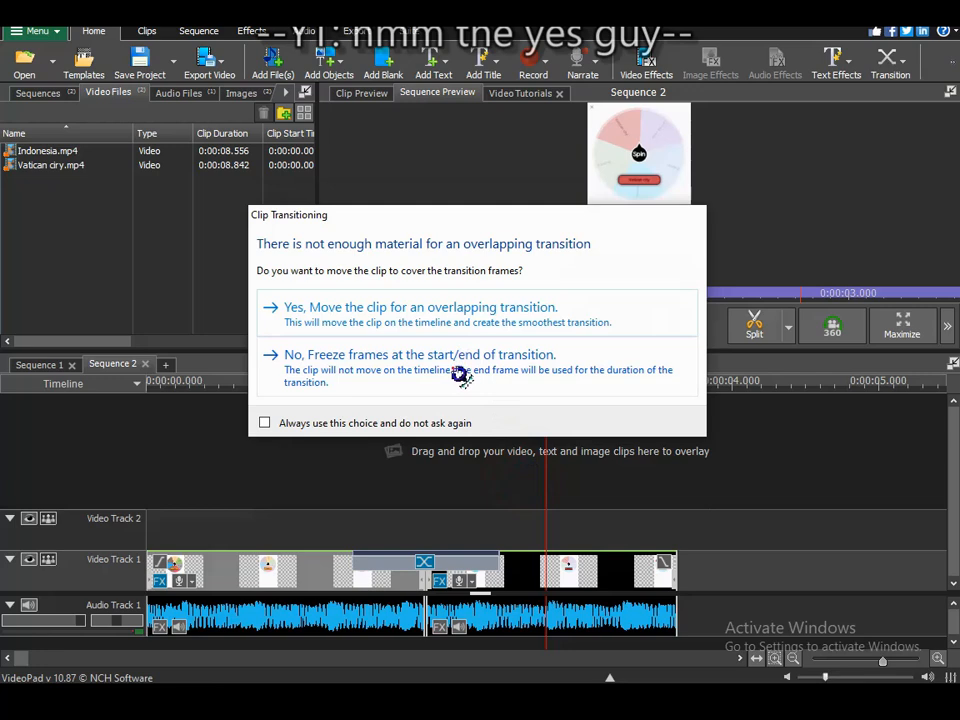
click(409, 332)
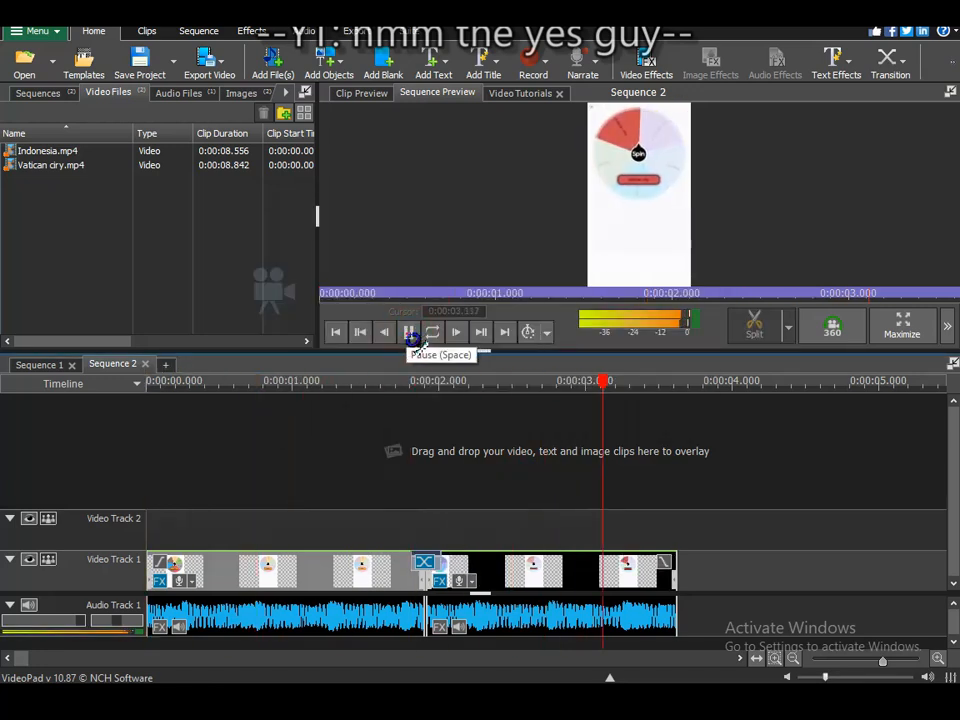
Select and copy both wheel clips on Video Track 1 of Sequence 2.
scroll(457, 451, down, 2)
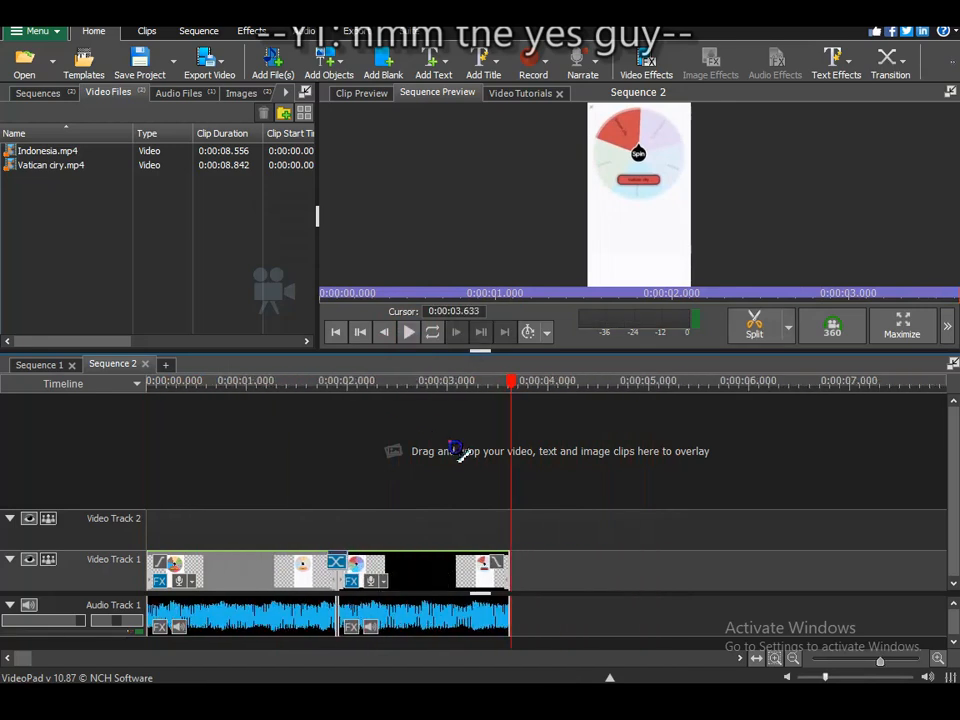
click(430, 612)
click(436, 567)
click(261, 572)
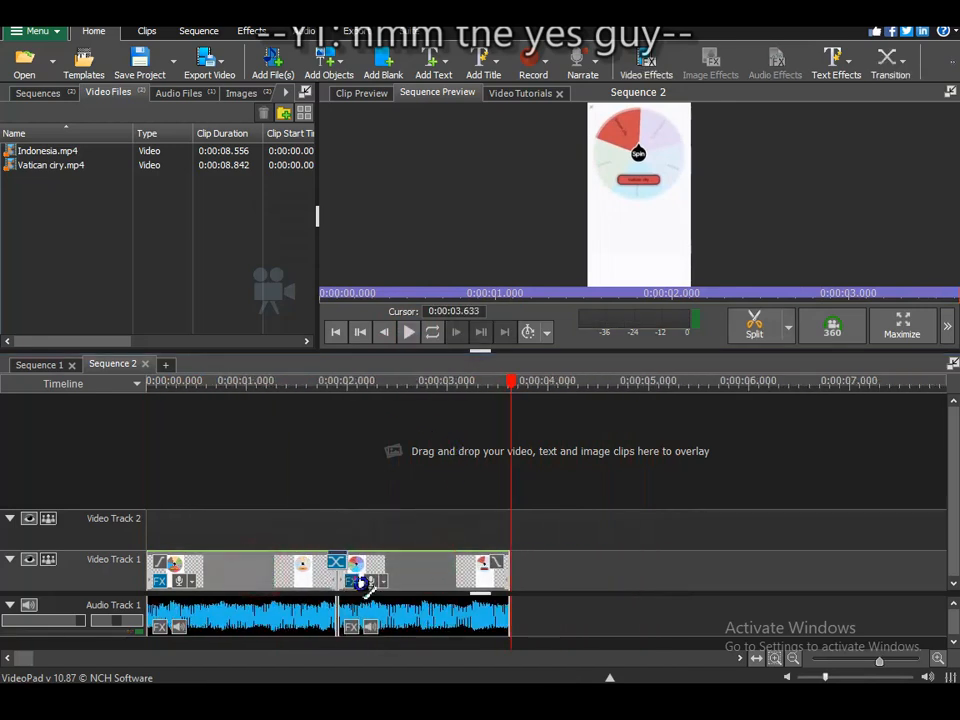
Paste the copied wheel clips onto the Background track of Sequence 1 at 2.545 s, directly after the map intro, and preview them.
click(56, 367)
click(279, 381)
scroll(279, 383, up, 2)
scroll(325, 560, down, 1)
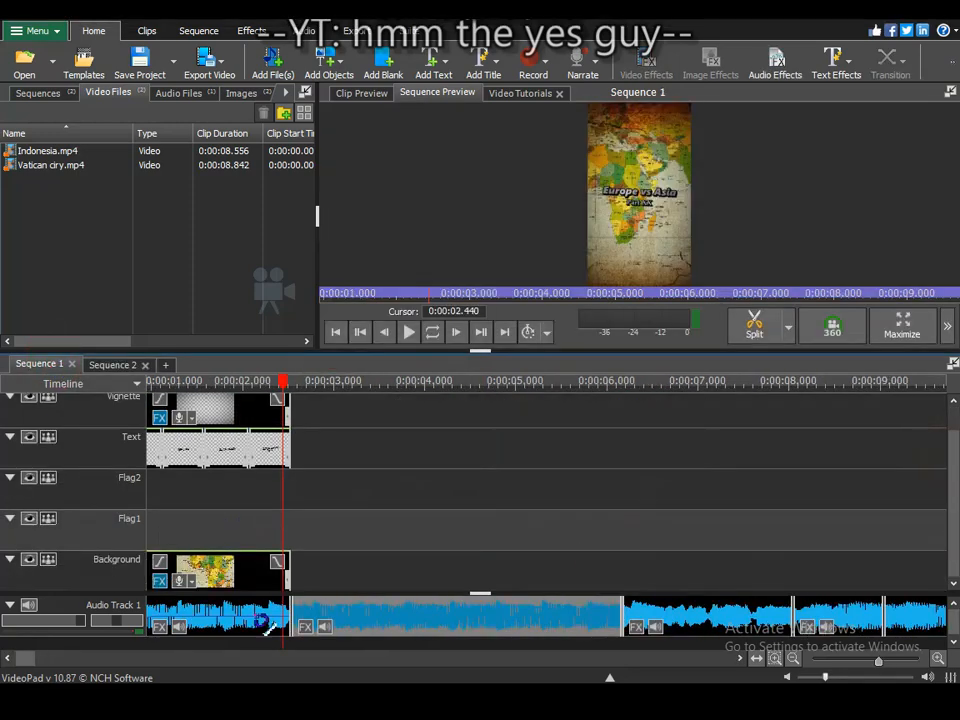
scroll(295, 578, up, 8)
scroll(340, 580, up, 4)
click(299, 384)
click(309, 580)
click(302, 384)
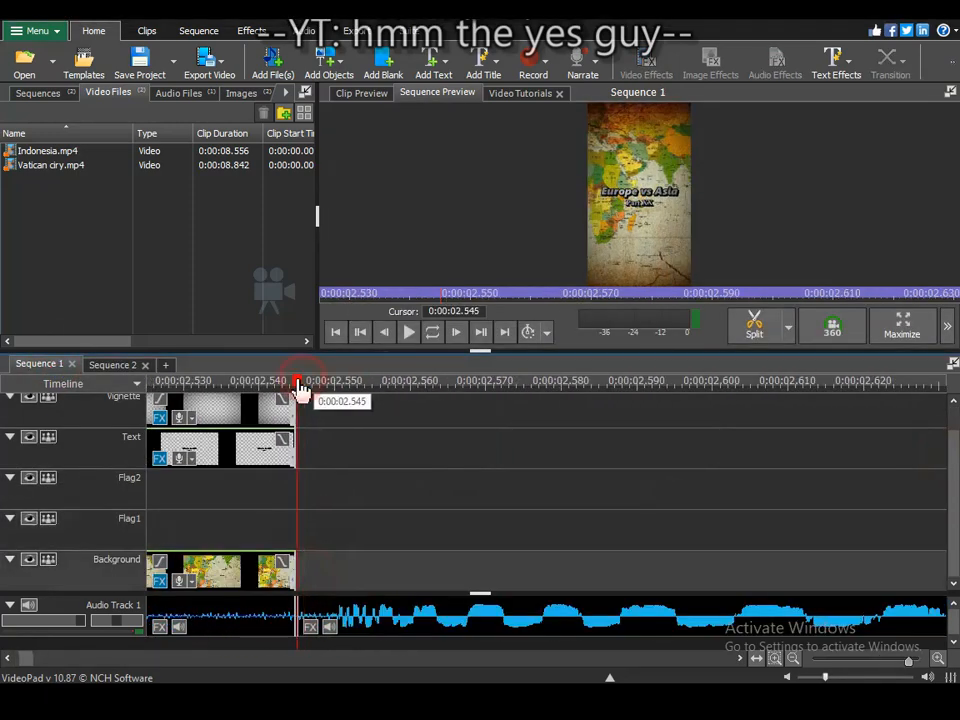
key(ctrl+v)
scroll(328, 432, down, 10)
click(405, 335)
Add a 0.3 s Slide transition between the map intro and the first wheel clip, and play it back.
click(270, 568)
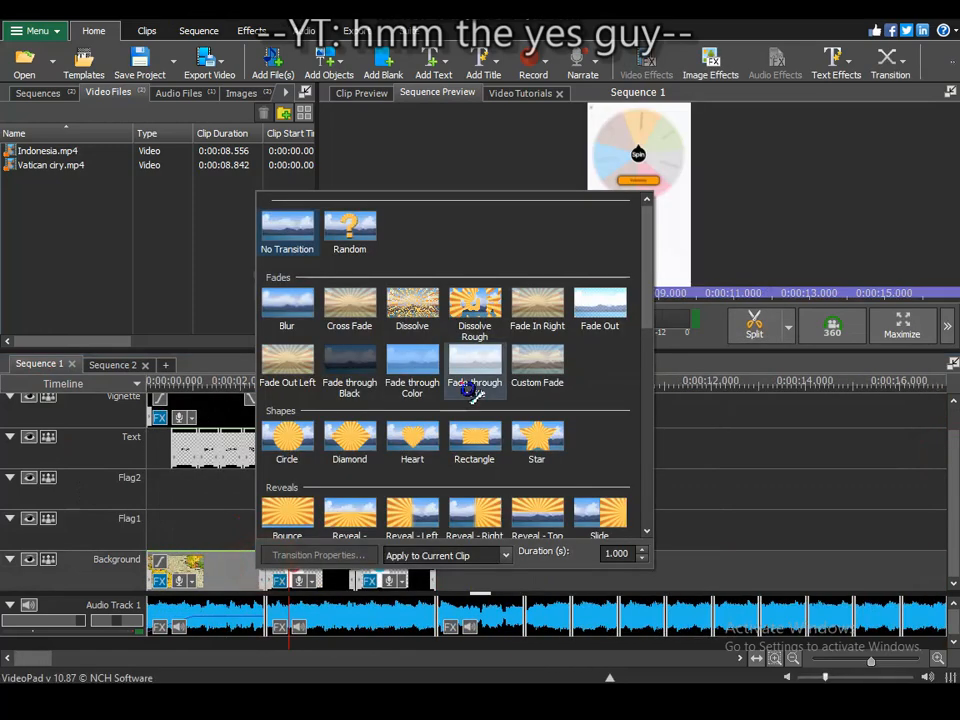
click(613, 512)
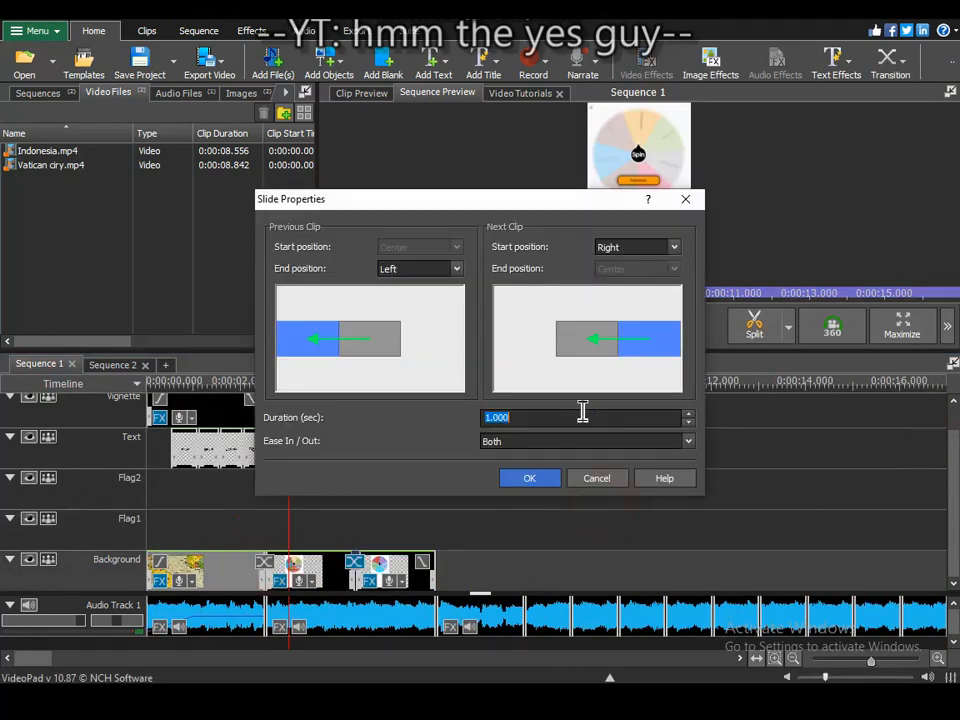
click(443, 272)
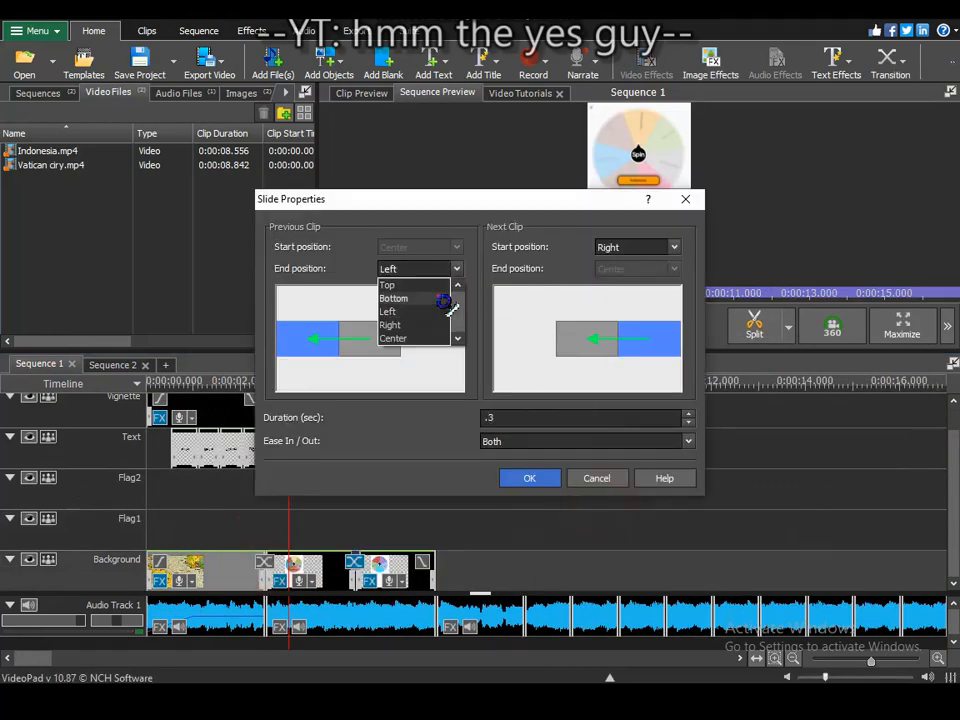
click(554, 483)
click(530, 479)
click(409, 332)
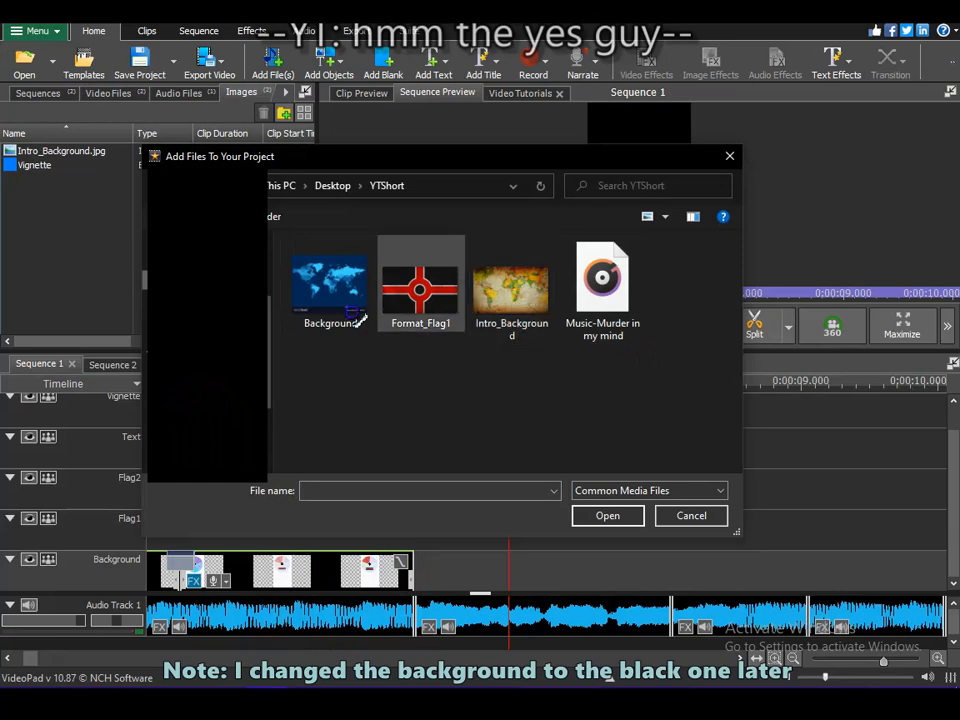
Import the Background image and place it on the Background track after the wheel clips, extending it to about 24.5 s.
click(330, 290)
click(612, 516)
drag(50, 150, 805, 580)
scroll(447, 577, down, 3)
click(752, 380)
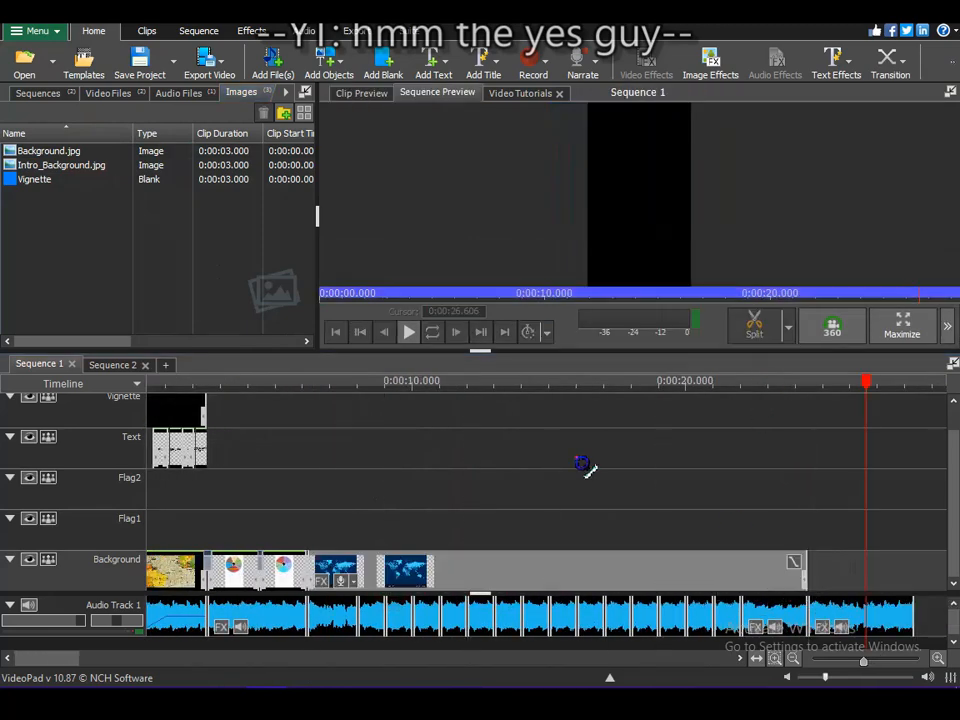
Place the Vignette clip on the Vignette track of Sequence 1, directly after the intro's vignette and above the wheel clips.
click(297, 442)
drag(299, 443, 242, 457)
scroll(312, 510, up, 3)
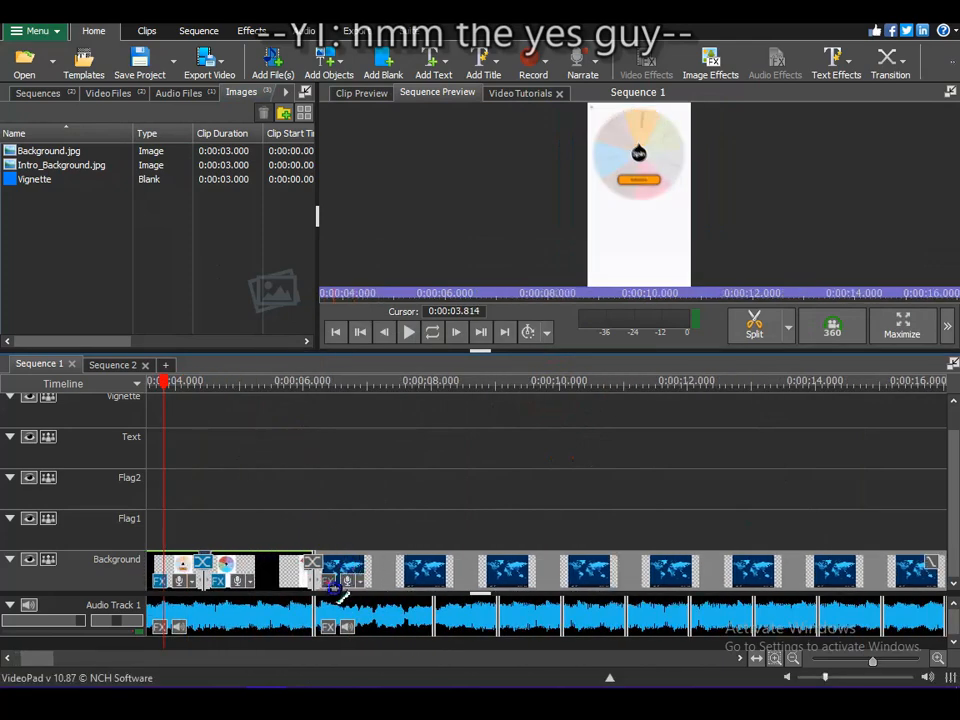
scroll(225, 435, down, 3)
drag(100, 182, 212, 441)
drag(325, 428, 345, 424)
drag(366, 433, 332, 411)
key(ctrl+z)
Copy the intro vignette clip and paste its effects onto the new Vignette clip.
click(188, 406)
right_click(188, 406)
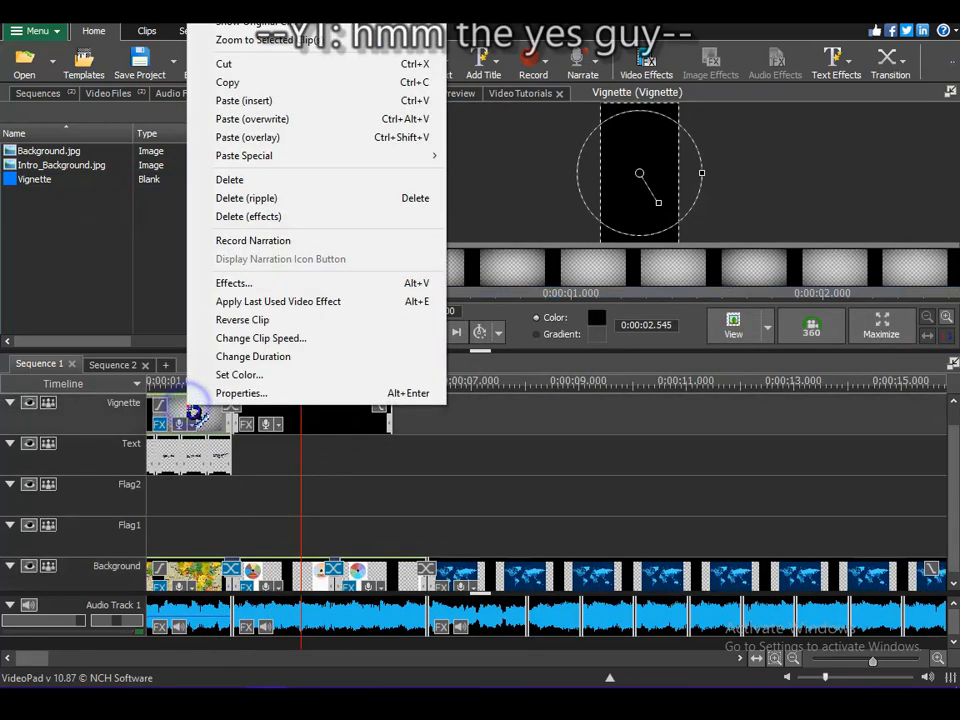
click(257, 80)
right_click(324, 416)
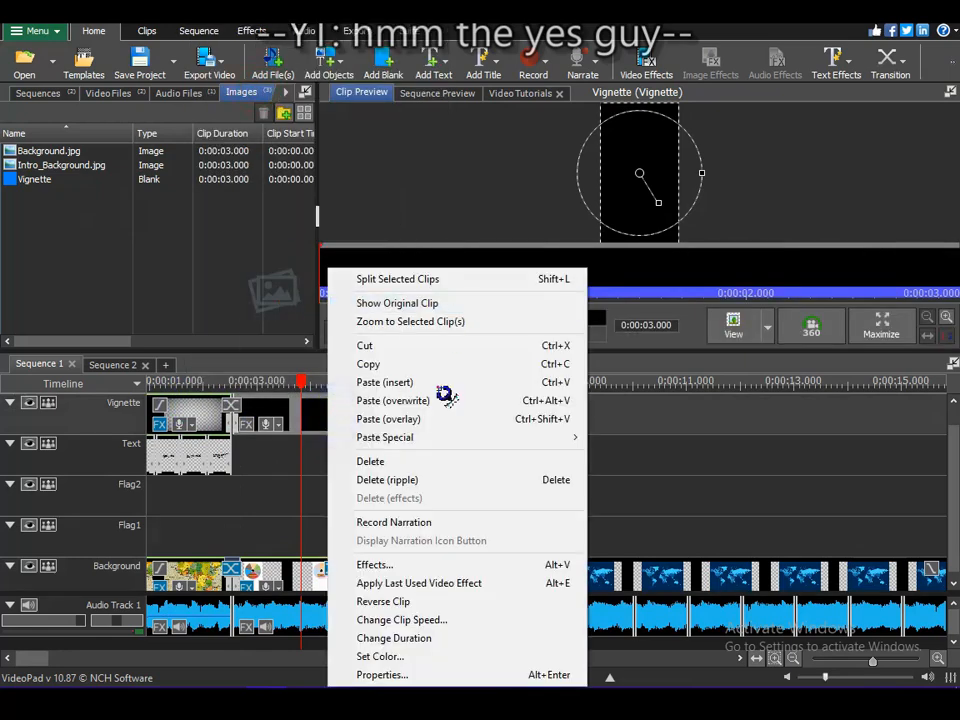
mouse_move(461, 442)
click(664, 454)
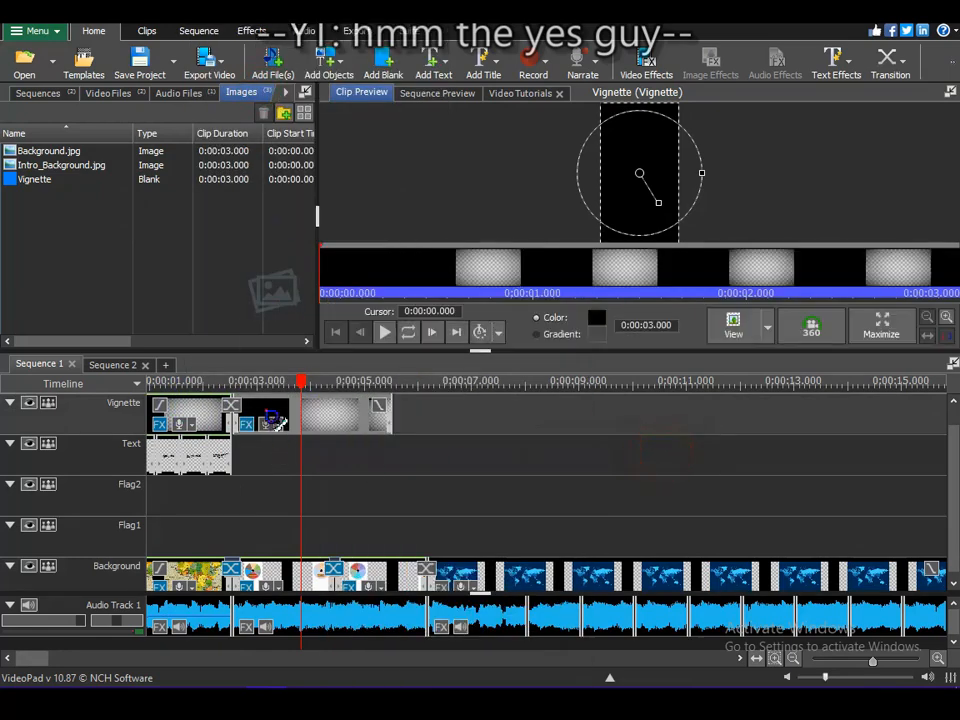
In the new Vignette clip's effects, set the transparency opacity to 0 and reset the Vignette strength animation.
click(249, 425)
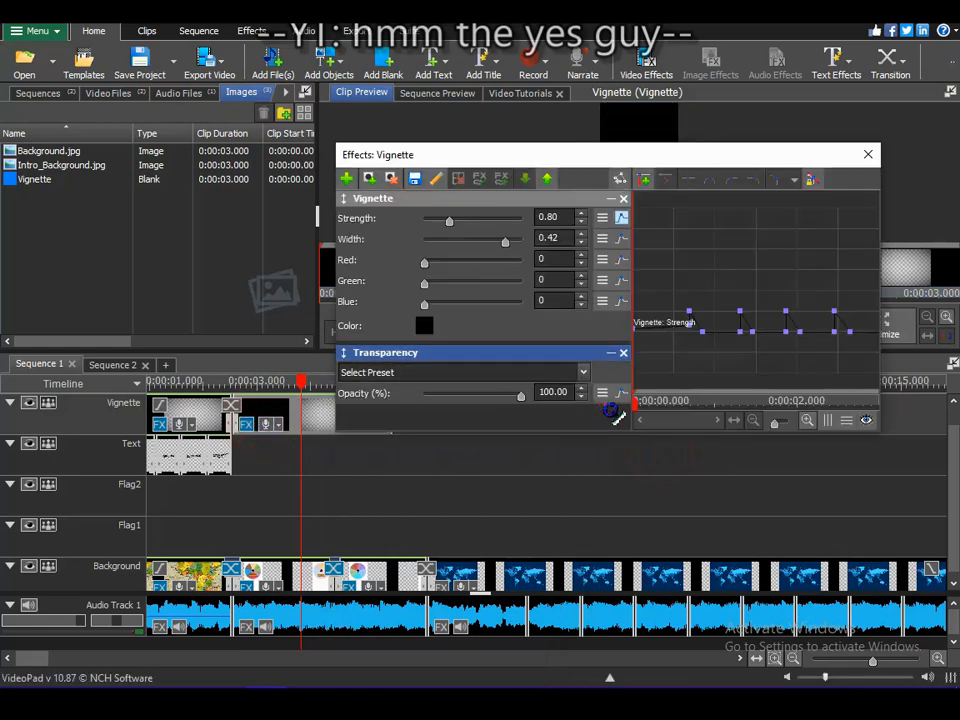
right_click(603, 398)
click(666, 399)
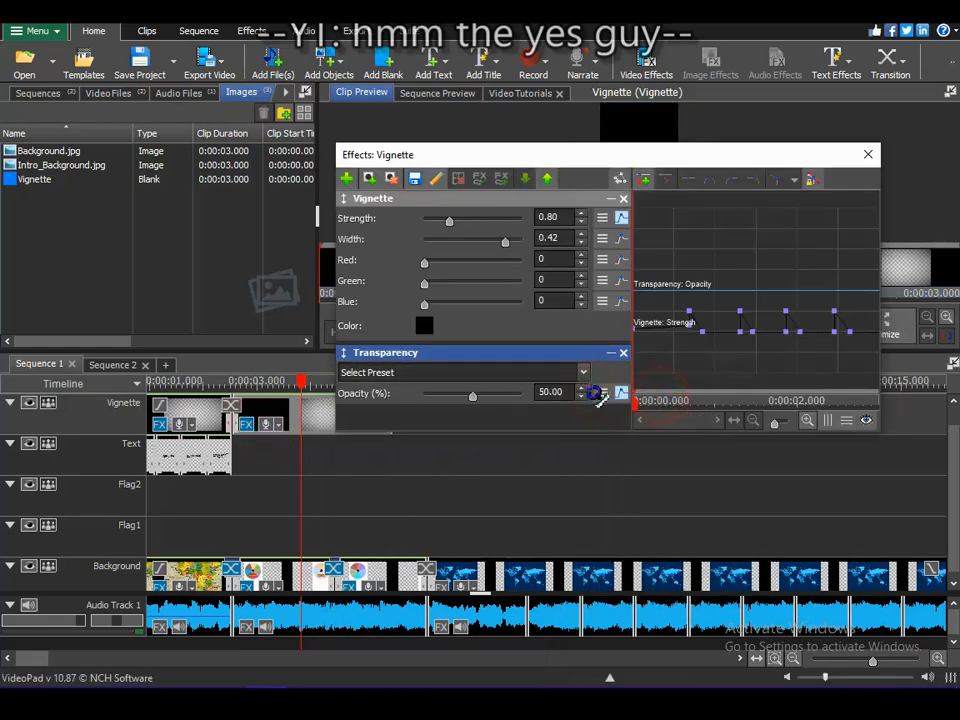
drag(472, 397, 420, 425)
right_click(611, 221)
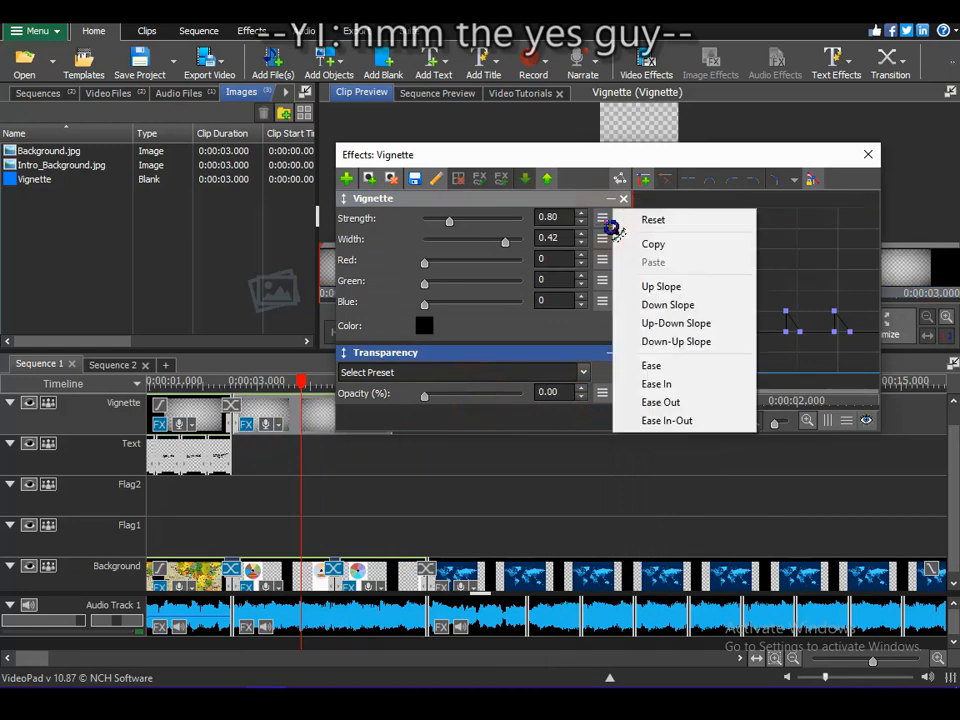
click(636, 216)
Keyframe the Vignette strength so it pulses in smooth, rounded waves along the wheel section.
click(622, 393)
click(645, 180)
drag(635, 403, 879, 403)
click(645, 180)
drag(674, 345, 776, 311)
drag(808, 316, 808, 346)
drag(776, 311, 715, 340)
mouse_move(808, 346)
mouse_down()
mouse_move(797, 345)
mouse_move(858, 314)
mouse_move(811, 345)
mouse_up()
drag(766, 311, 776, 311)
drag(725, 342, 732, 340)
drag(690, 311, 840, 328)
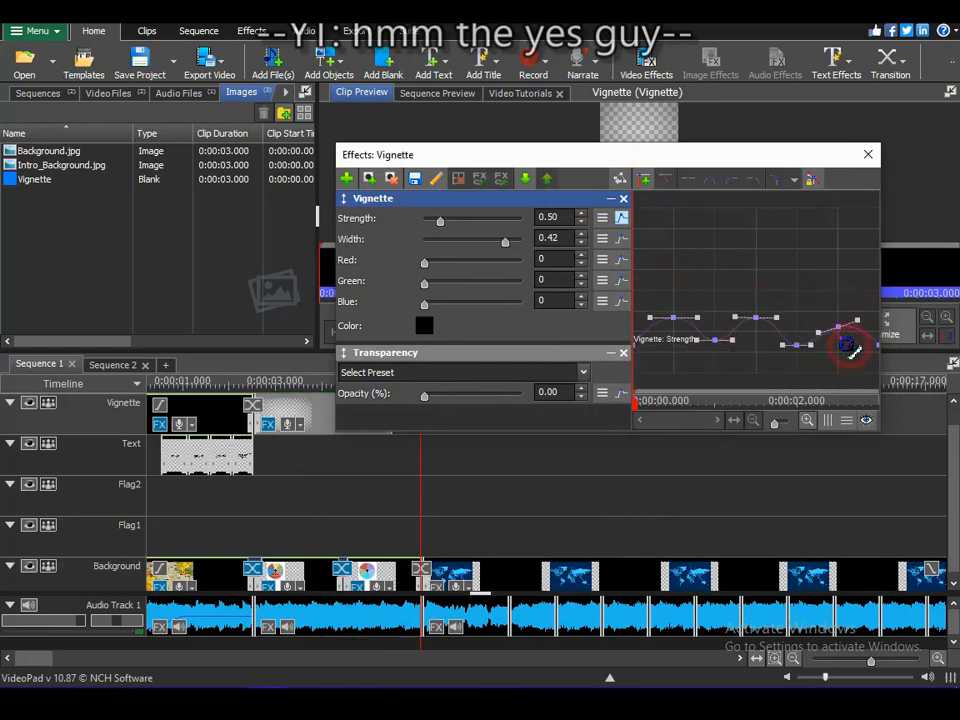
Close the vignette's effects and play back the wheel section to check the pulsing vignette.
click(868, 154)
click(410, 336)
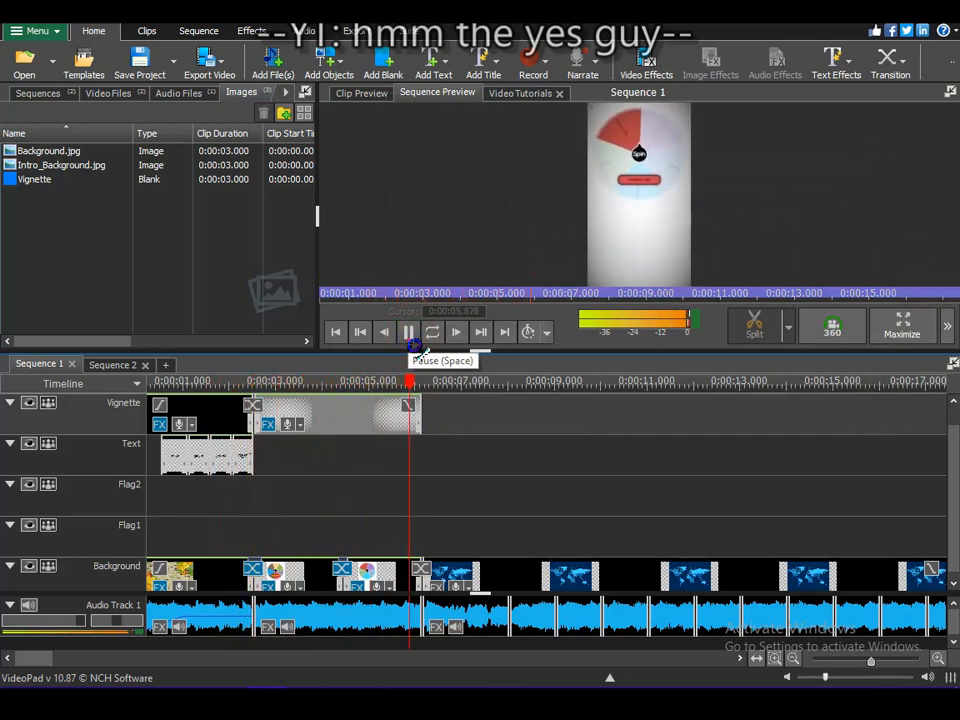
click(411, 338)
Add a Slide transition between the second wheel clip and the Background image, previous clip ending at Bottom and next clip starting at Top.
scroll(422, 567, up, 2)
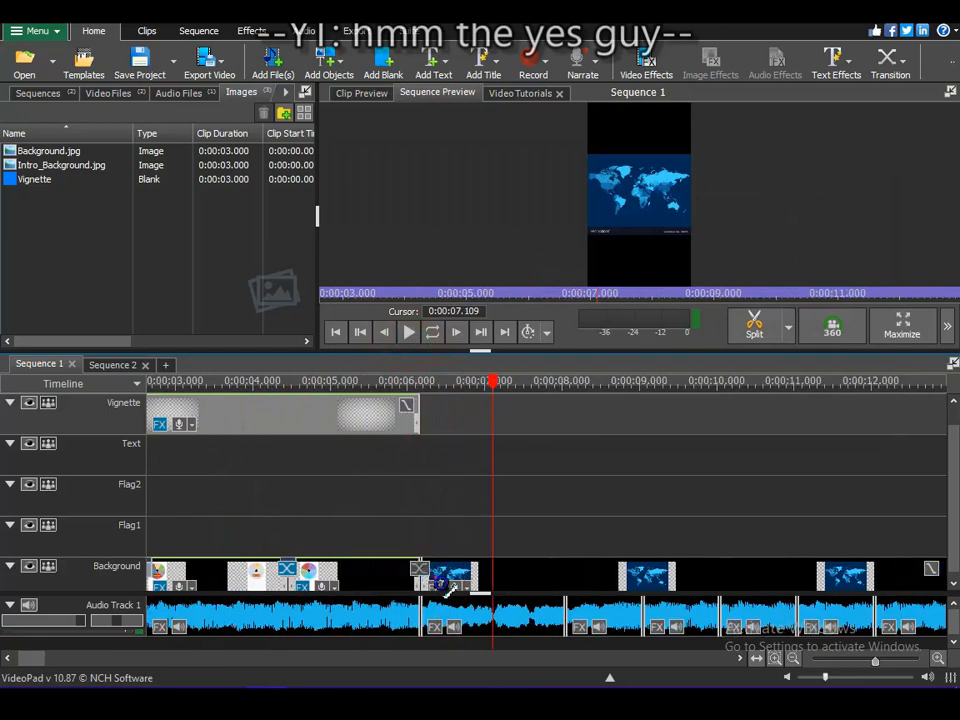
click(422, 567)
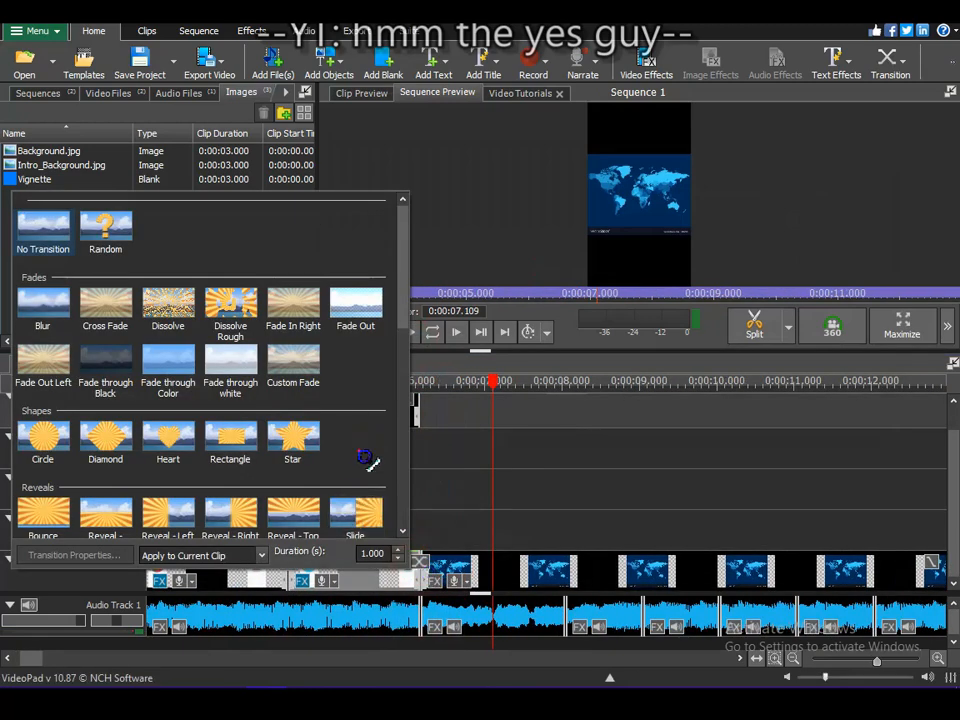
click(364, 516)
click(456, 268)
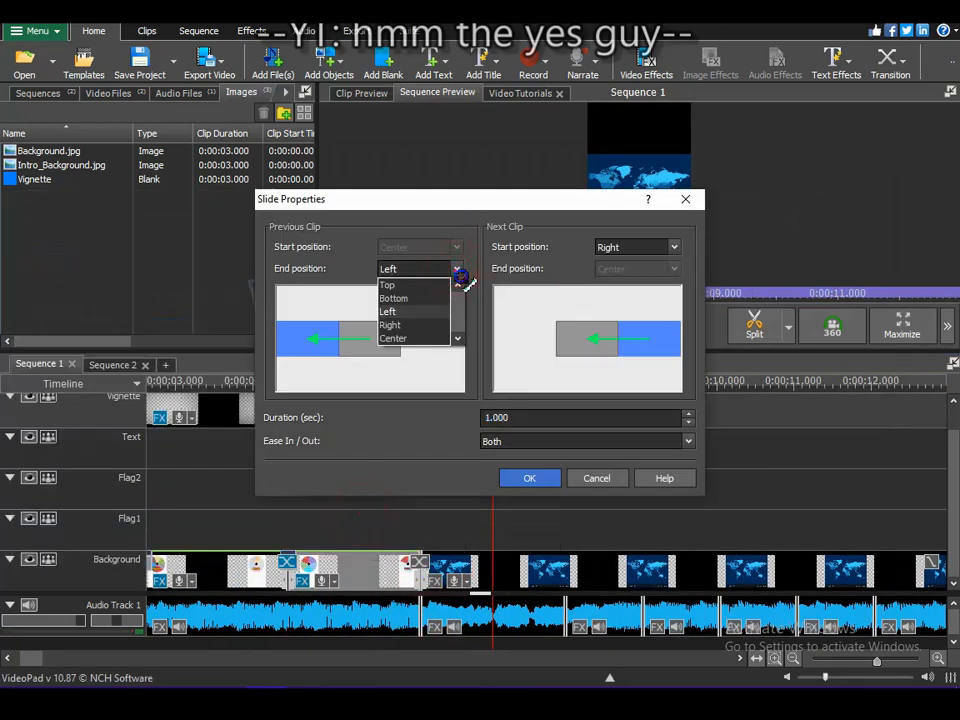
click(415, 296)
click(655, 245)
click(643, 264)
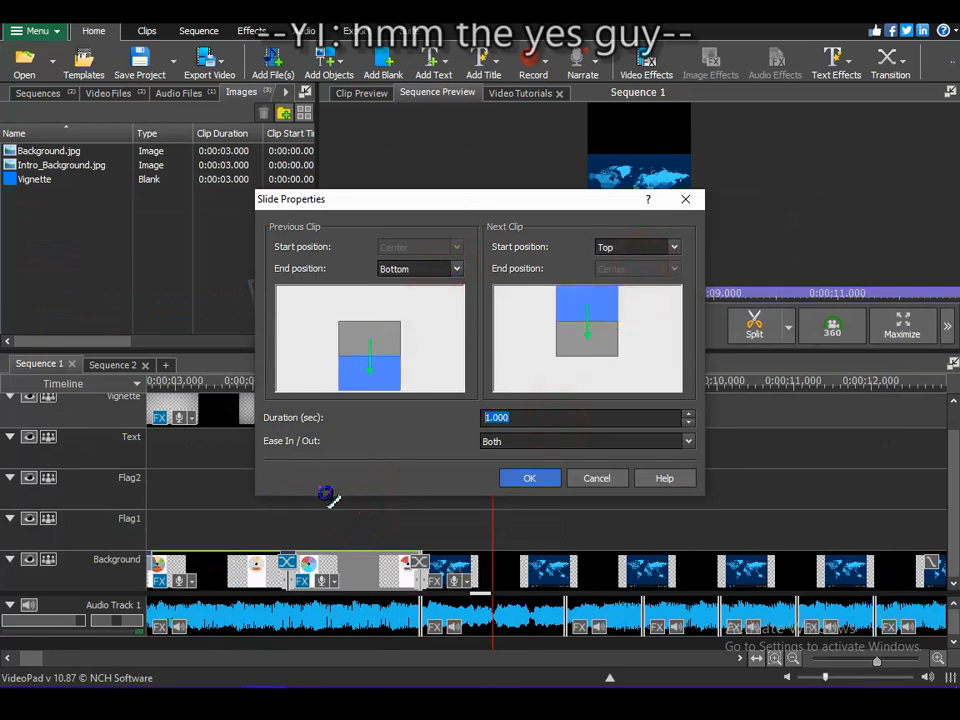
click(556, 480)
Add a Motion effect to the Background image clip with scale 3.00, horizontal -2.00 and vertical 12.00.
click(503, 366)
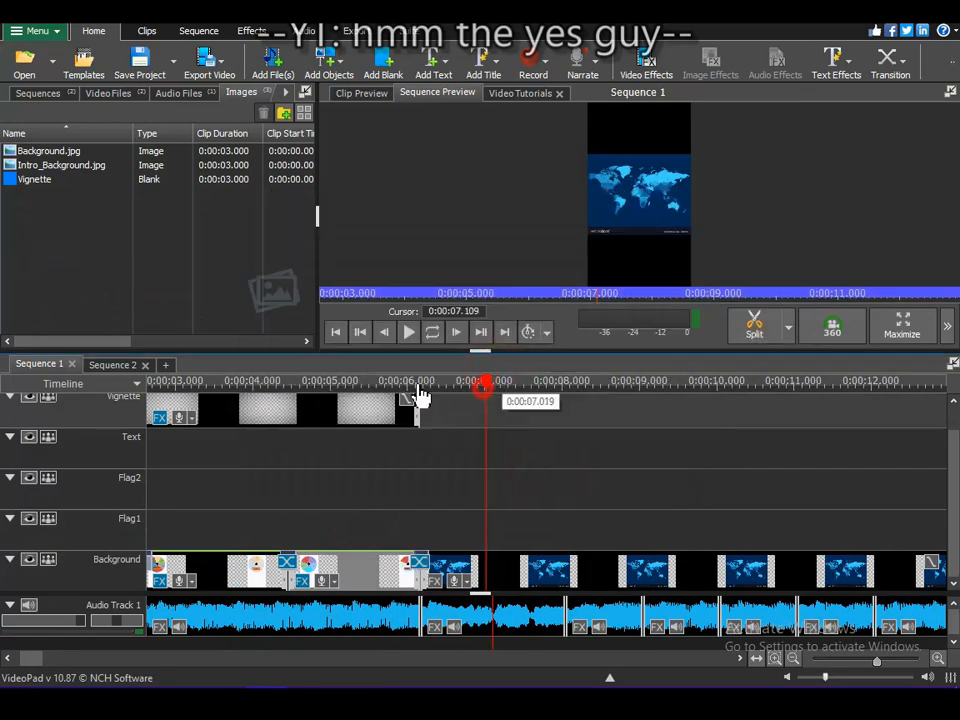
drag(490, 391, 465, 391)
click(435, 580)
click(570, 436)
drag(511, 487, 580, 487)
drag(652, 364, 606, 325)
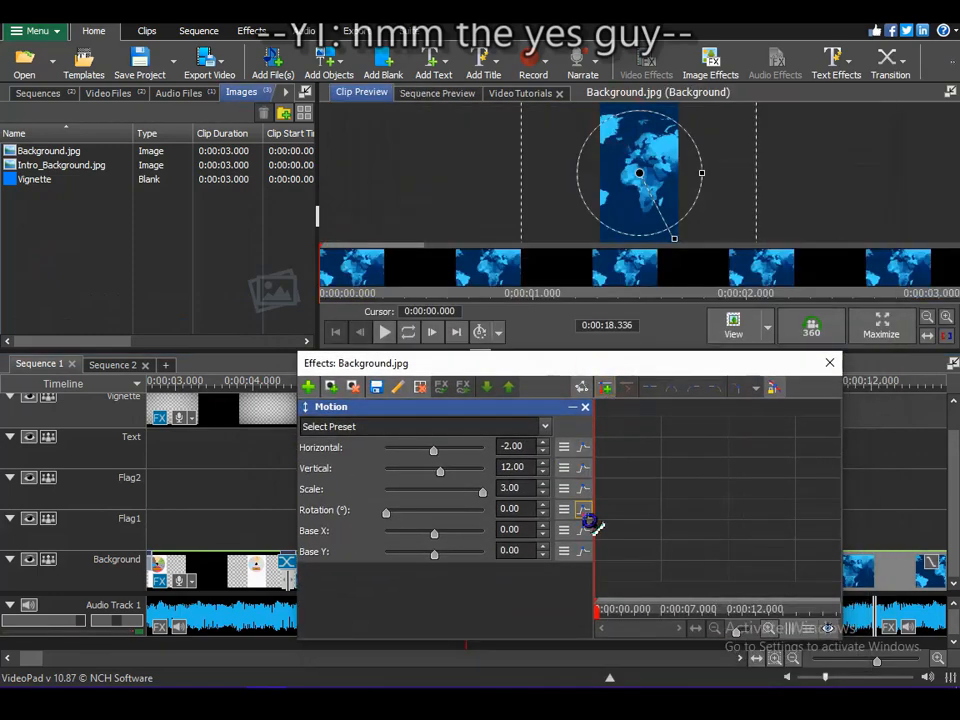
Keyframe the Background clip's vertical motion to rise quickly at the start and settle by about 2 s.
drag(591, 366, 580, 324)
drag(402, 425, 411, 425)
drag(569, 566, 581, 566)
drag(411, 425, 392, 425)
drag(581, 566, 558, 566)
drag(402, 425, 392, 425)
drag(558, 566, 564, 570)
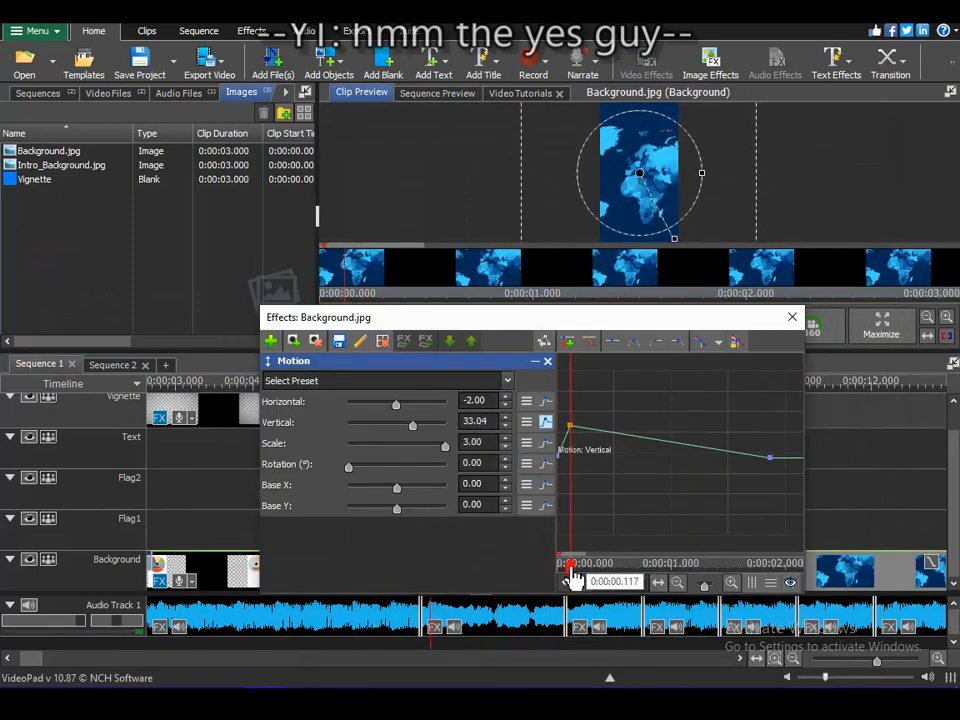
drag(570, 579, 649, 574)
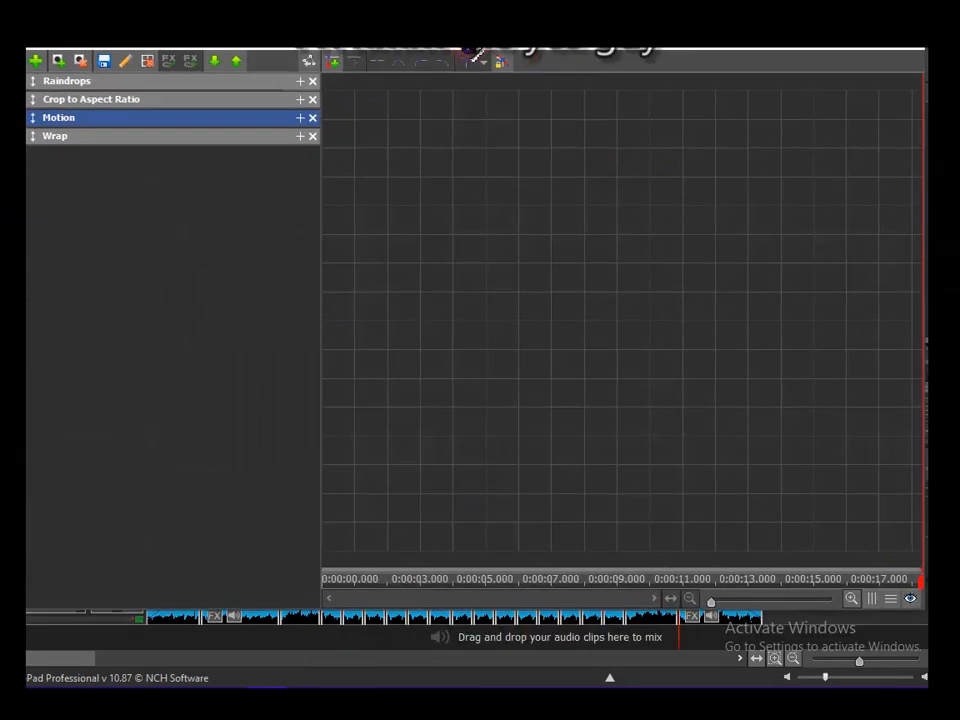
Look over the Background clip's effect stack of Raindrops, Crop to Aspect Ratio, Motion and Wrap.
click(229, 136)
click(240, 117)
click(244, 99)
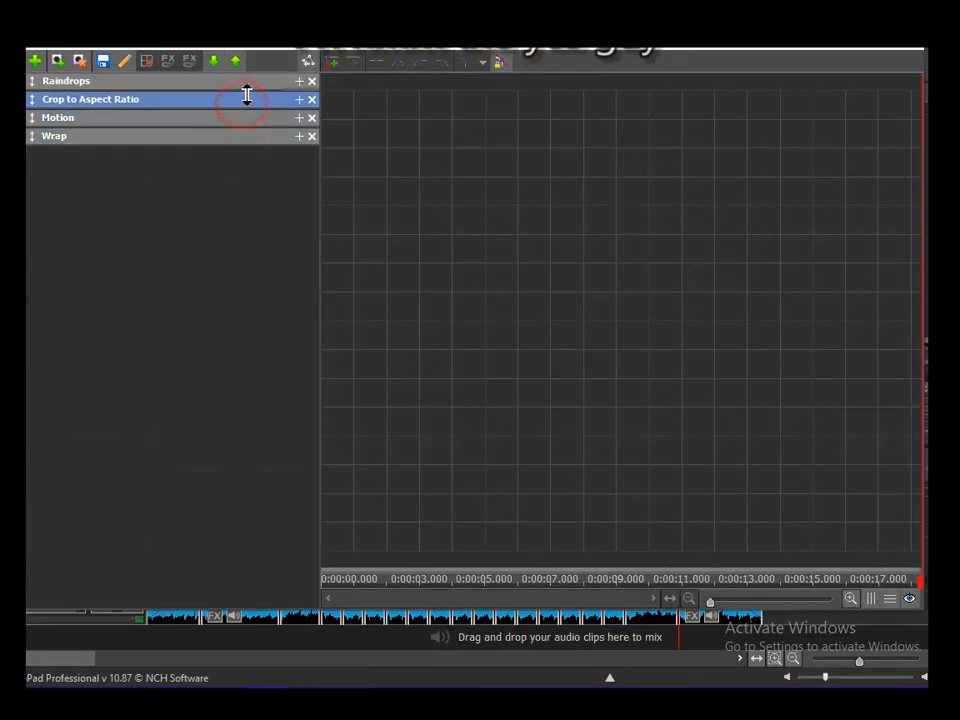
click(249, 82)
shift+click(249, 99)
Examine the Wrap effect's vertical animation curve over the first 2 seconds of the Background clip.
click(299, 136)
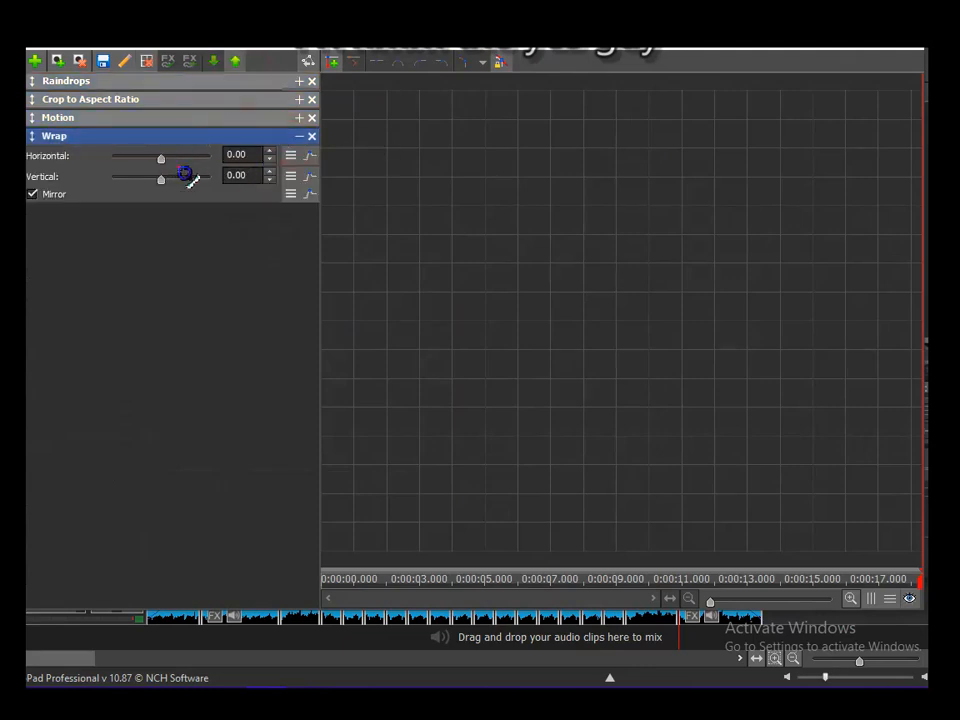
click(310, 177)
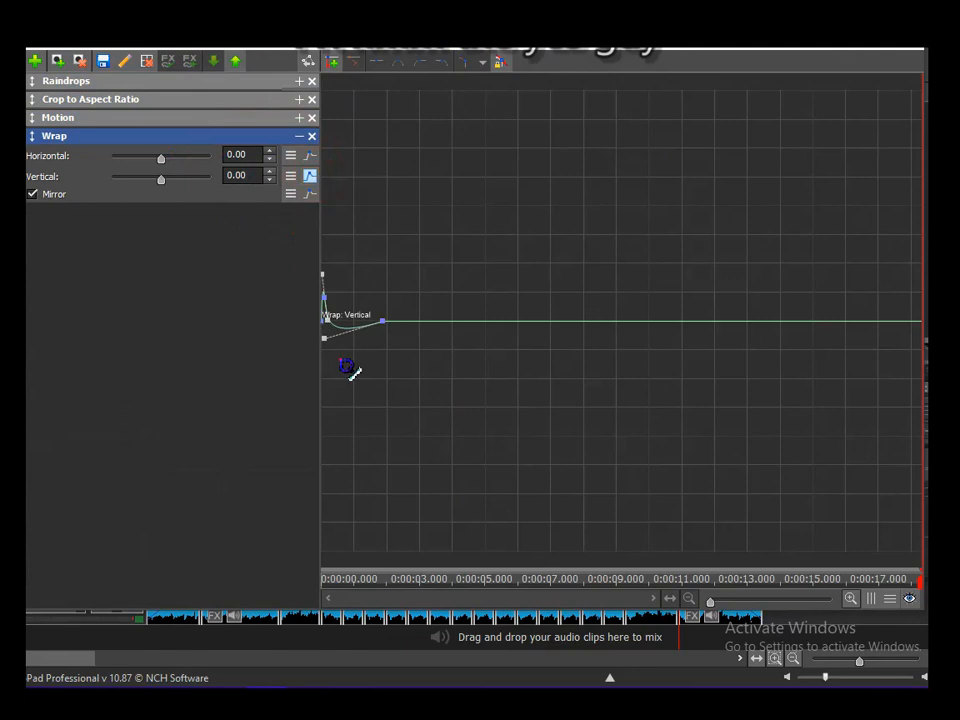
drag(425, 581, 327, 579)
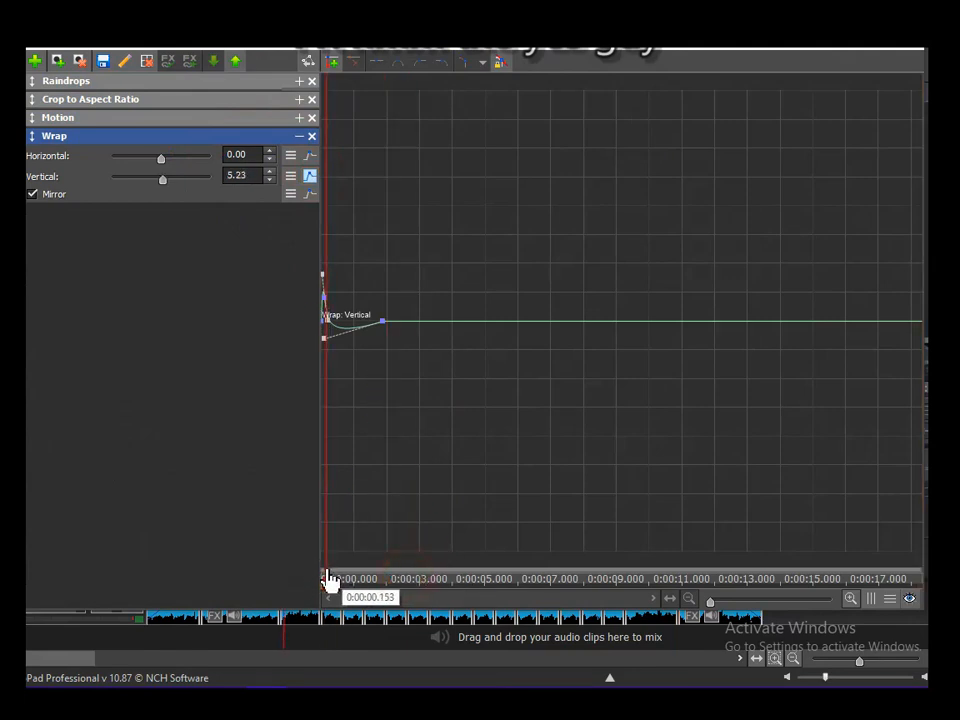
scroll(342, 452, up, 4)
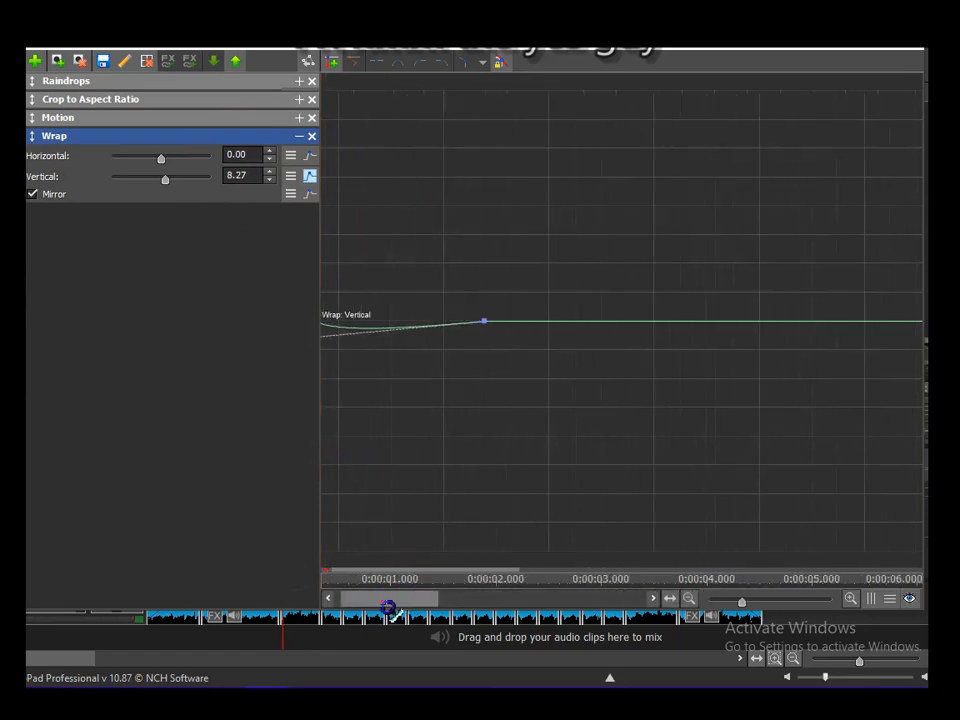
drag(383, 600, 302, 568)
scroll(420, 597, up, 1)
drag(417, 598, 576, 580)
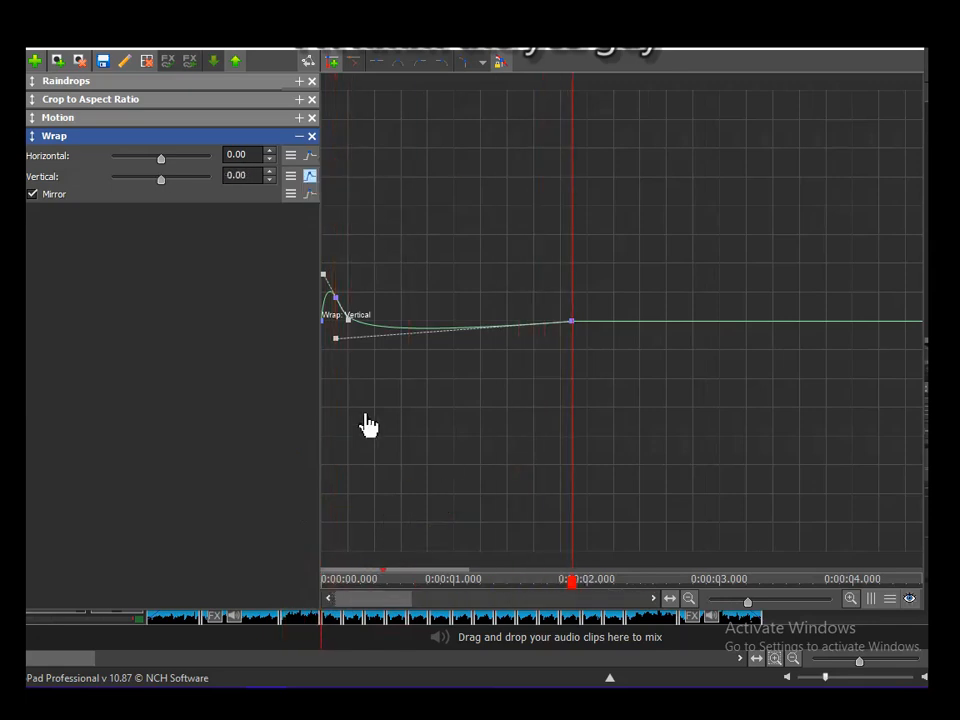
scroll(395, 445, down, 3)
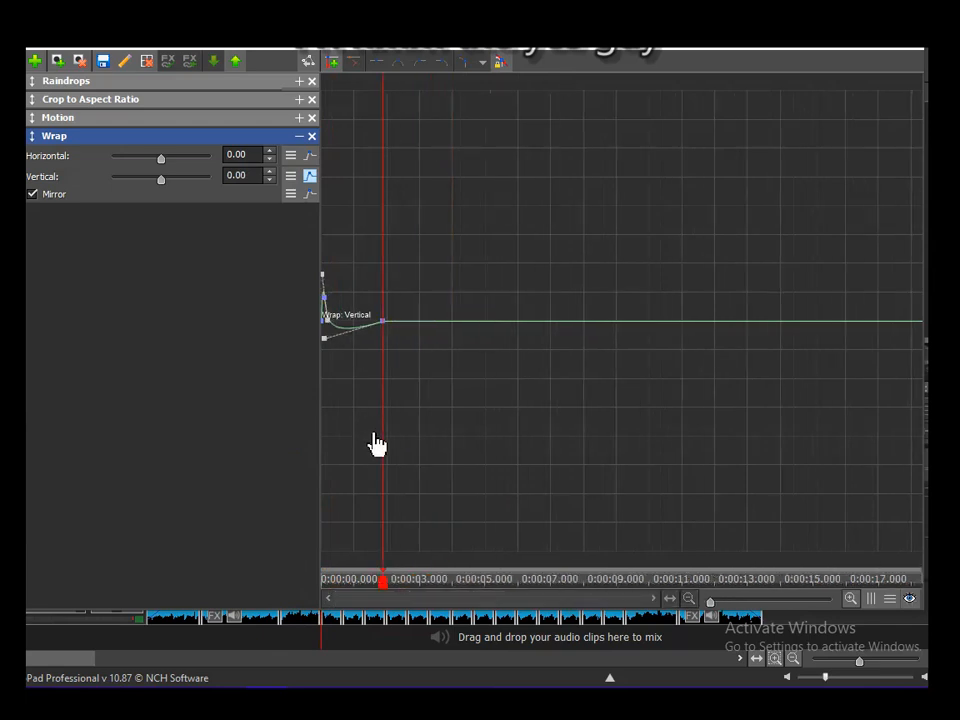
Examine the Motion effect's scale curve, scrubbing through its keyframes along the whole Background clip.
click(310, 175)
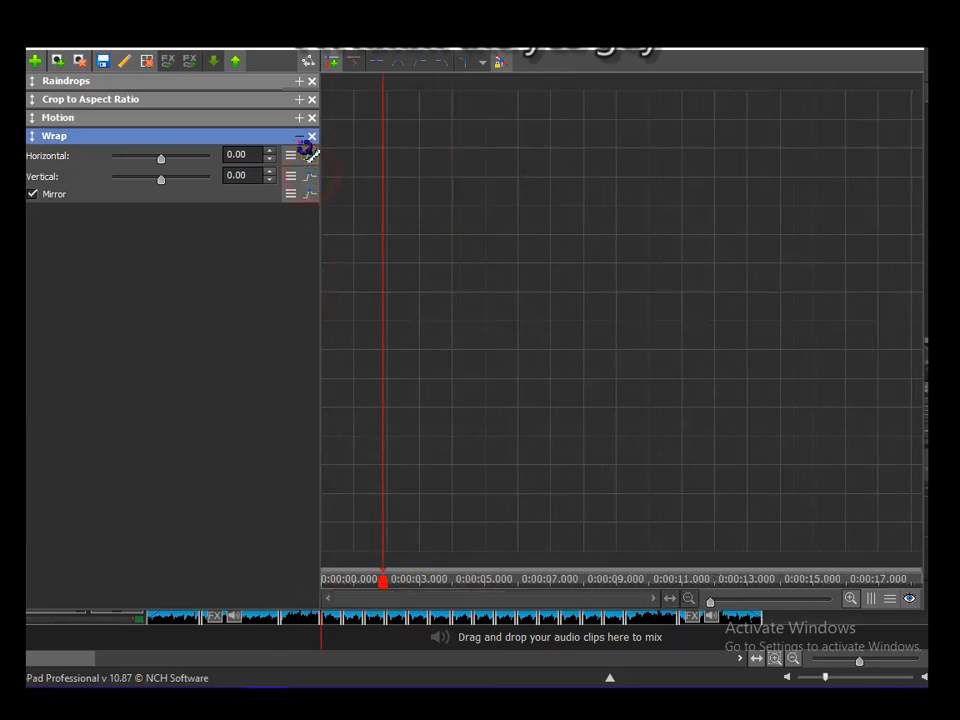
click(299, 136)
click(303, 125)
click(301, 120)
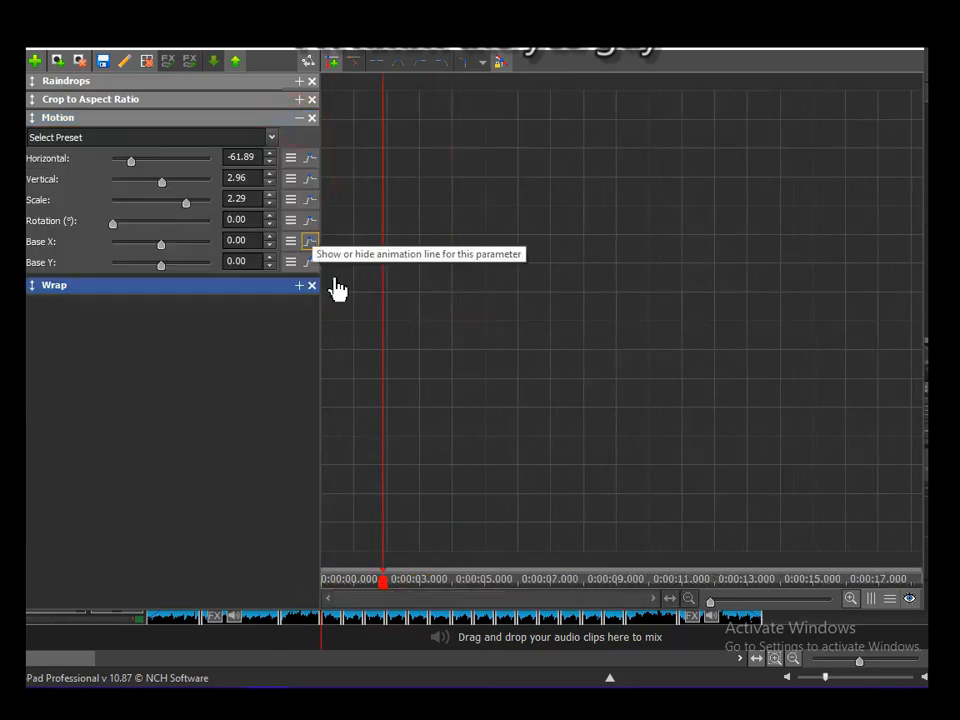
click(311, 262)
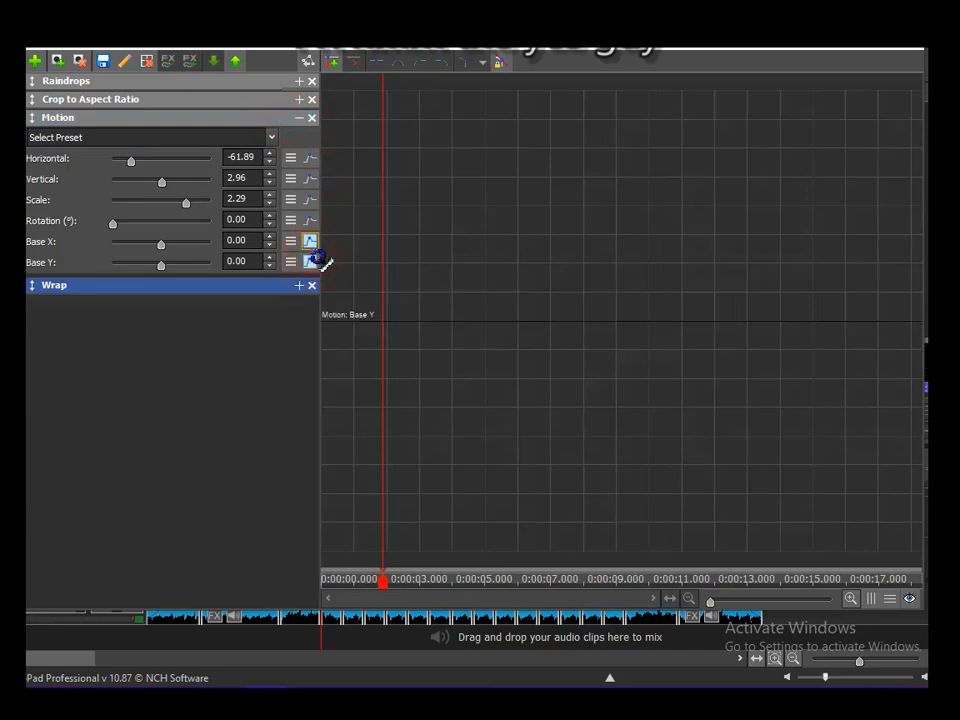
click(311, 263)
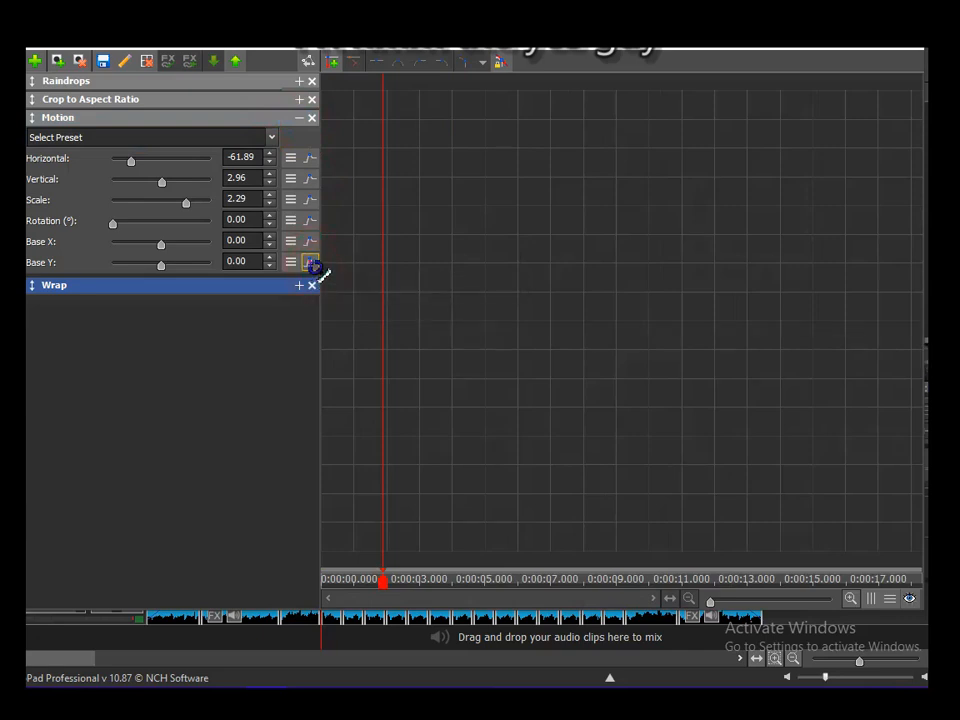
click(310, 200)
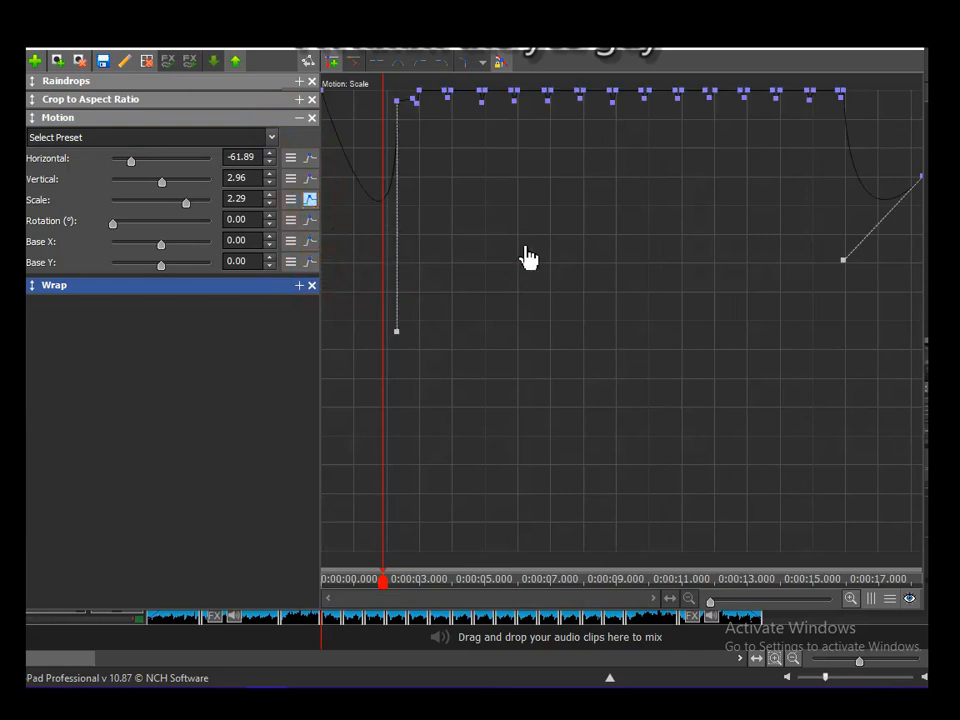
click(202, 117)
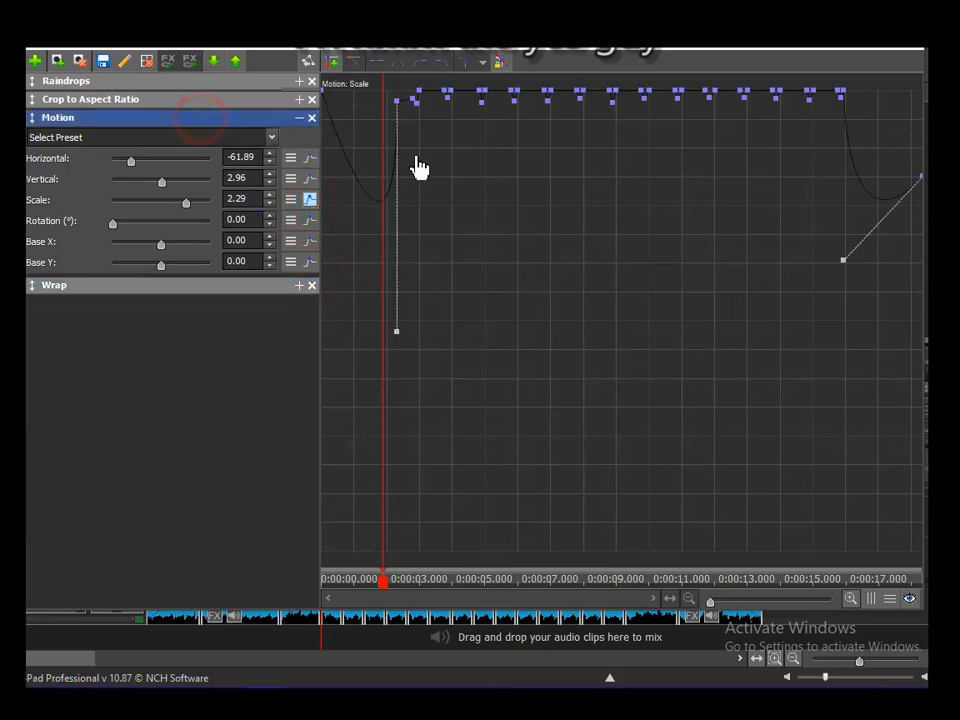
mouse_move(381, 580)
mouse_down()
mouse_move(280, 580)
mouse_move(400, 580)
mouse_up()
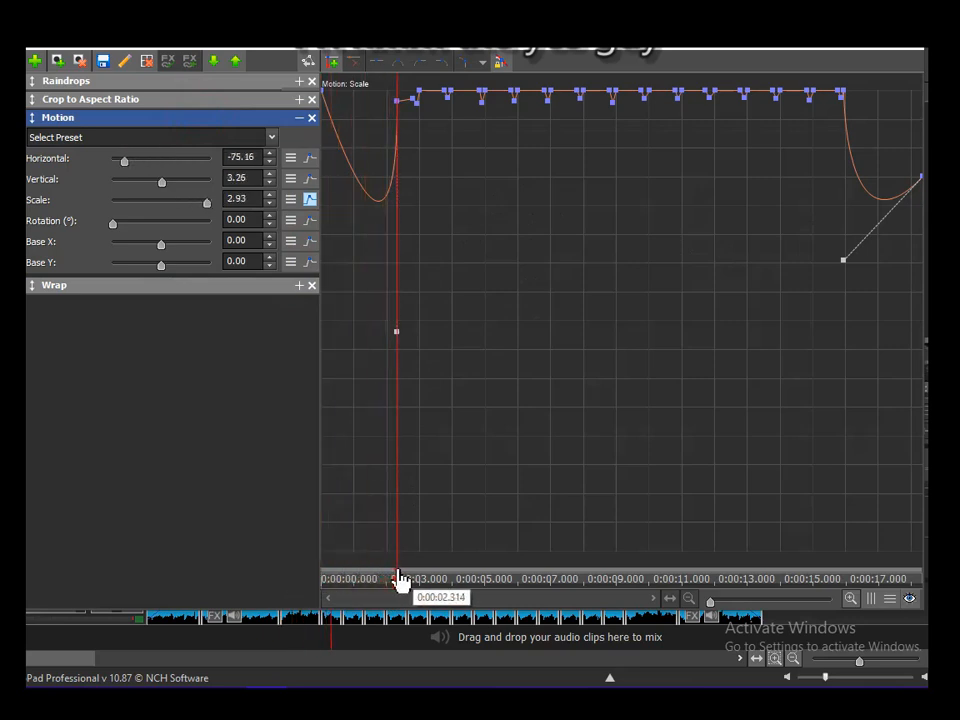
drag(399, 580, 924, 537)
drag(865, 527, 396, 508)
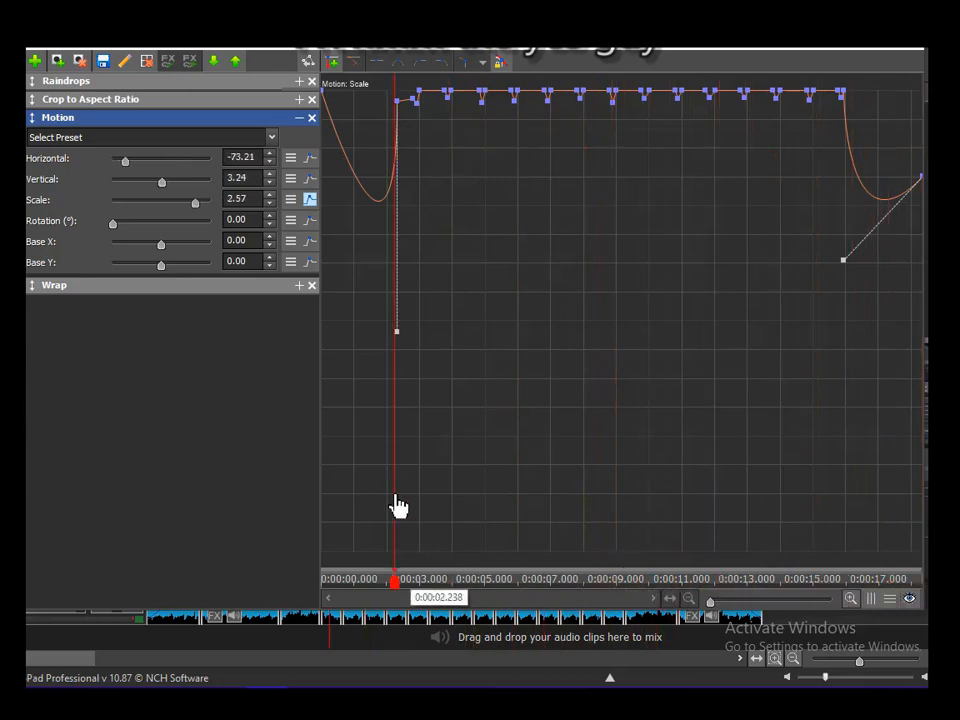
Examine the Motion effect's vertical and horizontal animation curves by scrubbing along the Background clip.
click(311, 199)
click(311, 179)
drag(417, 598, 268, 440)
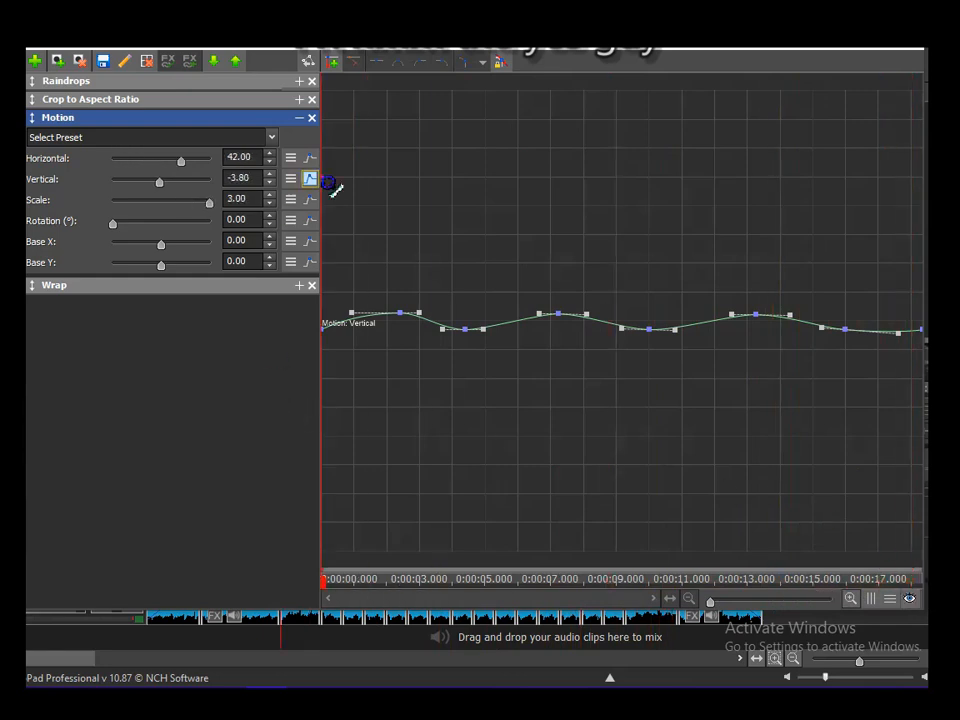
click(311, 158)
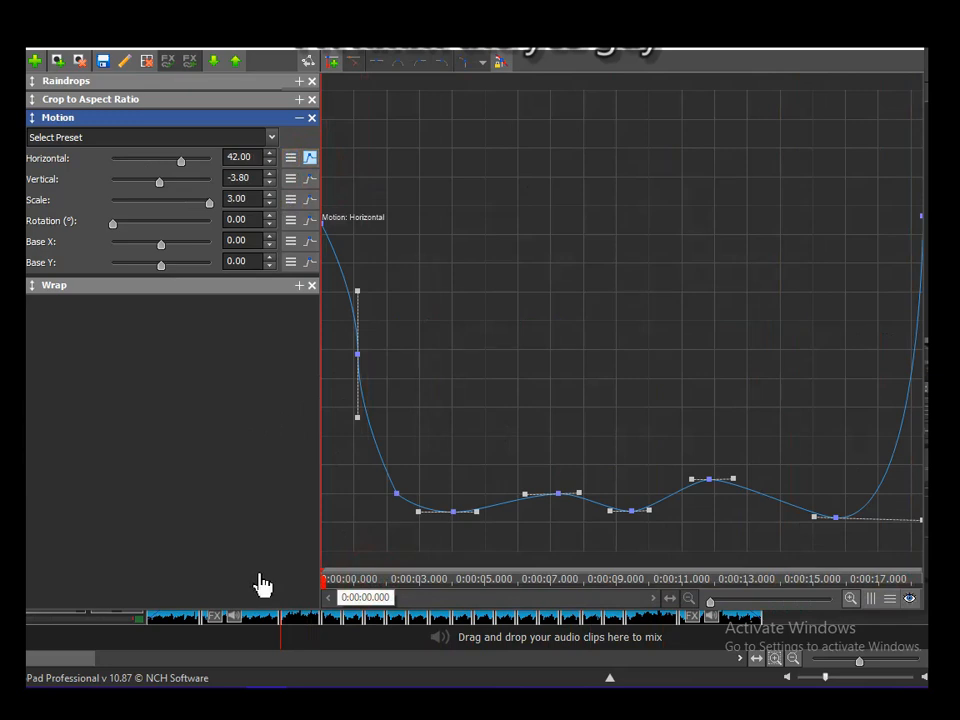
drag(323, 580, 668, 520)
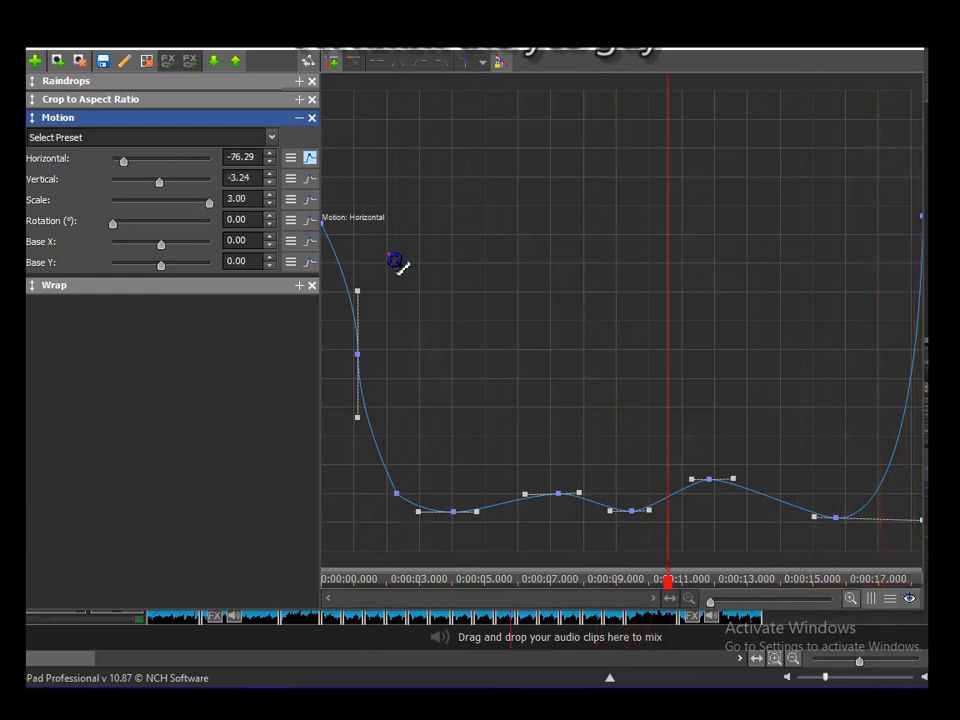
Check the aspect ratio option of the Background clip's Crop to Aspect Ratio effect.
click(310, 158)
click(306, 120)
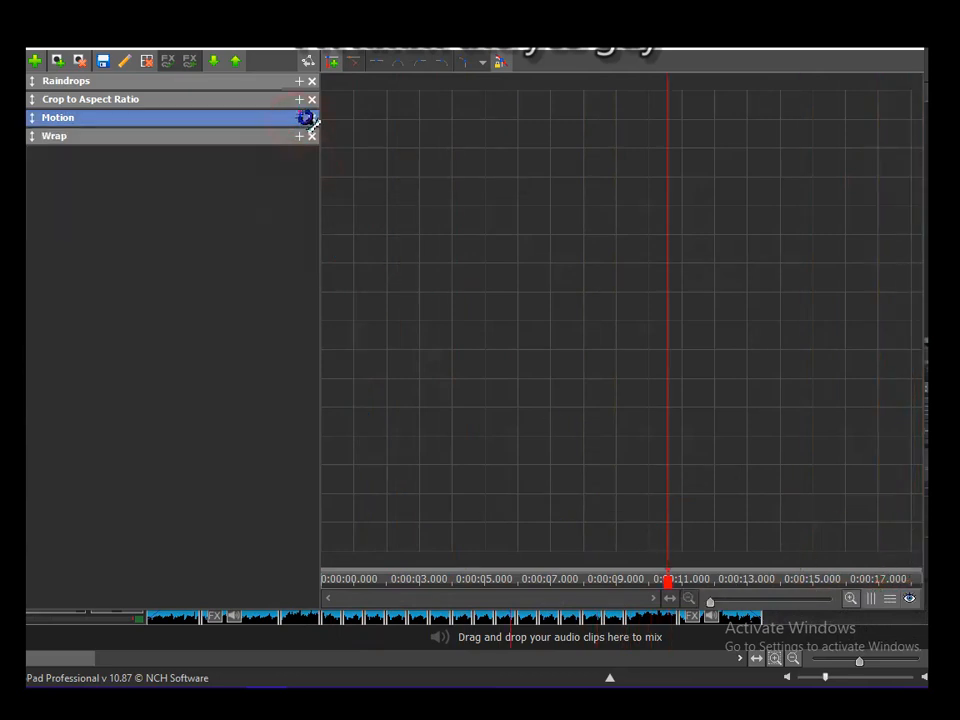
click(304, 101)
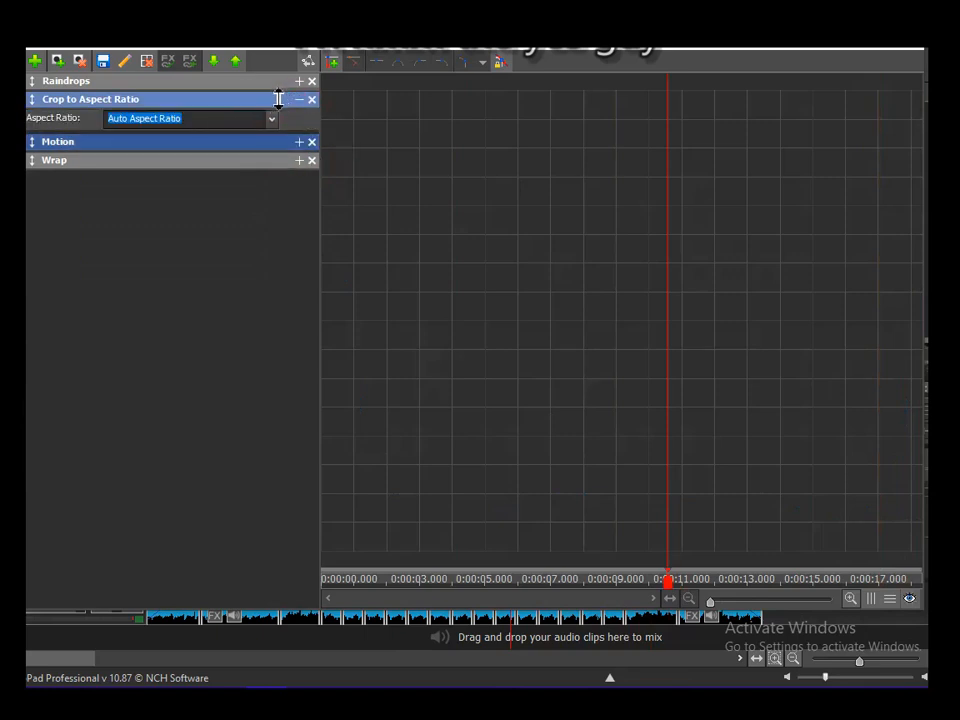
click(269, 99)
click(300, 99)
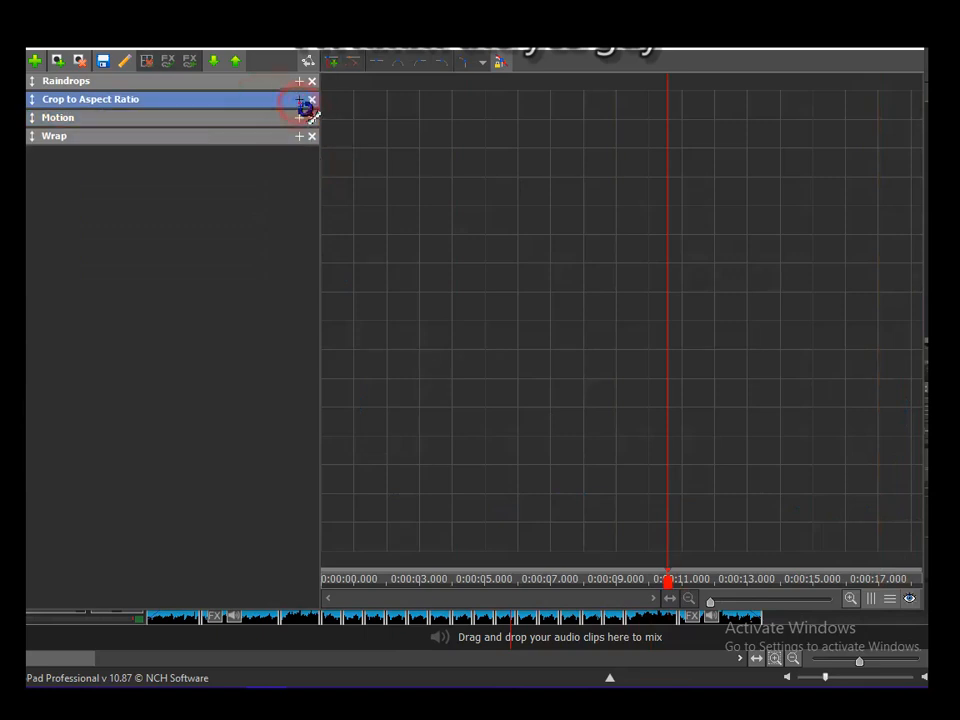
Examine the Raindrops effect's Enable and Intensity curves around the start of the Background clip.
click(300, 81)
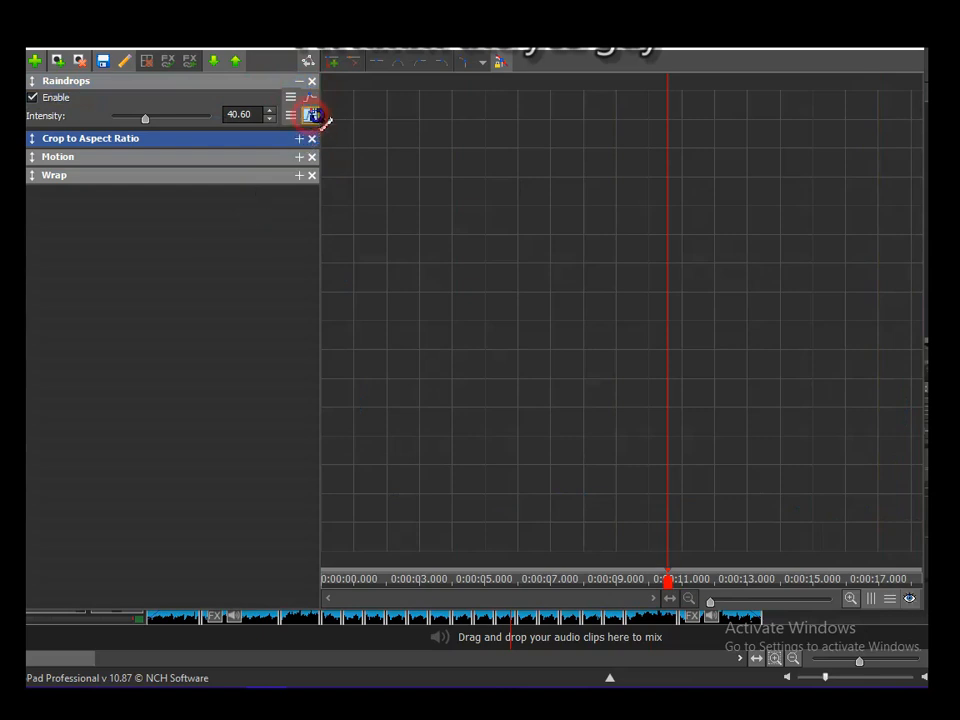
click(312, 117)
click(312, 100)
click(312, 101)
click(311, 99)
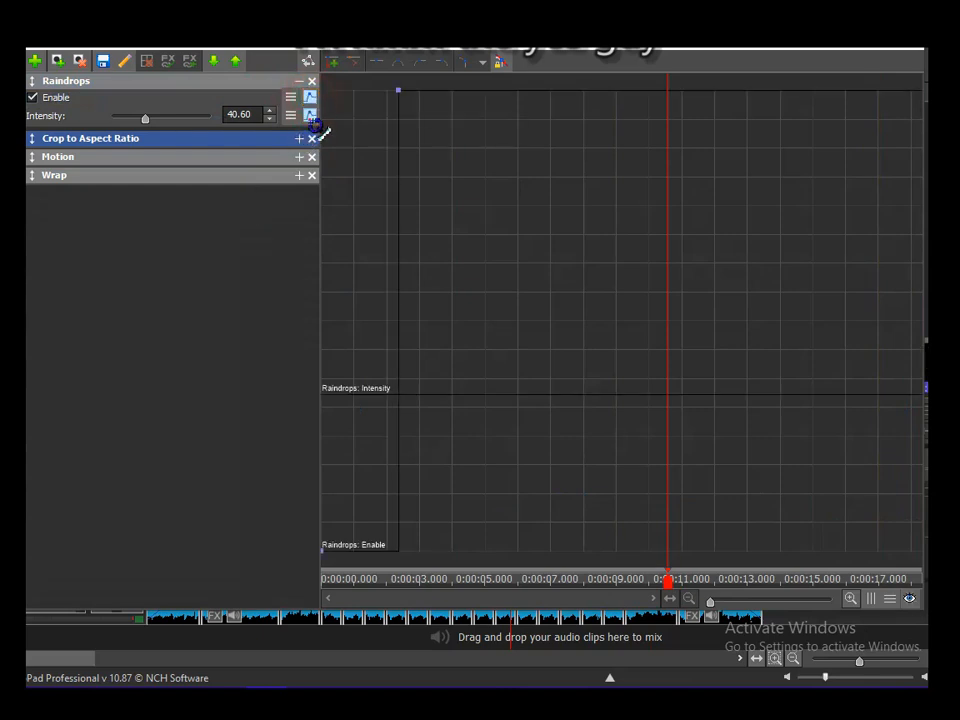
drag(425, 582, 314, 575)
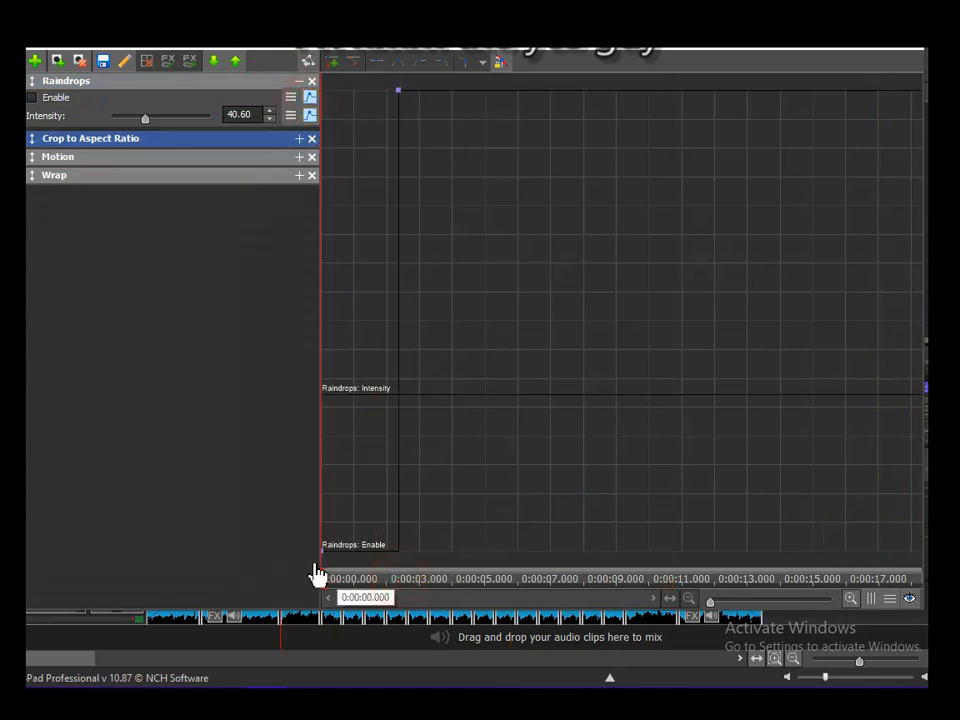
click(311, 116)
drag(367, 582, 200, 520)
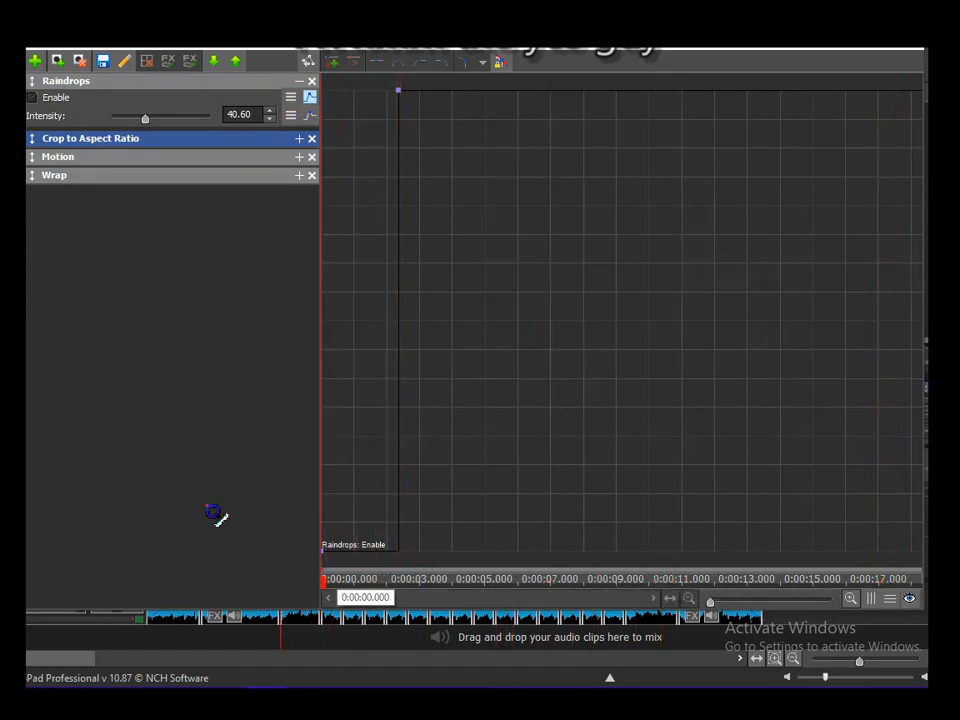
Close the Background clip's effects and play the sequence to watch the flag comparison section.
click(299, 83)
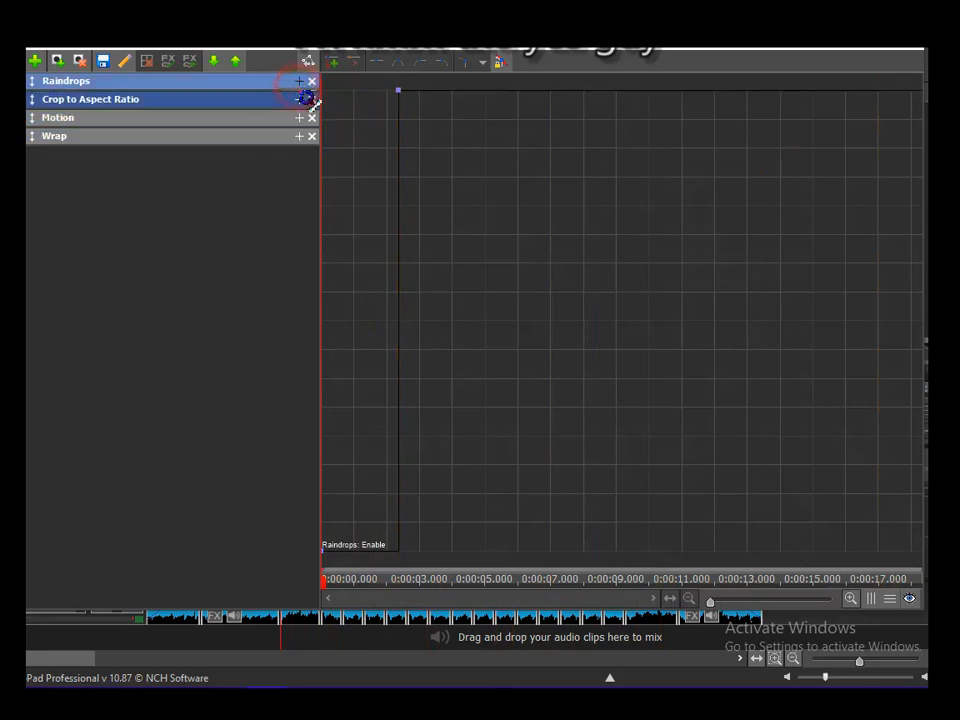
click(919, 51)
click(477, 443)
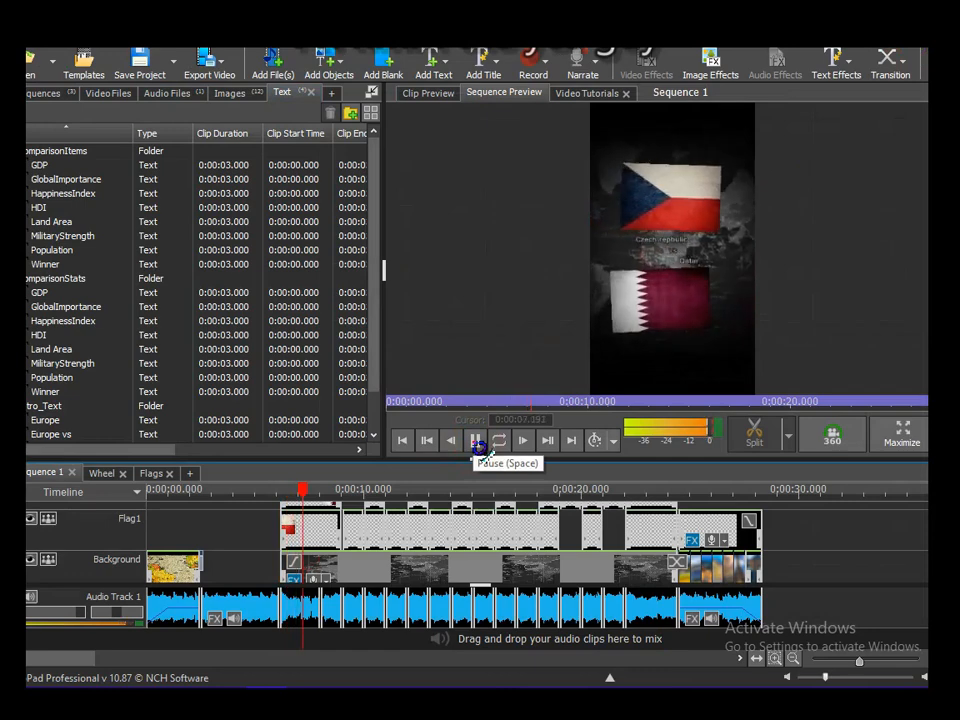
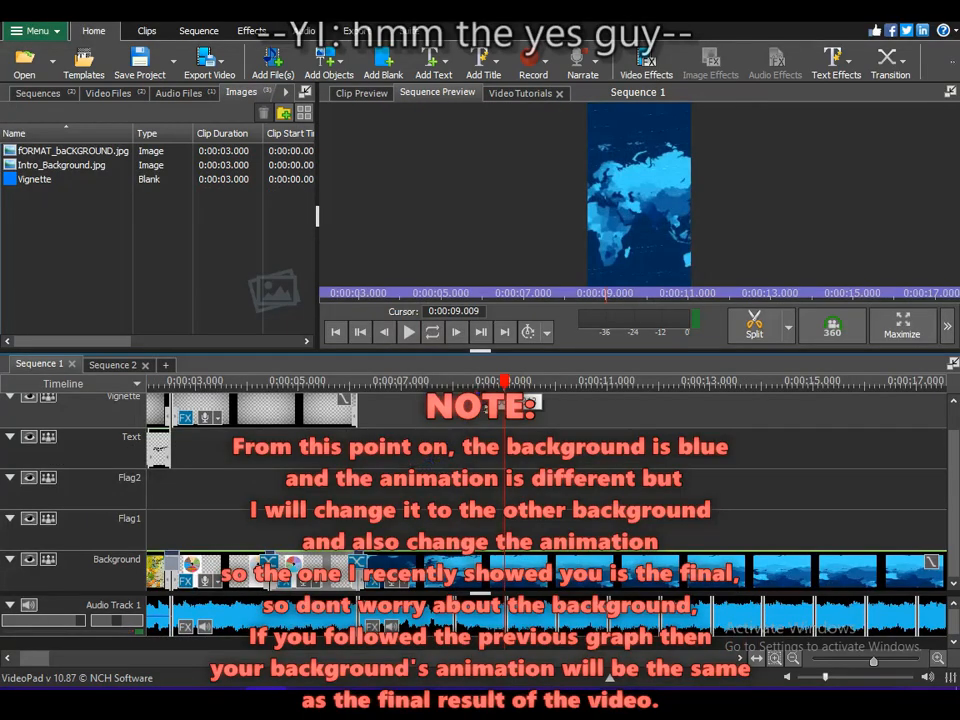
Add the Vignette blank clip after the existing clips on the Vignette track and extend it past the end of the map background.
scroll(502, 440, down, 4)
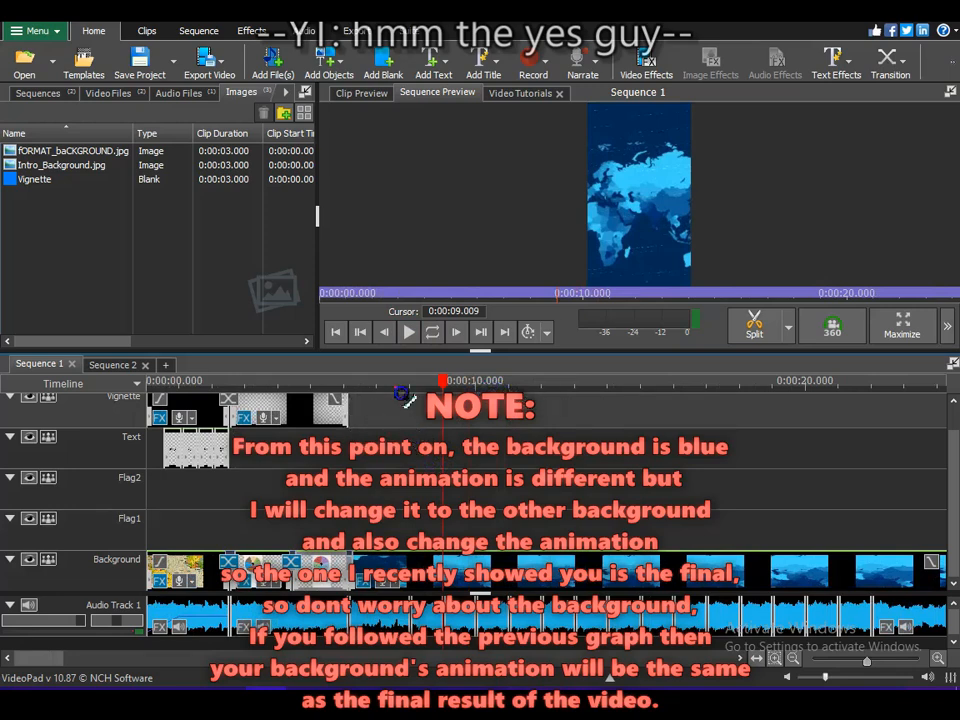
drag(34, 179, 438, 448)
scroll(456, 451, down, 4)
drag(336, 388, 318, 388)
drag(339, 441, 745, 472)
Copy the effects of the preceding Vignette clip and paste them onto the long new Vignette clip.
right_click(268, 435)
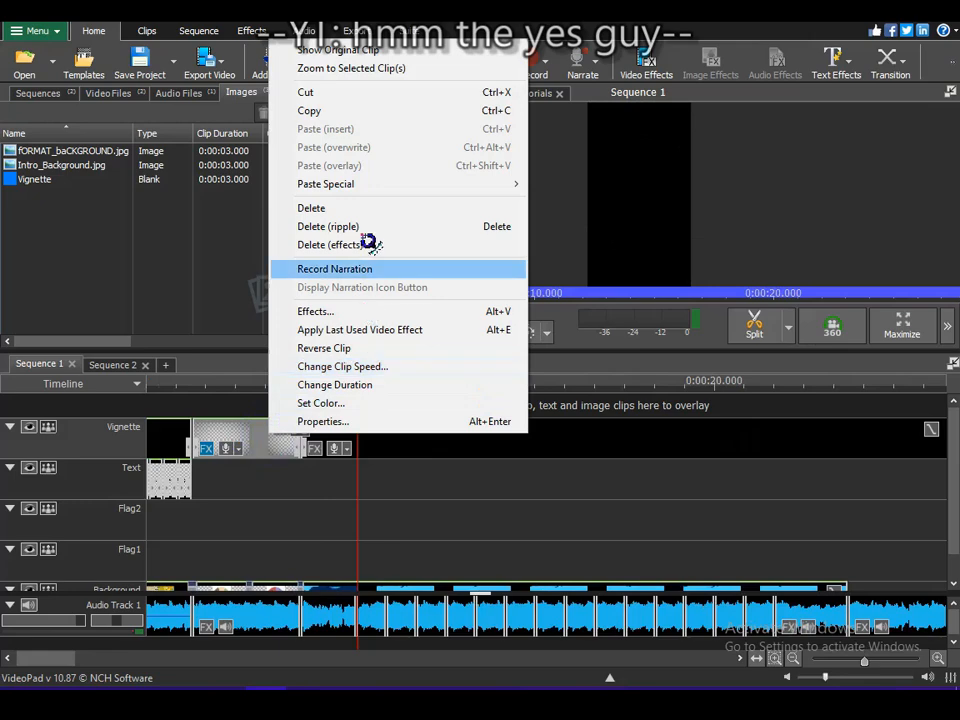
click(364, 112)
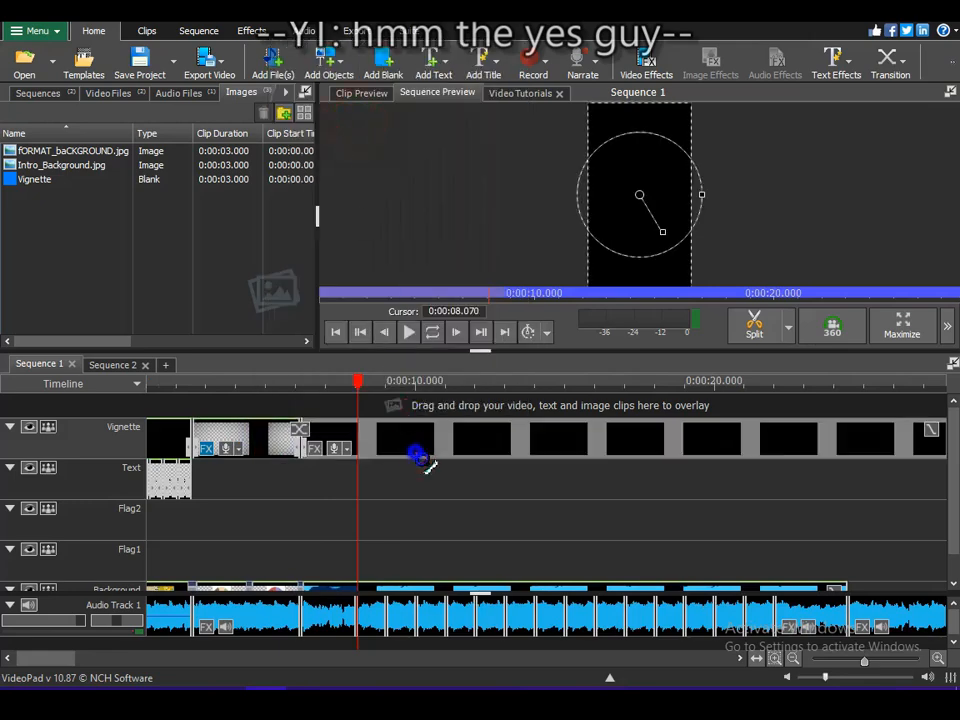
right_click(417, 437)
mouse_move(508, 205)
click(684, 218)
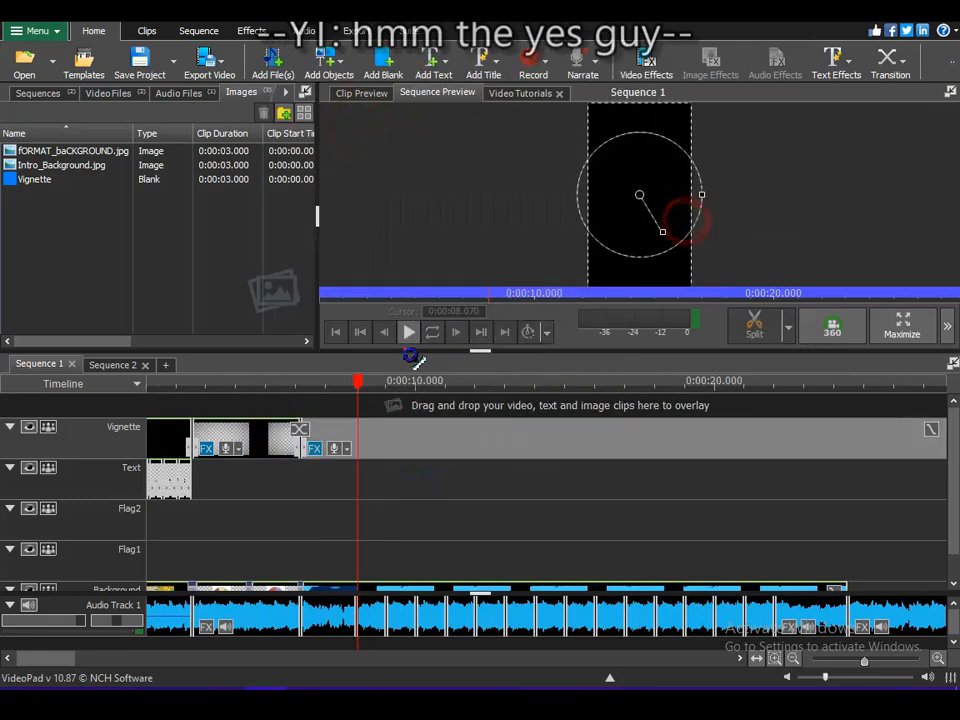
Open the long Vignette clip's effects, reposition keyframes on the Strength curve and delete an unneeded one.
click(248, 383)
click(314, 448)
drag(798, 404, 752, 409)
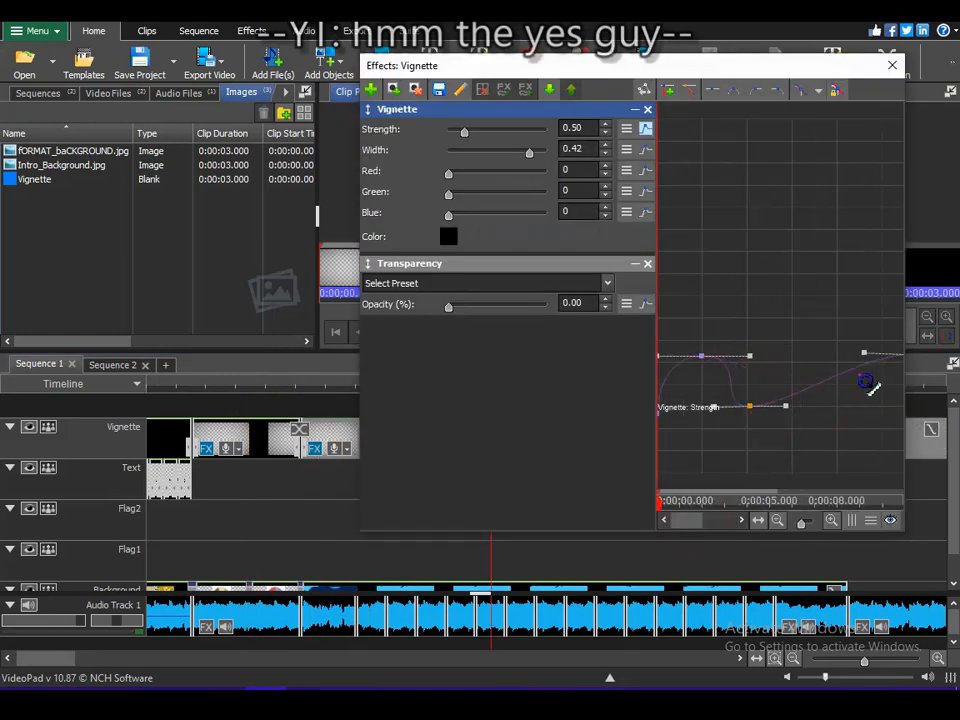
scroll(754, 414, down, 2)
drag(783, 356, 722, 364)
key(Delete)
Shape the Vignette Strength curve into smooth alternating rises and dips along the long clip.
scroll(690, 416, up, 2)
drag(703, 412, 748, 407)
scroll(766, 375, down, 1)
scroll(766, 375, up, 1)
drag(683, 521, 706, 525)
mouse_move(745, 363)
mouse_down()
mouse_move(746, 405)
mouse_move(760, 362)
mouse_up()
drag(797, 364, 836, 375)
drag(734, 377, 758, 376)
drag(787, 378, 787, 406)
drag(845, 383, 845, 405)
drag(872, 404, 872, 375)
scroll(845, 400, up, 1)
drag(808, 378, 808, 405)
scroll(900, 424, down, 2)
drag(846, 403, 696, 368)
scroll(890, 428, up, 1)
drag(766, 379, 770, 372)
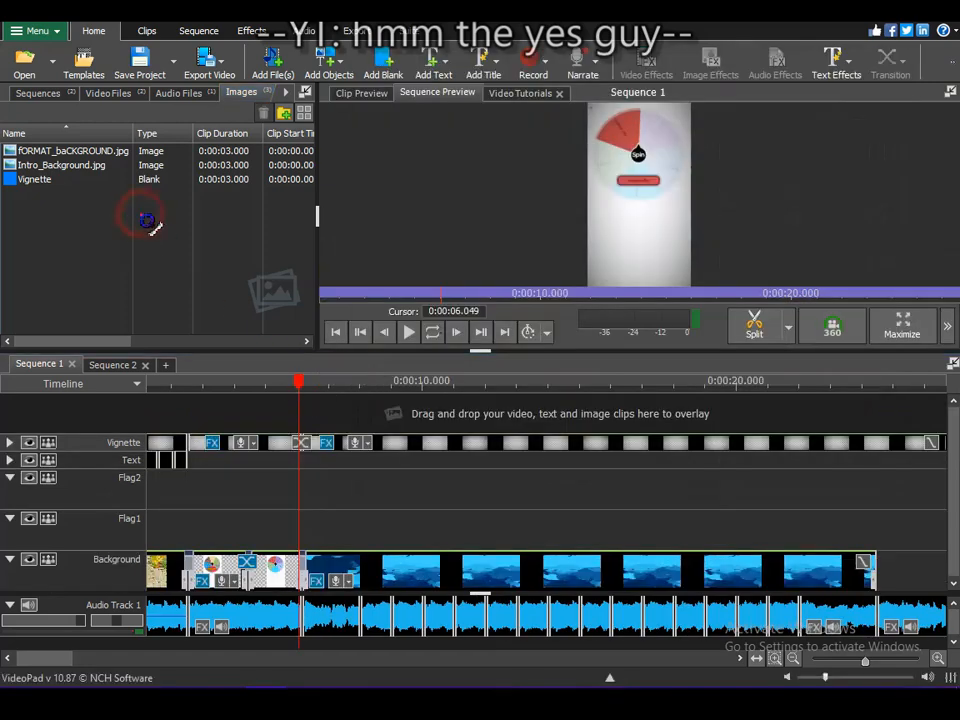
Import the Format_Flag1 image from the YTShort folder into the project.
right_click(148, 222)
click(190, 225)
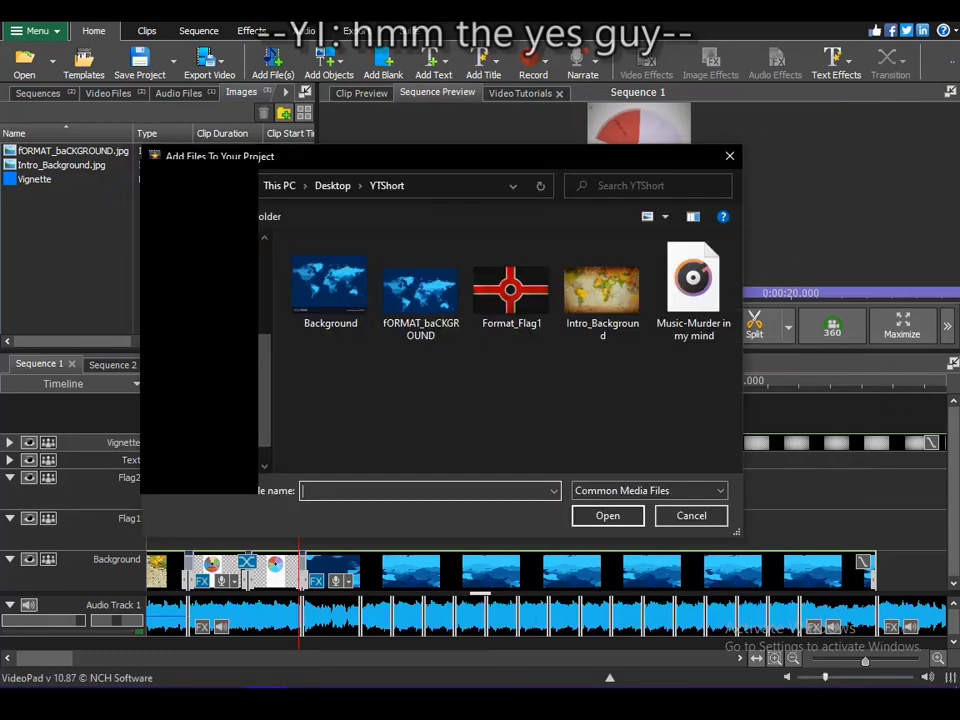
click(535, 318)
click(607, 516)
Place Format_Flag1.png on the Flag1 track where the map background begins and adjust its start to about 0:00:07.078.
drag(300, 388, 255, 382)
scroll(307, 460, up, 2)
scroll(307, 460, up, 1)
drag(98, 168, 313, 523)
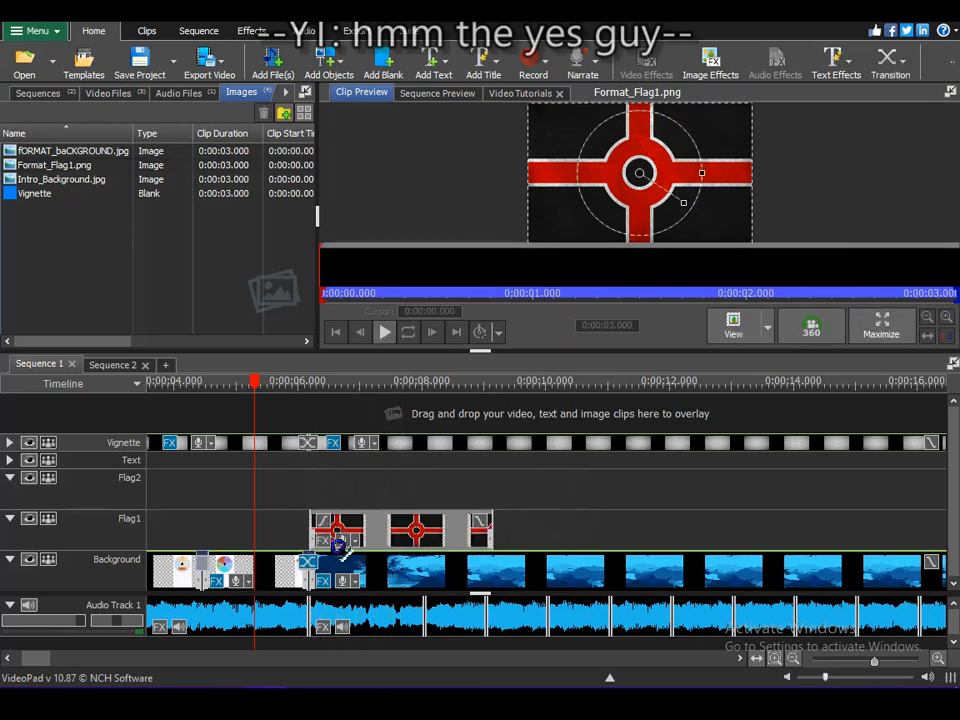
scroll(320, 529, down, 1)
scroll(315, 528, up, 2)
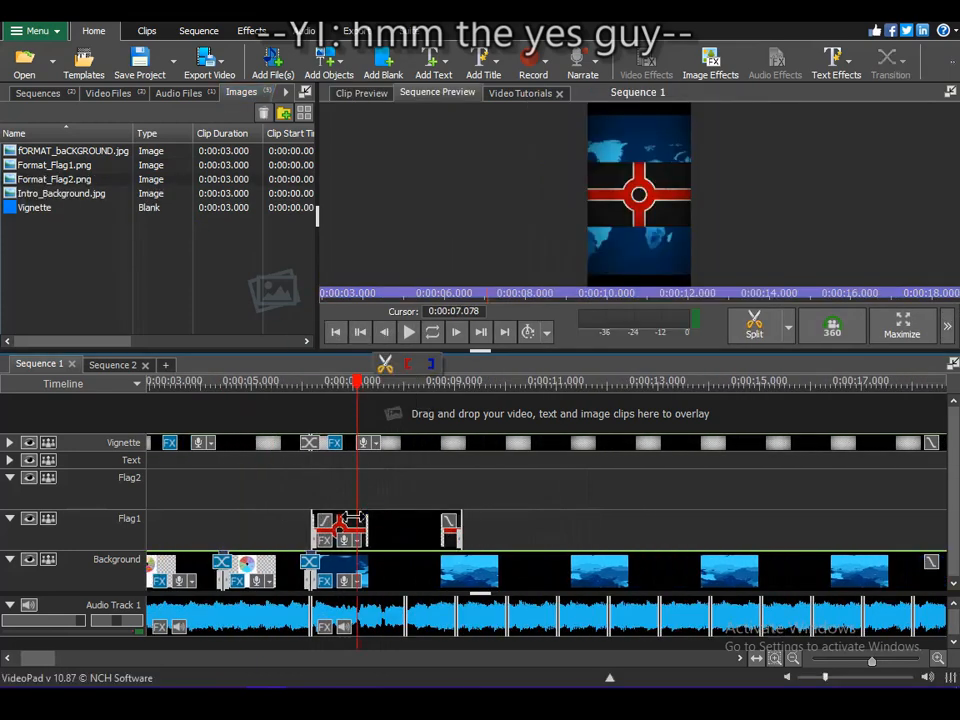
drag(315, 532, 359, 533)
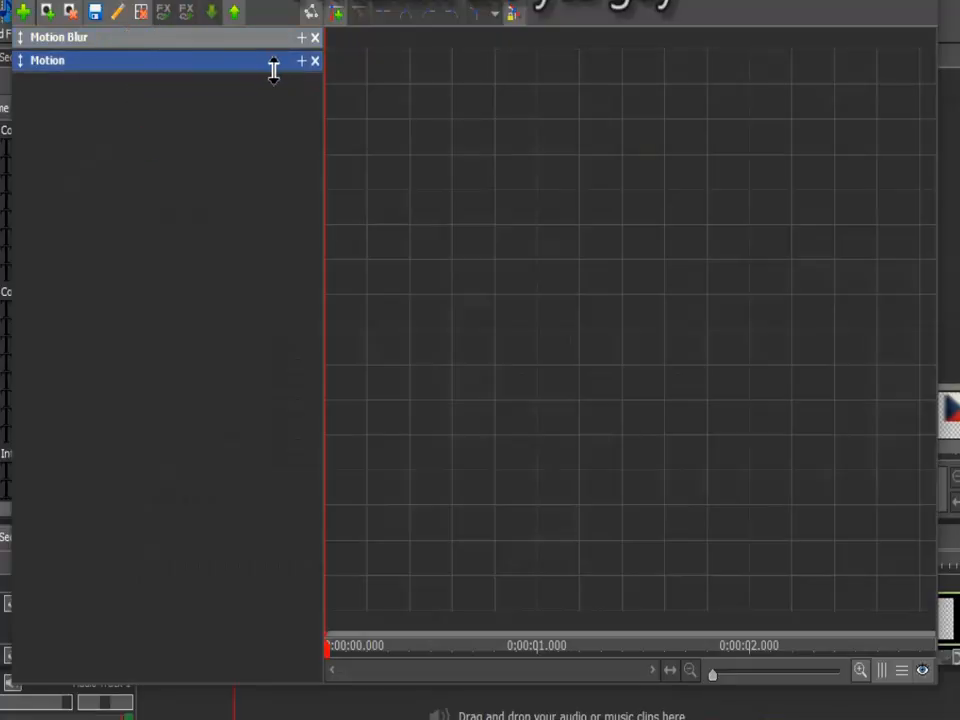
Examine the Base Y value and curve of the flag clip's Motion effect.
click(302, 61)
click(313, 244)
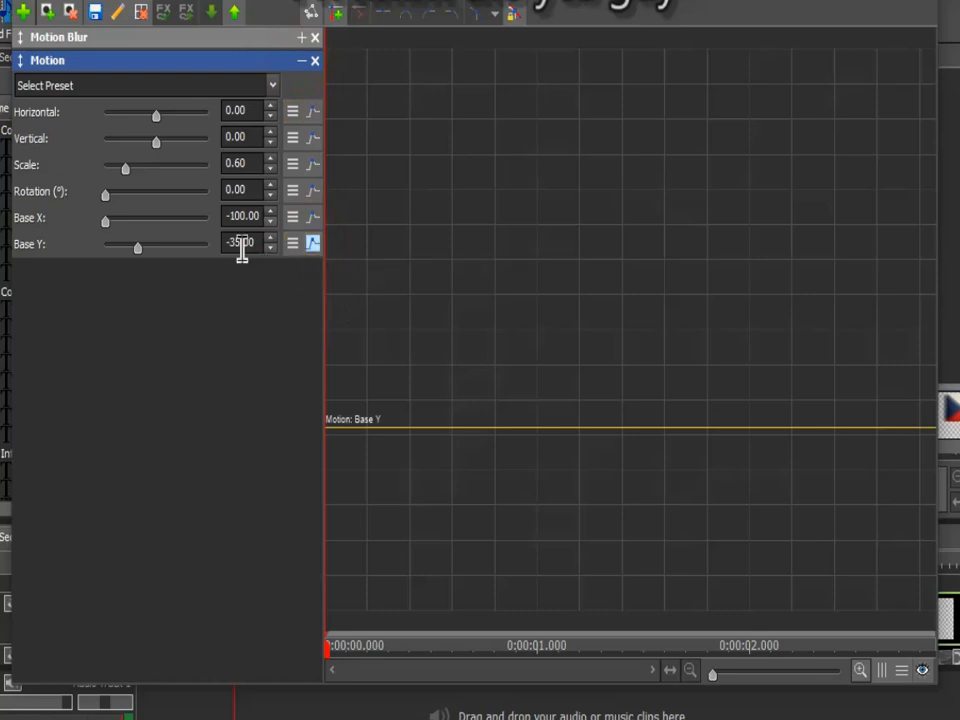
click(313, 244)
Examine the Motion effect's Base X curve at its first, middle and last keyframes on the flag clip.
click(313, 217)
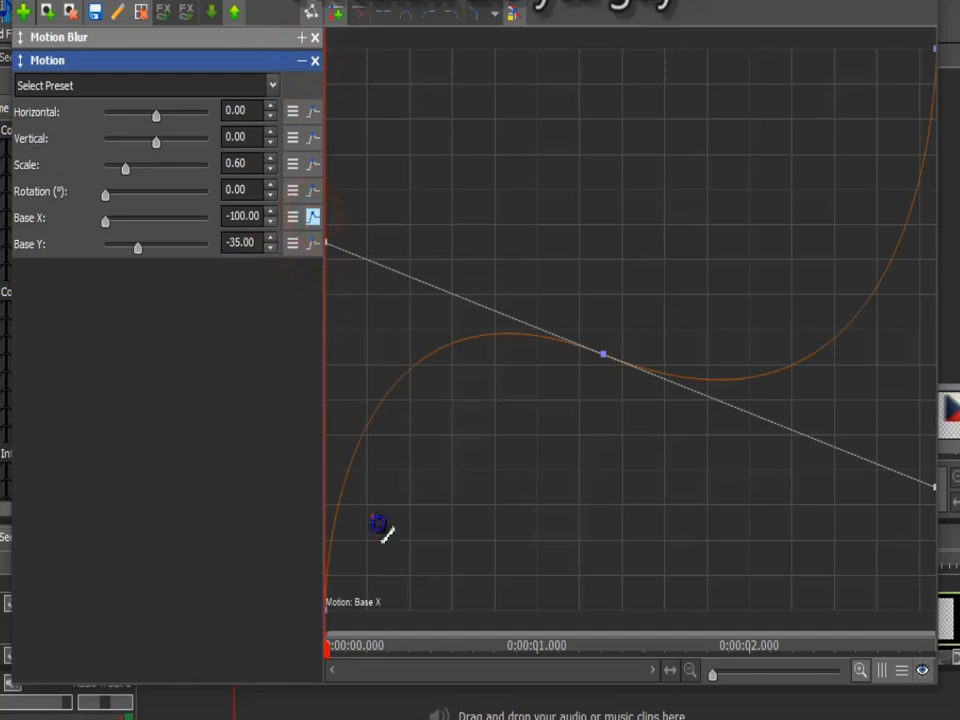
mouse_move(374, 660)
mouse_down()
mouse_move(305, 678)
mouse_move(386, 659)
mouse_move(525, 703)
mouse_move(579, 692)
mouse_move(605, 625)
mouse_up()
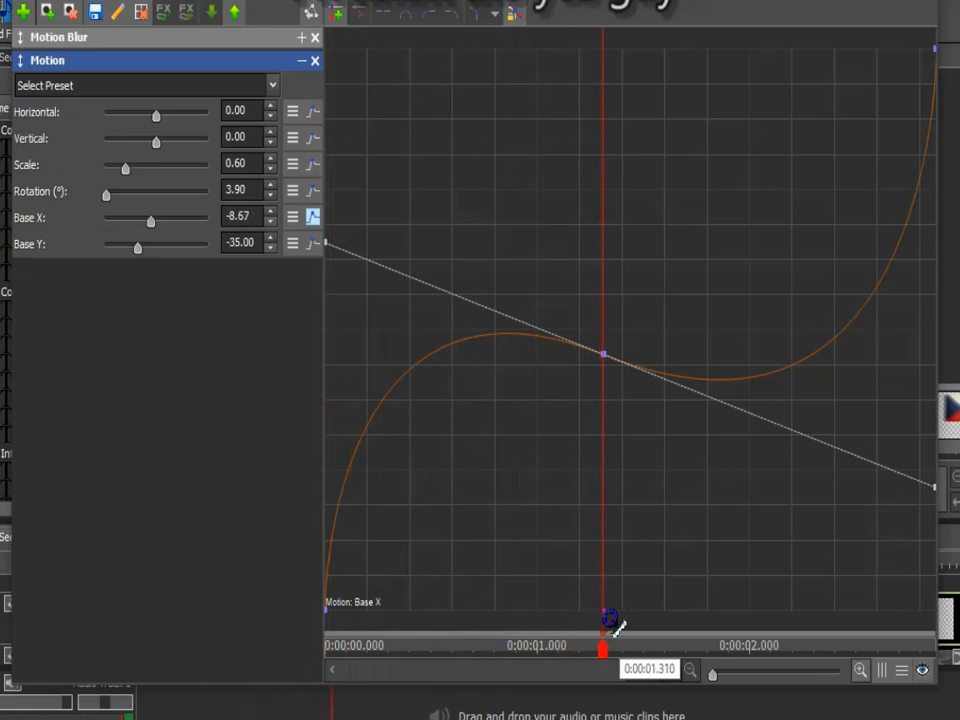
drag(604, 650, 945, 655)
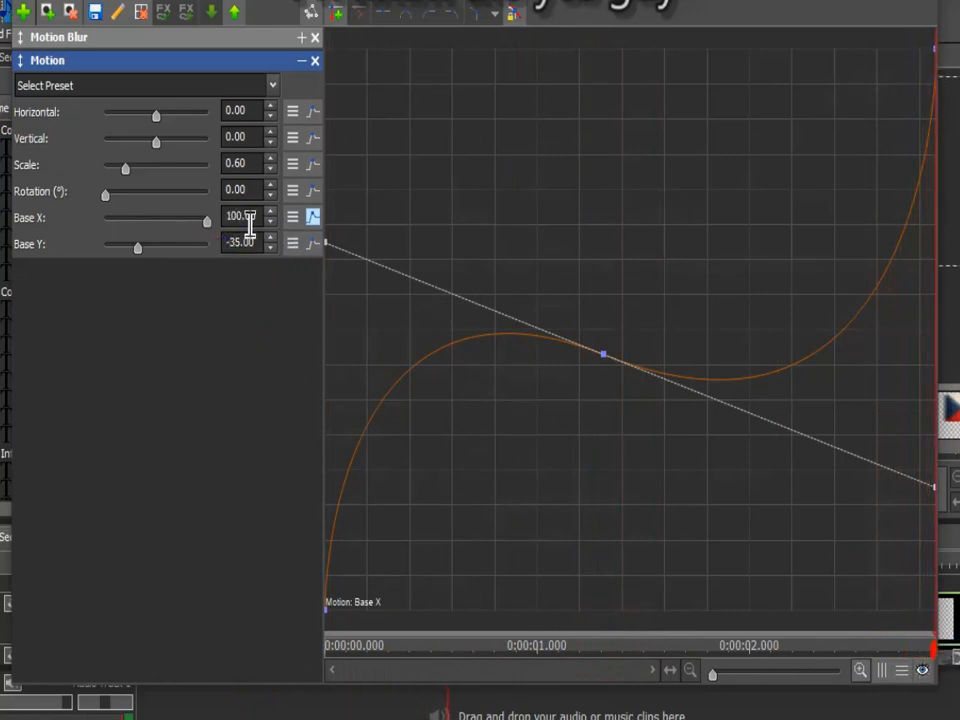
click(604, 358)
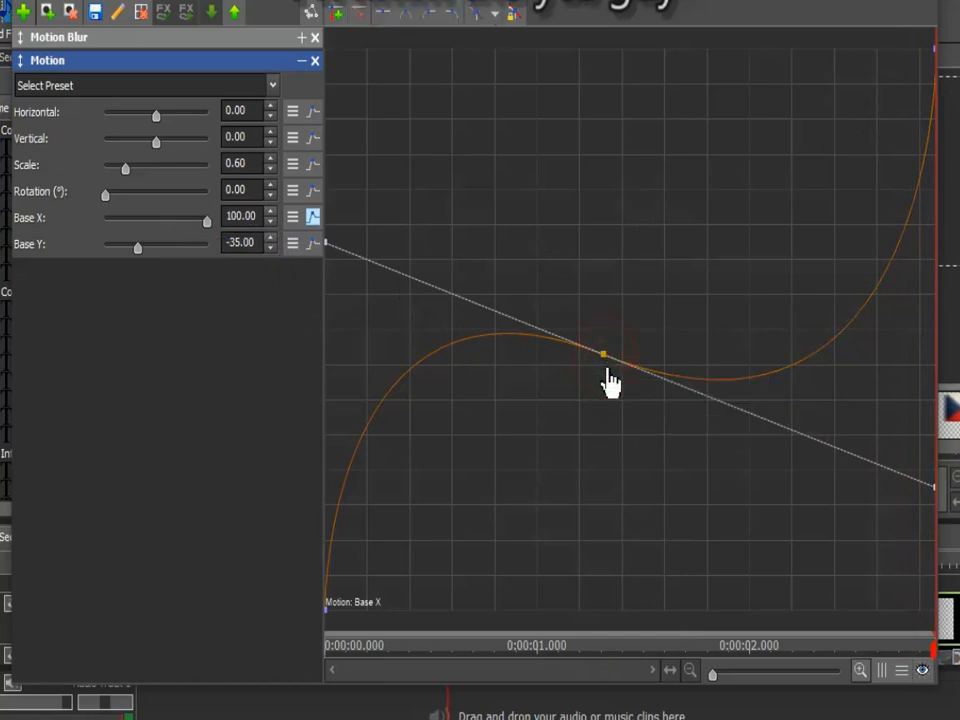
click(315, 218)
Examine the Motion effect's Rotation curve by scrubbing through its start, middle and end keyframes on the flag clip.
click(313, 190)
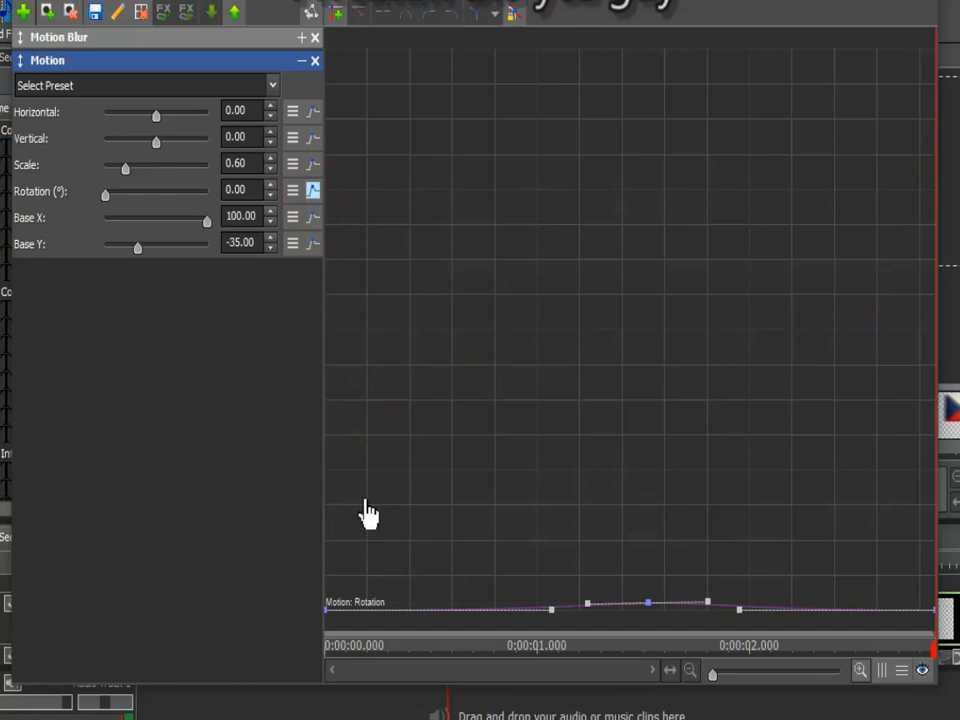
drag(372, 656, 252, 656)
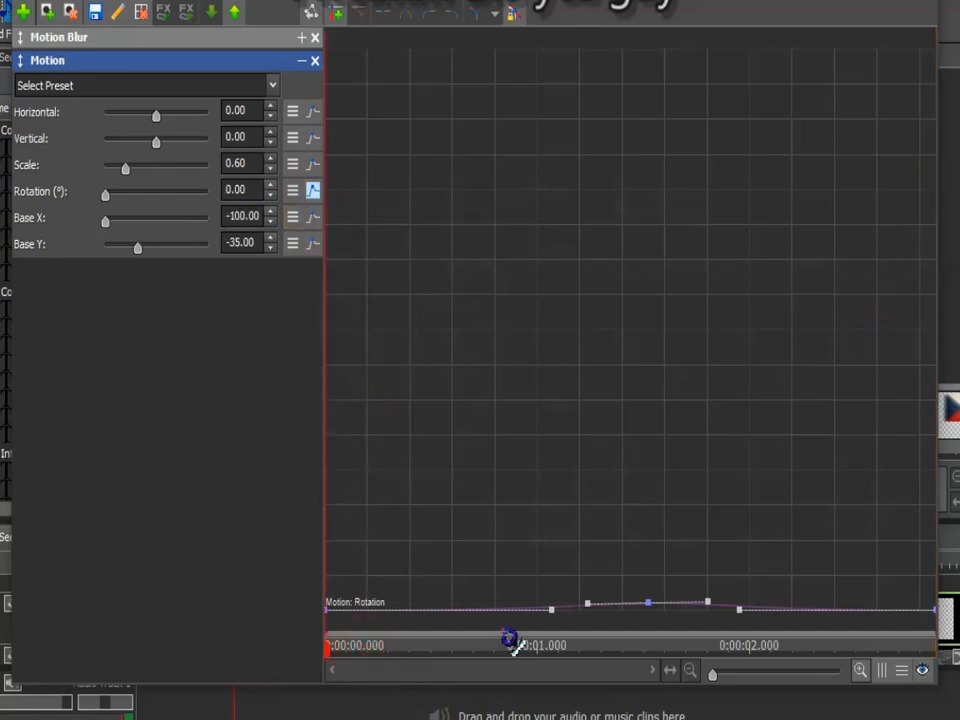
drag(524, 660, 650, 675)
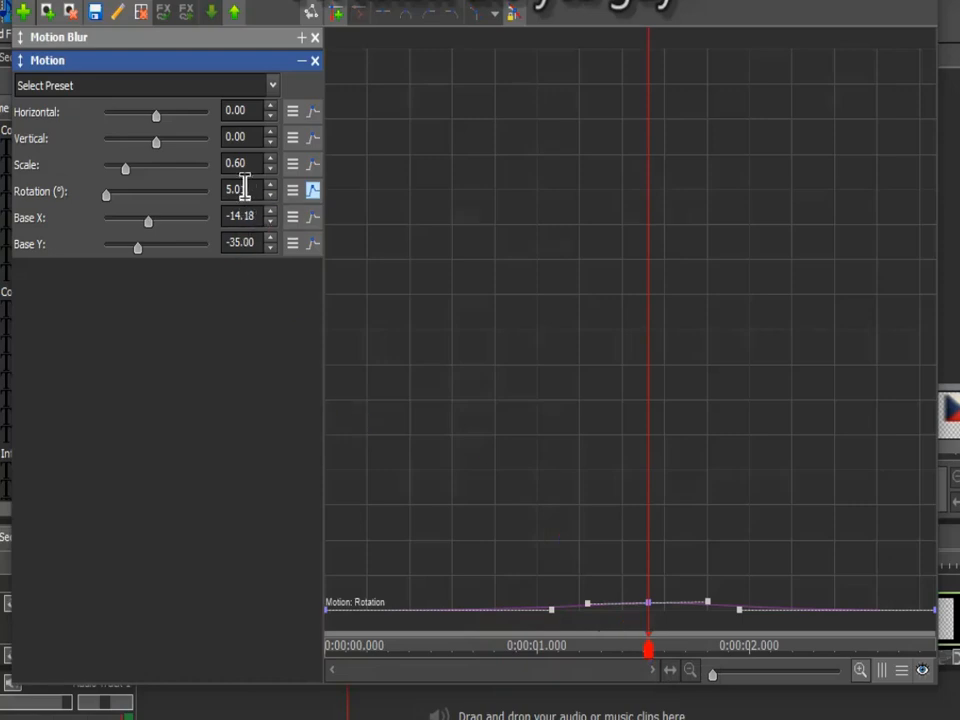
drag(656, 656, 942, 675)
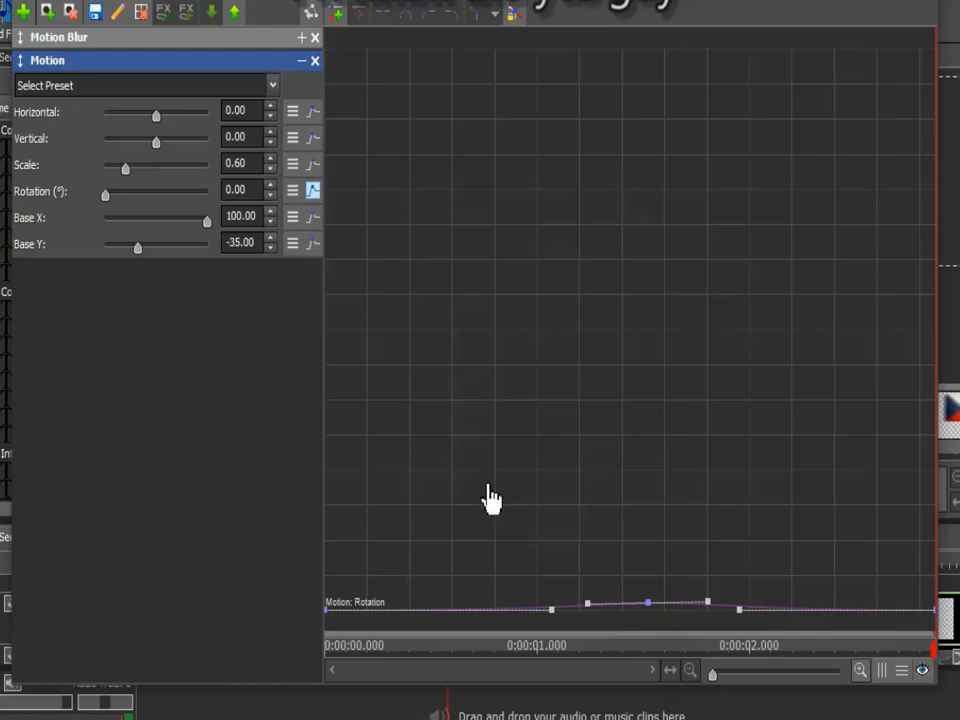
Adjust the curve handles around the flag clip's middle and last Rotation keyframes to smooth the tilt.
drag(694, 645, 785, 682)
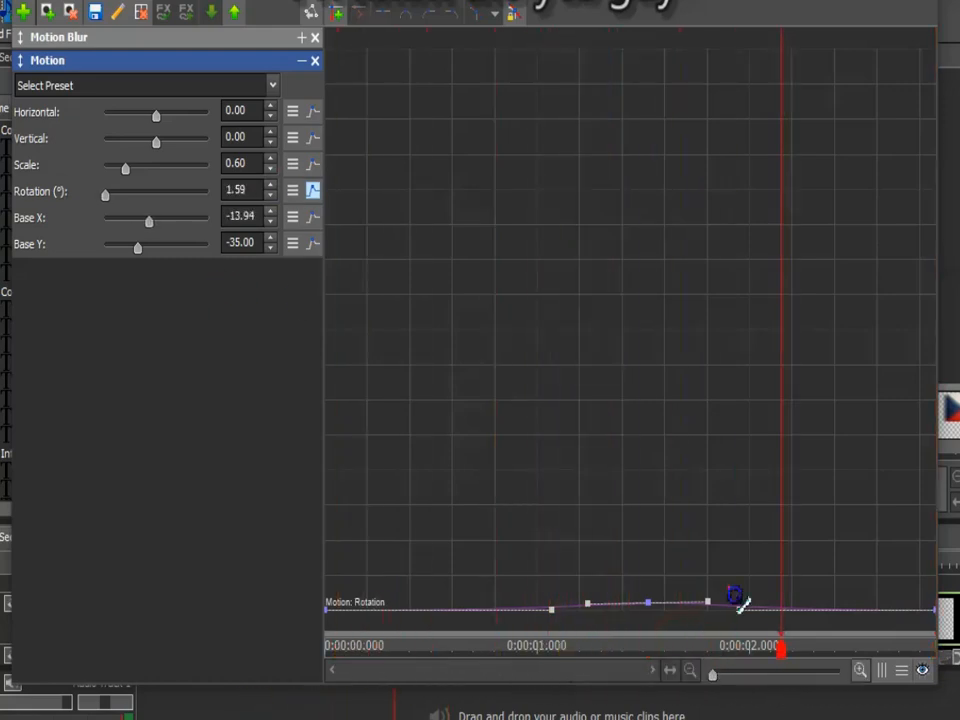
drag(745, 620, 736, 640)
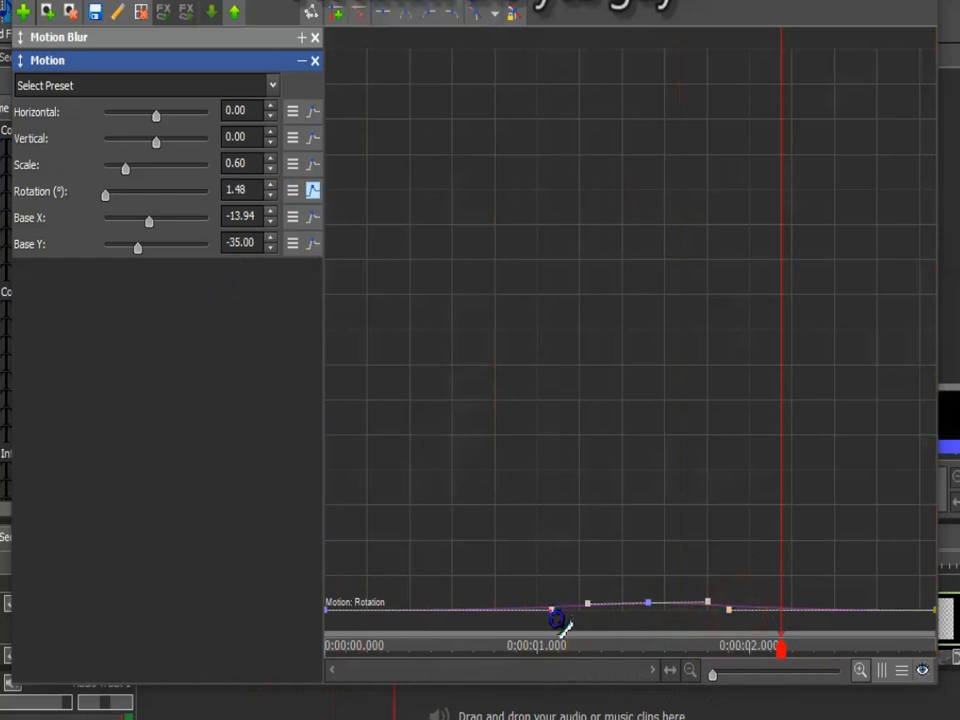
drag(585, 610, 589, 602)
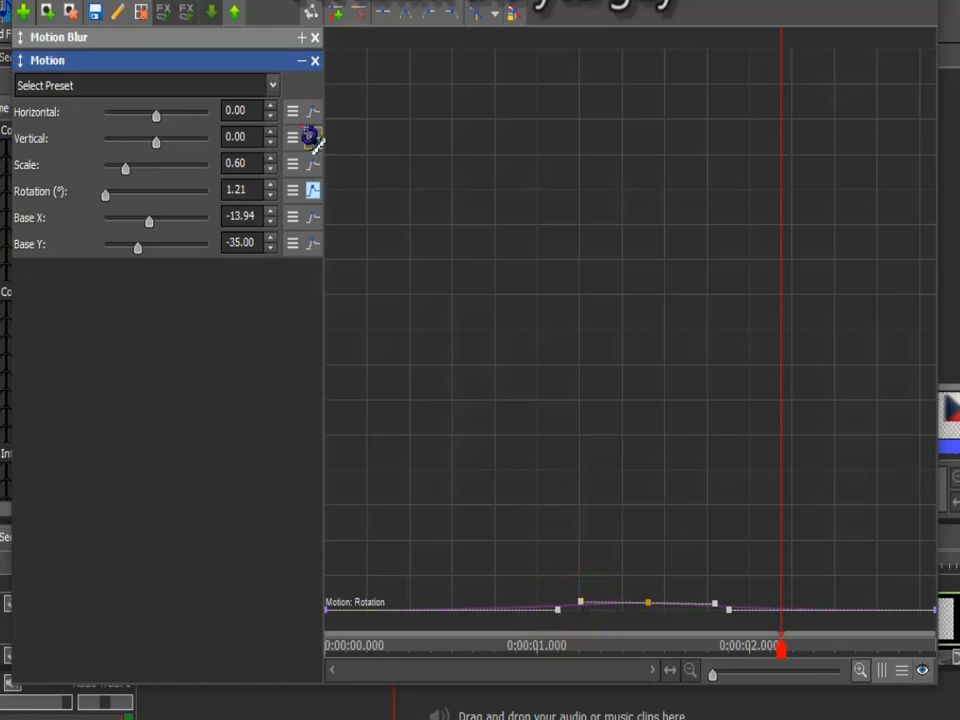
Examine the Motion effect's Scale curve at the start of the flag clip.
click(314, 167)
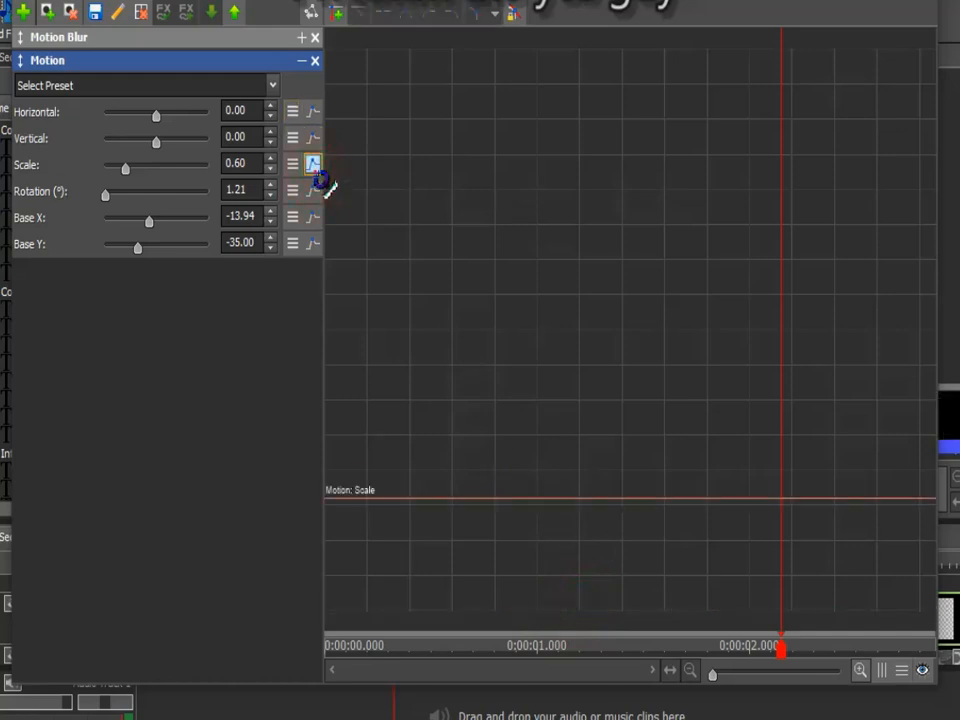
drag(415, 644, 274, 650)
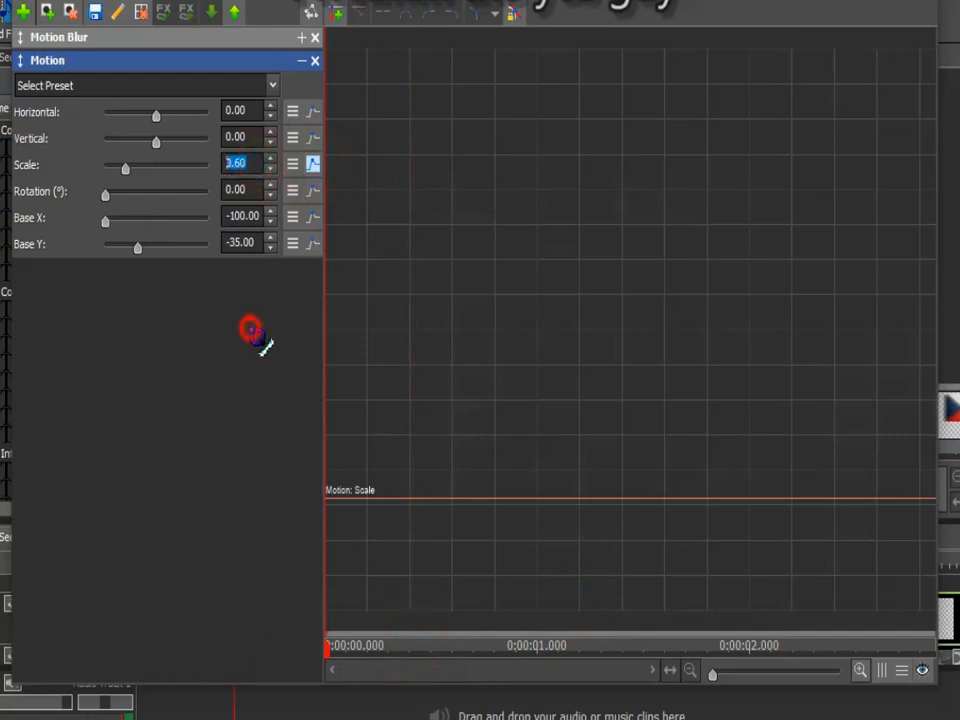
click(314, 167)
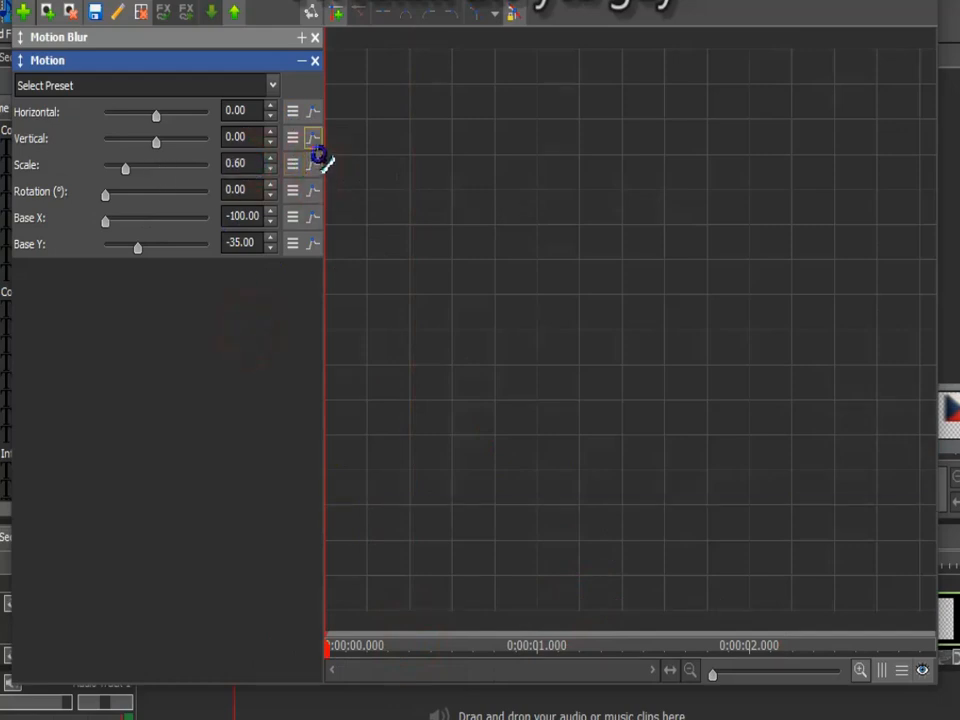
Examine the flag clip's Vertical and Horizontal motion curves and scrub through the Motion Blur Time curve to its end.
click(313, 138)
click(313, 112)
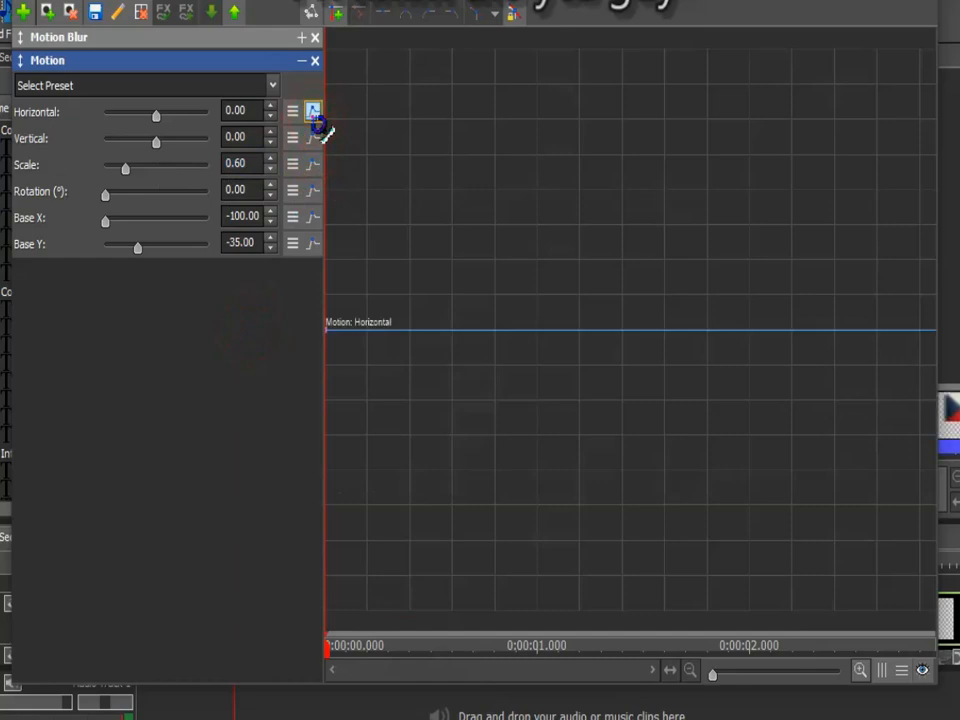
click(313, 112)
click(310, 61)
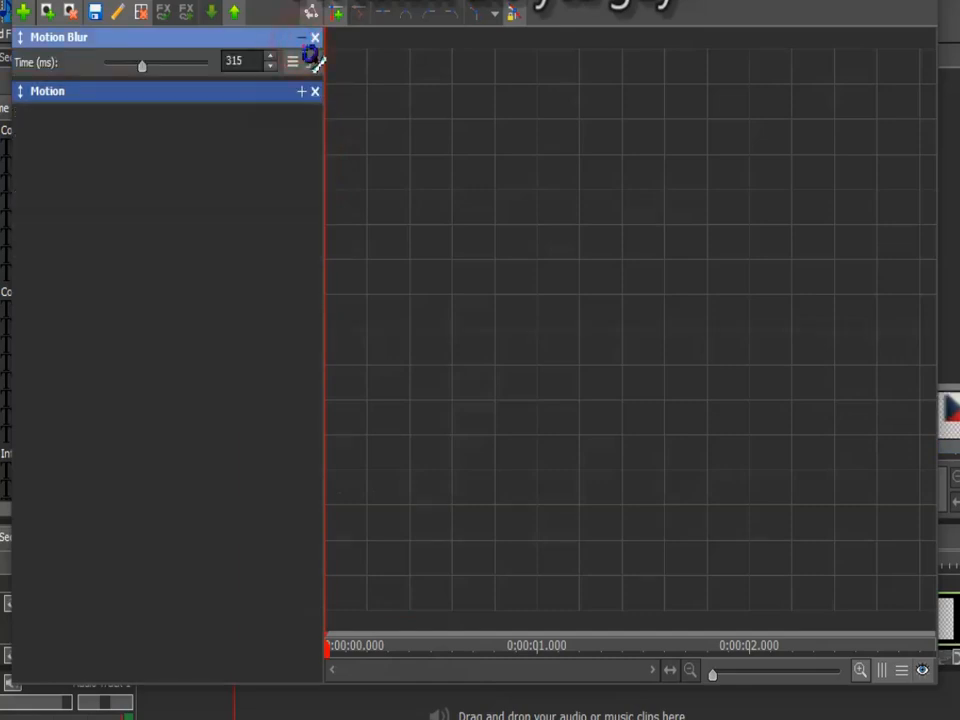
click(313, 62)
drag(335, 648, 934, 648)
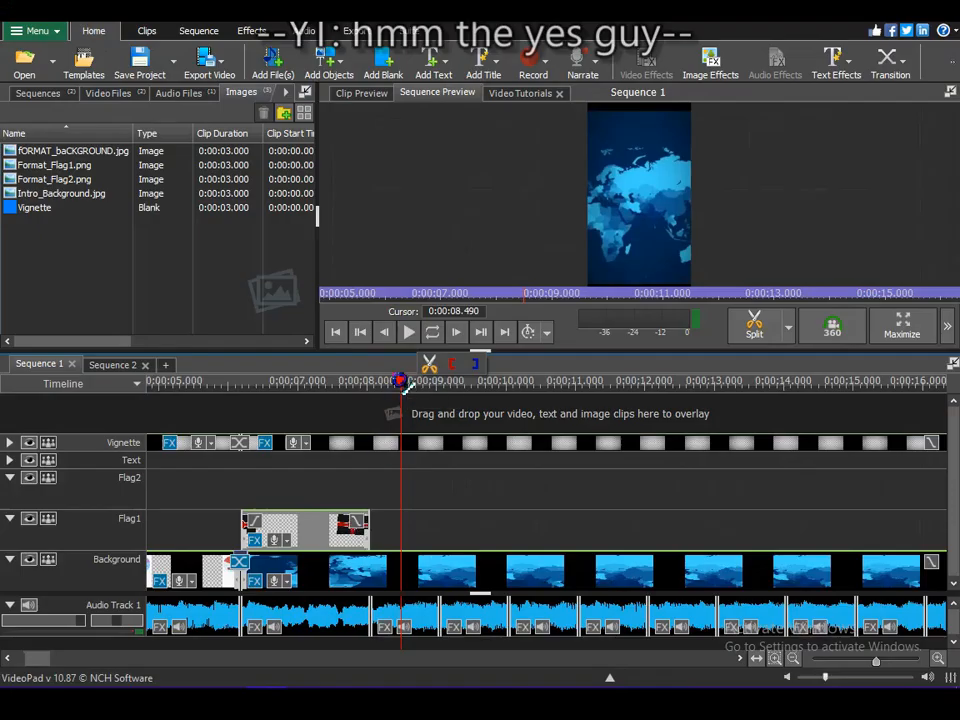
Place Format_Flag2.png on the Flag2 track directly above the Flag1 clip and trim its end to match that clip.
drag(405, 385, 276, 385)
drag(54, 179, 255, 497)
drag(454, 499, 374, 500)
Copy the effects from the Flag1 clip and paste them onto the Format_Flag2.png clip.
right_click(332, 528)
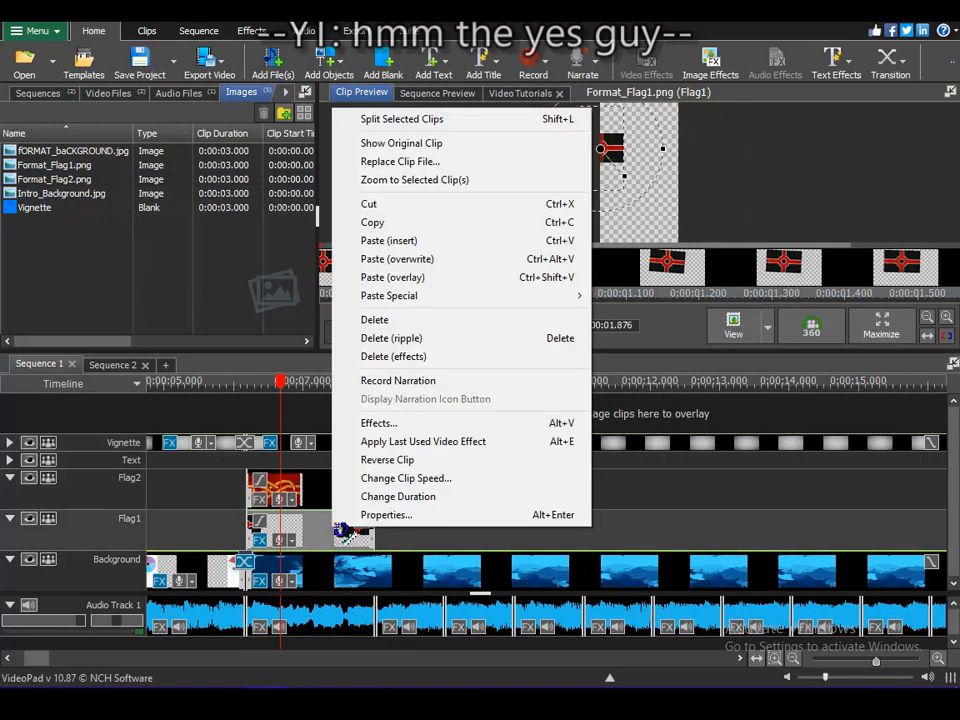
click(439, 222)
right_click(318, 495)
mouse_move(500, 265)
click(628, 282)
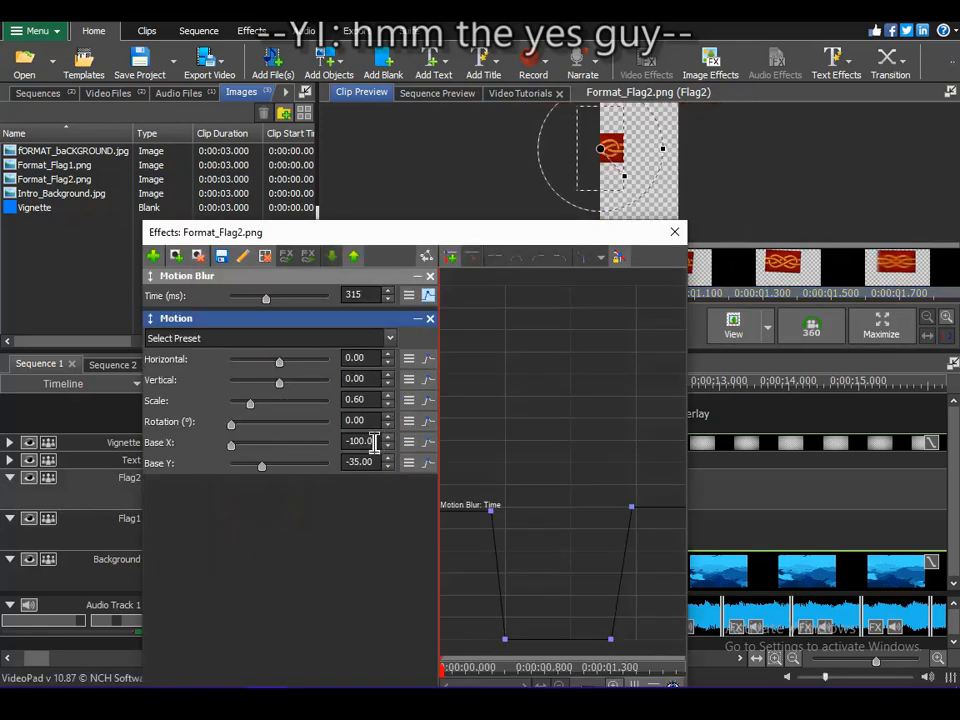
Set Format_Flag2.png's starting Motion position to Base X 100 and Base Y 35.
key(Delete)
click(347, 461)
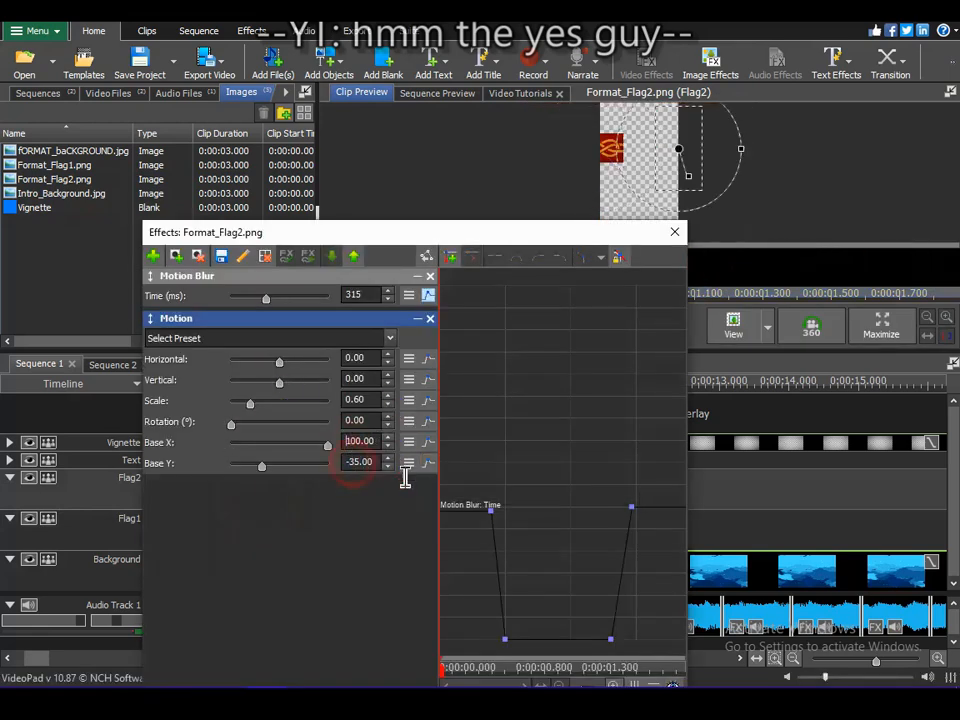
key(Delete)
Set the last Base X keyframe of Format_Flag2.png to -100 and reverse the slope of the middle keyframe's curve handles.
click(428, 362)
click(428, 441)
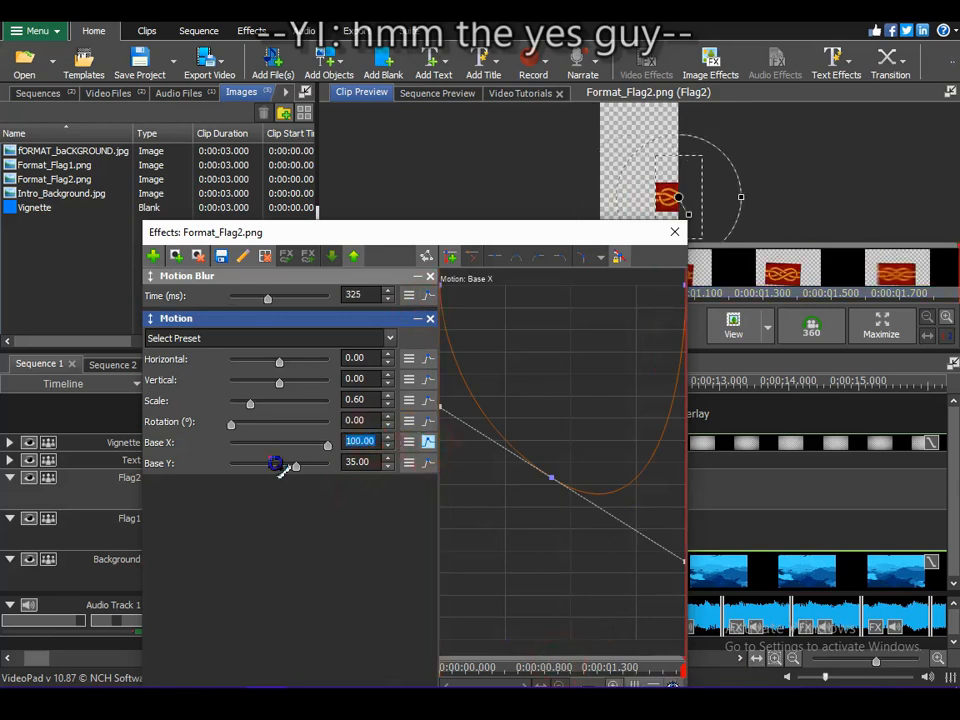
text(-100)
drag(450, 416, 407, 578)
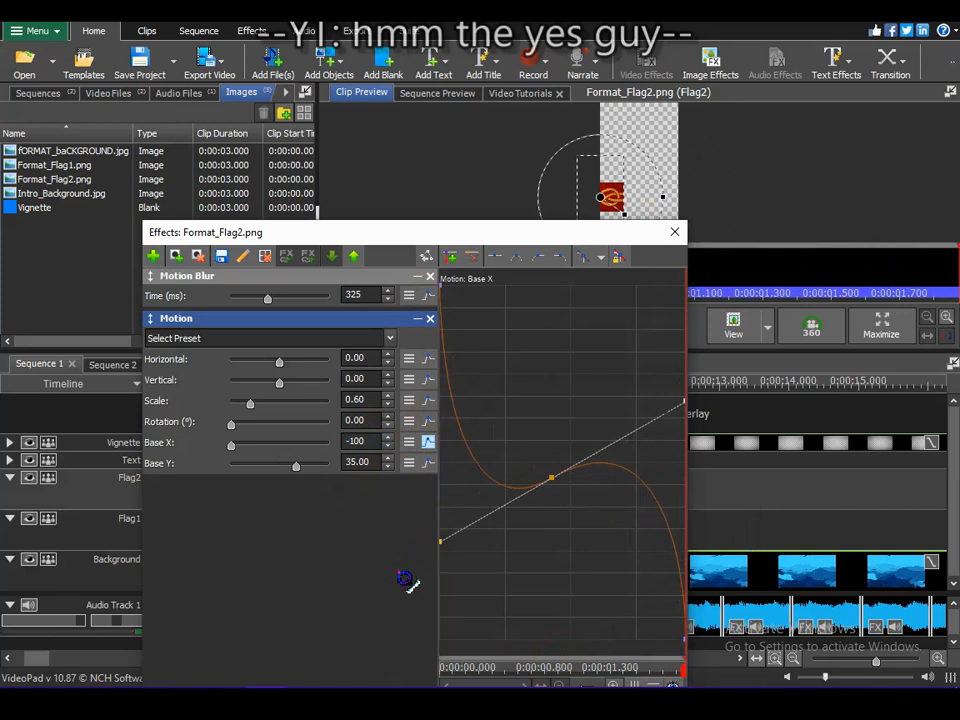
Set the first and last Rotation keyframes of Format_Flag2.png to 360 degrees and close its effects.
click(429, 422)
drag(541, 675, 437, 665)
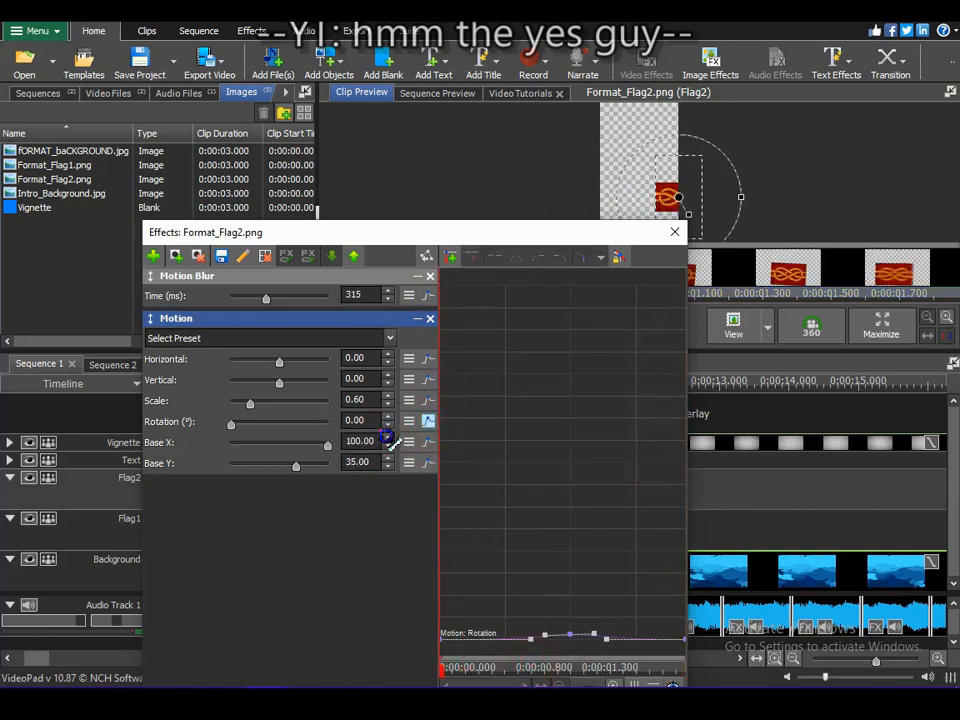
text(360)
drag(595, 669, 688, 673)
text(60)
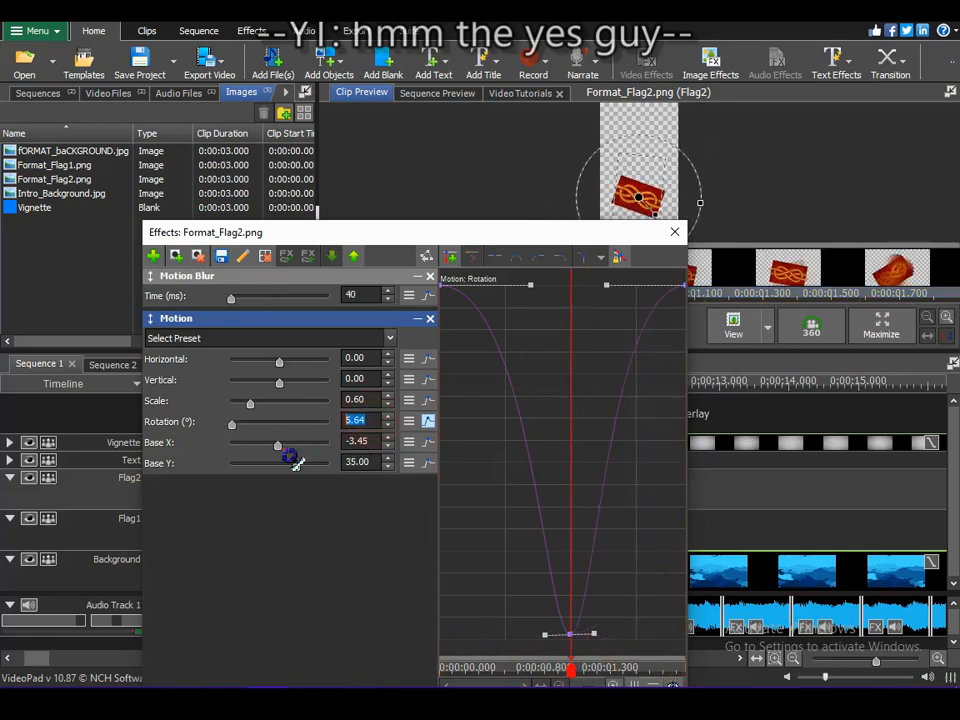
click(674, 231)
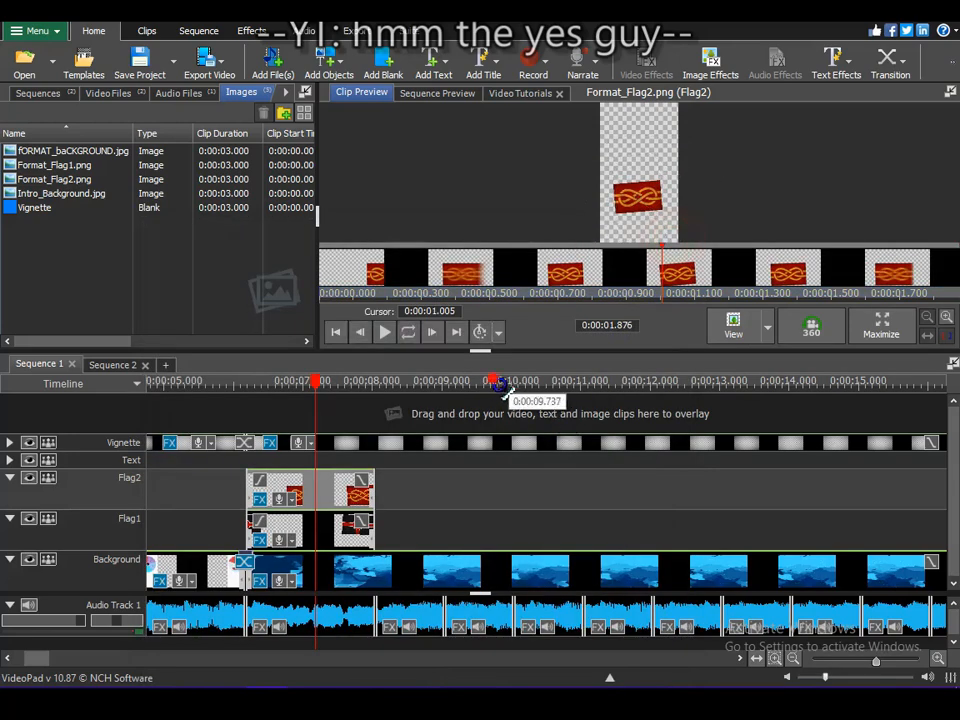
Play back the sequence around the two flag clips to check their synchronized entrance, tilt and exit.
click(204, 381)
click(407, 336)
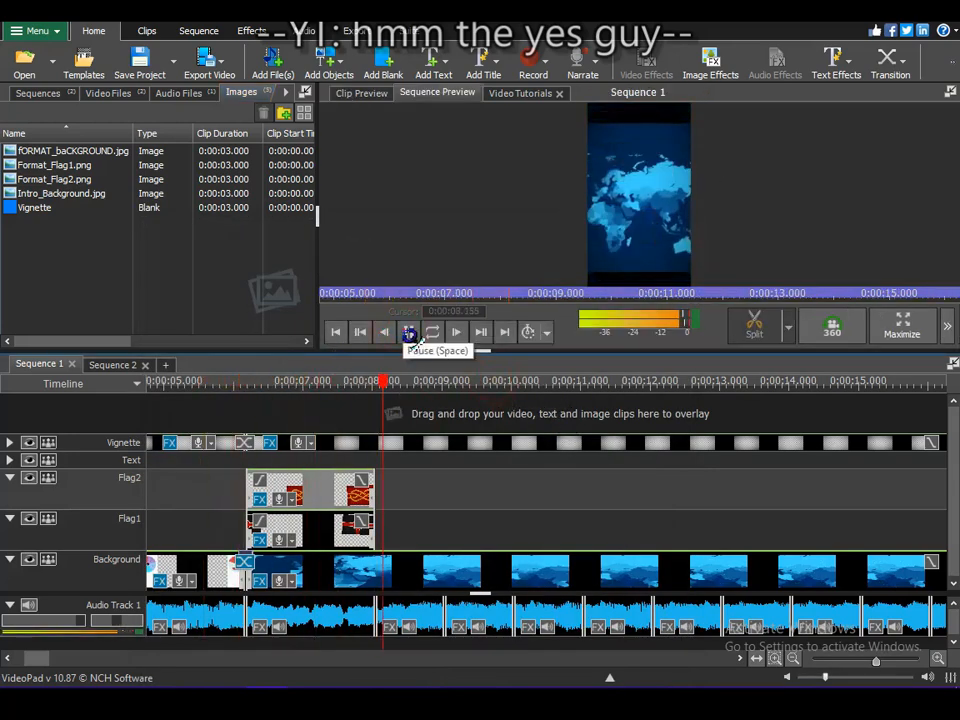
click(202, 384)
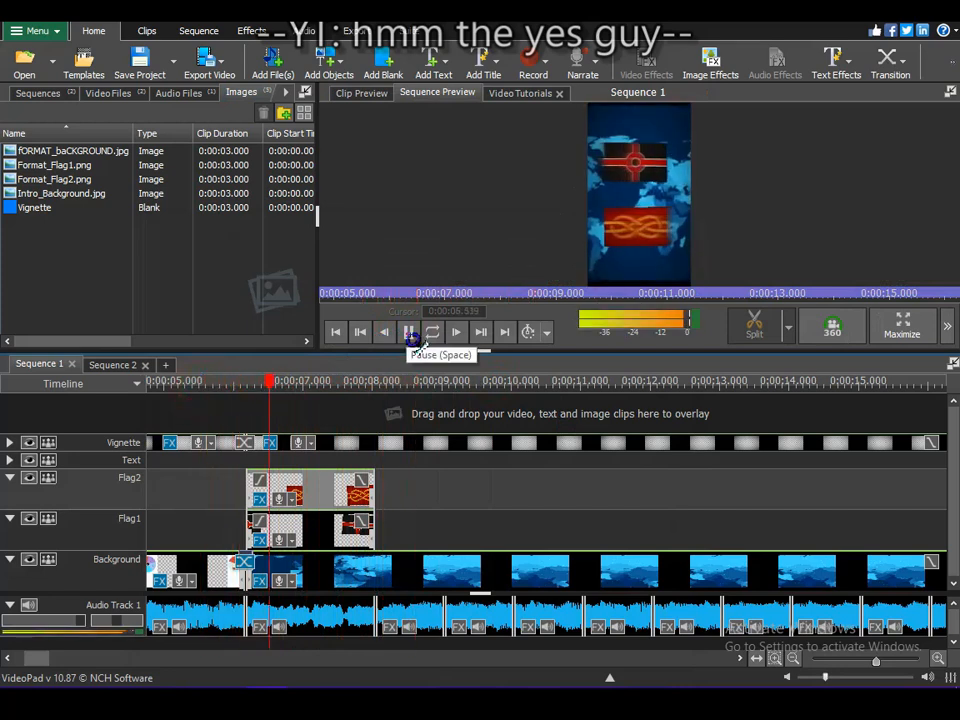
click(409, 333)
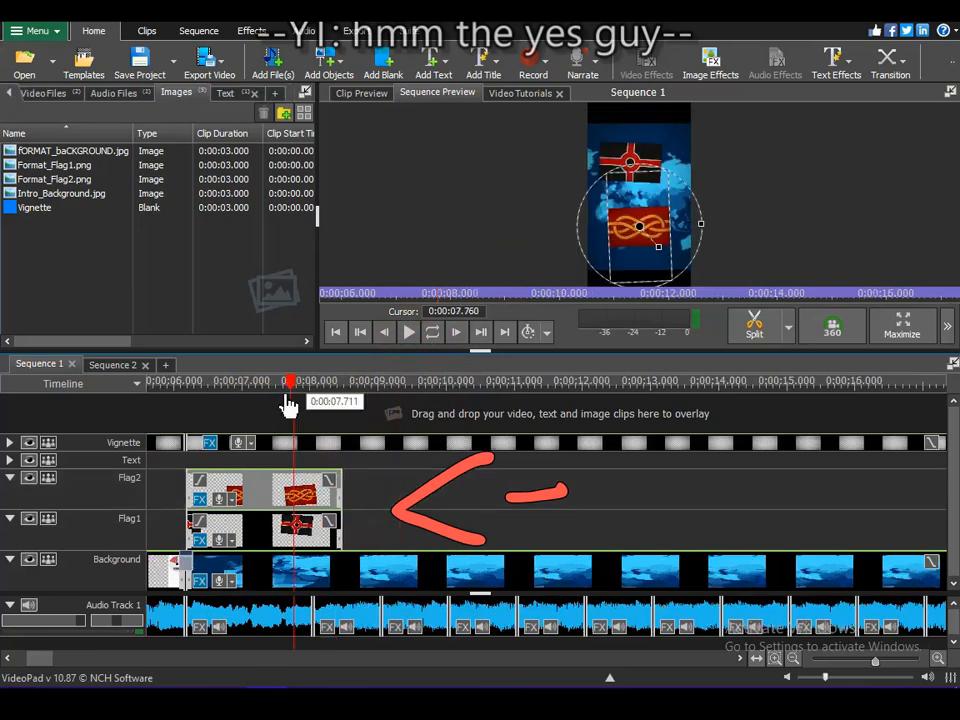
drag(286, 398, 229, 434)
click(409, 333)
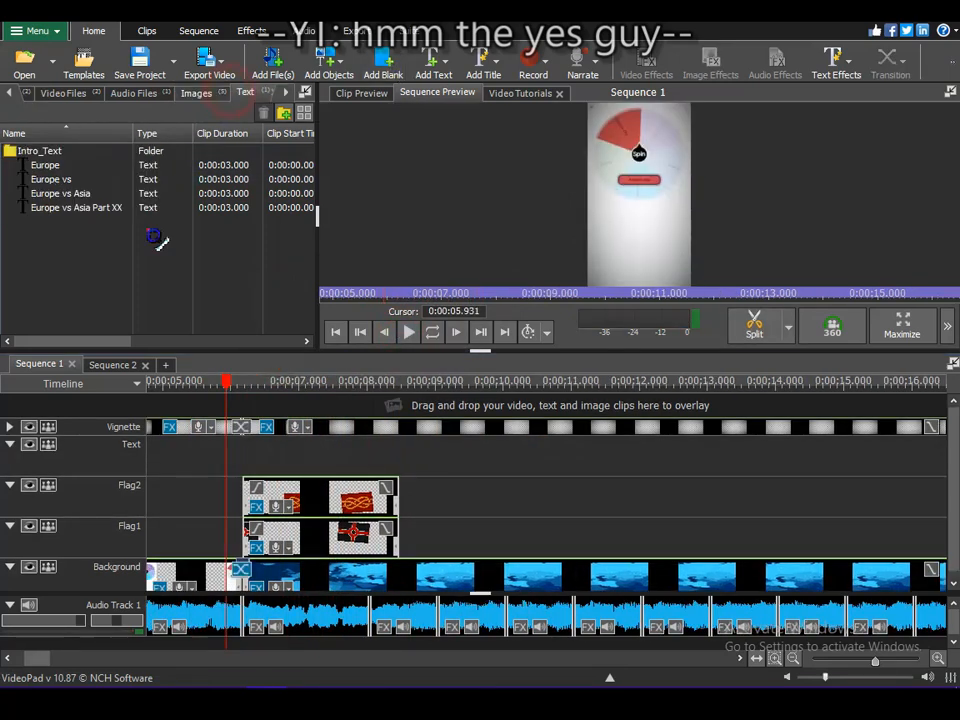
Add a new text clip and rename it CountryVSCountry.
right_click(78, 252)
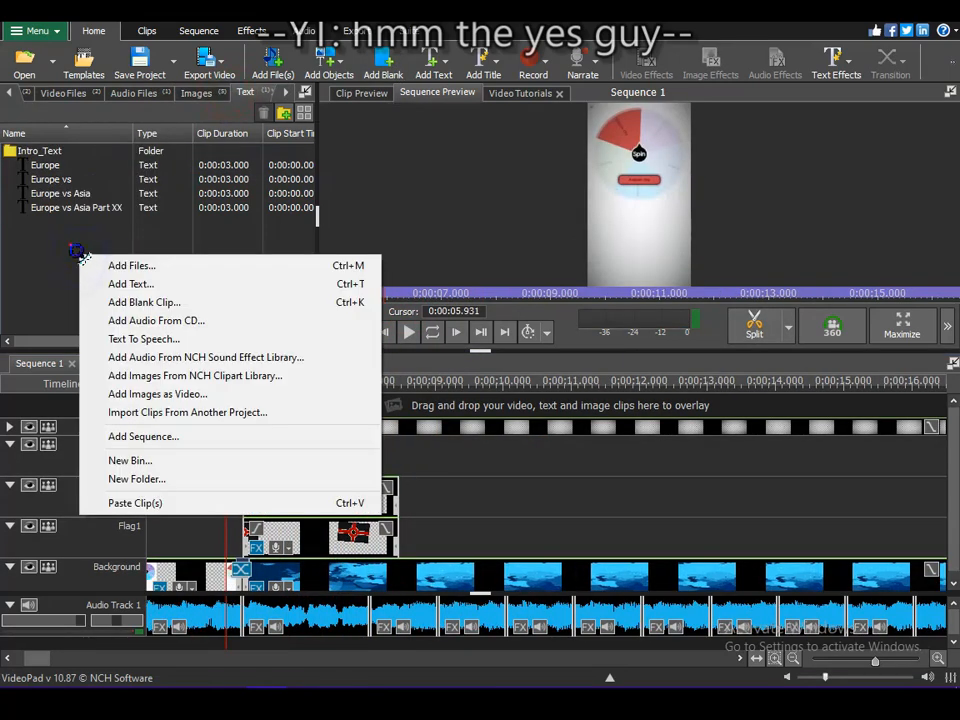
click(150, 283)
click(806, 297)
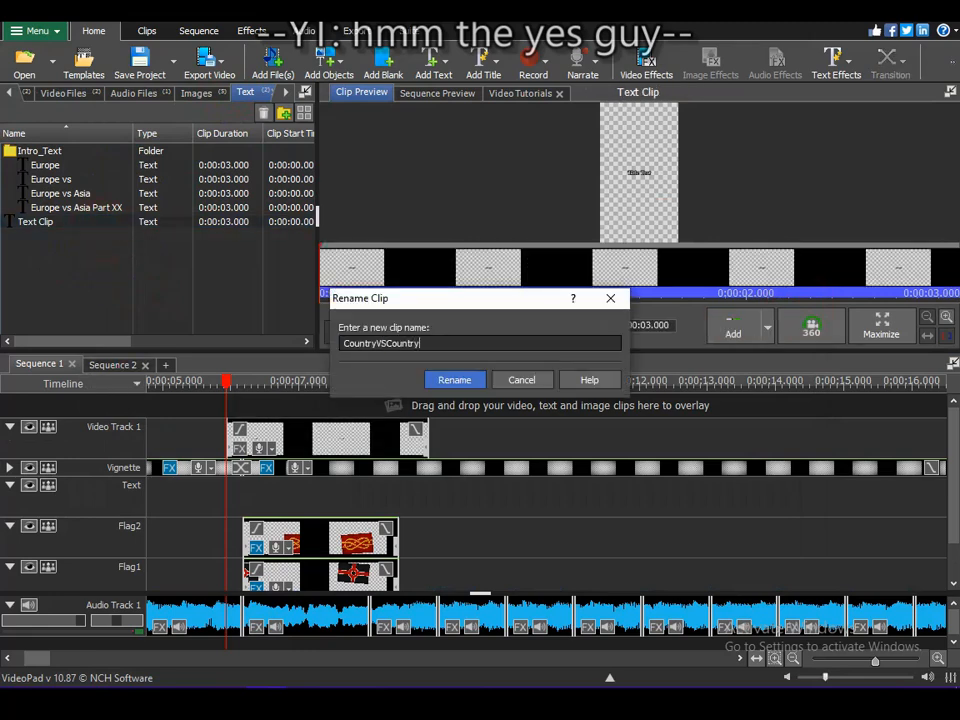
click(468, 384)
Set the CountryVSCountry title's font to Microsoft Sans Serif.
scroll(420, 392, up, 15)
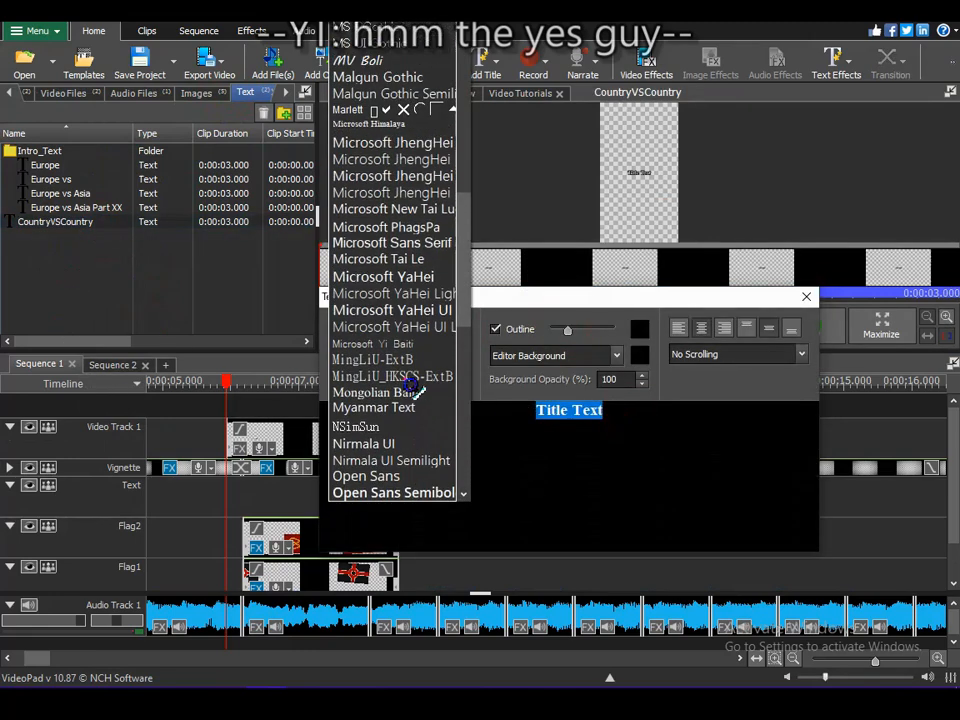
click(410, 342)
click(462, 328)
click(410, 400)
click(463, 331)
click(410, 400)
Replace the title's placeholder text with Country1, vs and country2 on three separate lines.
drag(621, 416, 381, 458)
key(BackSpace)
text(Country1)
key(Return)
text(vs)
key(Return)
text(country2)
Reduce the font size of the middle line, vs, and give it a muted reddish colour.
drag(594, 433, 548, 433)
click(437, 359)
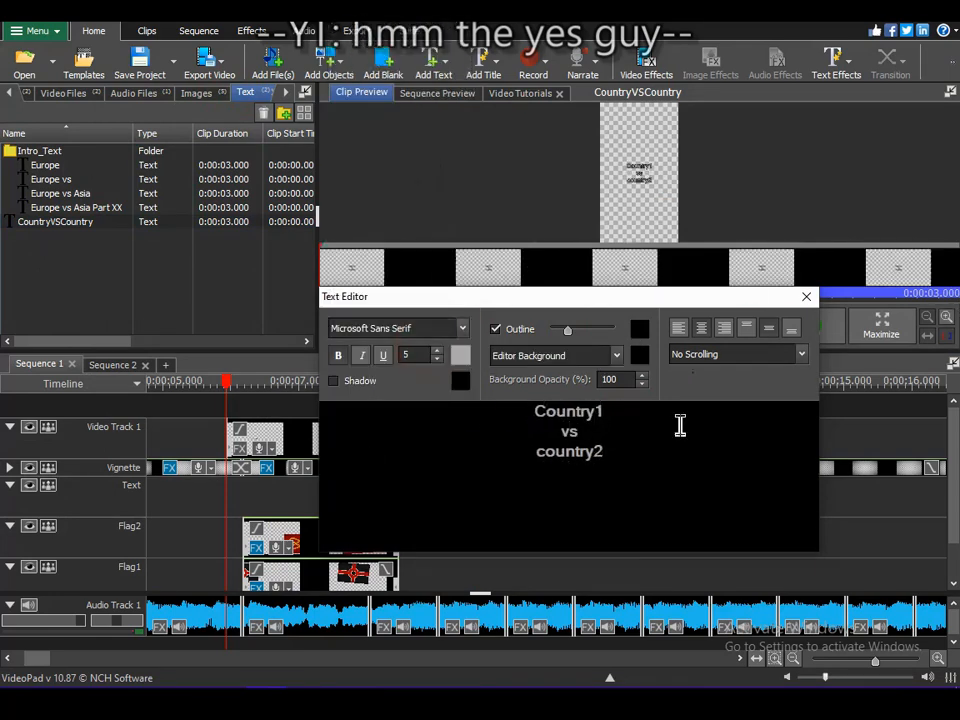
click(461, 358)
drag(412, 148, 421, 174)
click(471, 567)
Recolour the two country lines of the title, Country1 and country2.
drag(608, 413, 532, 413)
click(461, 356)
click(349, 142)
click(471, 567)
drag(610, 449, 535, 449)
click(461, 356)
click(349, 213)
click(471, 567)
Capitalize the third title line as Country2 and give the whole line a light grey colour.
key(BackSpace)
text(C)
click(461, 357)
click(536, 566)
drag(624, 442, 525, 446)
click(461, 357)
Stagger the title lines so Country1 sits left of vs and Country2 sits right of it.
drag(624, 355, 572, 355)
click(621, 447)
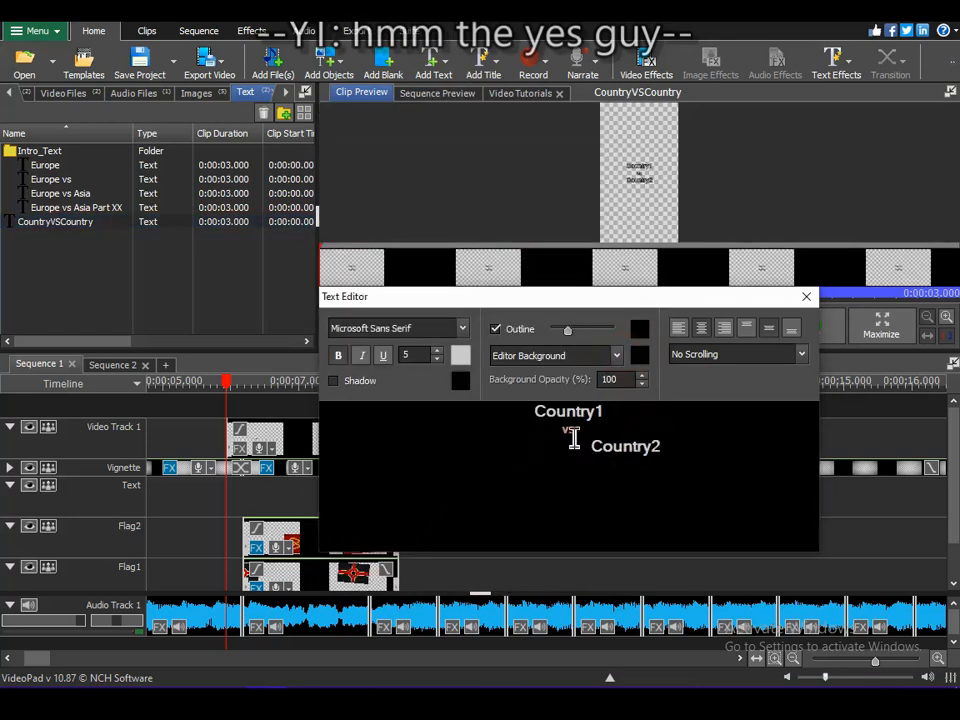
click(636, 447)
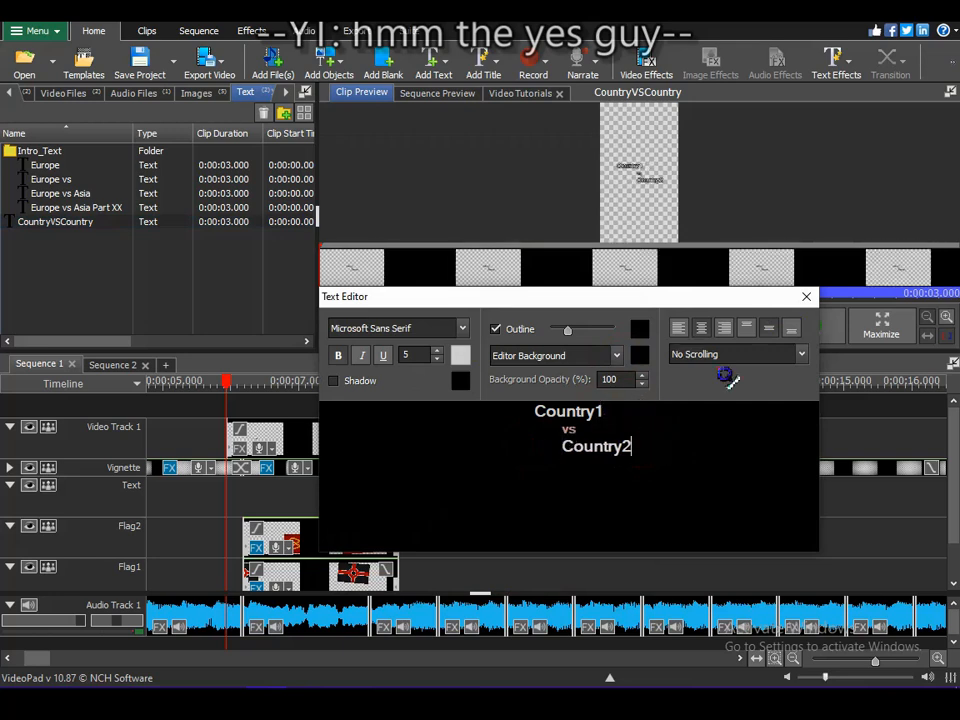
Reduce the font size of Country1, Country2 and vs in the timeline's CountryVSCountry clip and close the text editor.
click(299, 438)
drag(650, 411, 530, 408)
click(577, 411)
click(438, 360)
drag(638, 448, 532, 448)
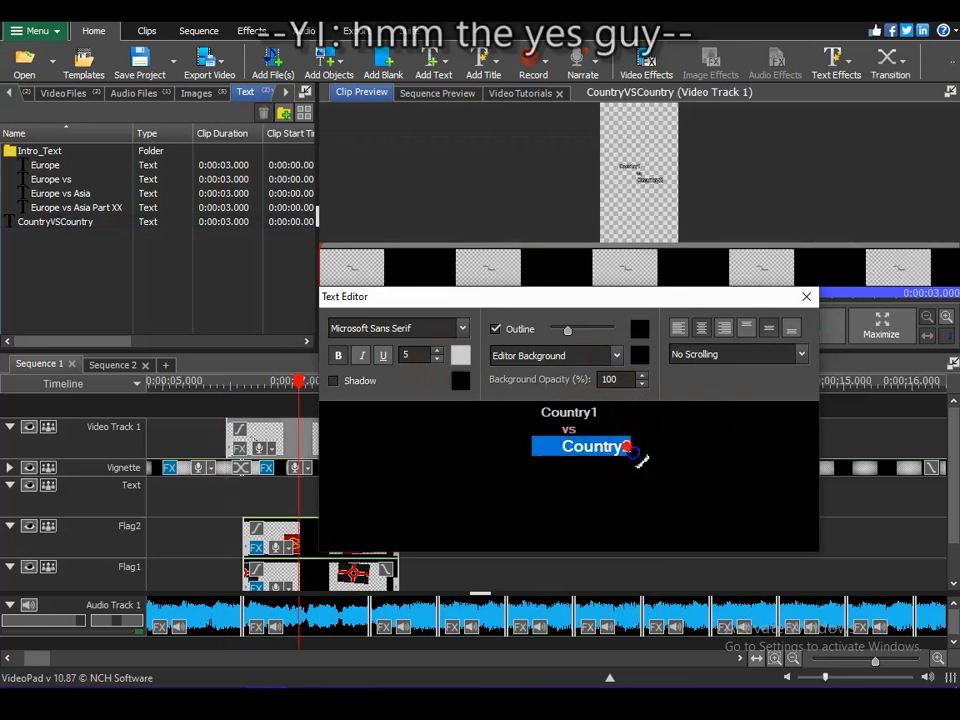
drag(588, 430, 552, 430)
click(438, 360)
click(806, 297)
Trim the end of the CountryVSCountry clip back to the audio cut at about 8 seconds.
click(463, 440)
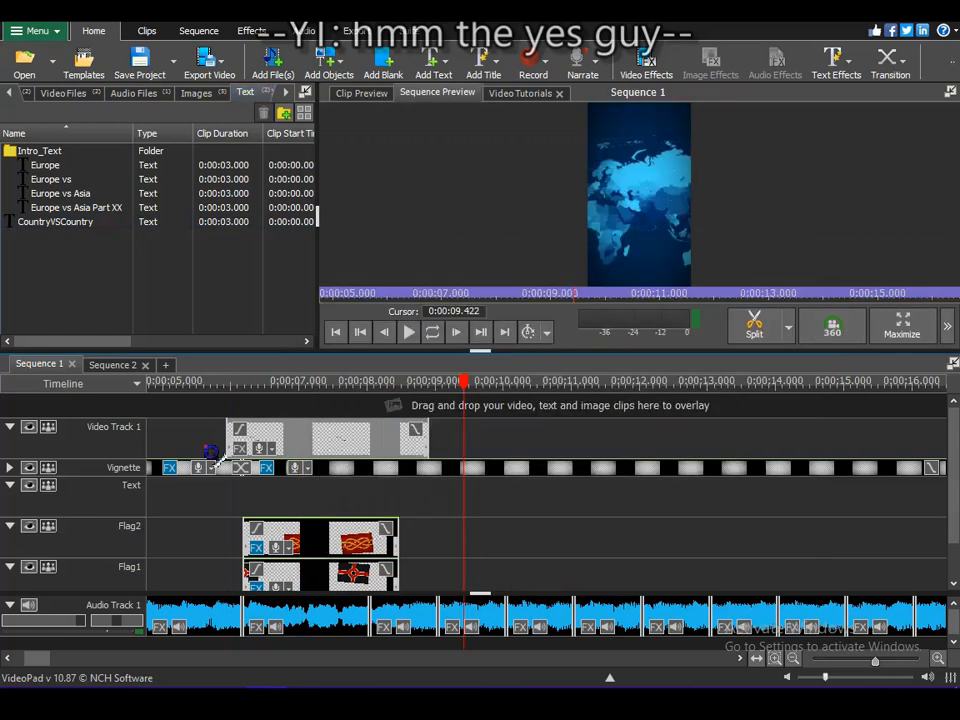
mouse_move(232, 438)
mouse_down()
mouse_move(246, 439)
mouse_move(236, 439)
mouse_up()
drag(412, 448, 368, 448)
Play the sequence from about 5 seconds to check the title against the animated flags.
click(176, 381)
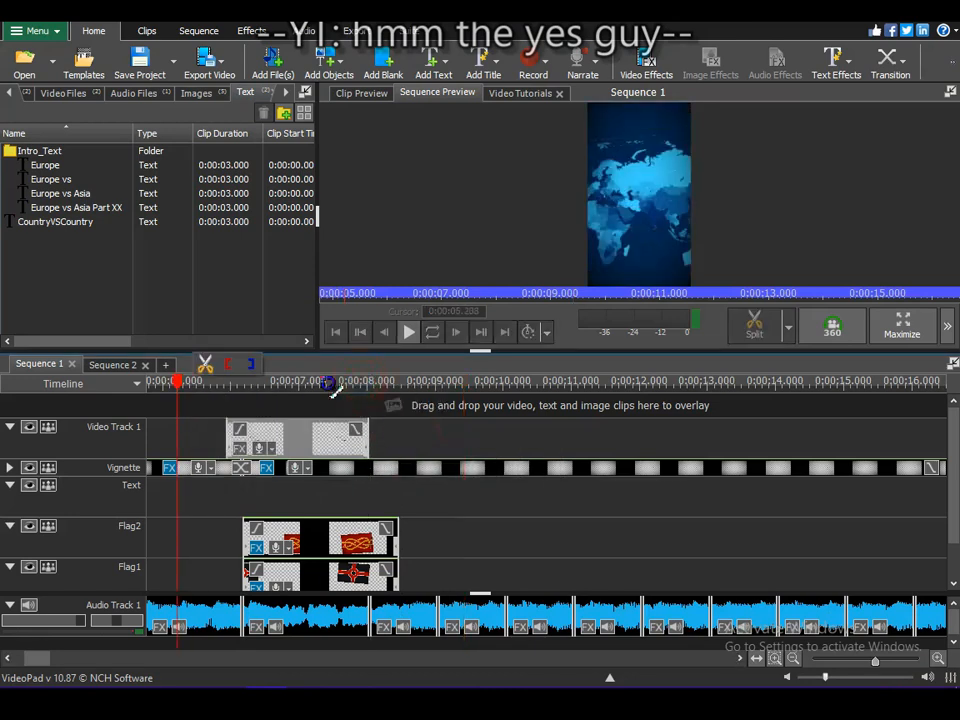
click(409, 332)
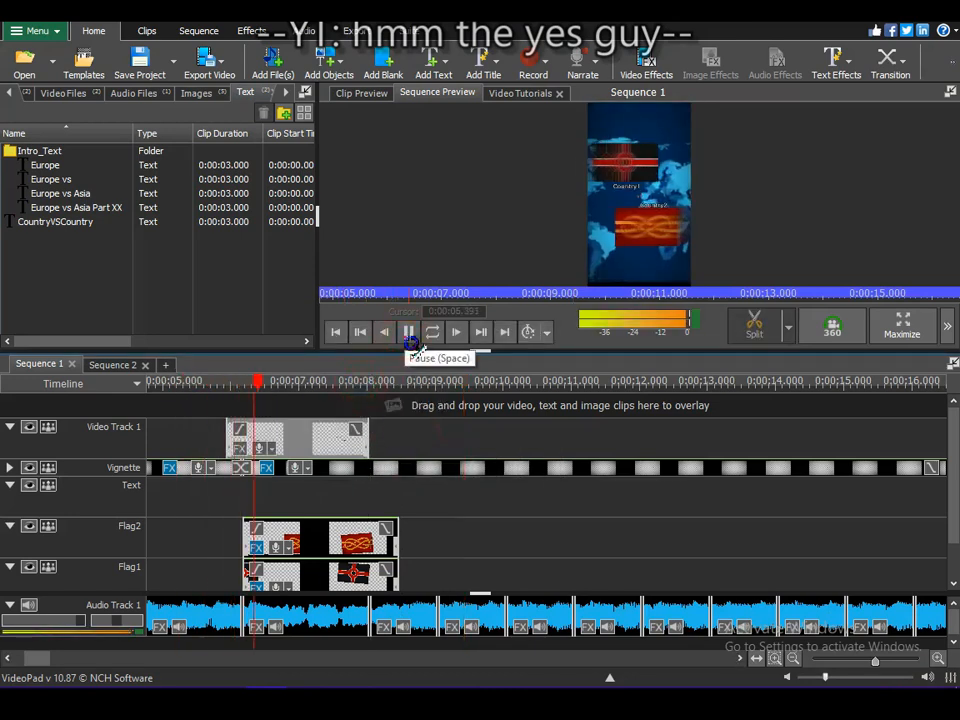
click(409, 332)
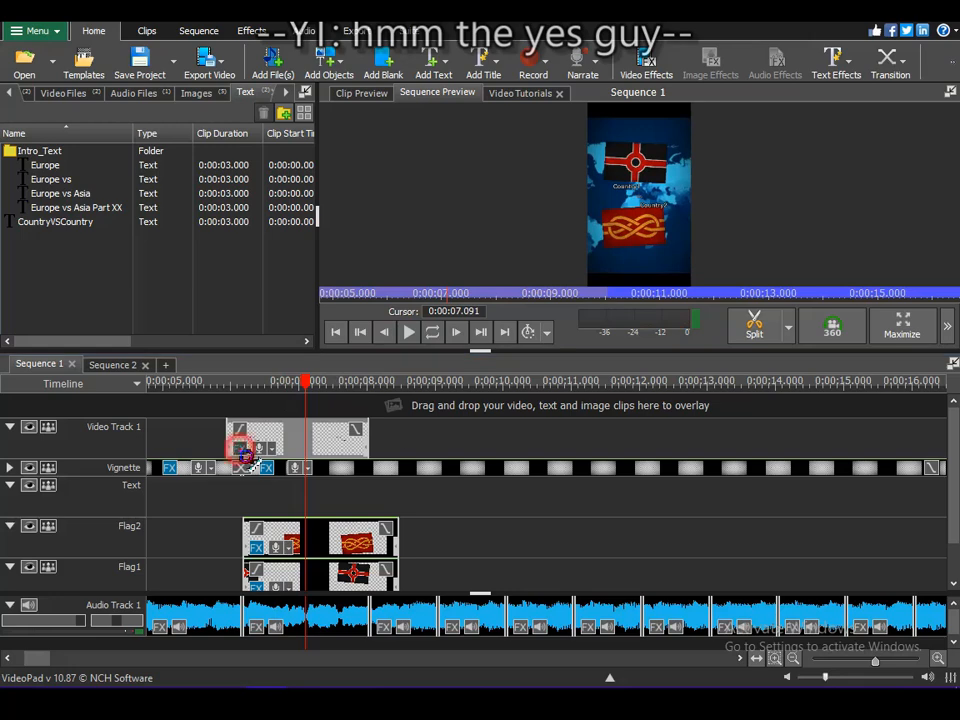
Open the CountryVSCountry clip's effects and examine the Glow effect's Glowiness setting.
click(241, 449)
drag(574, 256, 659, 235)
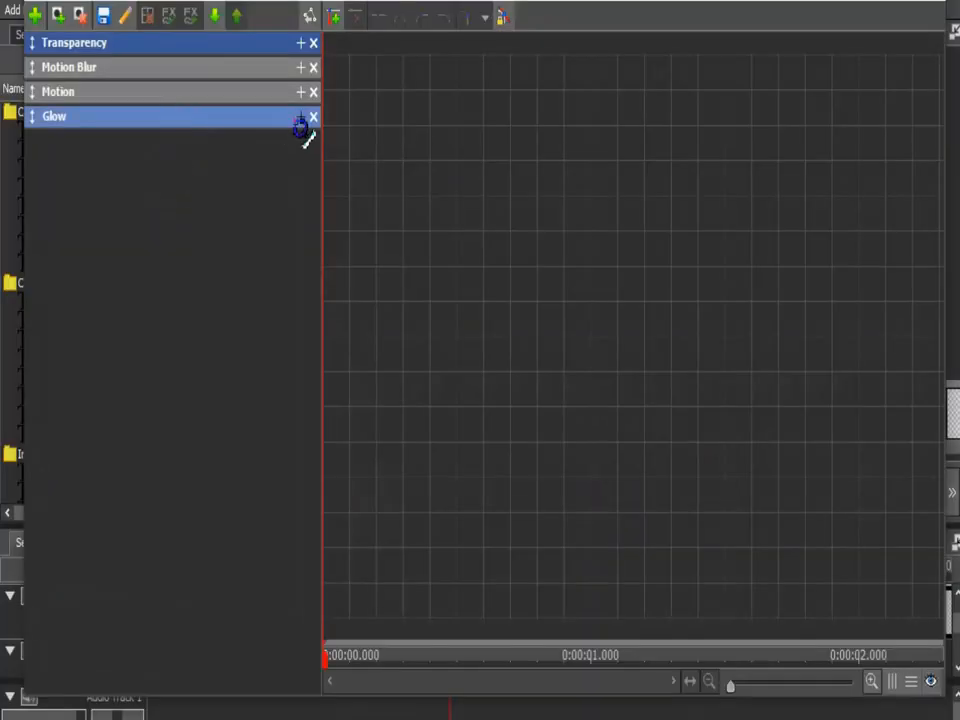
click(299, 118)
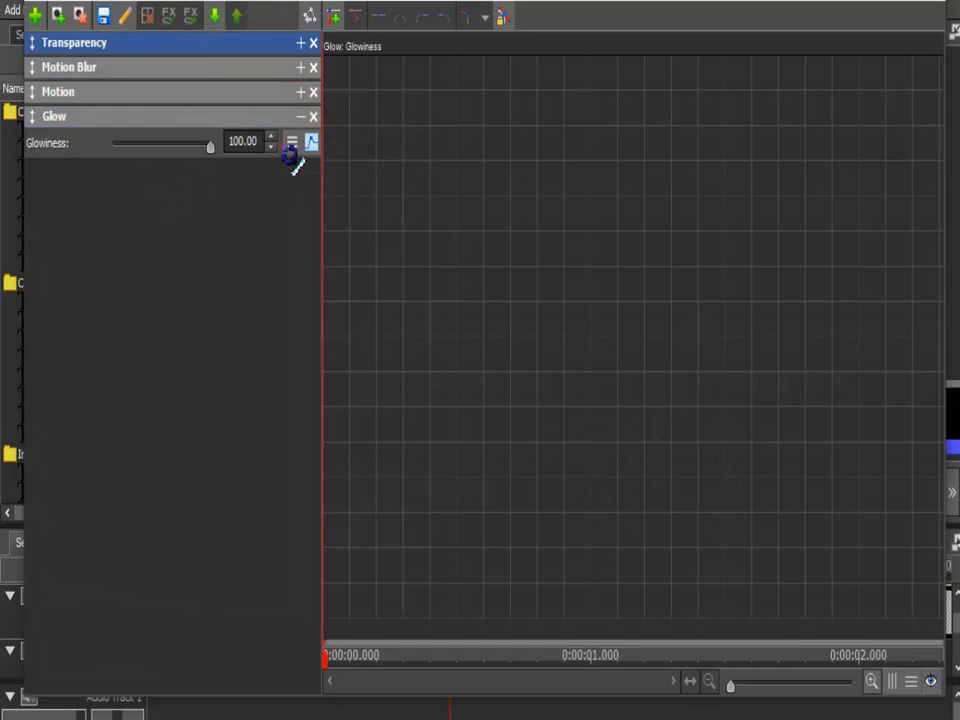
click(301, 121)
Examine the Motion effect's Base Y, Base X and Rotation curves on the text clip.
click(300, 91)
click(311, 284)
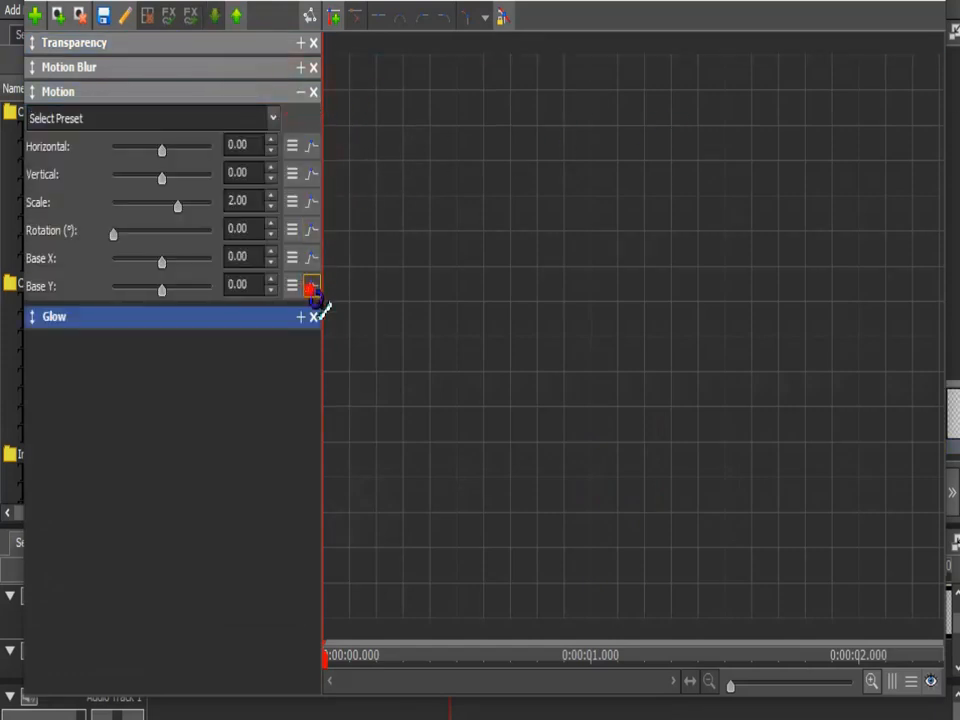
click(267, 98)
click(312, 286)
click(312, 258)
click(312, 231)
click(312, 231)
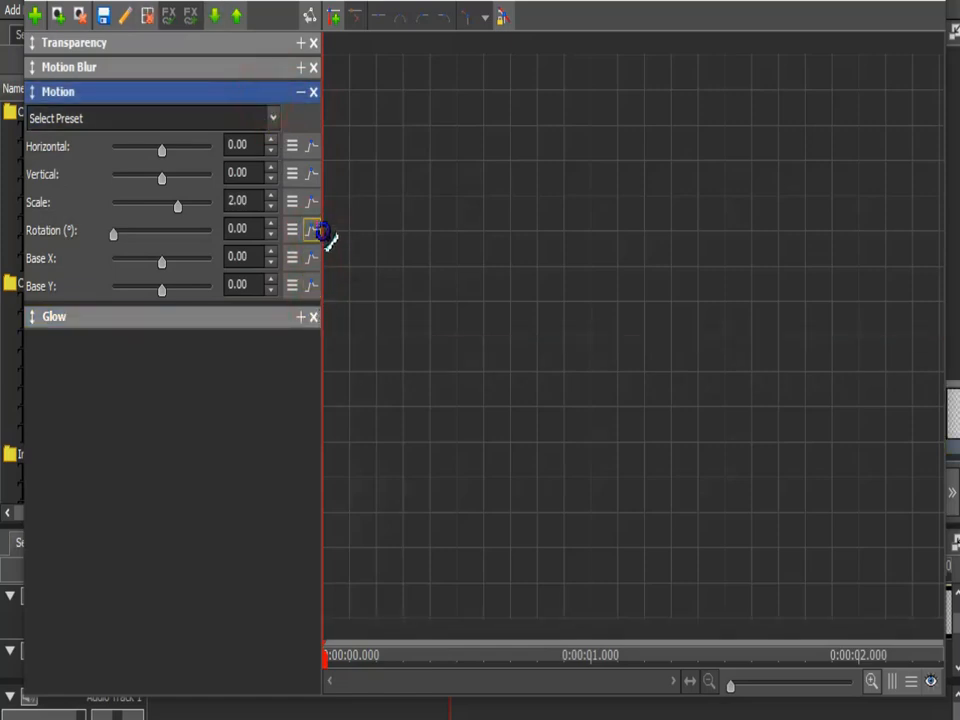
Examine the text clip's Scale curve by scrubbing from its start through the following two keyframes.
click(311, 201)
drag(336, 657, 360, 670)
scroll(334, 426, up, 3)
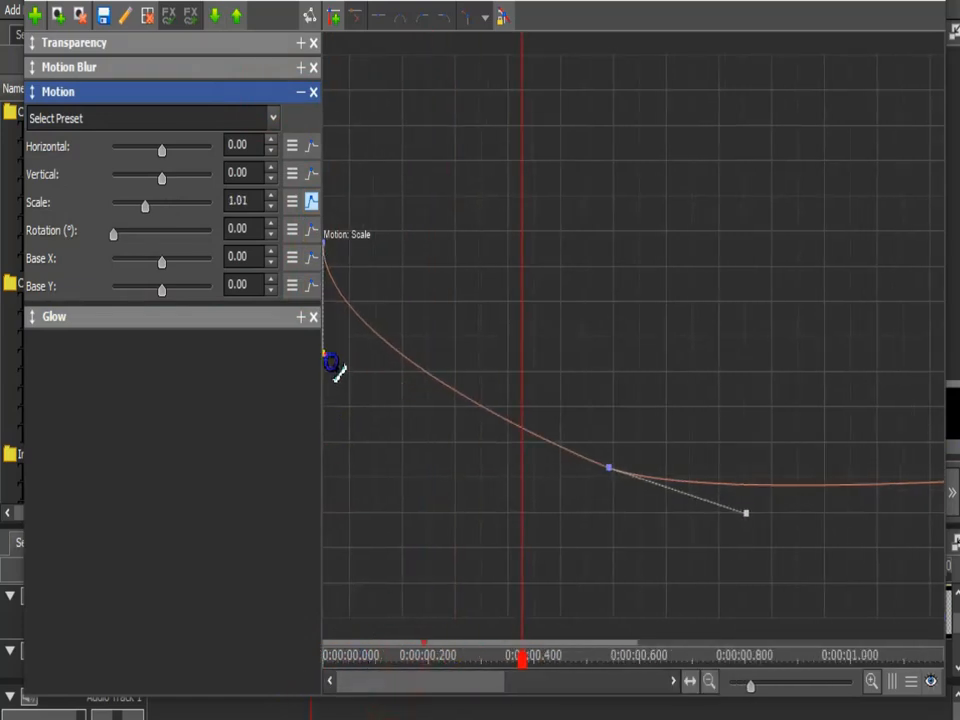
drag(433, 658, 296, 712)
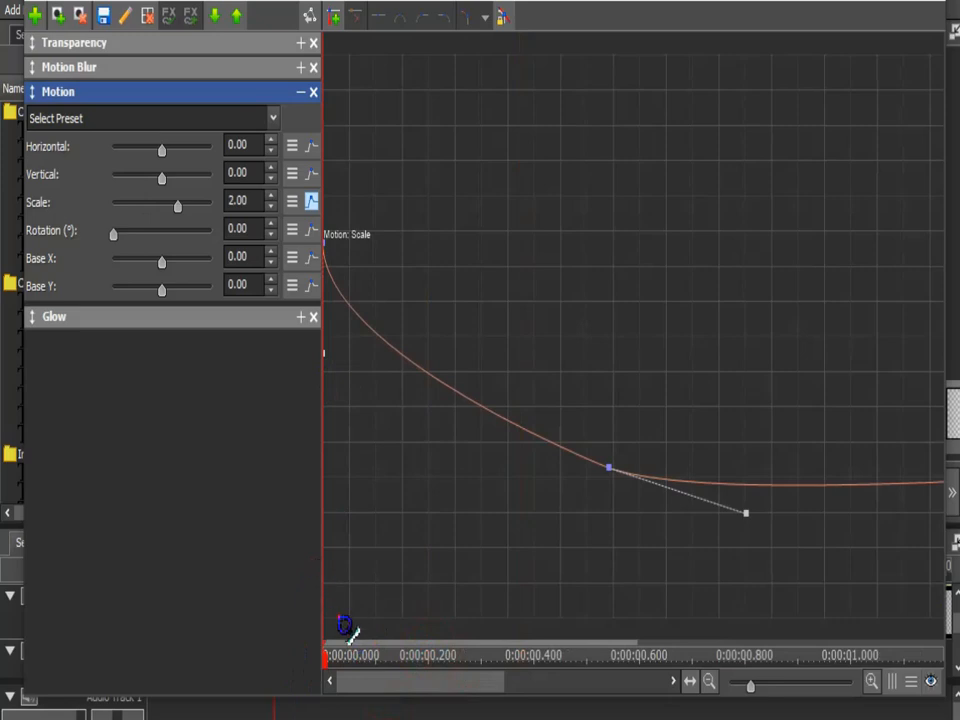
scroll(368, 474, down, 3)
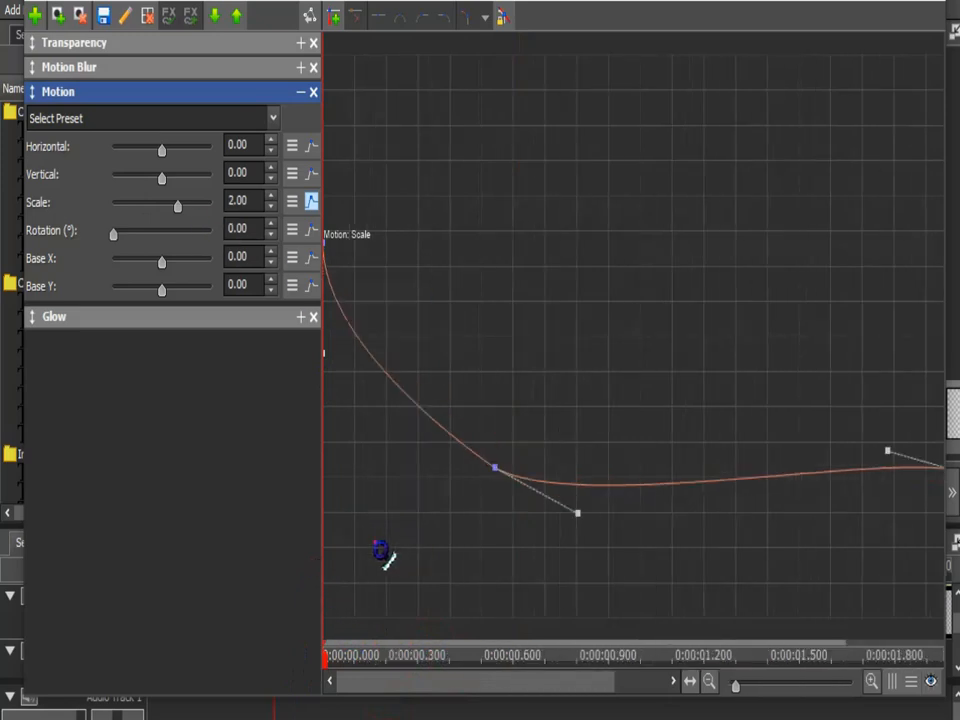
click(467, 658)
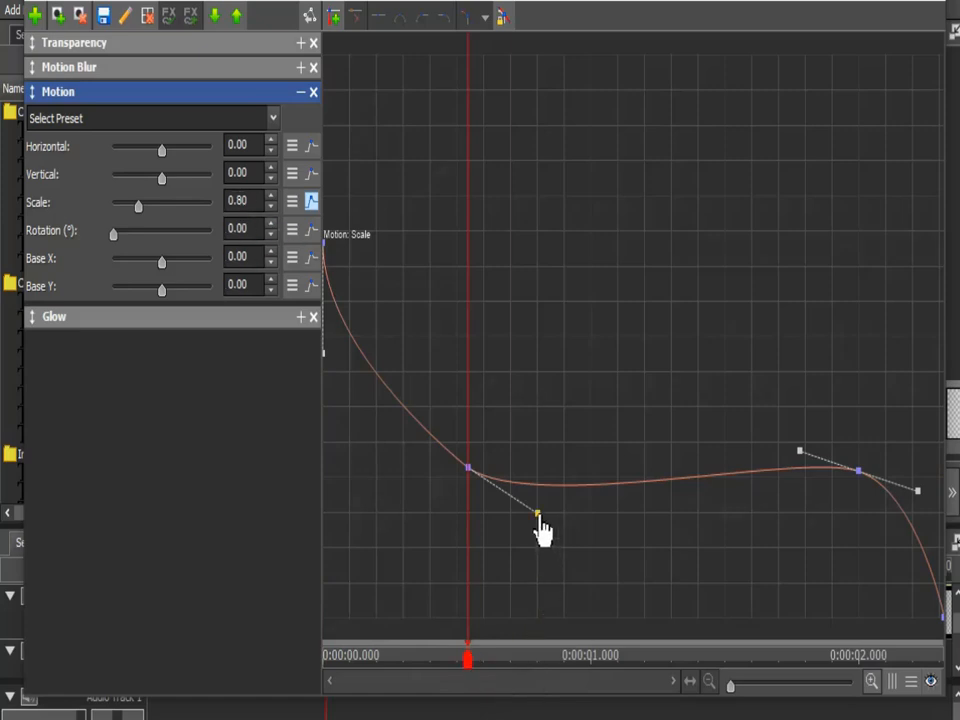
drag(480, 645, 862, 705)
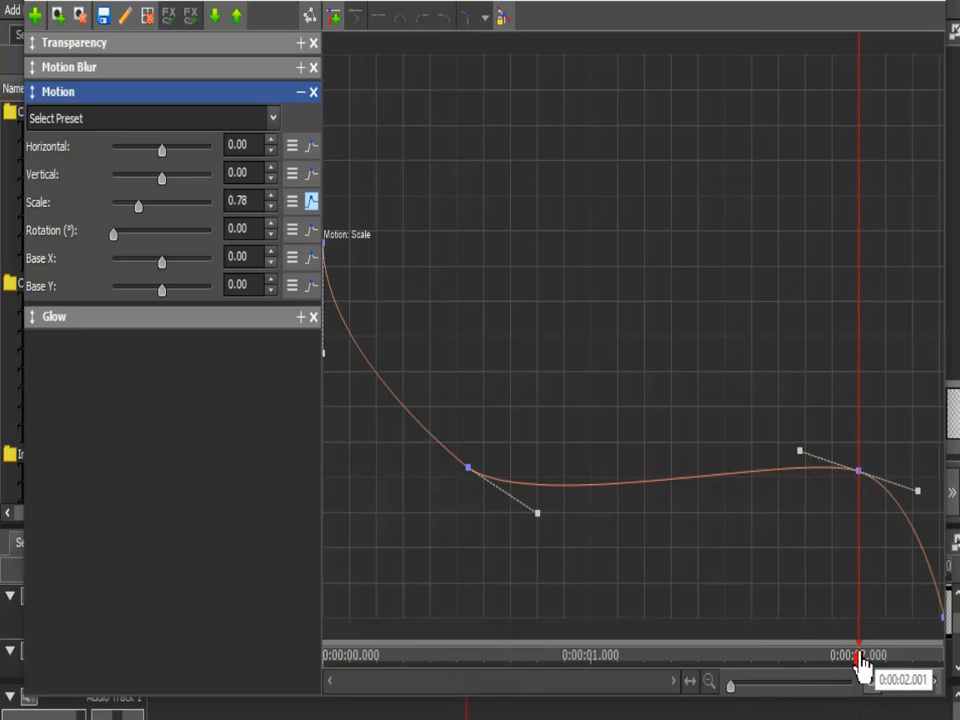
Examine the final keyframes of the text clip's Scale curve and the Motion Blur effect's Time setting.
drag(862, 665, 866, 650)
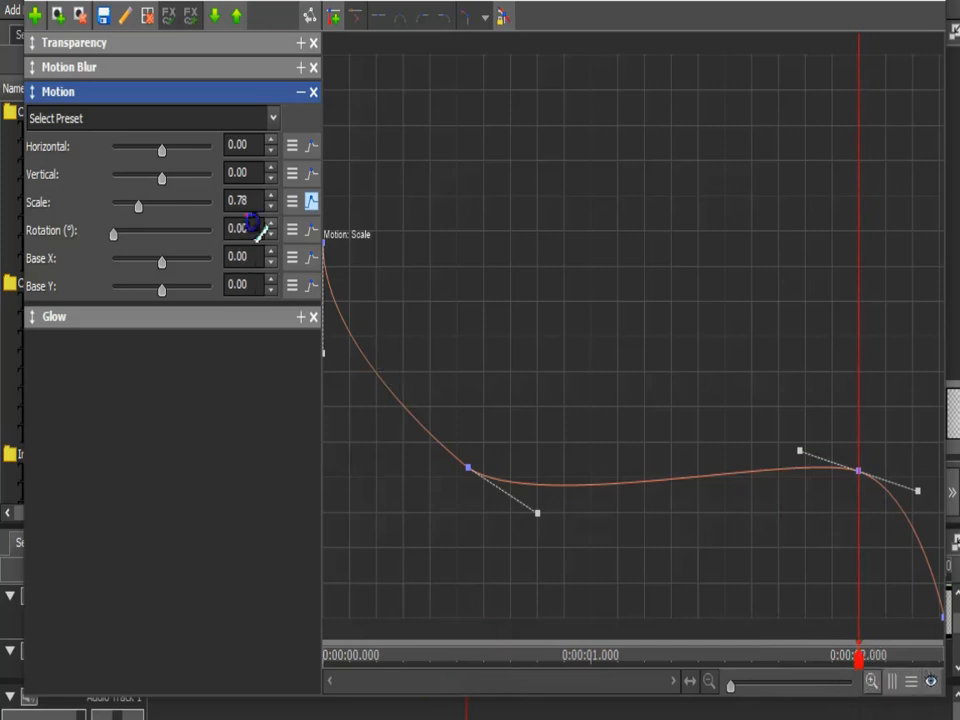
drag(884, 655, 946, 657)
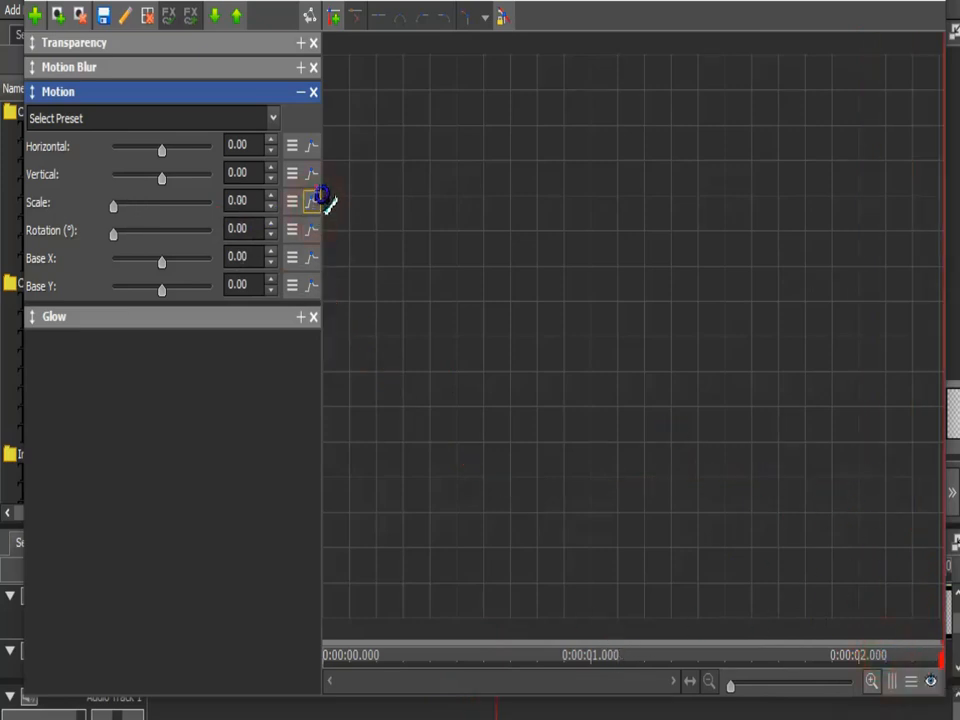
click(300, 67)
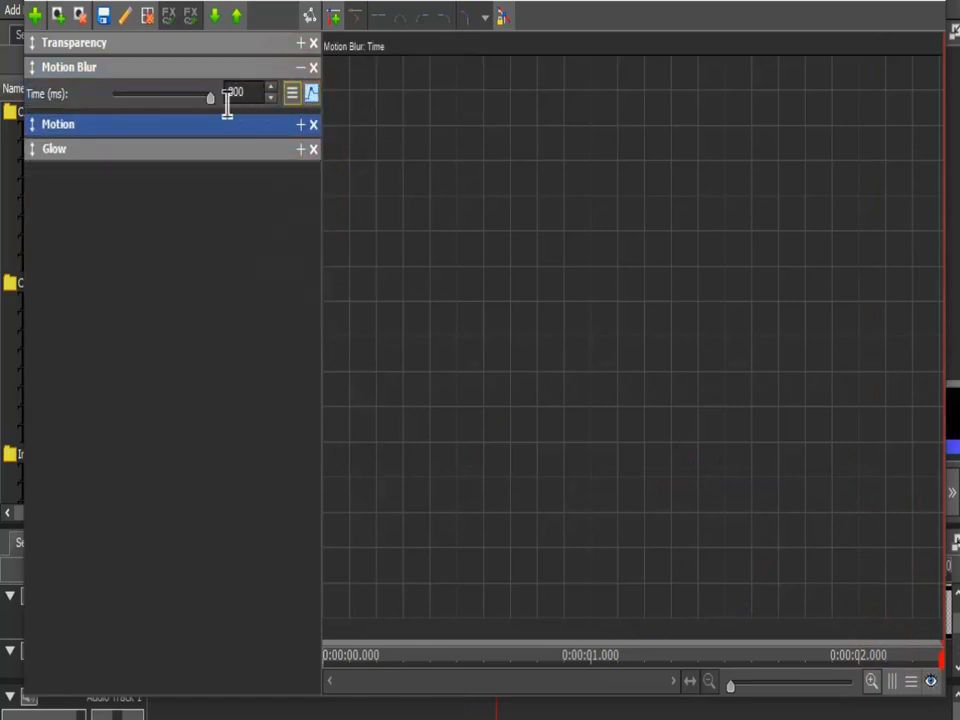
click(312, 93)
Examine the Transparency effect's Opacity curve by scrubbing through its keyframes to the end of the text clip.
click(300, 42)
click(311, 96)
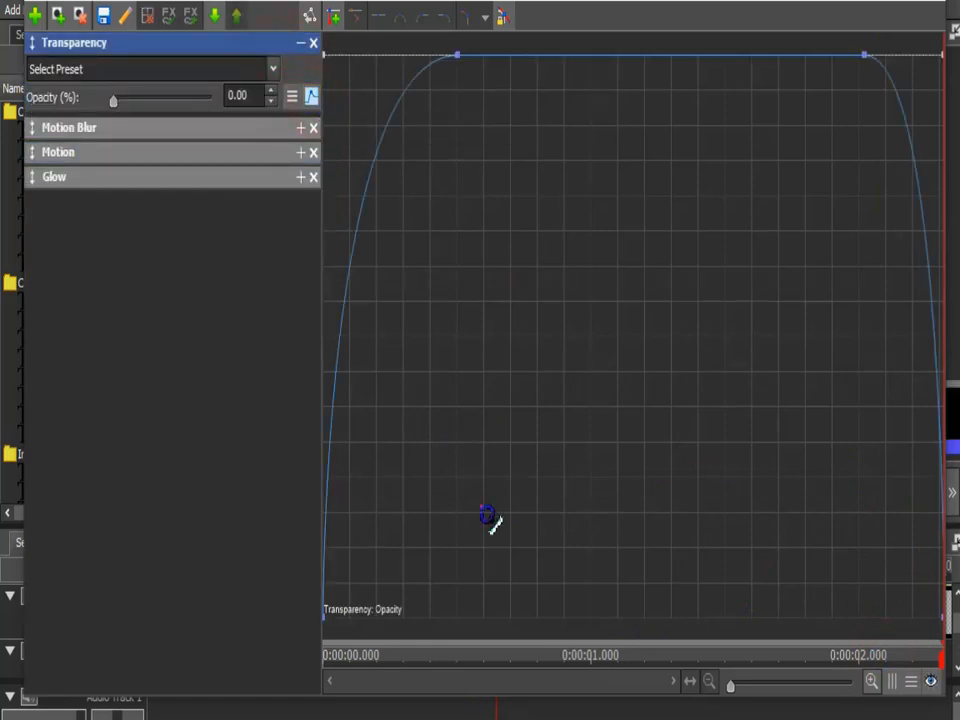
drag(500, 658, 458, 586)
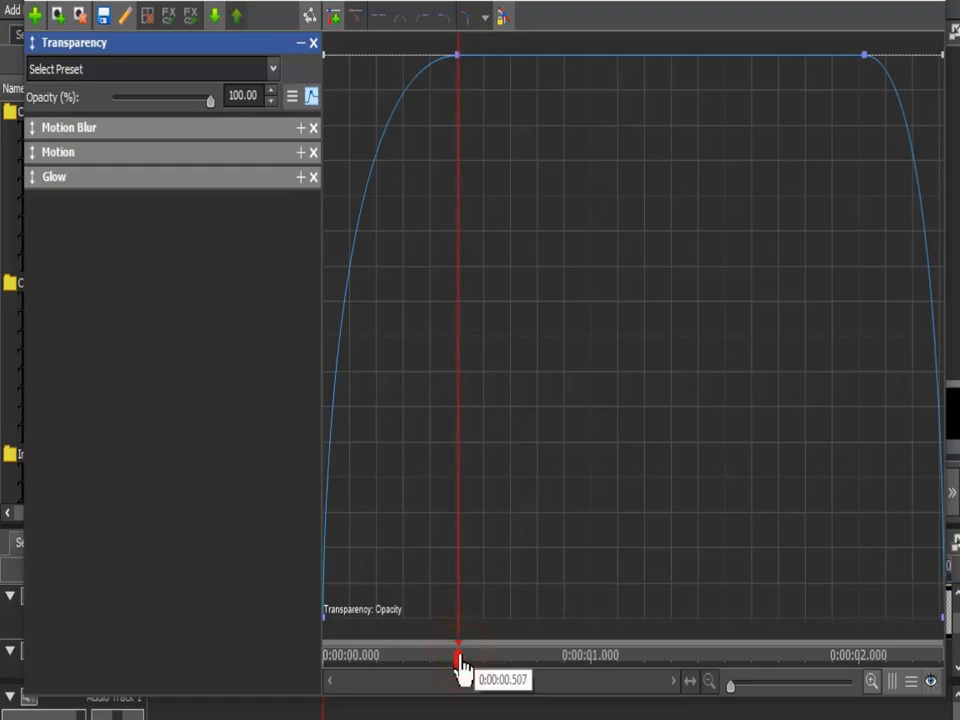
drag(460, 662, 866, 660)
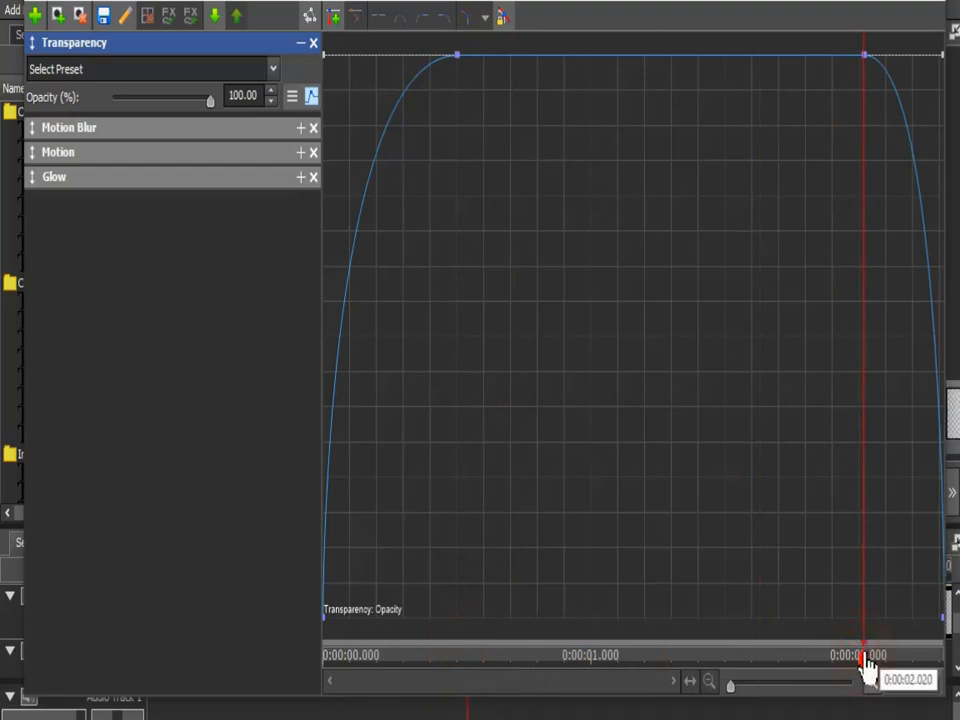
drag(866, 667, 940, 662)
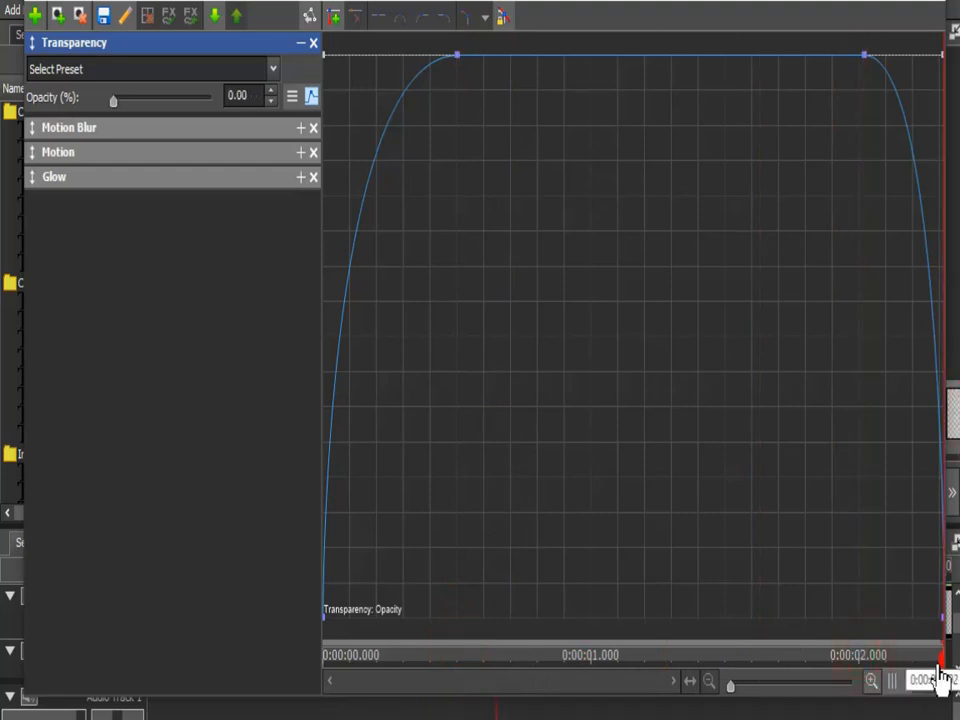
drag(940, 660, 740, 490)
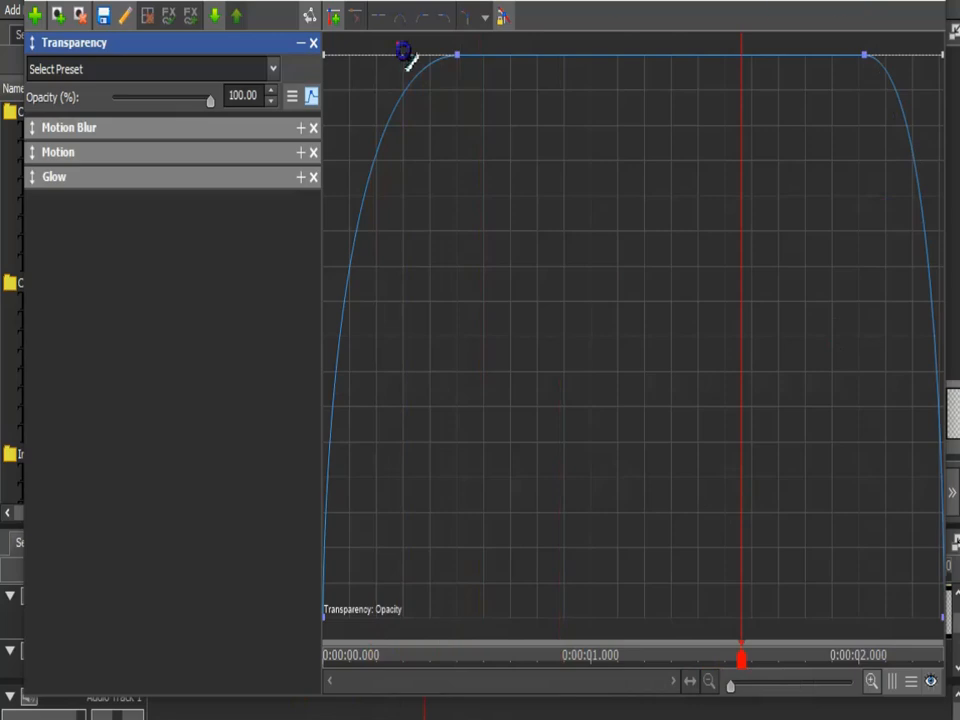
click(311, 96)
click(300, 44)
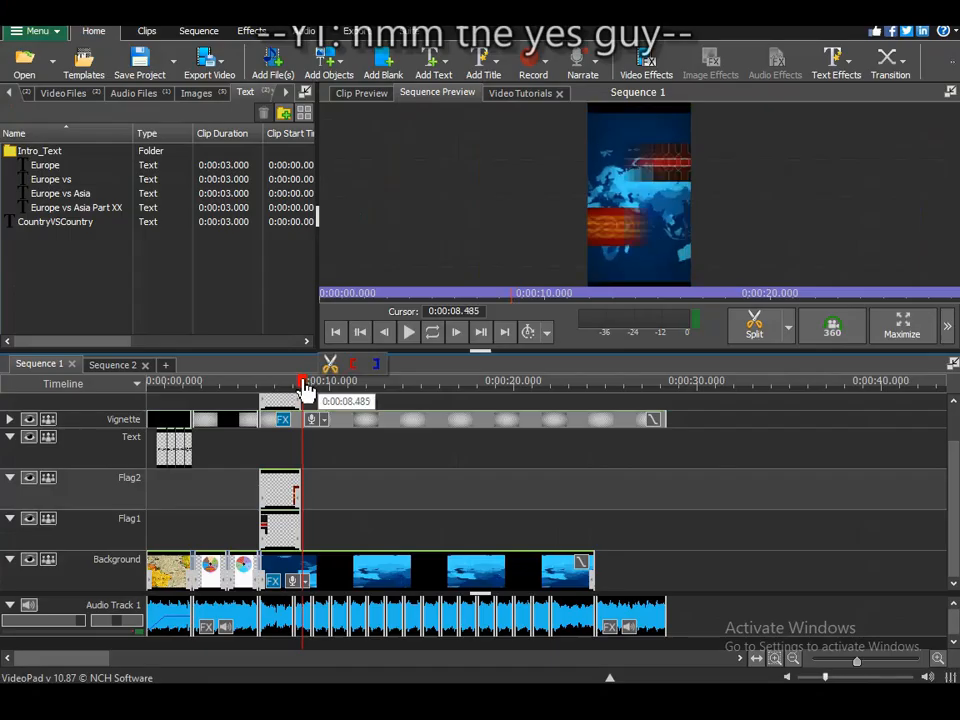
Place the playhead at about 10 seconds and create a ComparisonItems folder among the text clips.
scroll(304, 390, up, 2)
drag(289, 417, 322, 475)
scroll(320, 483, up, 2)
scroll(372, 440, down, 2)
click(376, 428)
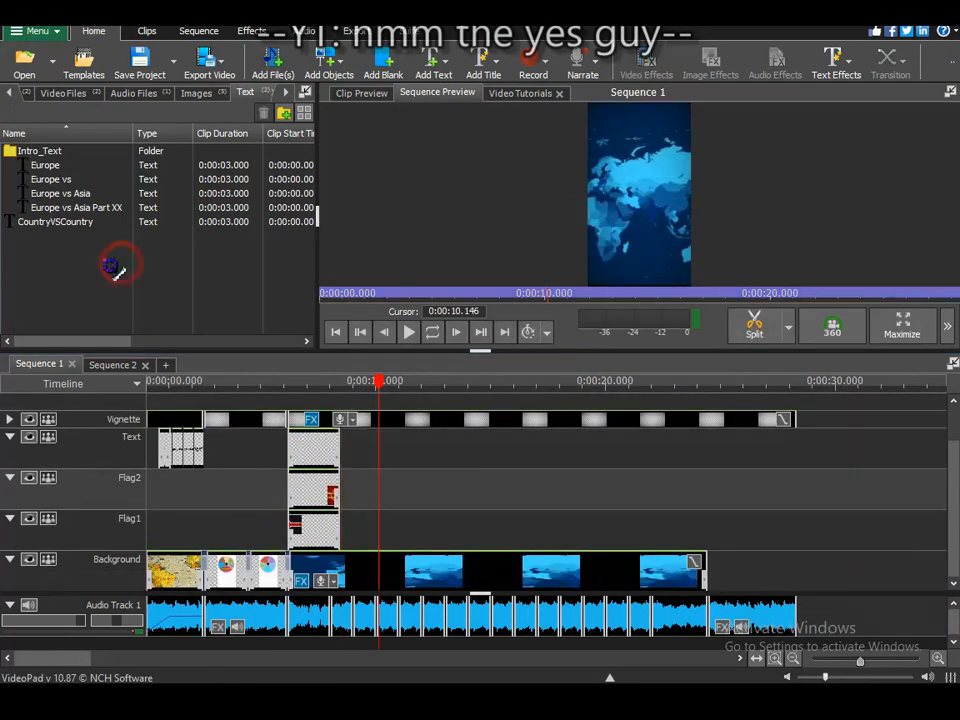
right_click(81, 259)
click(286, 116)
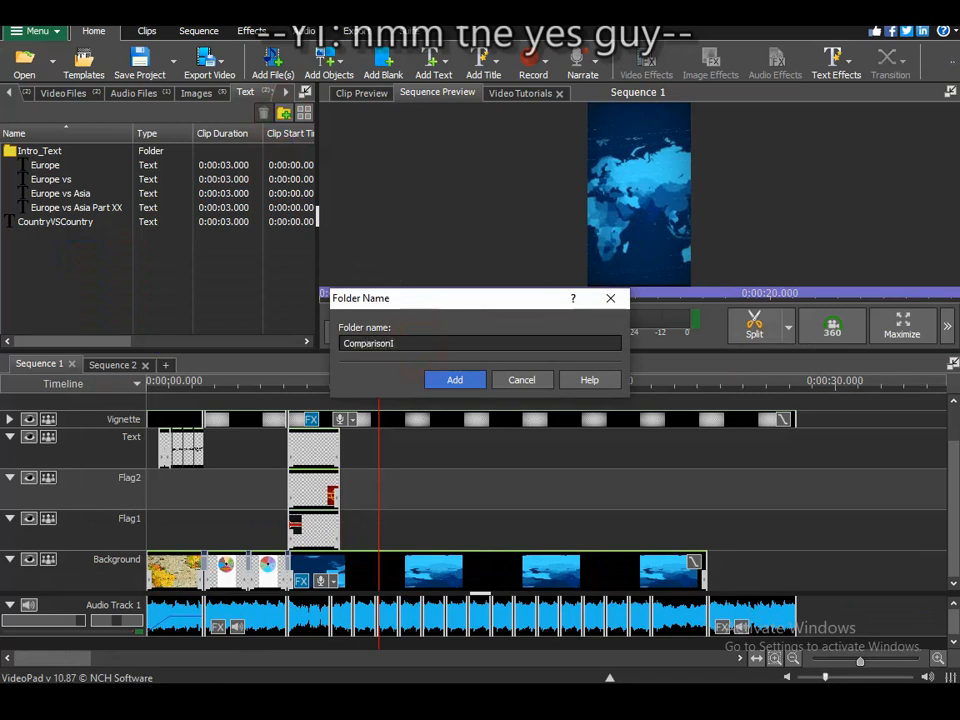
click(466, 380)
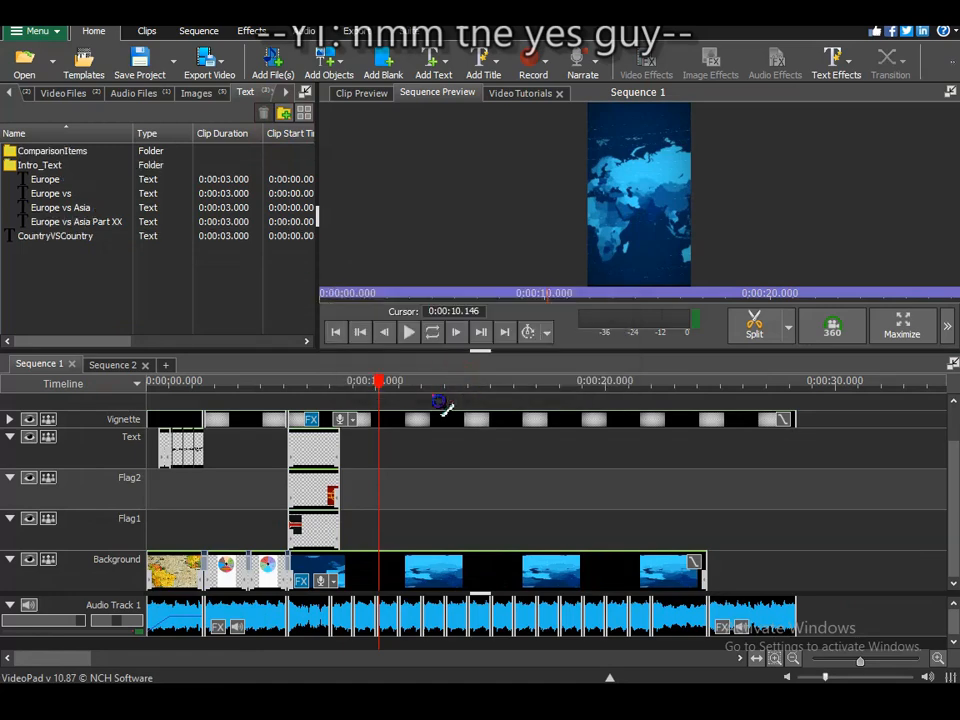
Add a Simple Text Overlay clip inside the ComparisonItems folder and rename it Land Area.
drag(120, 242, 100, 157)
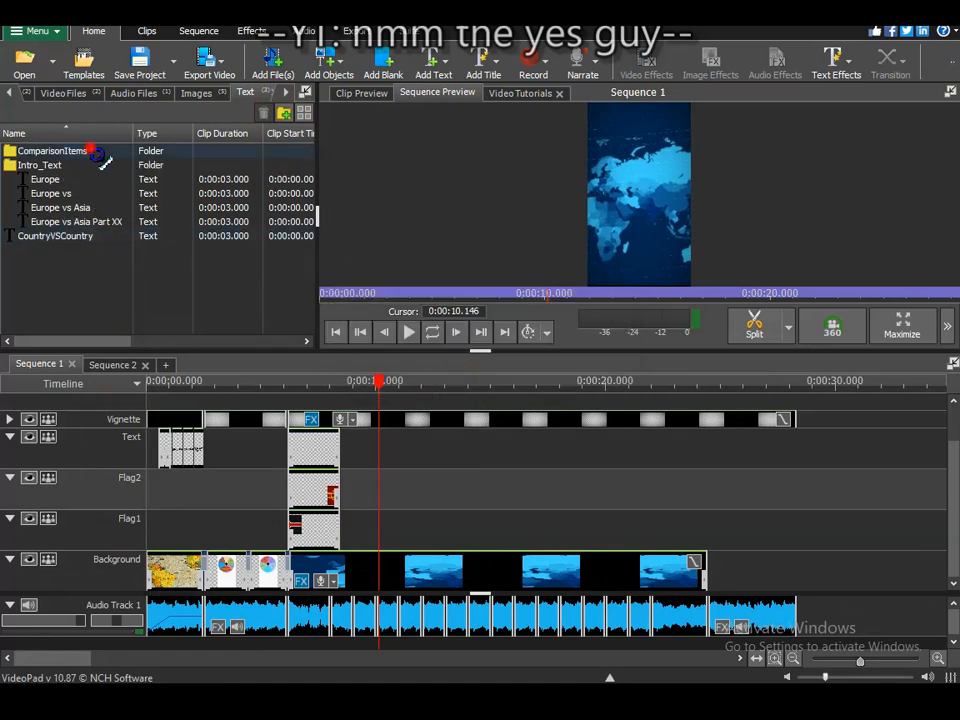
click(433, 62)
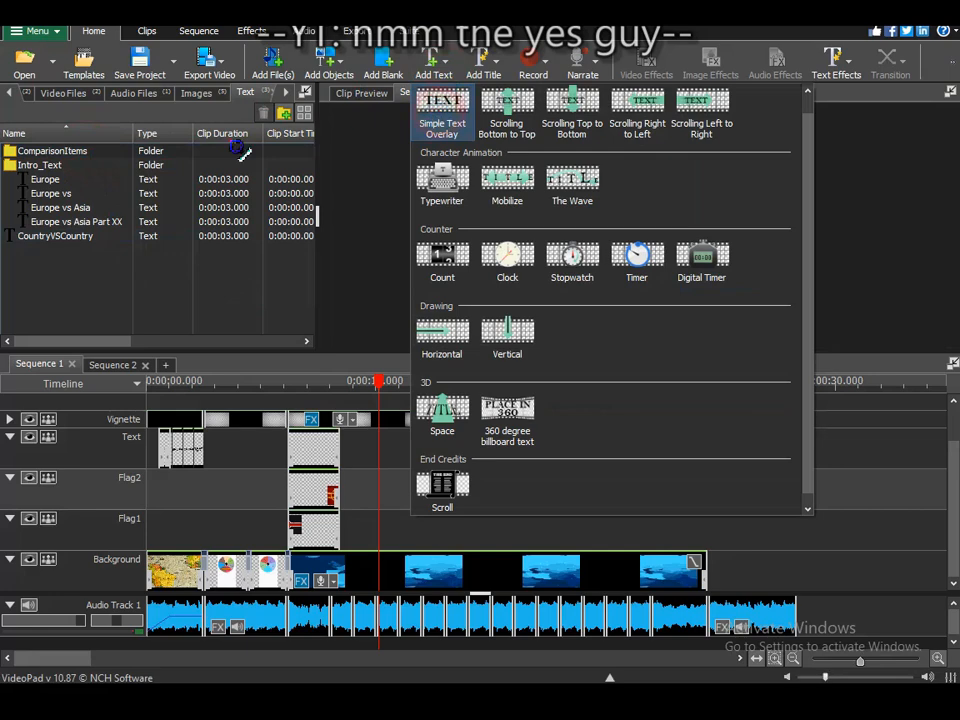
click(439, 107)
click(91, 169)
key(F2)
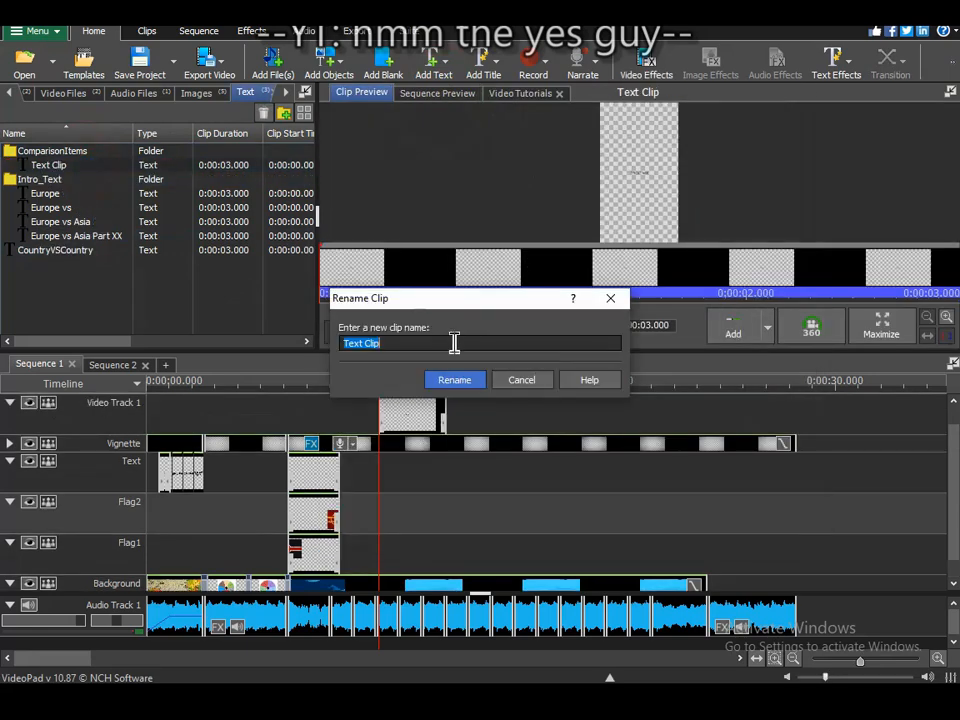
click(452, 380)
Set the font of the Land Area clip's placeholder text to Lucida Sans Unicode.
click(438, 351)
click(462, 328)
drag(463, 311, 460, 90)
drag(415, 385, 433, 348)
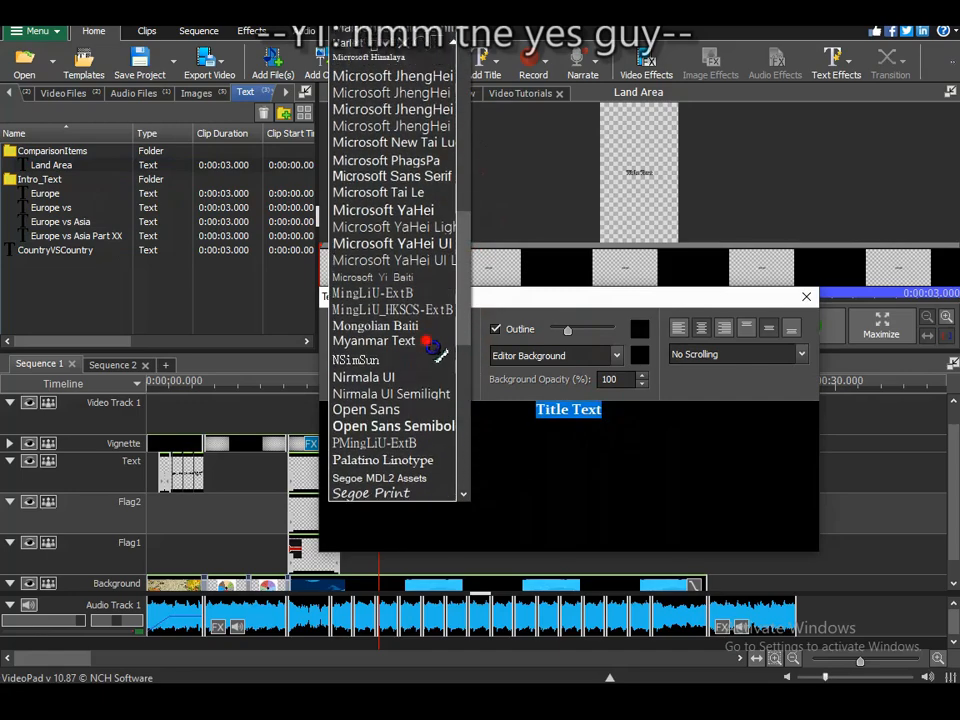
scroll(437, 350, down, 3)
scroll(430, 300, up, 10)
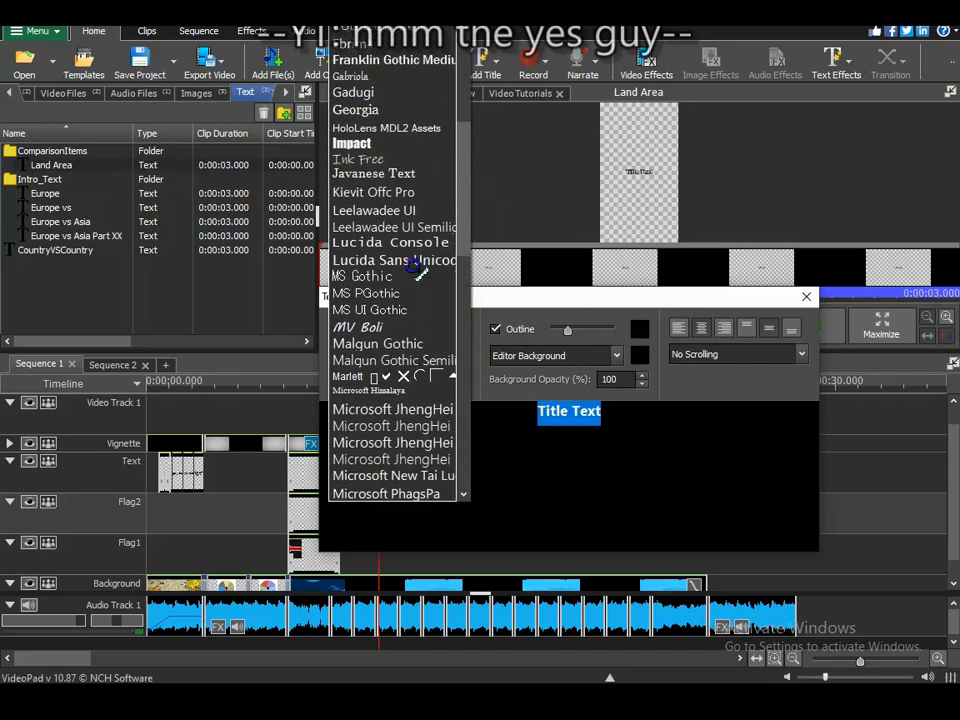
click(420, 257)
Color the clip's text light gray, set it to read "Land Area" at size 3, and finish editing the text.
click(462, 355)
click(568, 197)
click(392, 133)
click(476, 566)
click(641, 414)
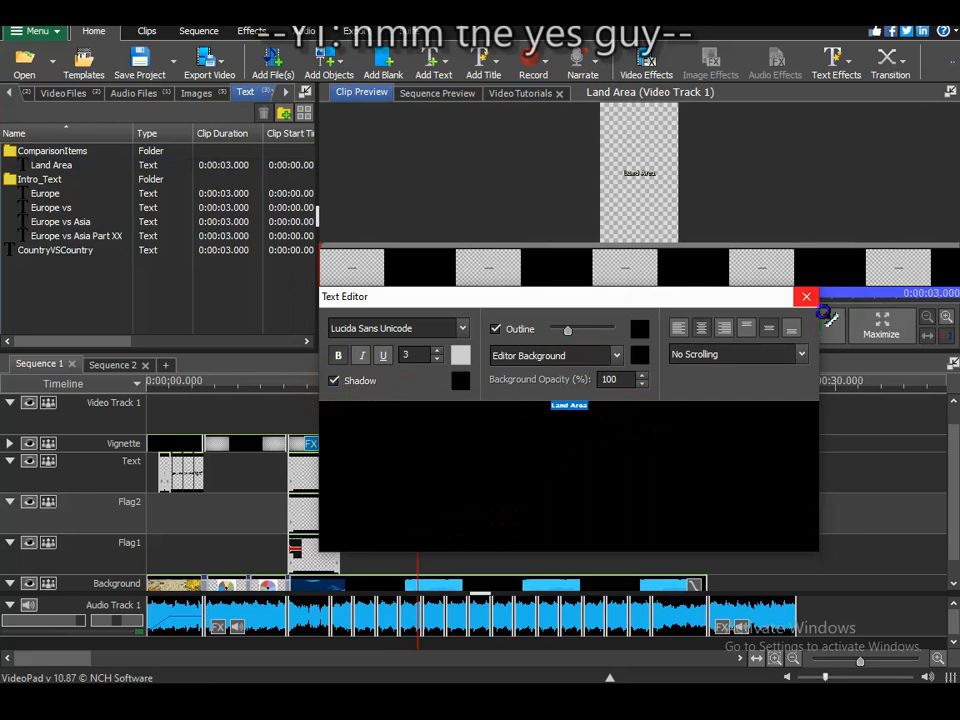
click(808, 298)
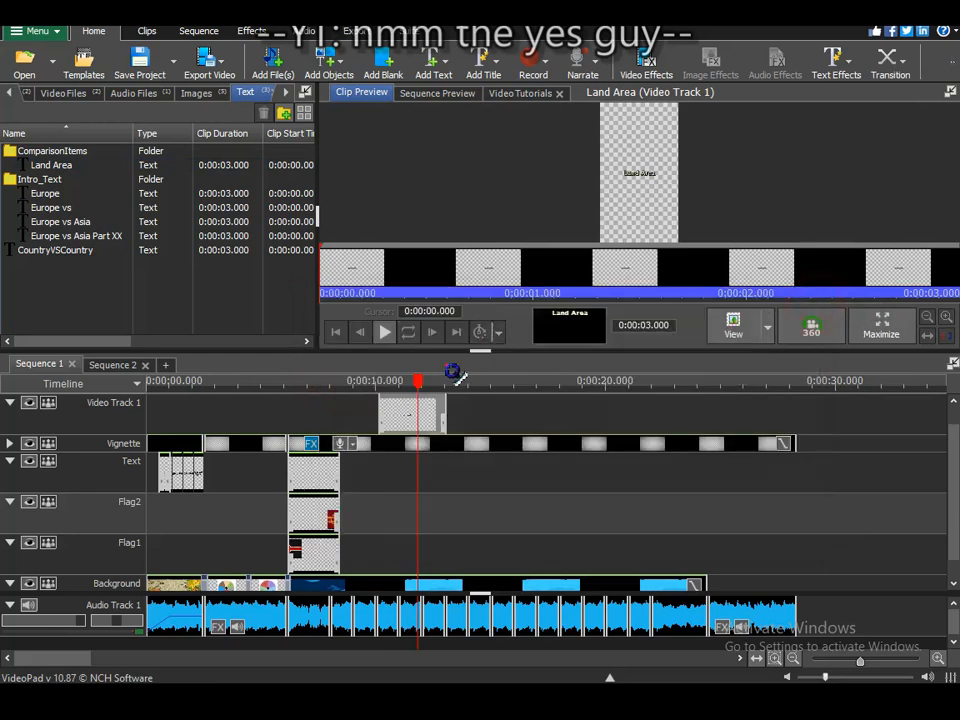
Move the Land Area clip onto the Text track directly after the CountryVSCountry clip and trim its end to the audio cut near 9 seconds.
drag(446, 388, 377, 476)
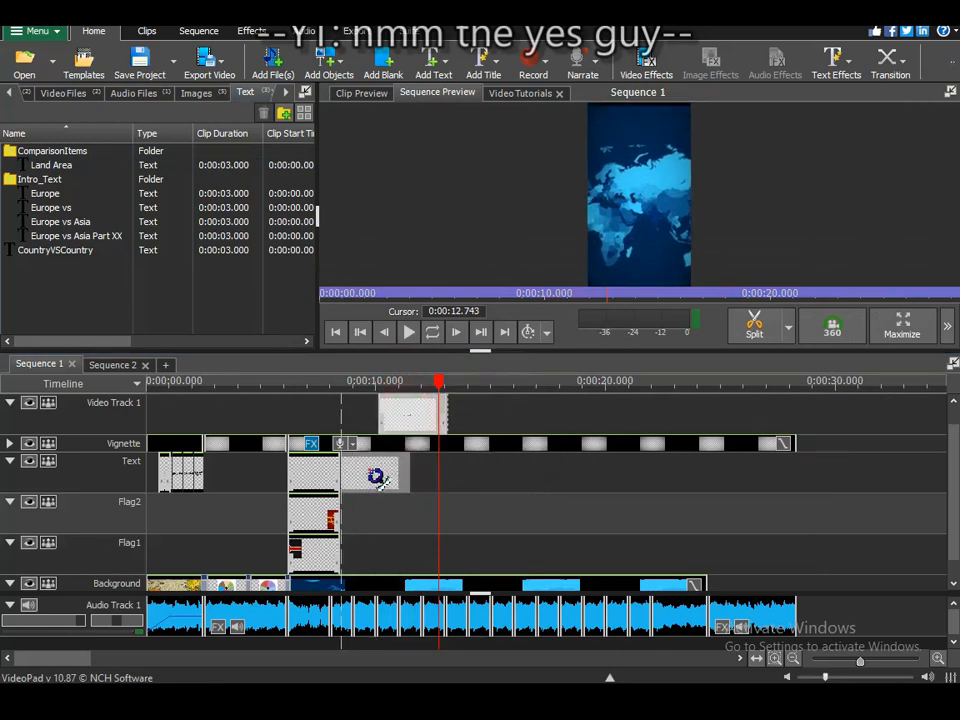
scroll(285, 511, up, 3)
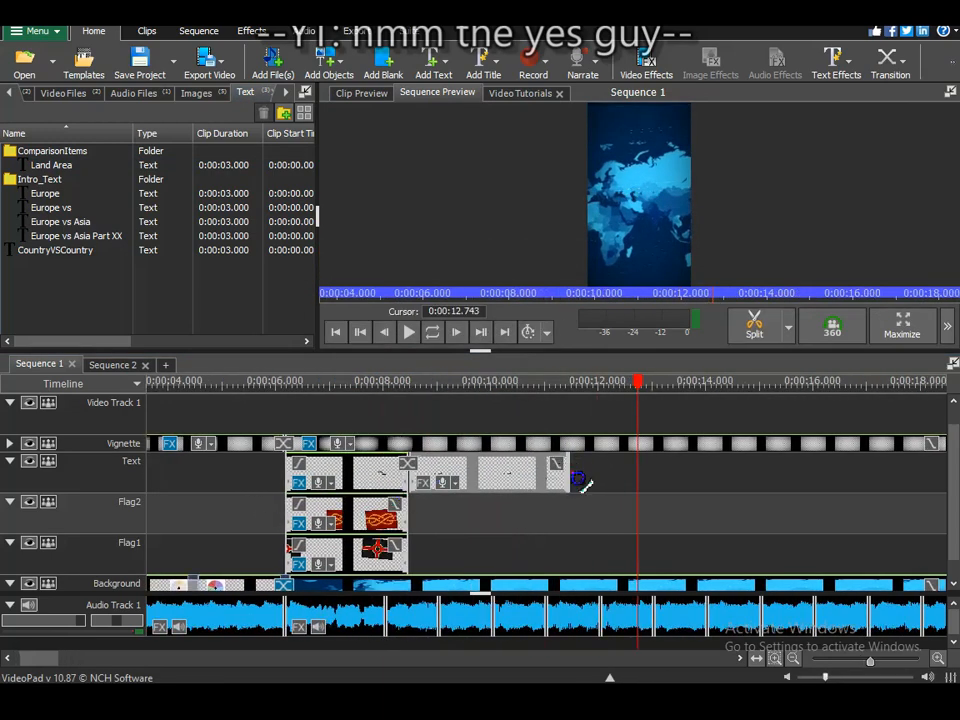
drag(563, 471, 437, 480)
Play the sequence from about 7.6 seconds to check the change from the country title to the Land Area text.
drag(448, 388, 358, 396)
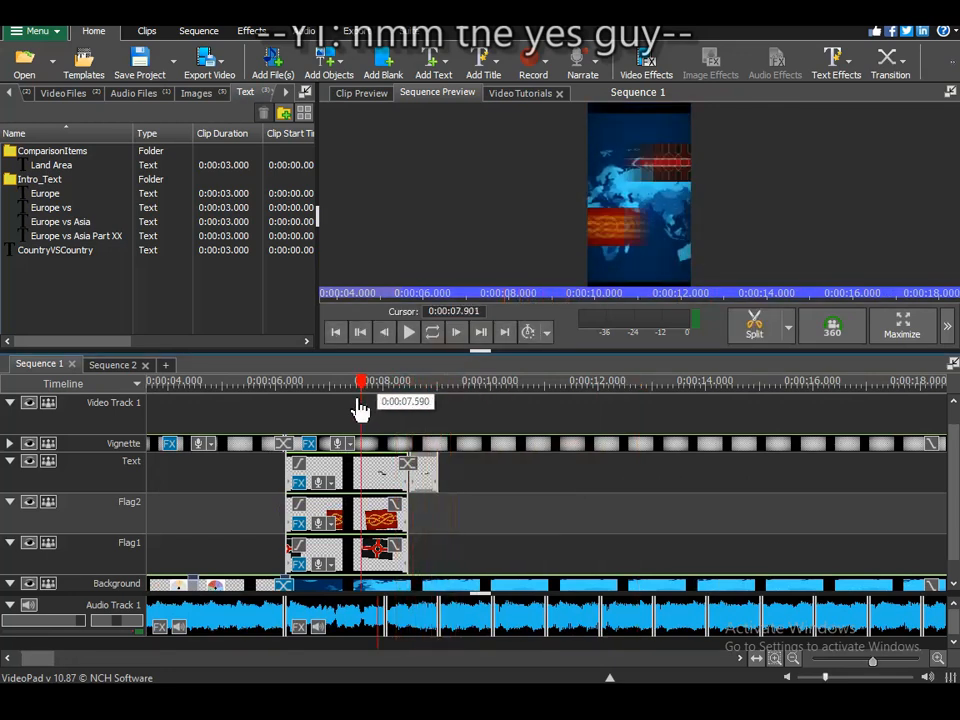
click(409, 332)
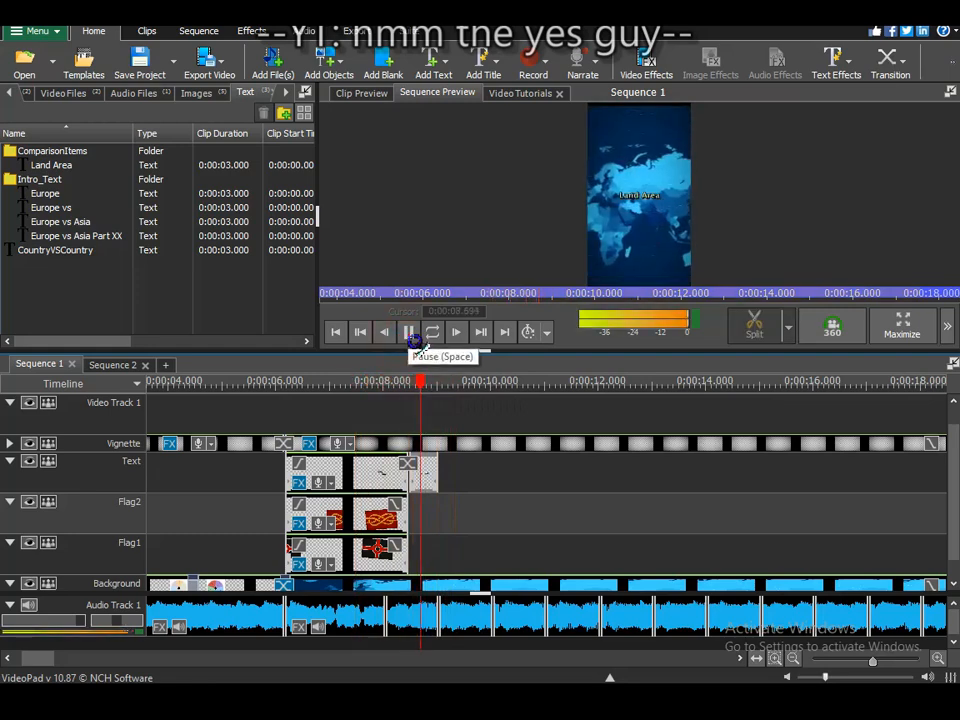
click(408, 334)
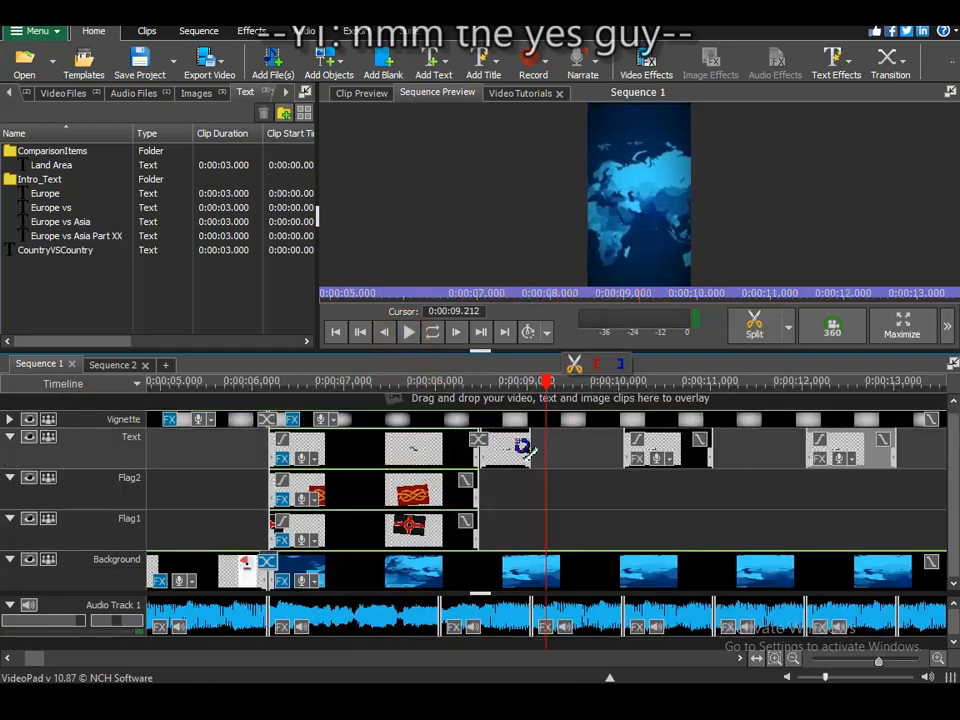
Add a Transparency effect to the Land Area clip on the Text track.
click(502, 460)
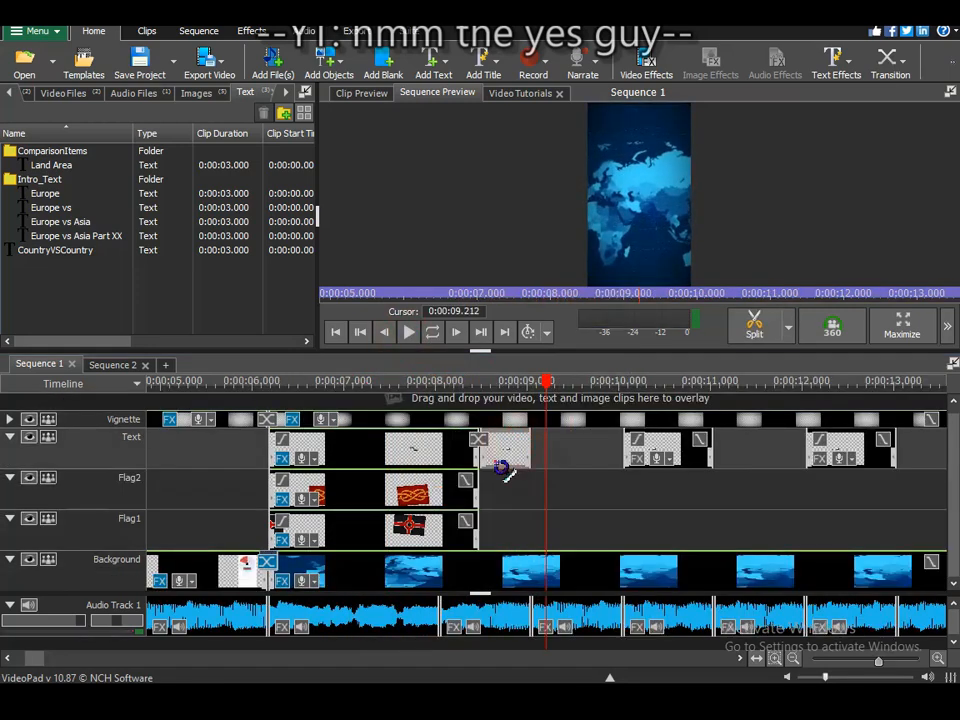
scroll(506, 453, up, 3)
click(463, 457)
click(181, 140)
scroll(193, 158, down, 5)
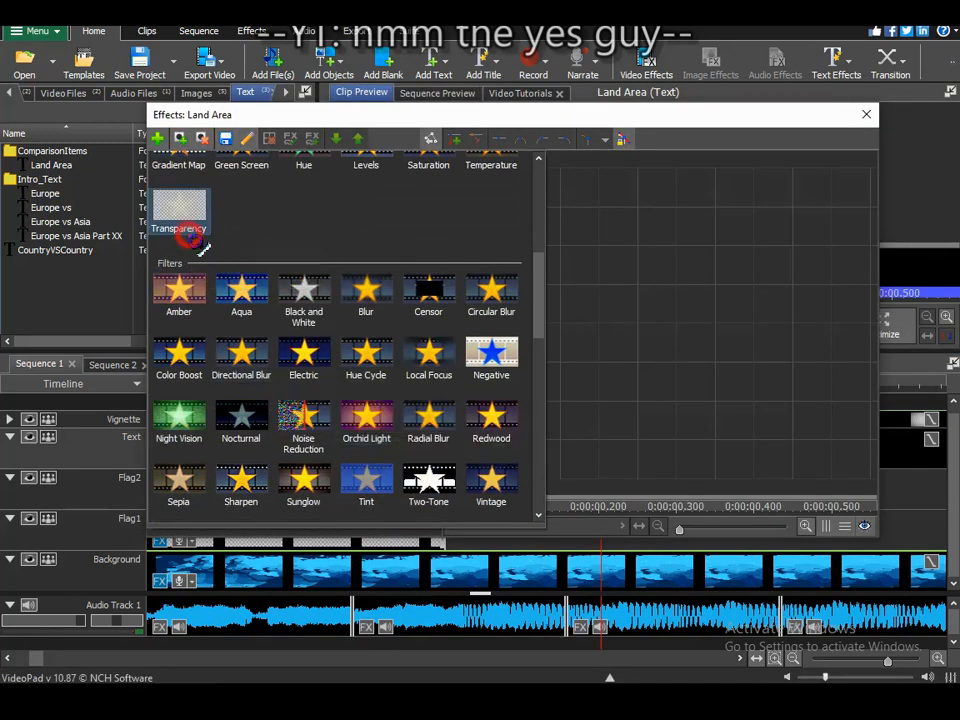
click(184, 214)
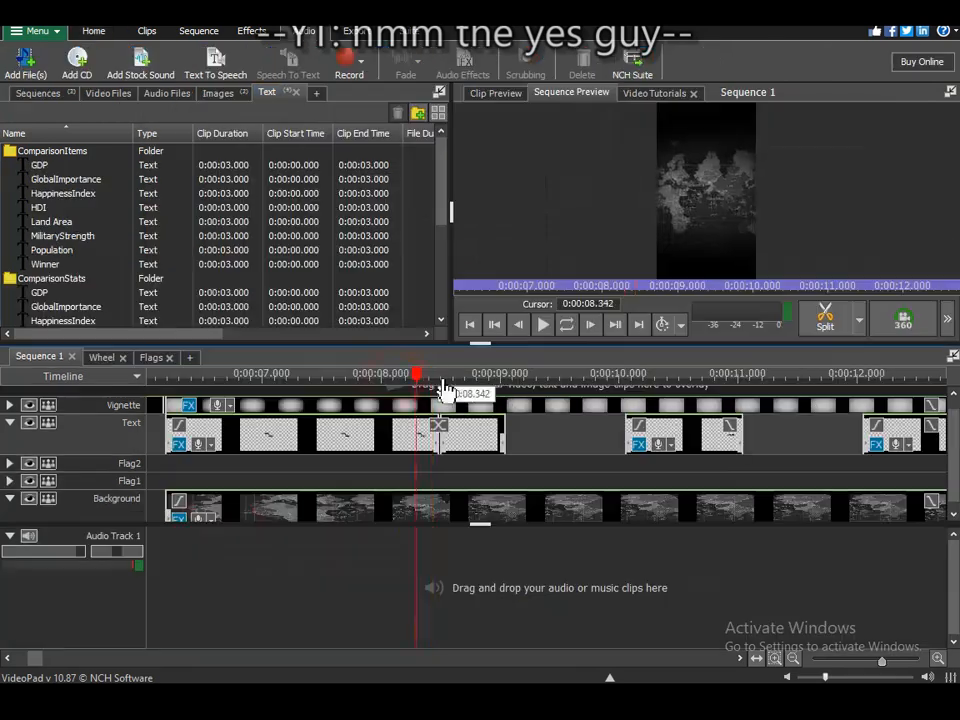
Move the playhead to about 8.9 seconds to view the Land Area text over the map.
click(486, 377)
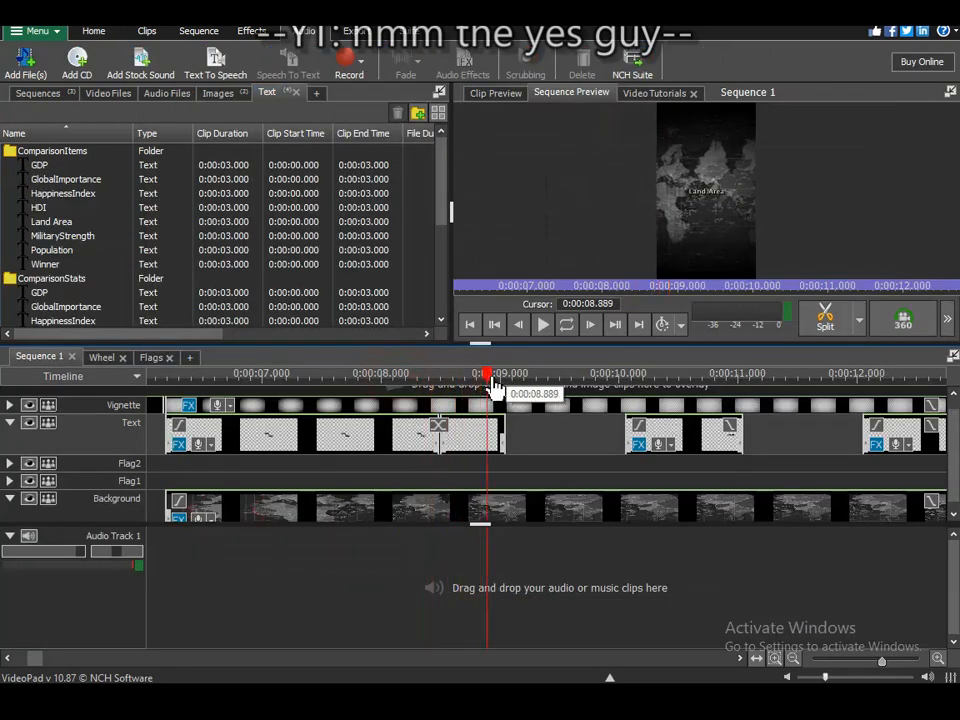
Open the effects of the Land Area text clip and examine its Motion scale and Transparency opacity curves separately.
double_click(465, 429)
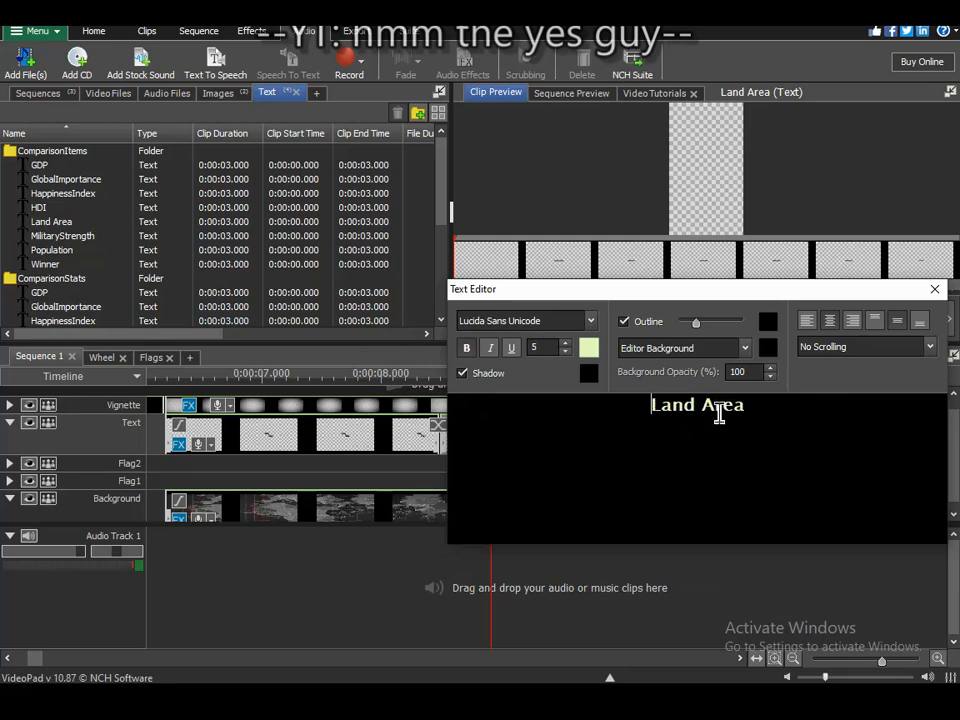
click(932, 293)
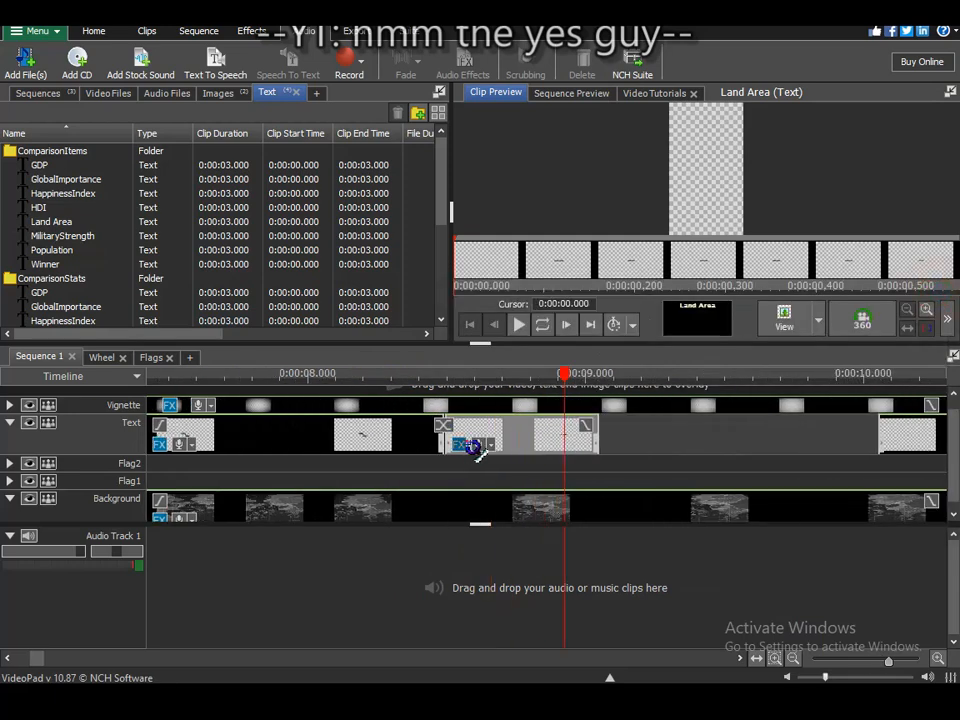
click(465, 448)
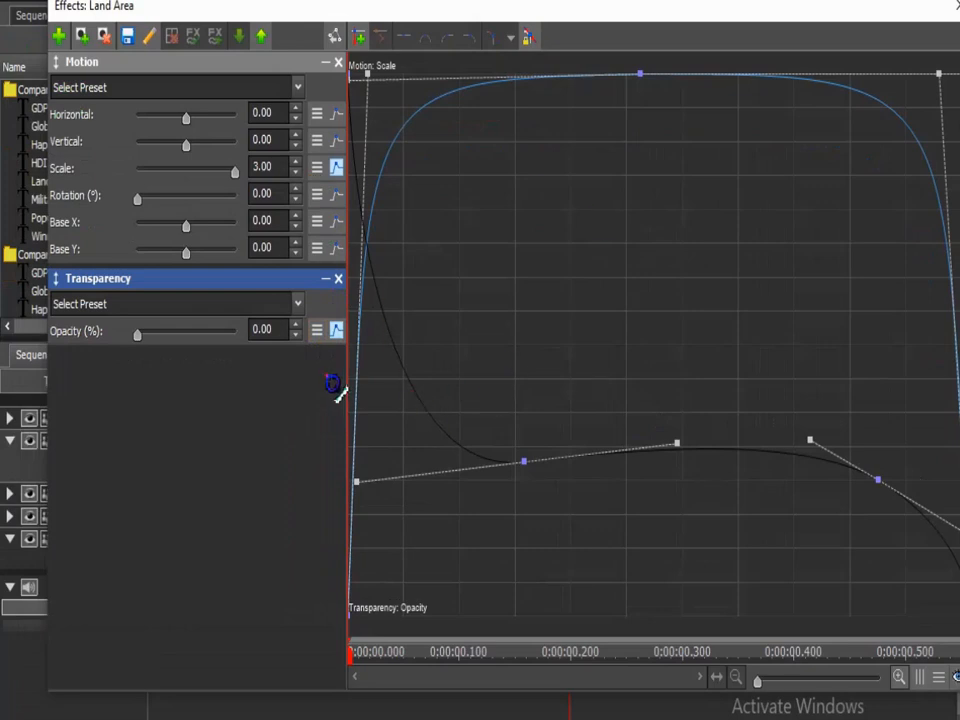
click(337, 330)
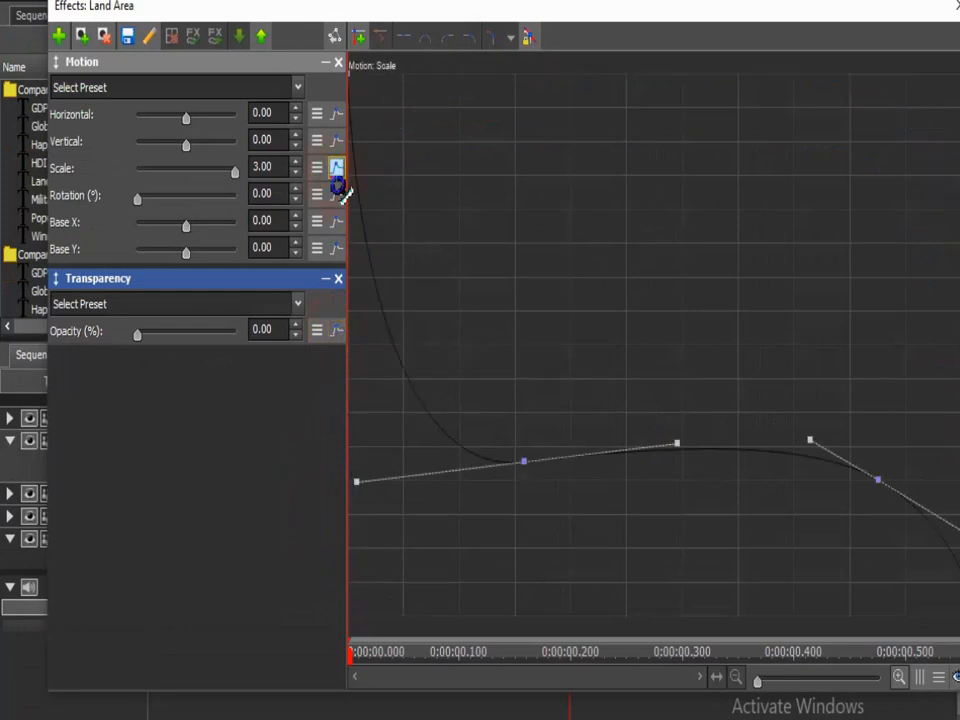
click(526, 653)
drag(476, 12, 431, 0)
click(293, 146)
click(292, 309)
drag(455, 632, 287, 703)
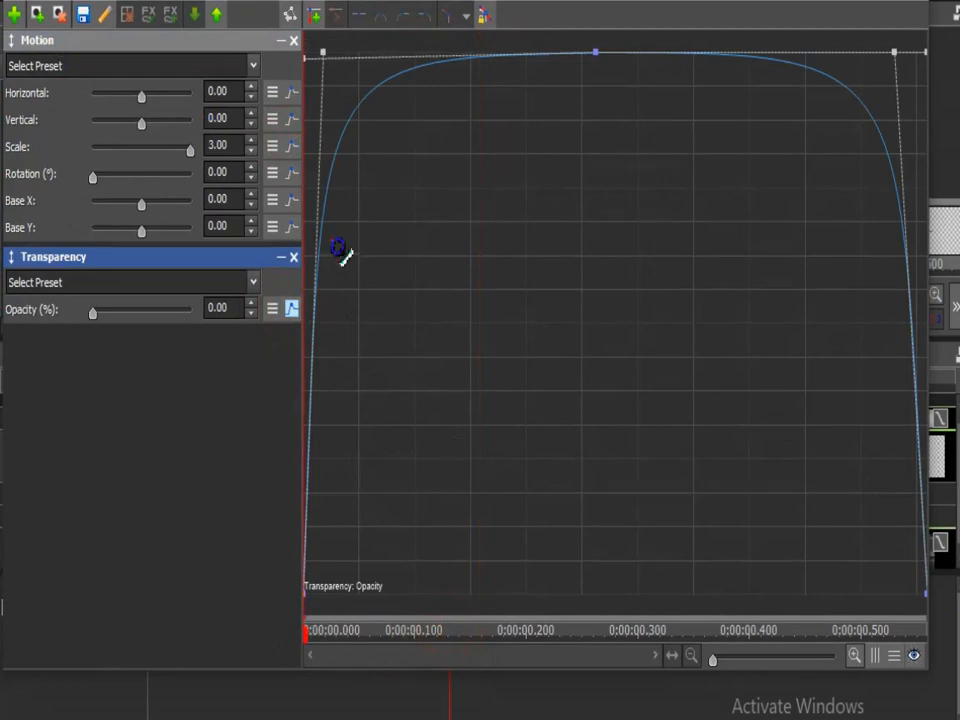
Extend the handles of the Land Area clip's middle opacity keyframe to the clip's start and end, and check the scale curve.
click(594, 603)
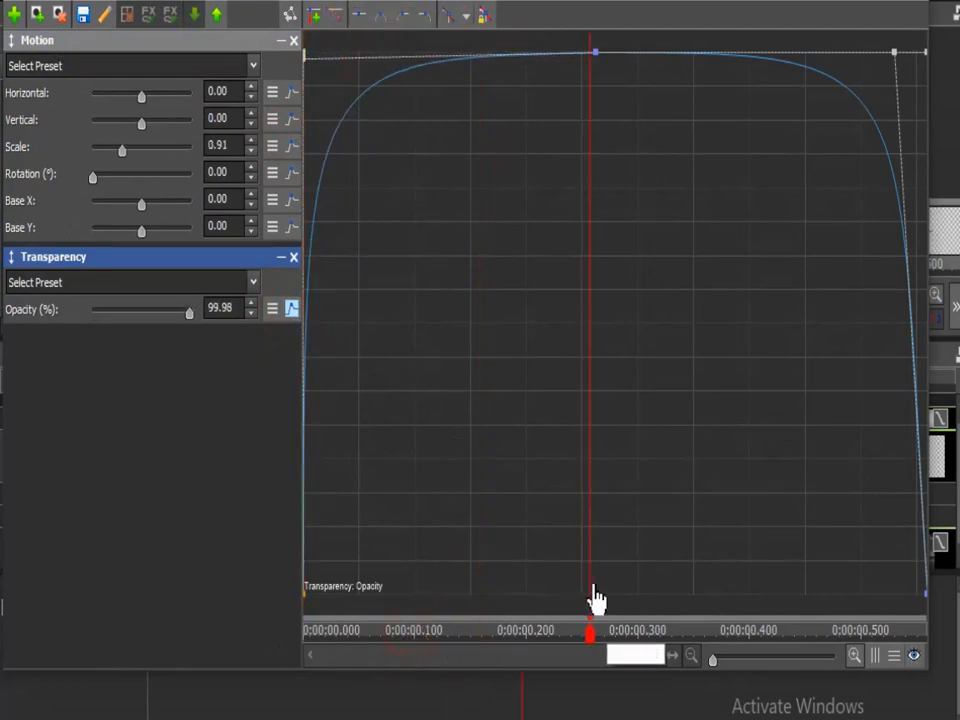
drag(926, 54, 439, 26)
click(360, 22)
drag(596, 52, 926, 50)
click(291, 309)
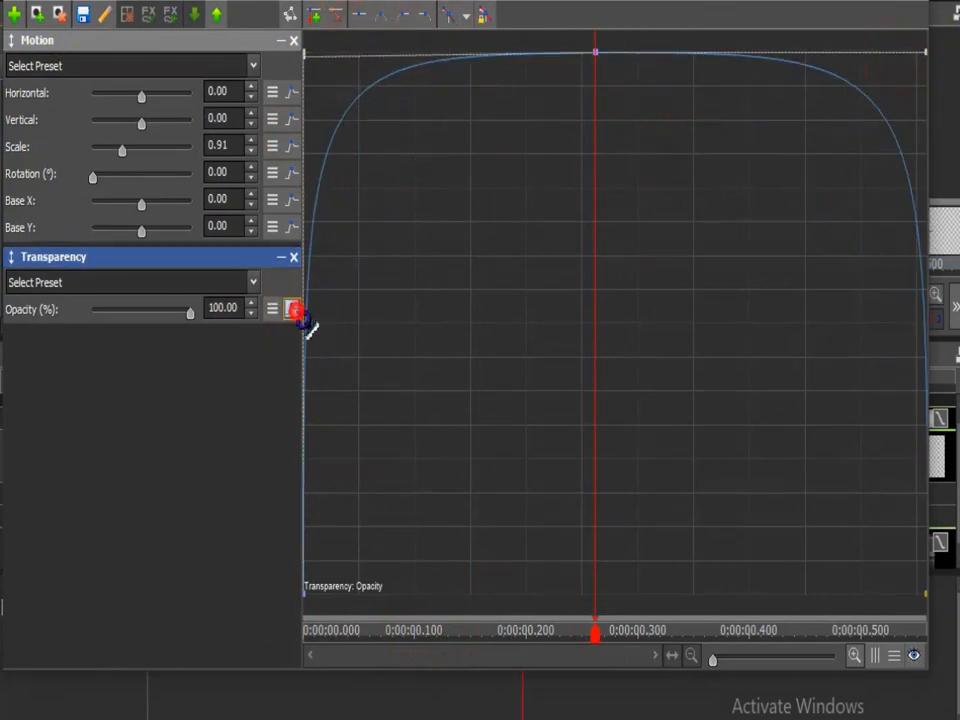
click(291, 146)
drag(513, 635, 848, 632)
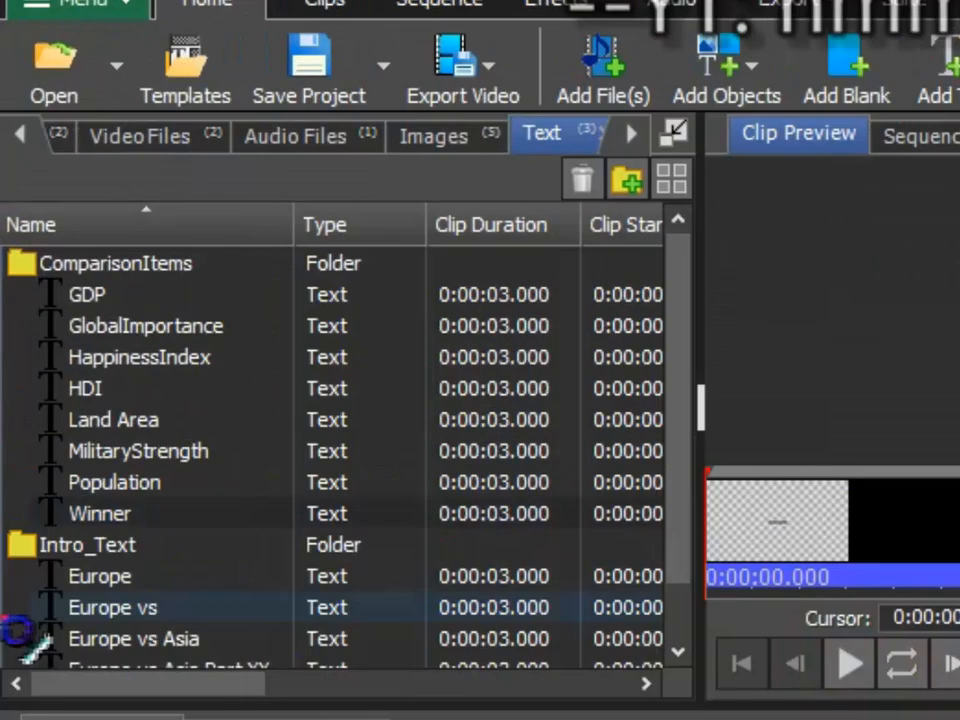
Replace the GDP clip's placeholder text with "GDP" and colour it green.
click(140, 360)
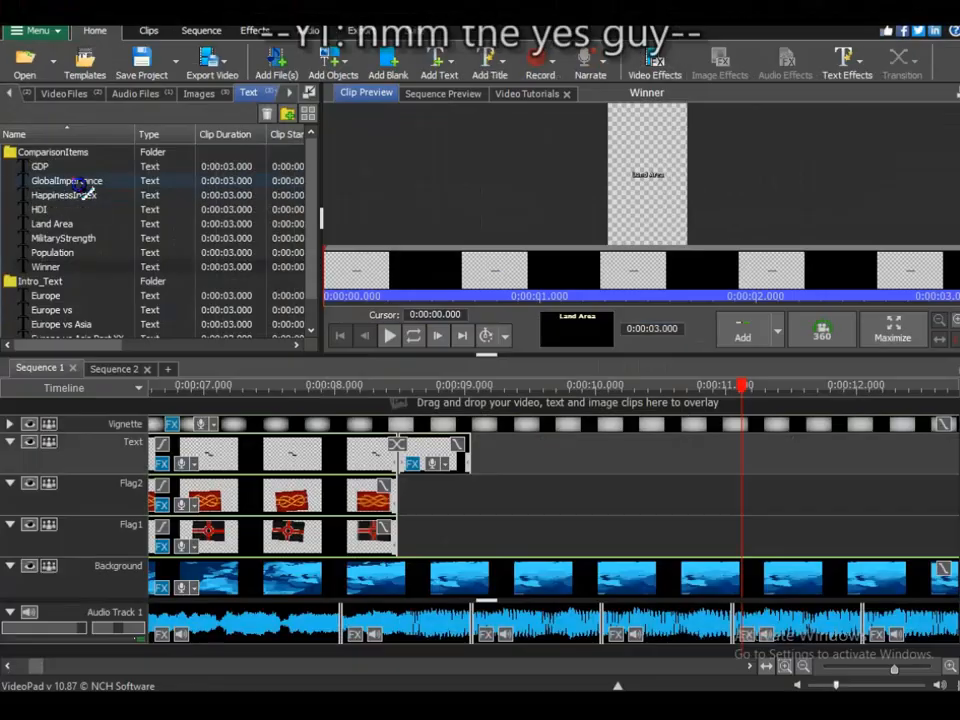
double_click(66, 167)
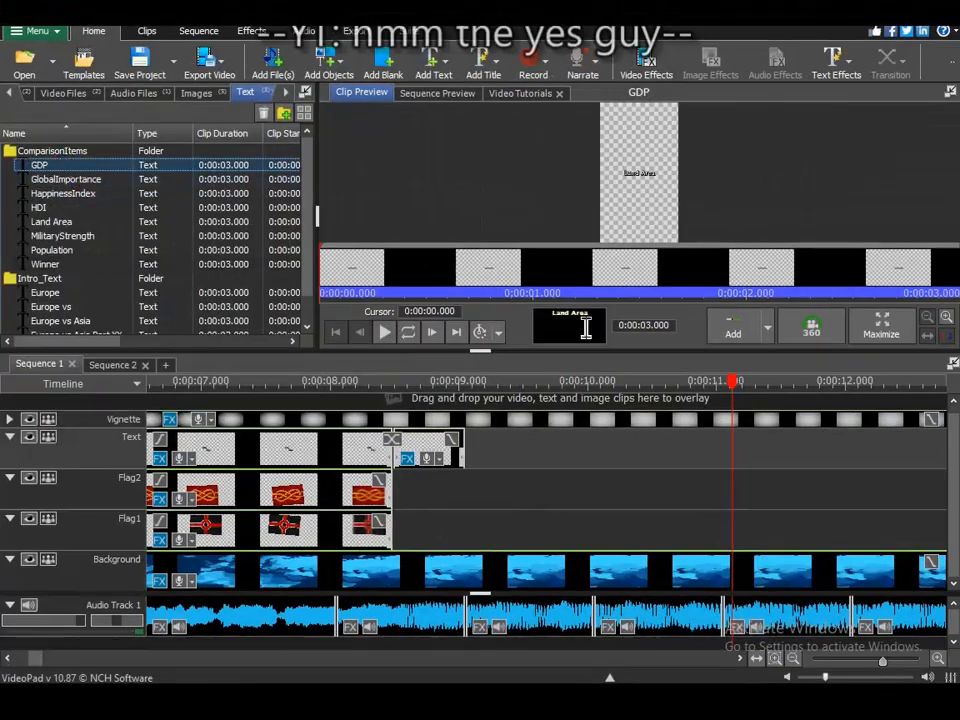
key(ctrl+a)
click(460, 356)
click(414, 139)
click(472, 568)
click(808, 297)
Change the text colour of the GlobalImportance clip.
double_click(66, 180)
key(ctrl+a)
click(460, 357)
click(472, 568)
click(806, 297)
Replace the HappinessIndex clip's placeholder text with "Happiness Index" and change its text colour.
double_click(64, 194)
key(ctrl+a)
text(Index)
click(460, 356)
click(472, 568)
click(806, 297)
Set the GlobalImportance clip's text to "Global Importance".
double_click(66, 180)
key(ctrl+a)
text(Global Importance)
click(806, 298)
Set the HDI clip's text to "HDI" and give it a different text colour.
double_click(40, 208)
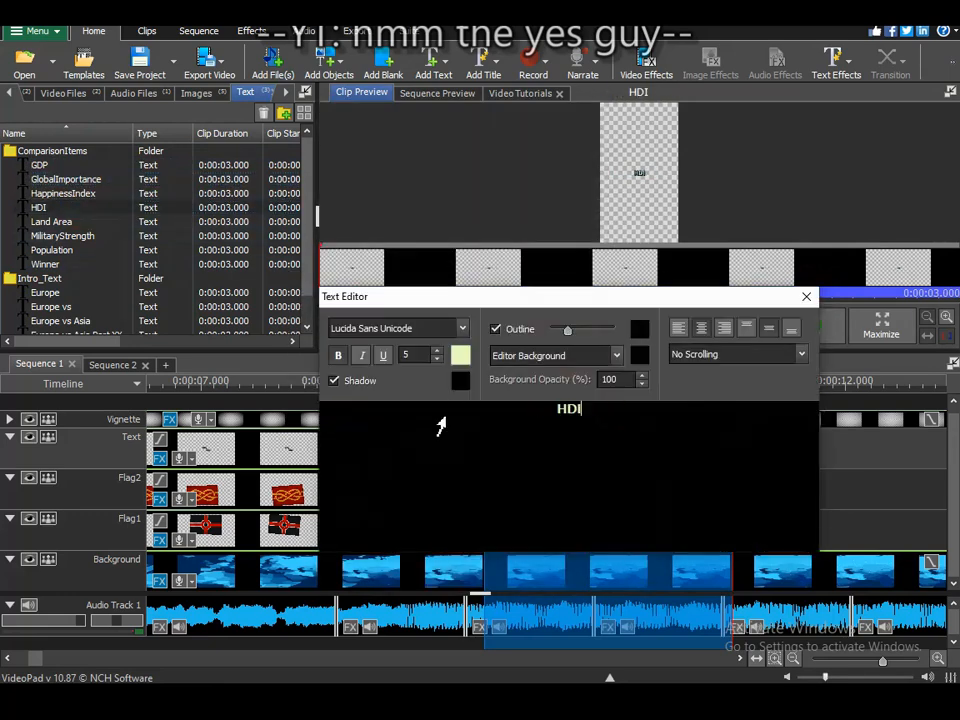
key(ctrl+a)
click(460, 356)
click(567, 217)
click(413, 132)
click(472, 568)
click(806, 297)
Replace the MilitaryStrength clip's placeholder text with "Military Strength" and colour it light pink.
double_click(84, 222)
double_click(92, 236)
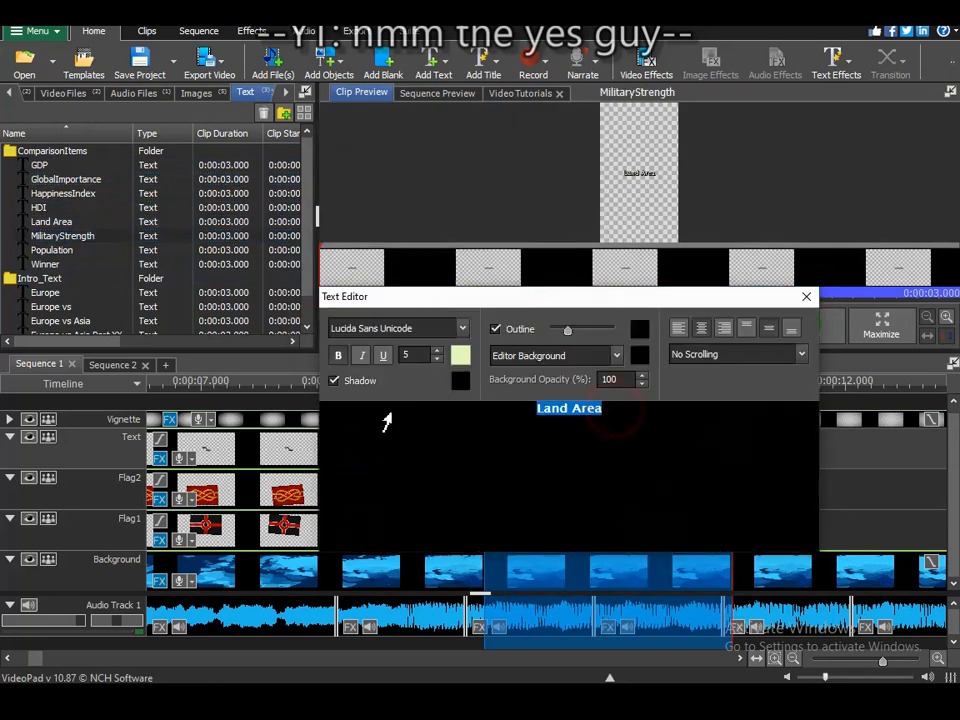
text(h)
click(460, 356)
click(568, 140)
click(472, 568)
click(806, 297)
Replace the Population clip's placeholder text with "Population" and change its text colour.
double_click(75, 250)
text(Population)
click(460, 356)
click(567, 158)
click(472, 568)
click(806, 297)
Set the Winner clip's text to "Overall Winner" on two lines and colour it light green.
double_click(45, 264)
text(Overall Winner)
key(ctrl+a)
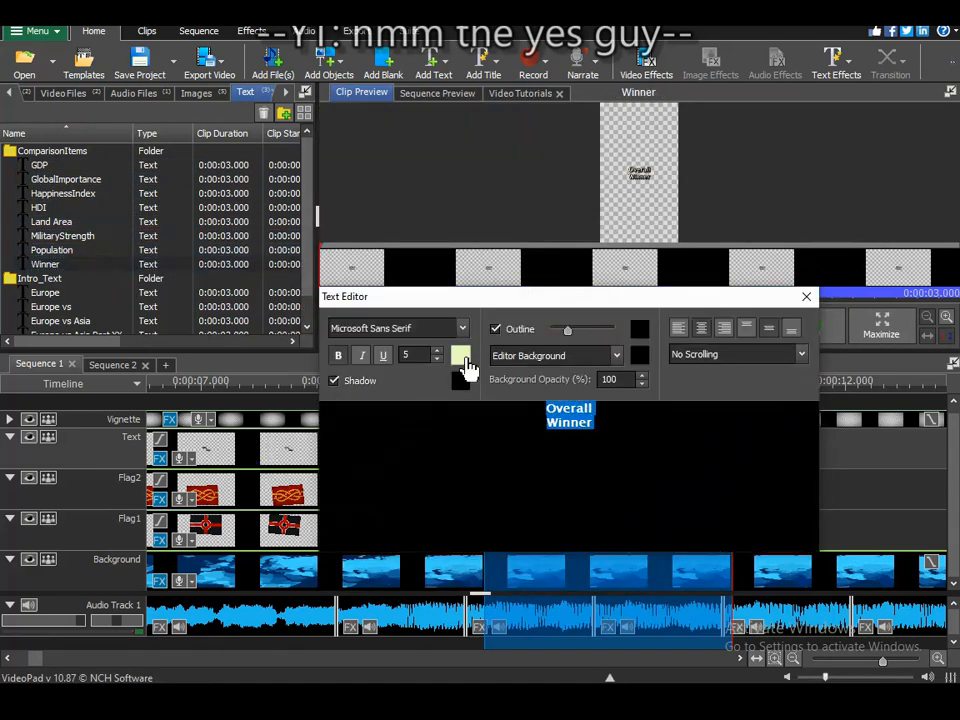
click(460, 356)
click(573, 248)
click(572, 203)
click(420, 164)
click(472, 568)
click(806, 297)
Place the Population clip on the Text track at about 10 seconds and trim it to 1 second.
scroll(690, 435, down, 2)
click(609, 434)
scroll(609, 434, up, 1)
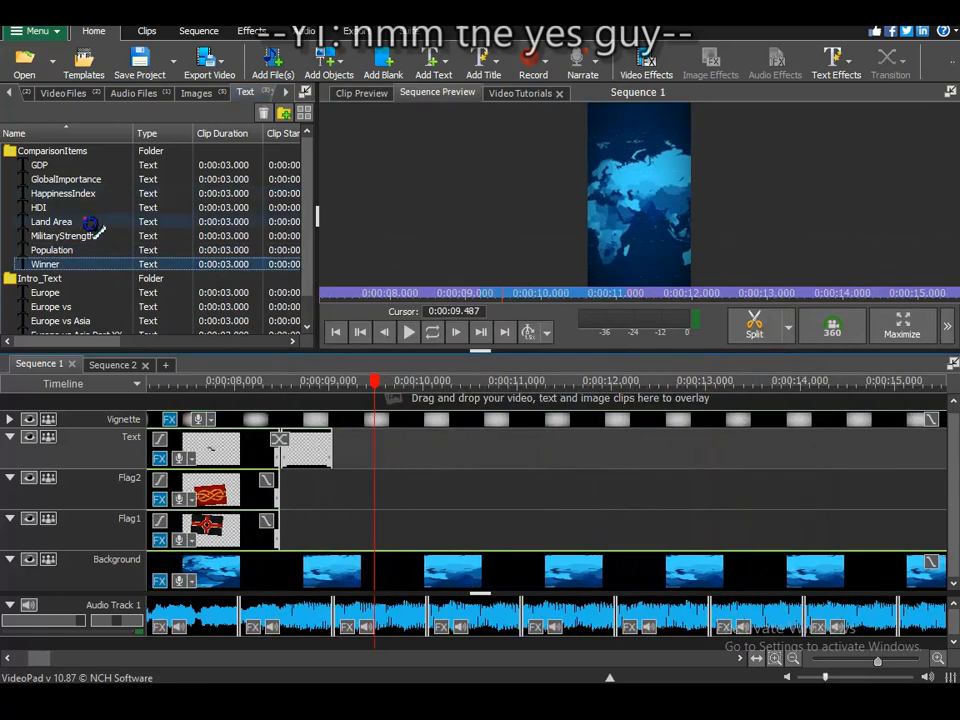
drag(375, 392, 355, 400)
click(102, 209)
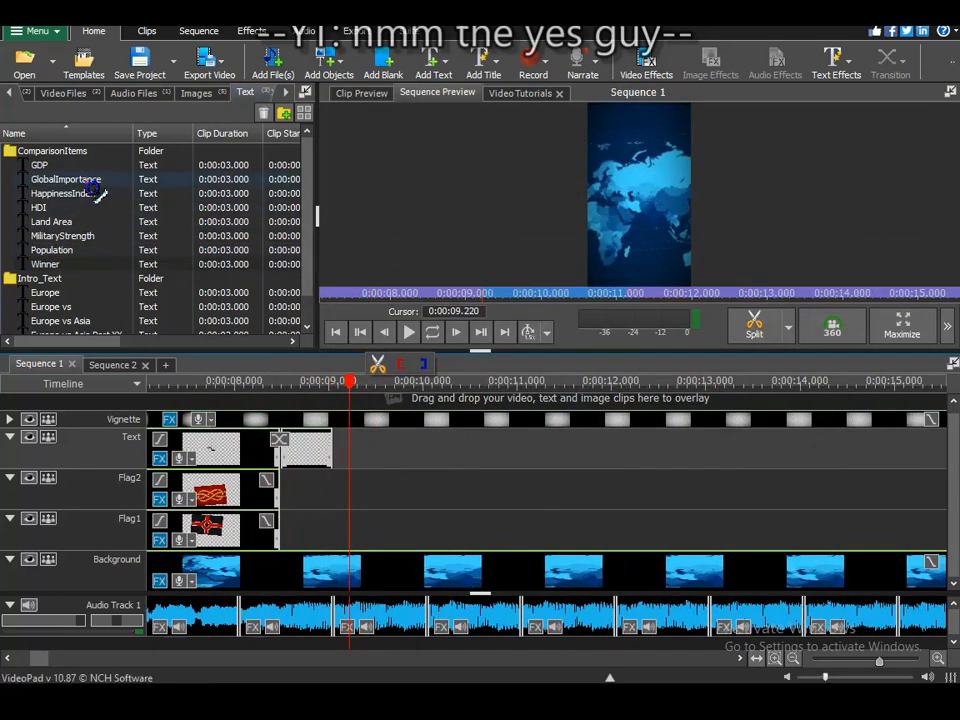
drag(96, 257, 424, 460)
drag(703, 455, 520, 466)
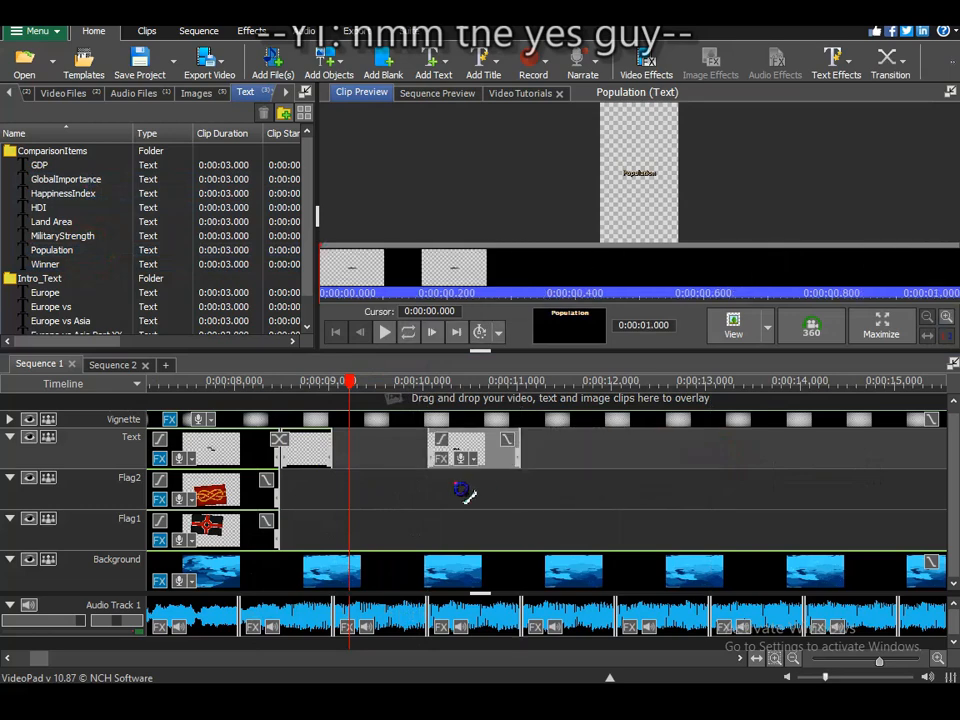
Place the GDP and MilitaryStrength clips on the Text track at about 12 and 14 seconds, each trimmed to 1 second.
scroll(690, 489, down, 2)
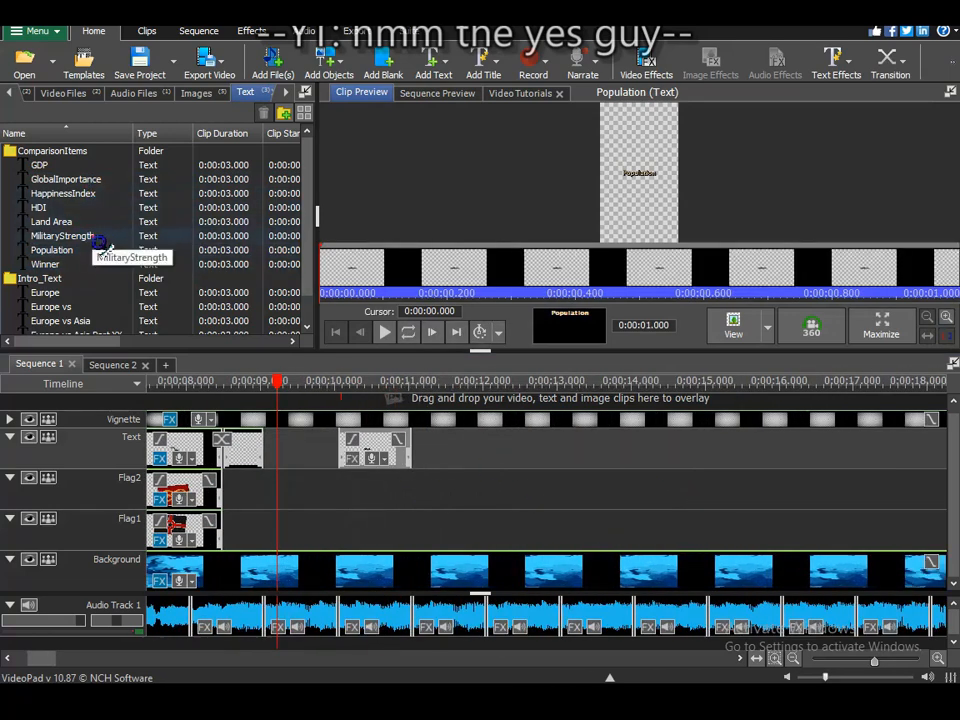
drag(87, 165, 489, 455)
drag(705, 460, 567, 480)
scroll(572, 482, down, 3)
drag(87, 236, 412, 457)
drag(618, 459, 482, 462)
Place the HappinessIndex and HDI clips on the Text track at about 16 and 18 seconds, each trimmed to 1 second.
scroll(490, 470, down, 3)
drag(87, 193, 440, 450)
scroll(560, 460, down, 2)
drag(677, 438, 592, 445)
scroll(592, 455, up, 2)
drag(40, 207, 500, 450)
drag(670, 455, 536, 458)
Place GlobalImportance on the Text track at about 20 seconds, trimmed to 1 second, and Winner at about 22 seconds.
scroll(536, 465, down, 3)
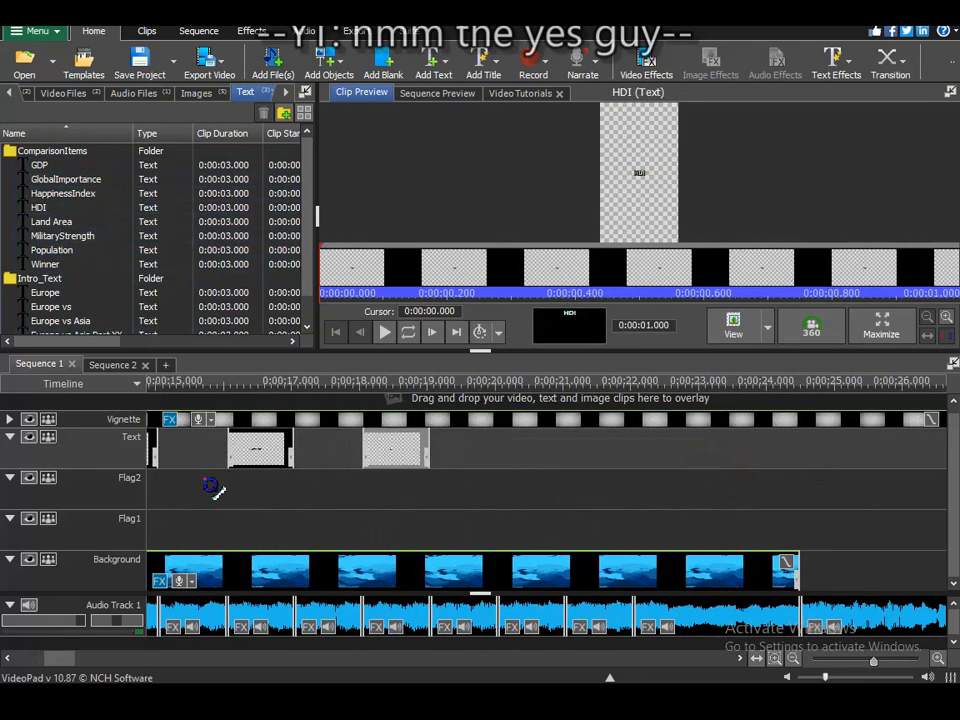
drag(75, 179, 448, 464)
drag(609, 464, 489, 463)
drag(48, 264, 542, 463)
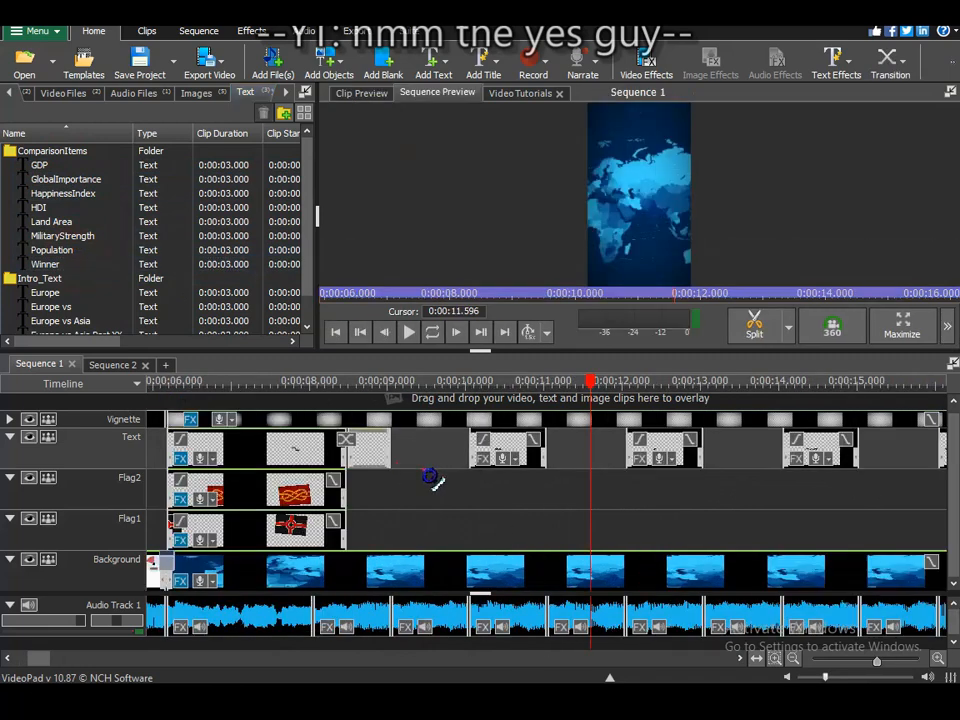
Copy the Land Area clip and paste only its effects onto the text clips from Population through Winner.
click(422, 478)
click(375, 453)
right_click(378, 453)
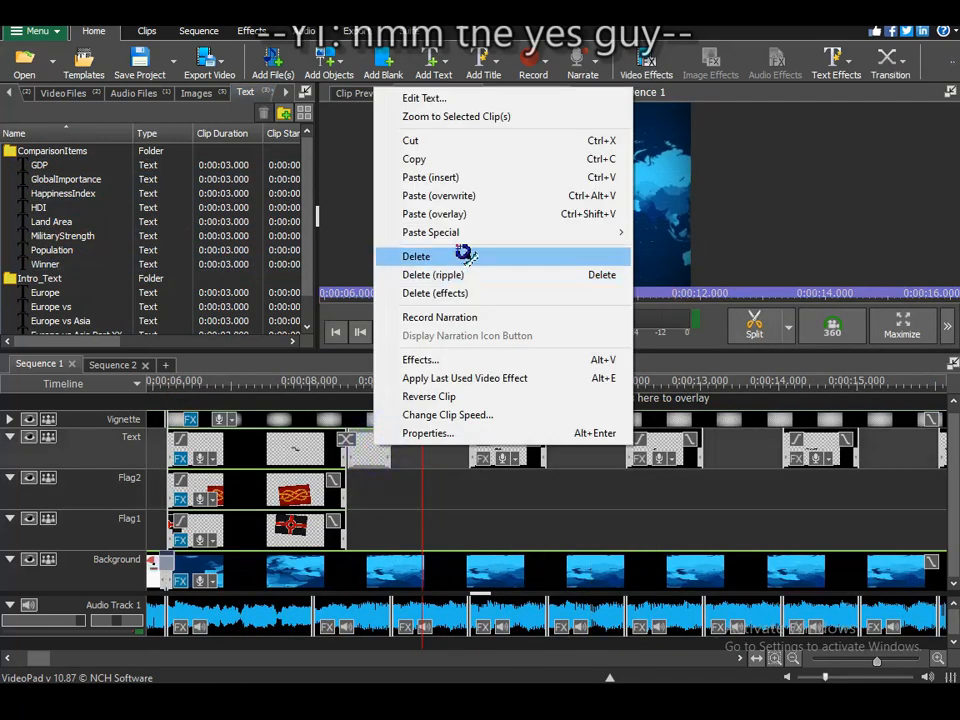
click(441, 162)
scroll(422, 480, down, 4)
scroll(818, 467, up, 2)
right_click(854, 448)
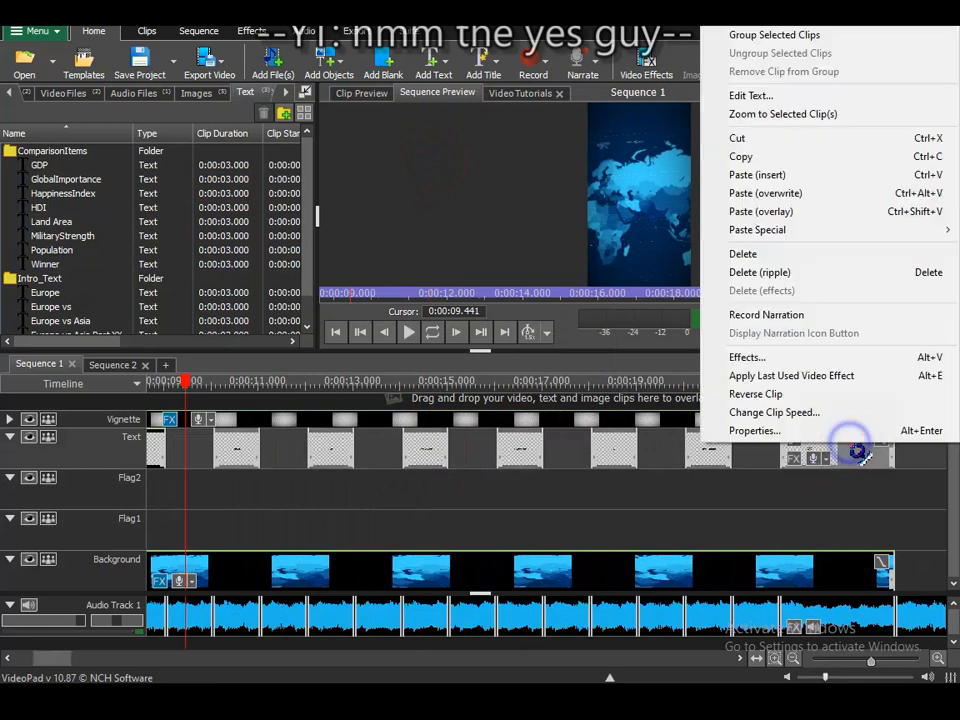
mouse_move(800, 238)
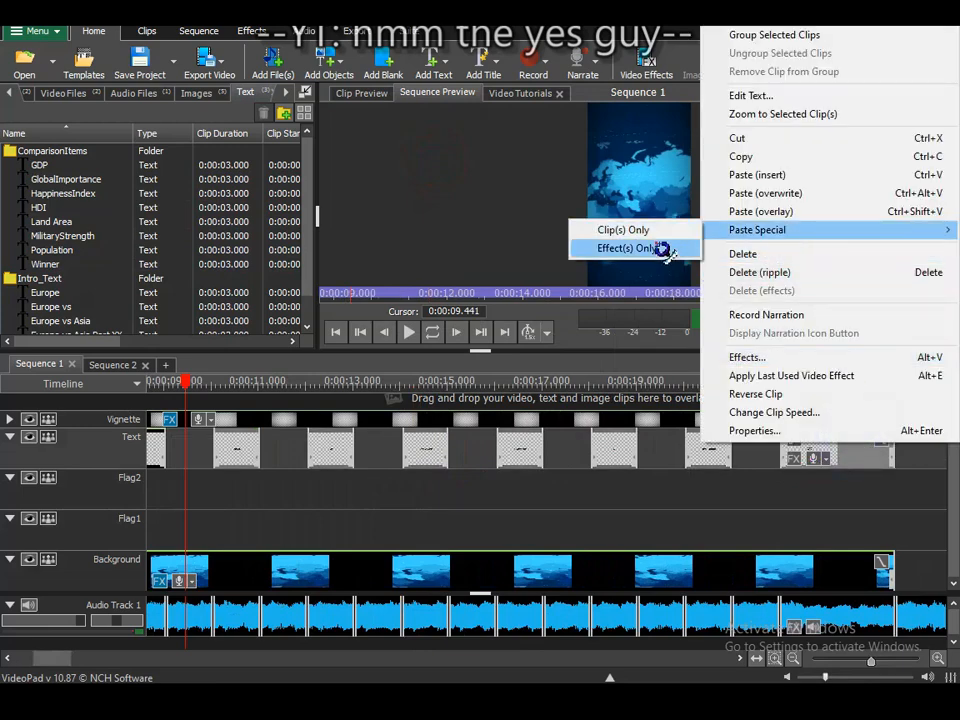
click(655, 249)
Play the sequence full screen from about 7 seconds to review the animated category titles.
scroll(518, 392, down, 2)
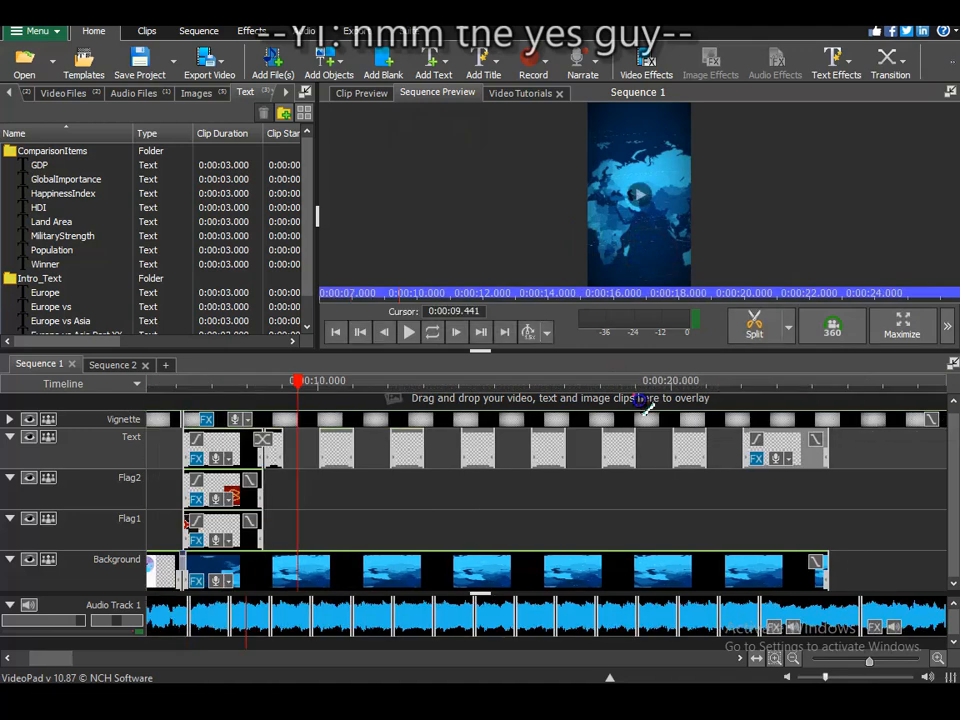
drag(325, 428, 267, 440)
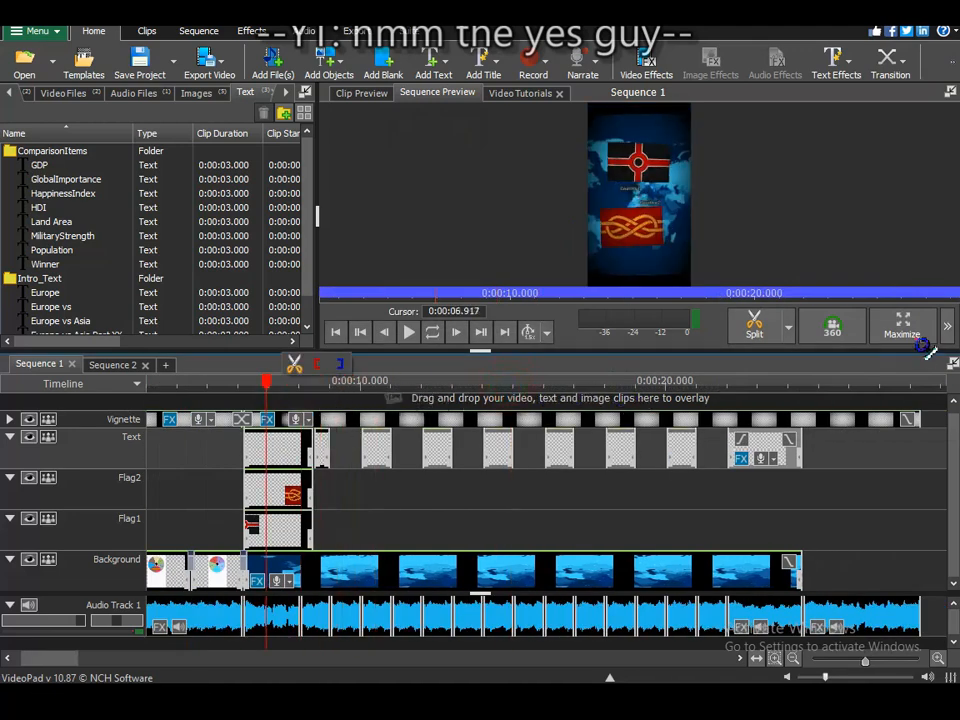
click(907, 329)
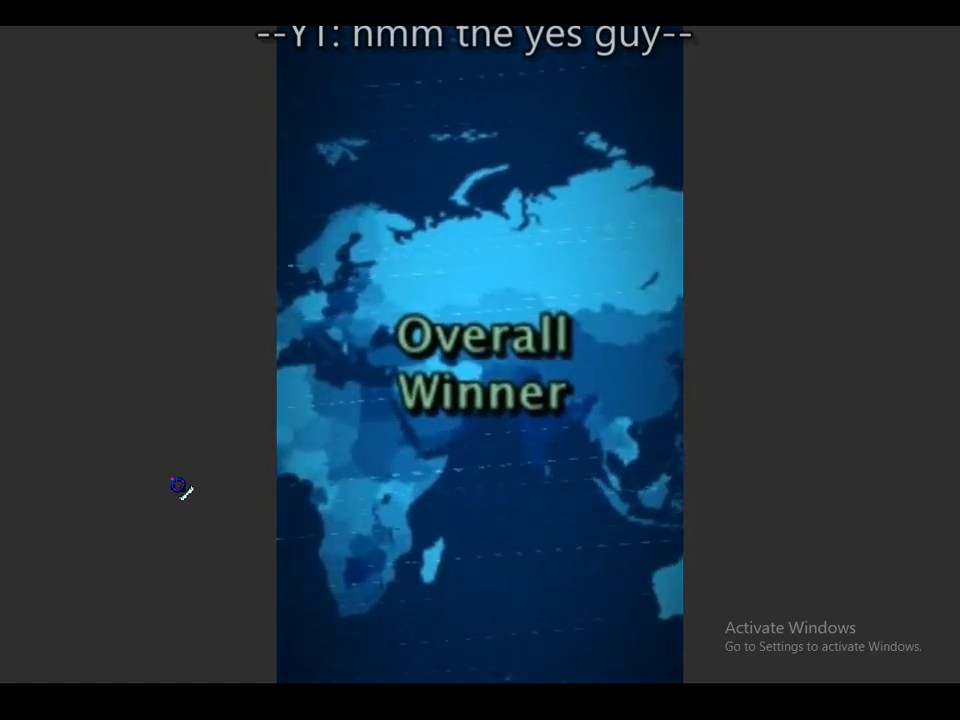
key(Escape)
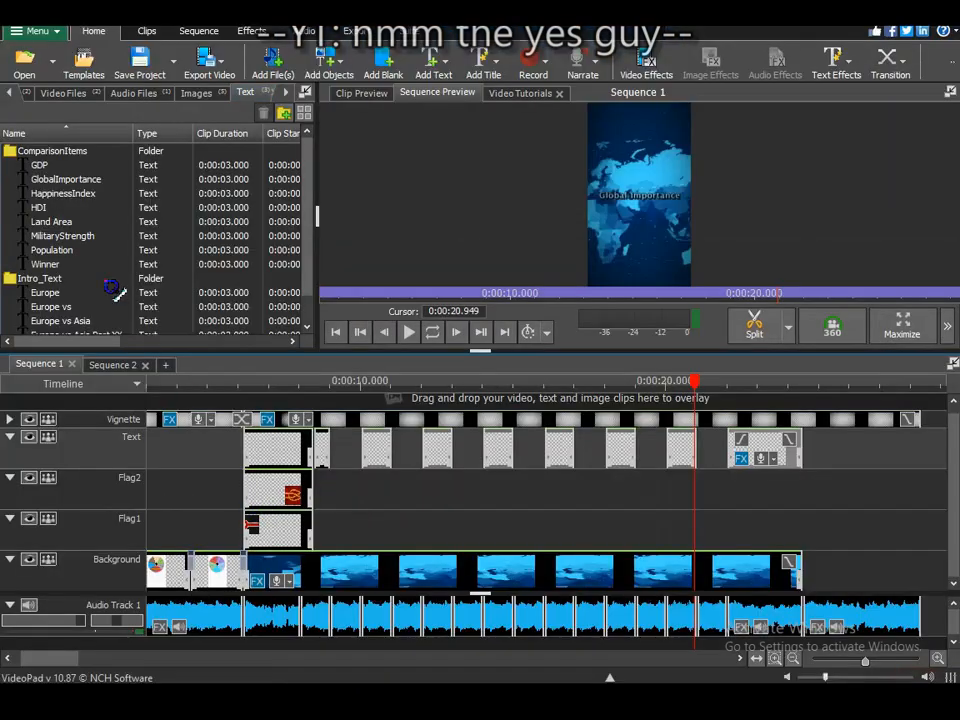
Break the texts of the GlobalImportance and HappinessIndex clips onto two lines.
click(88, 182)
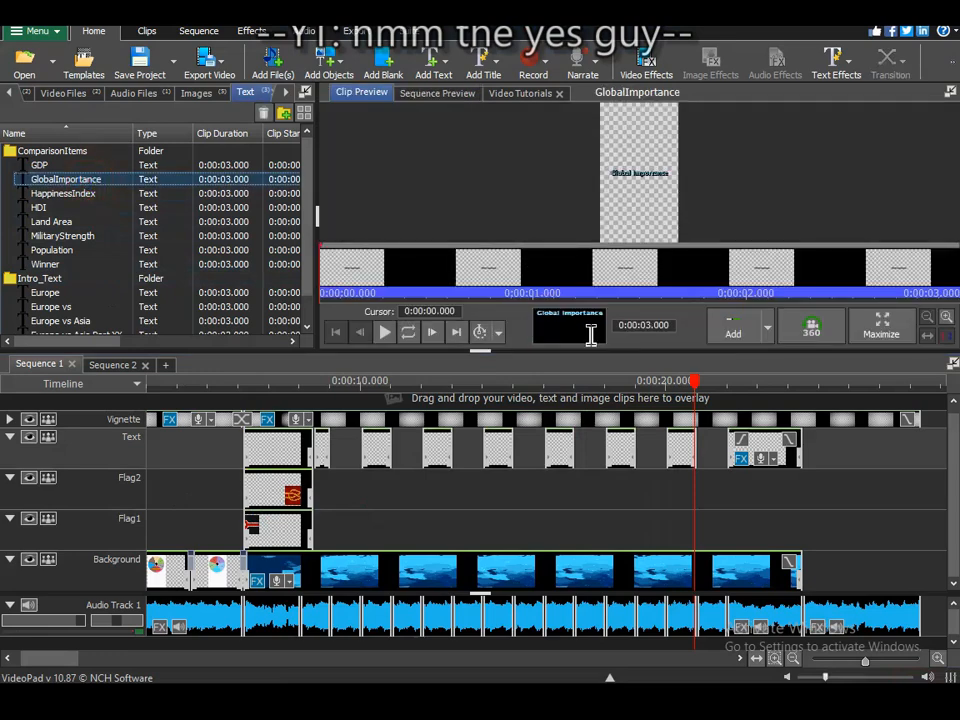
click(587, 332)
click(806, 297)
click(95, 194)
click(580, 330)
click(586, 408)
key(Return)
click(806, 297)
Break the MilitaryStrength clip's text onto two lines.
click(105, 222)
click(97, 238)
click(580, 329)
click(570, 408)
key(Return)
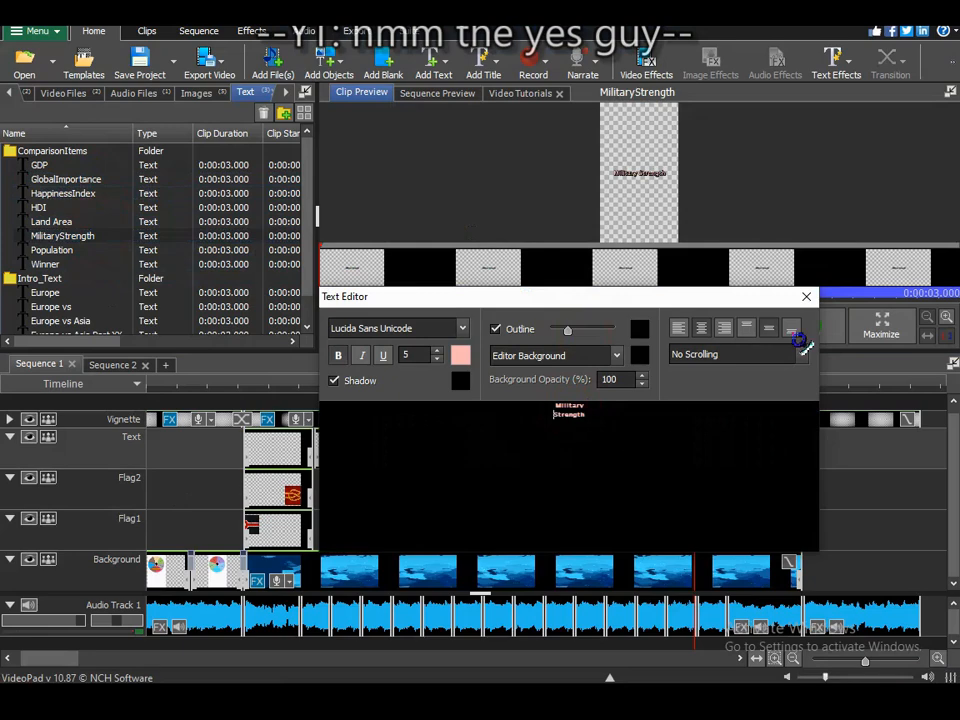
click(806, 297)
Delete the effects from the text clips from GDP through Winner on the Text track.
click(418, 450)
scroll(418, 450, up, 3)
scroll(420, 450, down, 2)
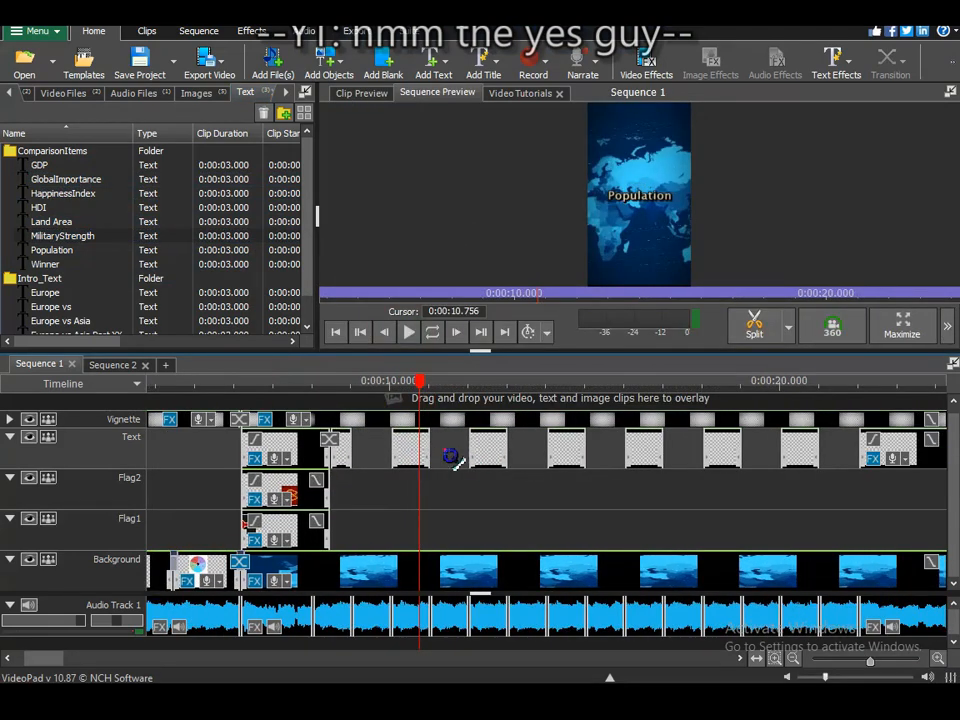
click(493, 449)
scroll(493, 449, down, 1)
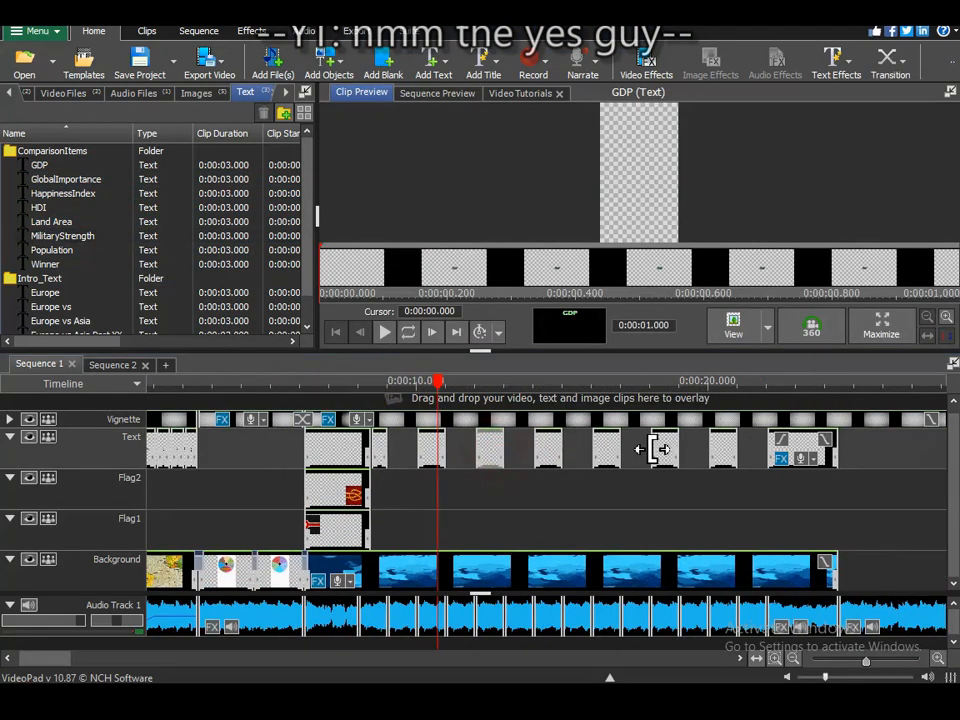
click(807, 446)
right_click(807, 446)
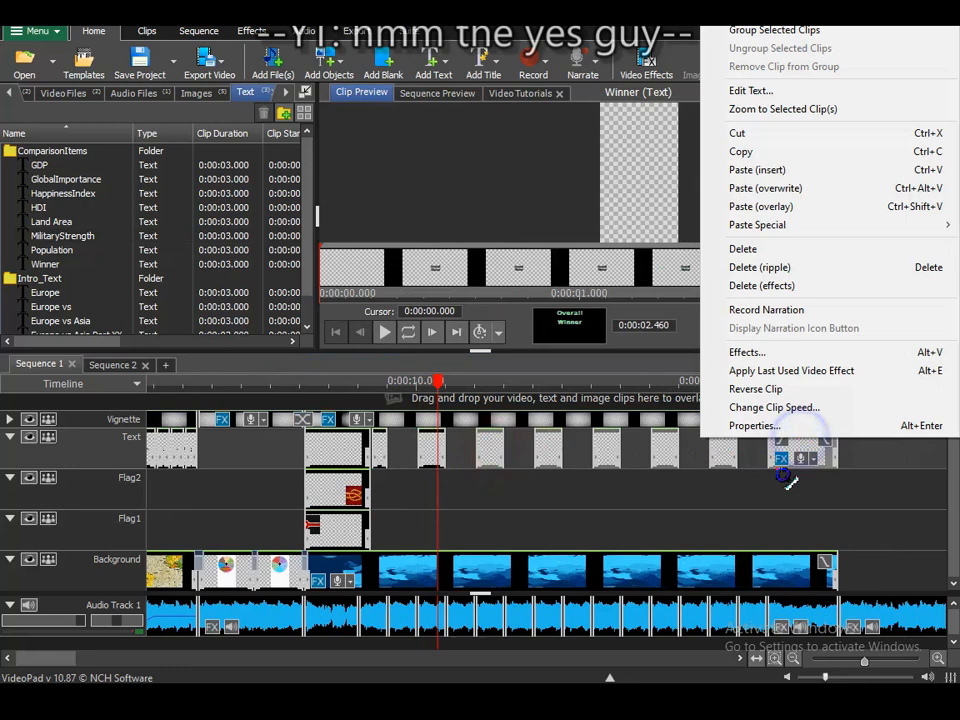
click(793, 287)
Move the Population clip's middle scale keyframes to about 0.13 and 0.93 seconds, and check its opacity curve.
scroll(439, 461, up, 3)
click(400, 455)
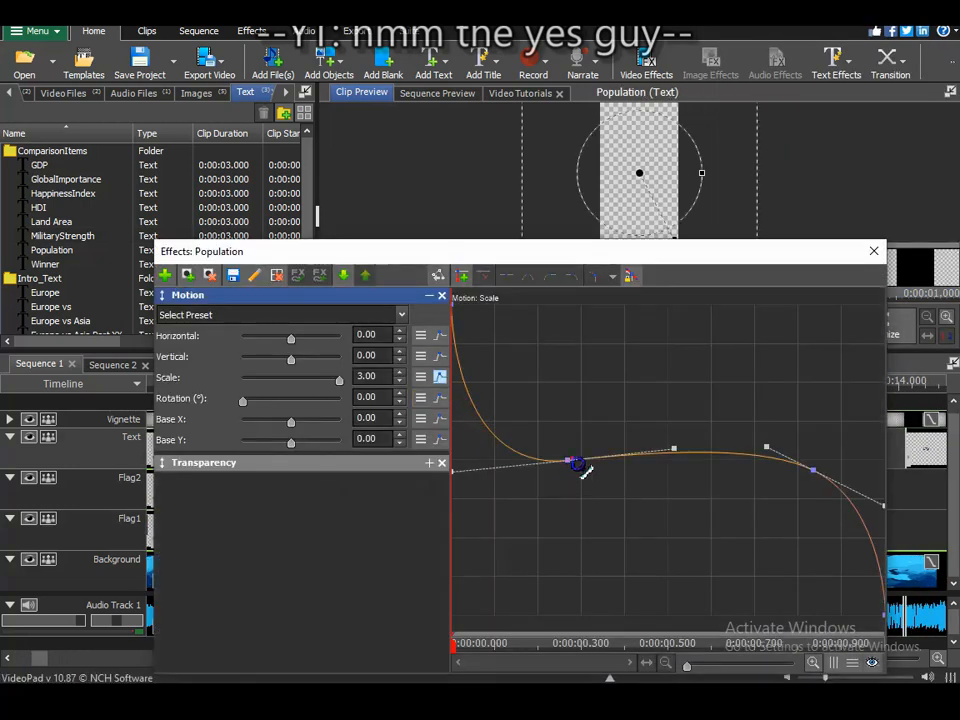
drag(570, 462, 489, 467)
drag(813, 469, 852, 476)
drag(488, 466, 506, 466)
click(856, 479)
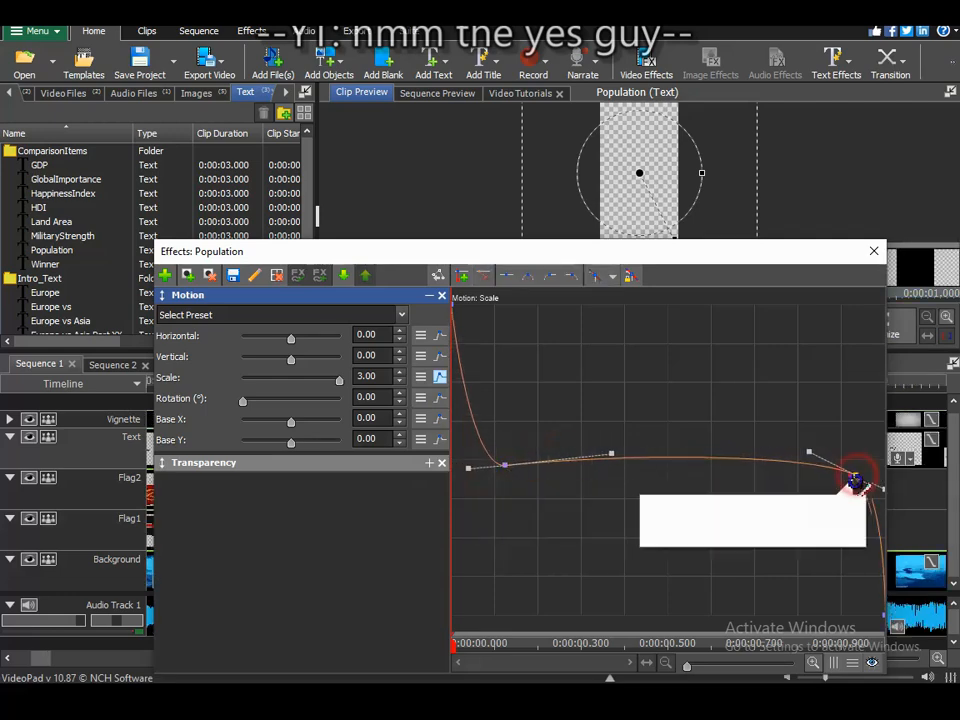
click(439, 377)
click(429, 463)
click(440, 503)
drag(454, 647, 795, 650)
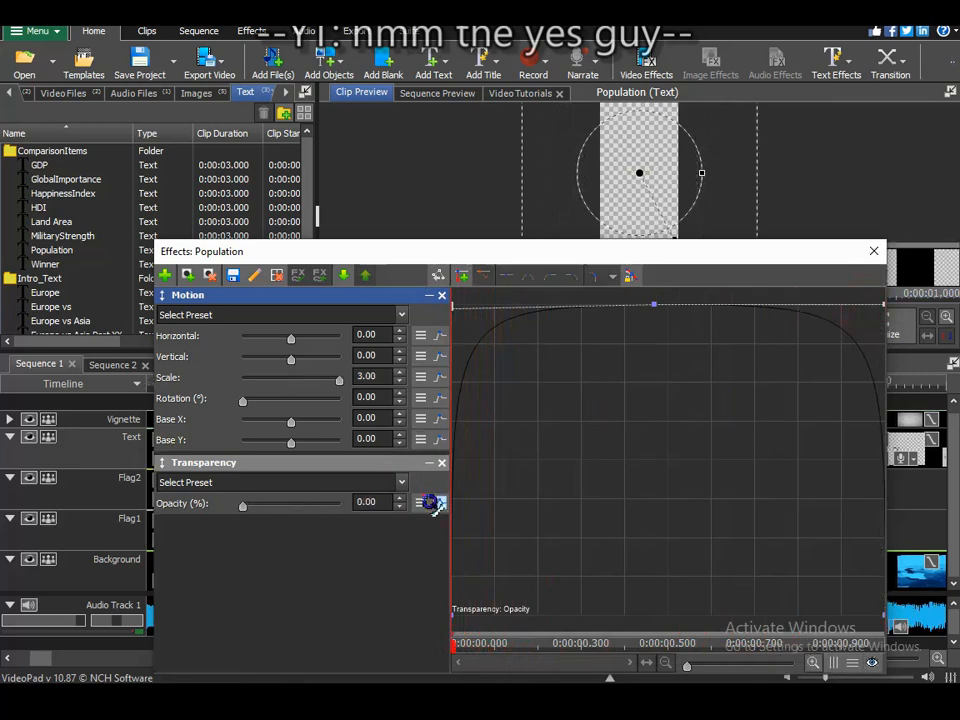
click(440, 503)
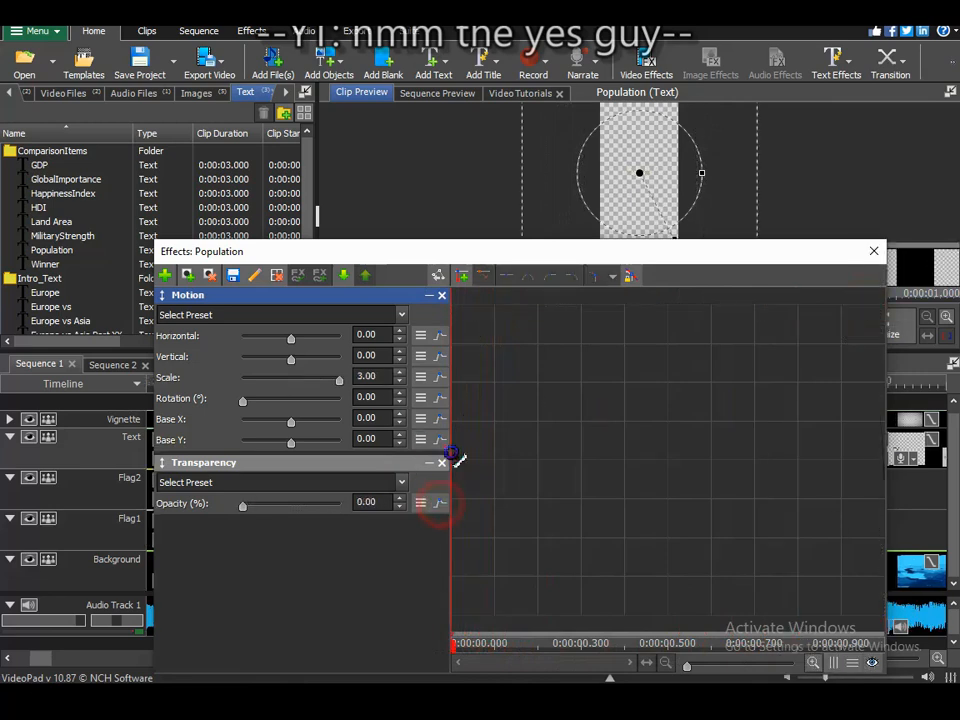
Reshape the Population clip's scale curve by bending the tangents at its two middle keyframes.
click(440, 377)
drag(629, 467, 640, 446)
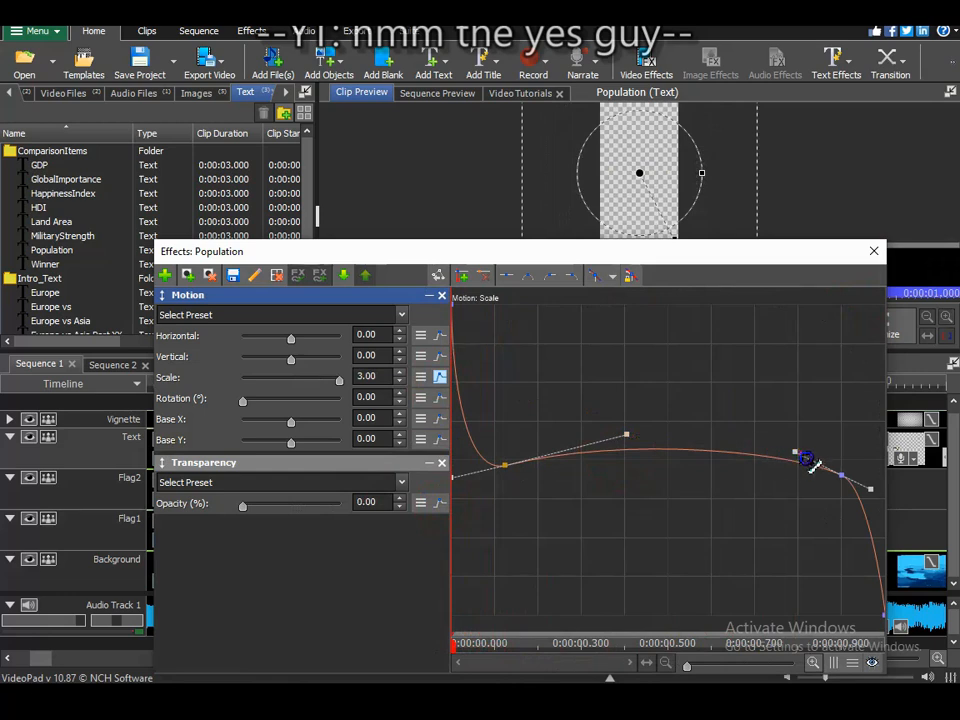
drag(872, 489, 880, 504)
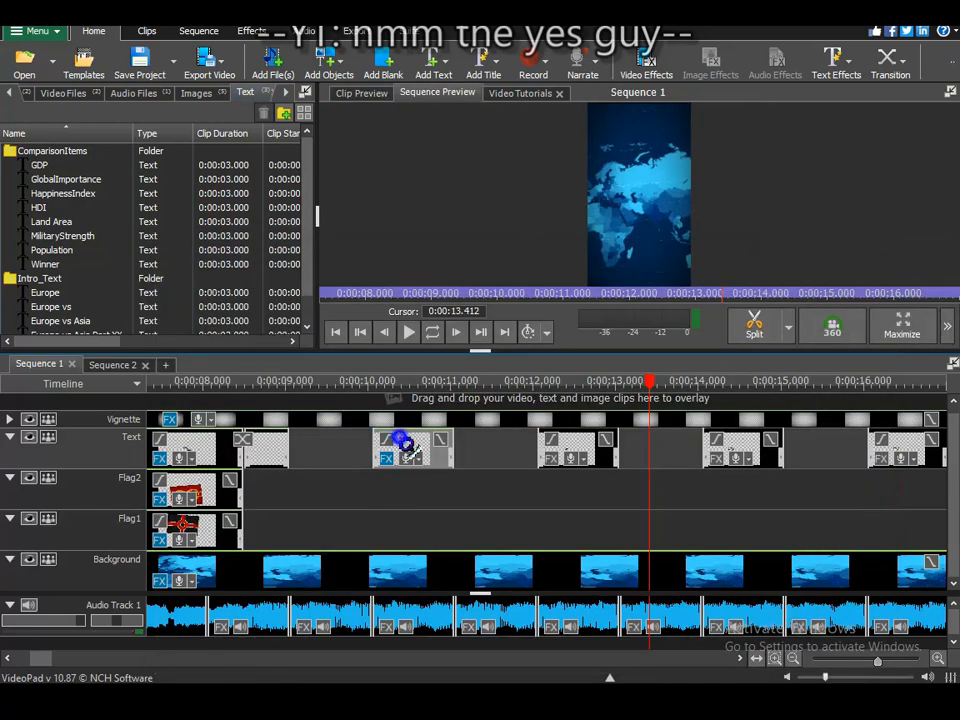
Copy the Population clip's effects onto the other category text clips before Winner on the Text track.
right_click(405, 447)
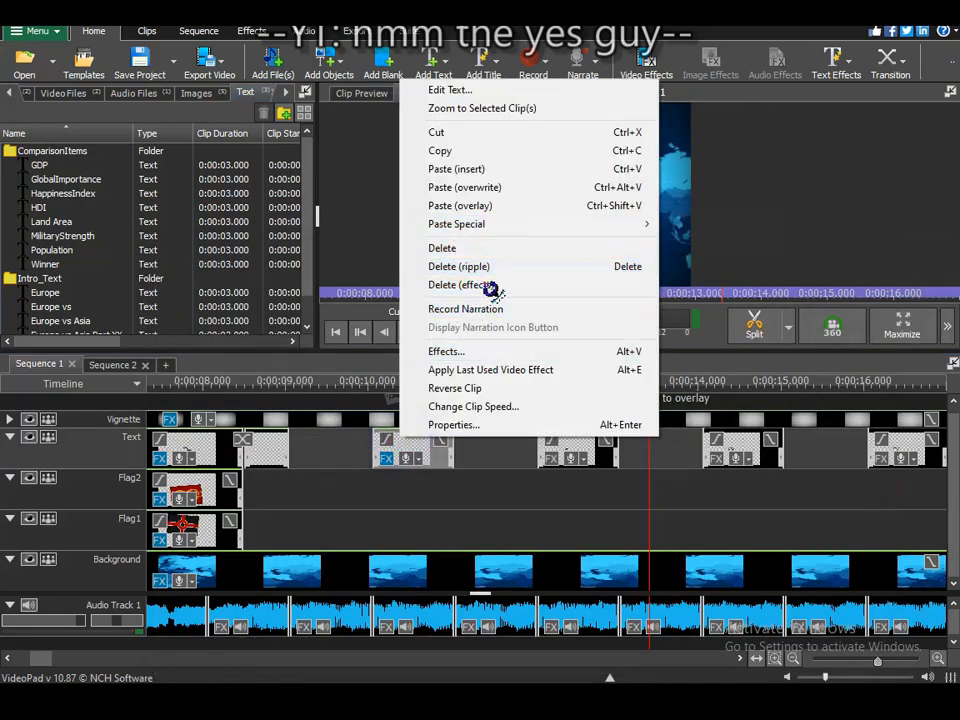
click(471, 152)
click(567, 435)
scroll(530, 428, down, 3)
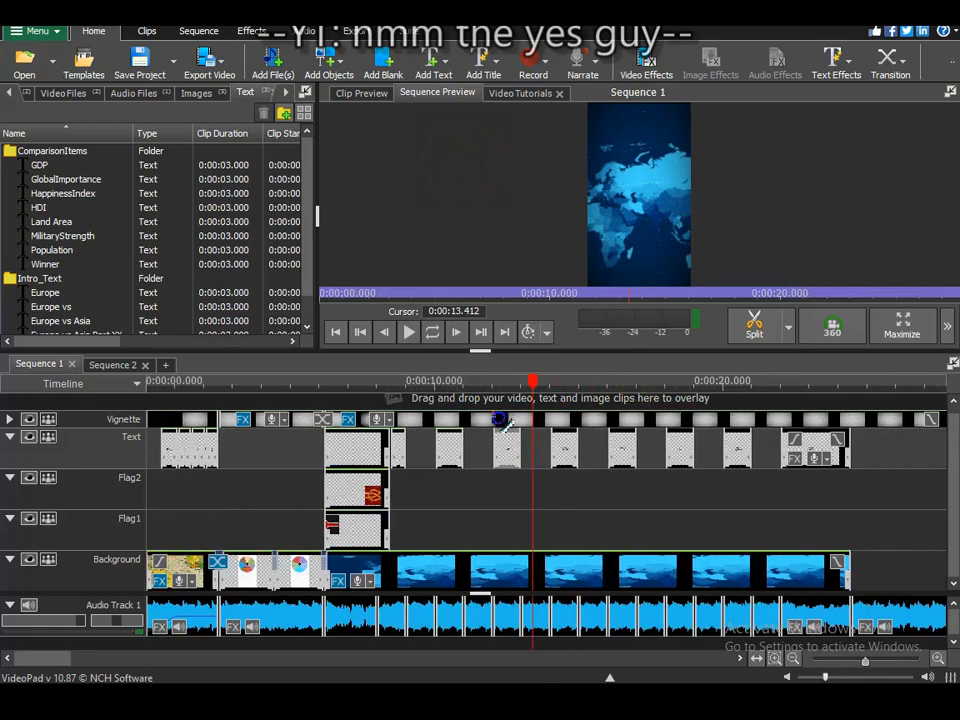
right_click(743, 455)
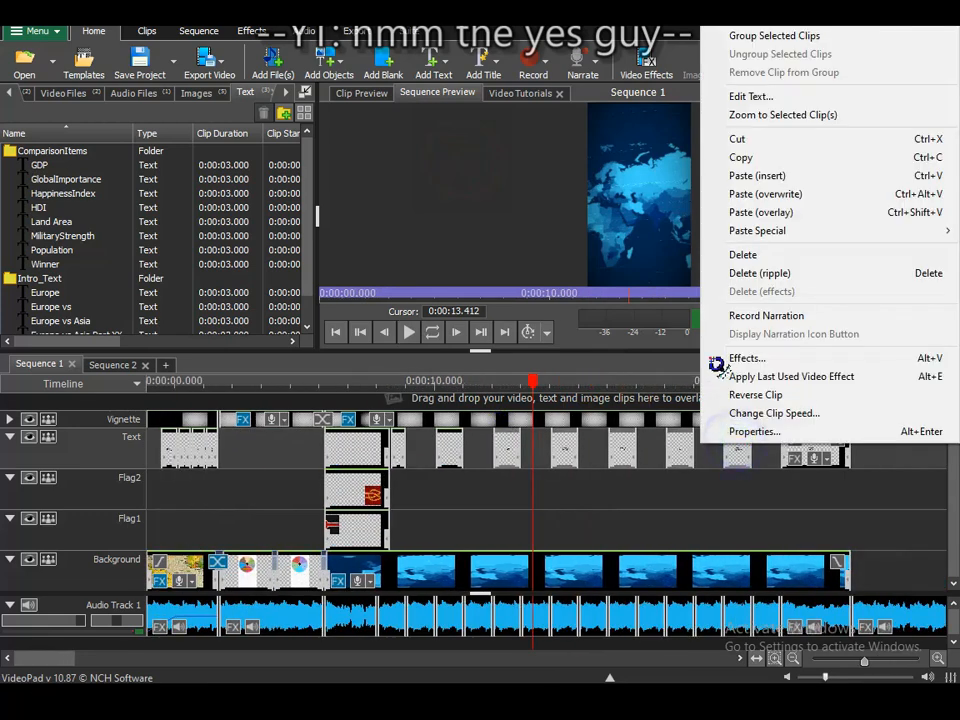
mouse_move(768, 236)
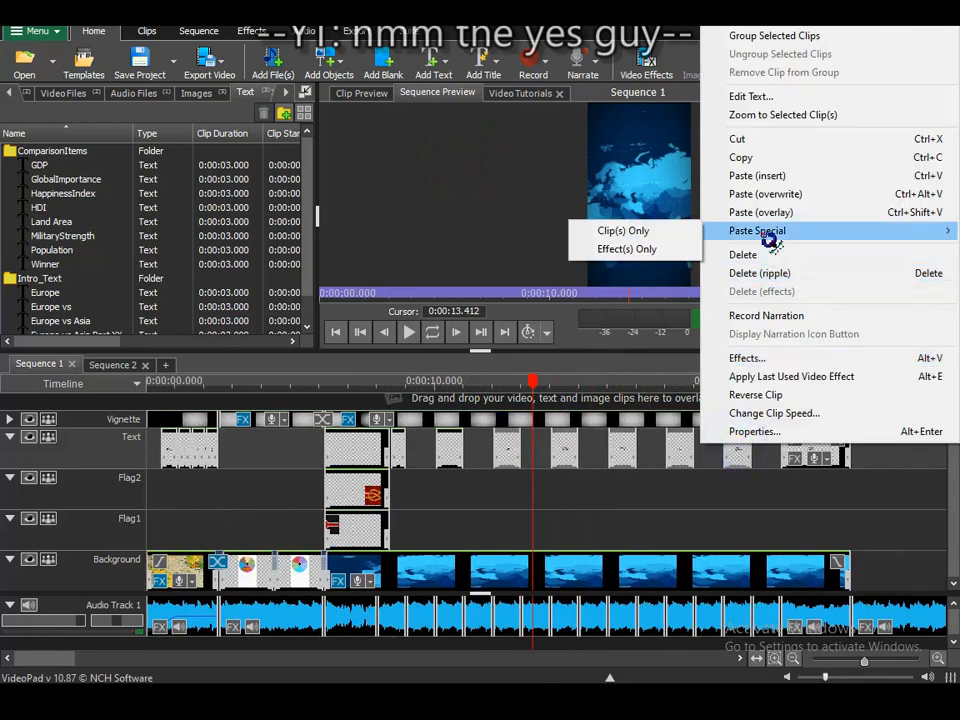
click(668, 248)
Play Sequence 1 from the flag intro to the winner title to preview the text animations.
click(445, 381)
click(338, 384)
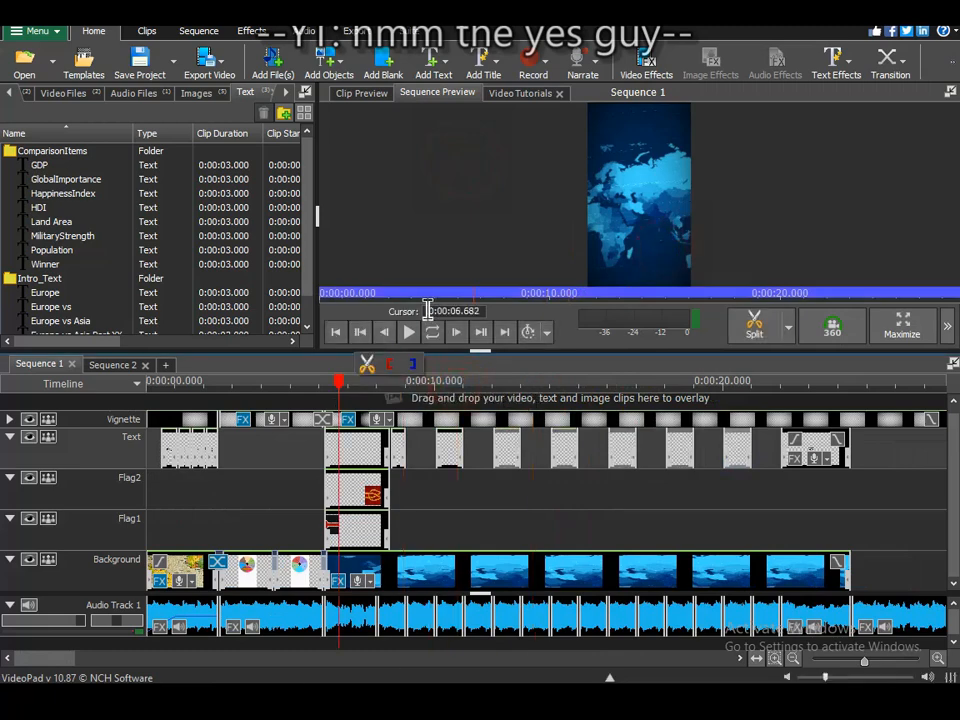
click(409, 332)
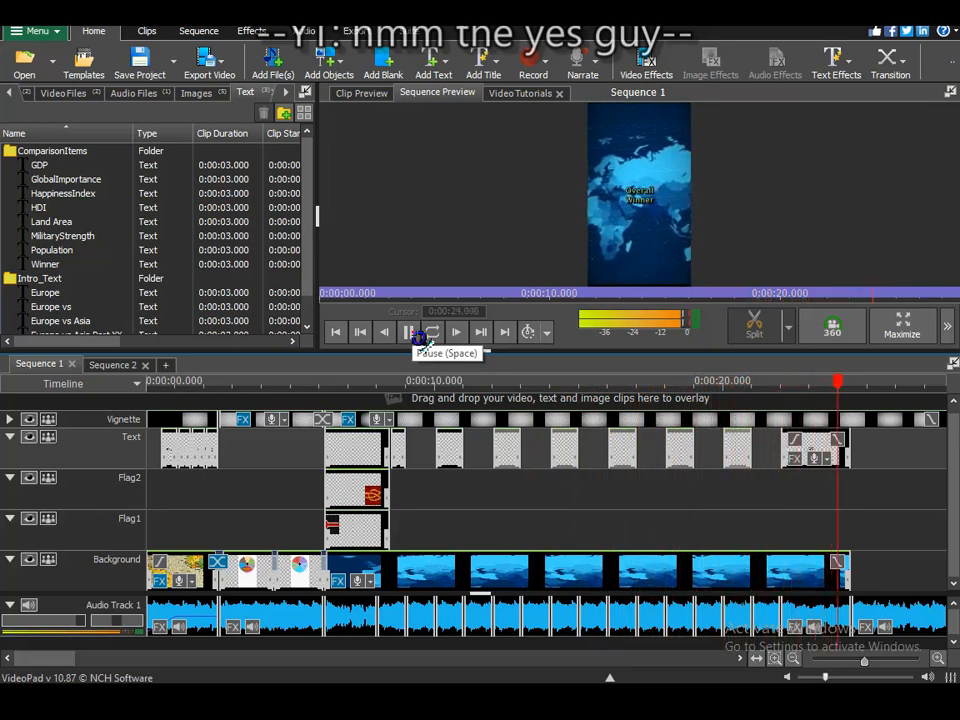
click(418, 335)
Rename Sequence 2 as Wheel and add a new sequence named Flags.
double_click(112, 364)
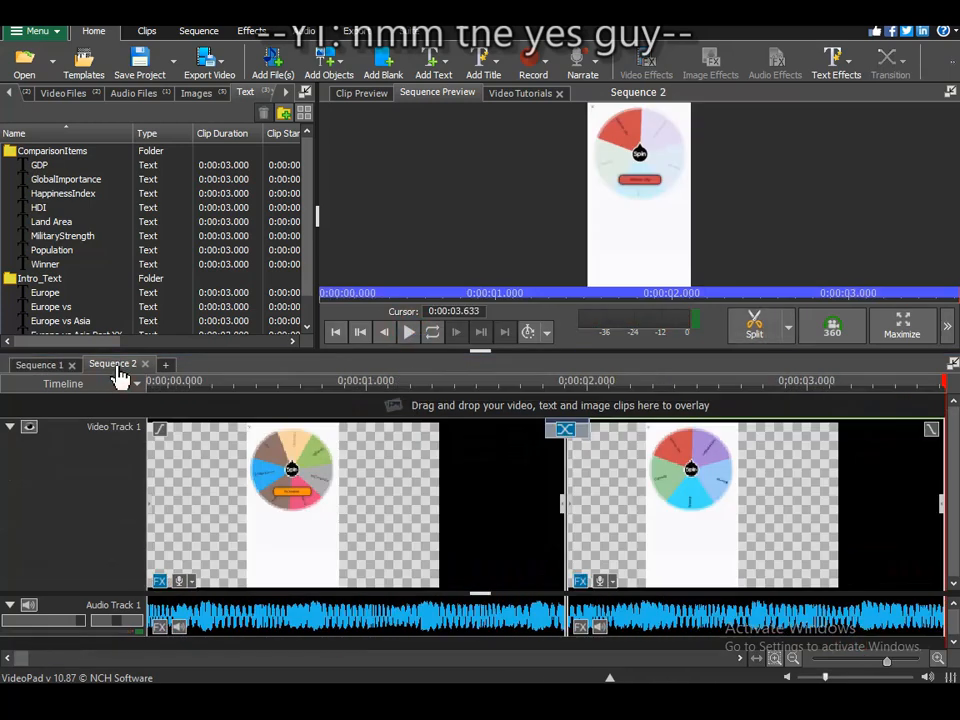
click(460, 385)
click(147, 366)
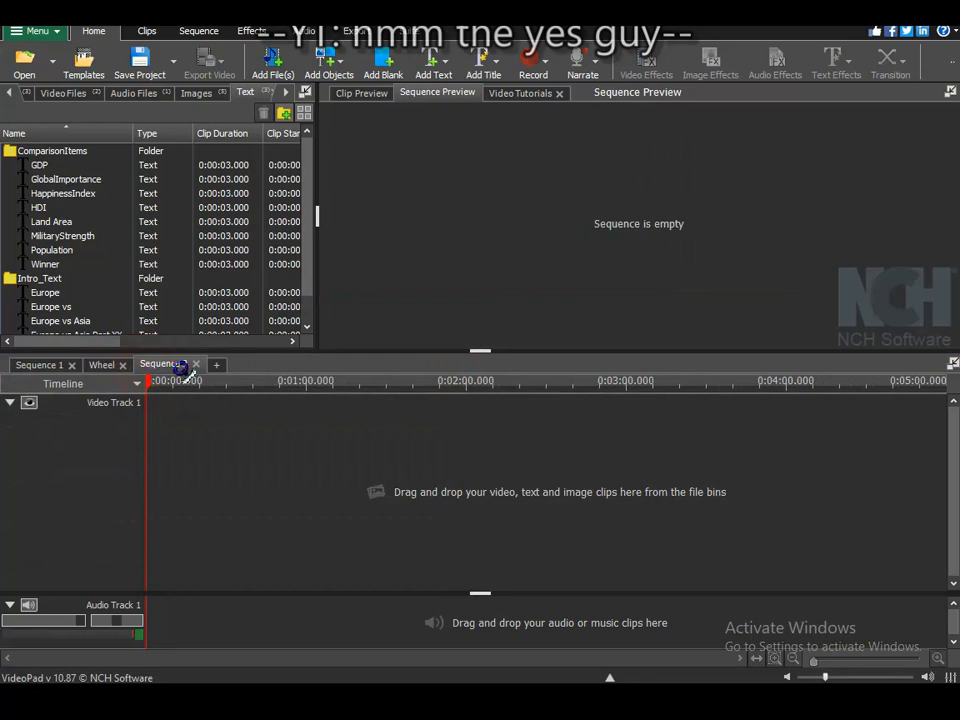
double_click(182, 367)
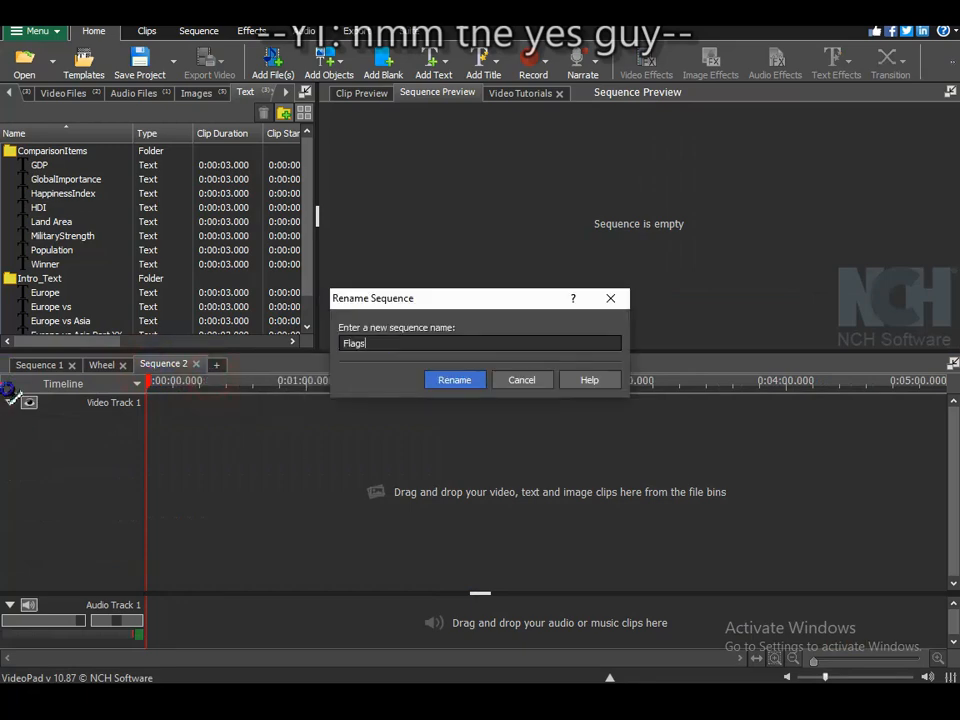
key(Return)
Copy a run of consecutive beat-cut audio clips from Audio Track 1 of Sequence 1 into the Flags sequence.
click(38, 364)
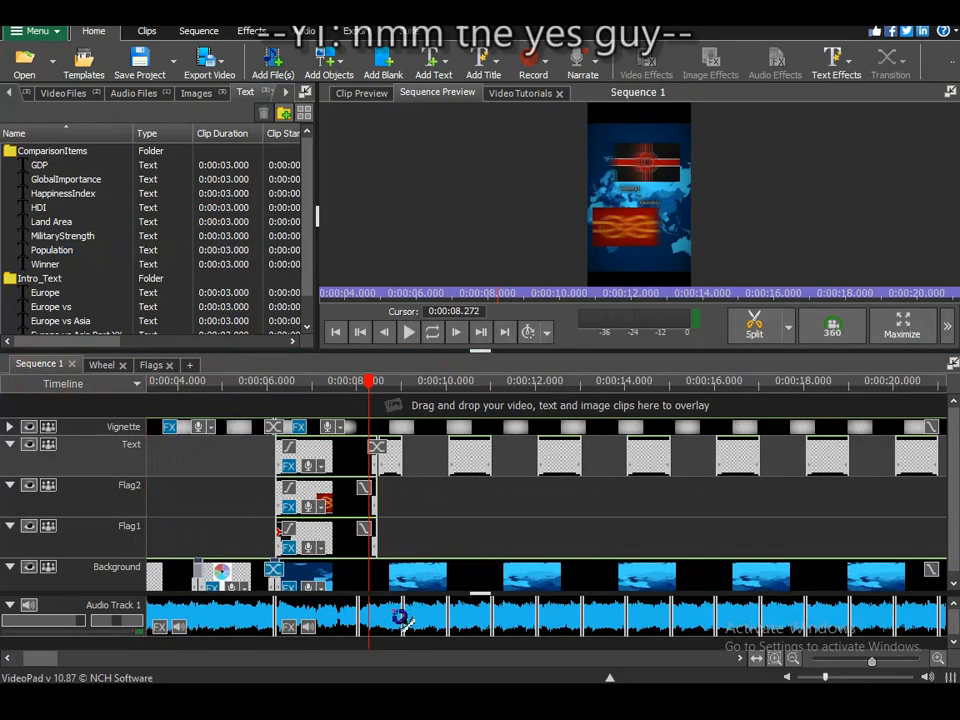
click(474, 617)
scroll(480, 619, down, 1)
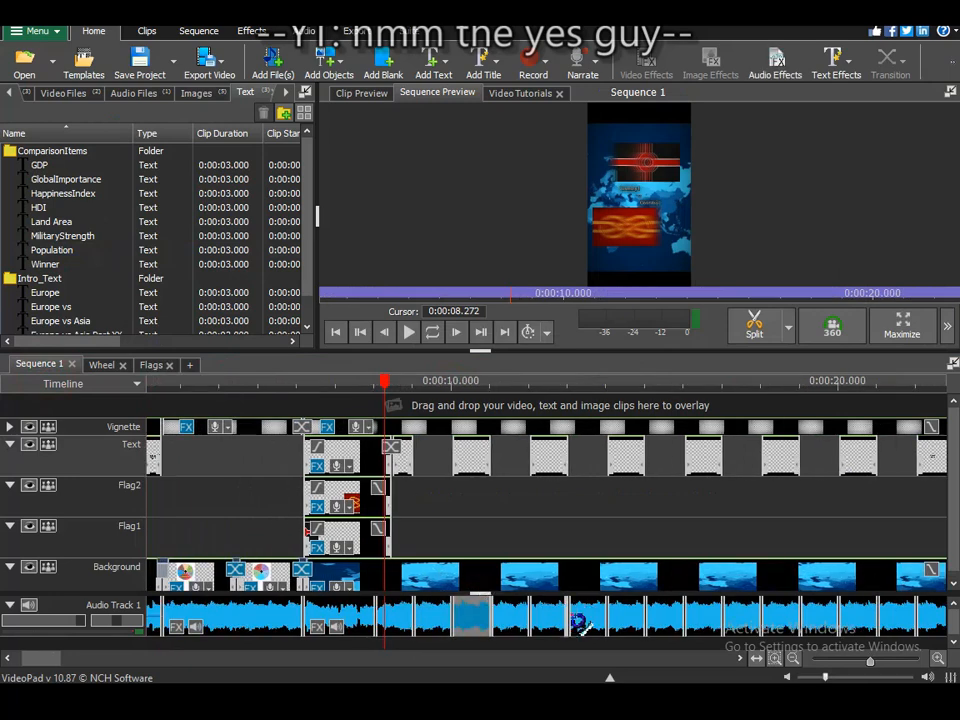
shift+click(590, 620)
drag(172, 369, 197, 503)
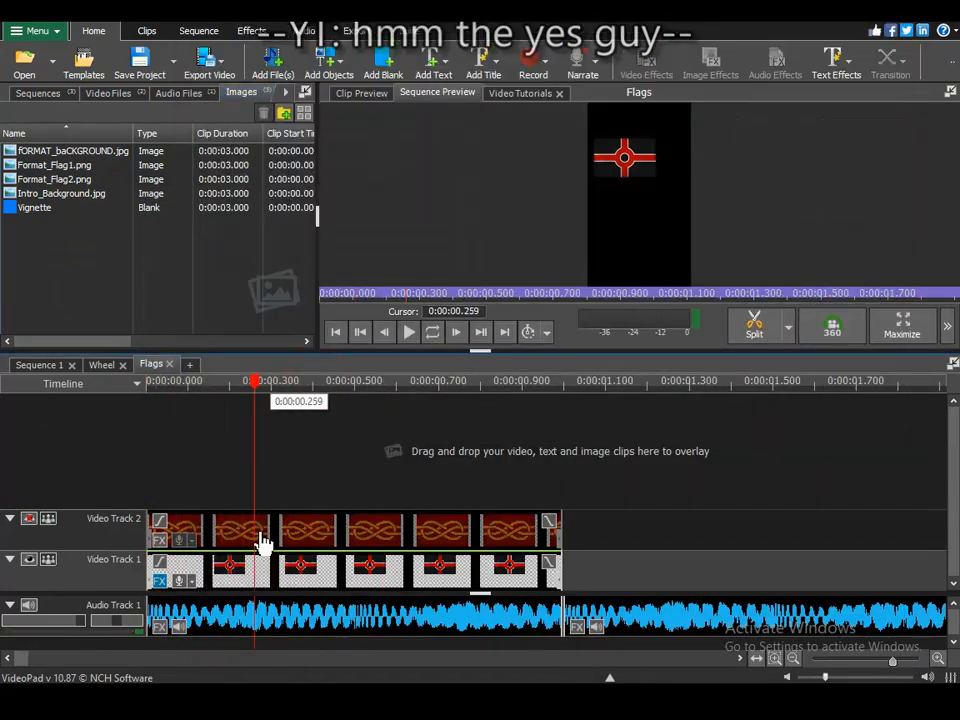
Preview the flag clips at the start of the Flags sequence.
click(410, 333)
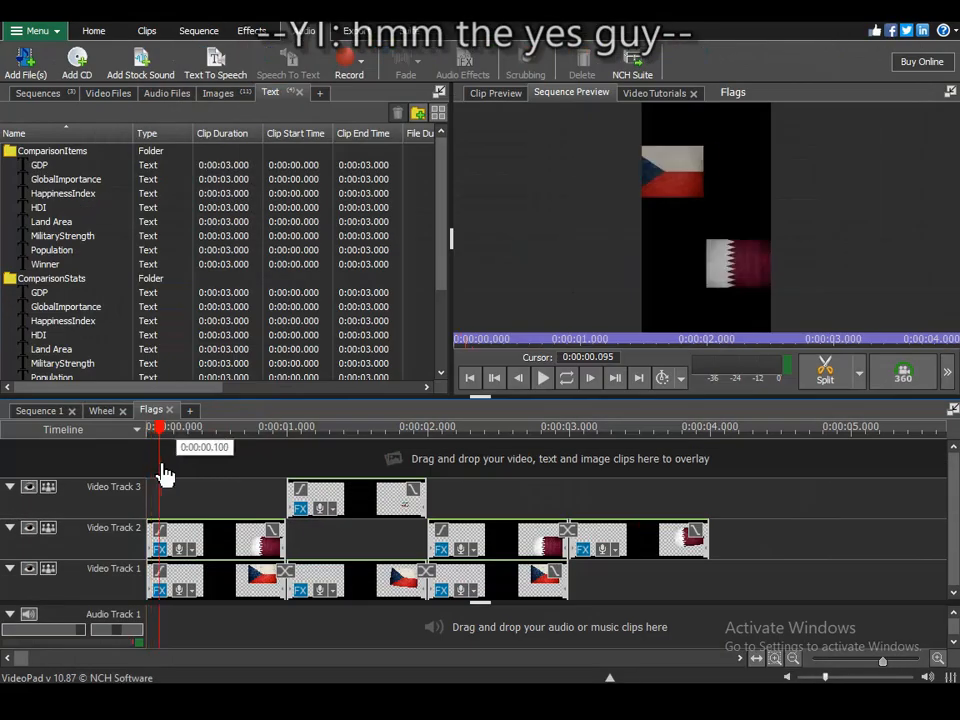
drag(165, 475, 124, 546)
click(222, 541)
mouse_move(162, 435)
mouse_down()
mouse_move(156, 446)
mouse_move(171, 446)
mouse_up()
click(234, 589)
Examine the opacity curve of the first Format_Flag1 clip across its whole duration.
click(160, 590)
drag(276, 446, 465, 84)
click(307, 330)
drag(328, 565, 943, 582)
click(307, 330)
Examine the first Format_Flag1 clip's Base X, scale, vertical and horizontal motion curves.
click(307, 250)
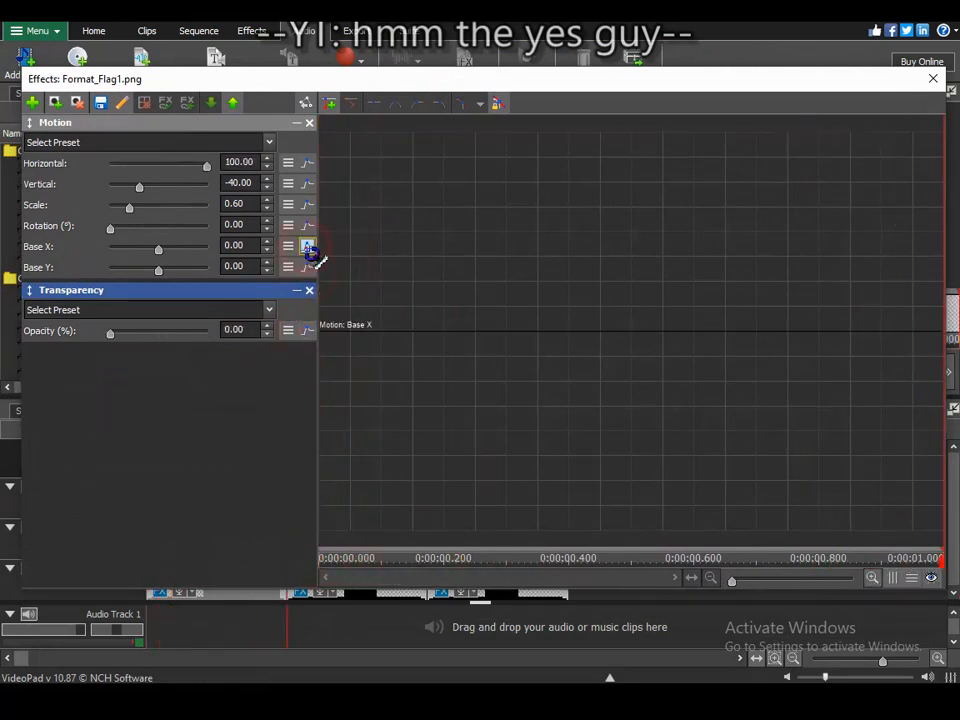
click(307, 204)
click(307, 183)
click(307, 162)
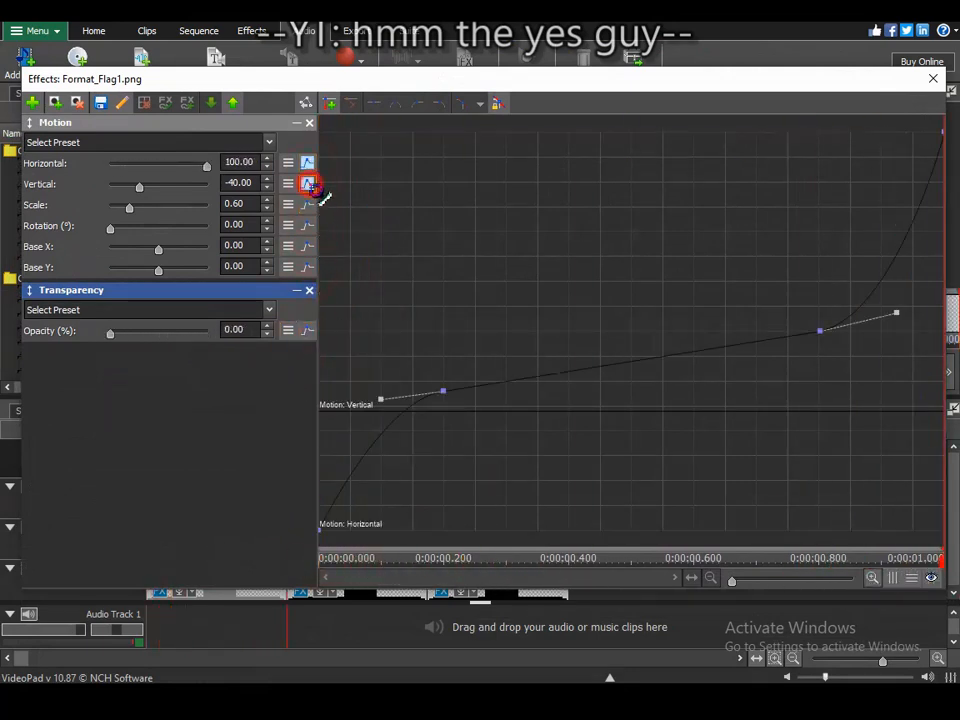
click(443, 562)
drag(443, 562, 943, 562)
mouse_move(433, 80)
mouse_down()
mouse_move(430, 107)
mouse_move(435, 78)
mouse_up()
click(935, 77)
Replace the first Format_Flag2 clip's effects with those copied from the first Format_Flag1 clip.
right_click(231, 582)
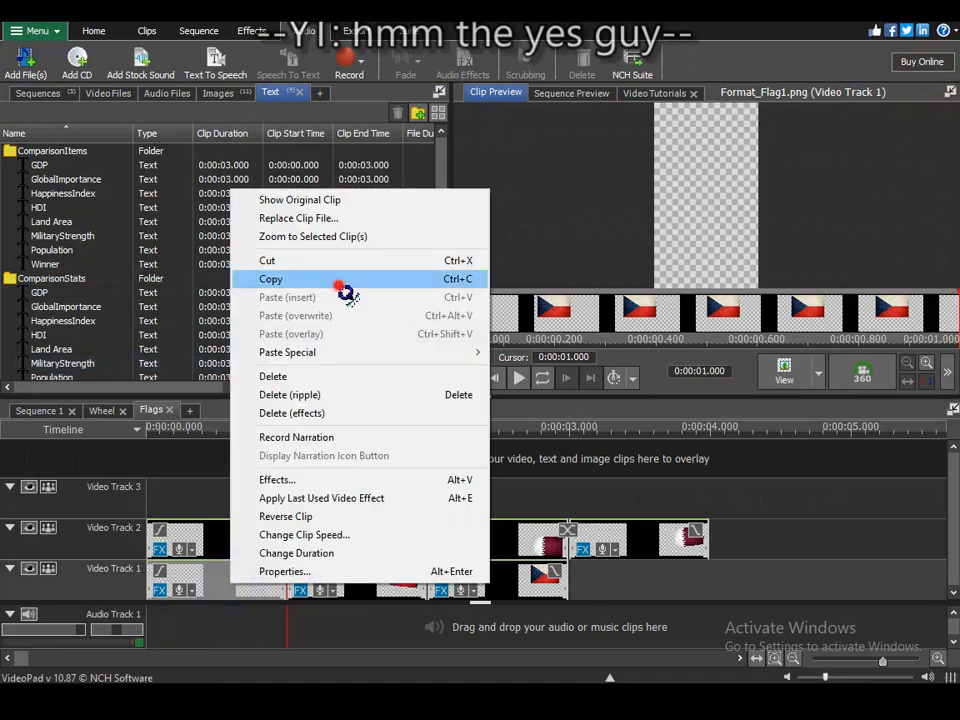
click(341, 284)
right_click(225, 534)
click(315, 364)
right_click(241, 534)
mouse_move(371, 304)
click(540, 304)
Set the first Format_Flag2 clip's vertical position to 40.
drag(292, 436, 266, 408)
click(160, 550)
drag(487, 80, 499, 107)
key(BackSpace)
drag(362, 559, 379, 560)
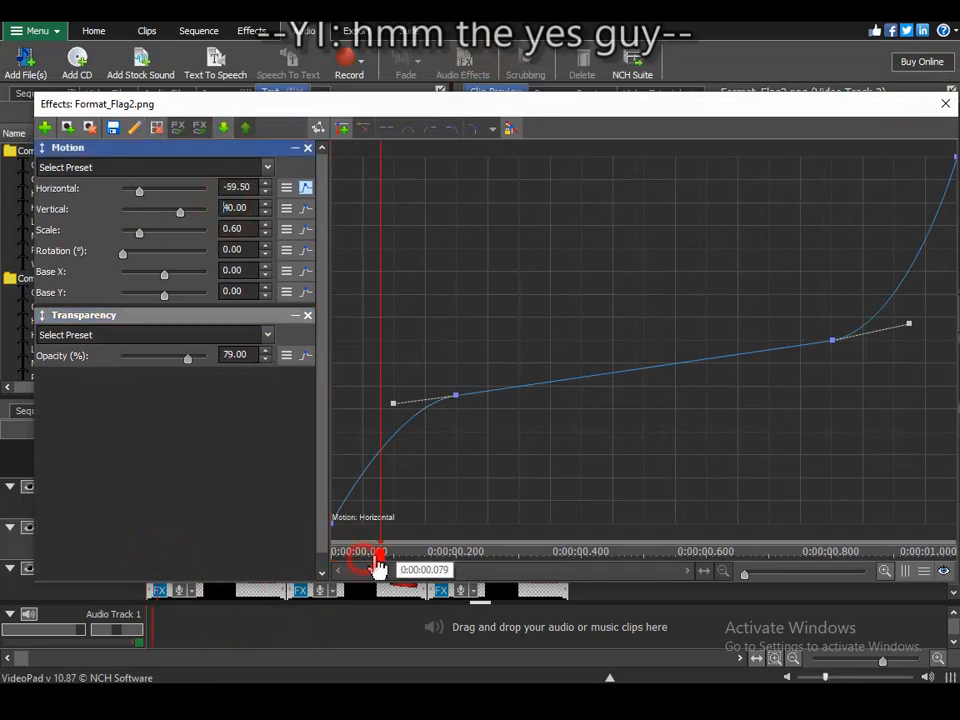
Reverse the Format_Flag2 clip's horizontal motion, with 100 at the start, 30 at 0.200 seconds and -100 at the end.
click(458, 556)
text(30)
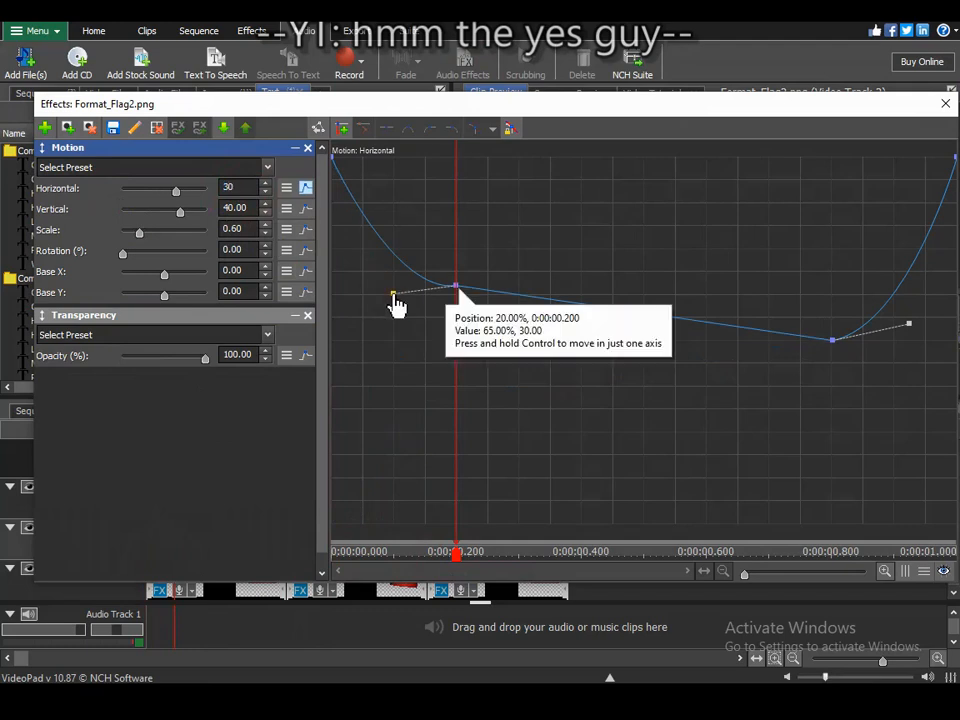
click(831, 555)
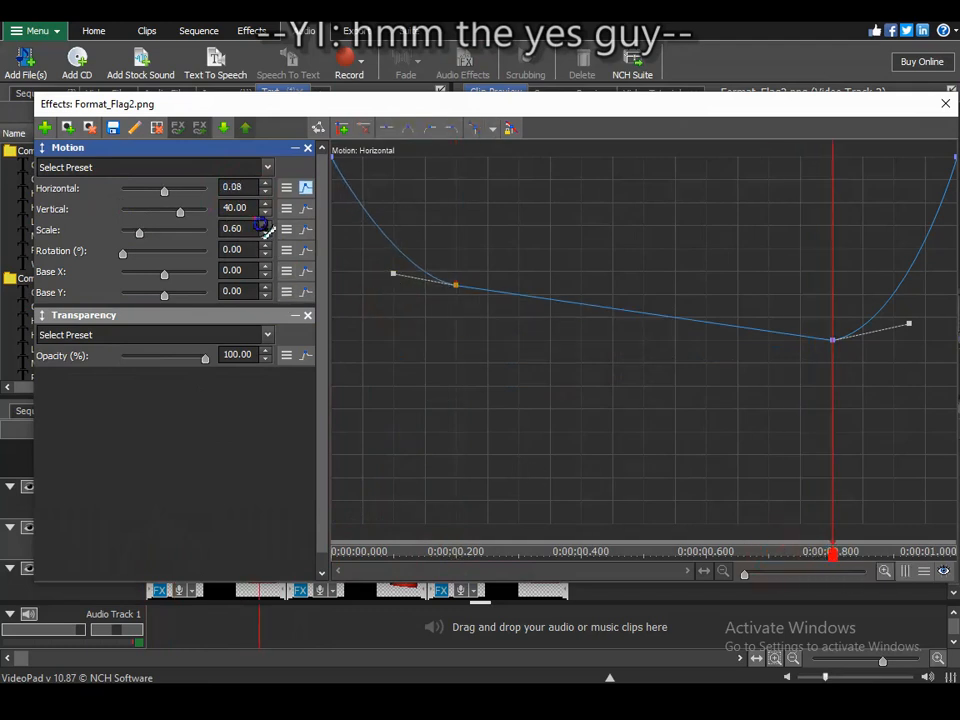
click(822, 552)
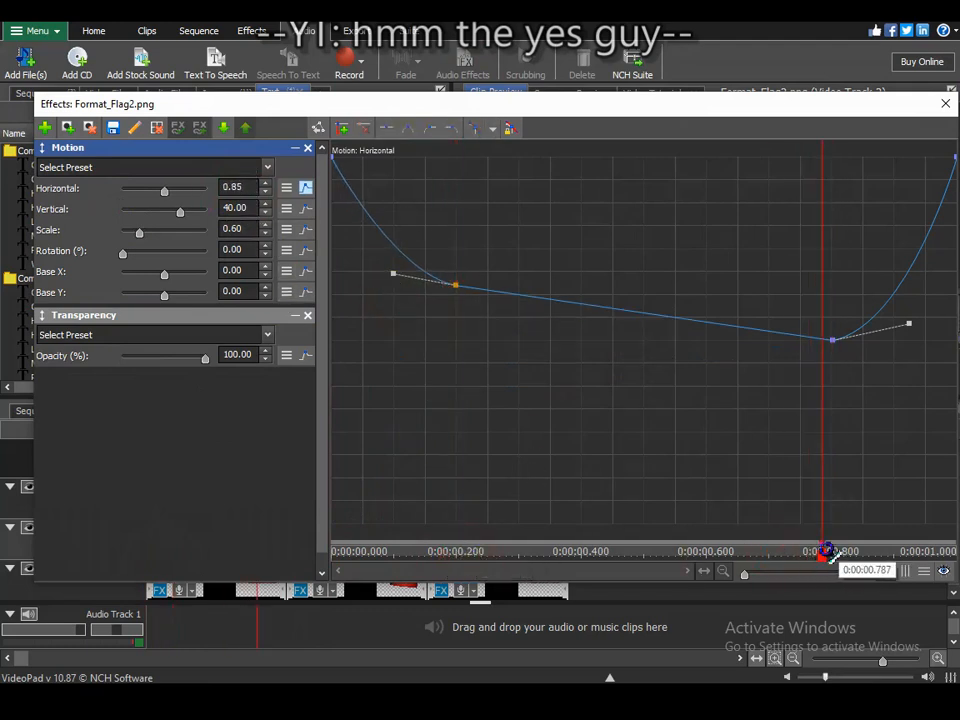
text(-100)
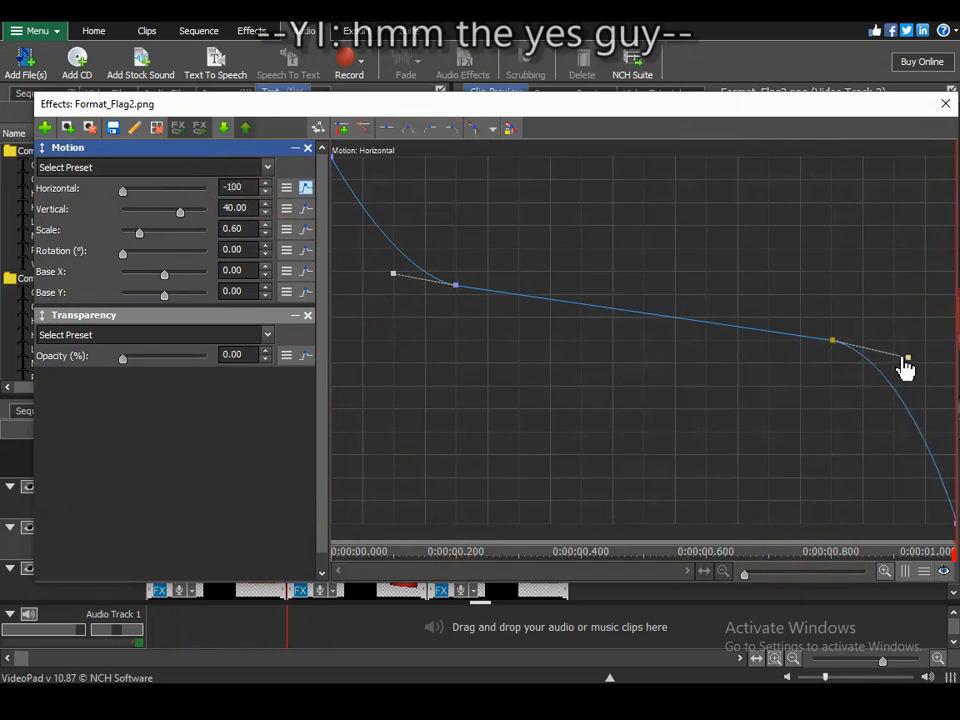
drag(793, 102, 743, 107)
click(898, 112)
Play the Flags sequence from the start to preview the two flags' opposing motion.
drag(328, 430, 140, 434)
click(545, 381)
click(547, 382)
Delete the effects from the last Format_Flag2 clip on Video Track 2.
drag(334, 433, 388, 484)
right_click(639, 526)
click(727, 360)
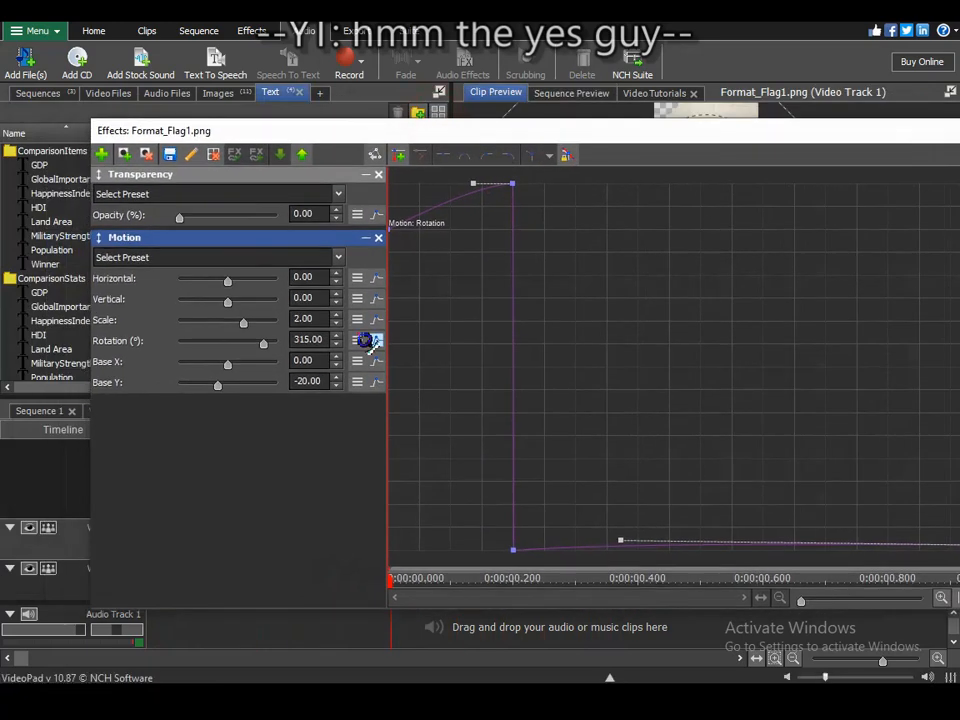
Examine the second Format_Flag1 clip's Base Y curve at its start, middle and end keyframes.
click(377, 383)
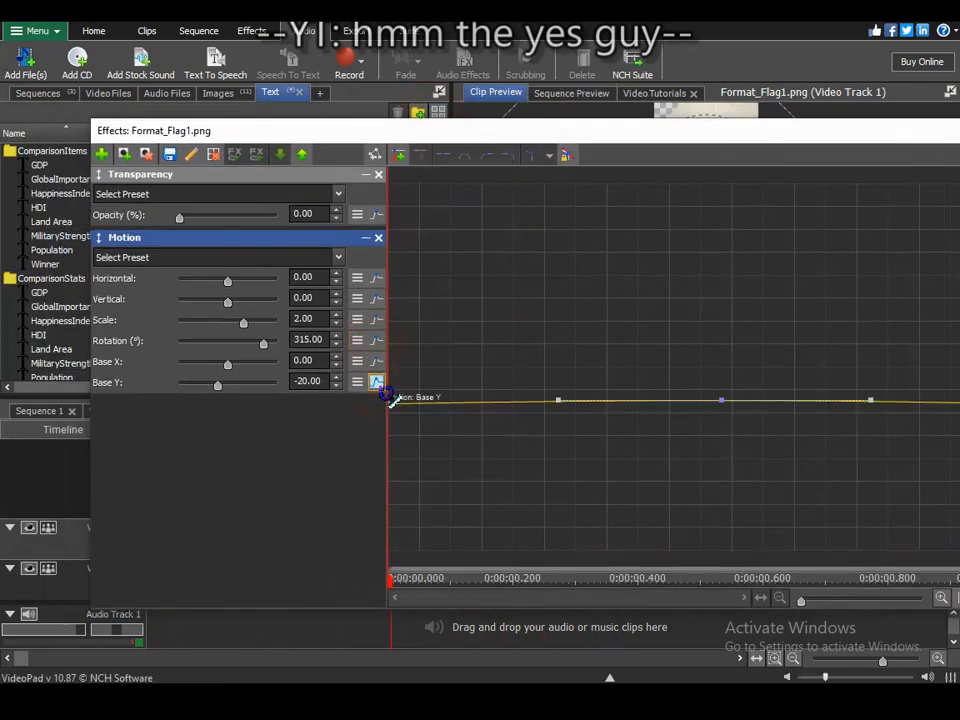
drag(513, 130, 515, 150)
drag(526, 160, 436, 46)
drag(435, 494, 437, 621)
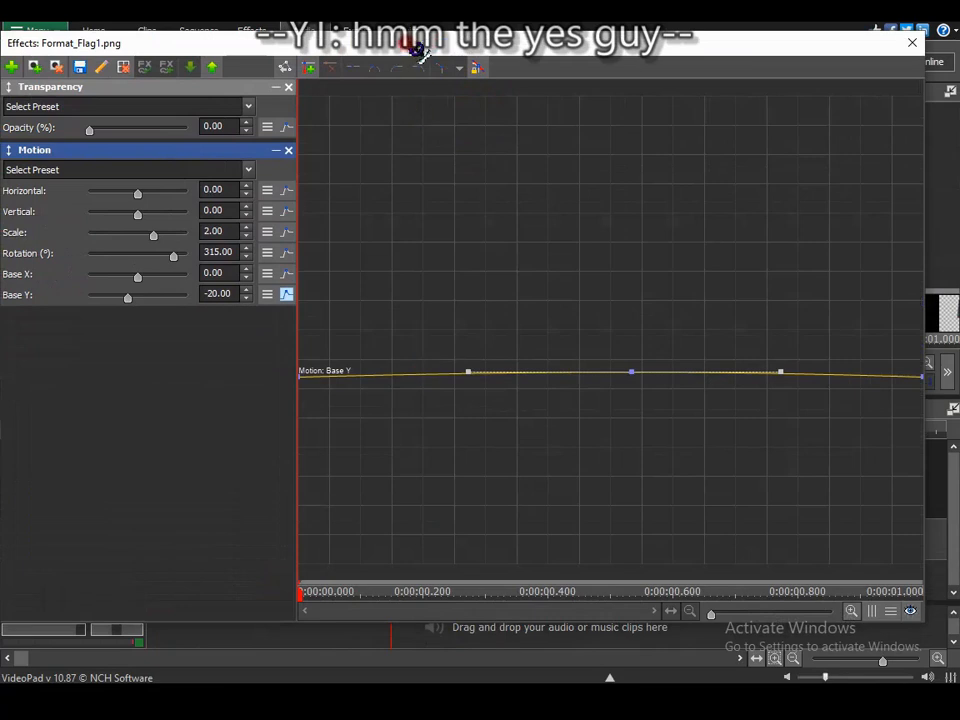
drag(408, 48, 423, 46)
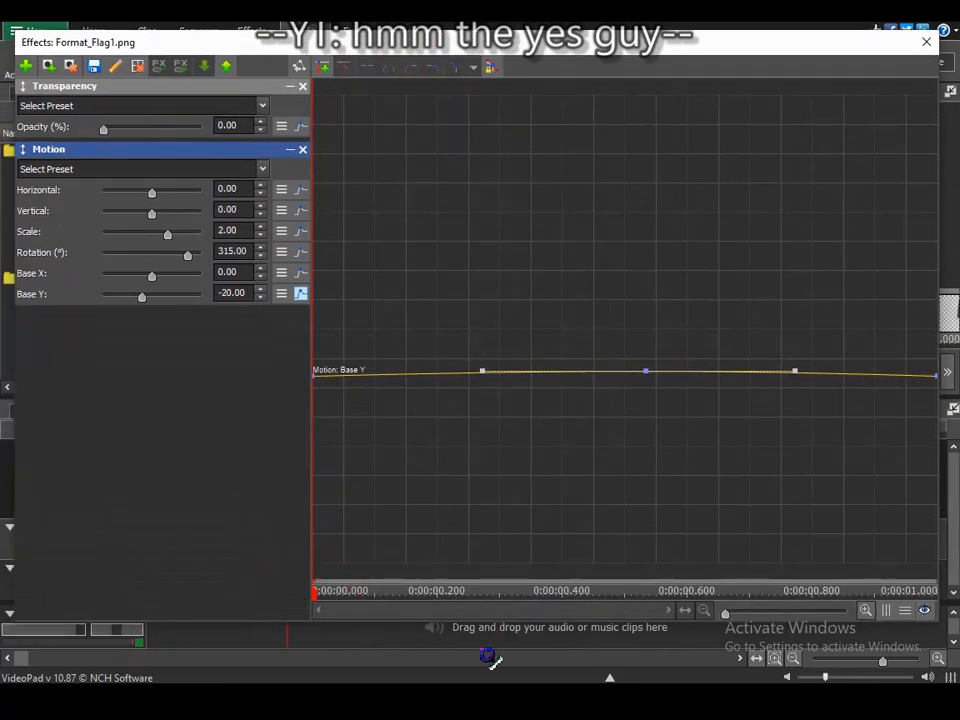
click(647, 592)
click(935, 594)
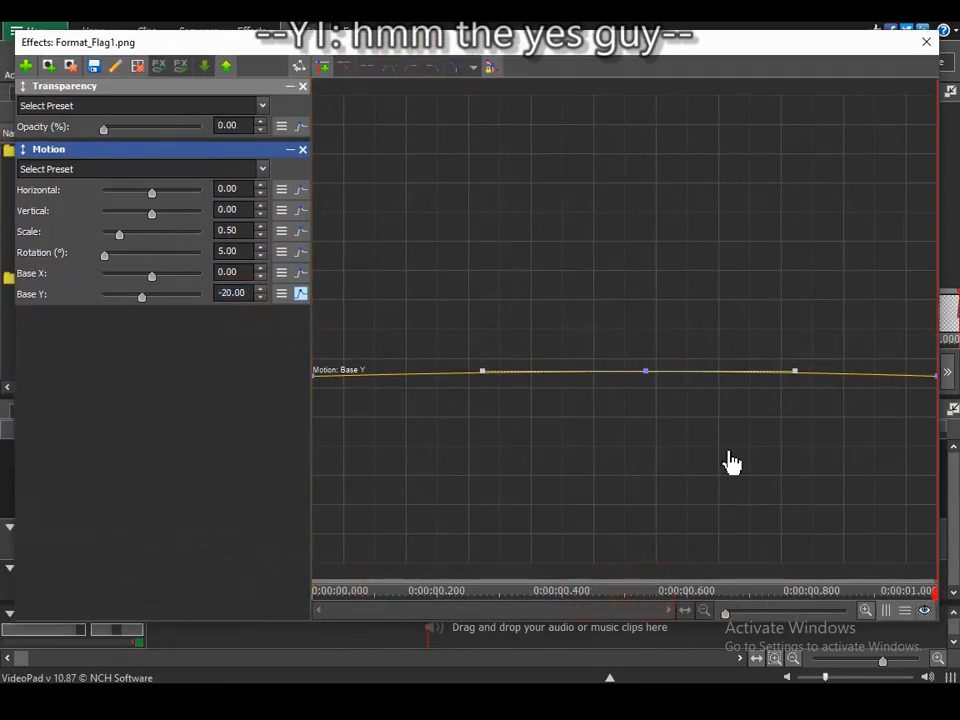
click(795, 372)
Examine the second Format_Flag1 clip's Base X and rotation curves at their keyframes.
click(301, 272)
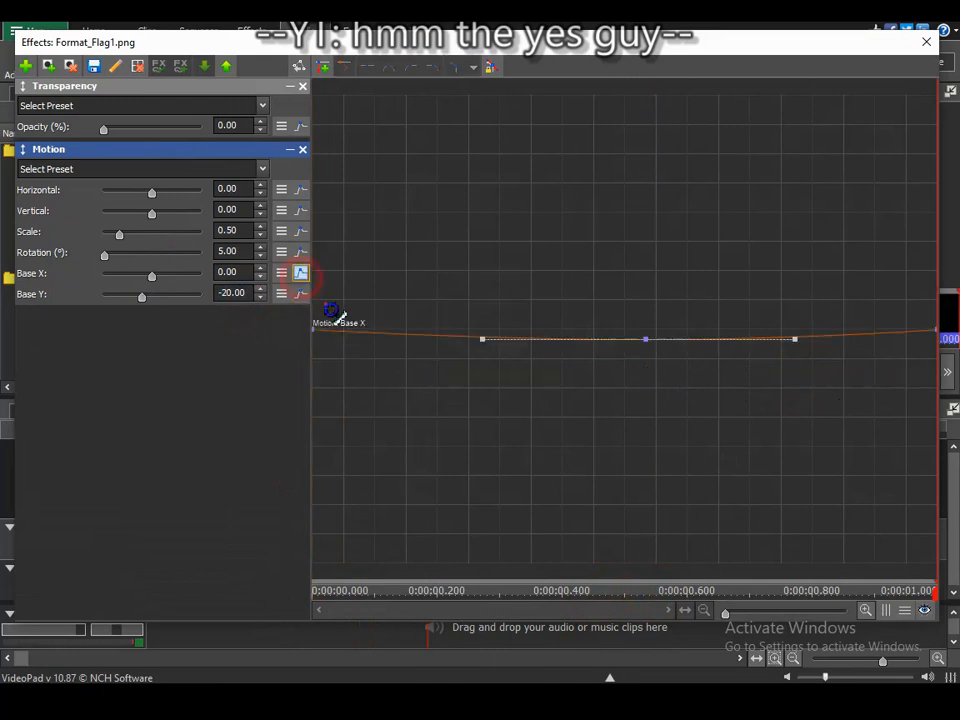
click(645, 596)
click(935, 592)
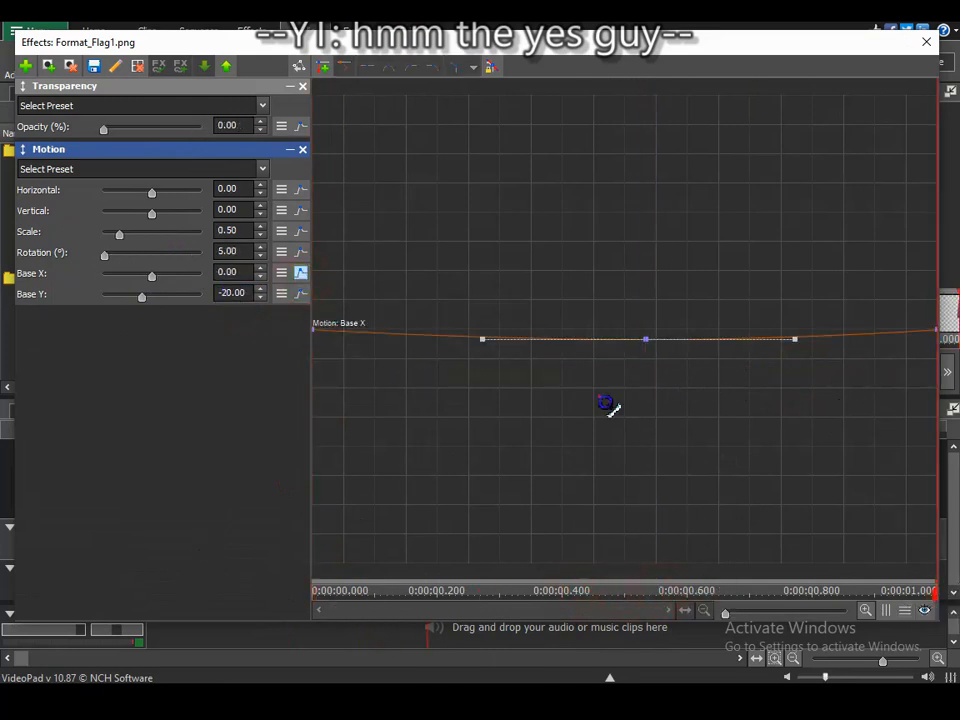
click(301, 251)
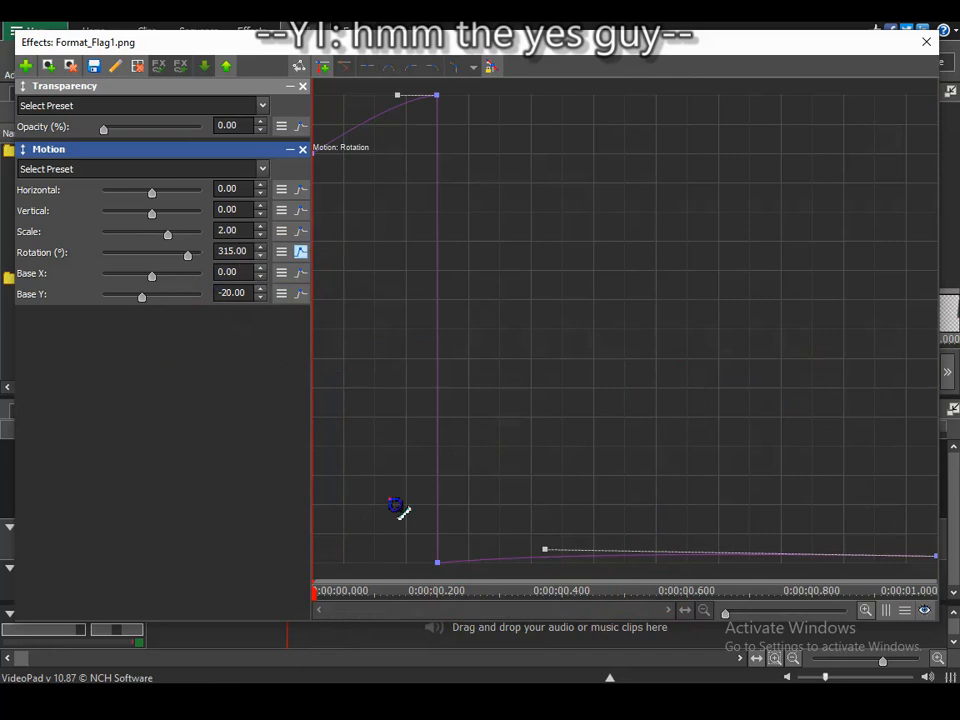
drag(438, 563, 505, 563)
mouse_move(407, 596)
mouse_down()
mouse_move(438, 597)
mouse_move(425, 597)
mouse_up()
drag(506, 564, 921, 573)
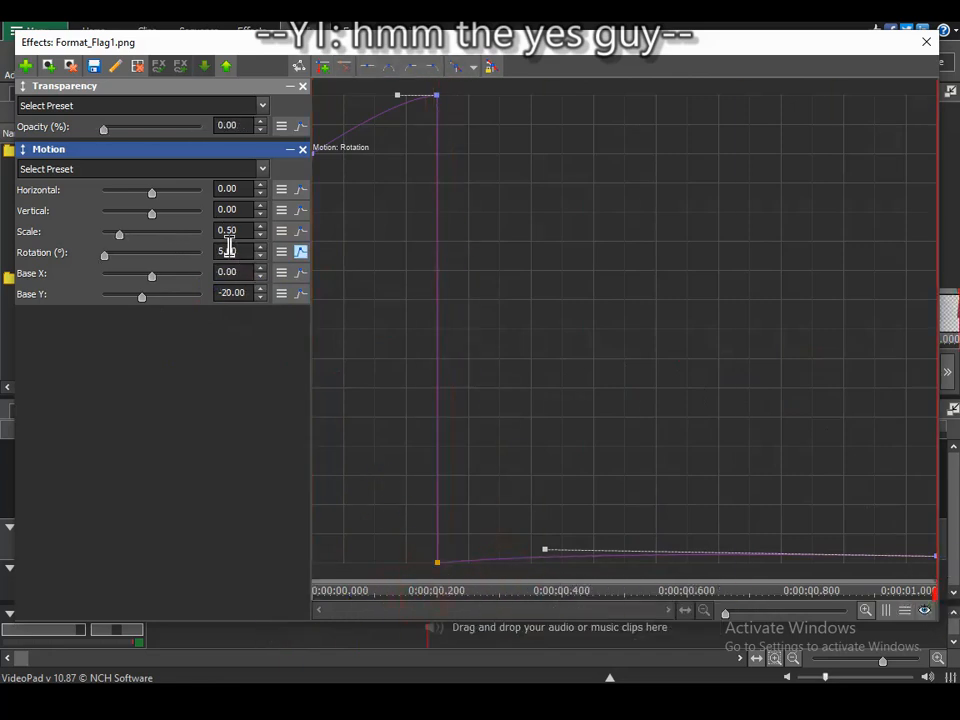
Examine the second Format_Flag1 clip's scale, vertical, horizontal and opacity curves.
click(301, 230)
drag(437, 597, 935, 597)
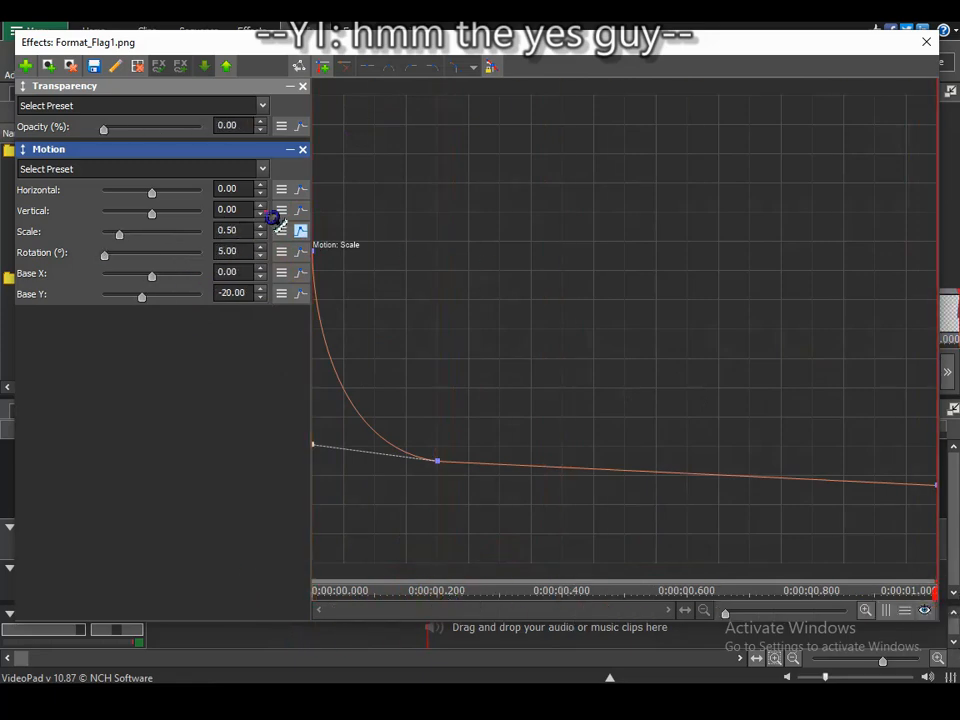
click(301, 210)
click(301, 189)
click(301, 126)
click(926, 42)
Copy the second Format_Flag1 clip's effects onto the last Format_Flag2 clip on Video Track 2.
drag(428, 428, 645, 472)
right_click(395, 573)
click(467, 262)
right_click(625, 528)
click(553, 317)
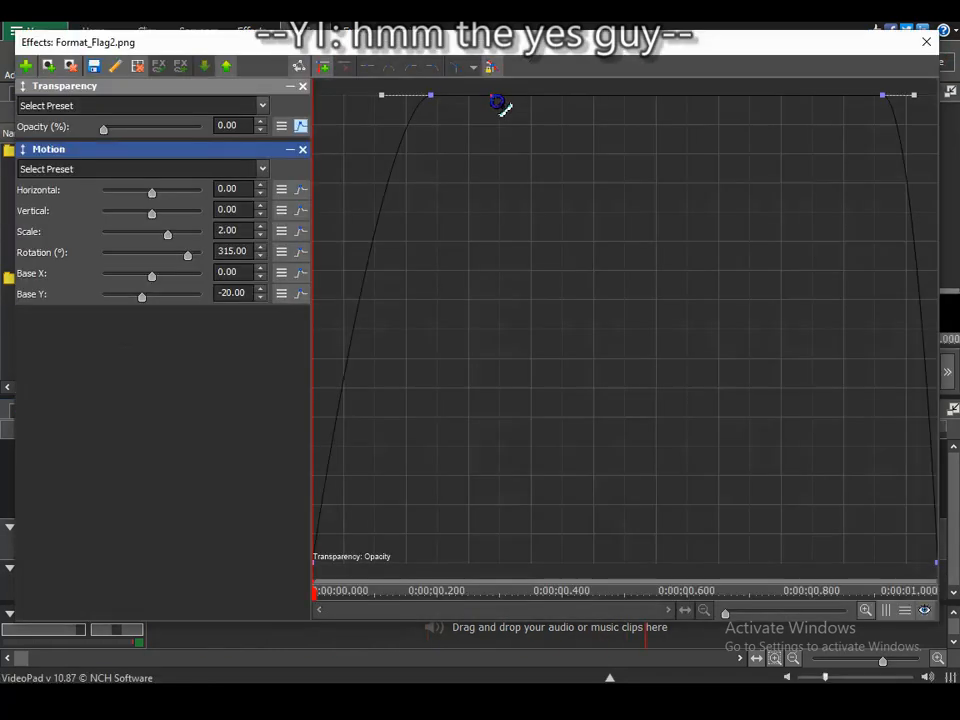
Mirror the last Format_Flag2 clip's rotation curve with 45° at the start, swapped extremes at 0:00:00.200 and 355° at the end.
click(319, 256)
click(319, 274)
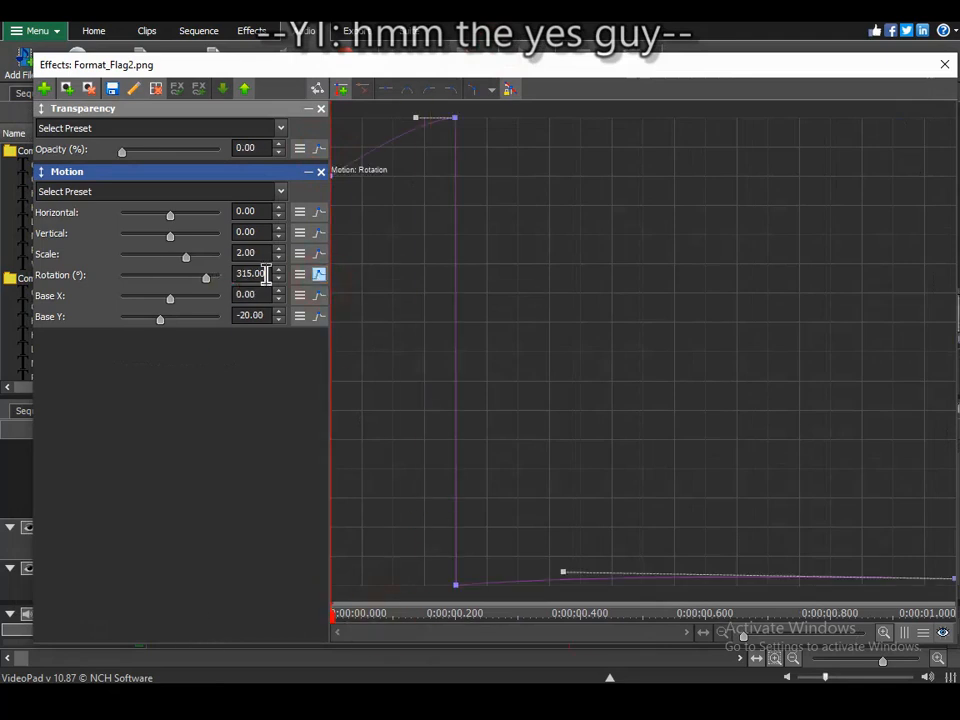
text(45)
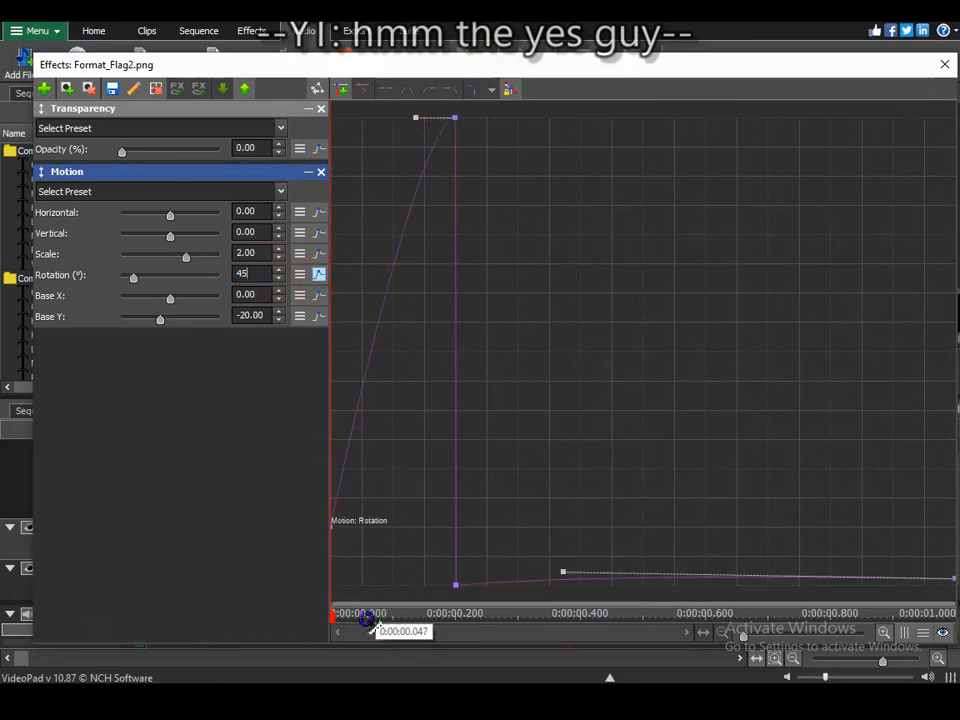
click(438, 617)
drag(455, 118, 424, 120)
scroll(475, 588, up, 5)
scroll(413, 282, down, 5)
scroll(413, 282, down, 1)
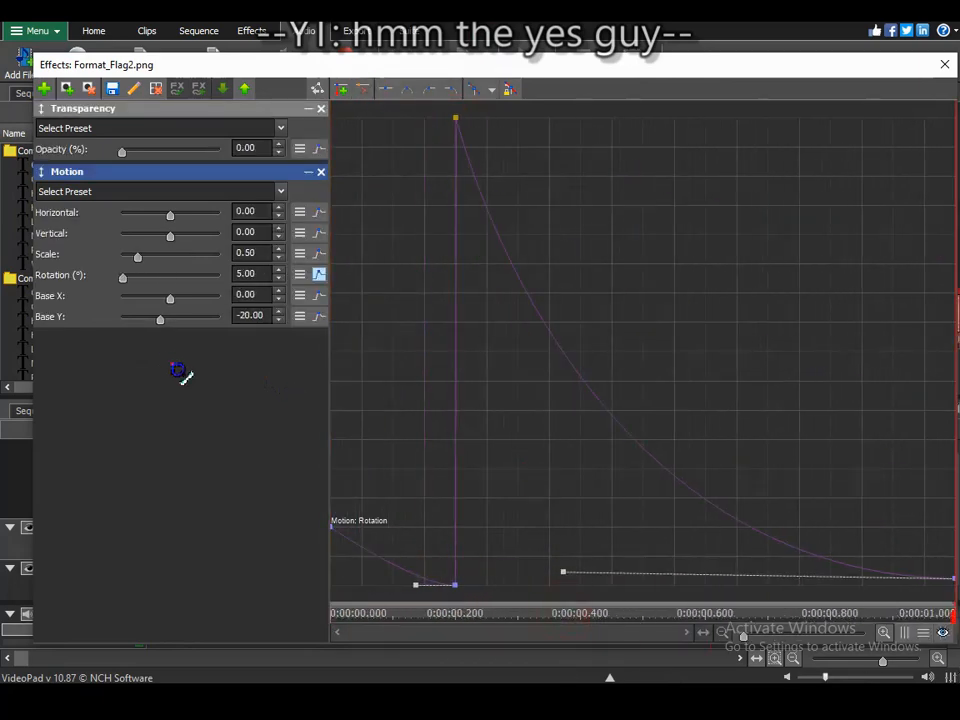
drag(563, 572, 572, 128)
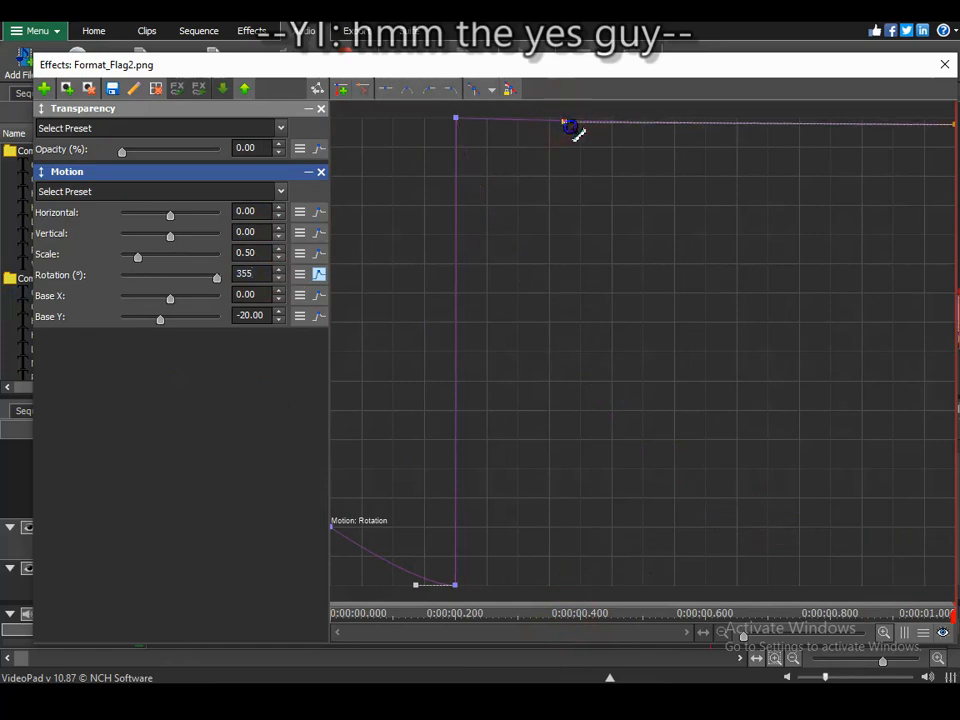
drag(609, 72, 590, 75)
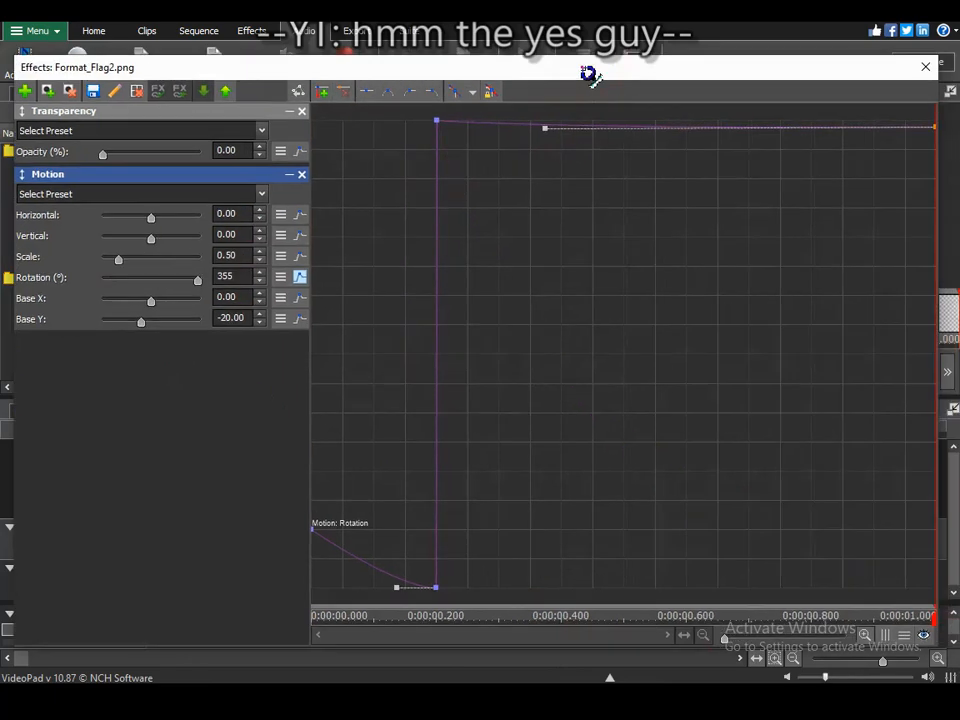
click(927, 68)
Set the middle Base X keyframe of the last Format_Flag2 clip to 4 and close its effects.
drag(452, 432, 604, 440)
click(511, 547)
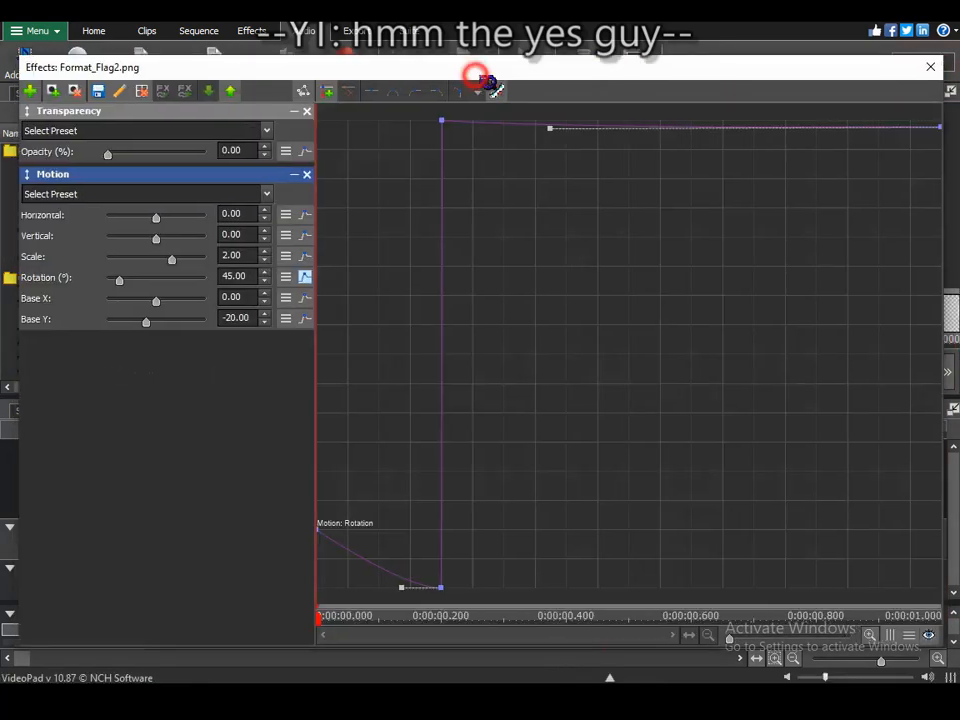
click(320, 297)
click(657, 619)
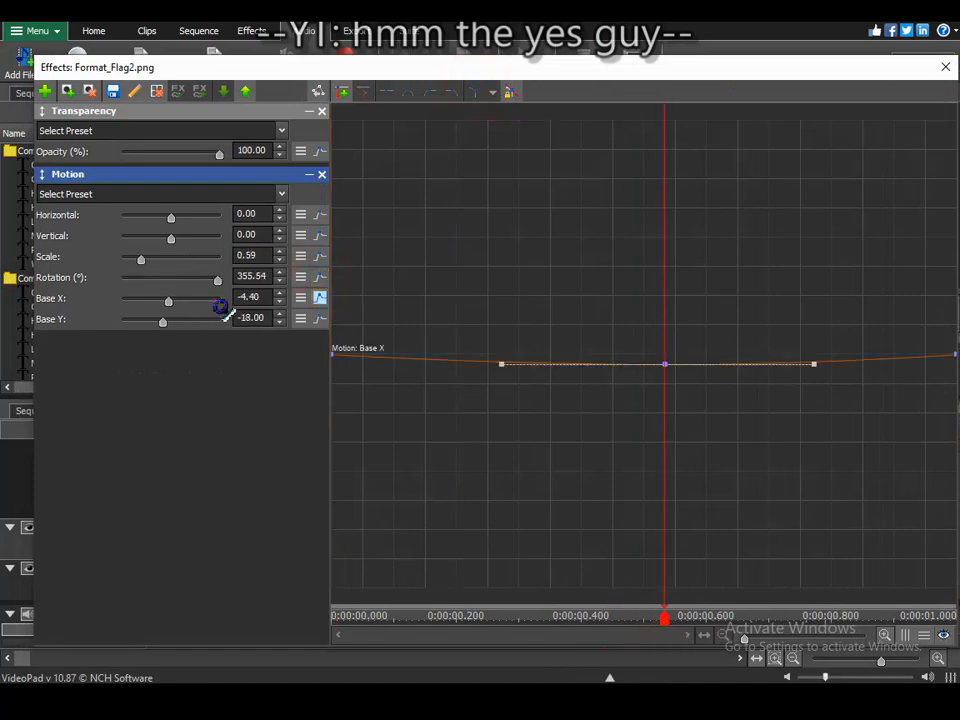
text(4)
drag(638, 74, 592, 80)
click(898, 73)
Play back the Flags sequence from the start to check both flags' animation.
drag(553, 433, 524, 438)
click(542, 379)
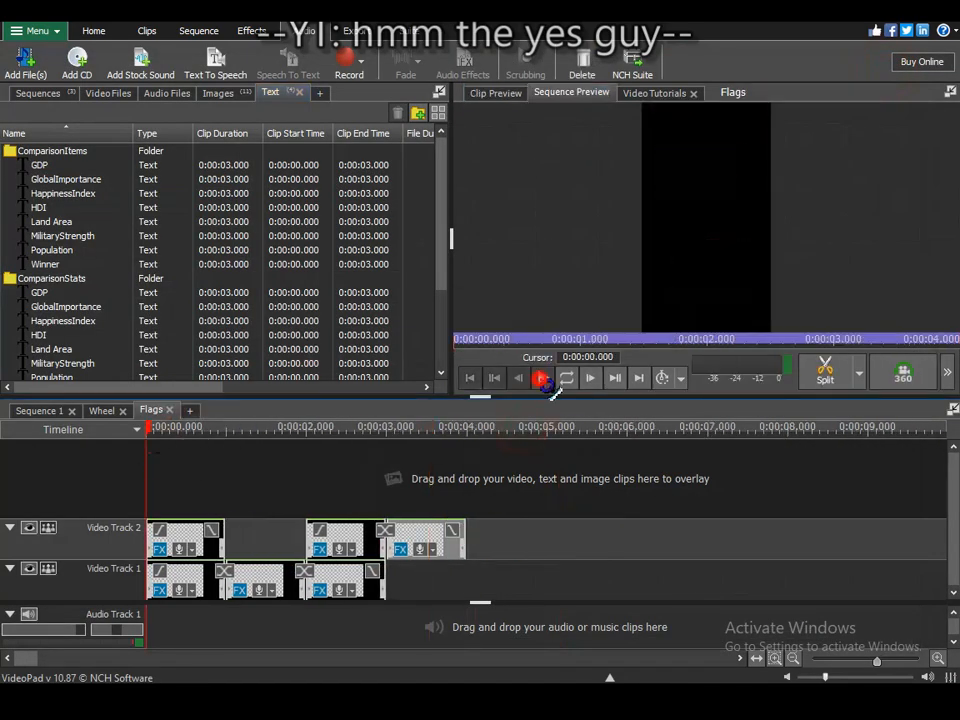
click(545, 379)
drag(173, 465, 377, 476)
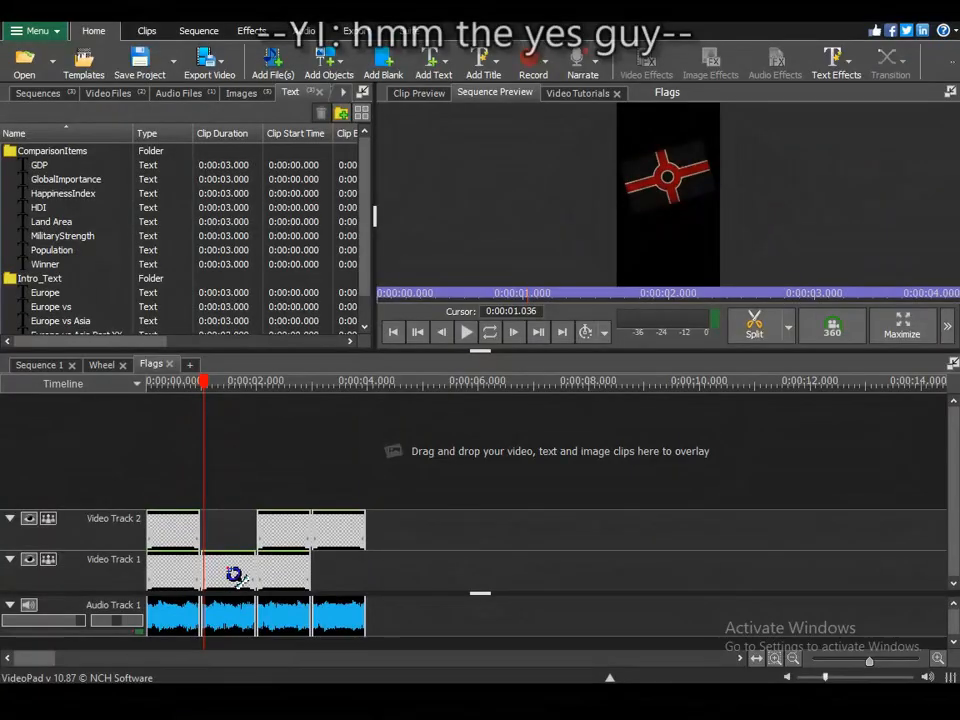
Close the gap on Video Track 2 to line up both flag tracks, and copy the second and third clips of each track.
drag(234, 576, 244, 540)
scroll(276, 572, up, 2)
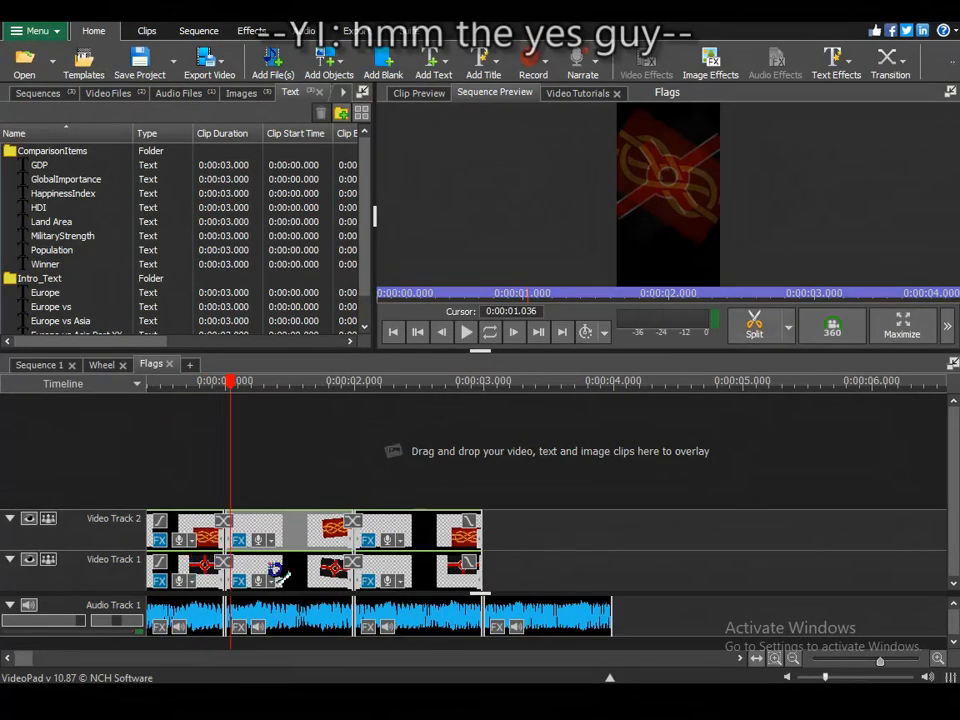
click(323, 576)
scroll(323, 576, down, 2)
drag(494, 576, 320, 533)
scroll(320, 533, up, 4)
drag(392, 398, 525, 425)
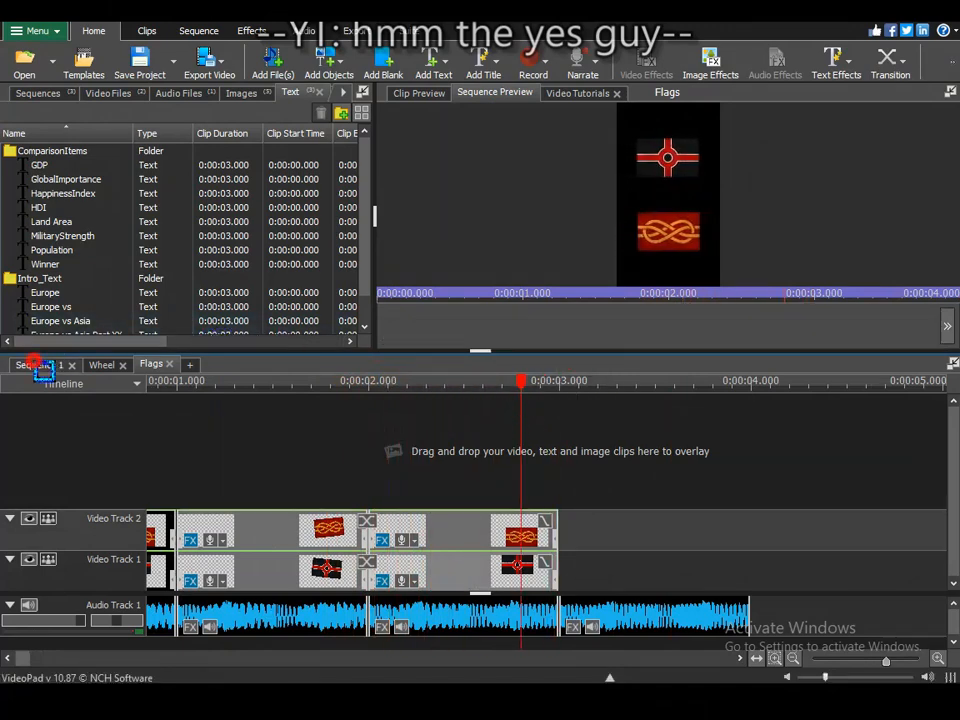
In Sequence 1, paste the copied flag clips repeatedly on the Flag1 and Flag2 tracks from 0:00:09.054 to 0:00:21.054.
click(40, 366)
scroll(365, 497, up, 4)
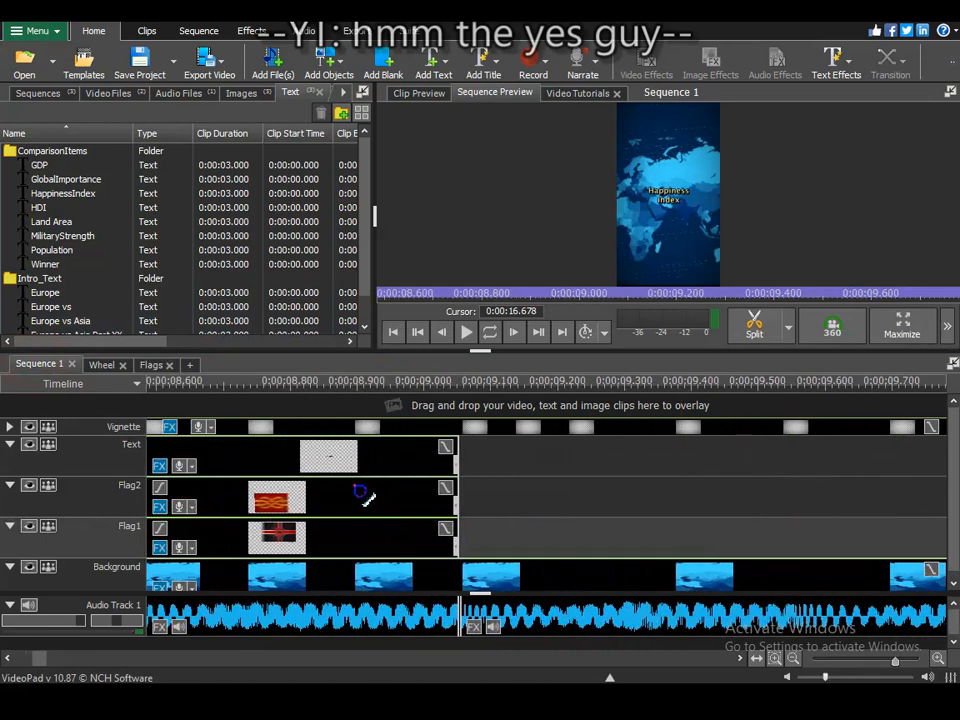
drag(382, 405, 468, 430)
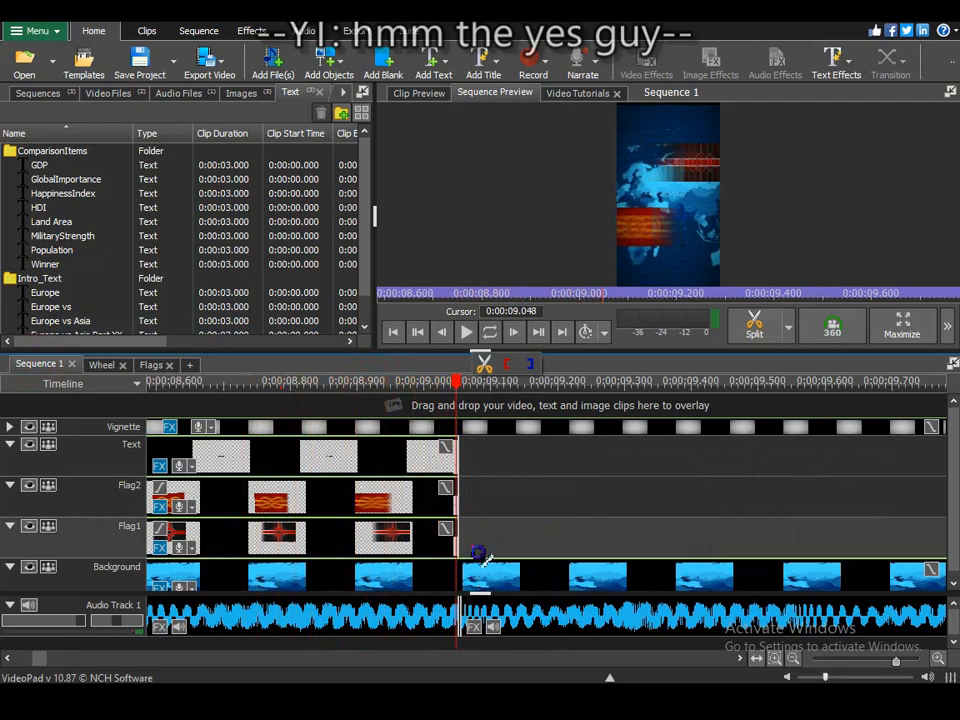
scroll(470, 560, up, 6)
drag(413, 388, 428, 410)
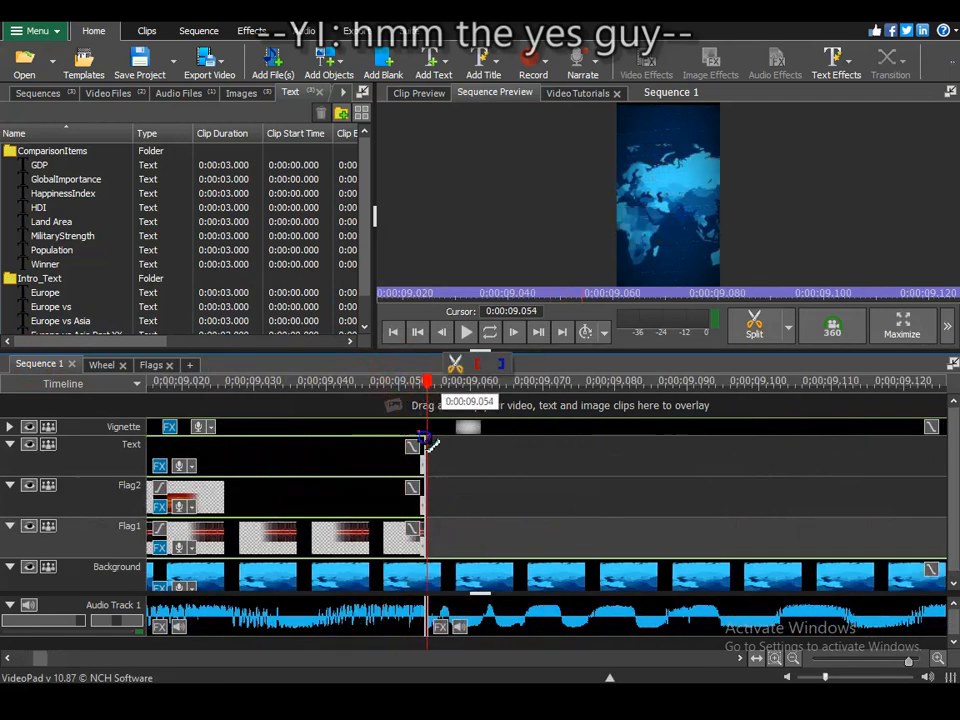
scroll(430, 440, down, 10)
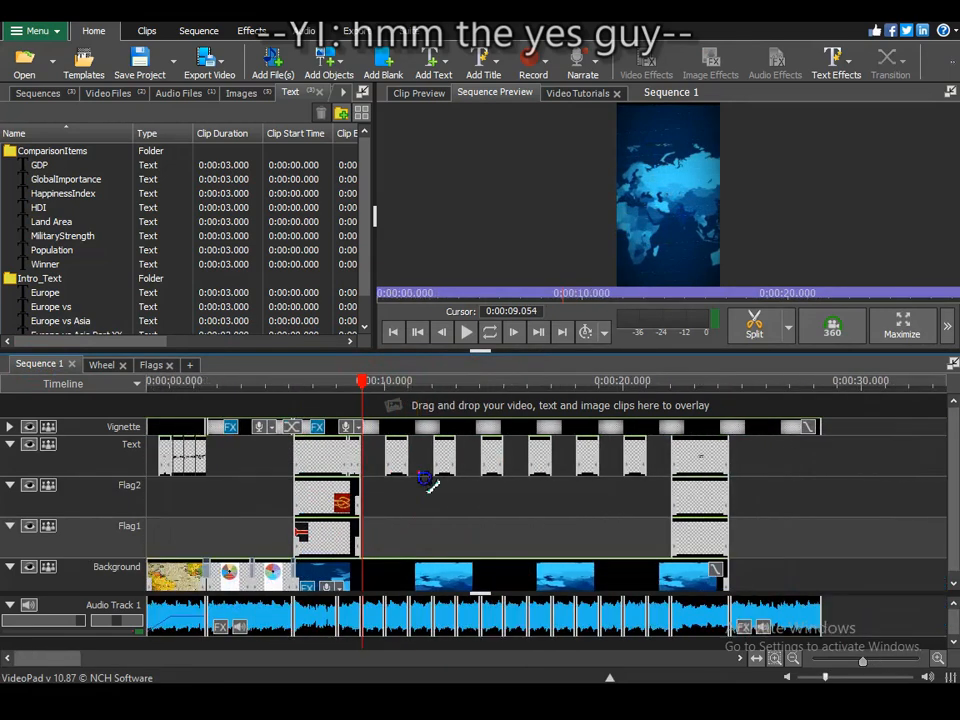
key(ctrl+v)
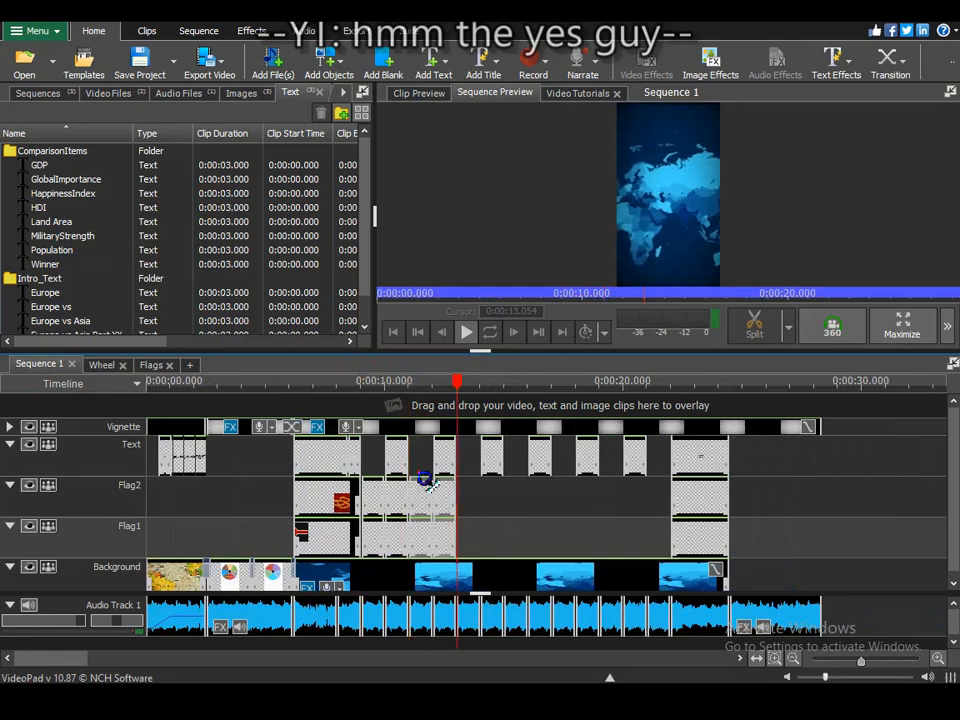
key(ctrl+v)
key(ctrl+v)
key(ctrl+v)
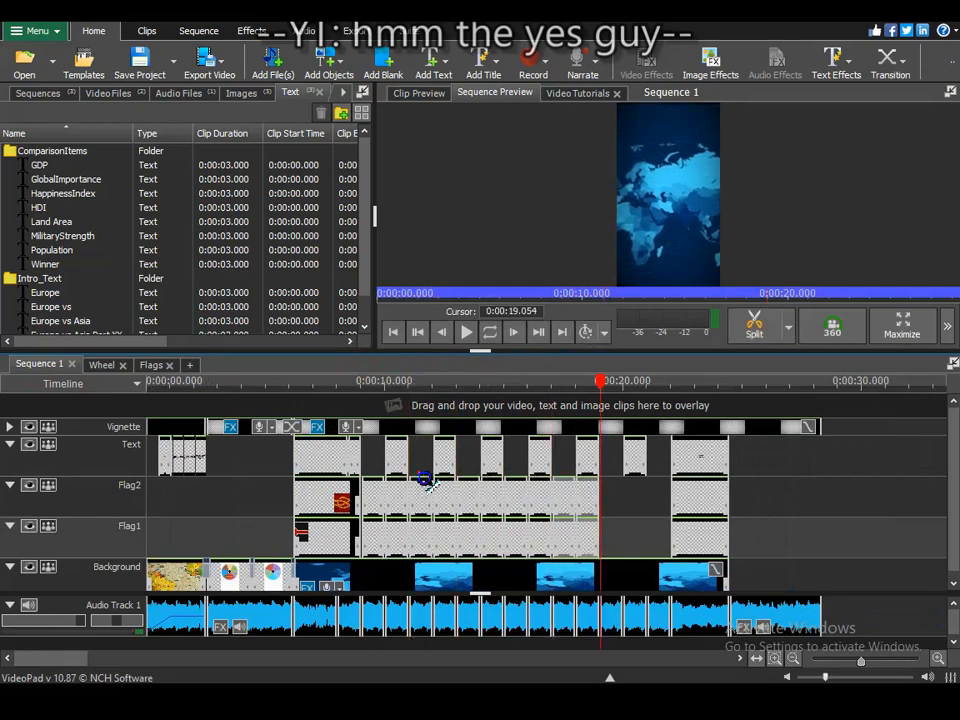
key(ctrl+v)
scroll(425, 480, up, 4)
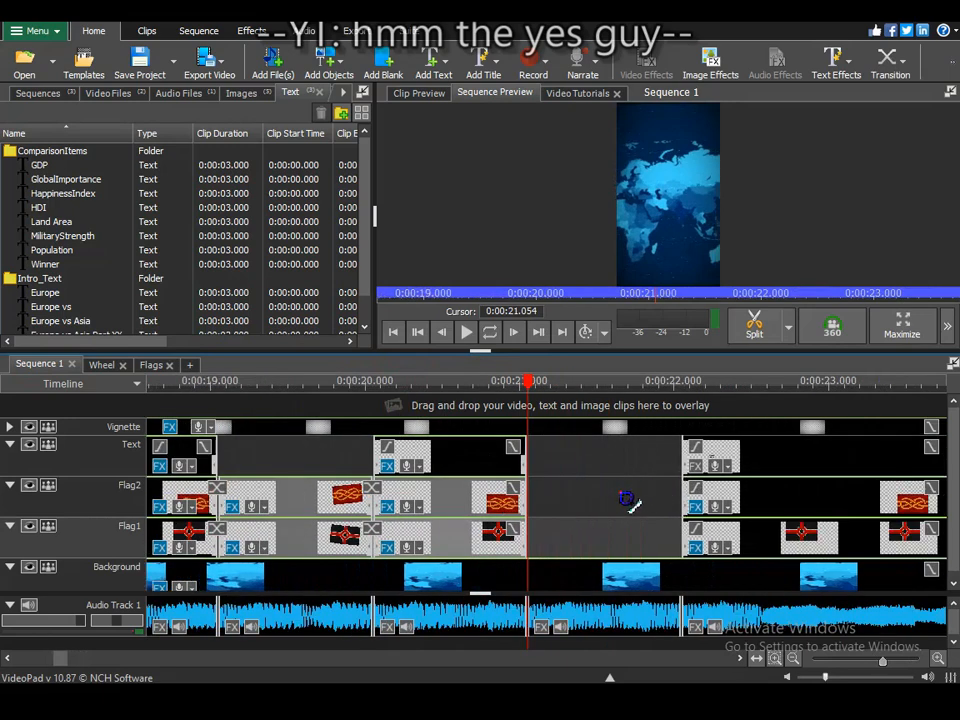
Copy the Flag1 and Flag2 clips between about 0:00:19 and 0:00:20 and paste them at 0:00:21.054 to fill the remaining gap.
click(279, 494)
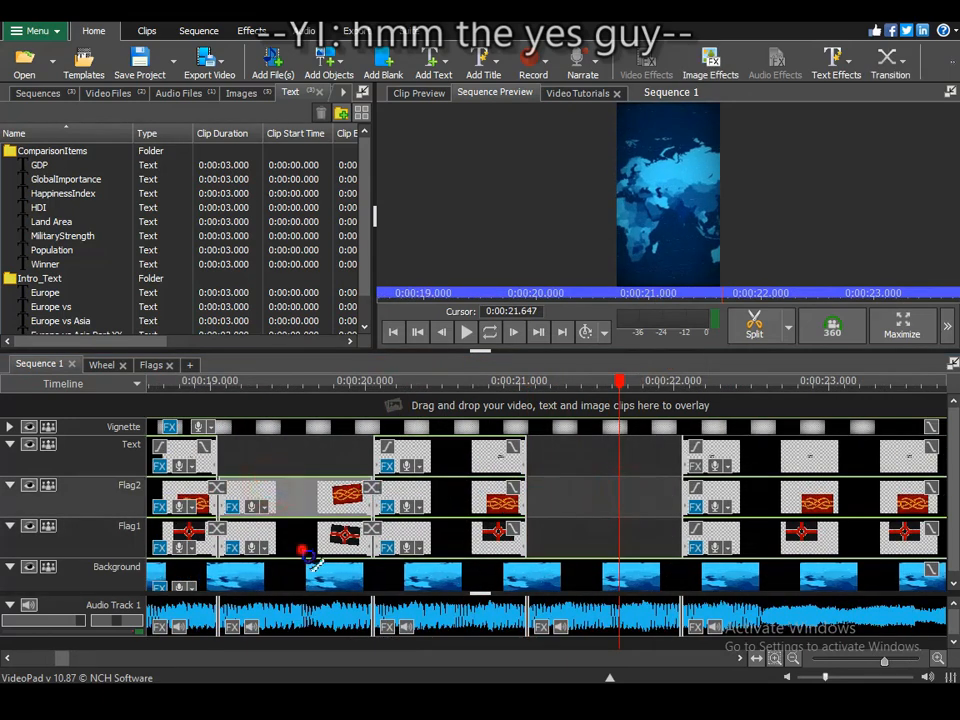
ctrl+click(304, 544)
scroll(542, 395, up, 4)
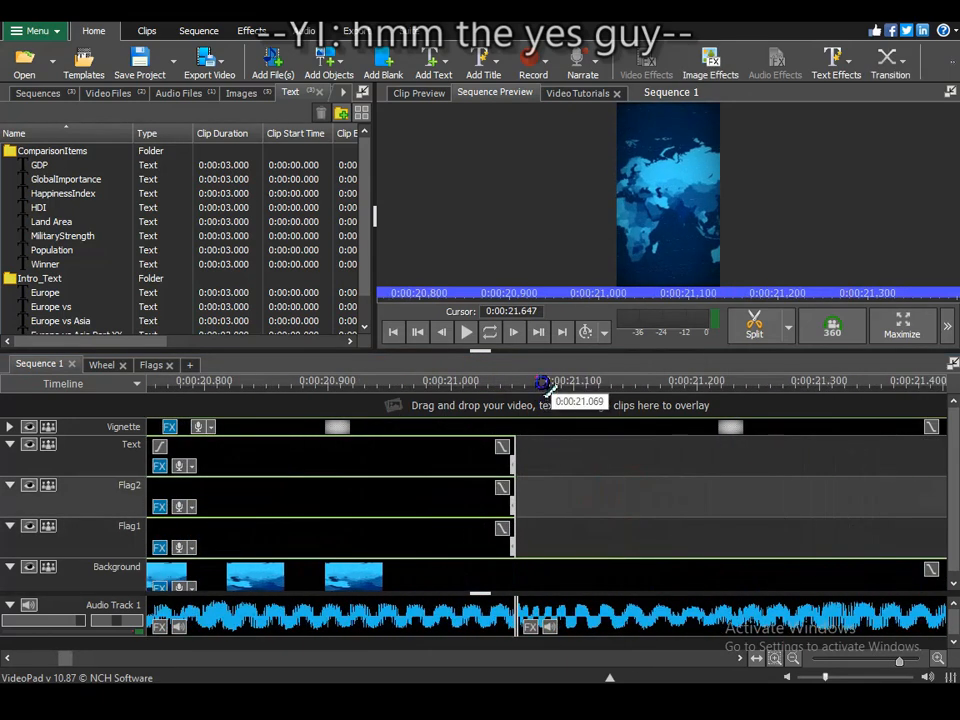
click(519, 384)
scroll(519, 392, up, 6)
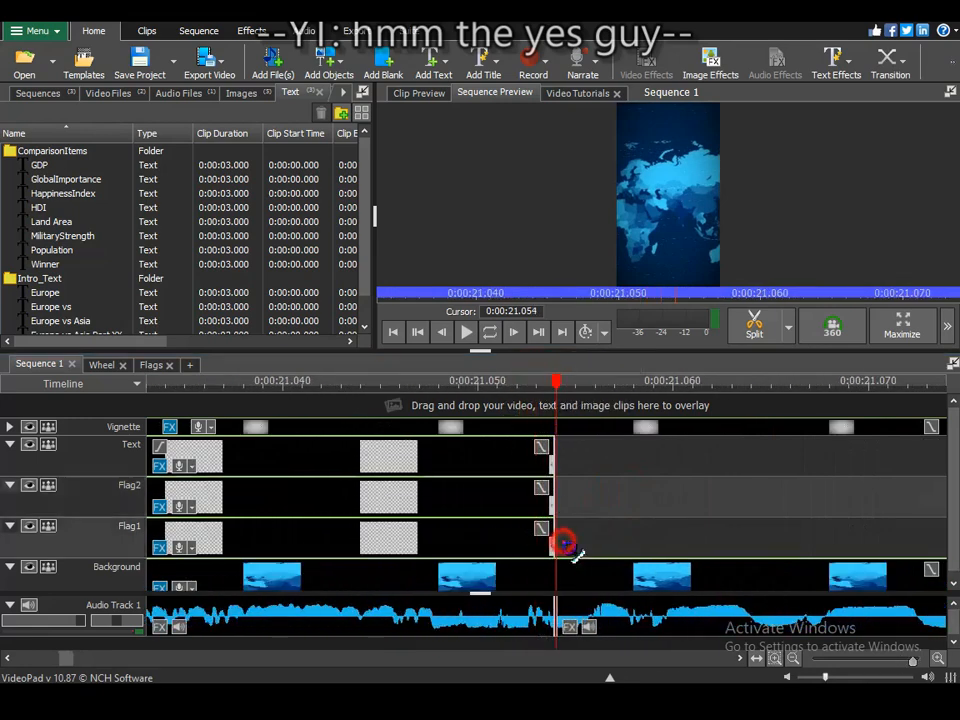
scroll(566, 545, down, 10)
scroll(563, 470, down, 3)
Review Sequence 1 in the maximized preview from about 0:00:07.6.
drag(562, 470, 305, 392)
scroll(678, 404, down, 3)
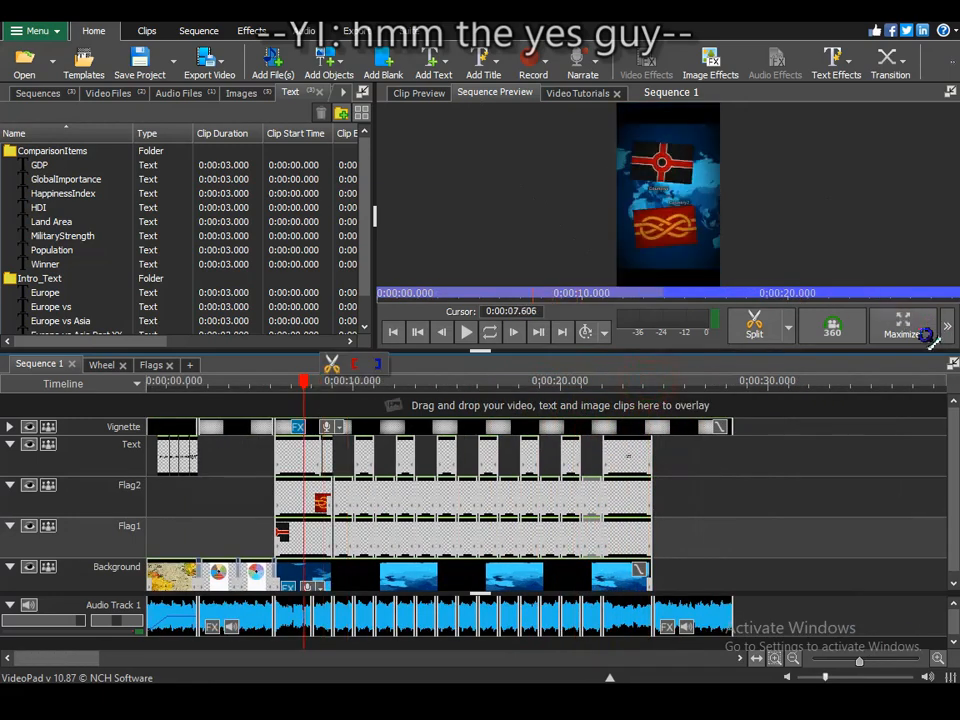
click(902, 325)
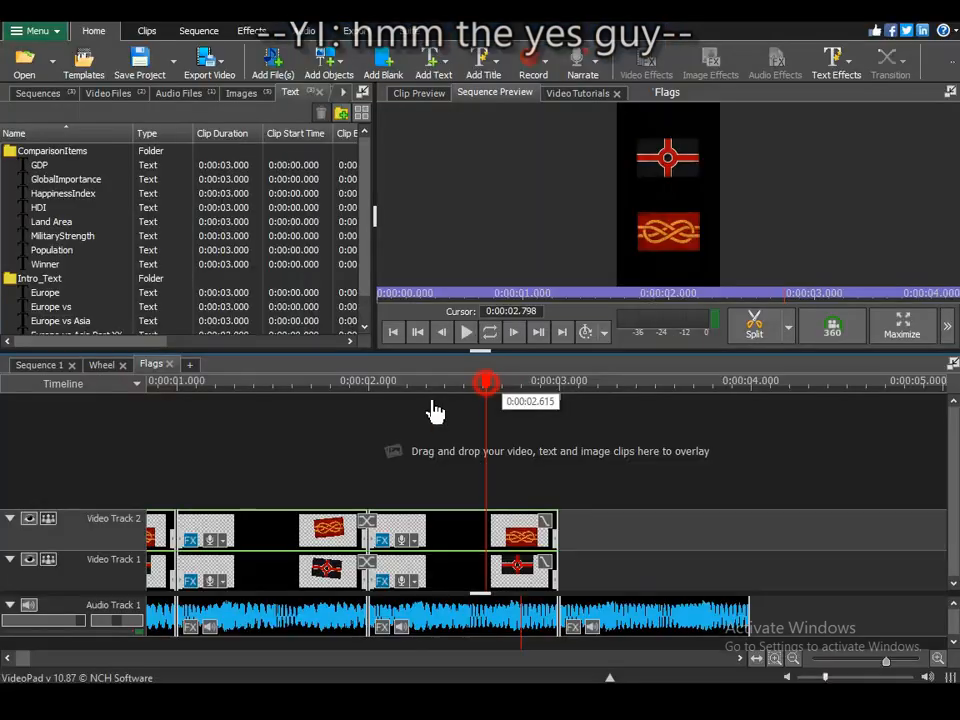
Add a simple text overlay to the Flags sequence at 0:00:01.757, storing it in the ComparisonStats folder.
drag(434, 406, 322, 400)
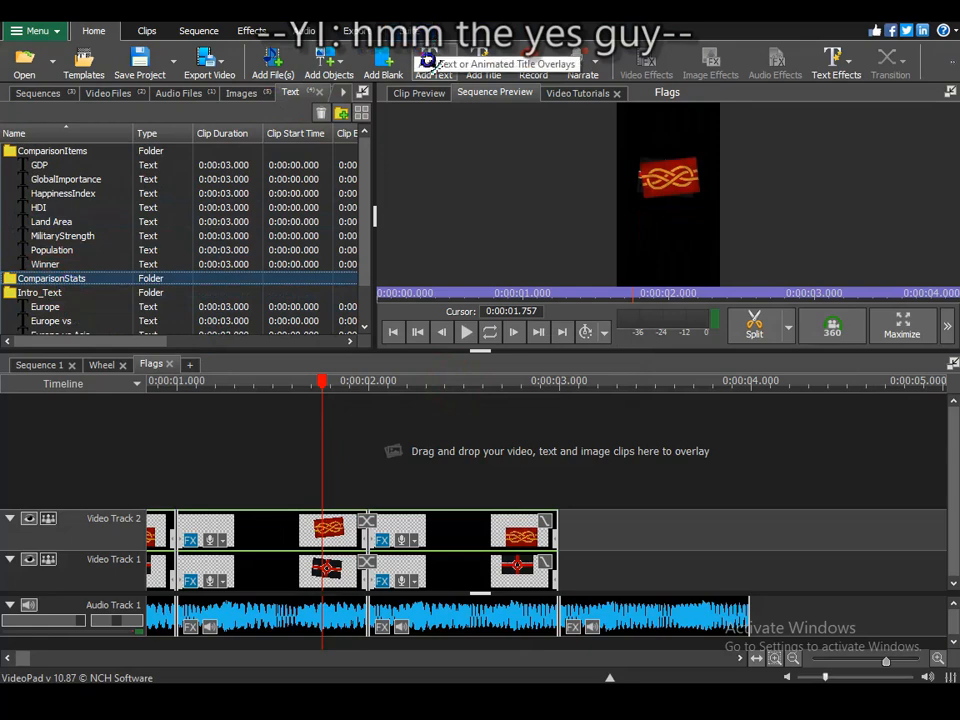
drag(100, 166, 107, 176)
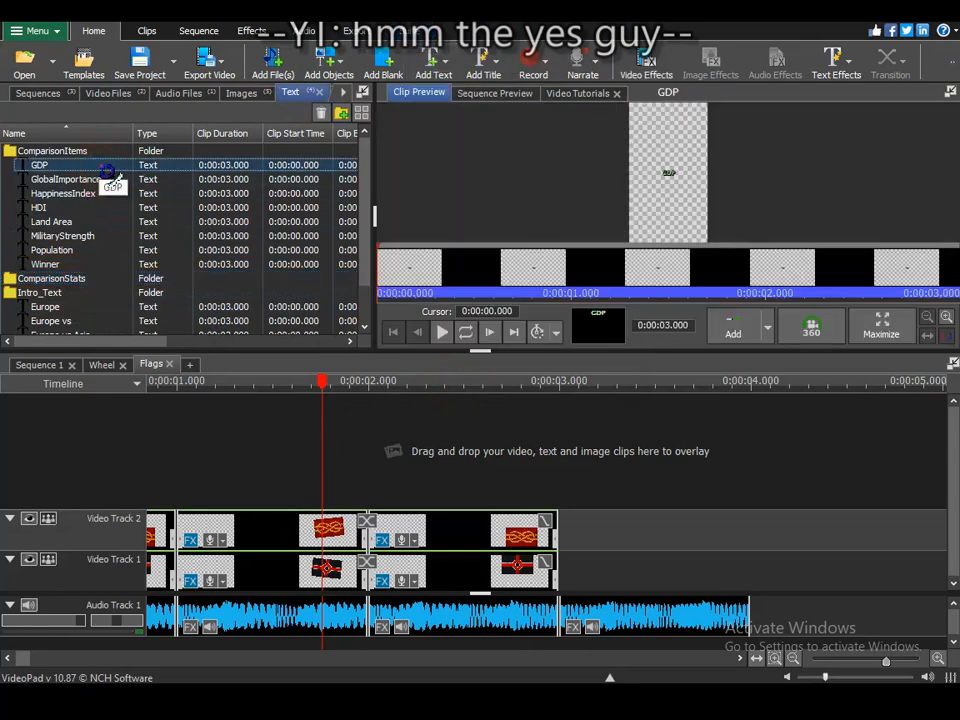
drag(92, 288, 99, 279)
right_click(97, 282)
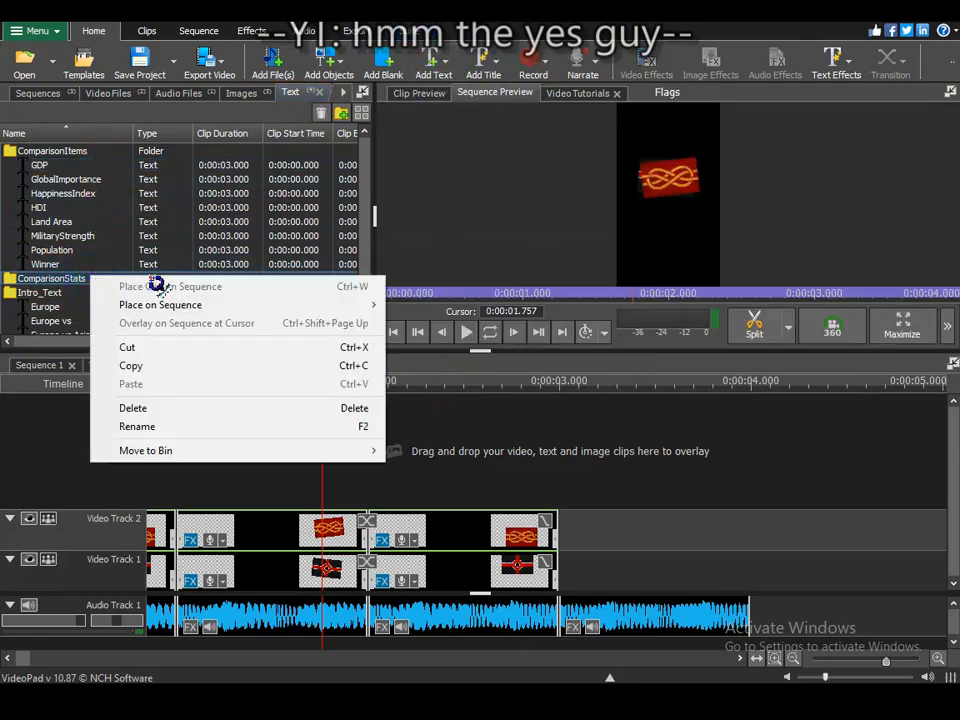
click(85, 282)
click(437, 70)
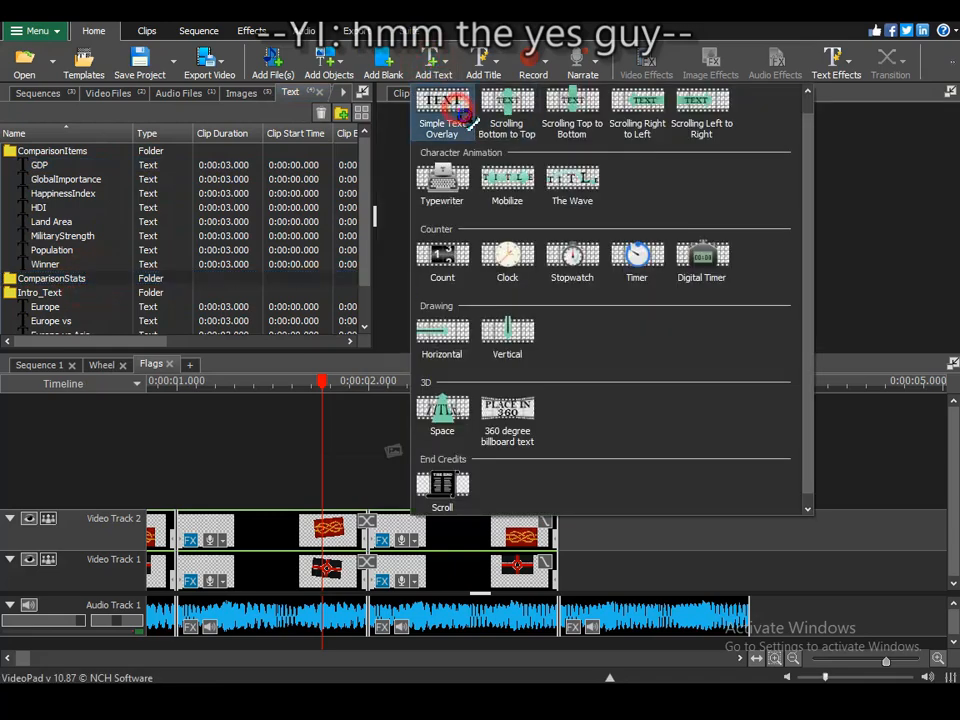
click(463, 112)
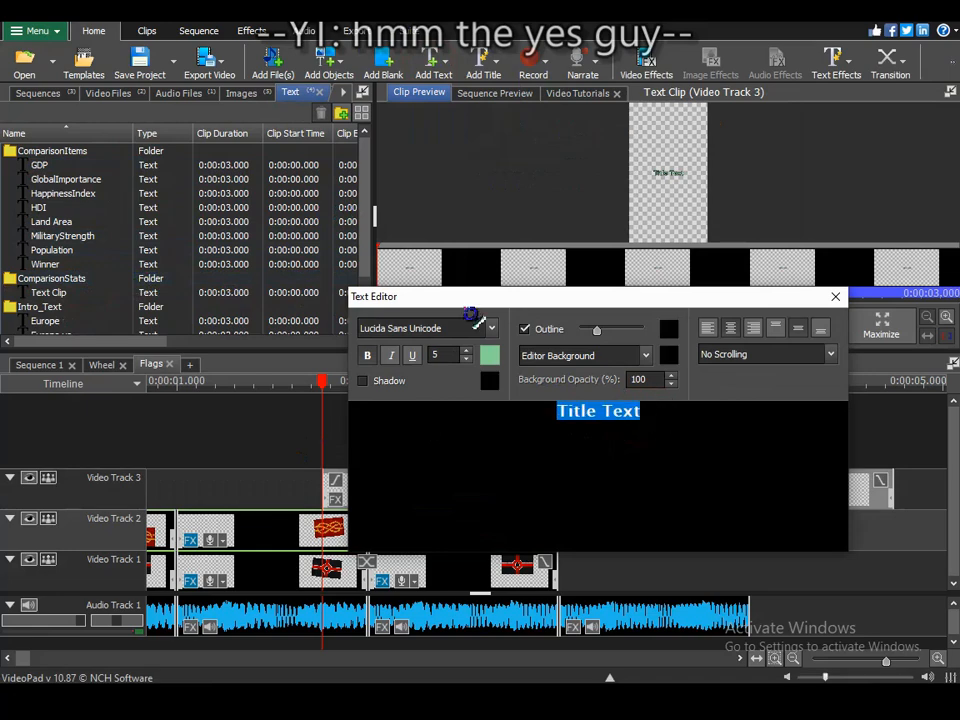
Replace the default title text with XX and a \/ arrow on the line below.
text(AW)
key(ctrl+a)
text(/)
drag(621, 431, 508, 459)
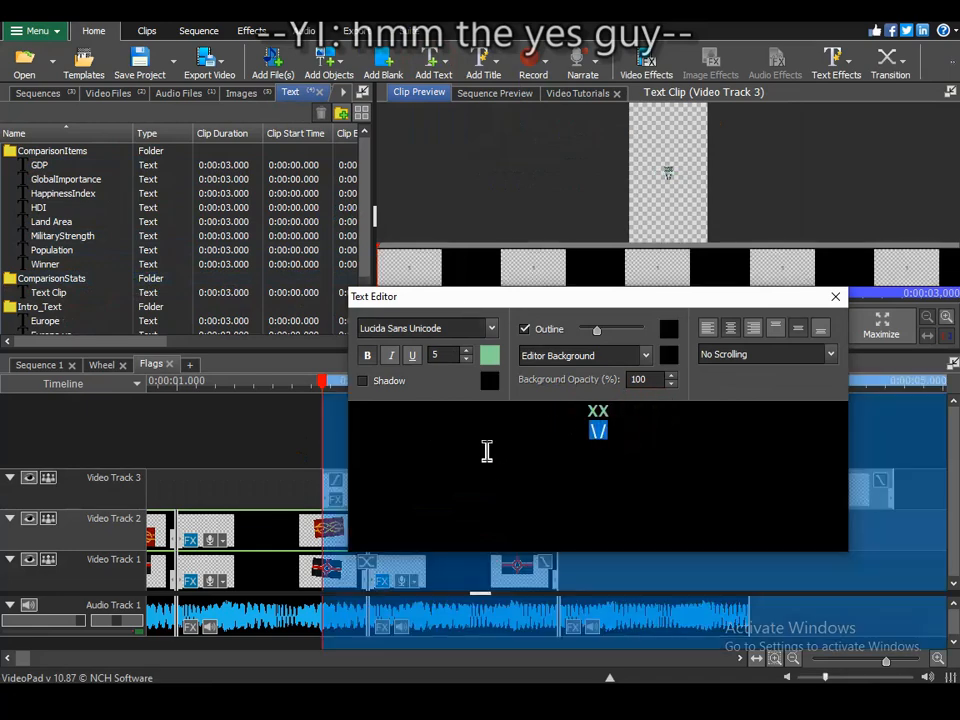
Choose a font for the \/ arrow and colour both the XX line and the arrow a stronger green.
click(491, 328)
scroll(414, 274, up, 5)
click(414, 274)
click(489, 355)
click(577, 205)
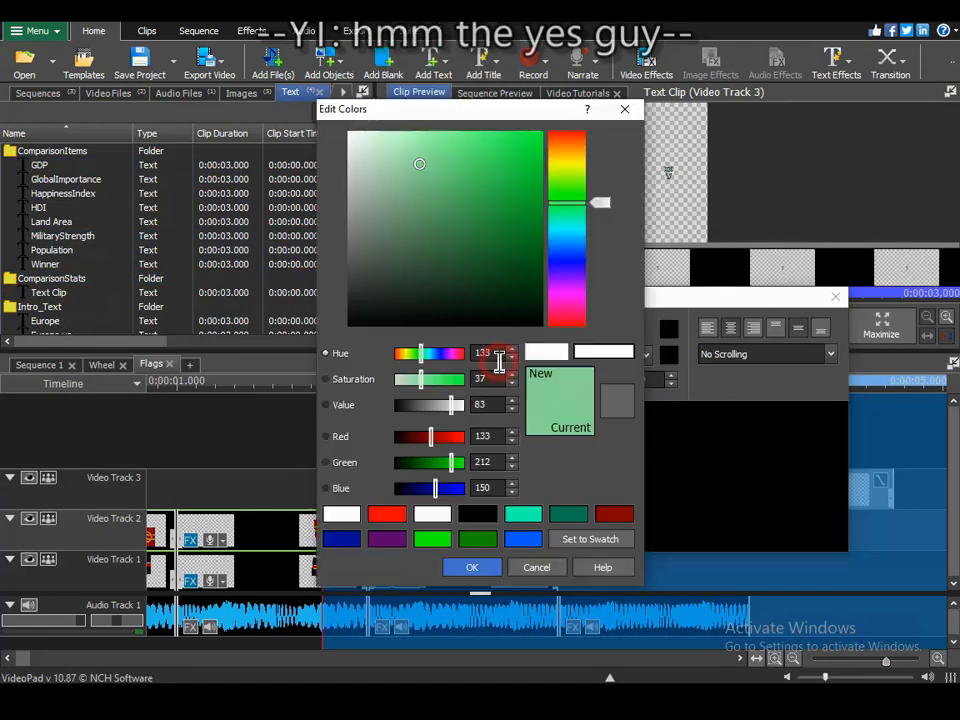
click(497, 122)
click(489, 156)
click(489, 563)
click(489, 355)
click(521, 193)
click(469, 568)
click(634, 437)
click(634, 434)
Add a second XX line below the arrow and colour it red with hex value d65a5a.
key(Return)
text(XX)
click(489, 355)
click(565, 131)
click(467, 165)
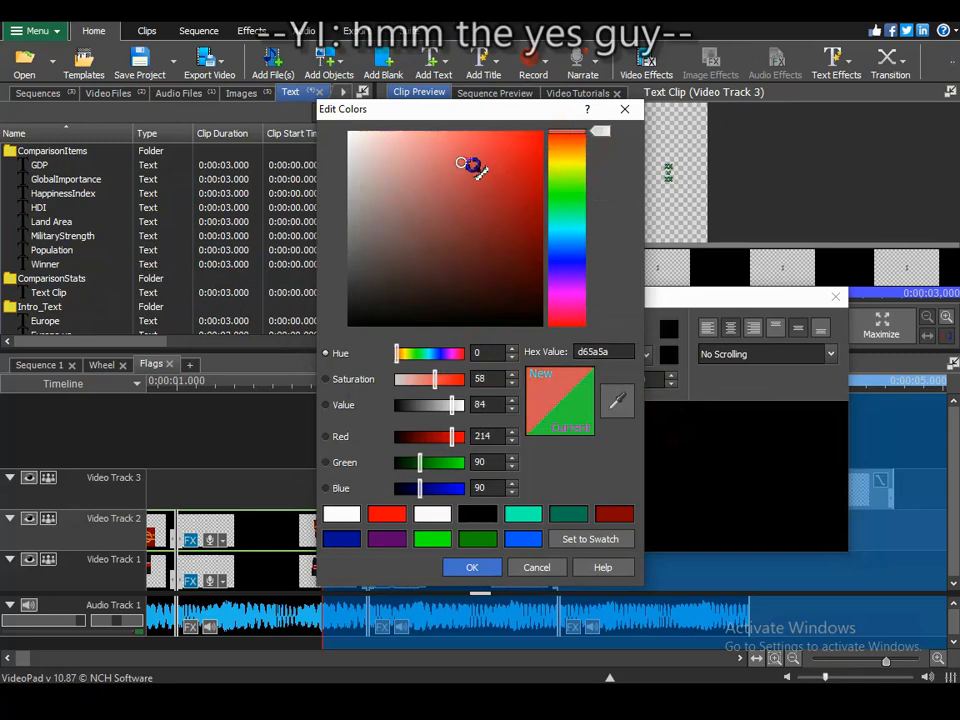
click(471, 567)
Insert blank lines above the first XX to lower the text in the frame, and close the text editor.
click(638, 438)
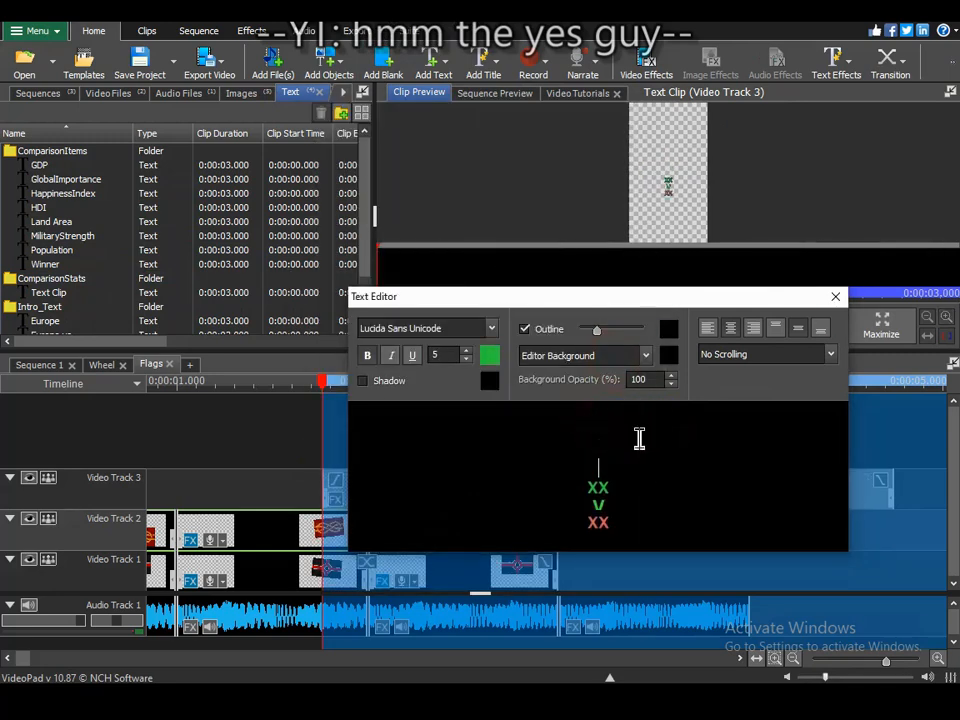
key(Return)
key(Return)
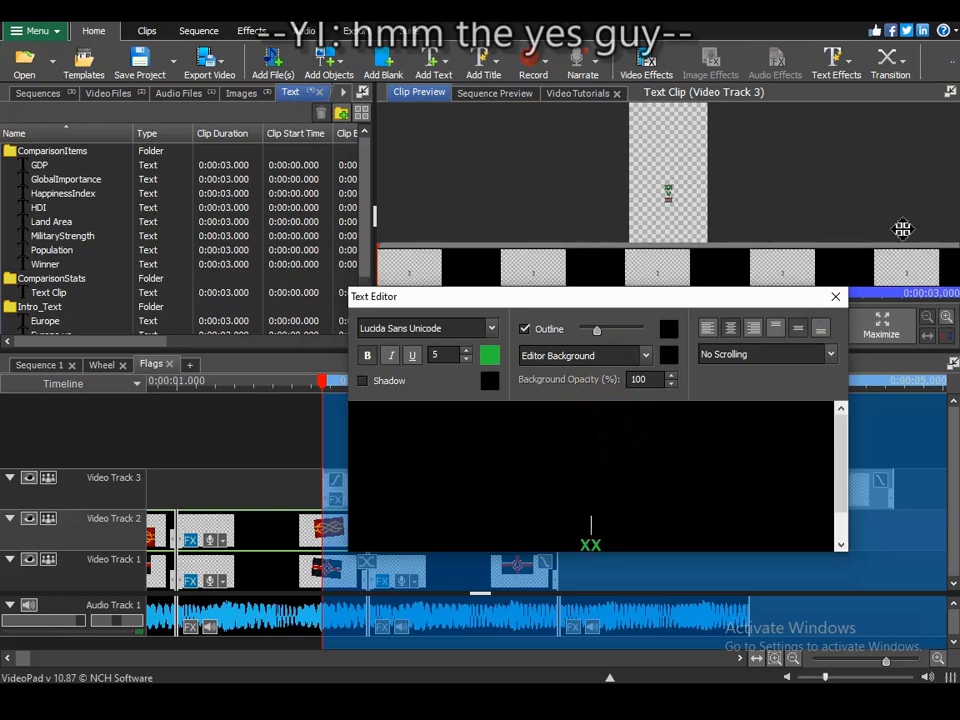
click(835, 296)
Shorten the text clip on Video Track 3 to about one second and align it with the second pair of flag clips.
click(562, 408)
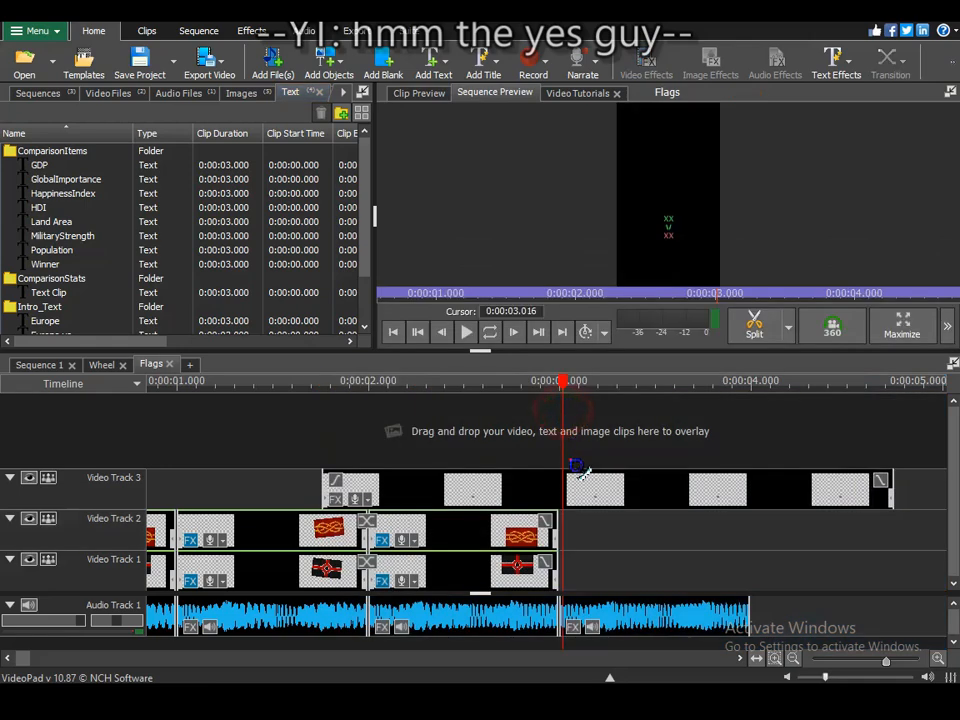
scroll(641, 495, down, 1)
drag(452, 491, 367, 490)
drag(596, 490, 369, 497)
drag(403, 383, 143, 425)
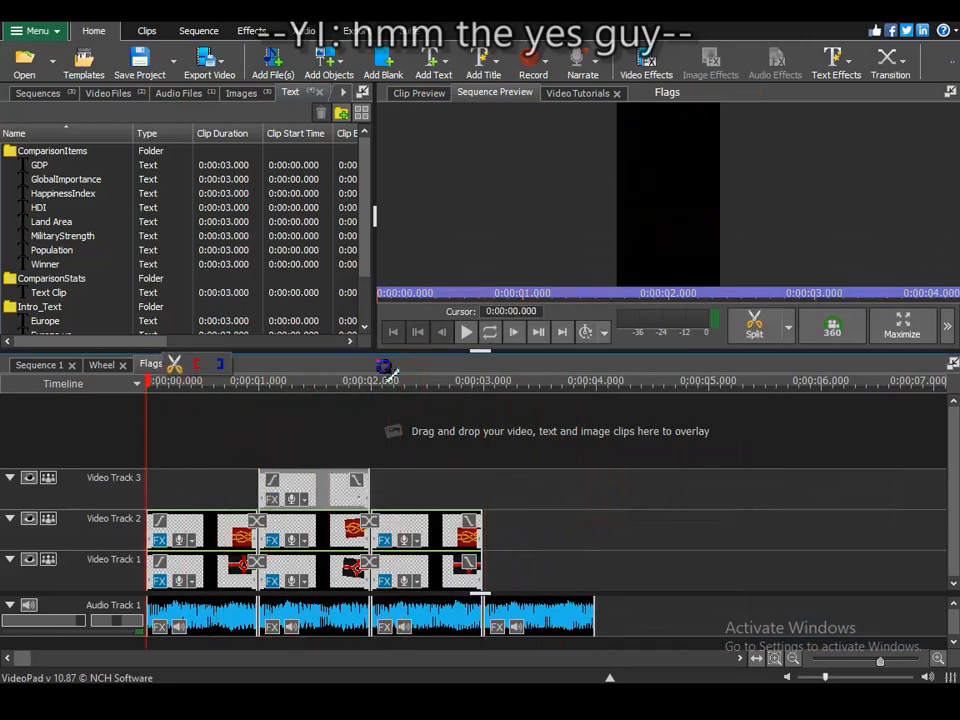
Add Transparency and Motion effects to the text clip on Video Track 3, fading it in and out and easing its scale up from 0.85.
click(466, 333)
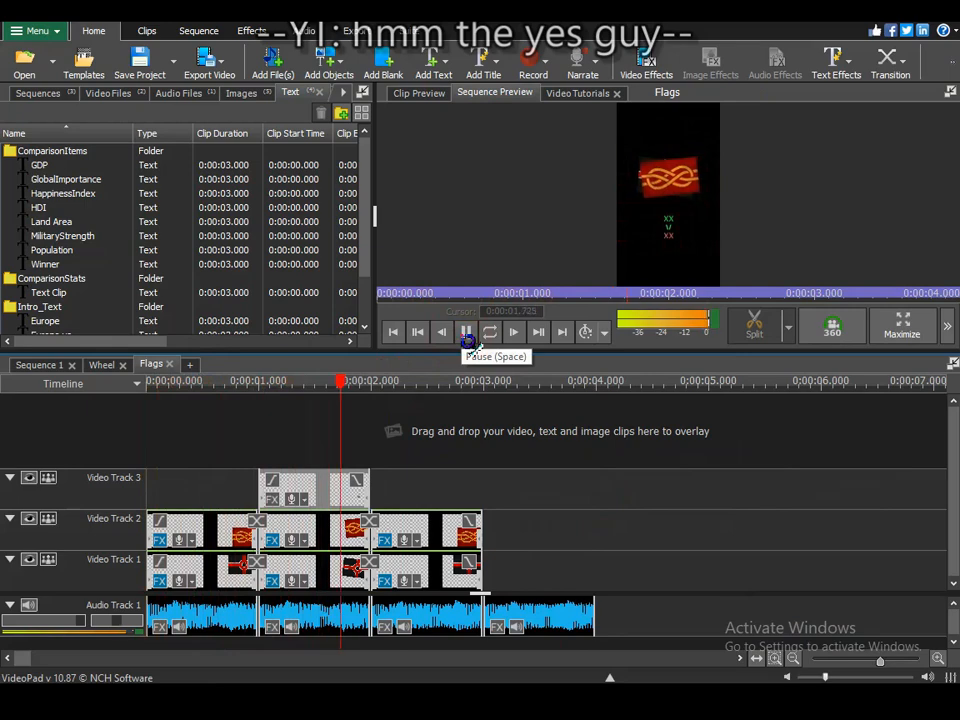
click(383, 384)
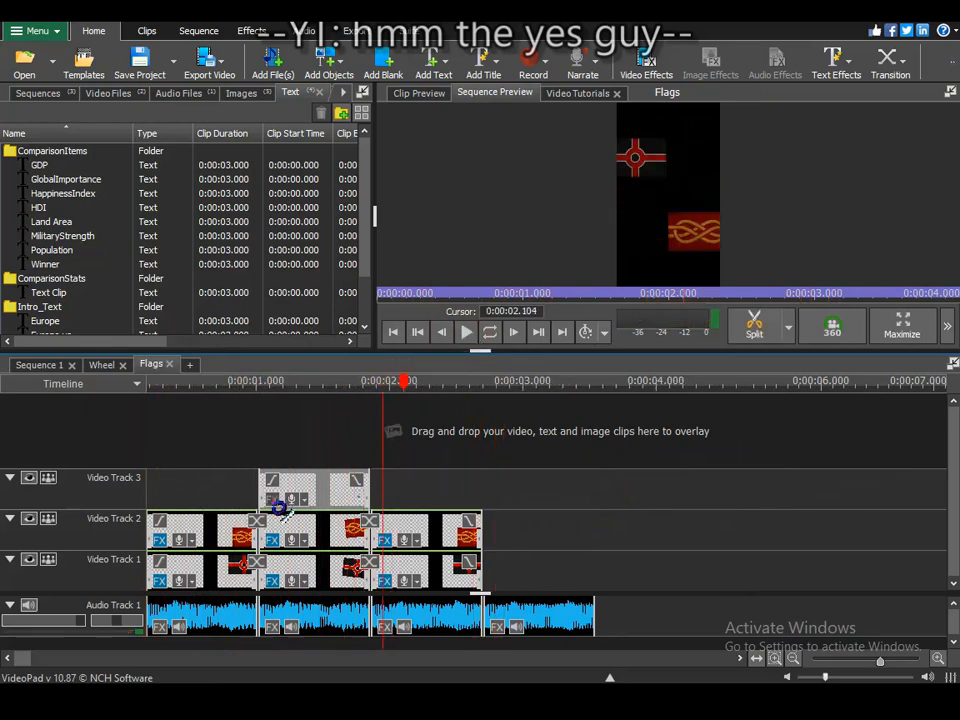
click(279, 506)
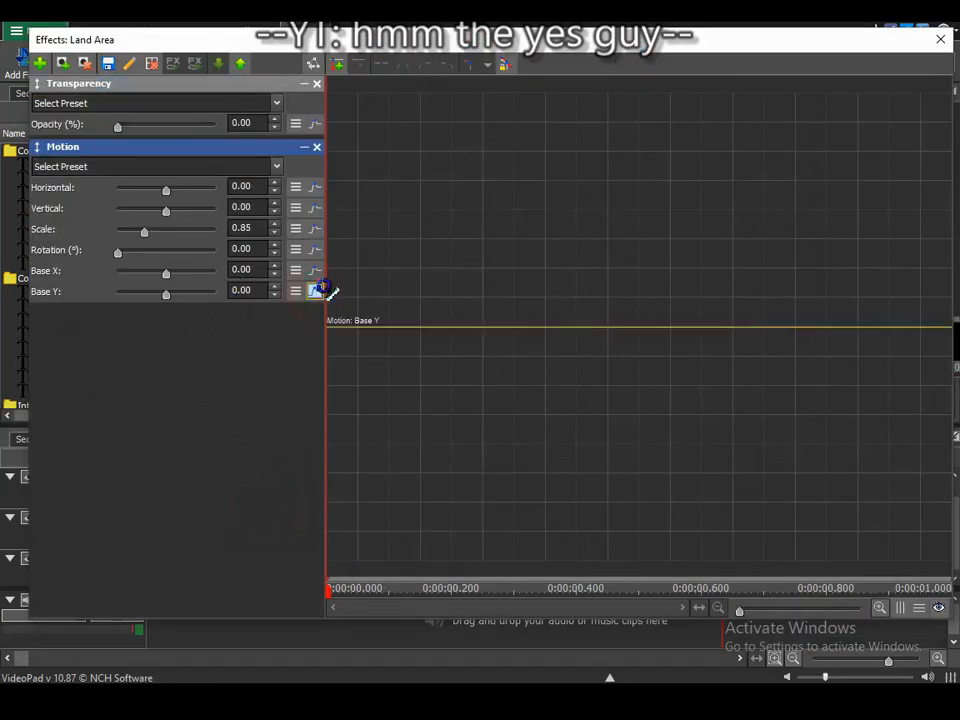
click(316, 230)
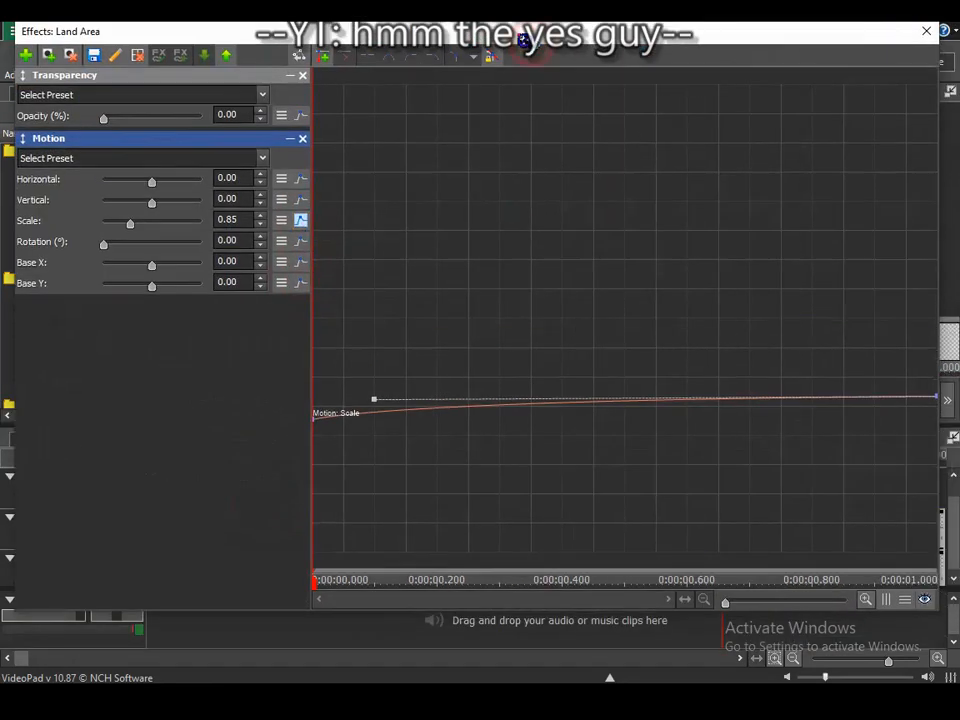
drag(305, 577, 351, 563)
drag(374, 400, 356, 404)
click(302, 201)
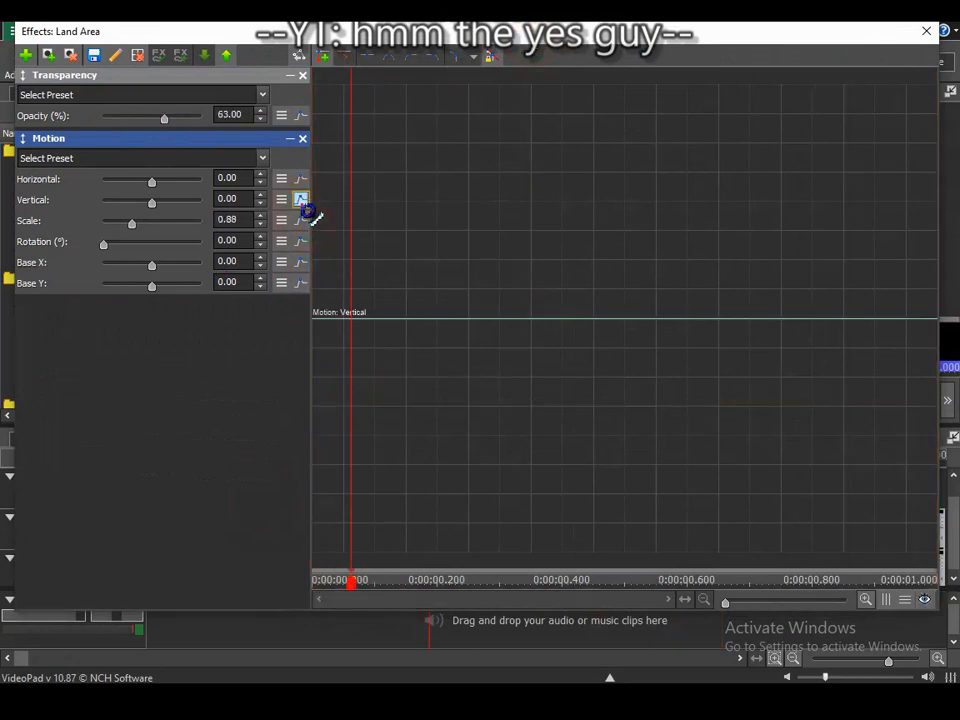
Check the text clip's opacity curve, close its effects, and play back the Flags sequence.
click(301, 116)
drag(381, 583, 324, 597)
click(228, 77)
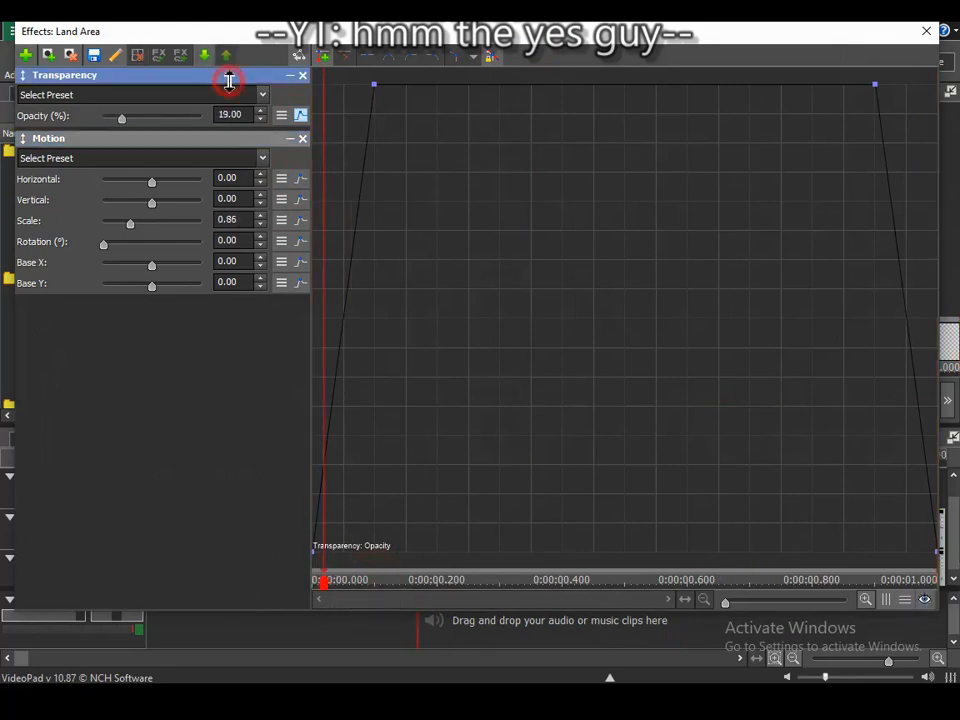
click(926, 34)
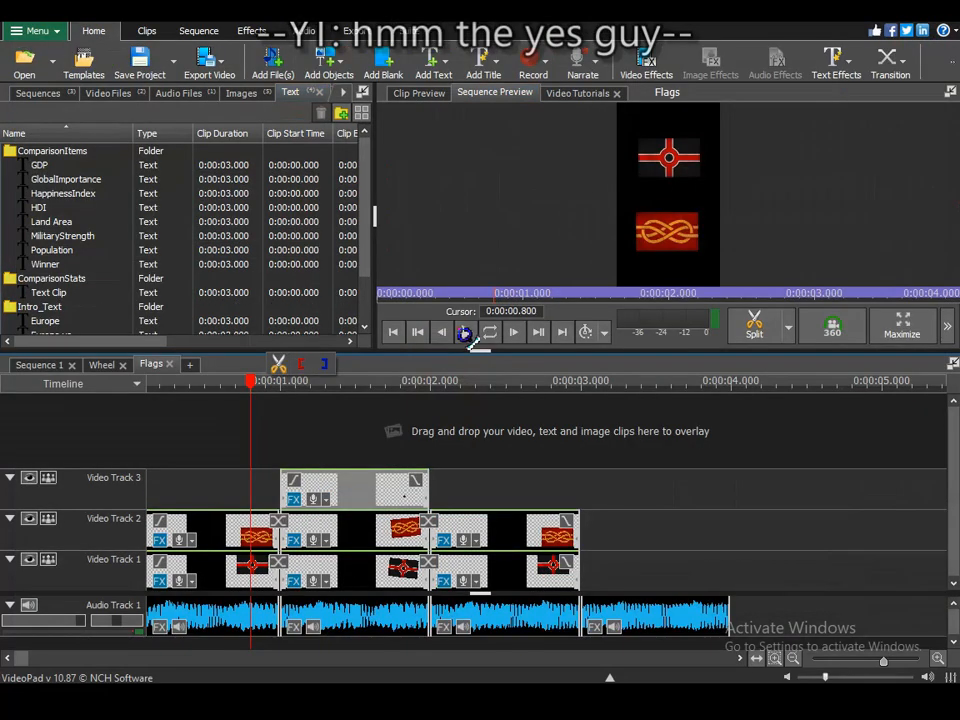
click(467, 332)
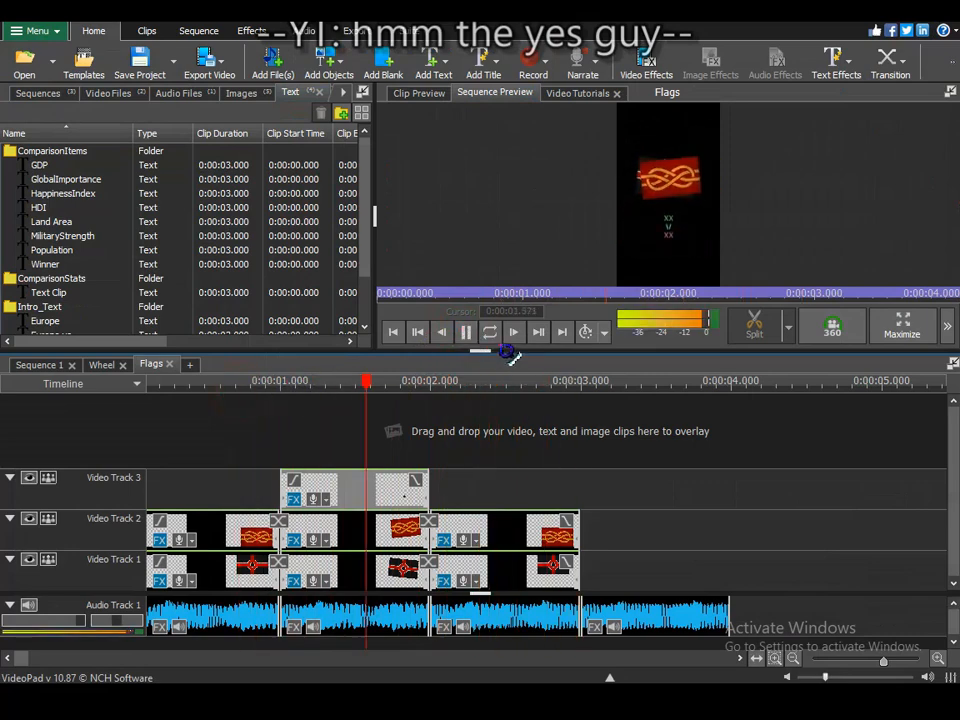
click(468, 334)
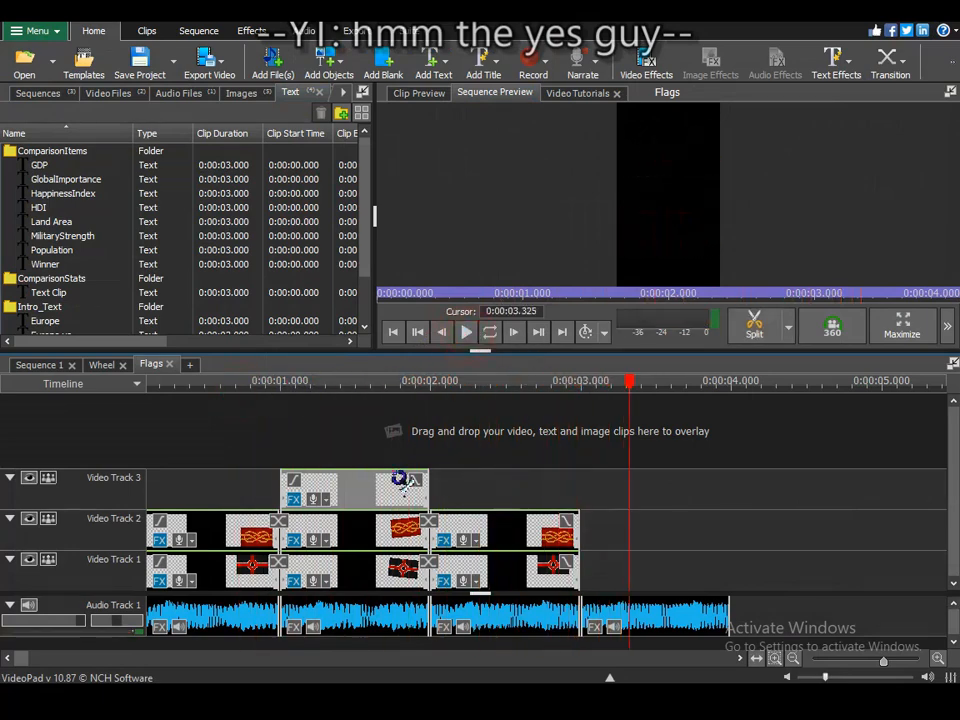
Replace the ComparisonStats text clip with copies named GDP, GlobalImportance, HappinessIndex, HDI, Land Area, MilitaryStrength, Population and Winner.
click(289, 382)
click(150, 293)
click(604, 334)
click(606, 411)
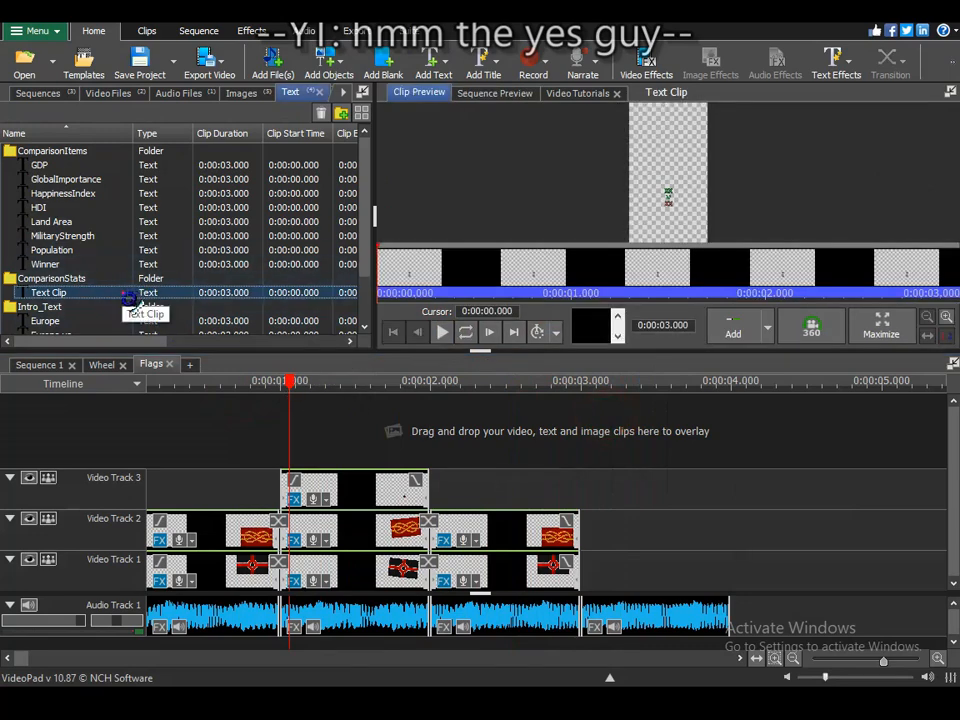
right_click(118, 298)
key(Escape)
click(40, 31)
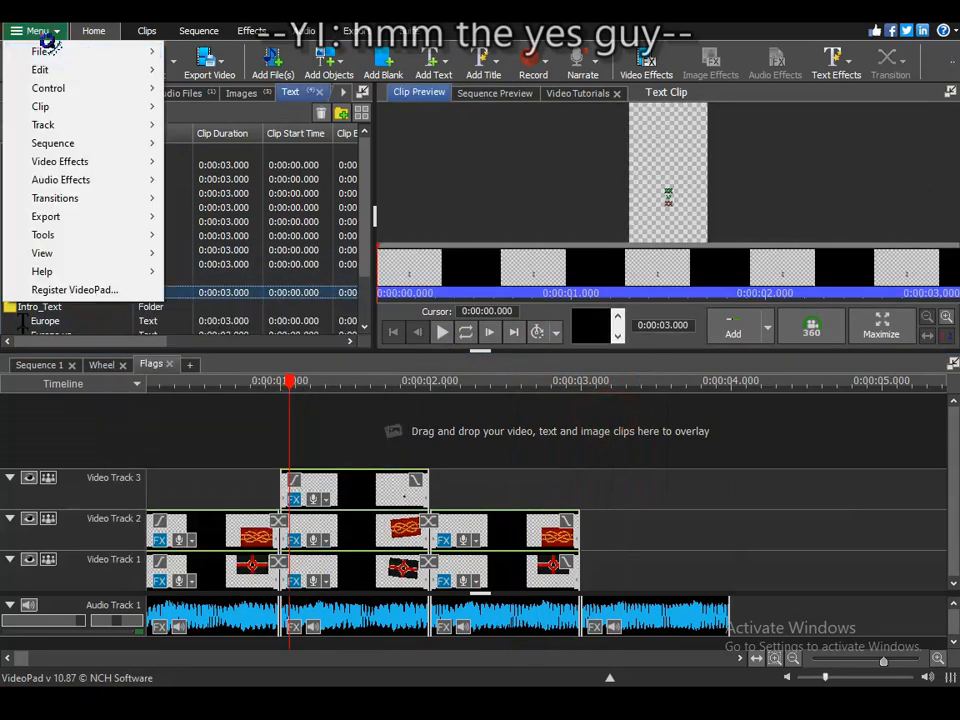
key(Delete)
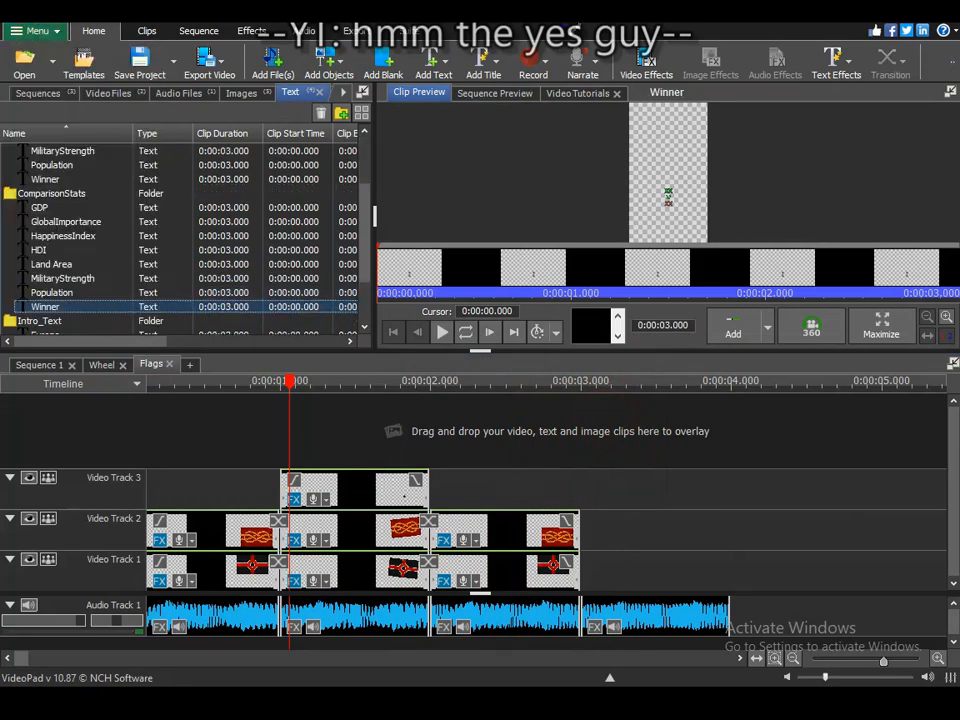
click(101, 222)
click(79, 248)
click(76, 279)
Place the ComparisonStats Land Area text in Sequence 1 at about 9 seconds, trim it to one second, and move it onto the Text track.
click(384, 478)
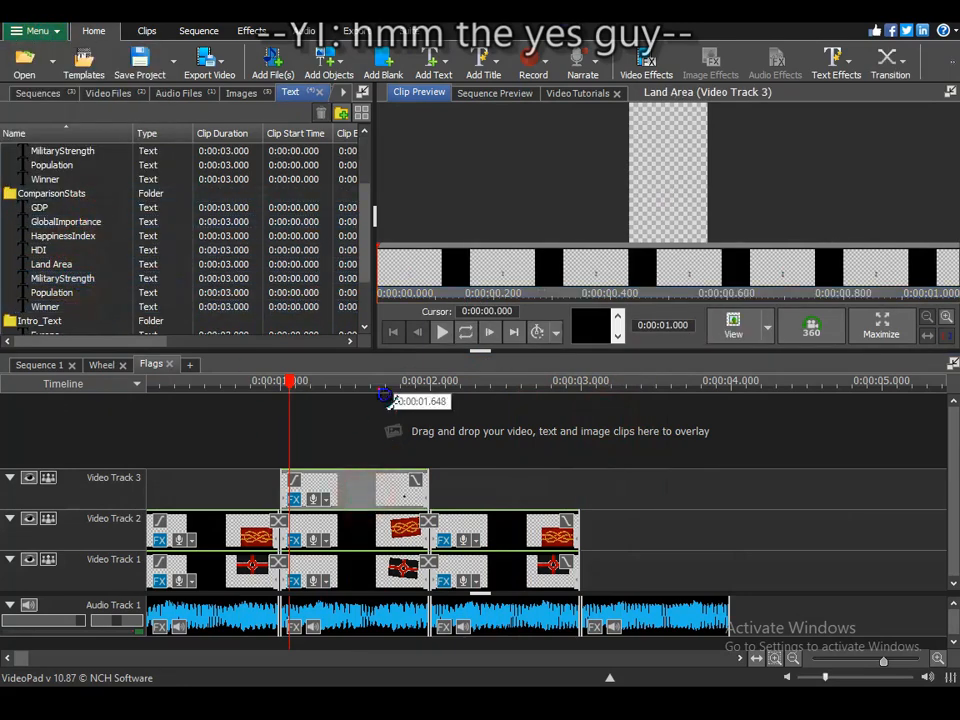
click(40, 365)
scroll(105, 250, up, 2)
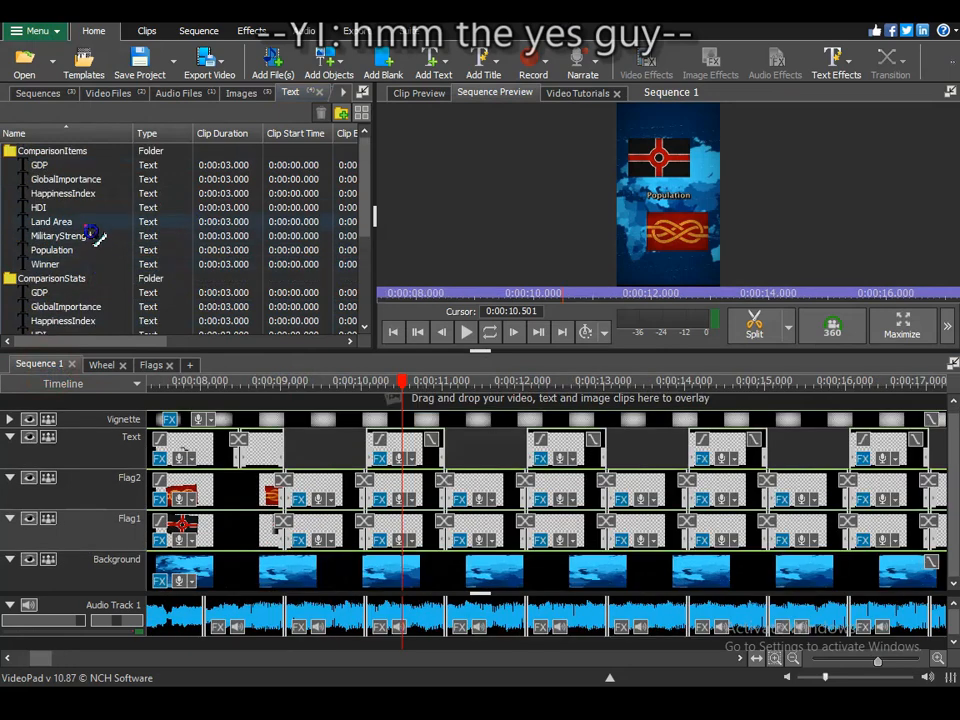
scroll(97, 295, down, 3)
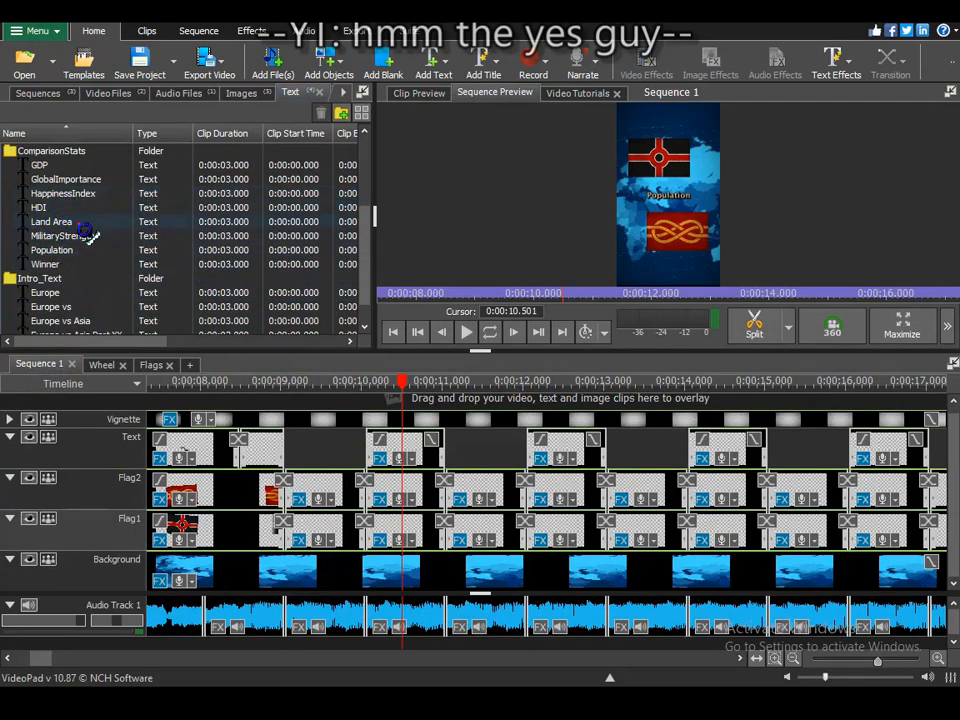
drag(81, 221, 285, 422)
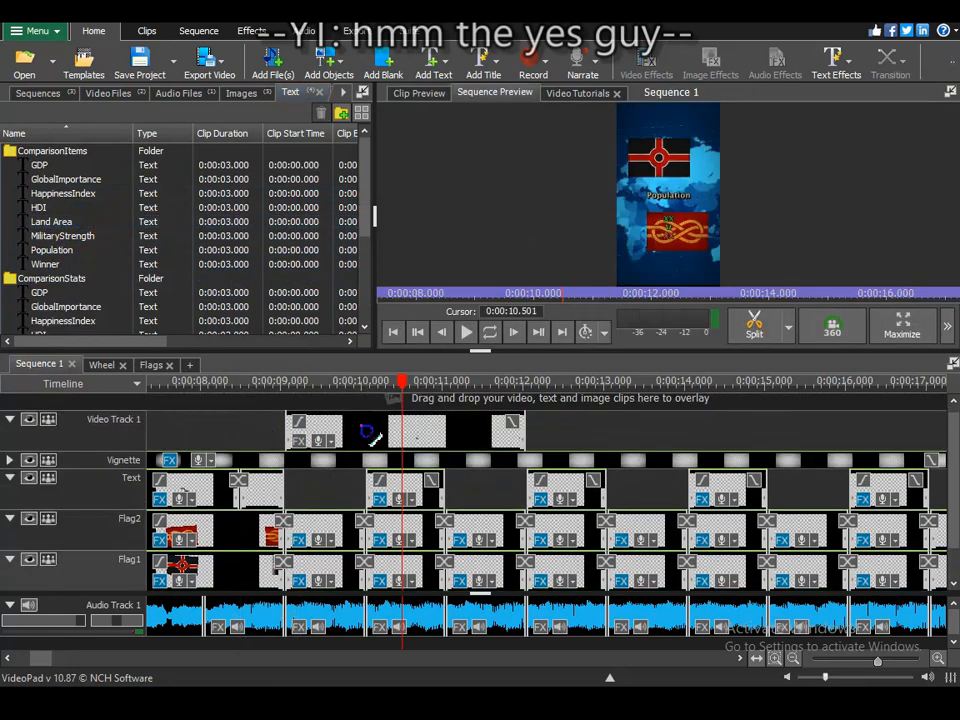
drag(520, 440, 331, 481)
click(322, 424)
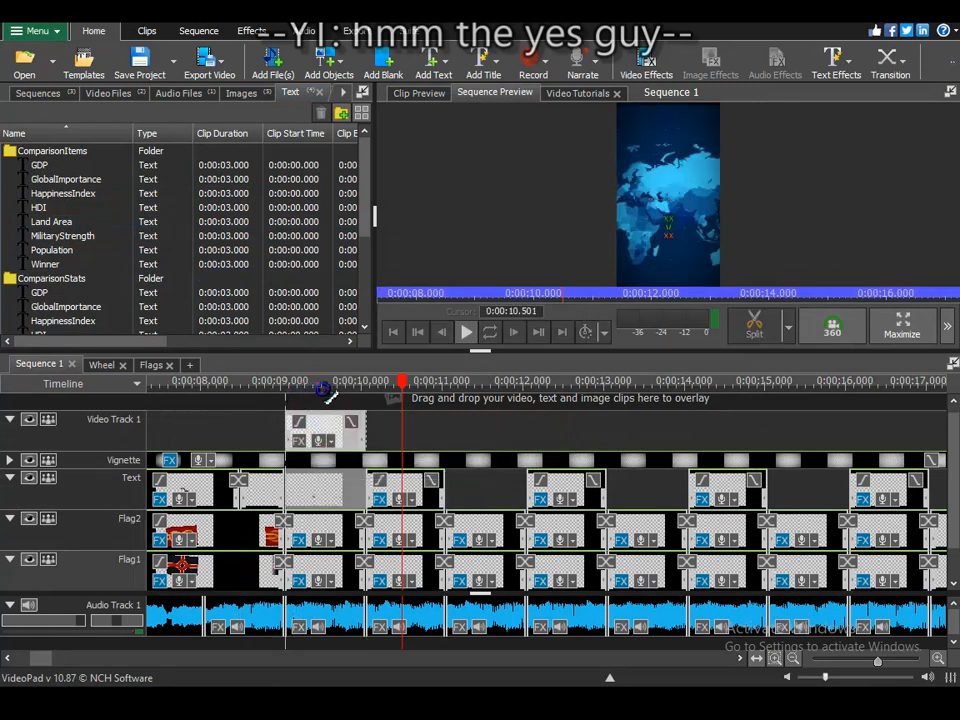
drag(357, 386, 302, 405)
click(382, 405)
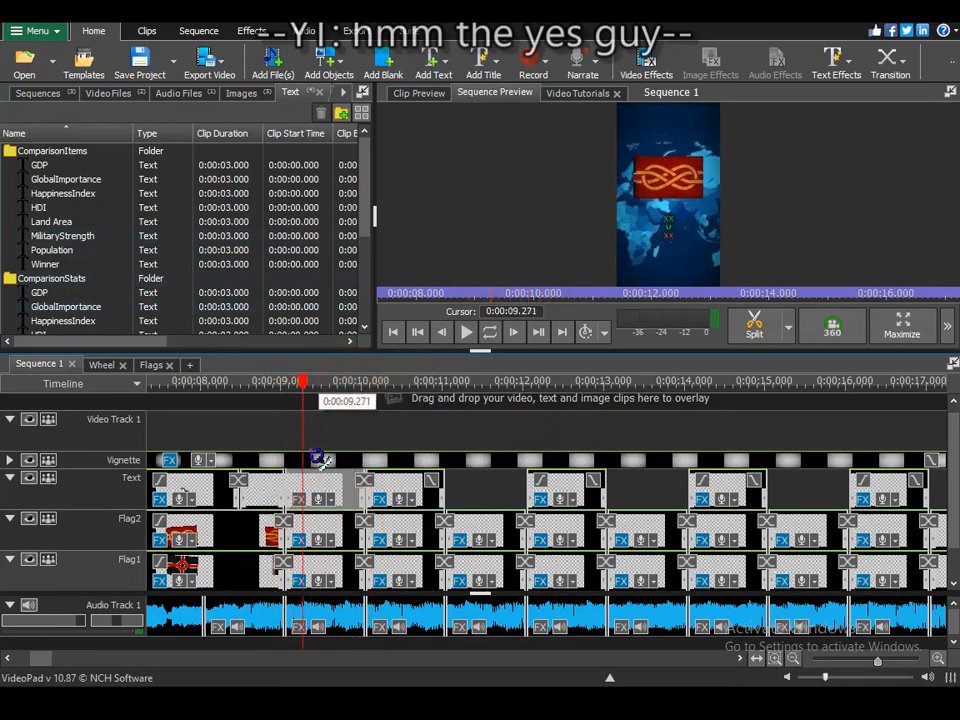
Place the Population text from ComparisonItems after the Population title on the Text track, trimmed to one second.
drag(51, 249, 448, 437)
drag(686, 432, 527, 432)
drag(508, 432, 512, 487)
Place the ComparisonStats GDP text after the GDP title, trim it to one second, and move it onto the Text track.
scroll(77, 268, down, 3)
scroll(77, 260, up, 2)
drag(72, 253, 510, 430)
drag(728, 436, 581, 436)
drag(560, 432, 560, 484)
Fill the next gap on the Text track with the ComparisonStats MilitaryStrength text, trimmed to one second.
scroll(454, 459, down, 2)
scroll(88, 268, down, 1)
scroll(470, 484, down, 1)
drag(72, 279, 470, 434)
drag(689, 438, 543, 441)
drag(512, 436, 512, 486)
Add the ComparisonStats HappinessIndex text to the following gap on the Text track, trimmed to the flag clip's length.
scroll(585, 445, down, 2)
scroll(585, 445, up, 2)
drag(295, 385, 452, 392)
drag(72, 236, 490, 434)
drag(720, 438, 566, 452)
drag(515, 434, 444, 484)
Trim the ComparisonStats HDI text to one second and place it in the next gap on the Text track.
scroll(444, 484, down, 2)
drag(72, 250, 482, 432)
drag(716, 438, 500, 485)
Place the ComparisonStats GlobalImportance text in the last gap before the Overall Winner title on the Text track, trimmed to fit.
scroll(490, 484, down, 1)
scroll(336, 458, down, 1)
drag(76, 222, 500, 436)
drag(675, 441, 532, 438)
drag(503, 431, 503, 487)
drag(545, 390, 557, 447)
scroll(576, 449, down, 2)
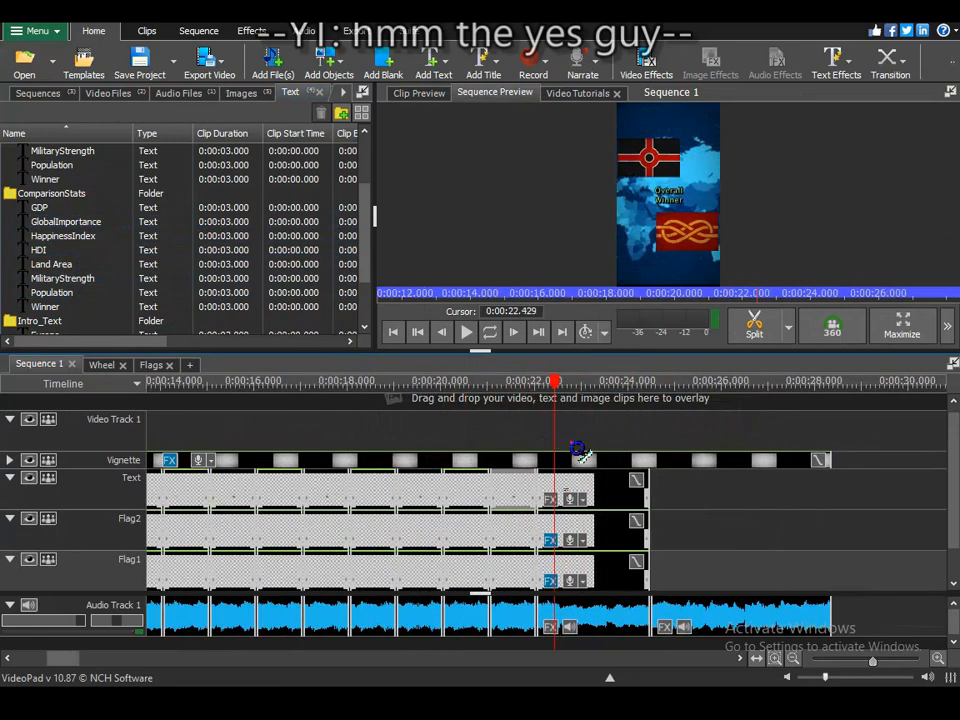
Copy the animated score text on Video Track 3 of the Flags sequence.
click(150, 368)
drag(312, 388, 454, 430)
right_click(376, 488)
click(450, 196)
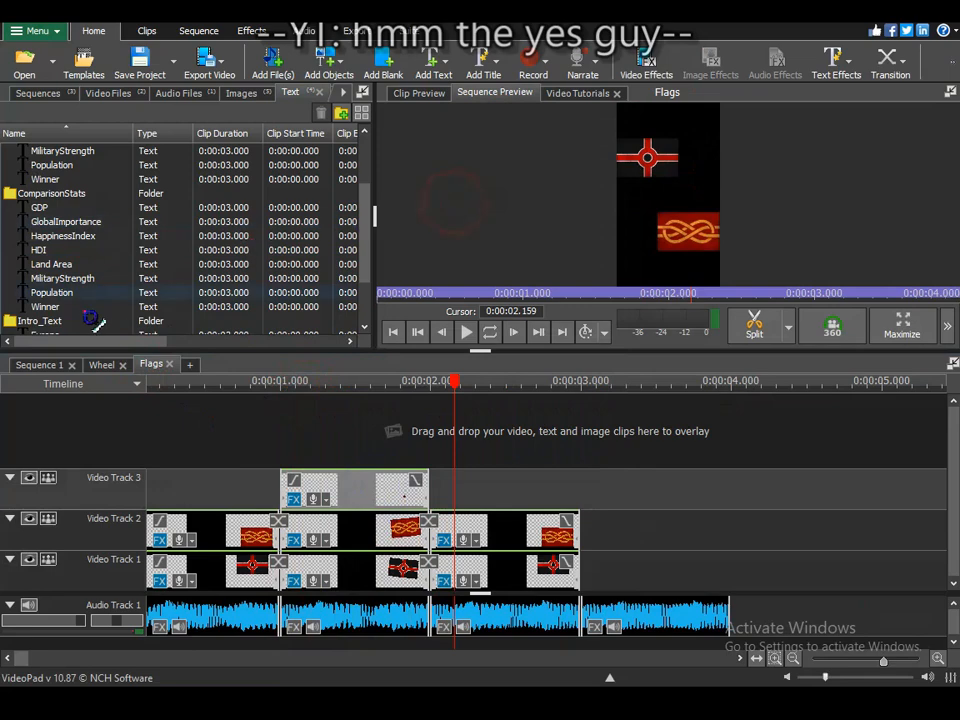
Select all the score texts on the Text track of Sequence 1 and paste the copied clip's effects onto them.
click(55, 364)
scroll(188, 476, down, 2)
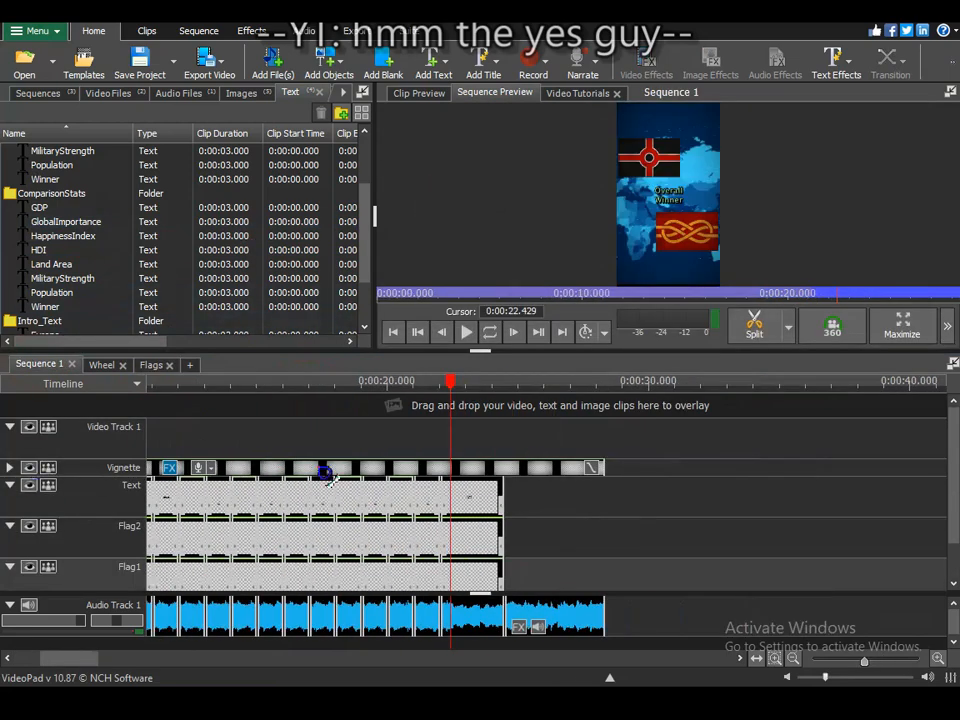
scroll(240, 464, up, 3)
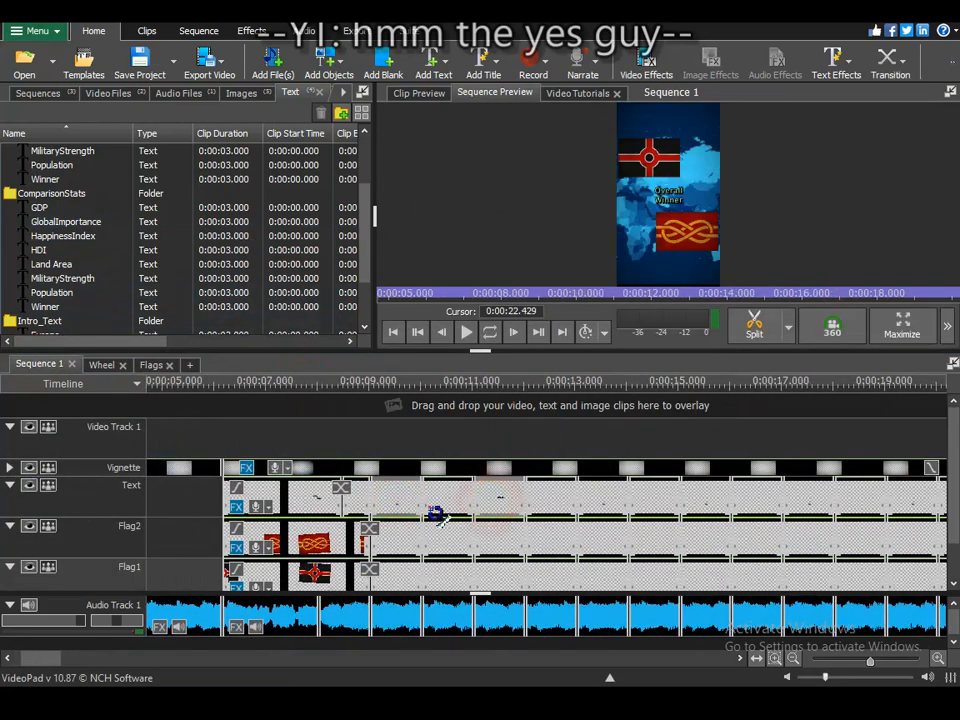
scroll(450, 513, down, 1)
scroll(650, 512, down, 1)
scroll(620, 507, up, 2)
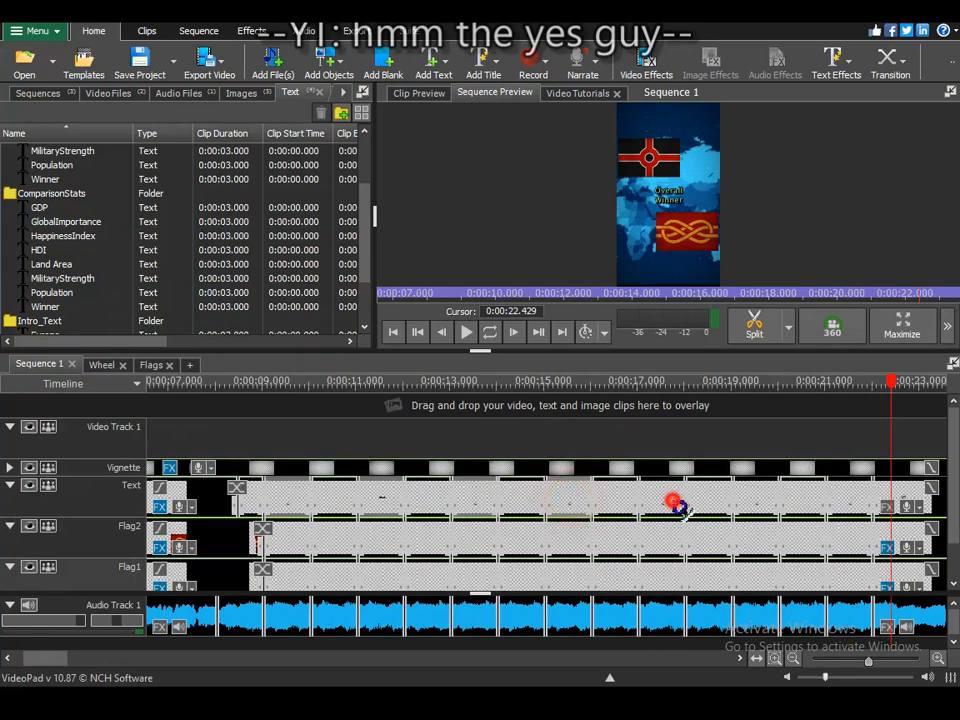
scroll(707, 505, down, 2)
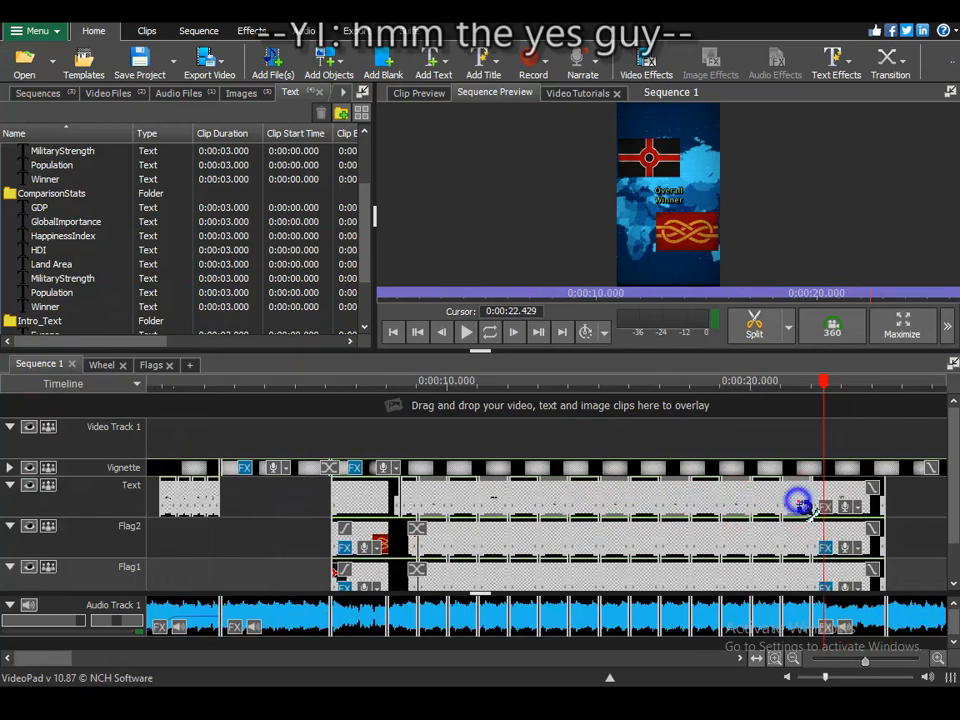
right_click(800, 503)
mouse_move(790, 285)
click(652, 306)
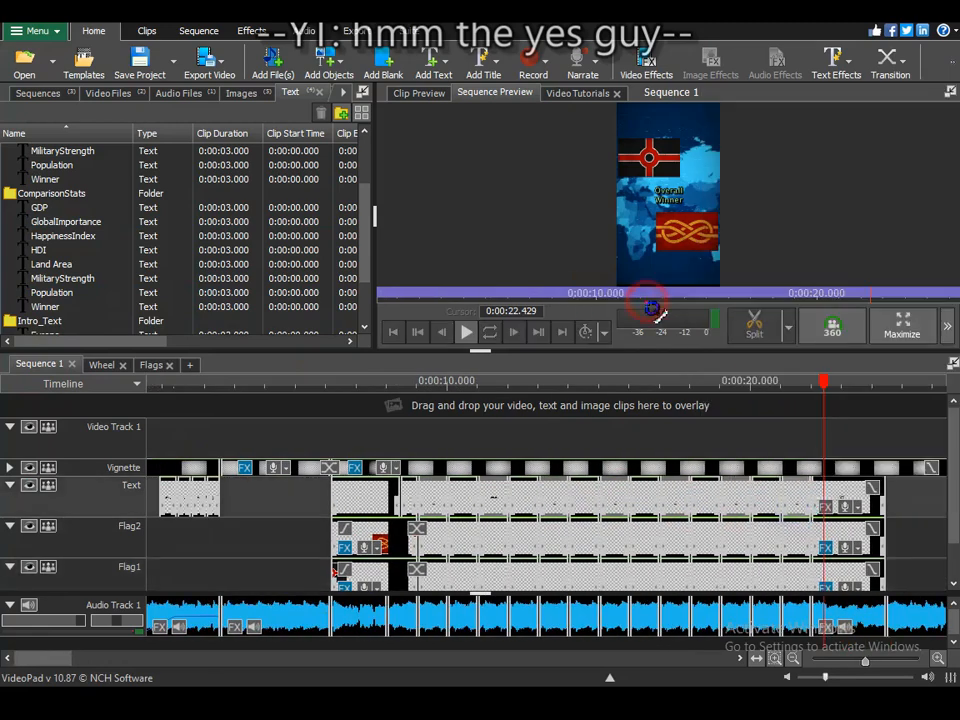
Play Sequence 1 in a full-screen preview from the wheel section through the comparisons.
drag(350, 386, 280, 440)
click(900, 328)
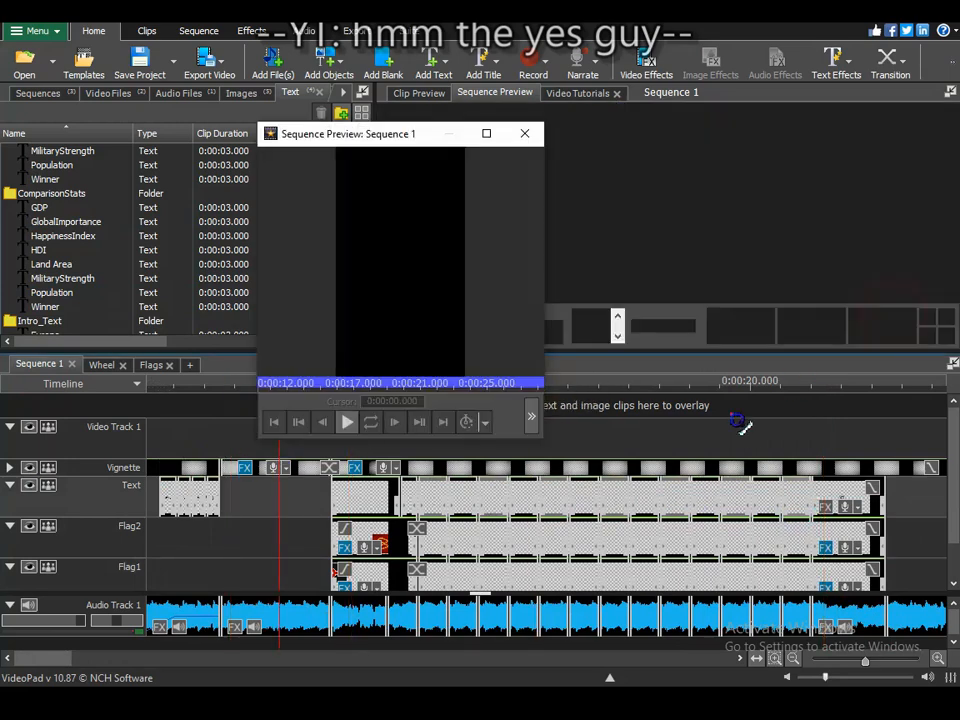
click(120, 668)
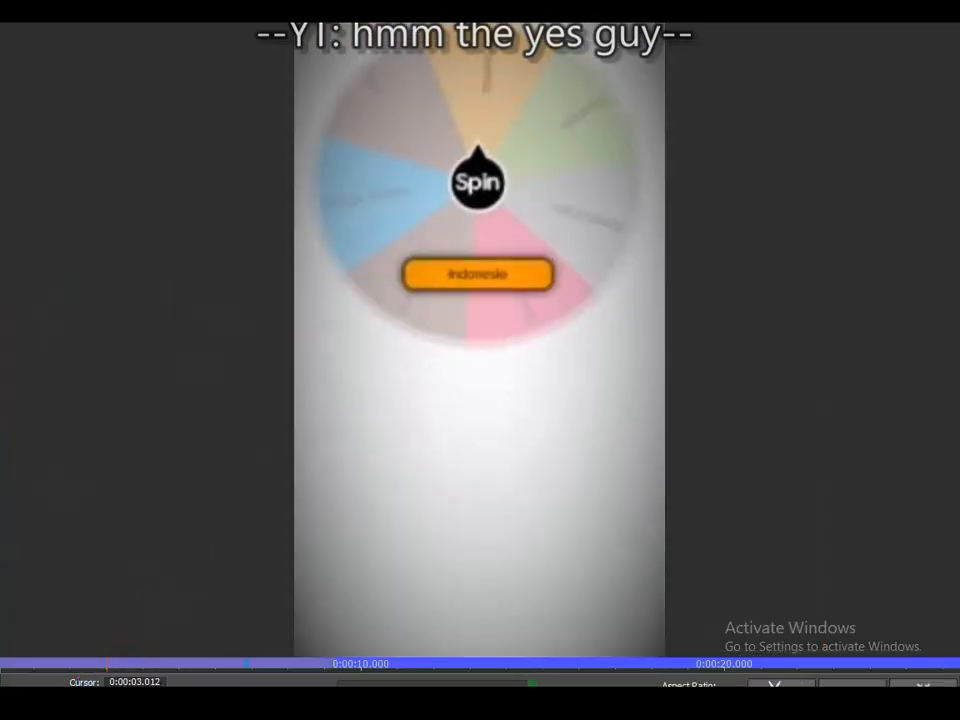
key(space)
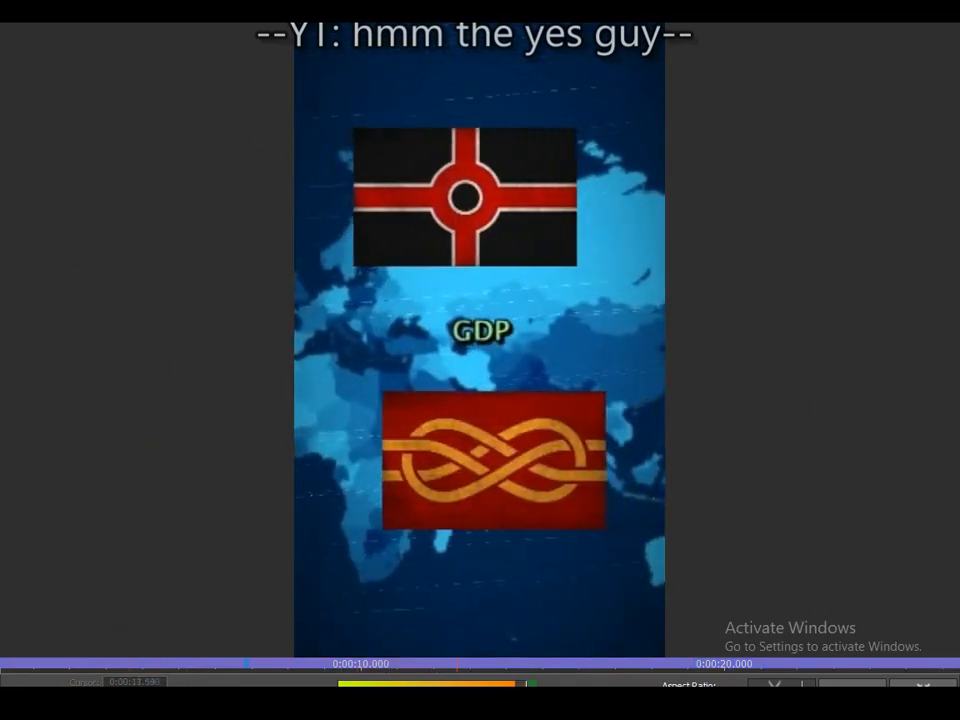
click(229, 668)
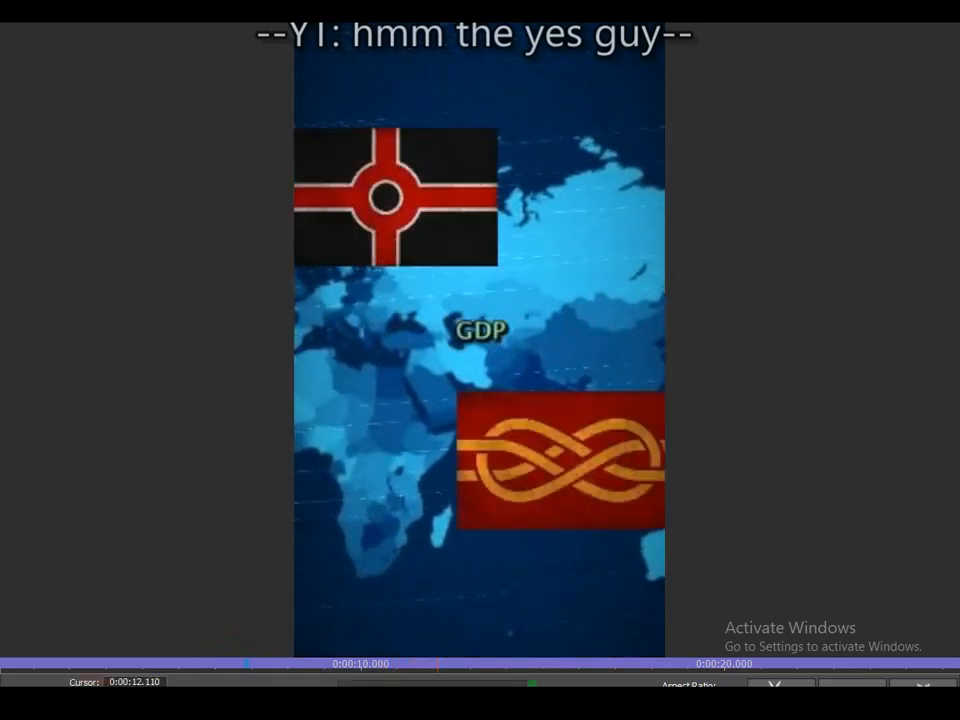
key(Escape)
Replace the wrong text after the Population title with the ComparisonStats Population text, trimmed to one second on the Text track.
drag(507, 383, 491, 388)
scroll(515, 474, up, 2)
key(Delete)
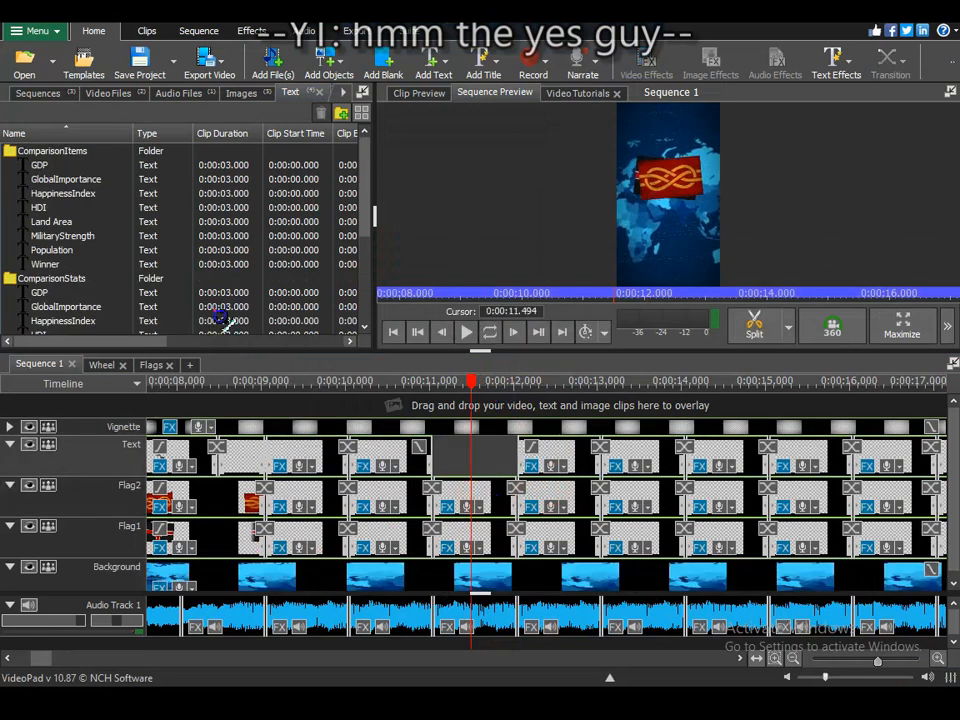
scroll(120, 255, down, 3)
click(103, 252)
drag(103, 252, 498, 456)
drag(696, 456, 489, 491)
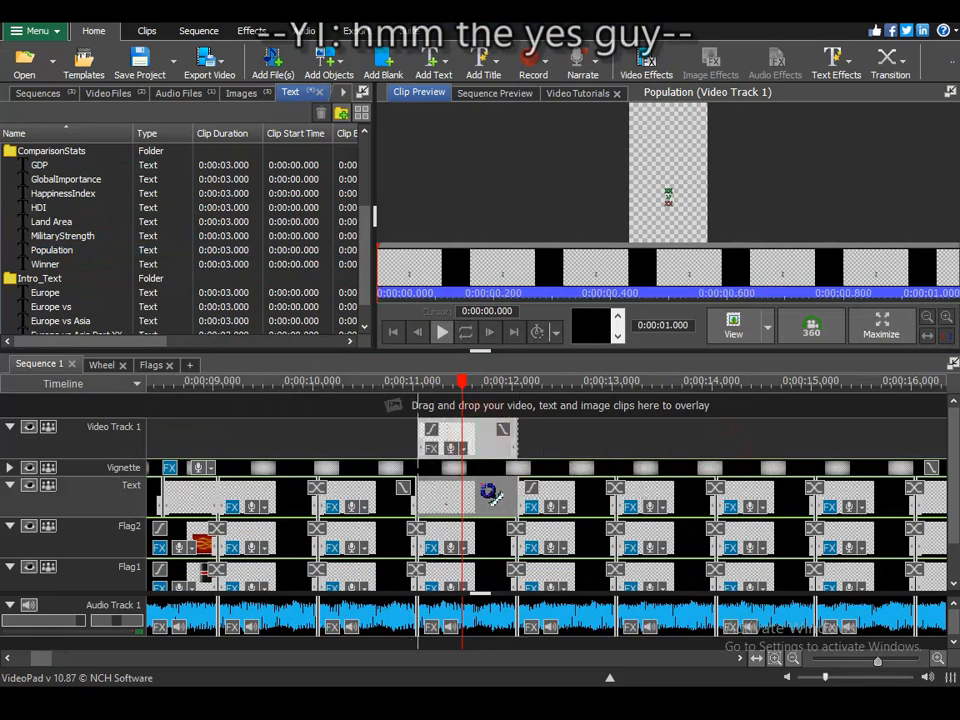
Copy the effects from the GDP score text and paste them onto the new Population score text.
right_click(664, 490)
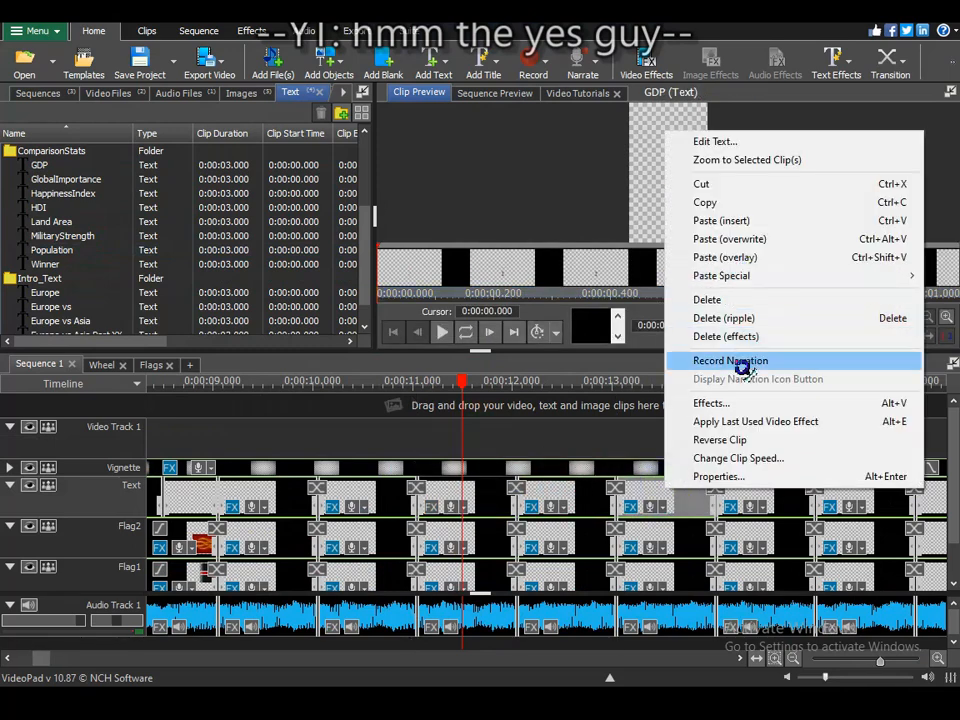
click(729, 204)
right_click(495, 494)
mouse_move(618, 288)
click(775, 299)
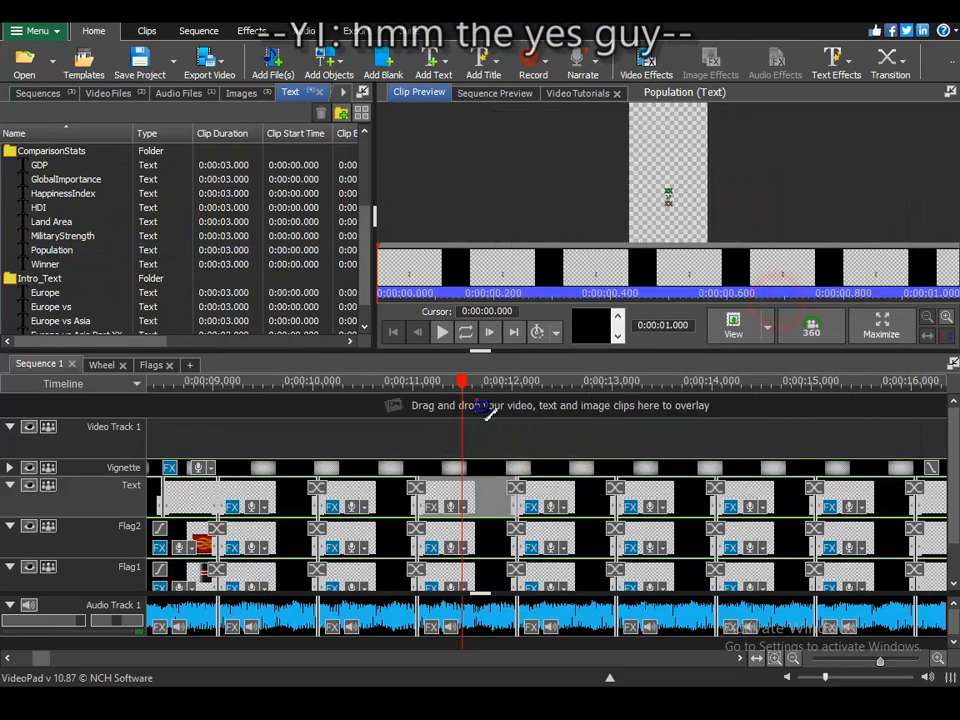
Set the arrow in the ComparisonStats GDP text to the Segoe UI Black font, and open the Land Area score text for editing.
scroll(538, 393, down, 2)
click(300, 383)
scroll(500, 450, down, 1)
scroll(50, 250, up, 2)
double_click(40, 250)
drag(620, 520, 590, 521)
click(491, 328)
click(472, 292)
click(491, 328)
scroll(432, 85, up, 5)
click(429, 138)
click(491, 328)
click(430, 78)
click(491, 328)
scroll(456, 320, down, 6)
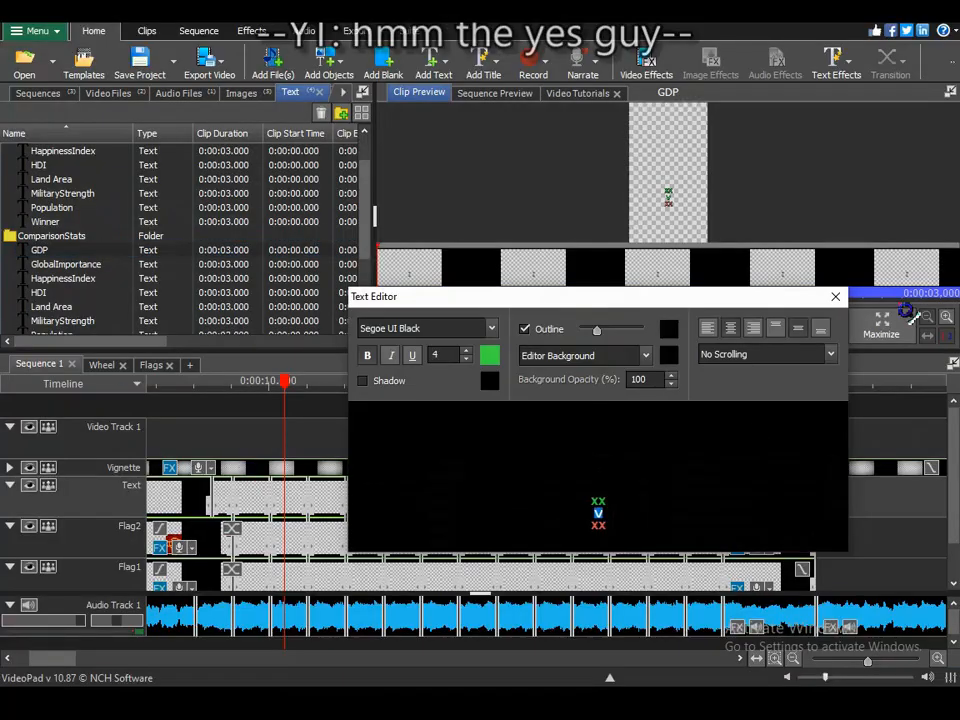
click(835, 296)
double_click(50, 306)
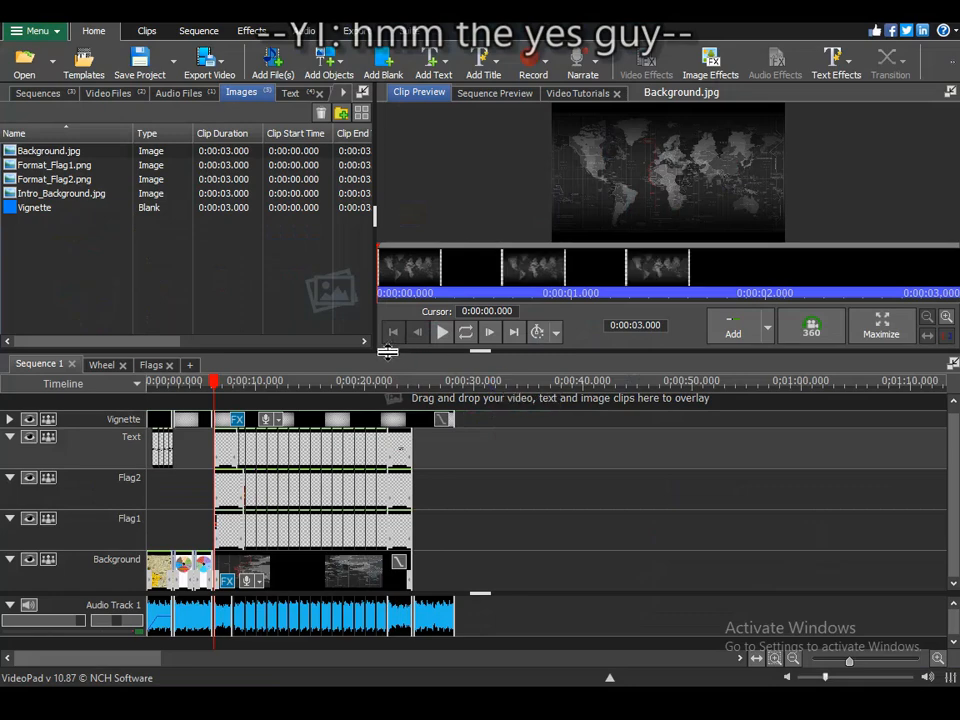
Play Sequence 1 from the start in the full-screen preview, lower the playback speed, and replay it from about 15 seconds.
drag(345, 385, 148, 400)
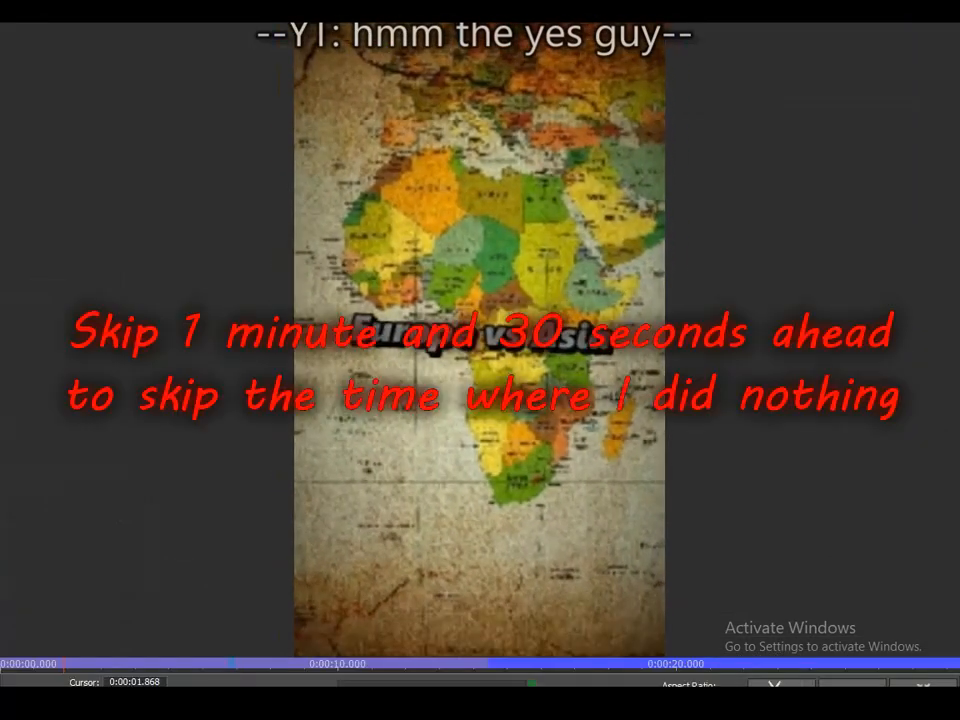
click(226, 687)
click(244, 636)
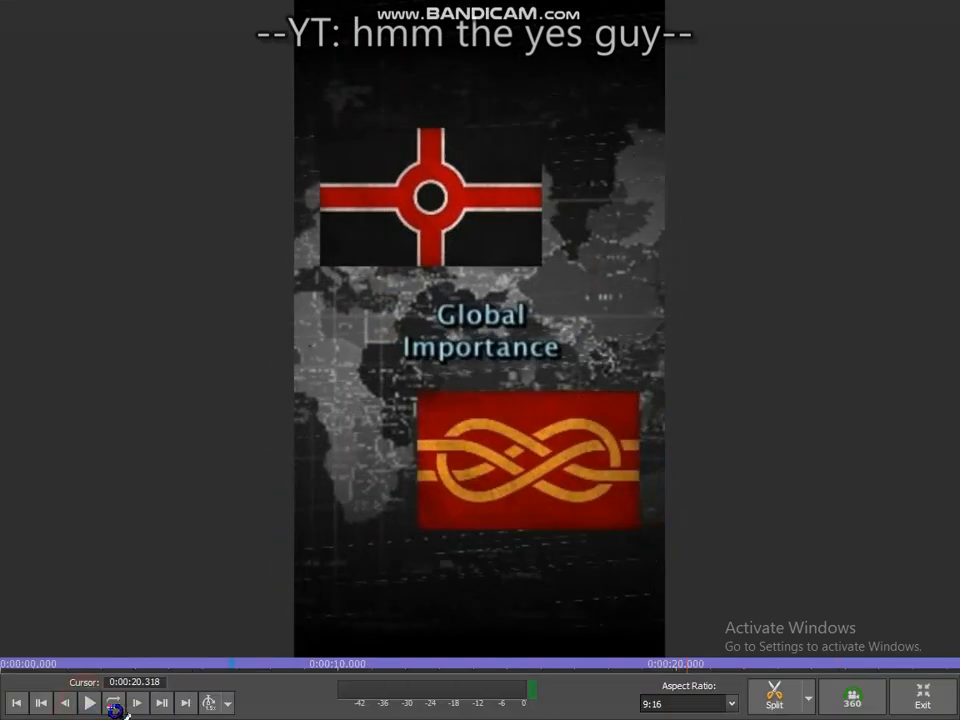
click(222, 703)
click(232, 596)
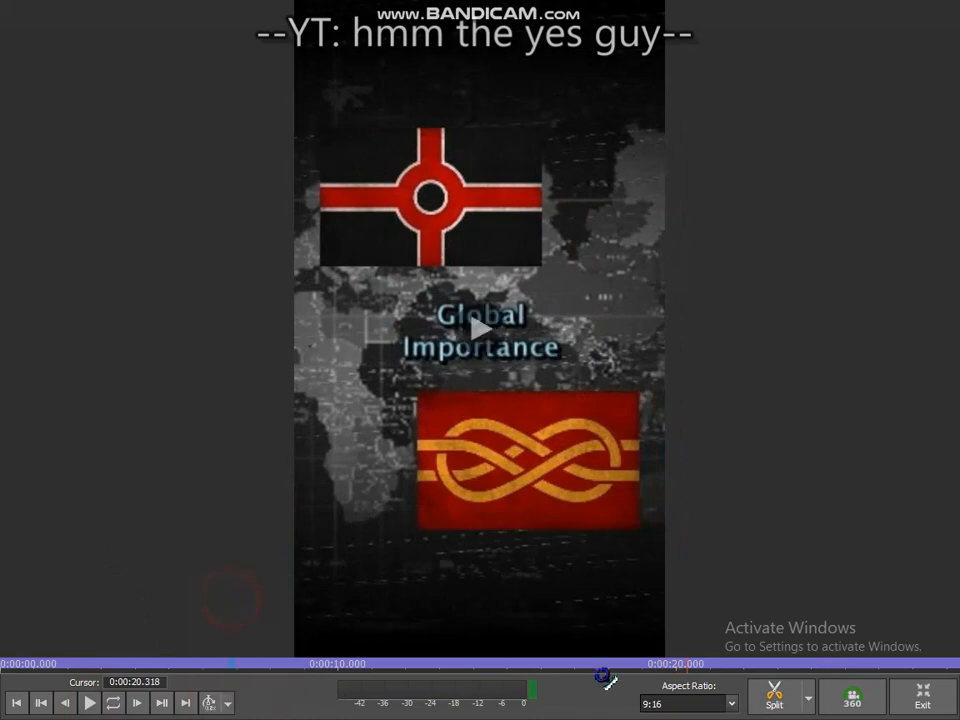
drag(601, 665, 505, 665)
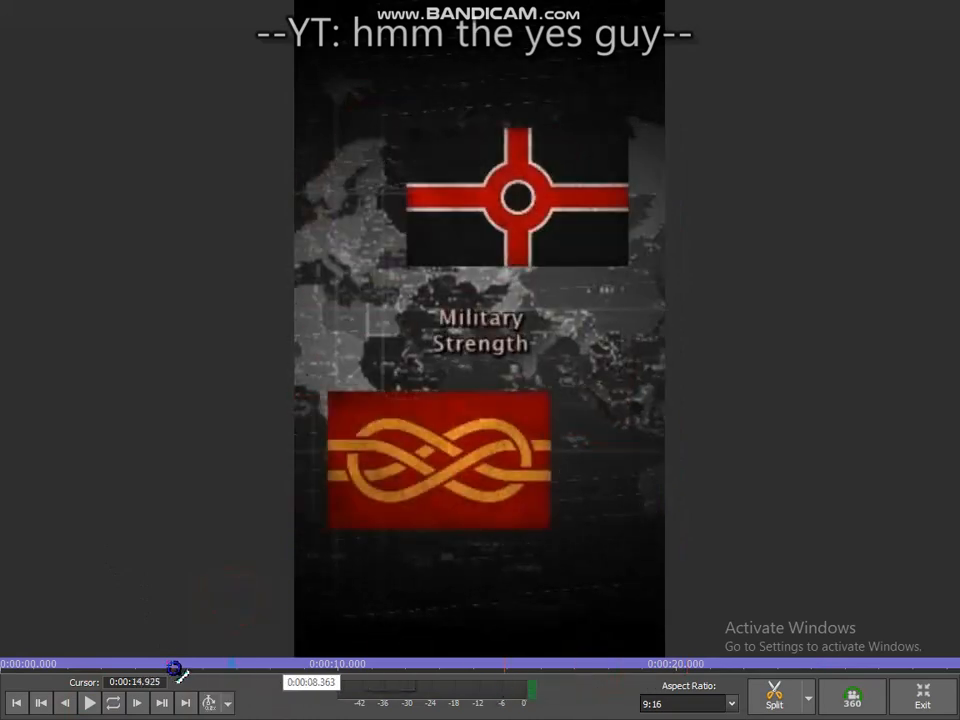
click(96, 703)
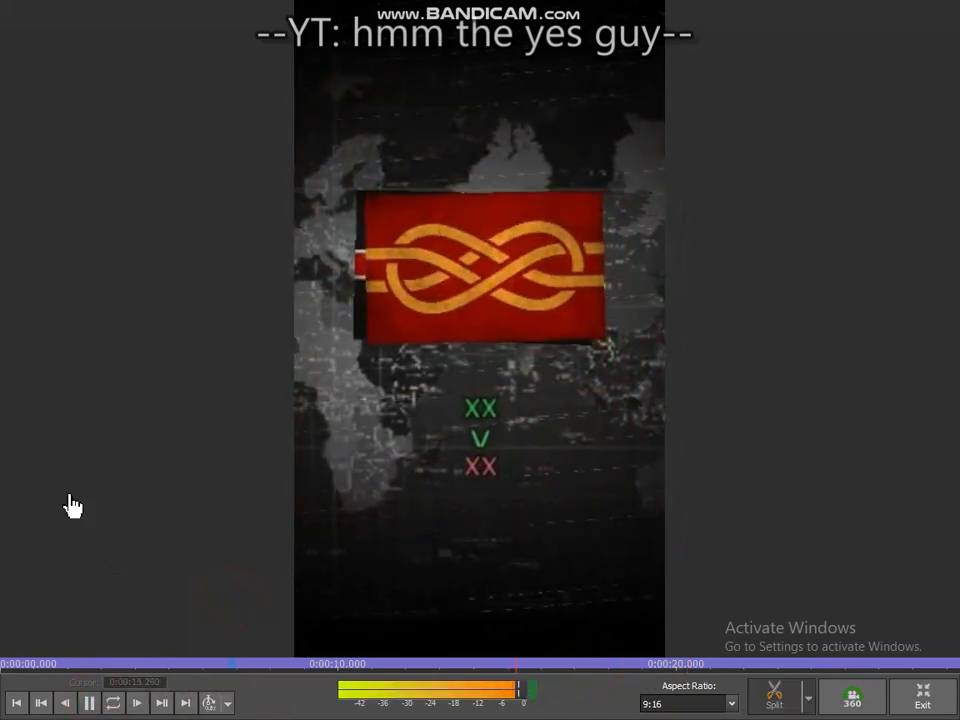
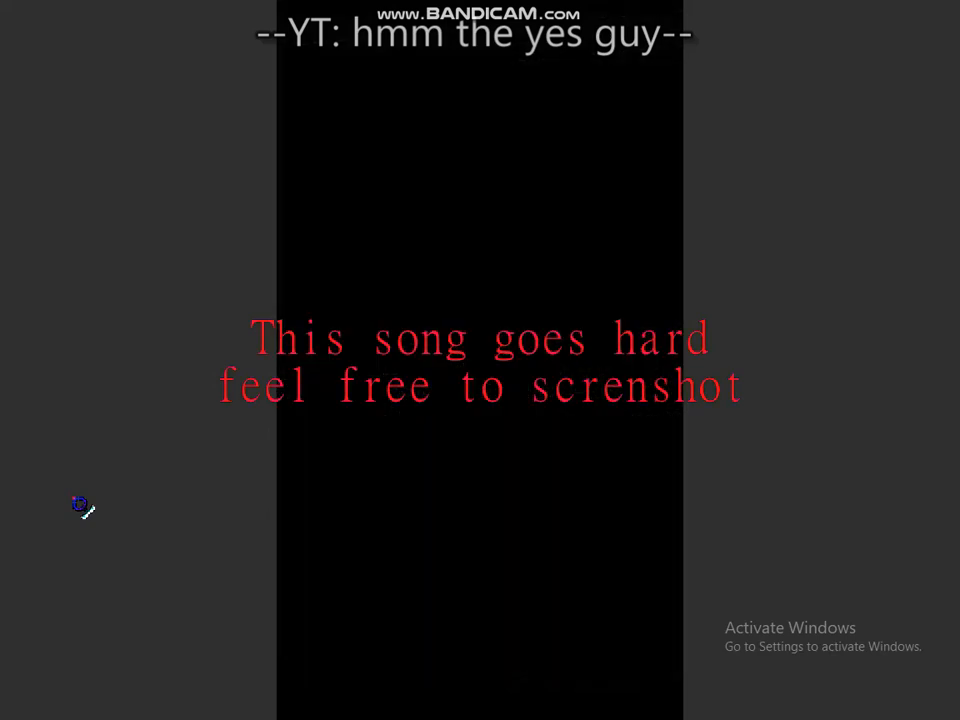
mouse_move(107, 489)
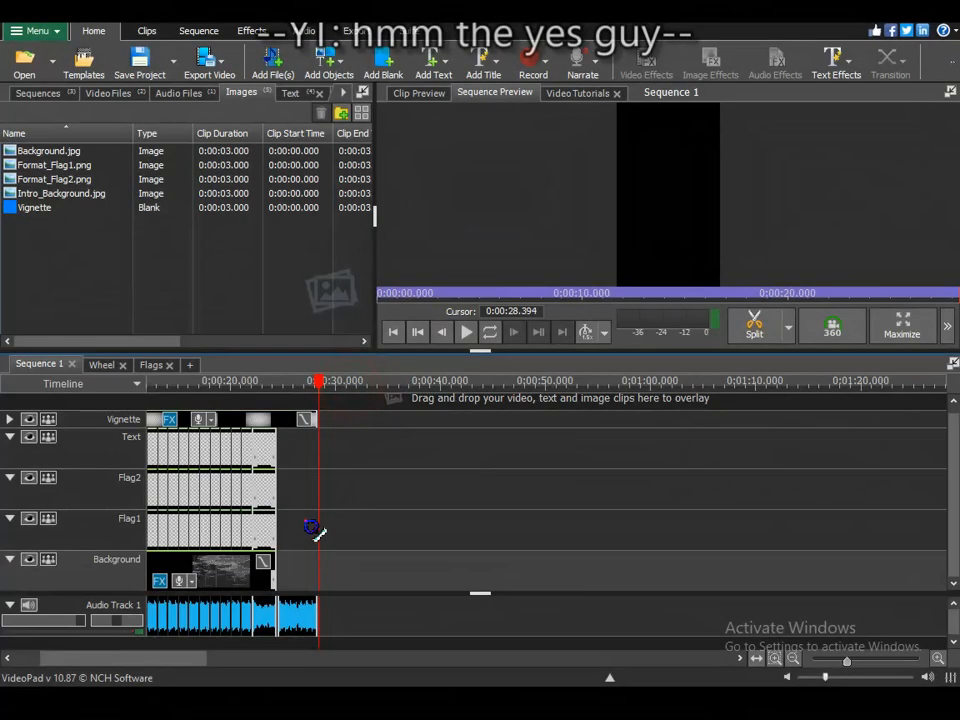
Import the images Format_Win1 through Format_Win8 from the YTShort folder on the Desktop.
scroll(304, 518, up, 2)
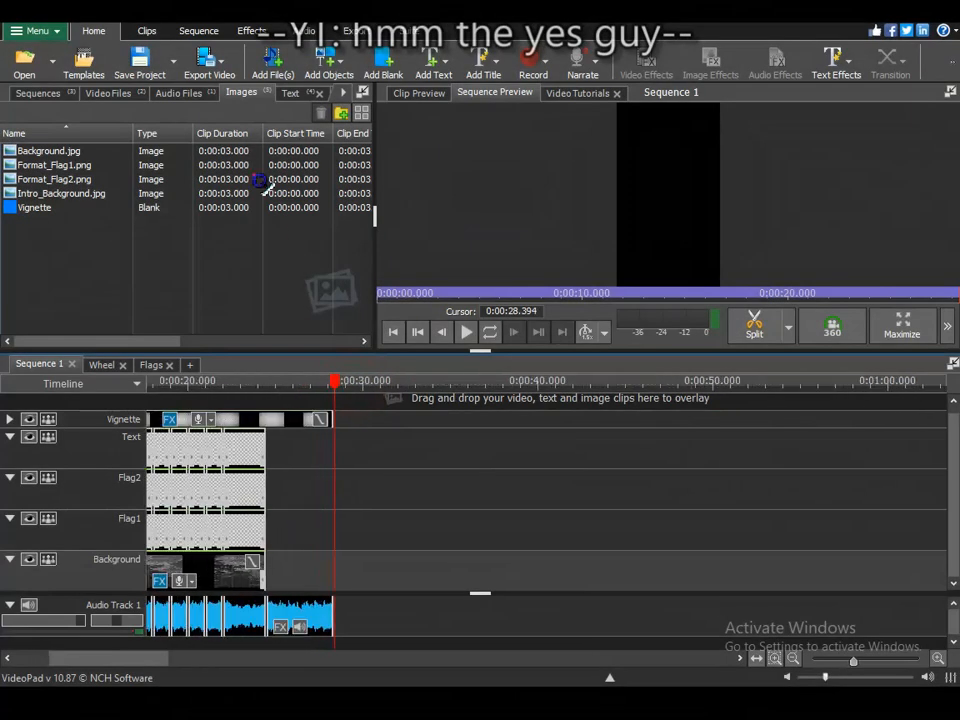
click(291, 67)
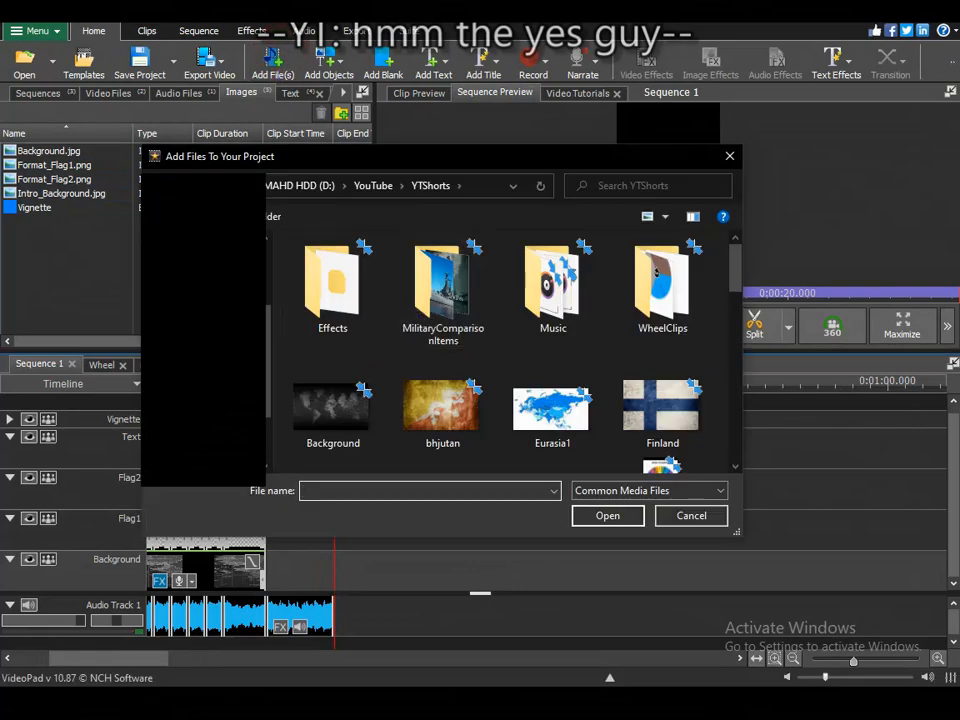
click(205, 390)
click(676, 312)
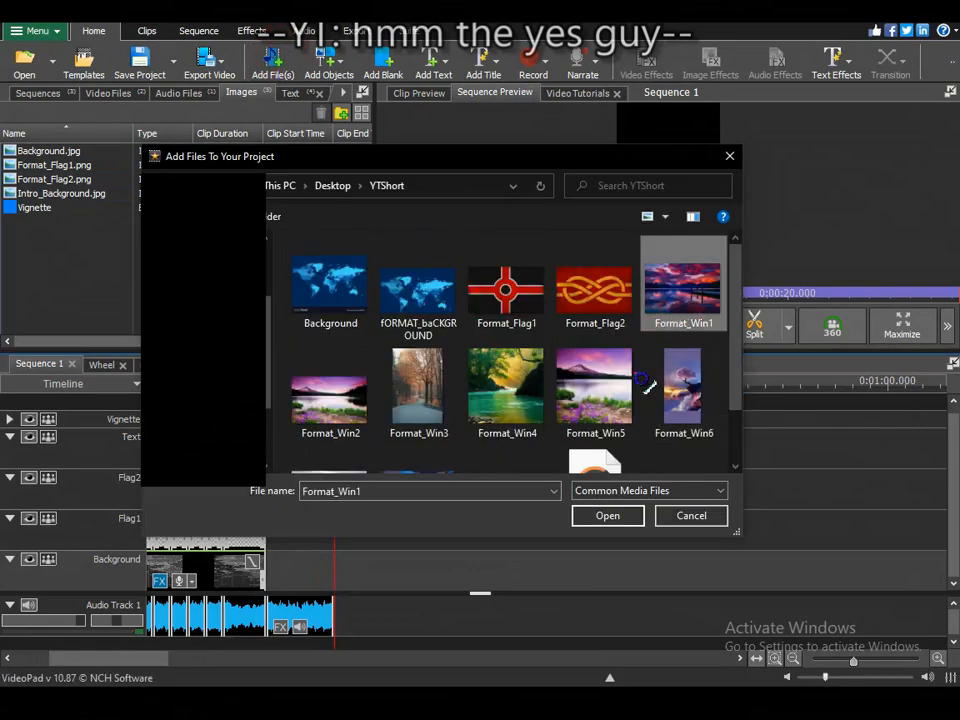
scroll(650, 372, down, 1)
shift+click(418, 430)
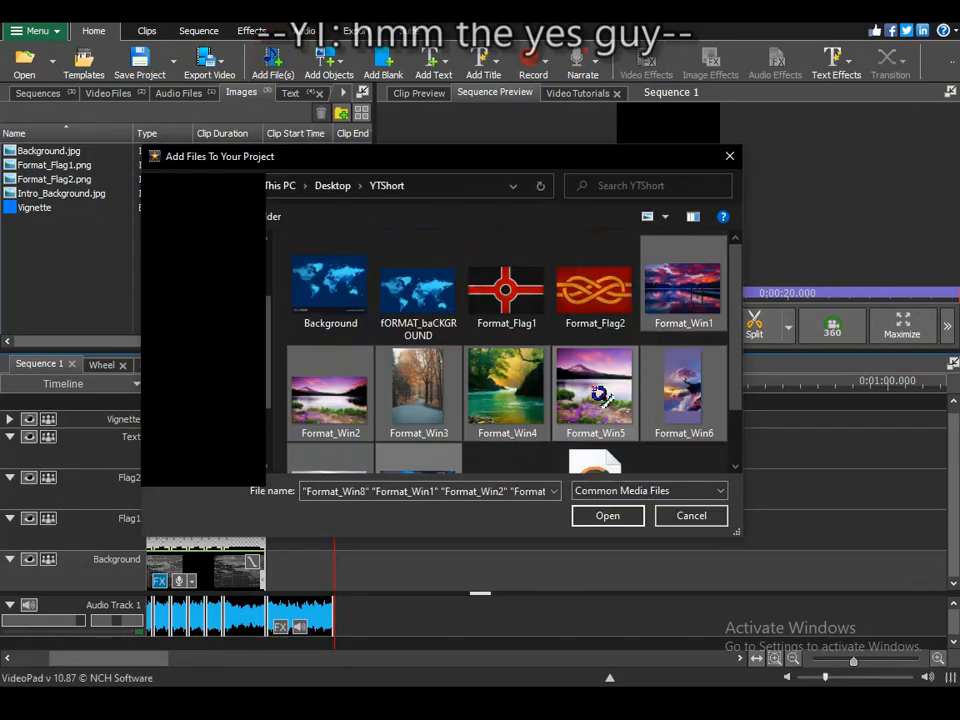
click(610, 517)
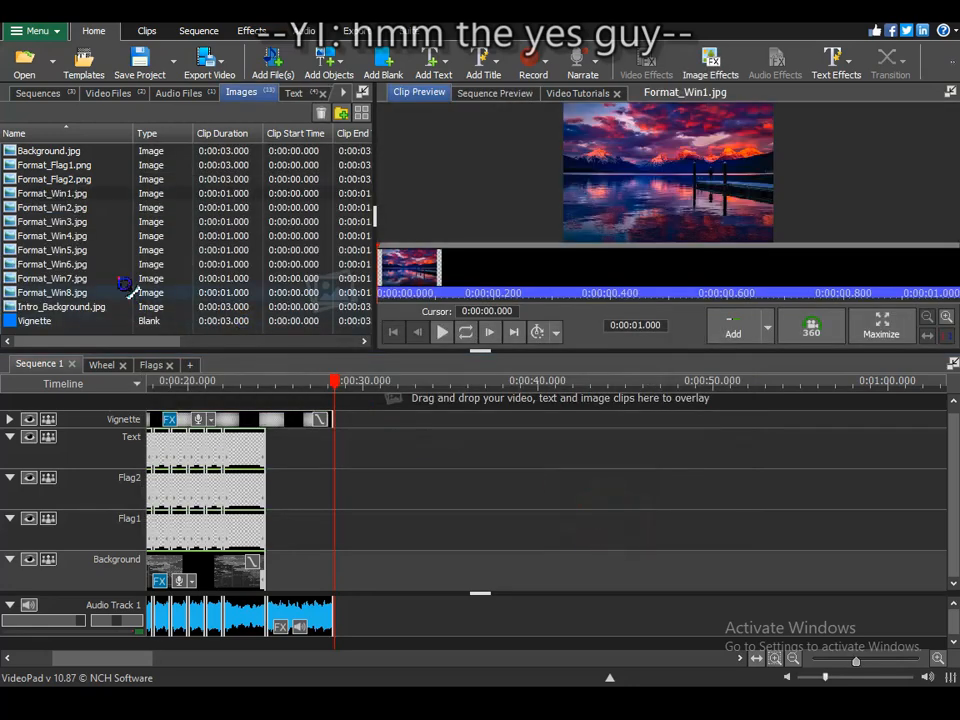
Place Format_Win1.jpg on the Background track at the end of the vignette clip, and open its effects.
drag(97, 204, 312, 592)
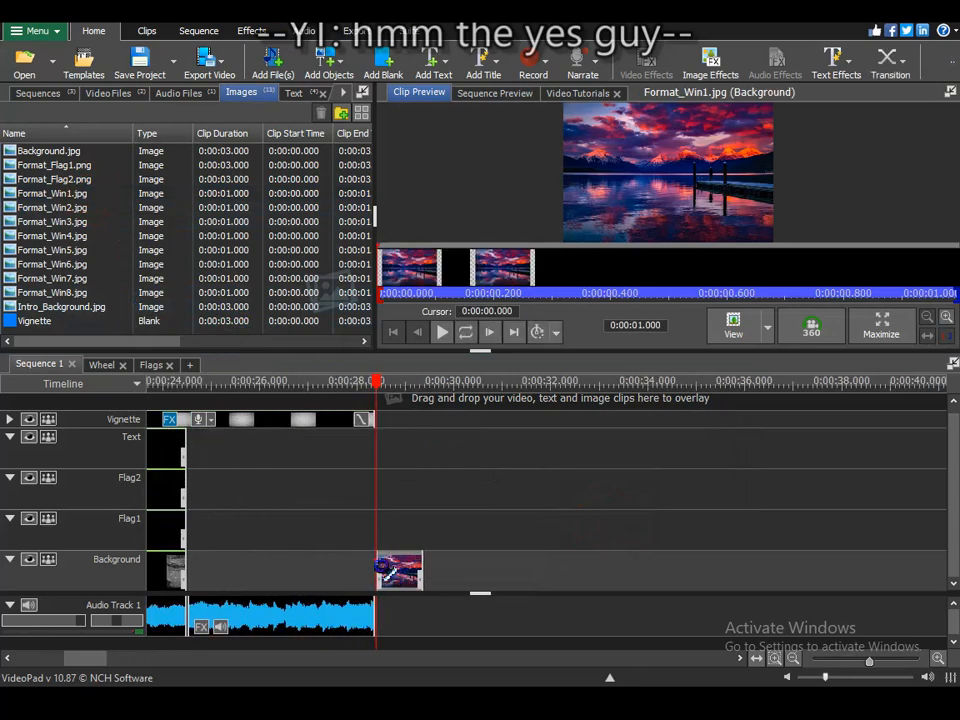
mouse_move(384, 383)
mouse_down()
mouse_move(350, 385)
mouse_move(402, 384)
mouse_up()
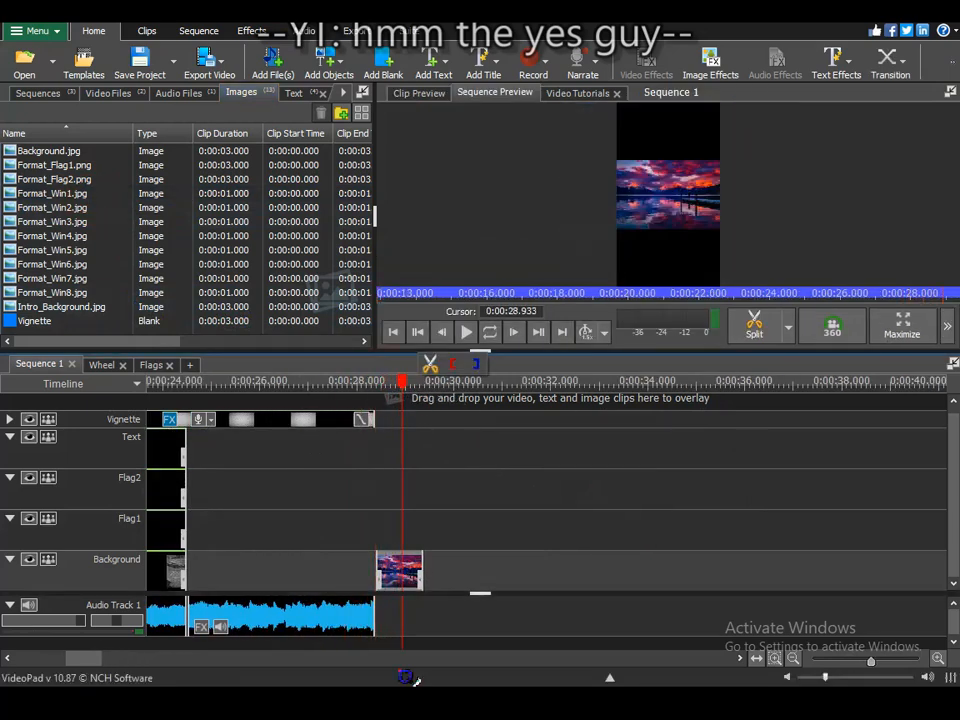
scroll(420, 588, up, 2)
click(397, 585)
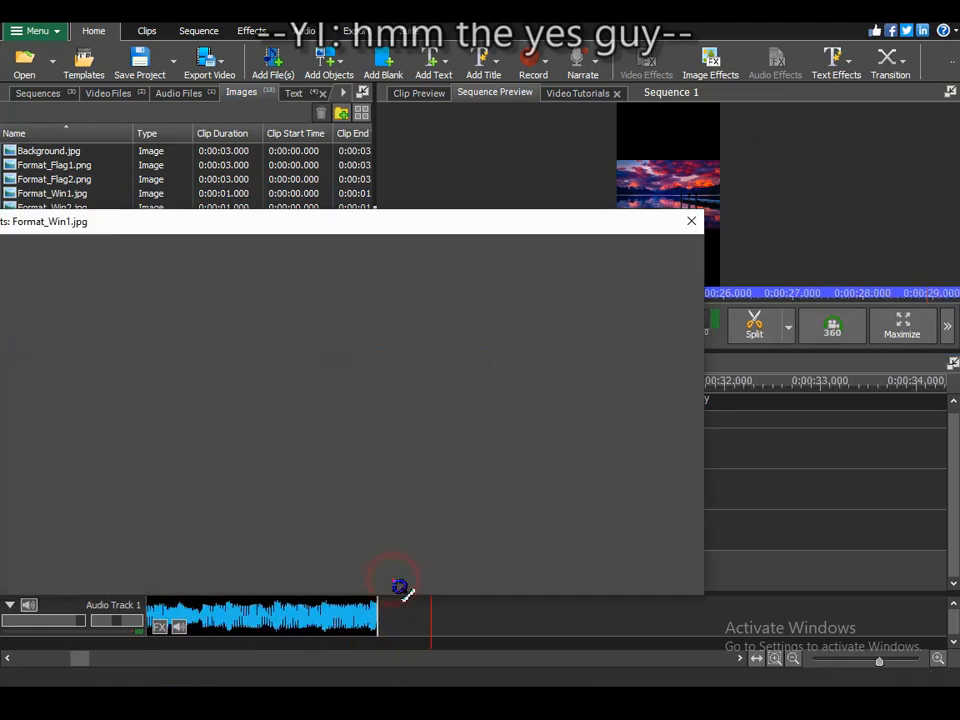
drag(267, 229, 415, 215)
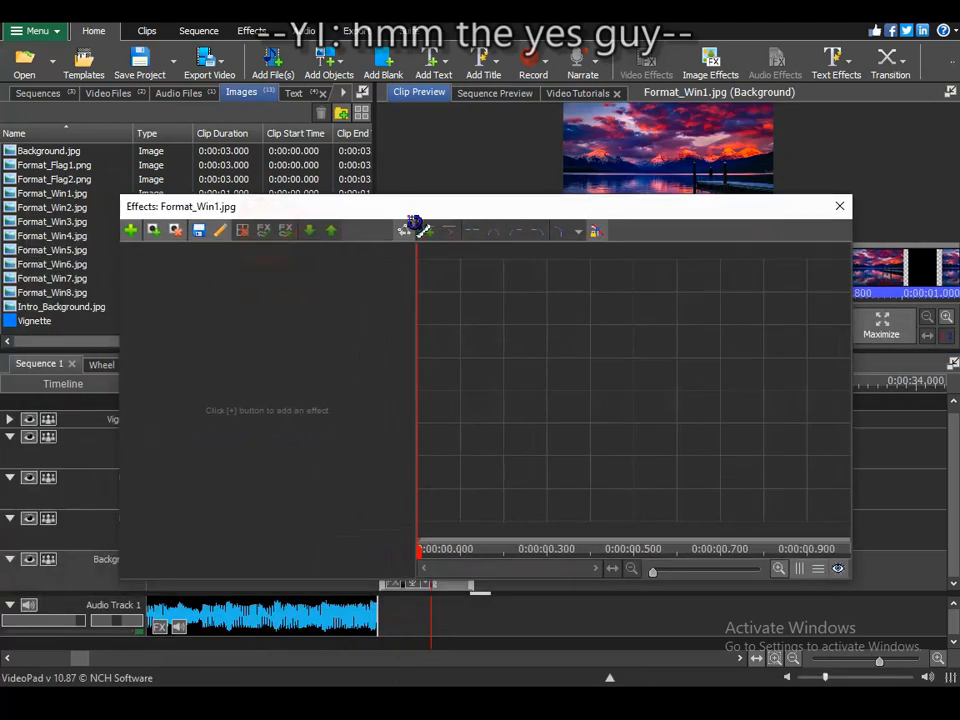
Switch to the project with the Czech flag clips and delete the effects from the second landscape clip on the Background track.
click(150, 572)
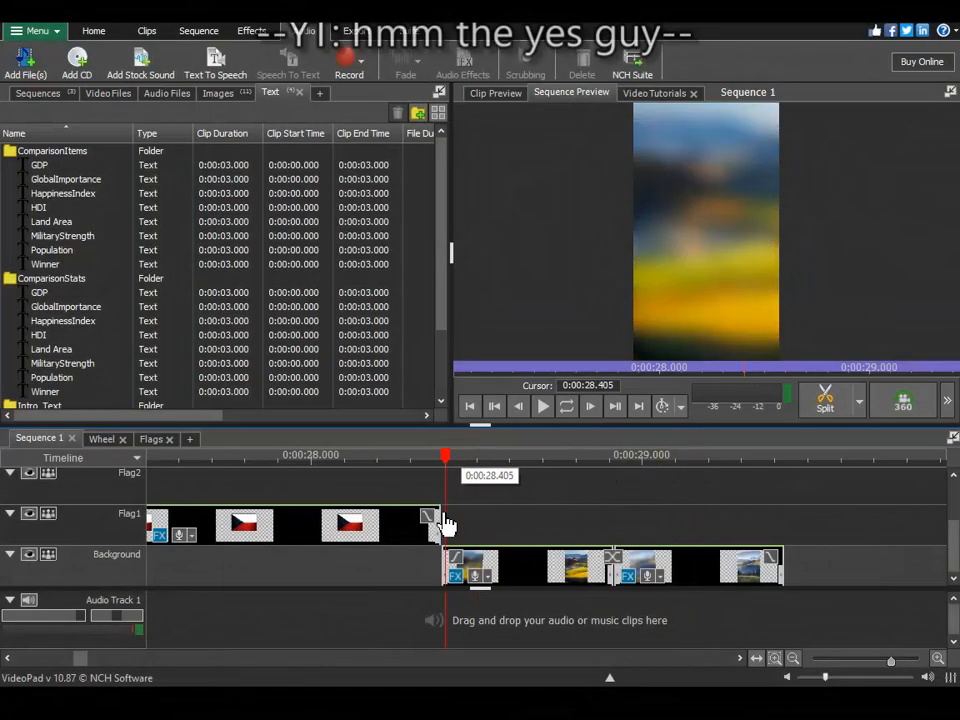
drag(445, 525, 803, 548)
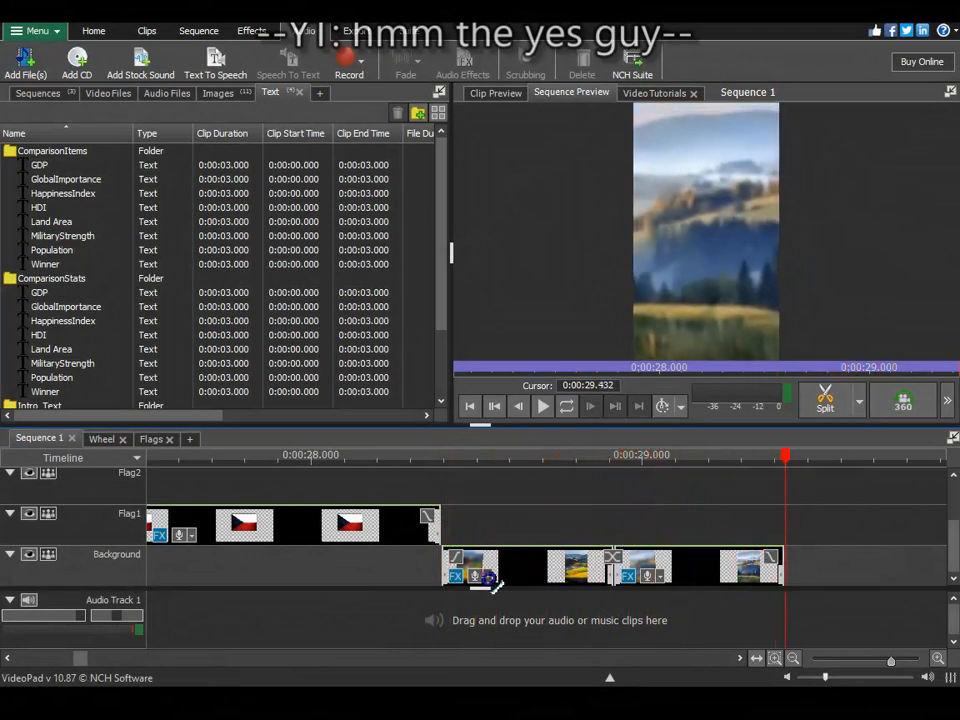
right_click(667, 558)
click(754, 385)
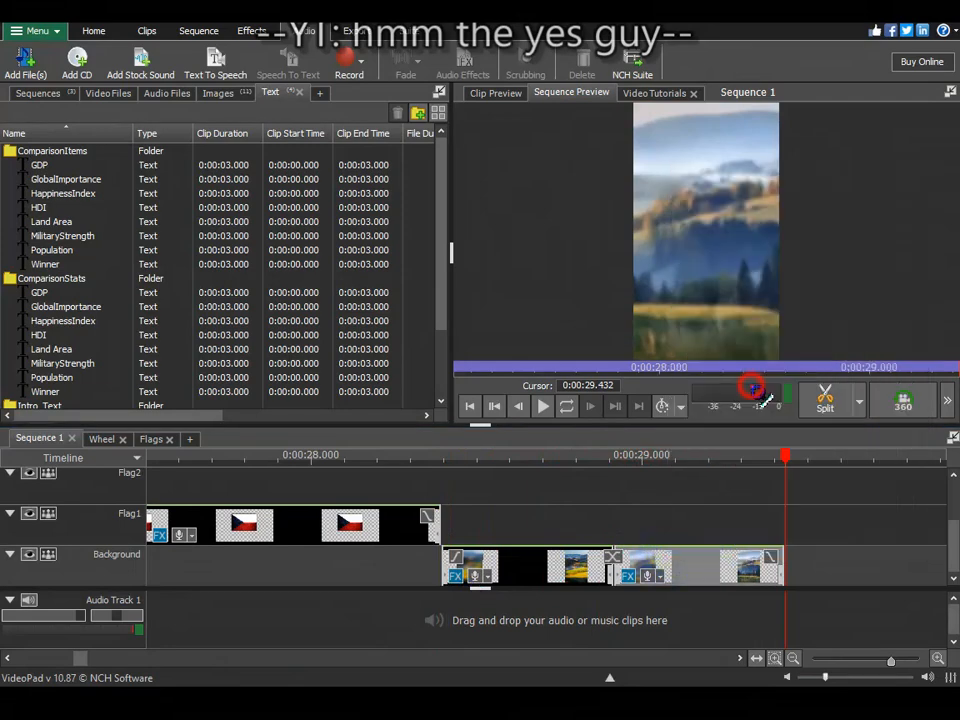
Open the effects of the first landscape clip in an enlarged window and examine its Blurriness curve from start to end.
drag(711, 455, 549, 476)
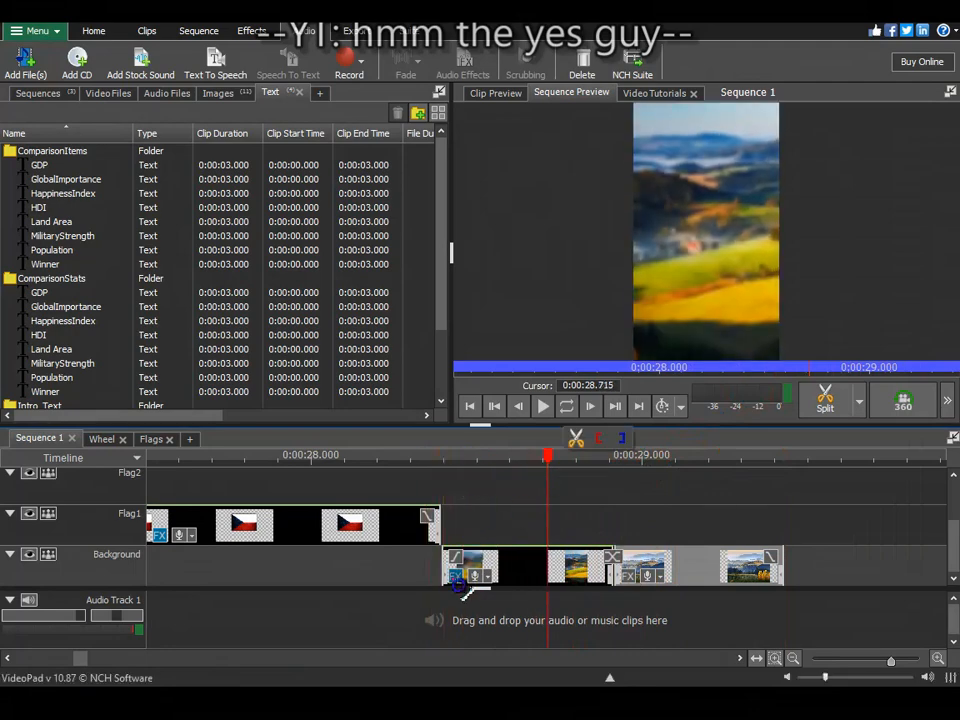
click(455, 576)
drag(509, 332, 370, 94)
drag(800, 334, 928, 590)
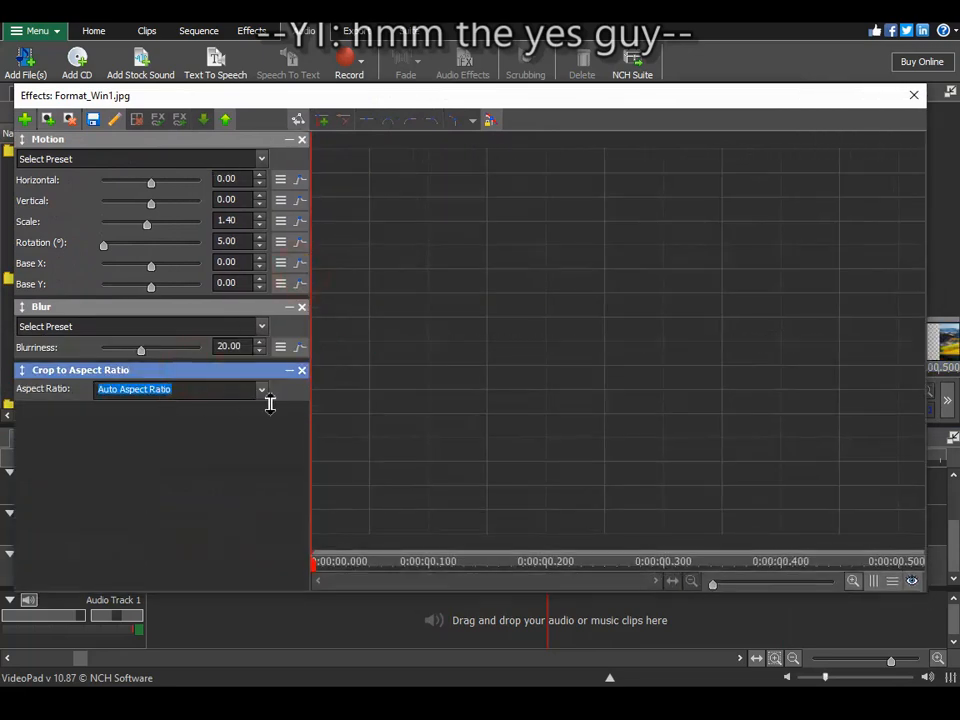
click(300, 346)
drag(314, 564, 311, 558)
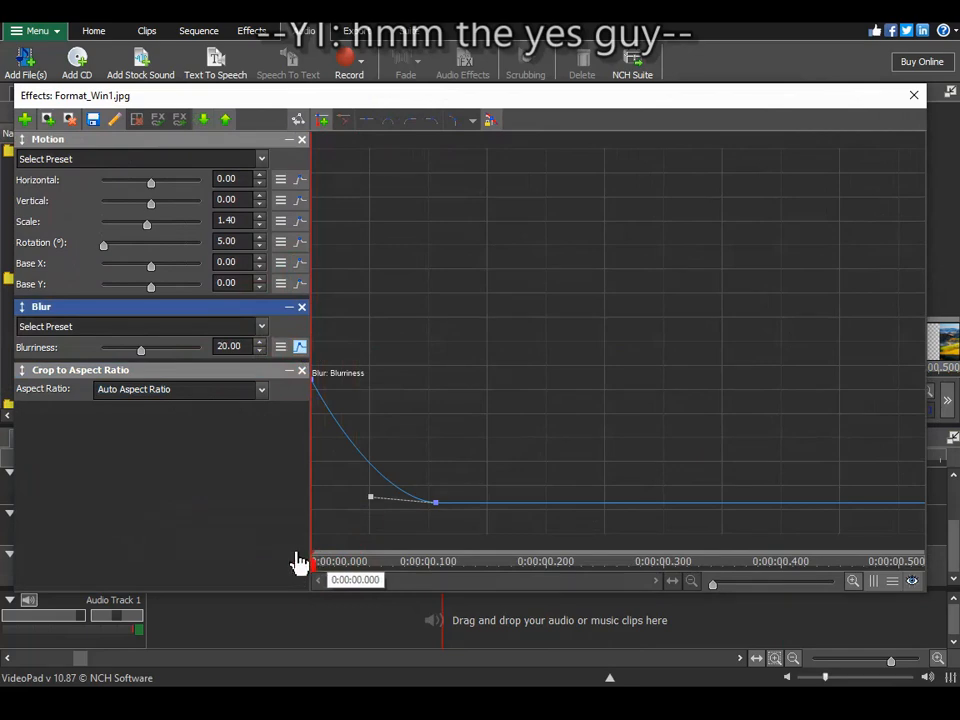
drag(929, 595, 896, 603)
drag(317, 571, 955, 610)
Adjust the curve handles of the mid-clip Base Y keyframe in Format_Win1's Motion effect, and scrub to the clip's end.
click(300, 283)
drag(645, 570, 840, 575)
click(590, 348)
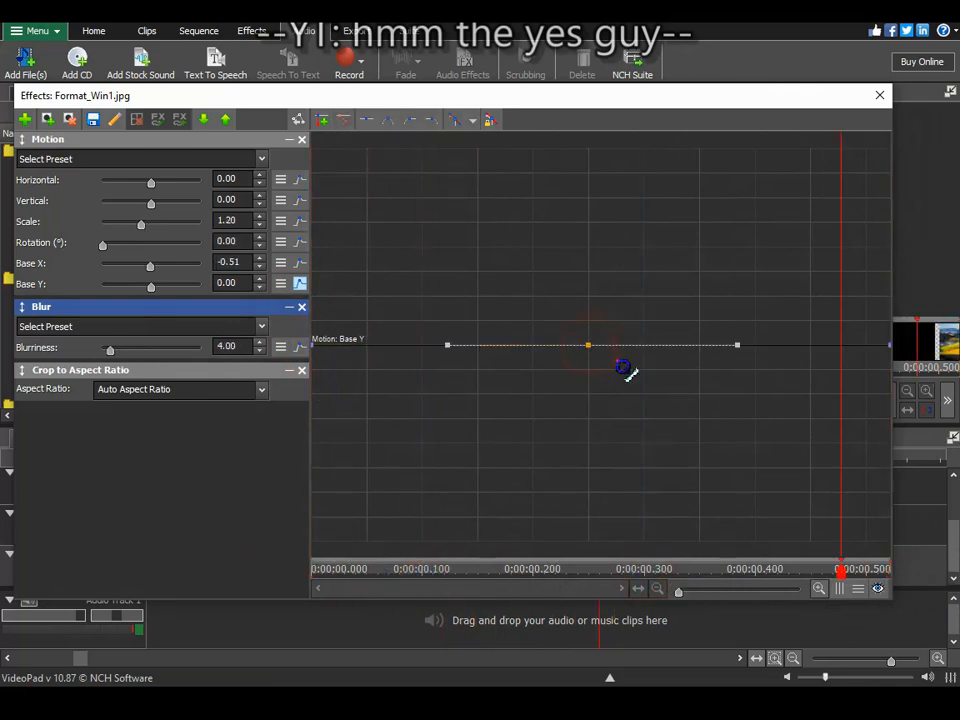
drag(745, 348, 746, 344)
drag(595, 578, 888, 570)
click(300, 284)
Tilt the handles of the mid-clip Base X keyframe so the curve rises slightly before it and dips after it.
click(300, 262)
click(606, 345)
click(744, 342)
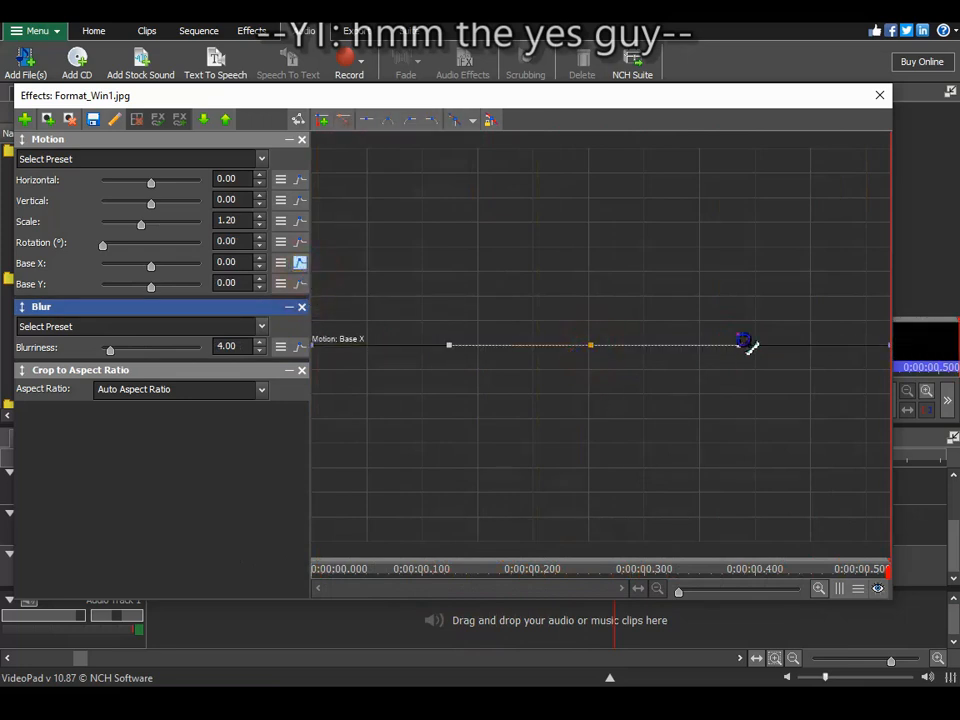
drag(445, 345, 461, 326)
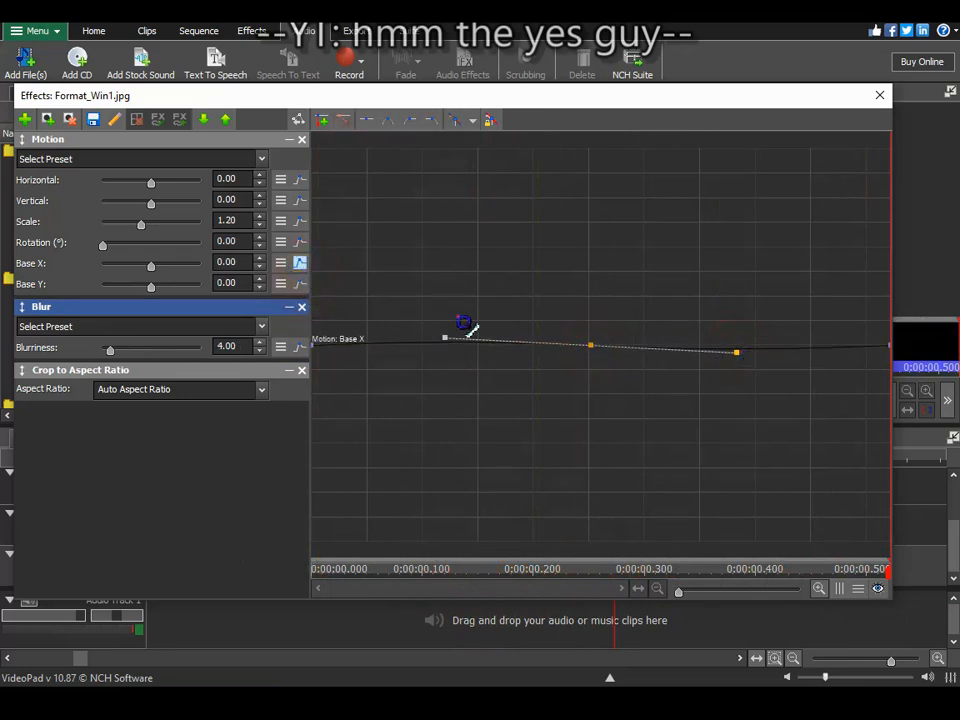
click(300, 262)
Adjust the easing handle of the Rotation keyframe at about 0.2 seconds in Format_Win1's Motion effect.
click(300, 241)
drag(405, 568, 482, 578)
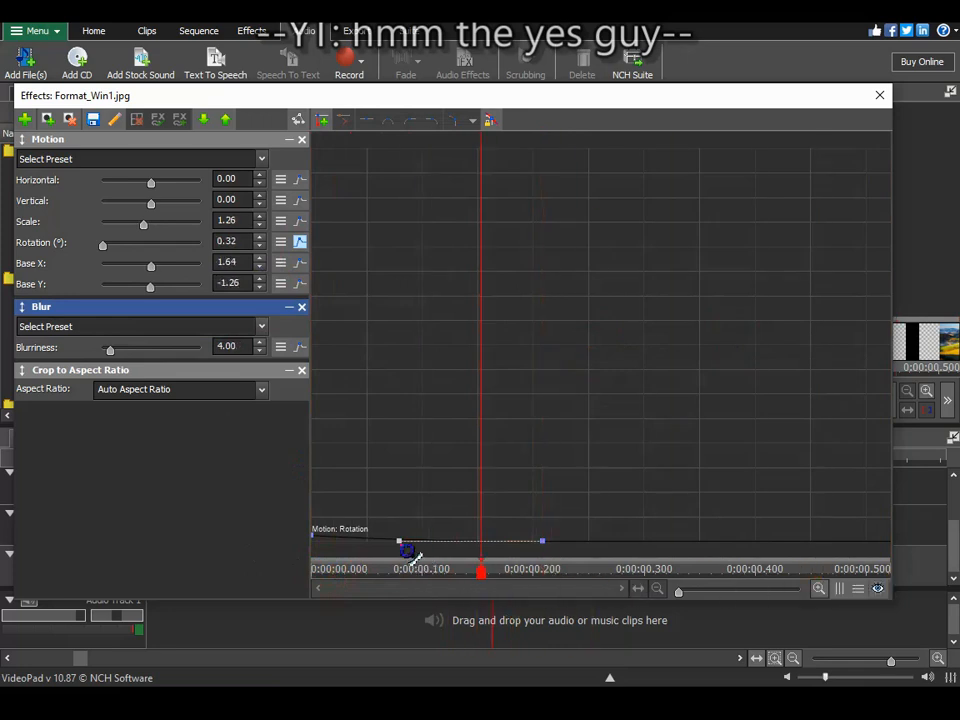
drag(400, 542, 396, 593)
click(301, 243)
Stretch the end Scale keyframe's handle back to the clip's start, check the Vertical curve, and close the Format_Win1 effects.
click(301, 224)
drag(480, 569, 306, 314)
key(space)
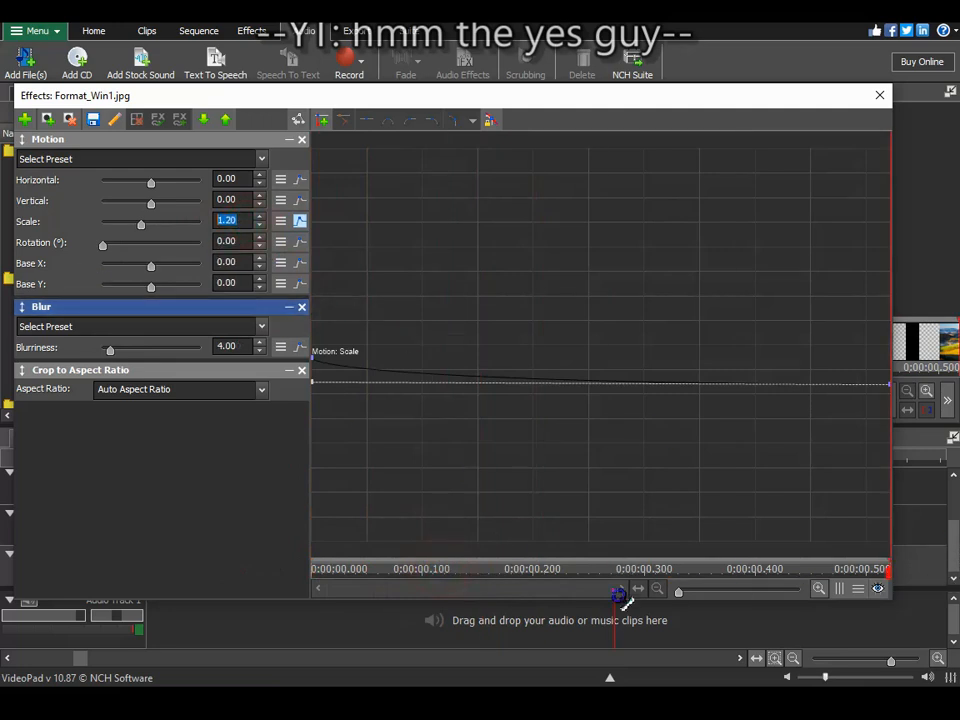
drag(313, 382, 290, 383)
click(300, 221)
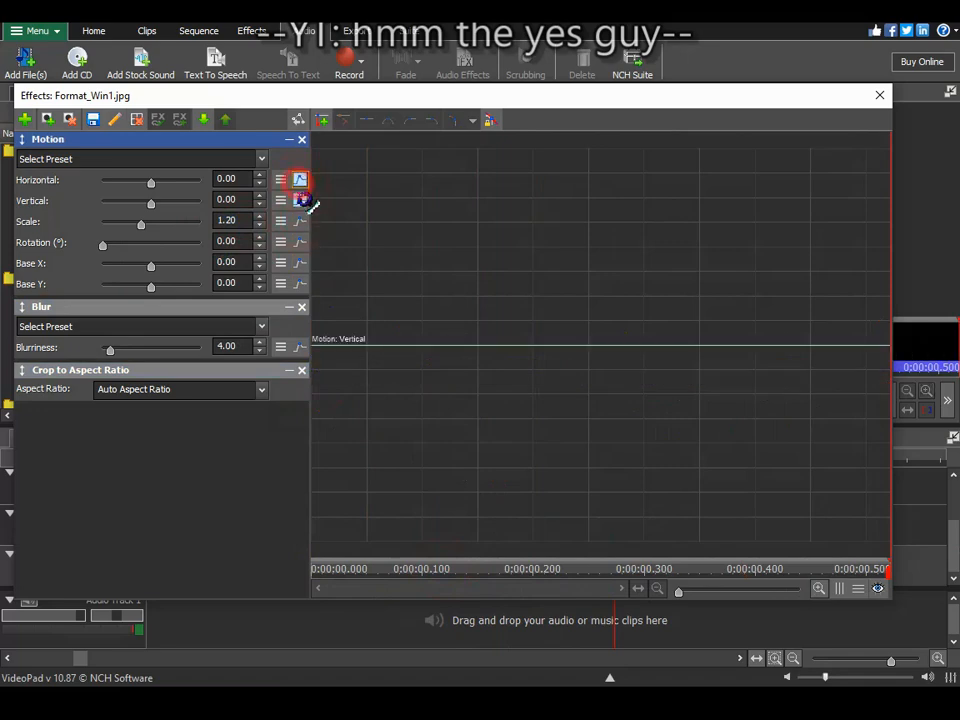
click(300, 200)
click(880, 96)
Copy the Format_Win1 clip on the Background track and paste its effects onto the adjacent Format_Win2 clip.
drag(612, 467, 642, 495)
right_click(560, 583)
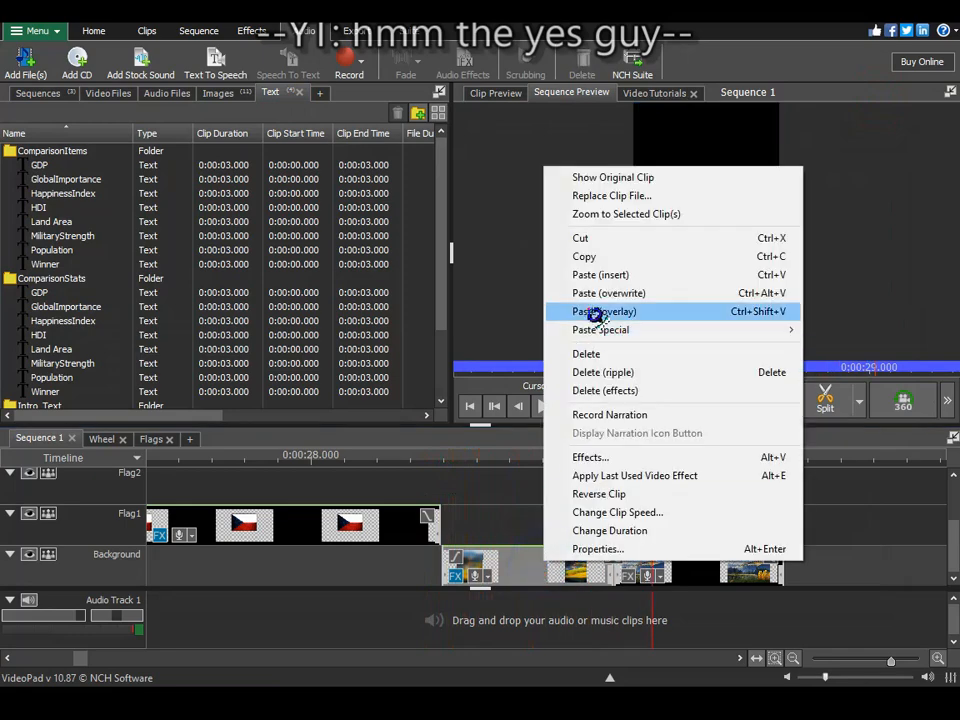
click(583, 251)
right_click(698, 570)
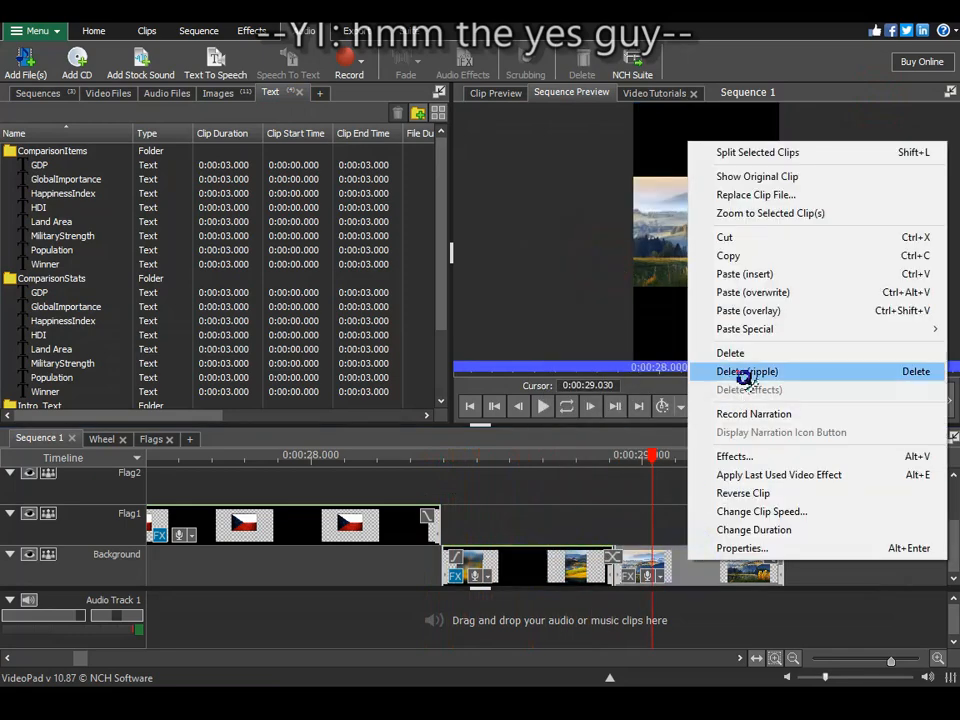
mouse_move(735, 328)
click(661, 347)
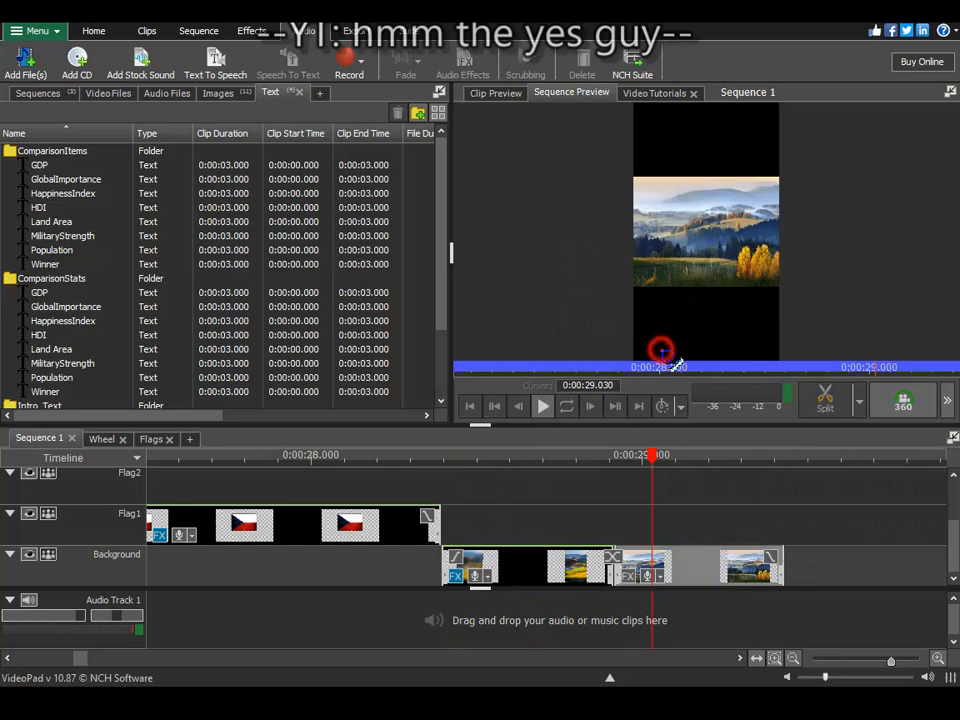
Open the Format_Win2 effects and reverse the Base X handles so the curve dips before the mid-clip keyframe and rises after it.
drag(633, 468, 765, 495)
click(625, 576)
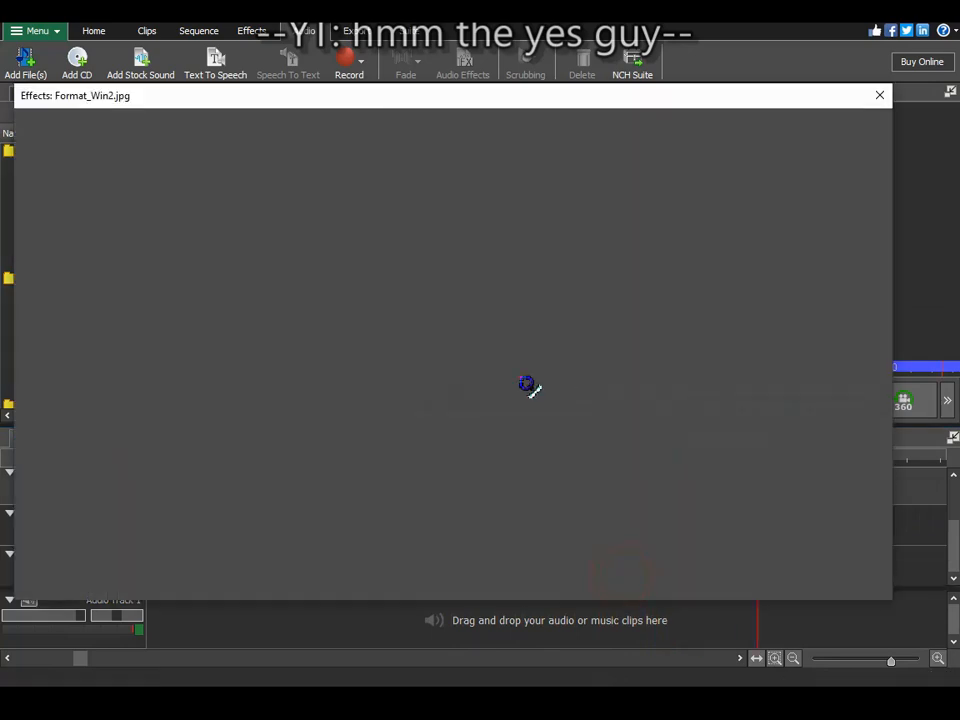
drag(460, 95, 521, 135)
click(359, 307)
drag(503, 377, 502, 387)
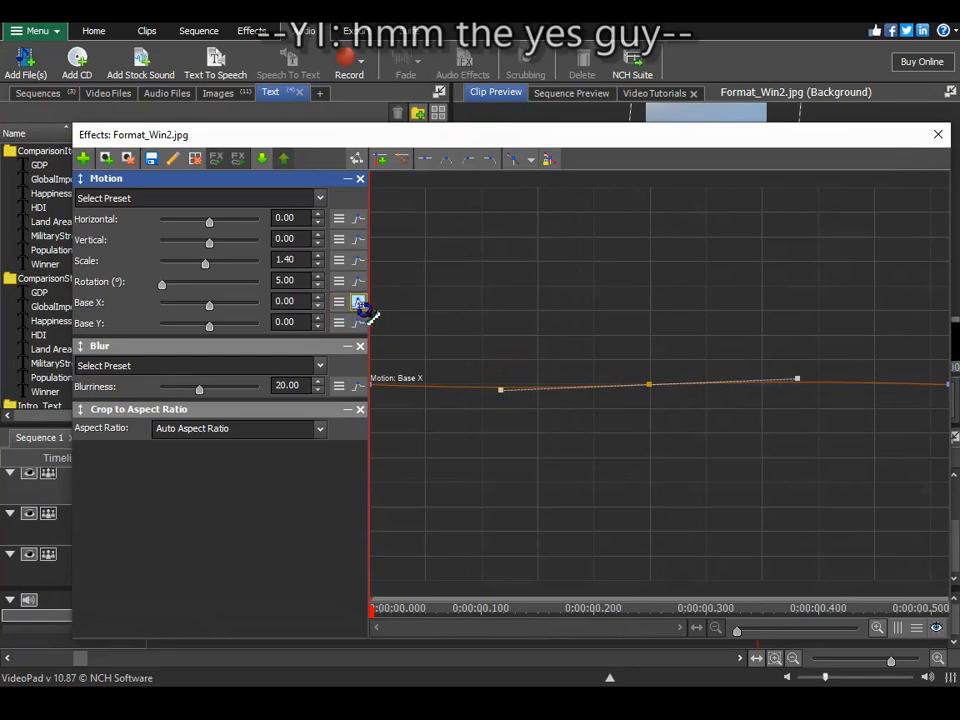
Set Format_Win2's Rotation to 355° at the clip's start and 360° at about 0.2 seconds, and close its effects.
click(359, 283)
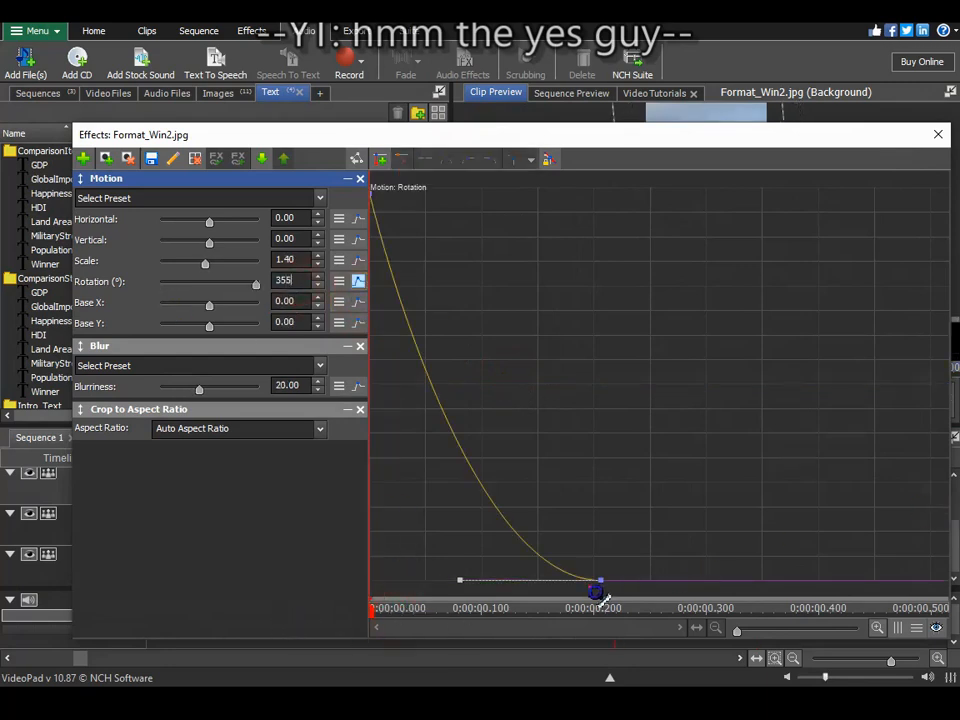
click(607, 607)
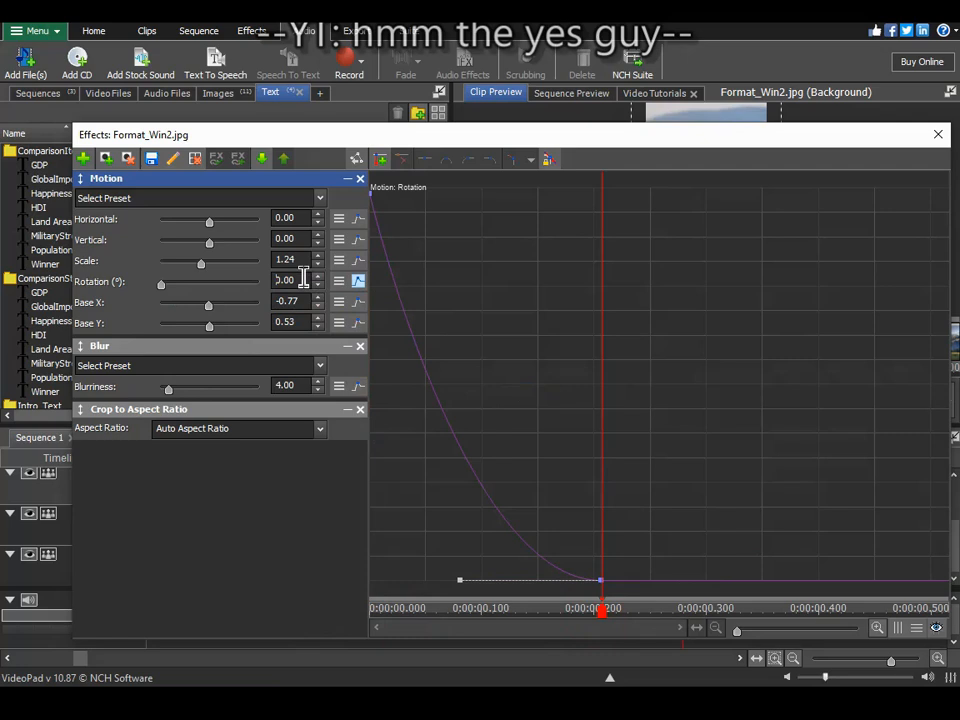
text(36)
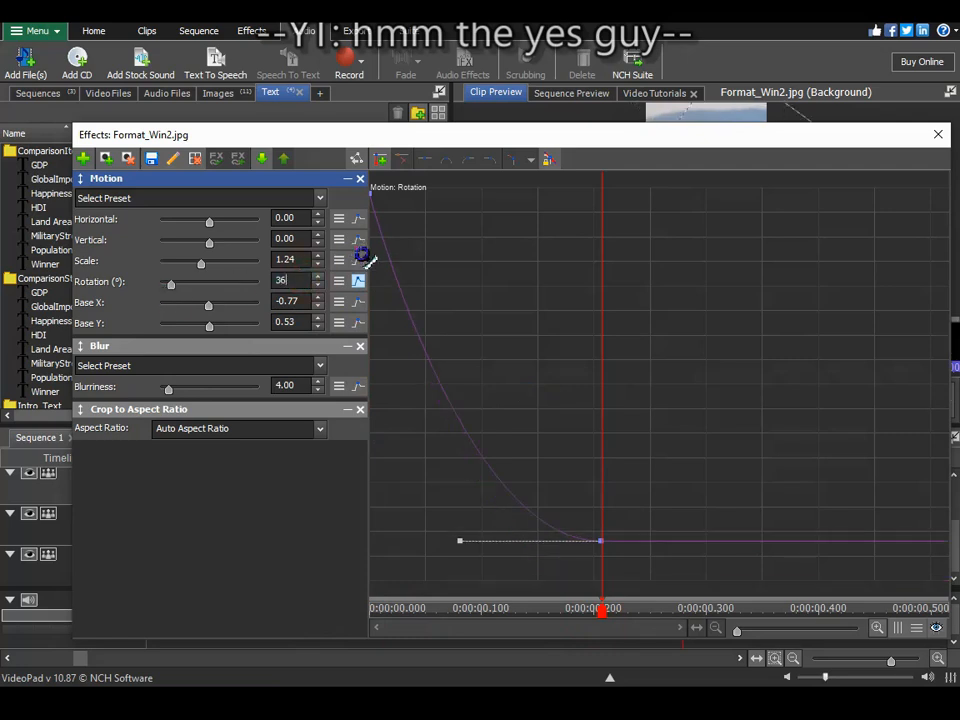
drag(603, 604, 565, 612)
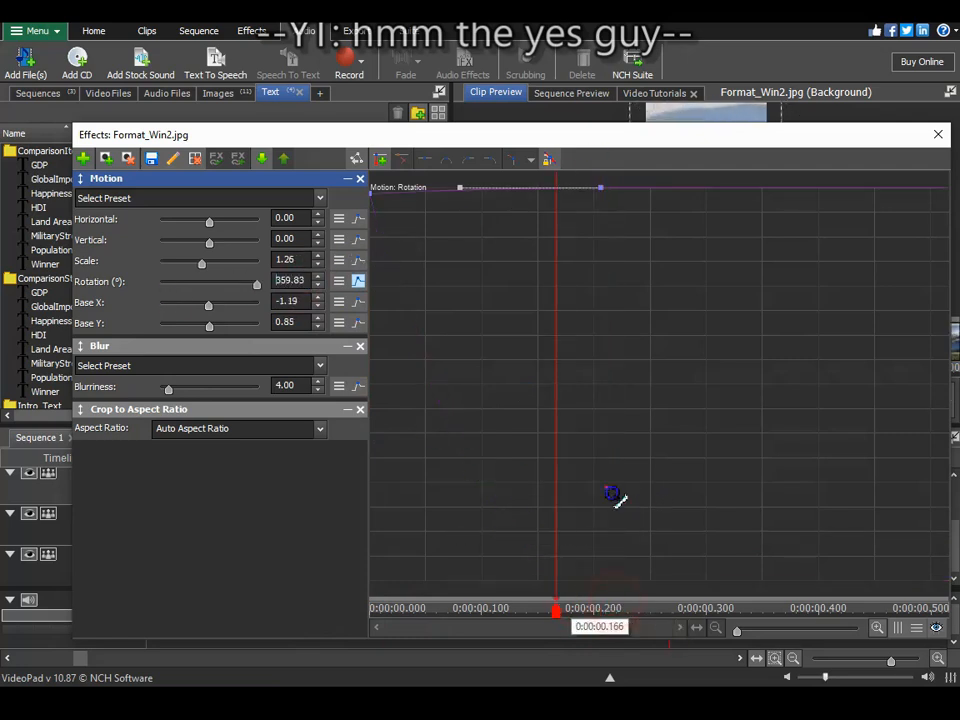
click(938, 134)
Play the ending from the Czech Republic flag clip through both winner images to check the motion and blur.
drag(632, 456, 415, 513)
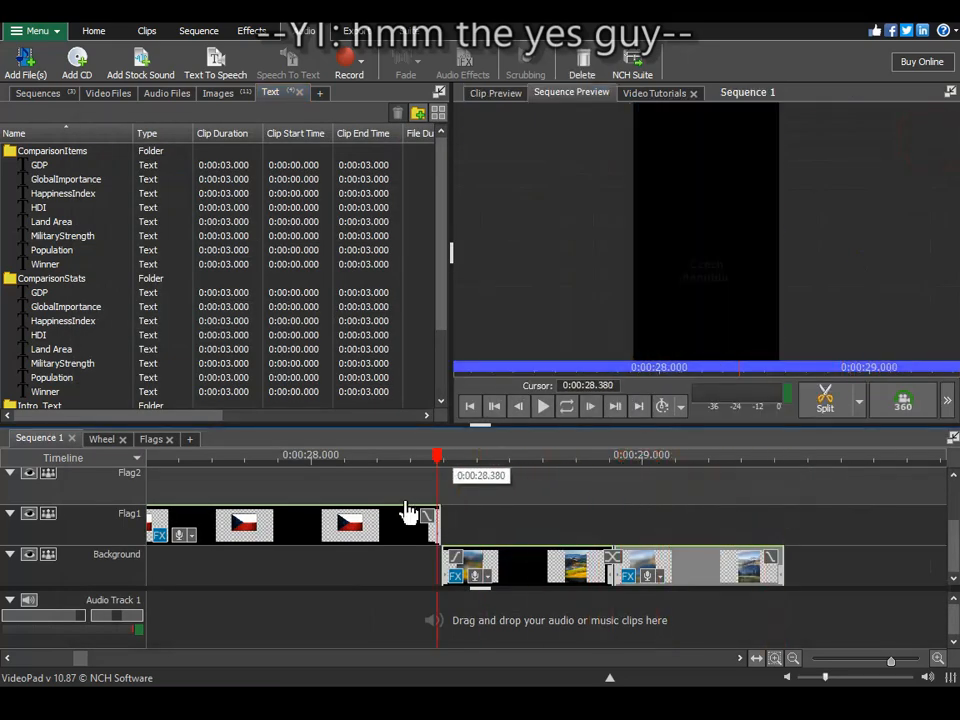
click(543, 405)
click(543, 405)
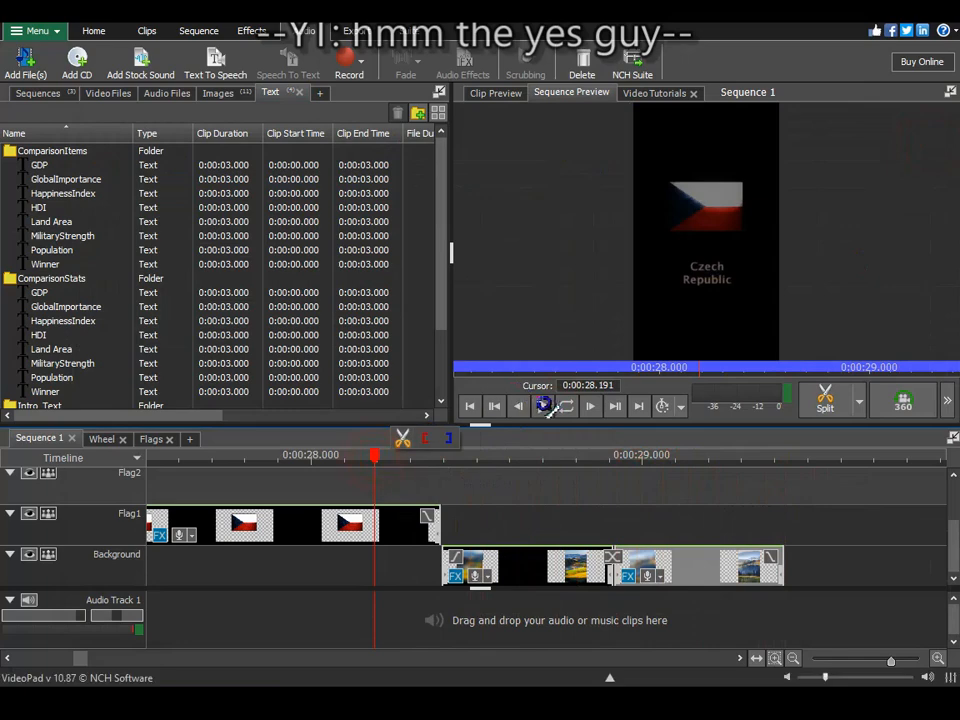
click(543, 405)
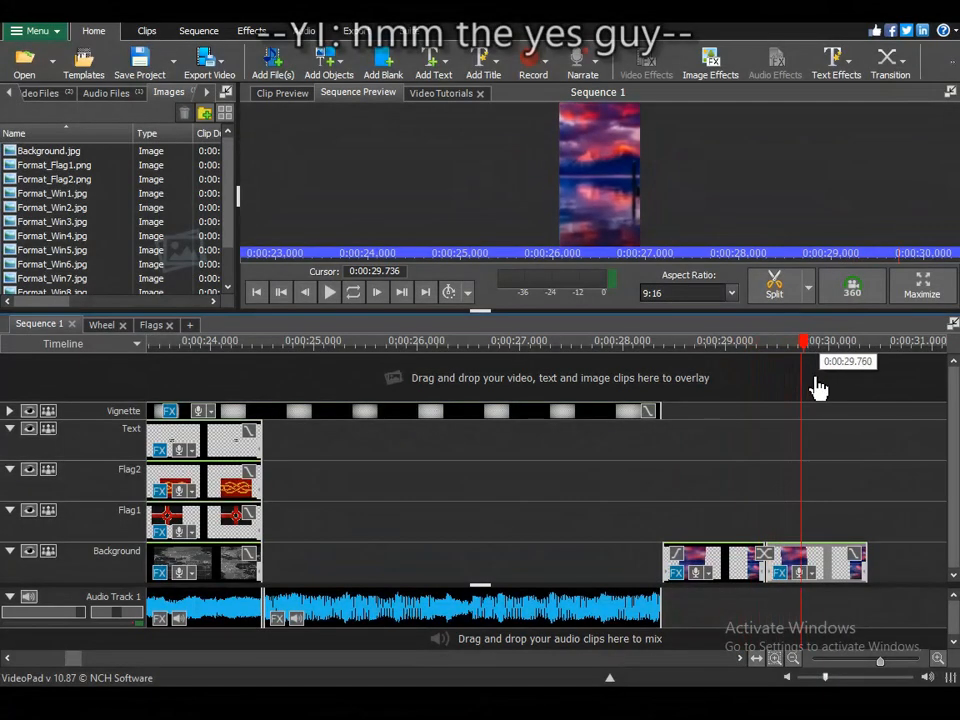
click(650, 397)
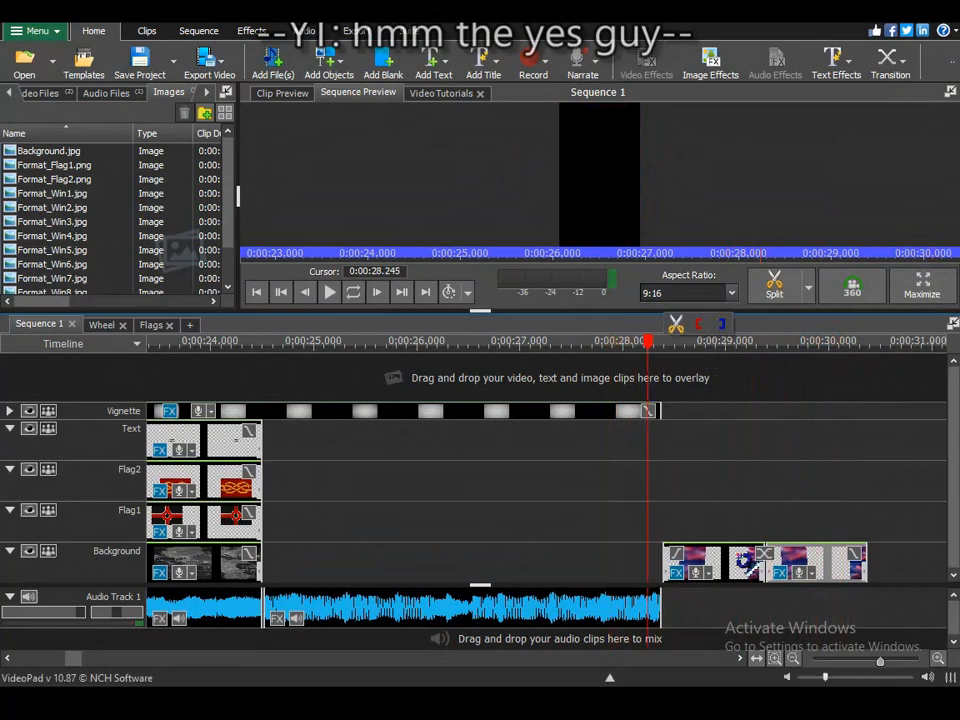
click(748, 552)
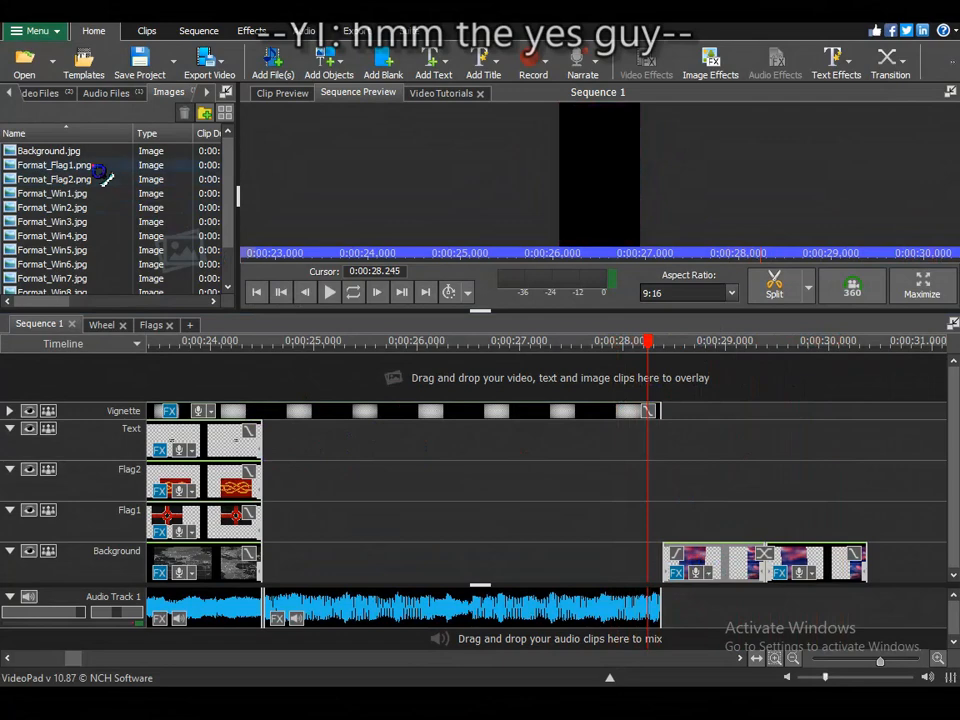
drag(101, 172, 268, 566)
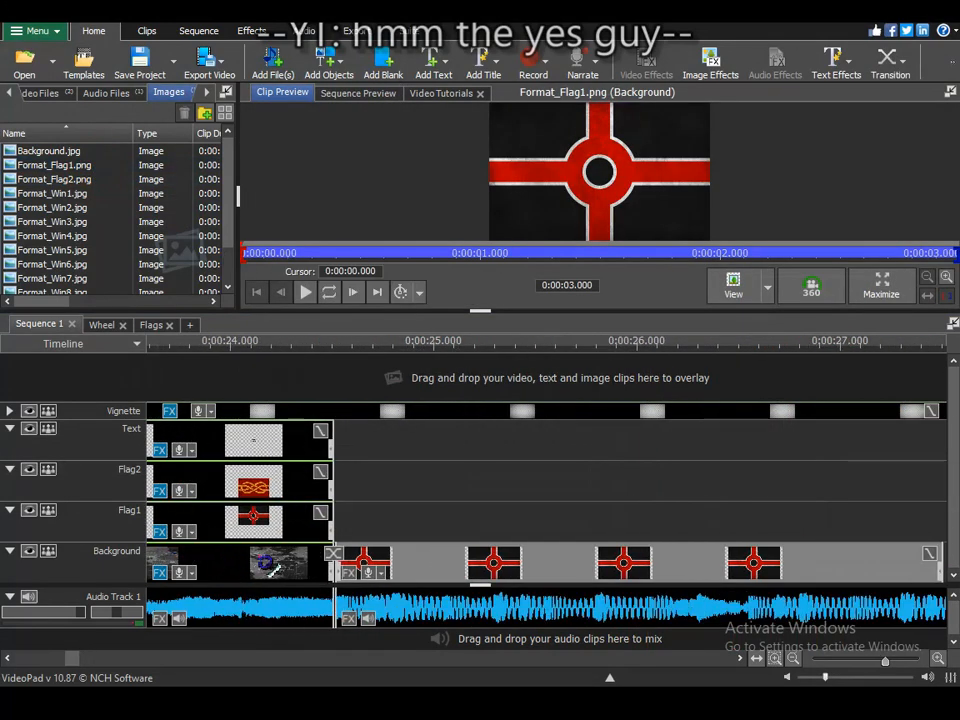
click(488, 526)
Place Format_Win1.jpg on the Background track right after the background clip and trim its end to about 0:00:25.0 on the beat.
drag(94, 193, 339, 568)
click(329, 292)
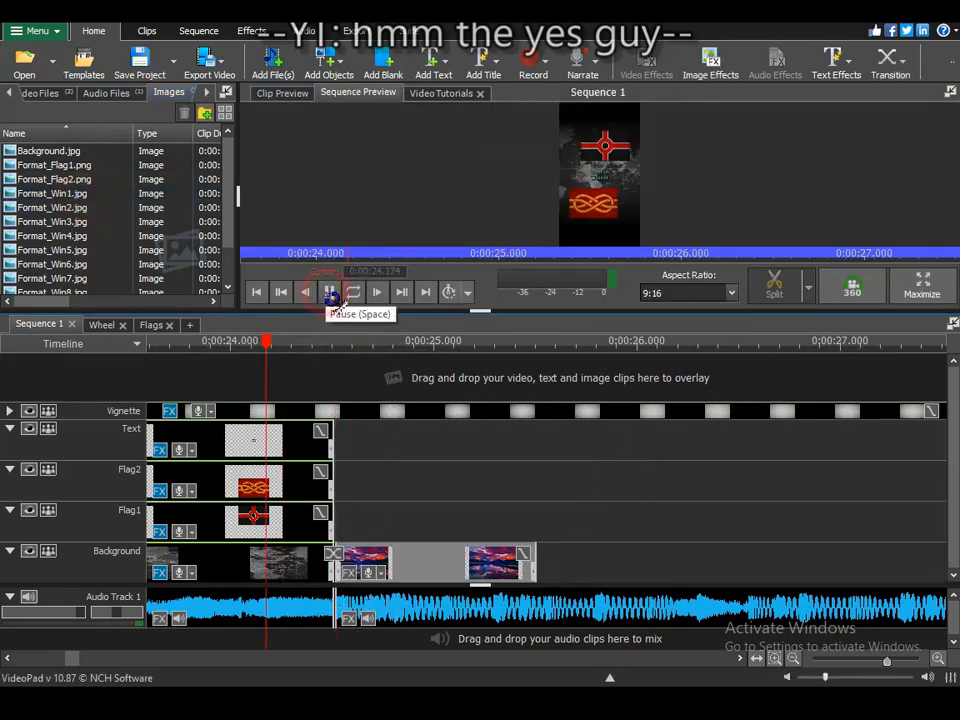
click(330, 292)
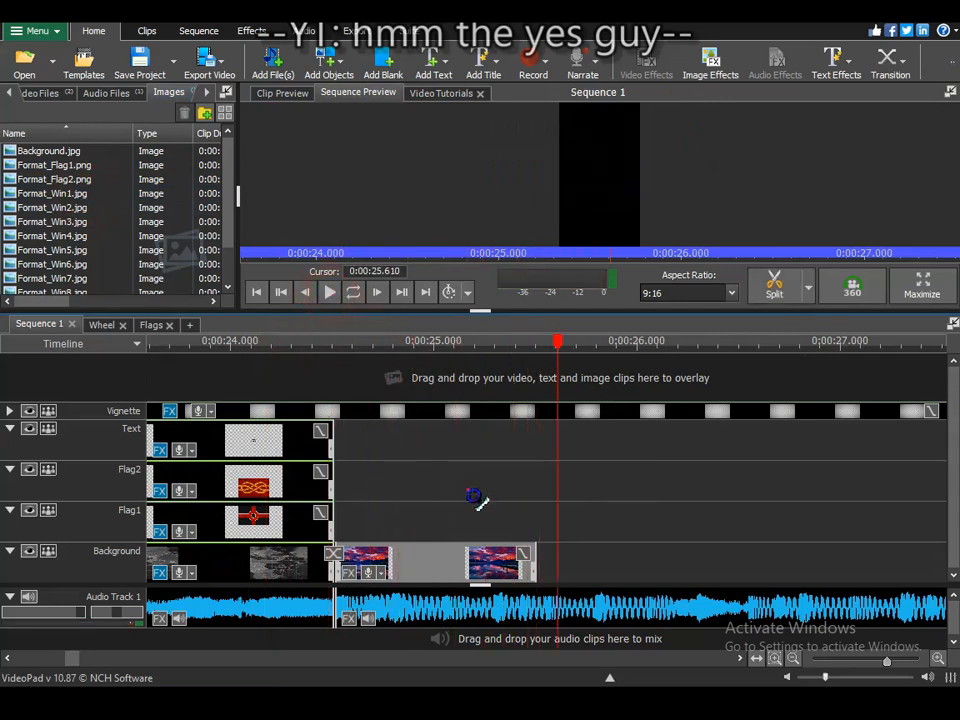
drag(468, 357, 447, 365)
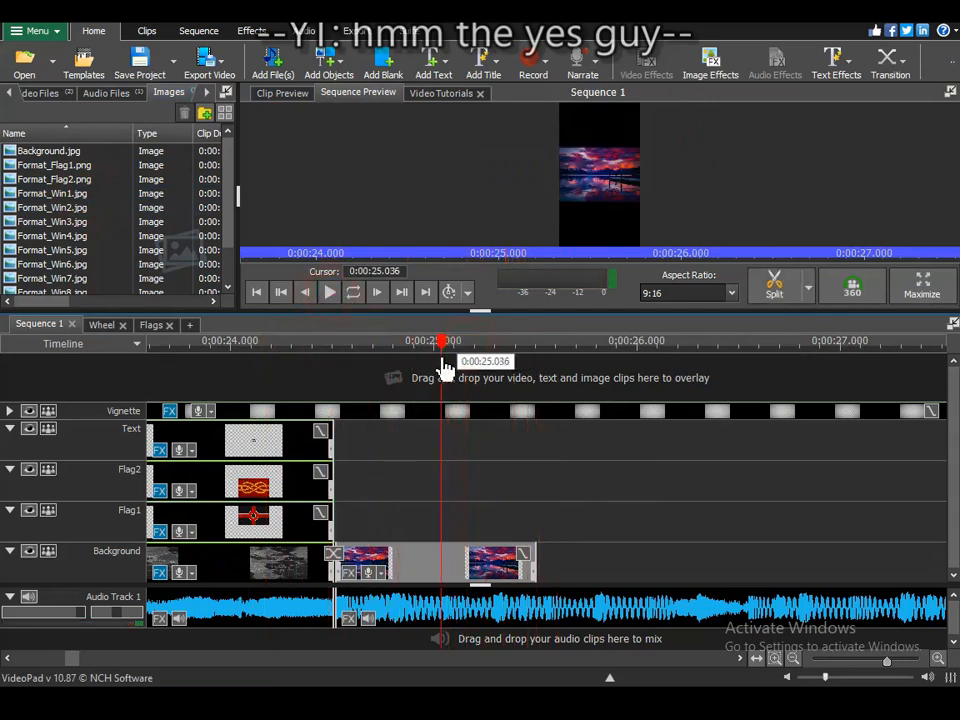
drag(521, 572, 441, 575)
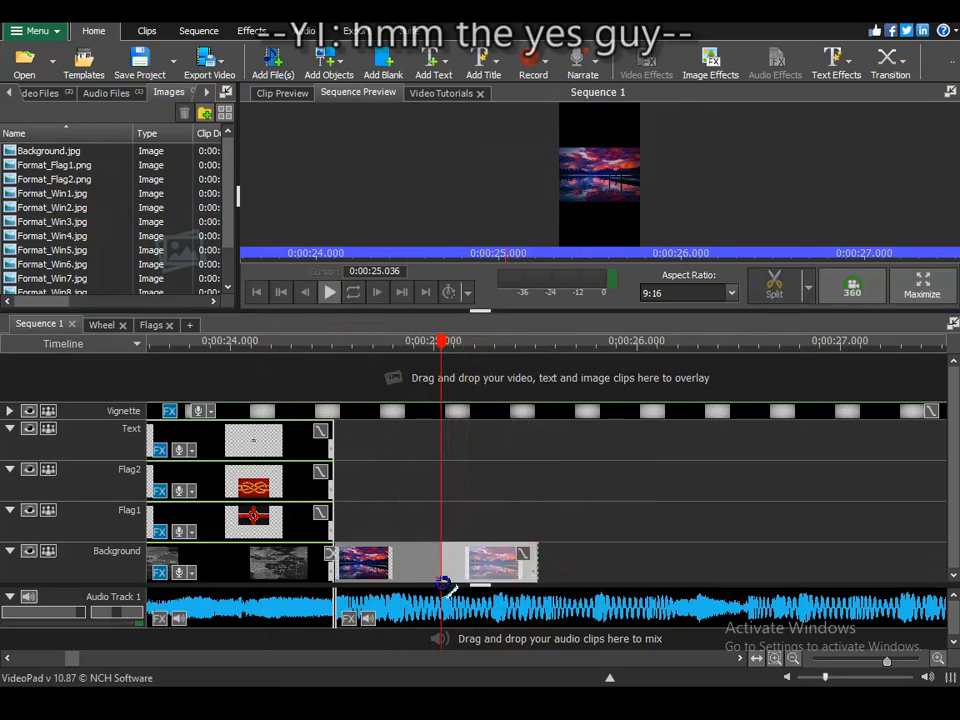
Add Format_Win2.jpg directly after Format_Win1.jpg on the Background track and play the music to trim it at about 0:00:25.5.
drag(92, 210, 448, 560)
click(287, 340)
click(329, 292)
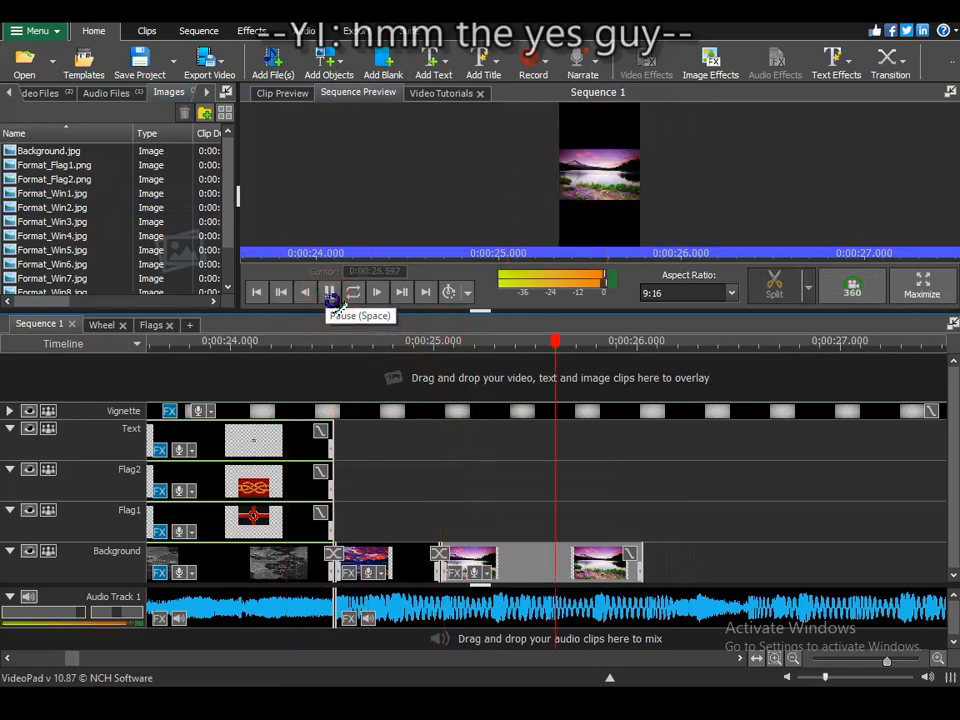
click(332, 298)
click(330, 293)
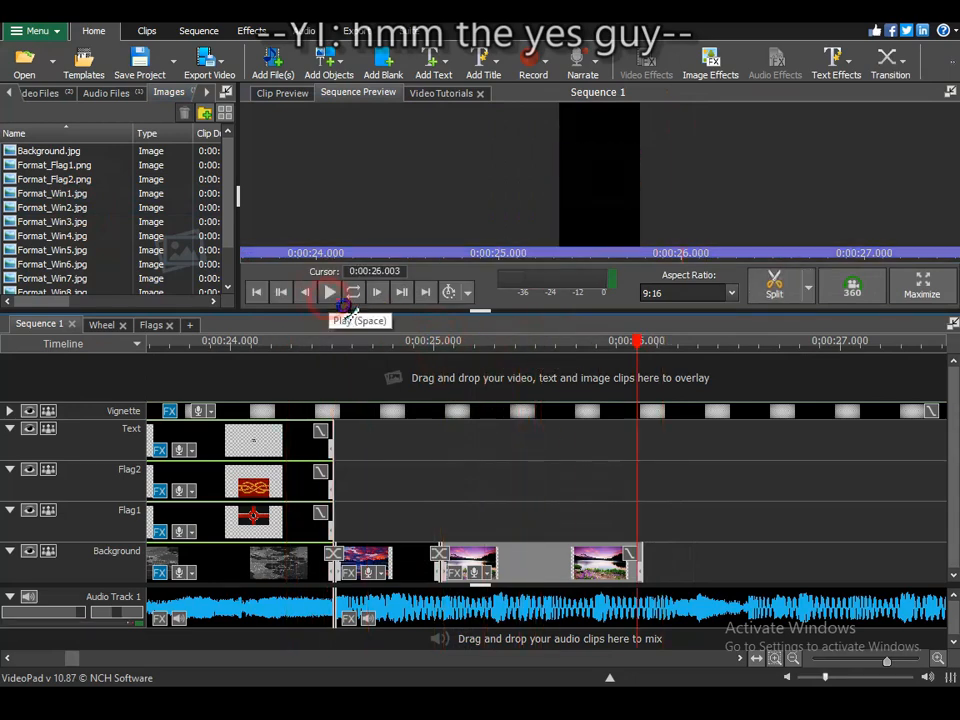
drag(294, 342, 514, 436)
Add Format_Win3.jpg and Format_Win4.jpg in sequence on the Background track, trimming their ends to about 0:00:26.0 and 0:00:26.5.
drag(90, 221, 558, 562)
drag(512, 343, 644, 350)
drag(745, 562, 645, 562)
click(331, 293)
drag(80, 237, 655, 562)
drag(686, 343, 746, 356)
drag(843, 562, 746, 562)
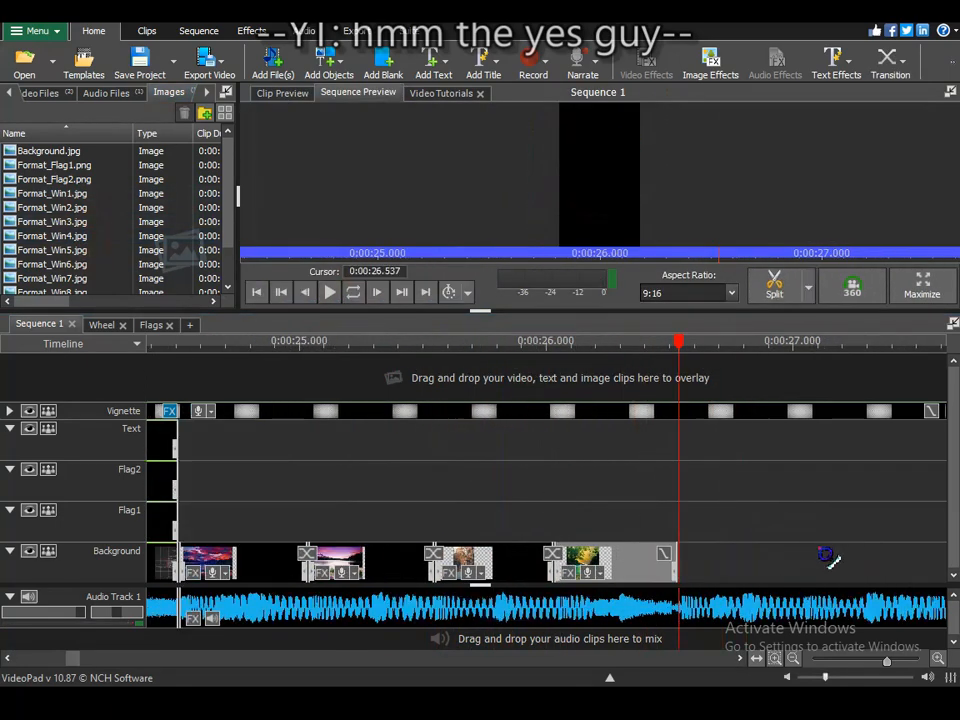
Append Format_Win5.jpg and Format_Win6.jpg to the winner images on the Background track, trimming each to about half a second.
drag(103, 265, 660, 565)
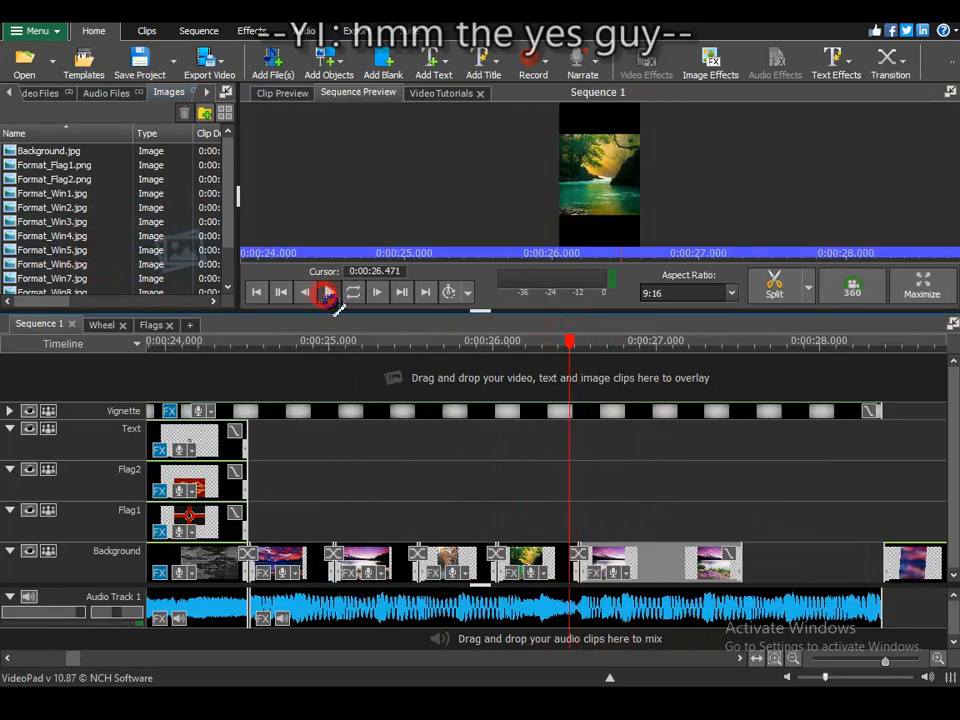
drag(741, 562, 661, 562)
drag(52, 265, 680, 572)
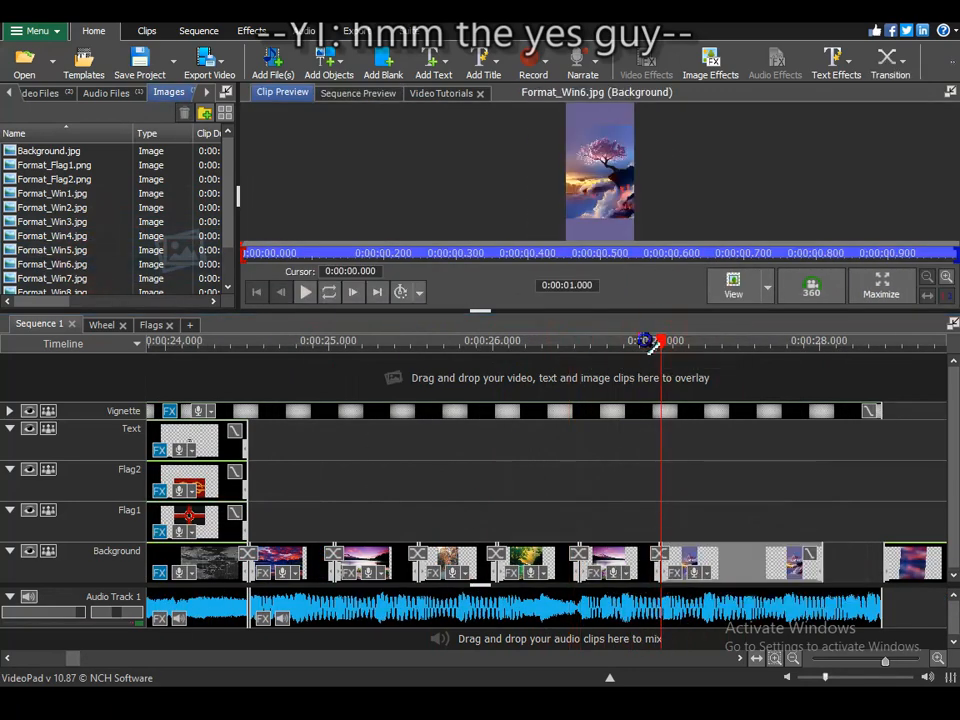
click(648, 345)
click(331, 294)
click(332, 297)
drag(822, 572, 743, 590)
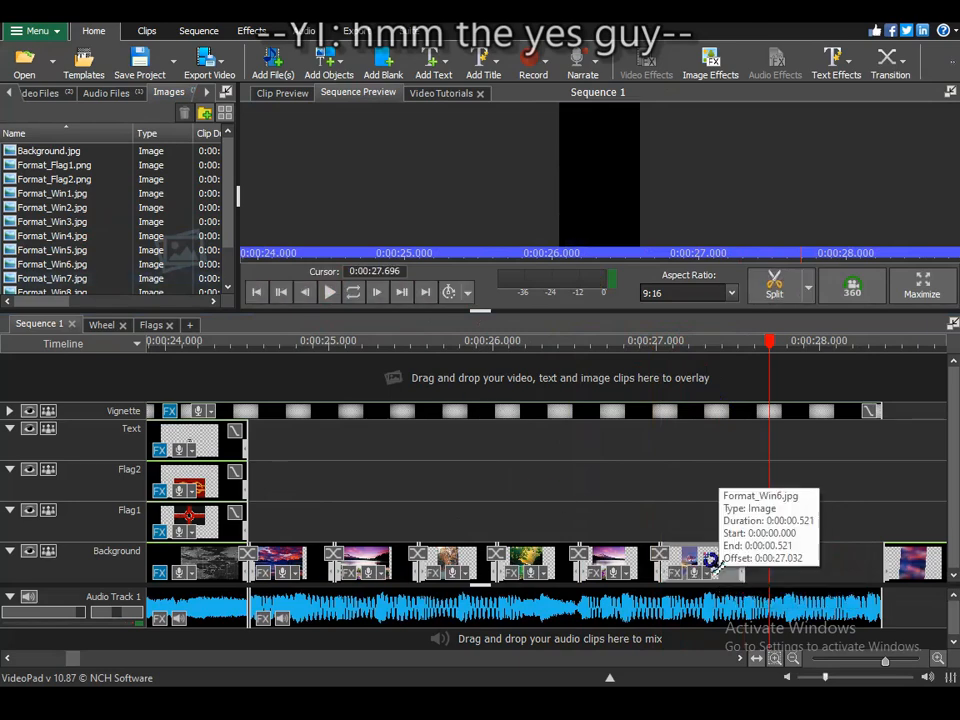
Place Format_Win7.jpg after Format_Win6.jpg on the Background track, moving the two clips with effects up to the Flag2 track.
drag(92, 281, 709, 483)
drag(786, 543, 838, 502)
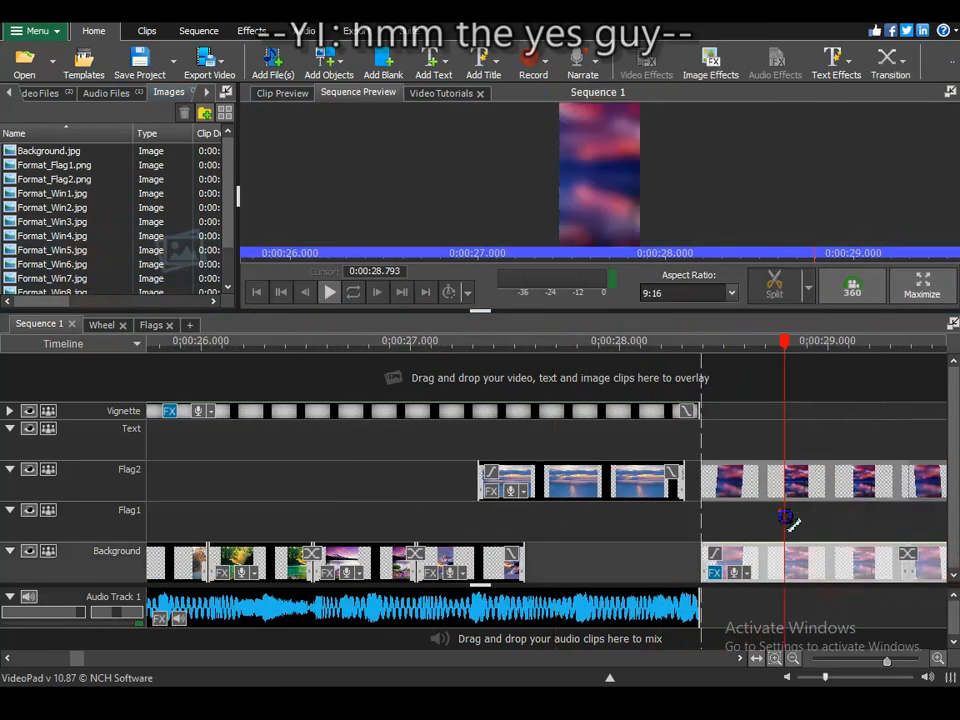
drag(560, 484, 608, 562)
Trim Format_Win7.jpg to end at about 0:00:28.0 and add Format_Win8.jpg behind it up to the end of the music.
click(532, 344)
click(332, 294)
click(332, 294)
drag(734, 570, 629, 571)
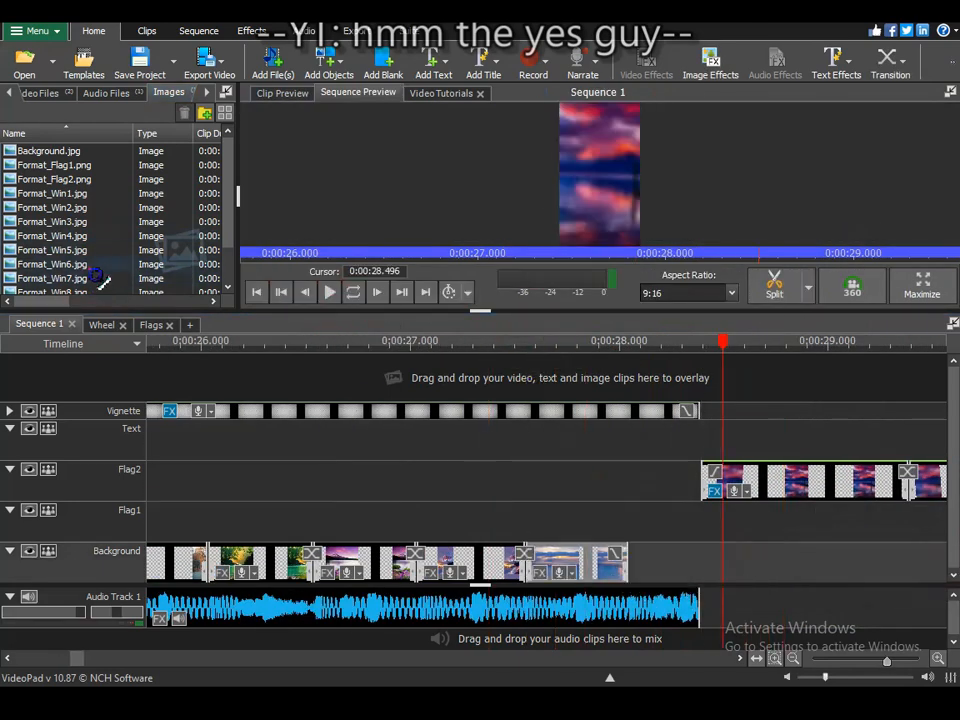
scroll(99, 277, down, 2)
drag(60, 251, 638, 558)
Copy the first clip with effects on Flag2 and paste only its effects onto Format_Win1, Win3, Win5 and Win7.
click(885, 474)
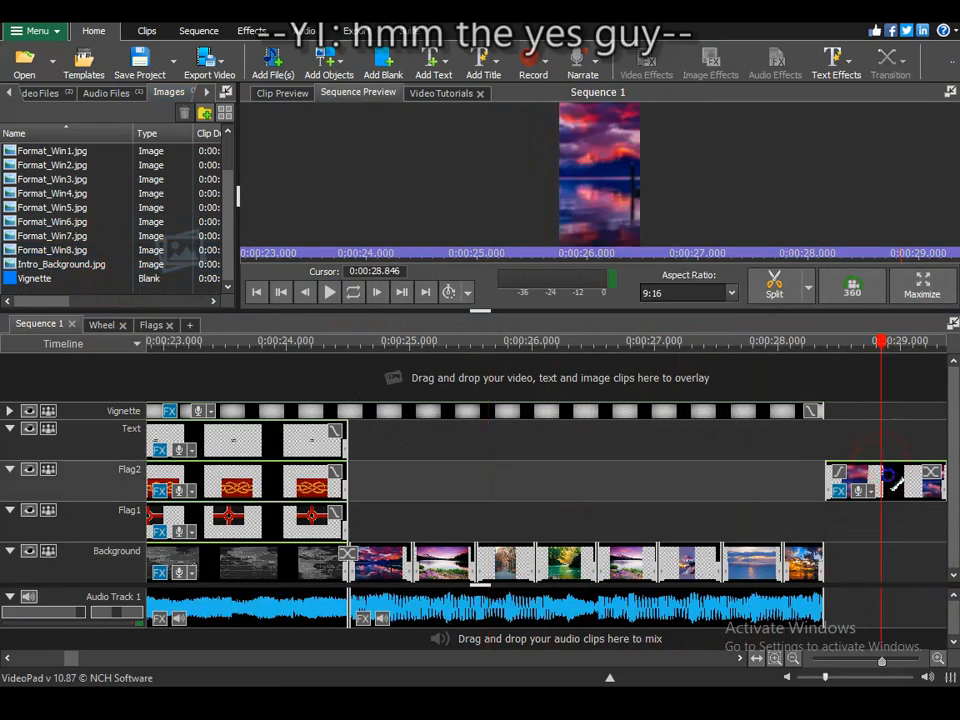
right_click(908, 485)
click(772, 178)
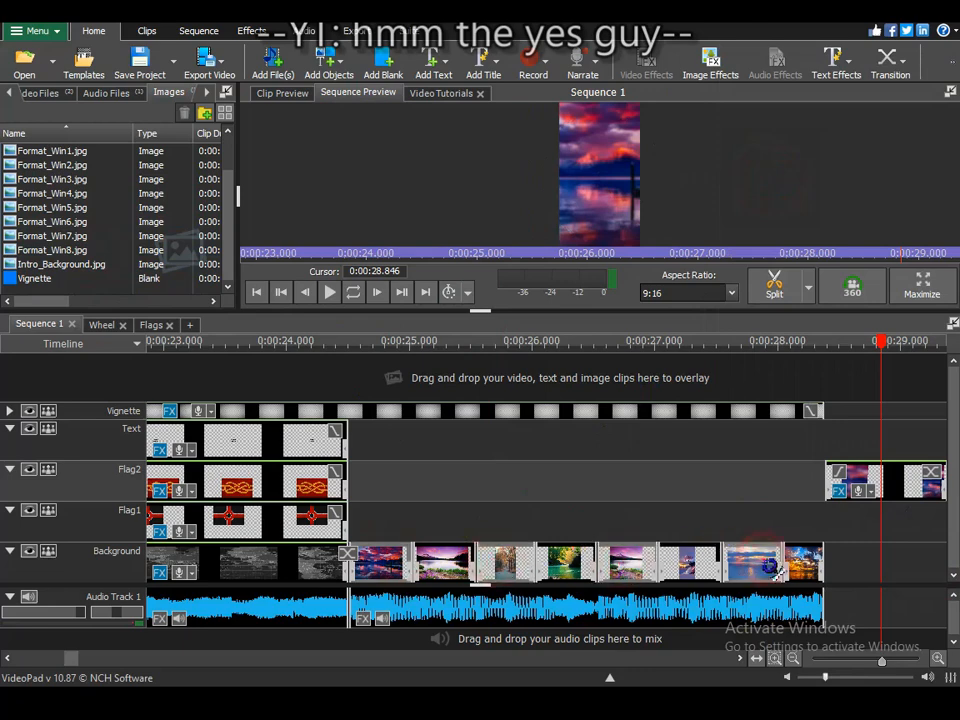
right_click(771, 566)
mouse_move(777, 334)
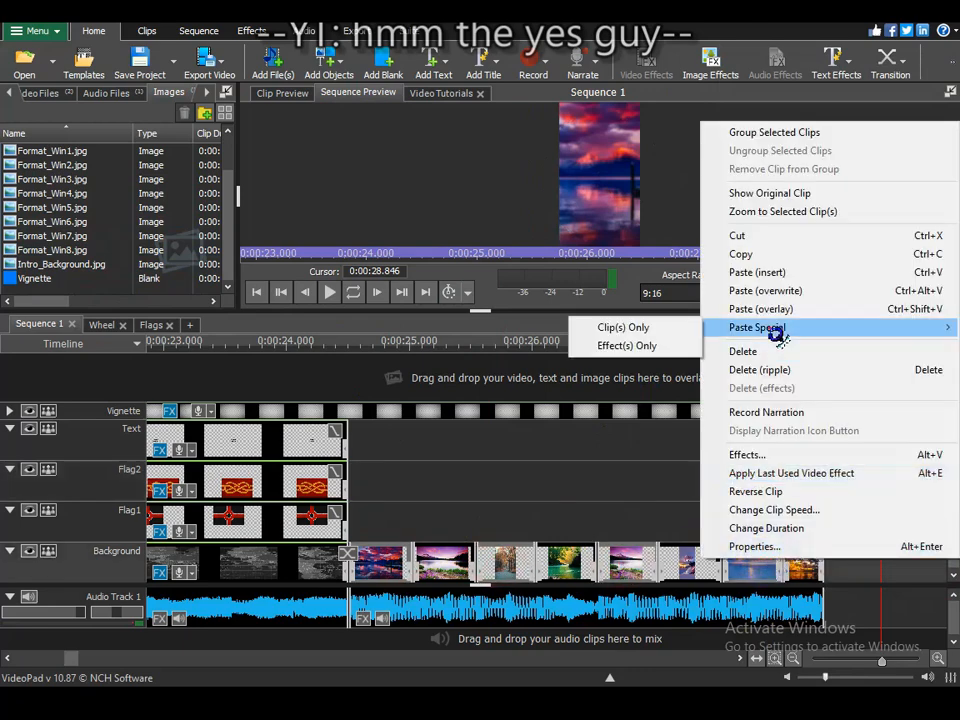
click(647, 348)
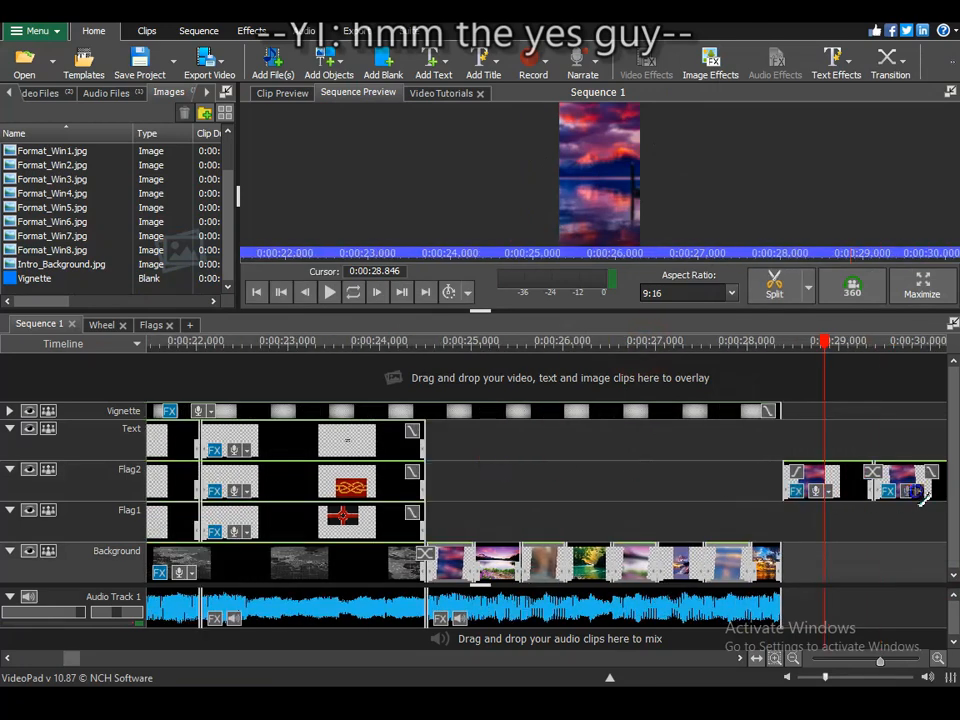
Copy the second clip with effects on Flag2 and paste only its effects onto Format_Win2, Win4, Win6 and Win8.
right_click(918, 487)
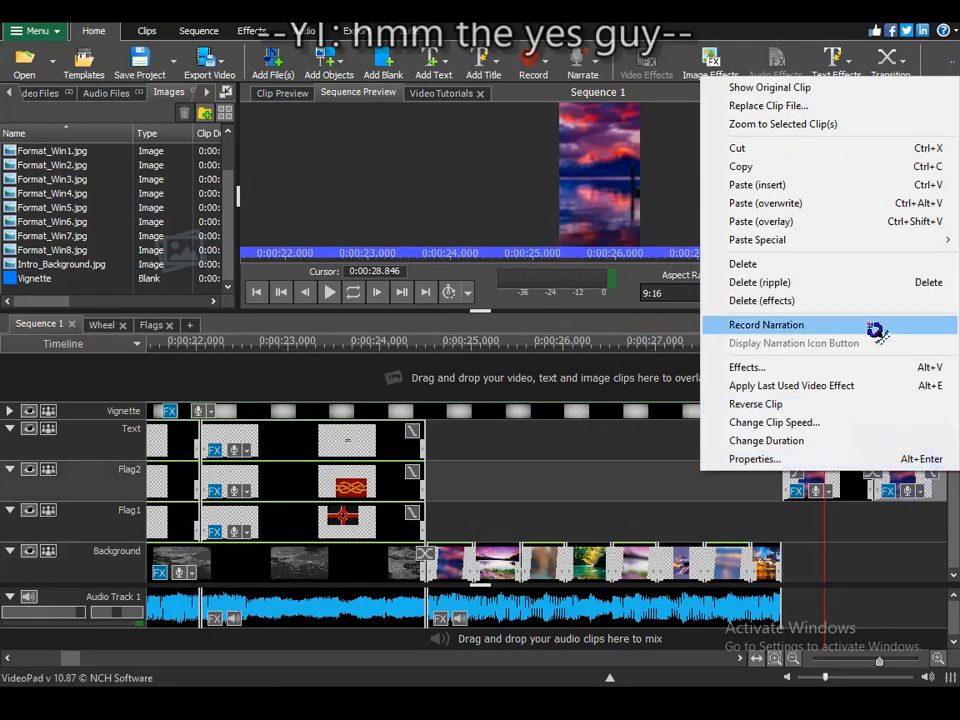
click(769, 175)
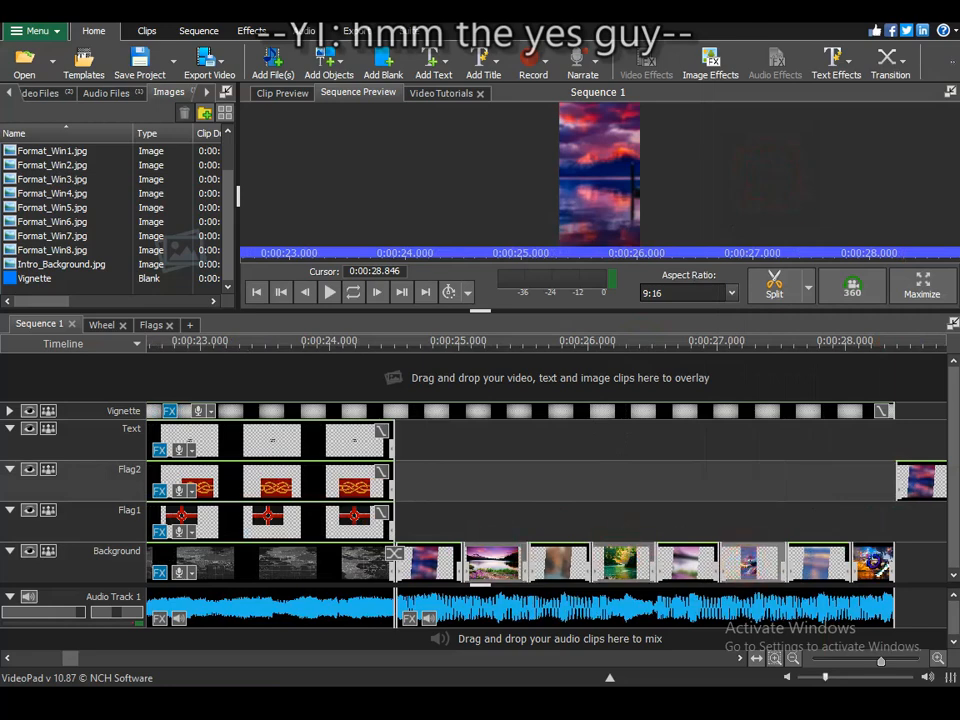
right_click(875, 558)
mouse_move(815, 333)
click(650, 344)
Delete the two leftover effect source clips from the Flag2 track.
drag(521, 366, 315, 373)
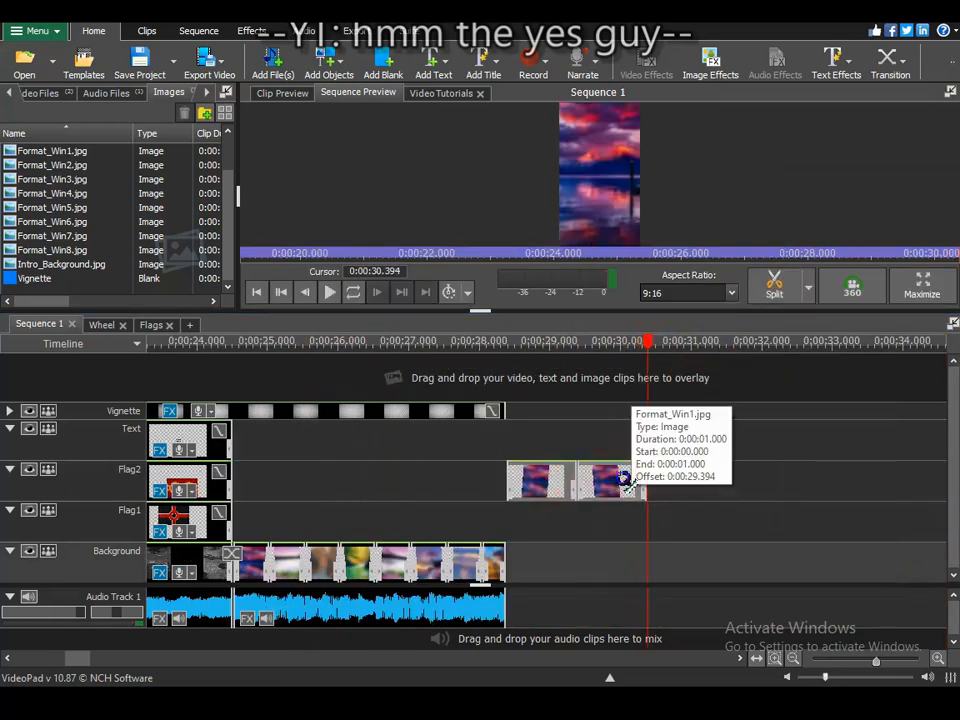
key(Delete)
scroll(602, 479, down, 2)
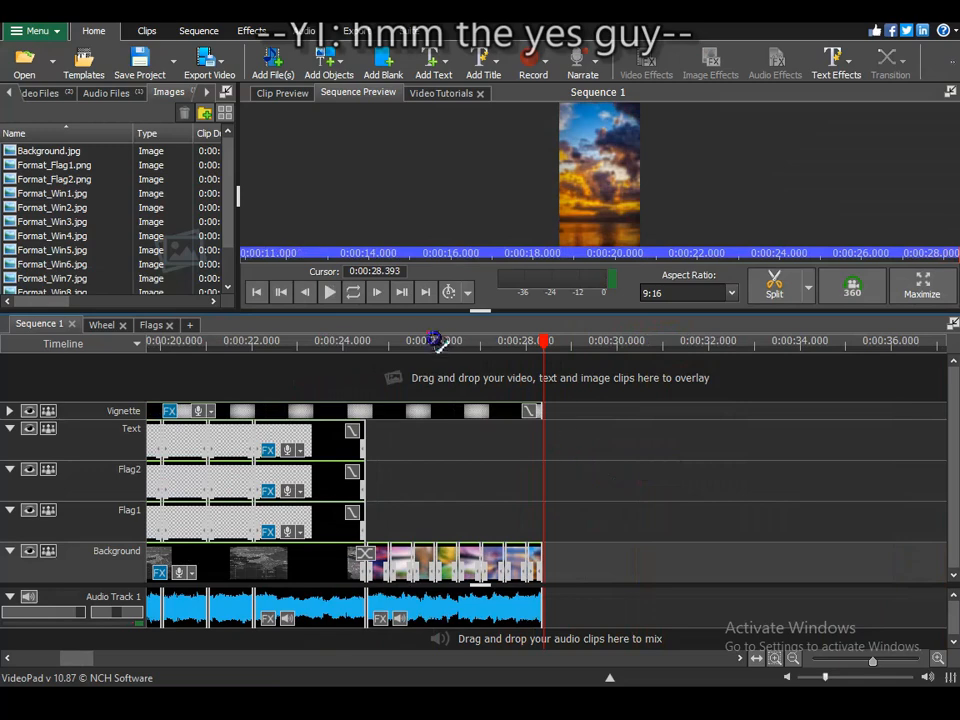
Add a fade-out of about one second, measured from the clip's end, to the last music clip on Audio Track 1.
click(237, 342)
scroll(435, 588, up, 2)
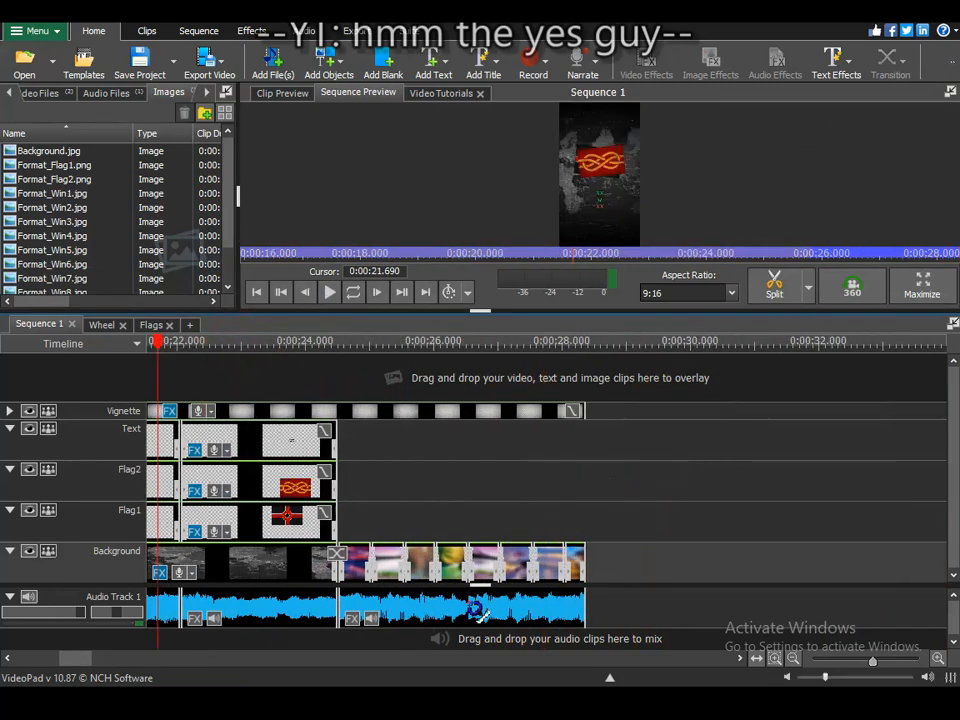
right_click(469, 605)
click(549, 407)
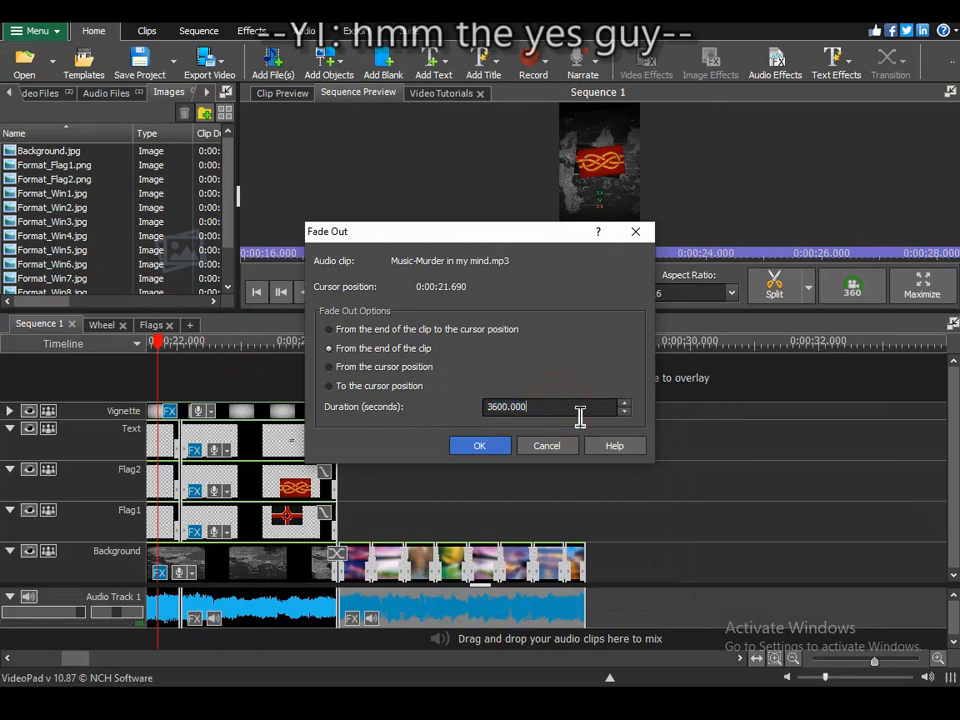
click(481, 447)
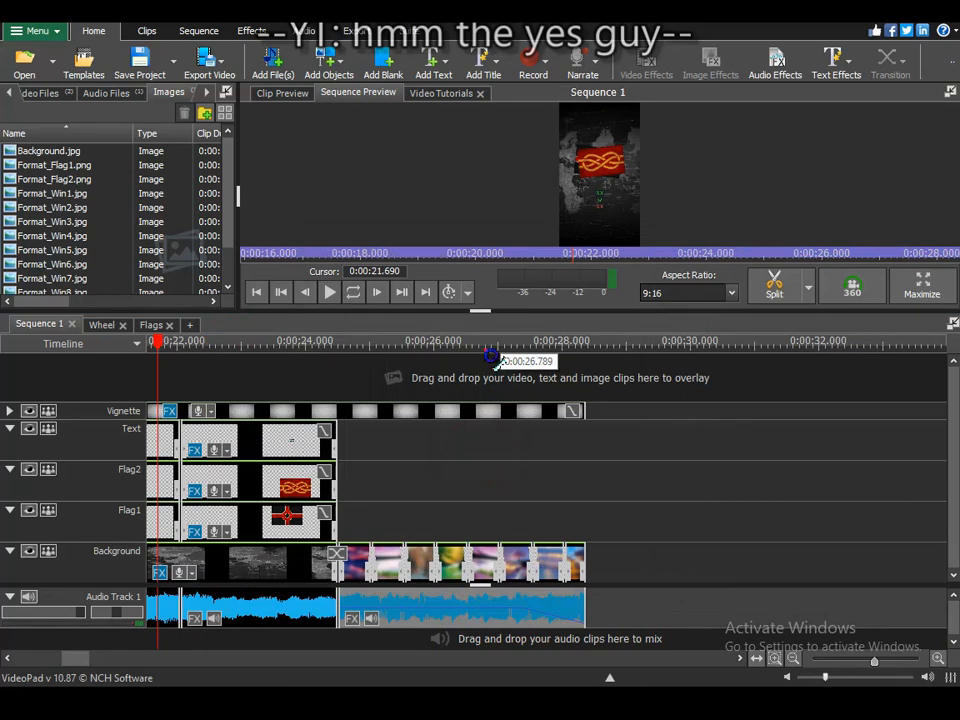
Play the winner-image ending to check the image effects and the music fade-out.
click(319, 345)
click(330, 292)
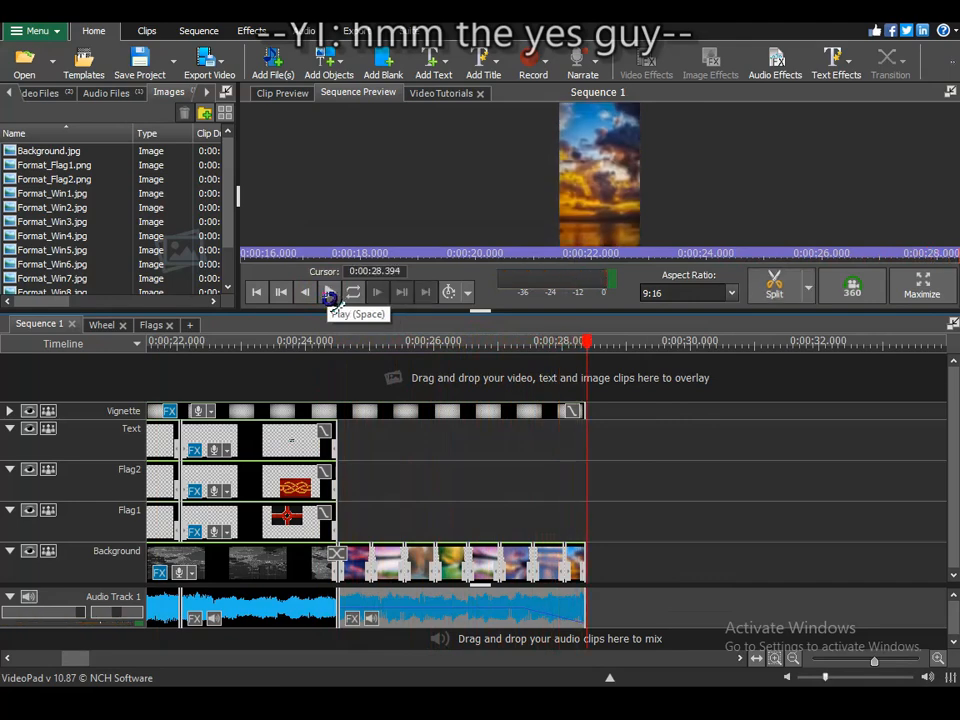
scroll(587, 482, up, 1)
click(440, 342)
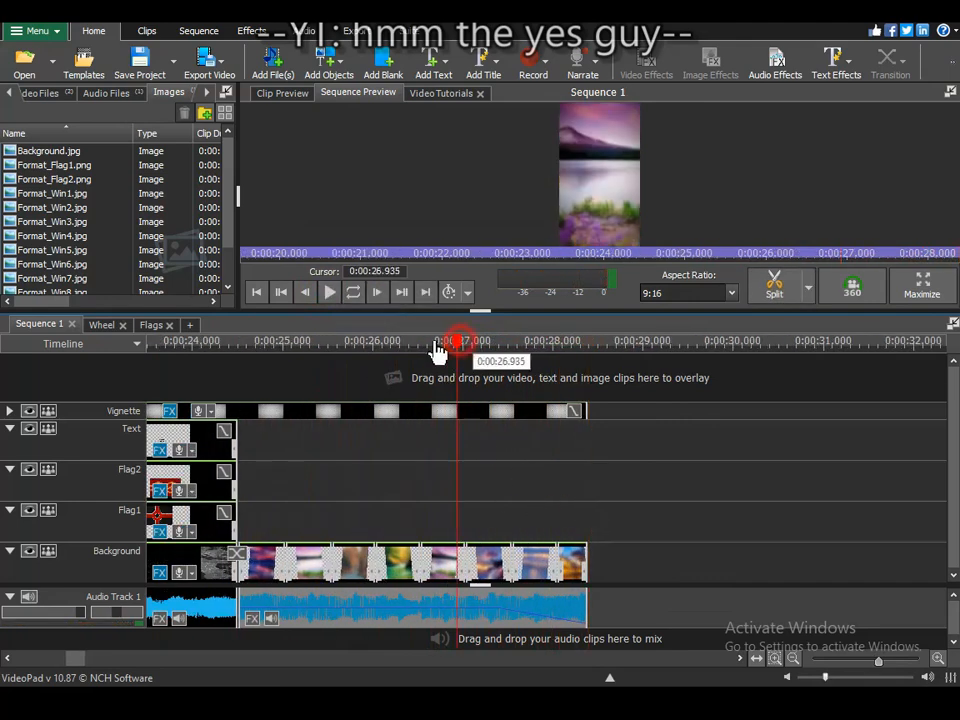
Remove the Format_Win8 clip from the Background track and stretch Format_Win7 to the end of the sequence.
click(329, 292)
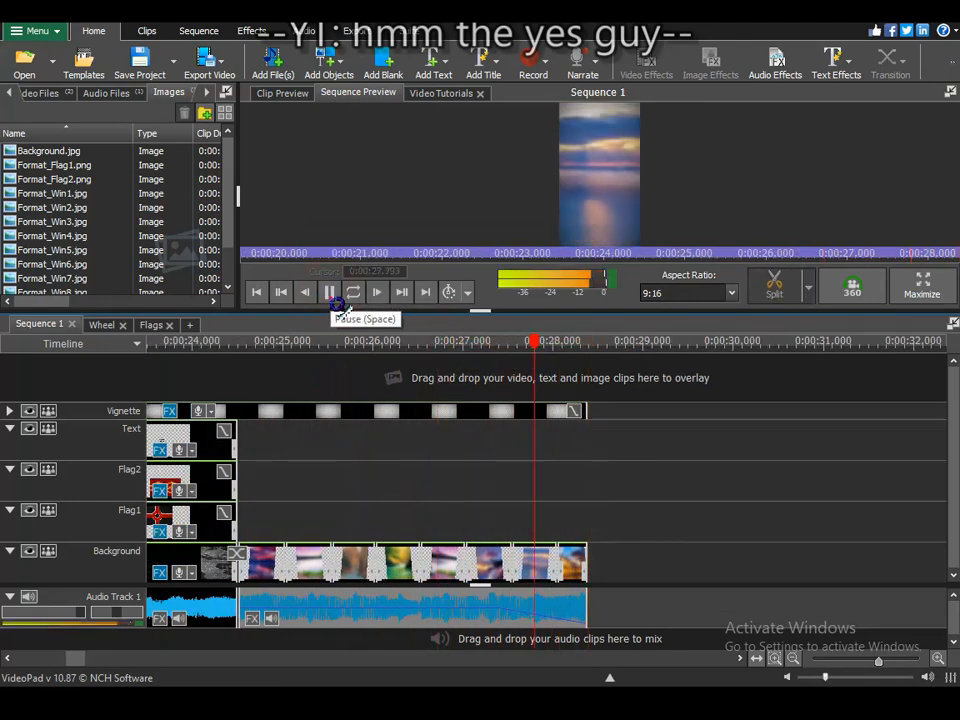
click(572, 564)
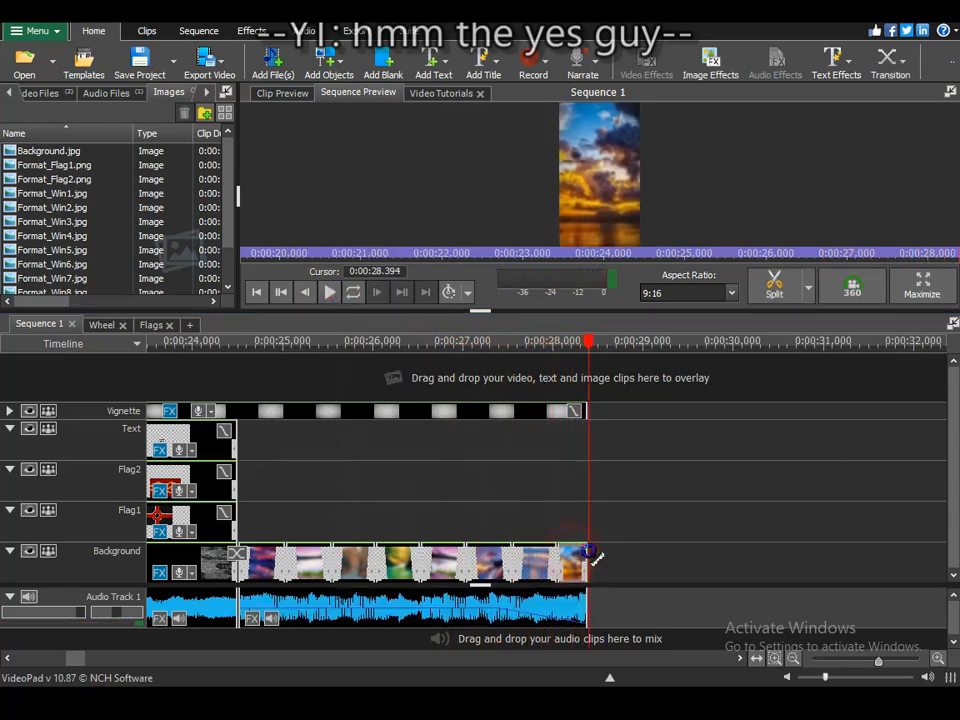
mouse_move(585, 547)
mouse_down()
mouse_move(589, 561)
mouse_move(546, 570)
mouse_move(590, 568)
mouse_up()
Play the last winner images to check the timing of the seven-image ending.
click(357, 343)
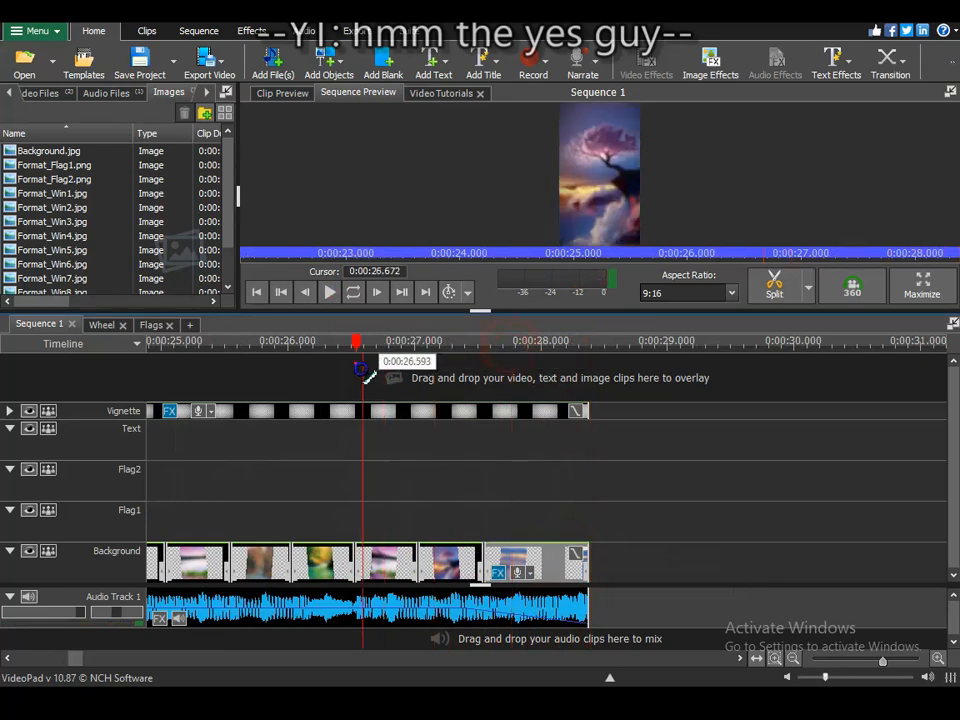
click(330, 292)
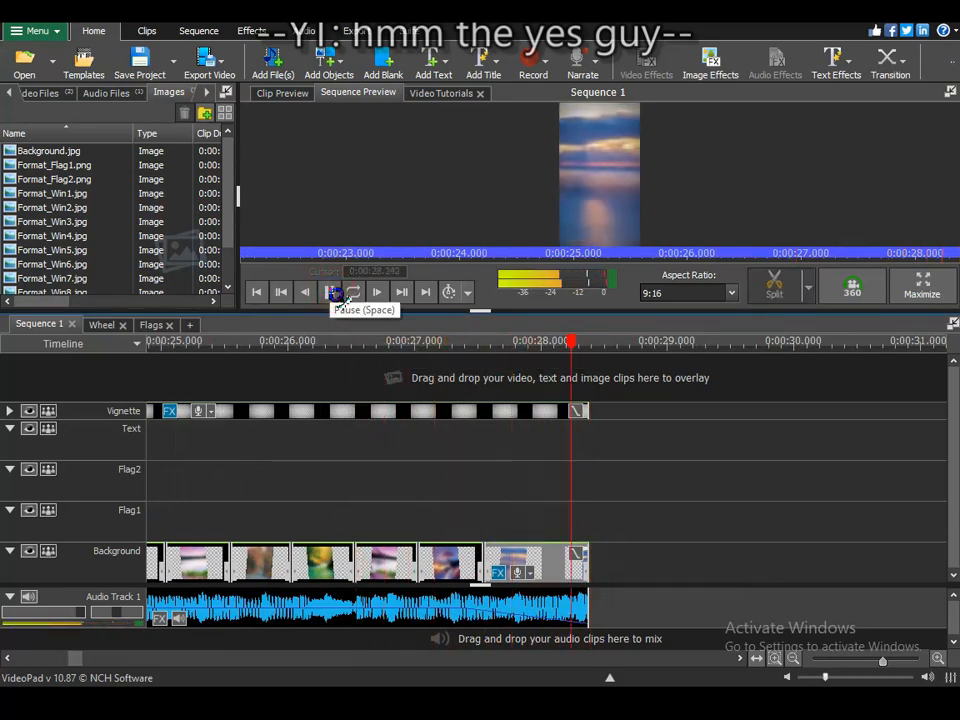
scroll(468, 432, down, 2)
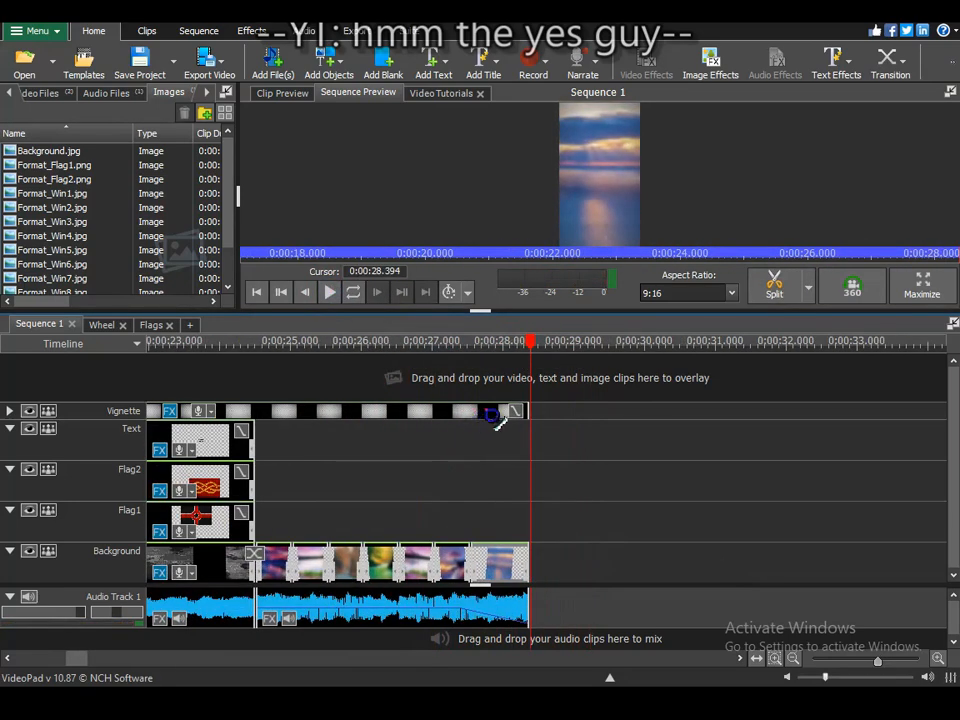
Keyframe the Vignette clip's Transparency opacity with a curve rising from 0 to 100% over roughly the last second.
scroll(372, 418, down, 2)
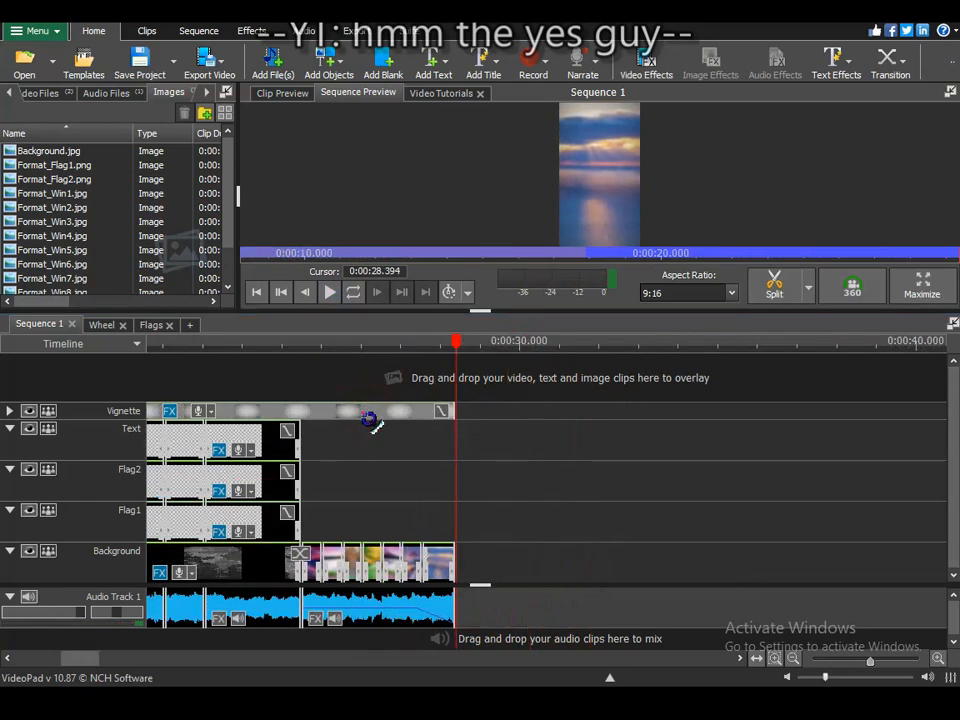
click(167, 411)
drag(520, 62, 497, 58)
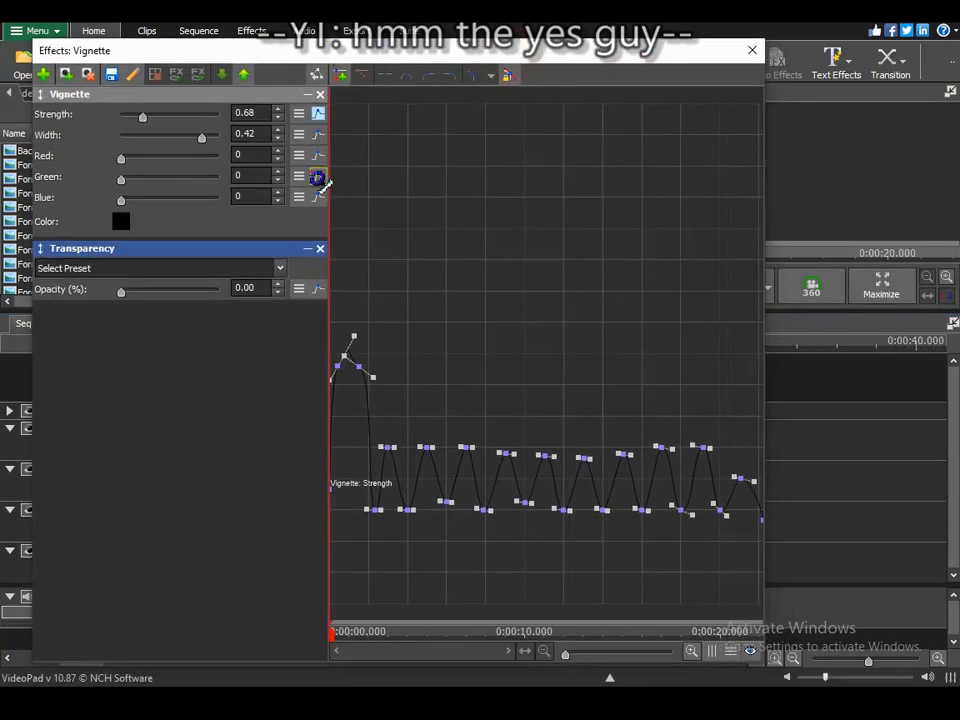
click(319, 114)
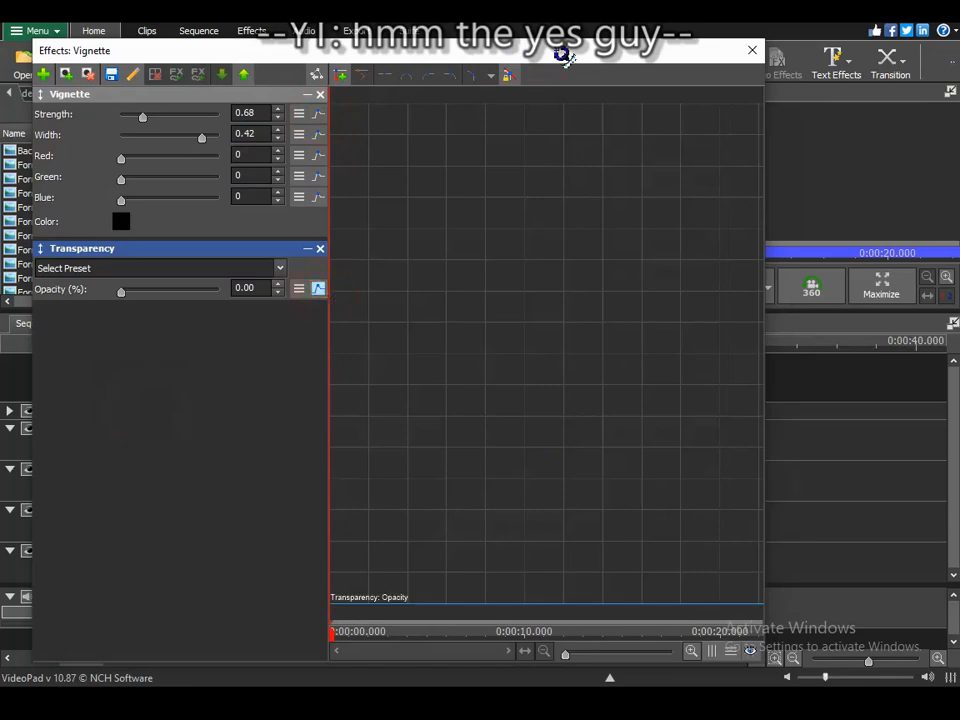
drag(549, 39, 549, 187)
drag(534, 200, 495, 66)
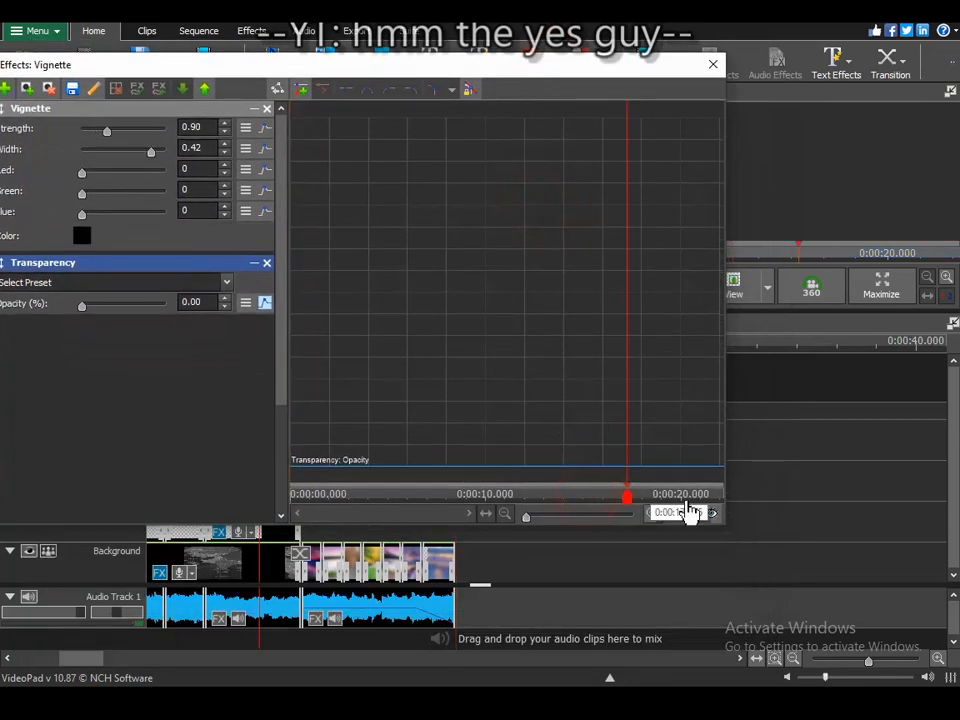
click(706, 506)
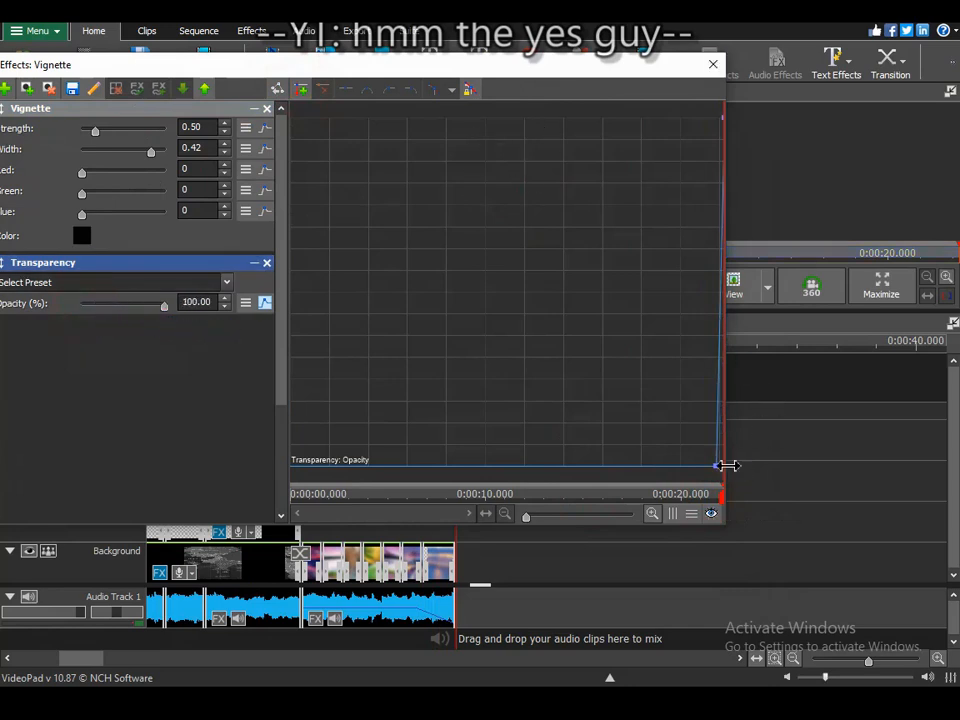
mouse_move(716, 467)
mouse_down()
mouse_move(707, 467)
mouse_move(715, 502)
mouse_up()
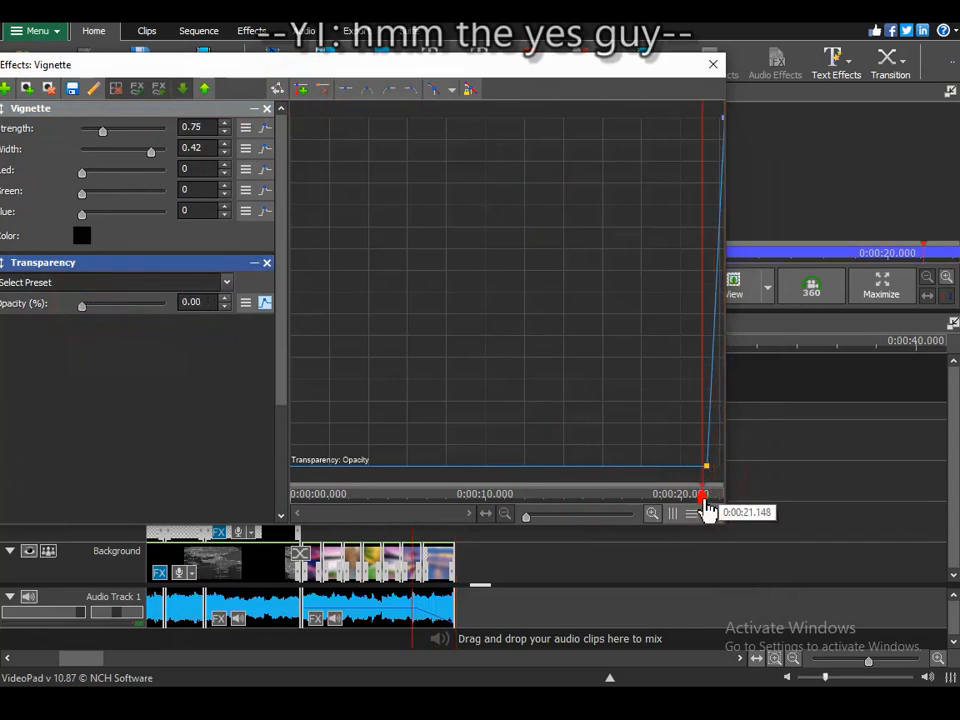
drag(714, 476, 698, 474)
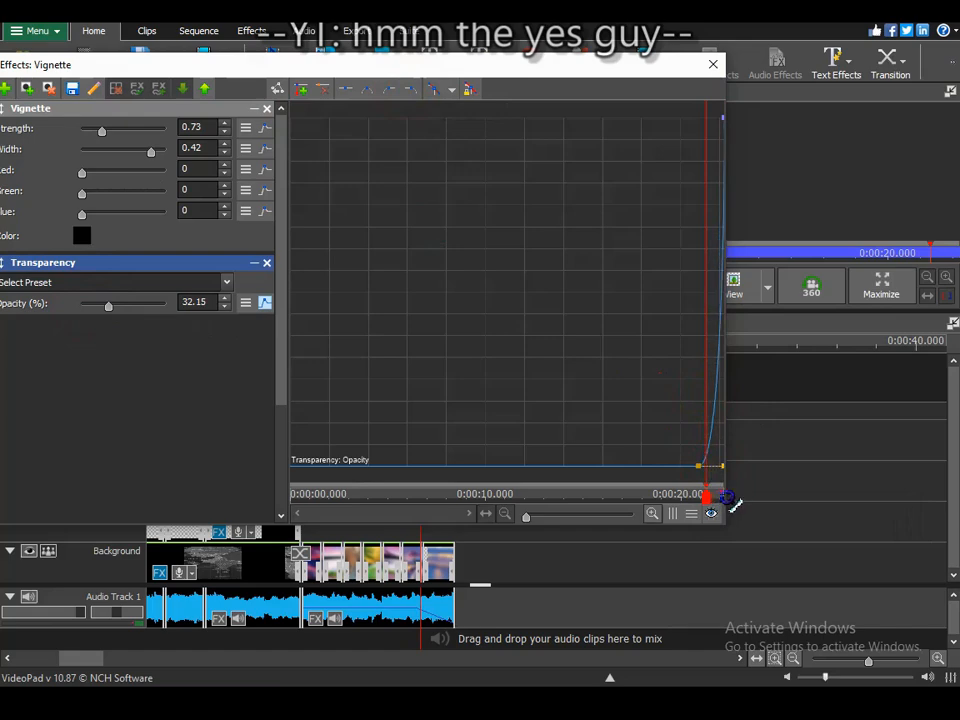
click(711, 68)
Play the winner-image ending to check the vignette's closing fade.
drag(470, 347, 311, 345)
click(332, 293)
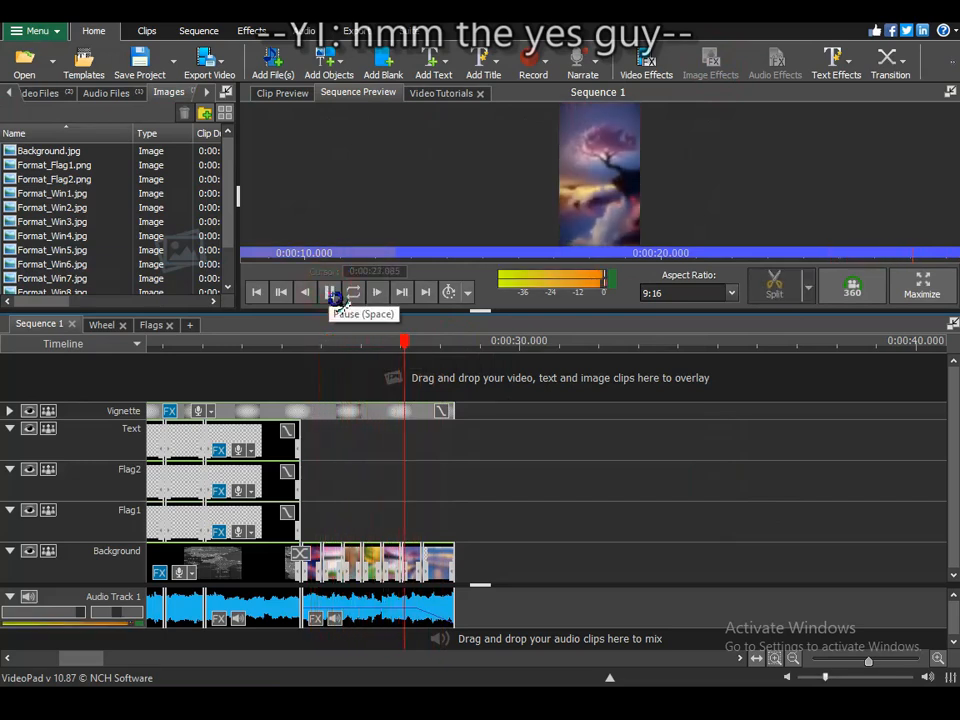
scroll(430, 437, down, 1)
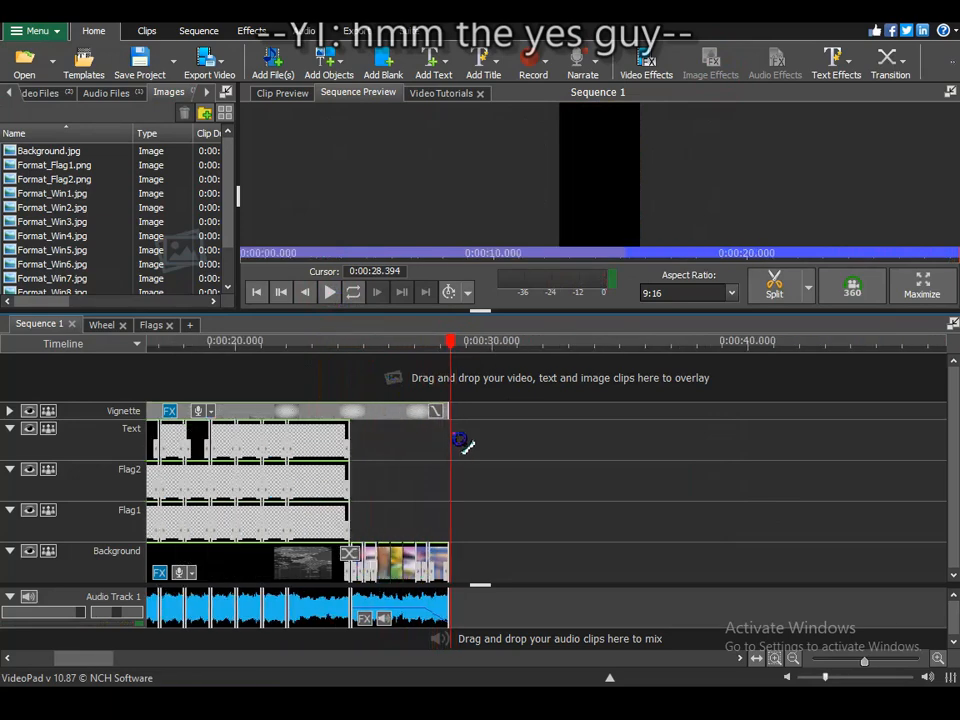
Switch to File Explorer, delete the Format_Win8 image from the YTShort folder, and return to VideoPad.
key(alt+Tab)
click(640, 247)
key(Delete)
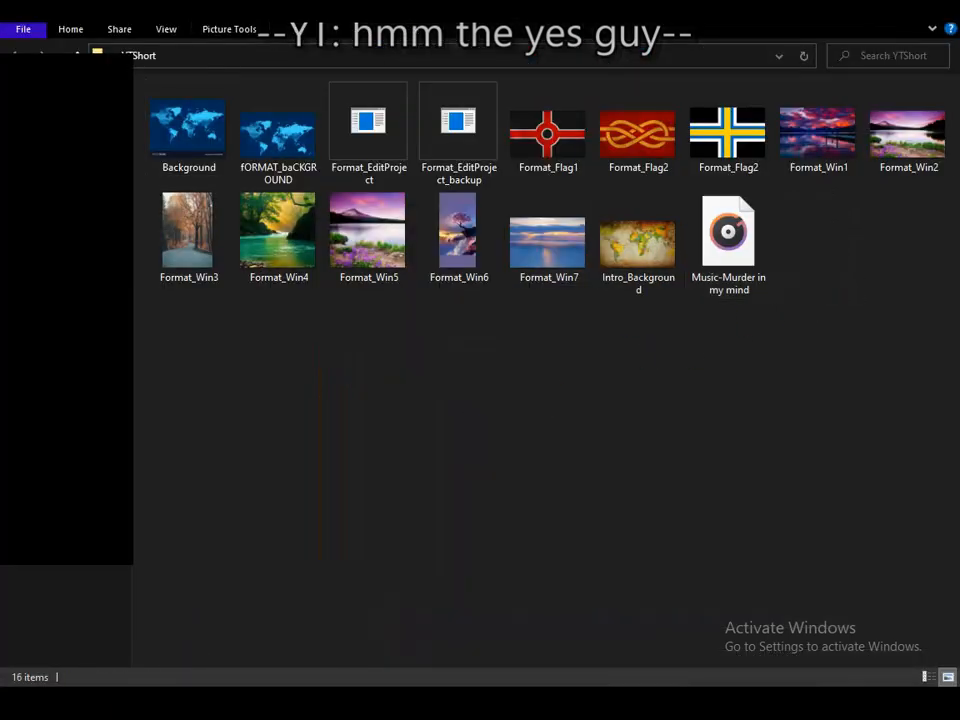
click(857, 9)
Delete Format_Win8.jpg from the project's imported images.
drag(427, 350, 287, 345)
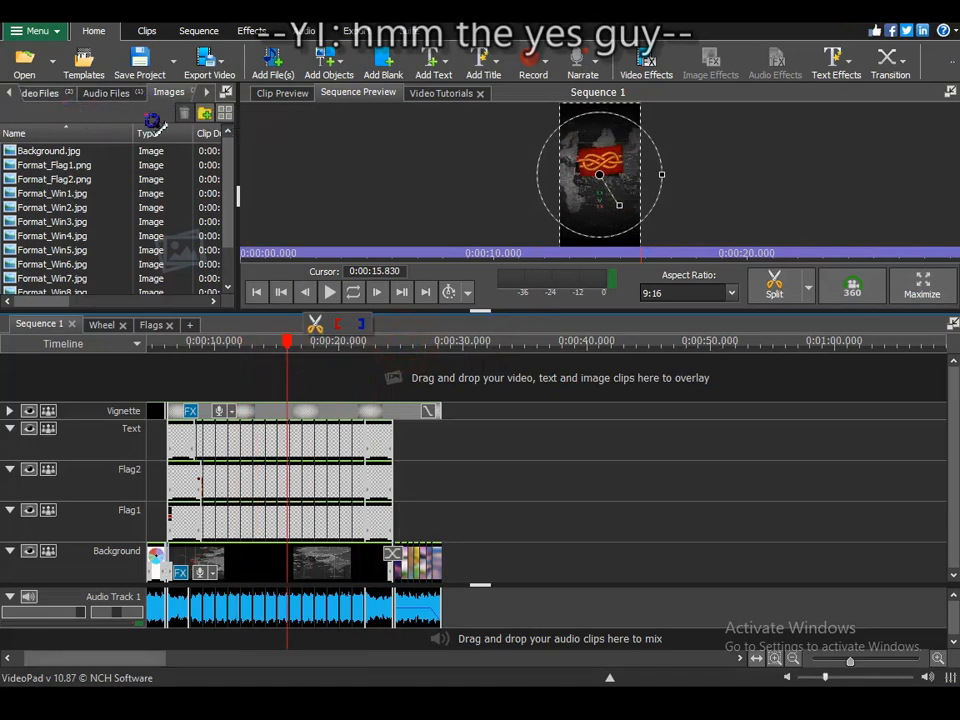
scroll(200, 188, down, 1)
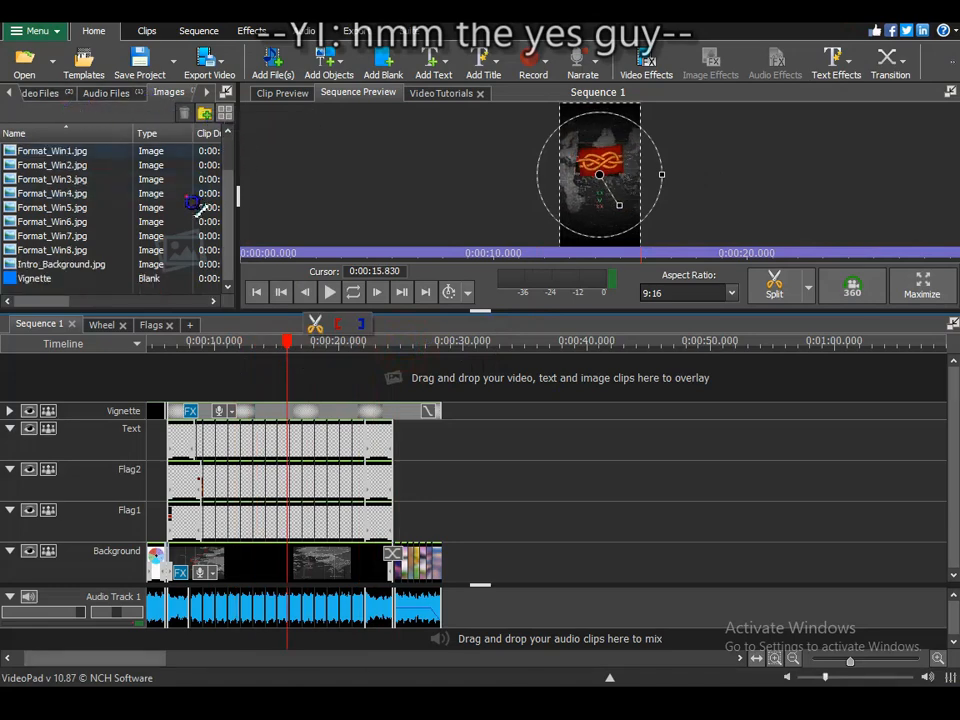
right_click(121, 255)
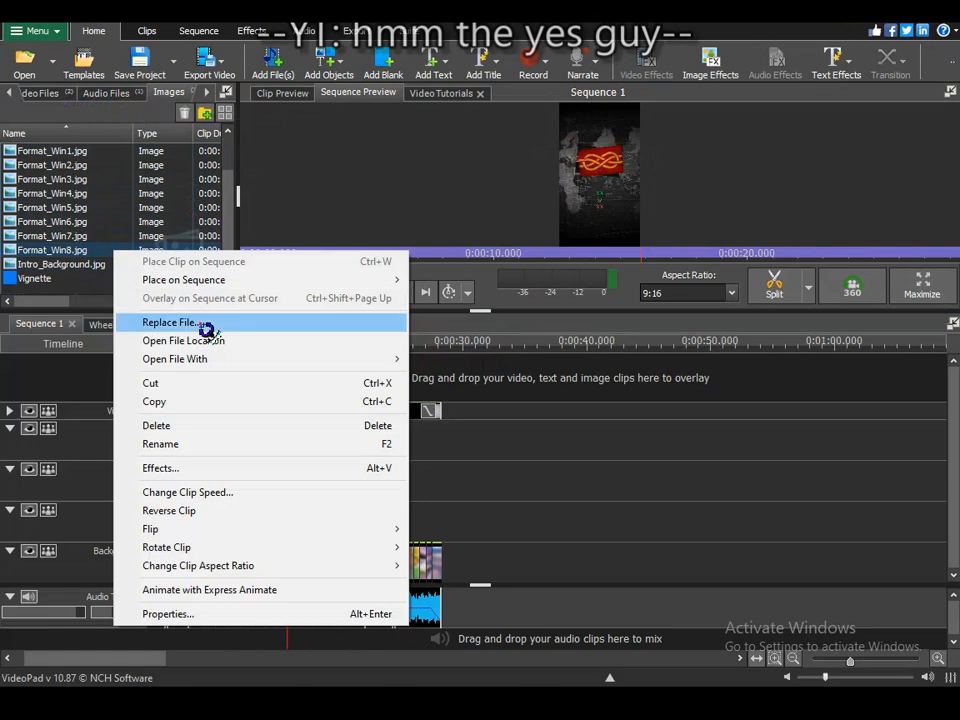
click(200, 431)
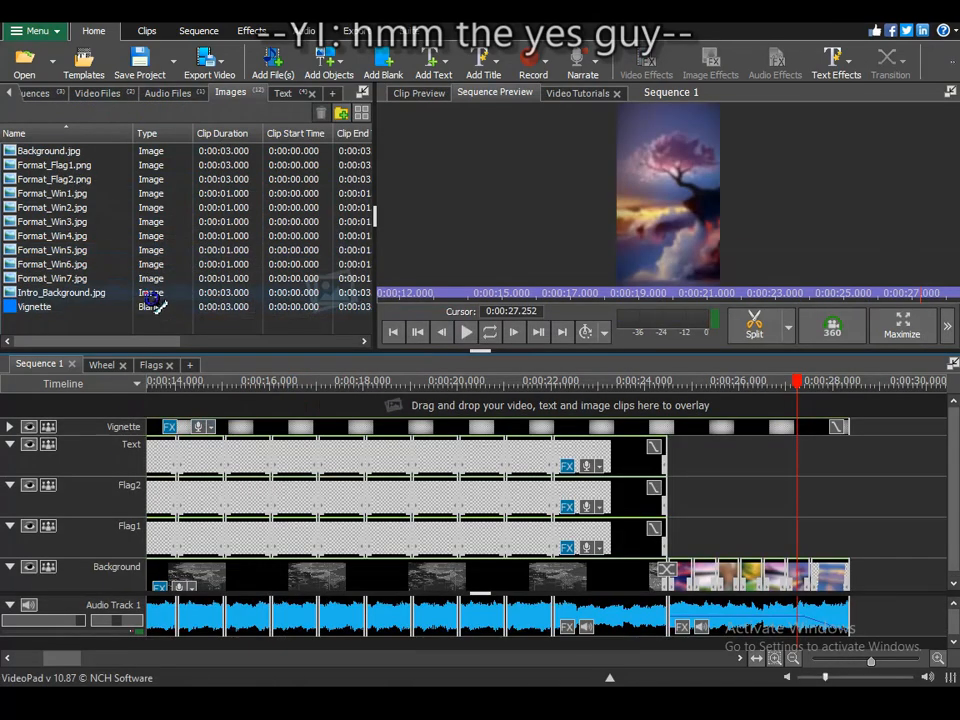
Place the Winner text from the ComparisonStats folder on the Text track, directly after its last clip.
click(288, 94)
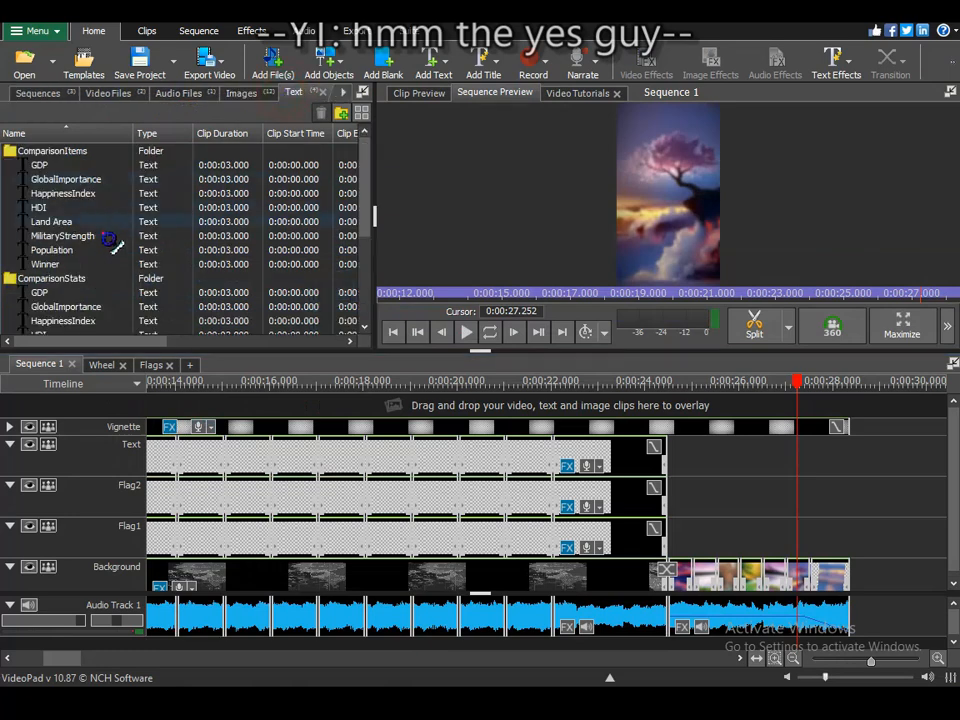
scroll(117, 210, down, 3)
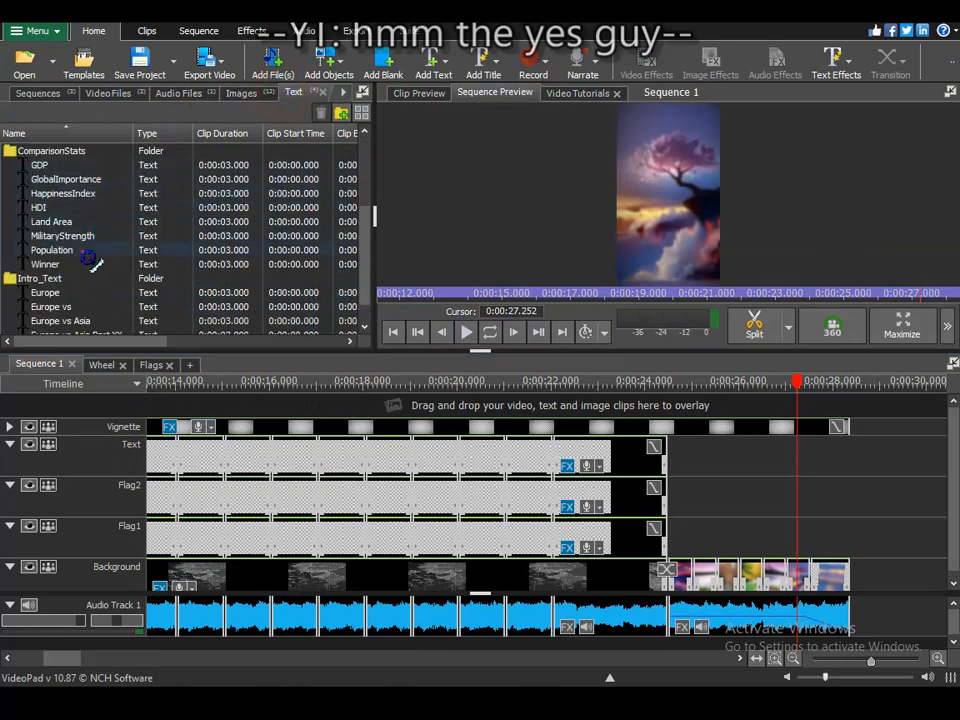
drag(70, 265, 676, 476)
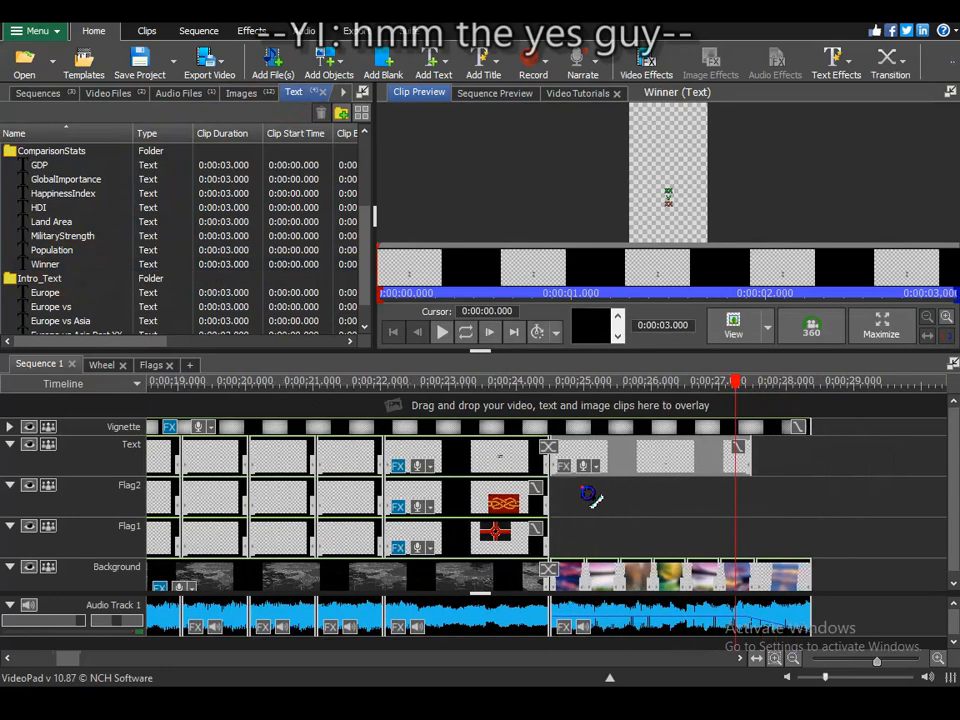
Change the added clip's text to a green WINNER and stretch the clip to the end of the sequence.
double_click(645, 460)
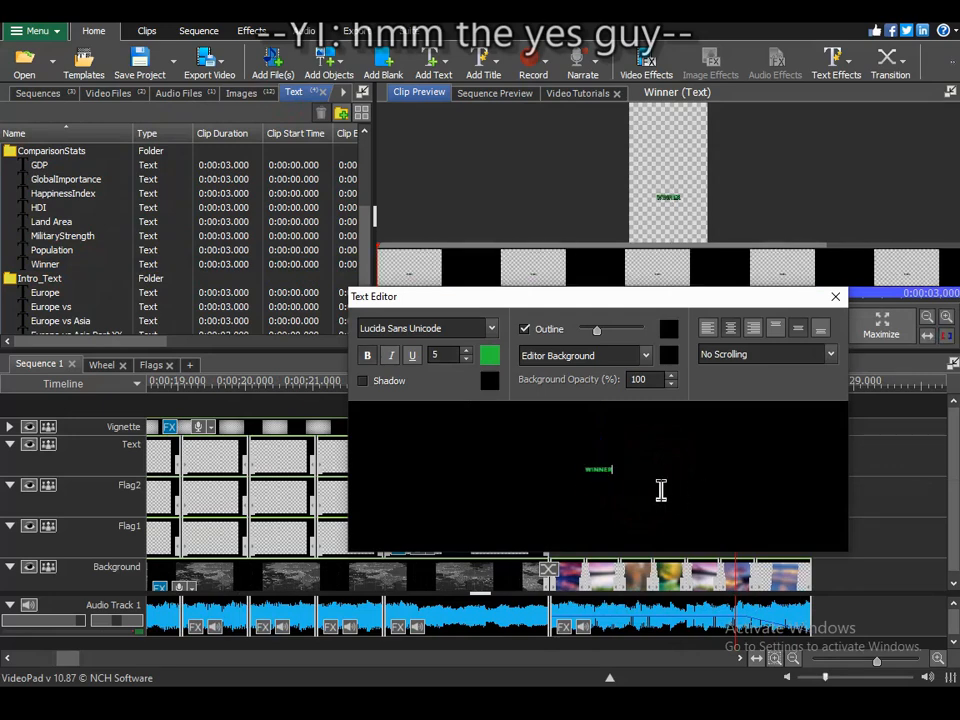
click(820, 329)
click(838, 297)
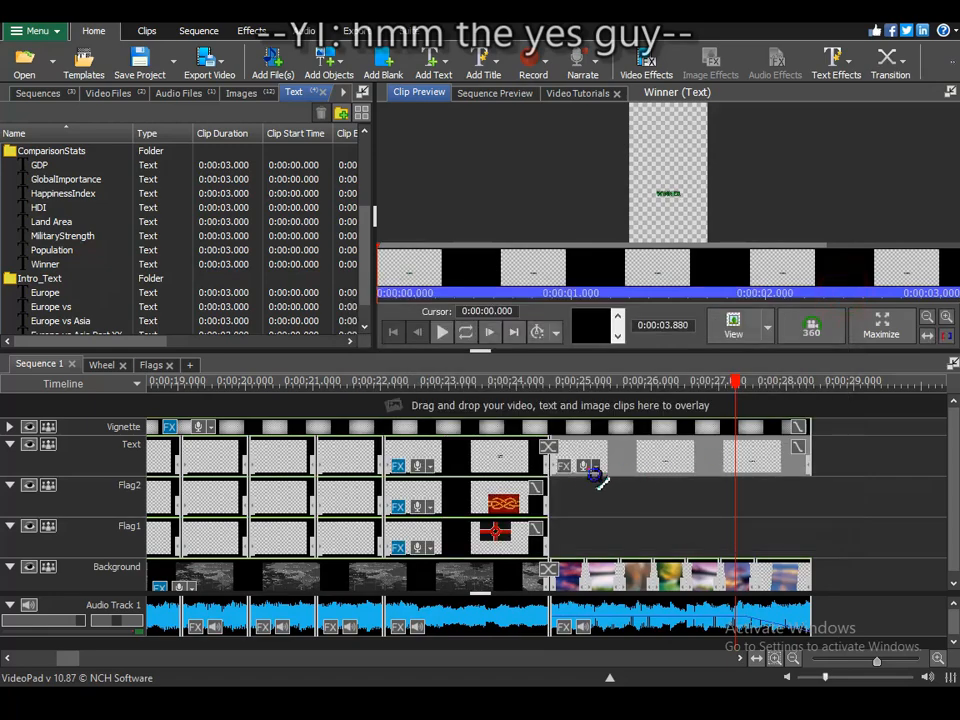
Add a Glow effect to the WINNER text clip and check it in the sequence preview.
click(605, 474)
scroll(185, 265, down, 5)
scroll(176, 264, down, 5)
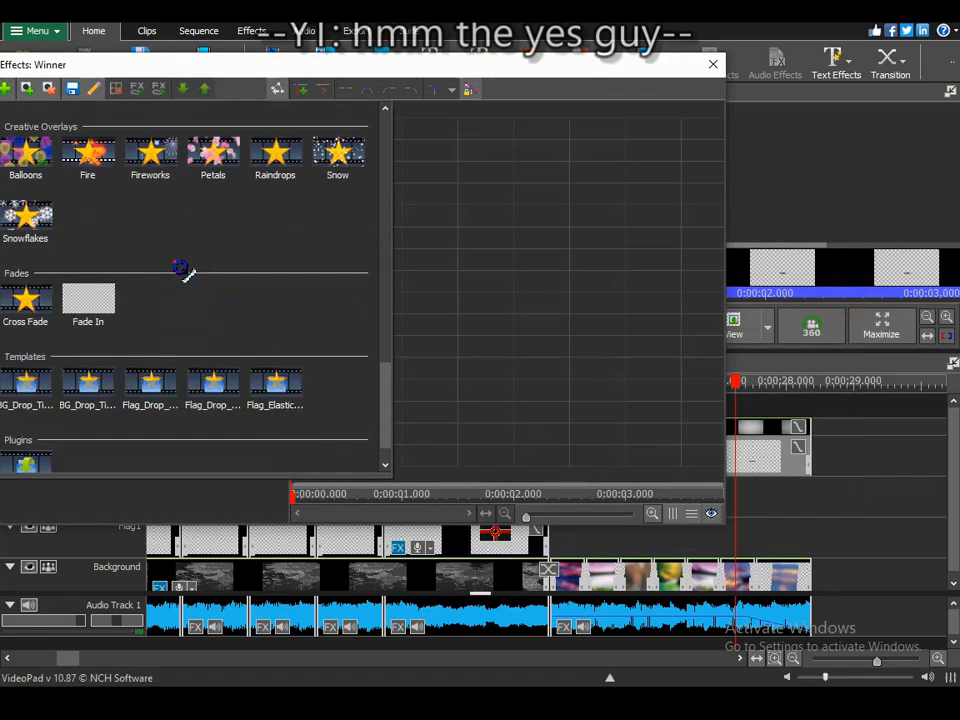
scroll(180, 267, up, 3)
click(160, 269)
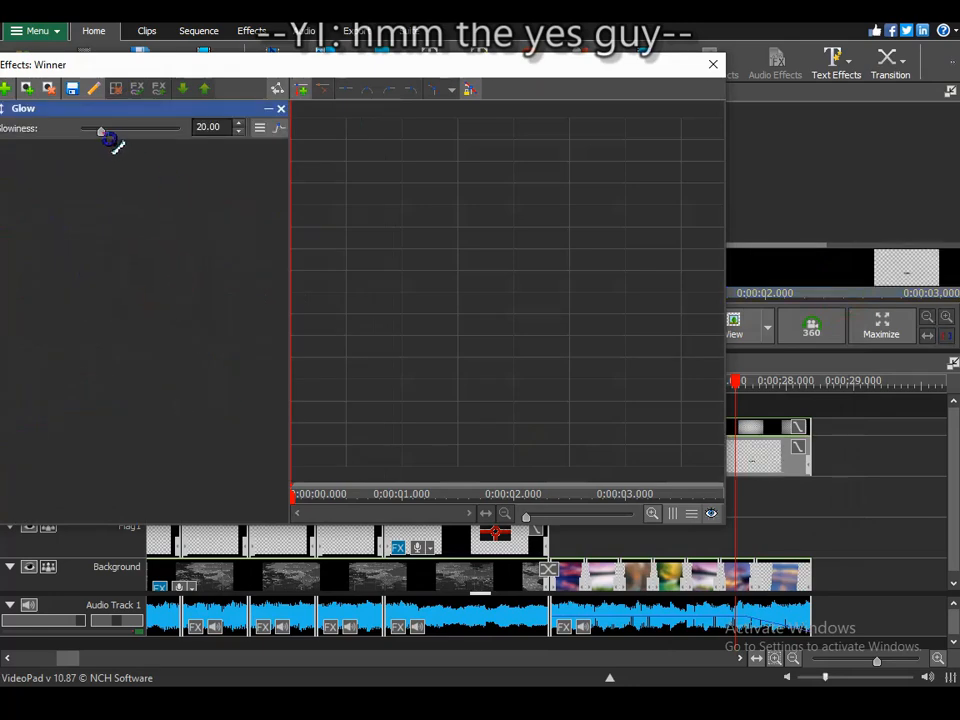
click(713, 64)
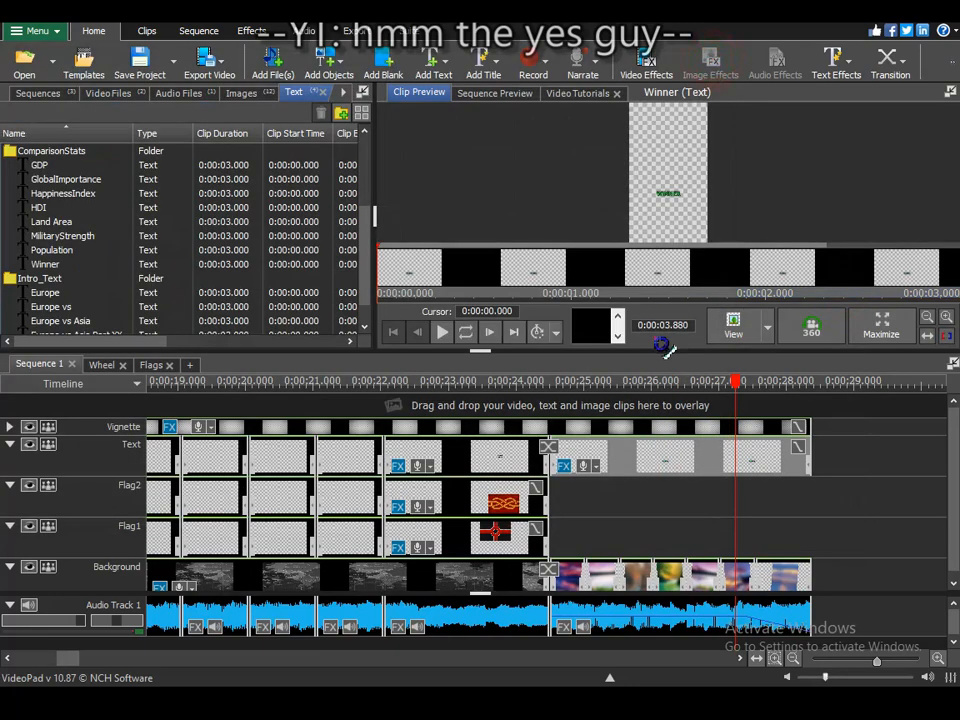
mouse_move(742, 383)
mouse_down()
mouse_move(574, 383)
mouse_move(749, 383)
mouse_up()
click(620, 490)
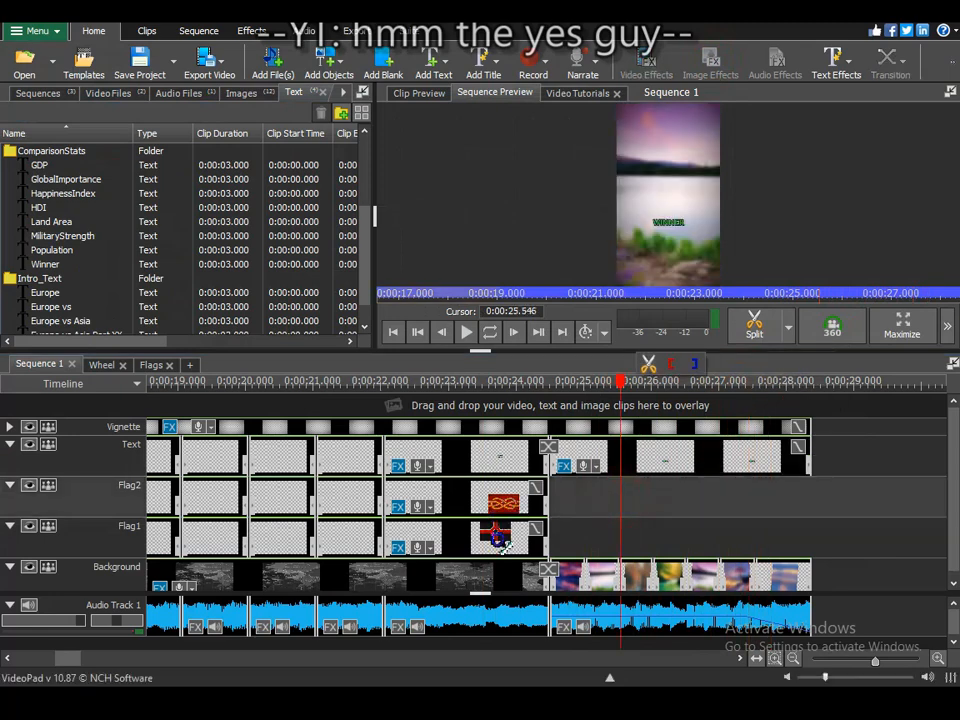
Add a copy of the Format_Flag1 clip after the last Flag1 clip and stretch it to the end of the sequence.
click(569, 541)
drag(587, 555, 806, 558)
drag(636, 383, 775, 390)
Move the ending flag's second rotation and scale keyframes earlier, to about 0.3 seconds, and play the result.
click(562, 552)
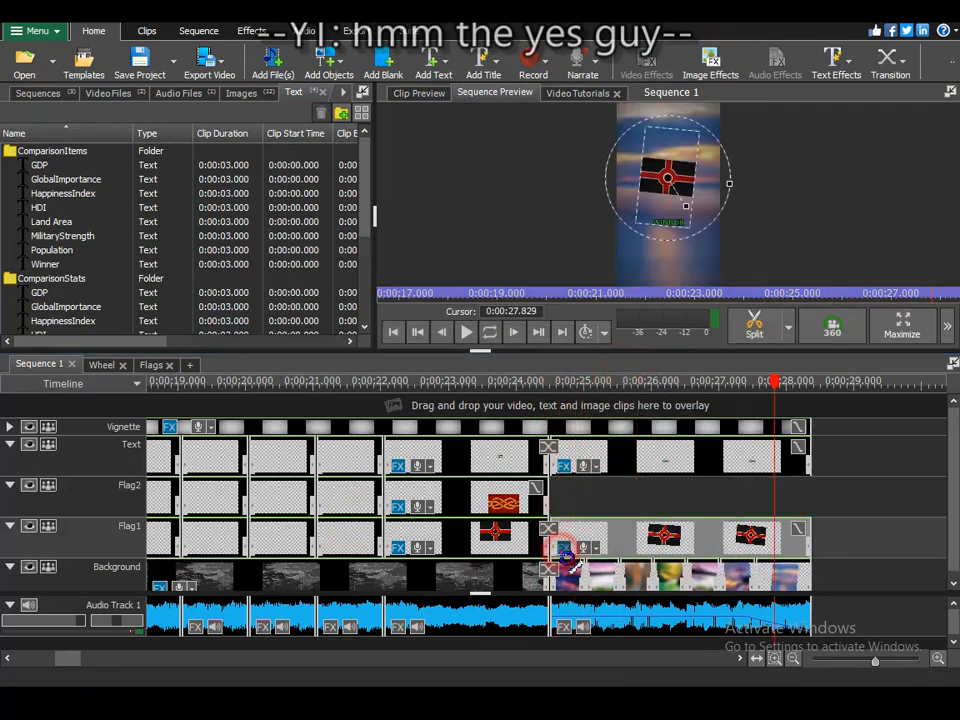
drag(591, 66, 673, 242)
drag(470, 303, 415, 296)
drag(467, 597, 410, 612)
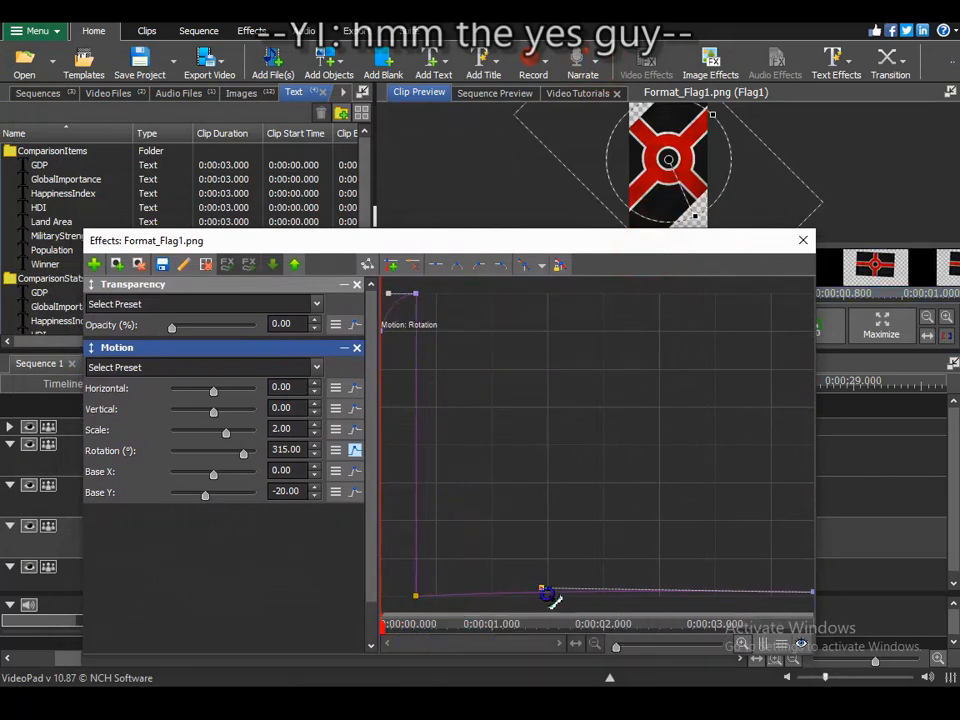
click(356, 452)
drag(470, 536, 416, 540)
click(803, 240)
drag(660, 387, 480, 390)
click(471, 334)
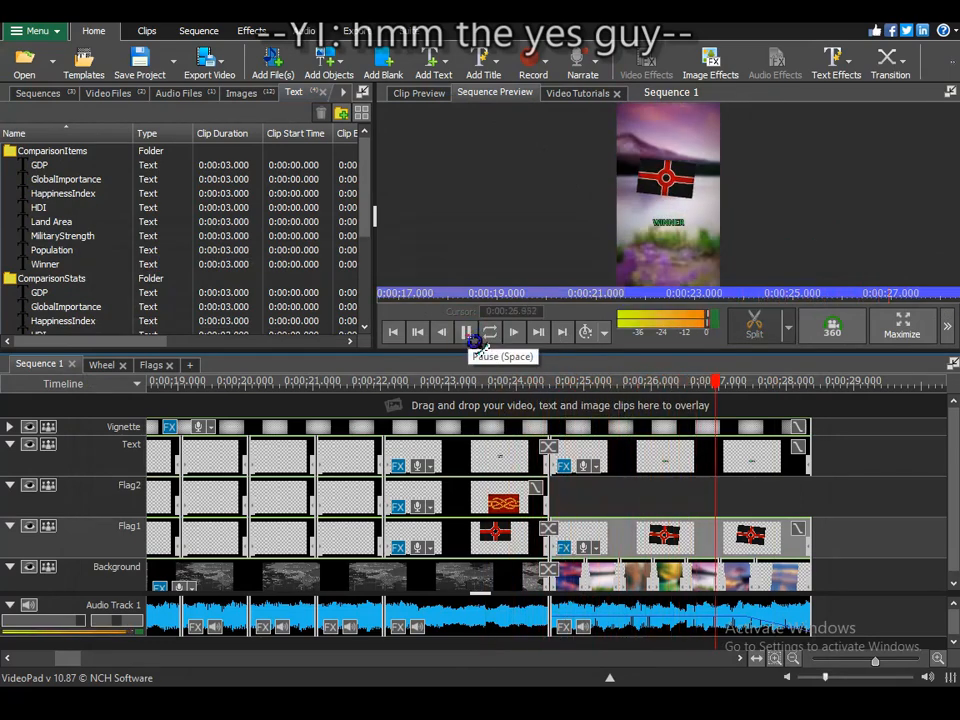
Reset the Motion rotation of the ending Format_Flag1 clip to 0° and play the ending.
click(563, 545)
mouse_move(381, 628)
mouse_down()
mouse_move(503, 638)
mouse_move(381, 648)
mouse_up()
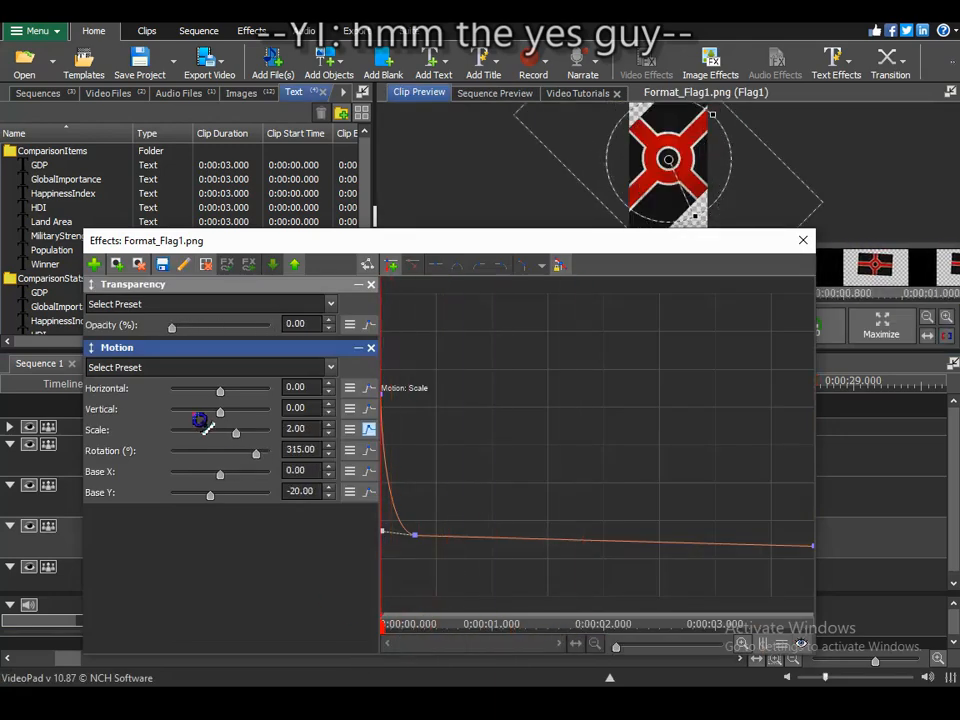
click(369, 451)
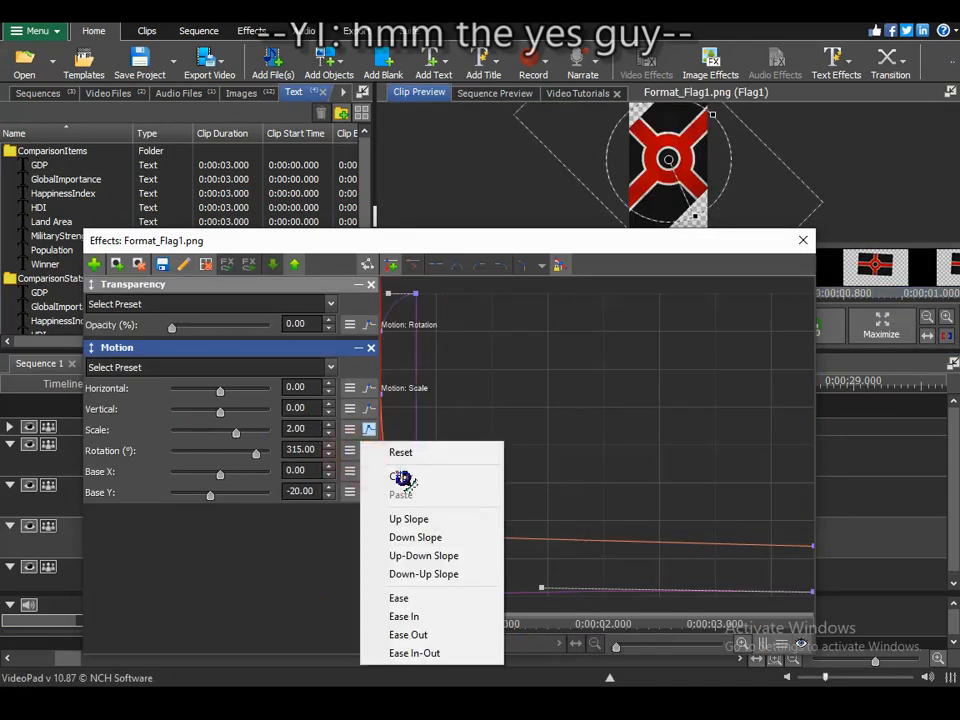
click(399, 452)
mouse_move(383, 628)
mouse_down()
mouse_move(621, 629)
mouse_move(381, 629)
mouse_up()
click(371, 451)
click(369, 429)
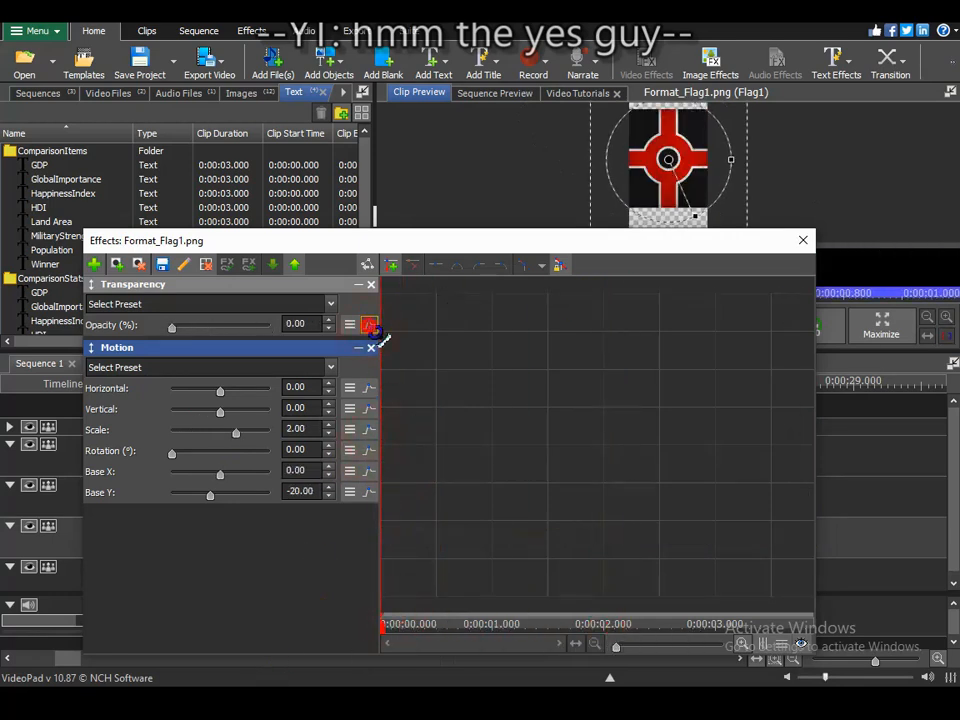
click(803, 241)
click(466, 332)
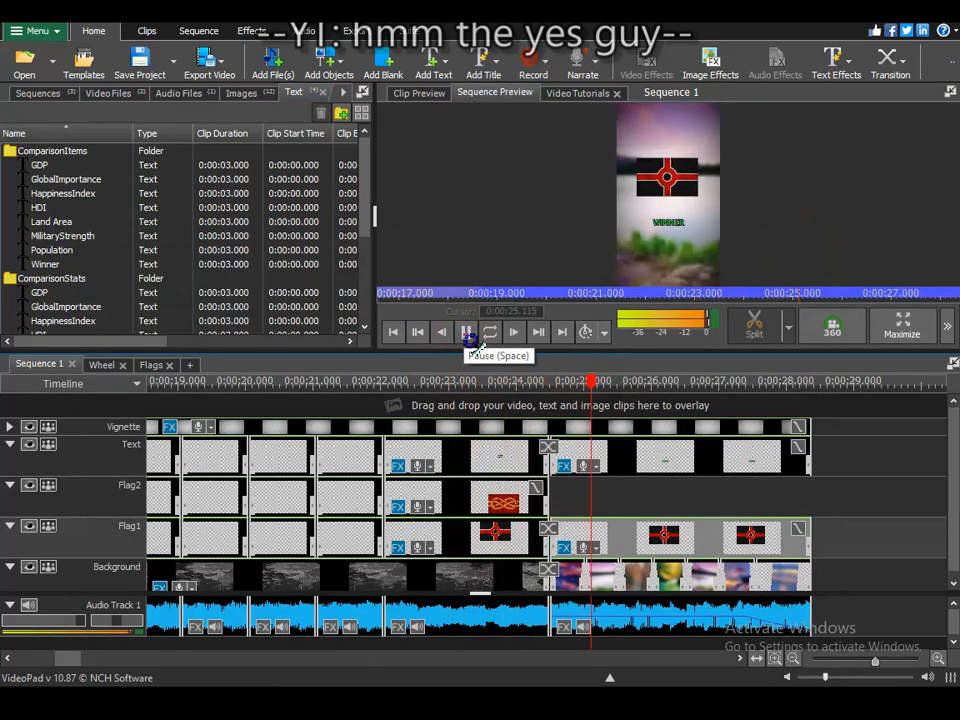
Add a Glow effect to the ending Format_Flag1 clip.
click(466, 332)
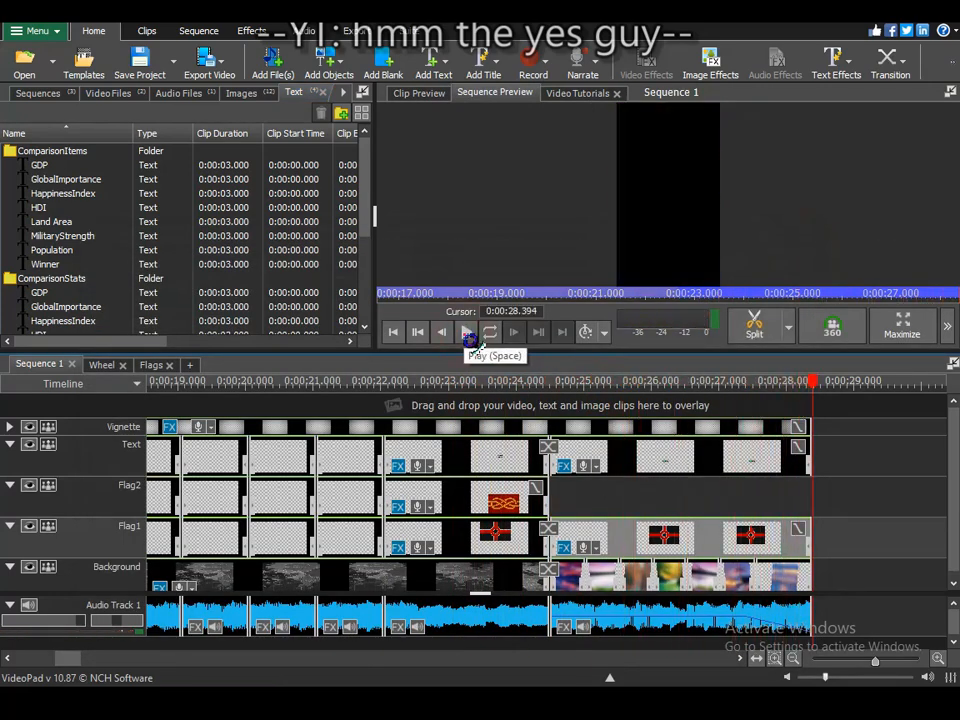
click(458, 543)
click(96, 264)
scroll(257, 481, down, 1)
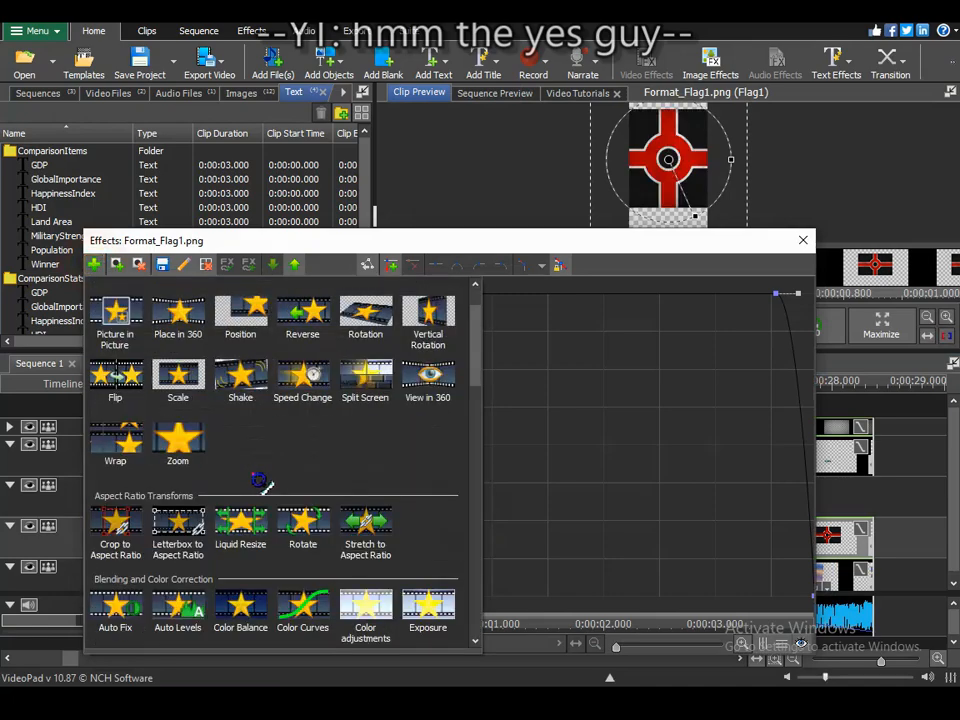
scroll(290, 472, up, 1)
scroll(323, 465, down, 10)
click(252, 400)
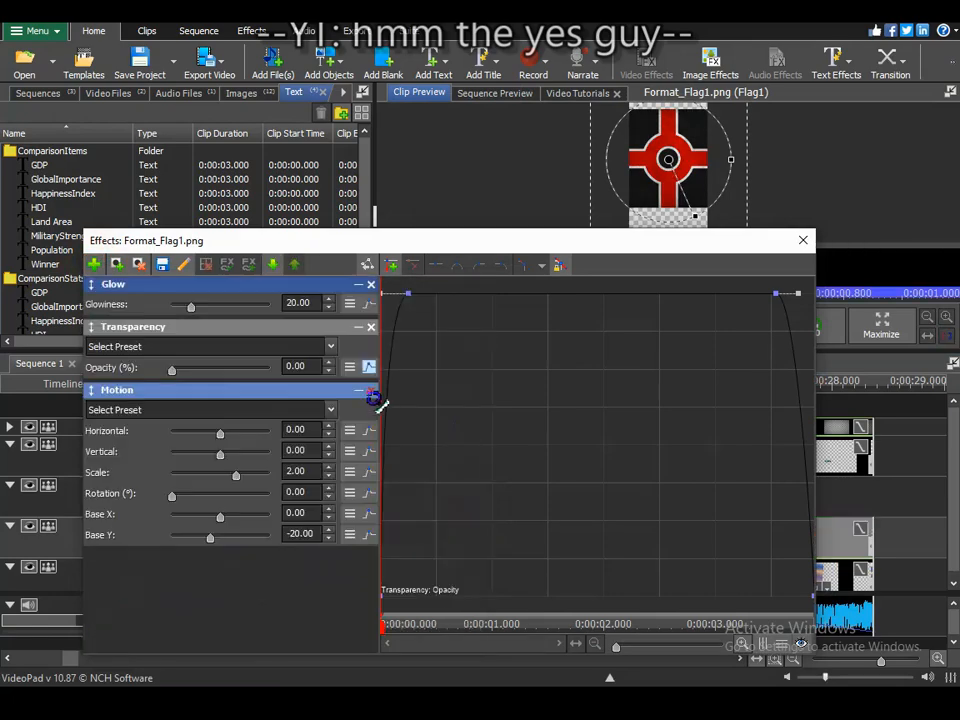
Keyframe the ending flag's glowiness to pulse up to 50 every half second, through about 3.5 seconds.
click(444, 334)
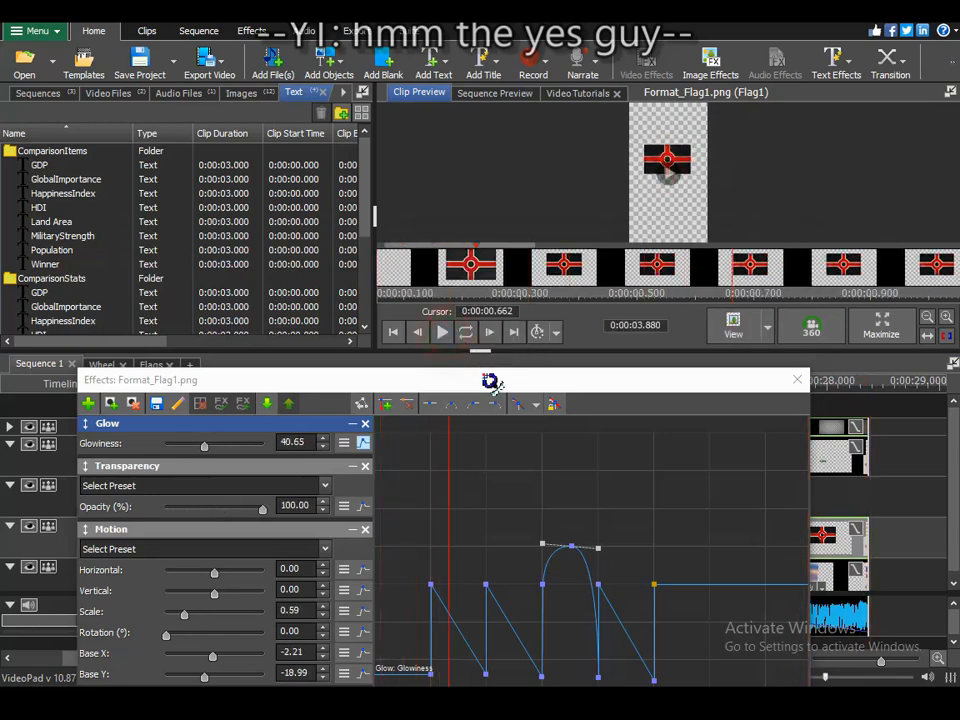
drag(489, 377, 429, 128)
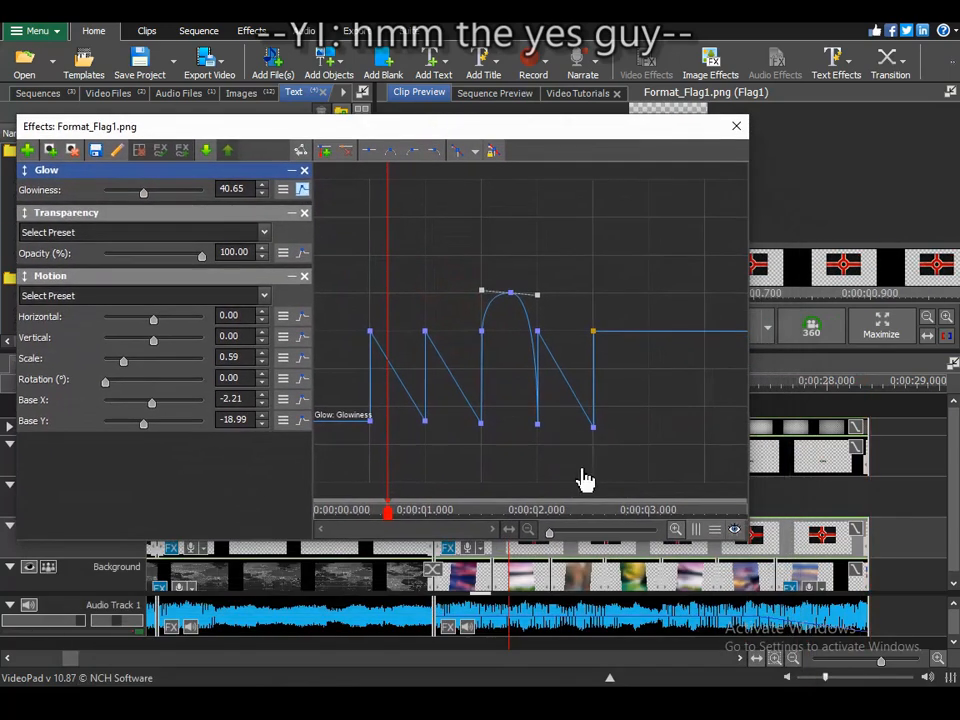
drag(573, 510, 651, 520)
drag(648, 343, 628, 342)
drag(709, 345, 711, 436)
drag(697, 367, 704, 332)
click(689, 518)
drag(693, 527, 709, 523)
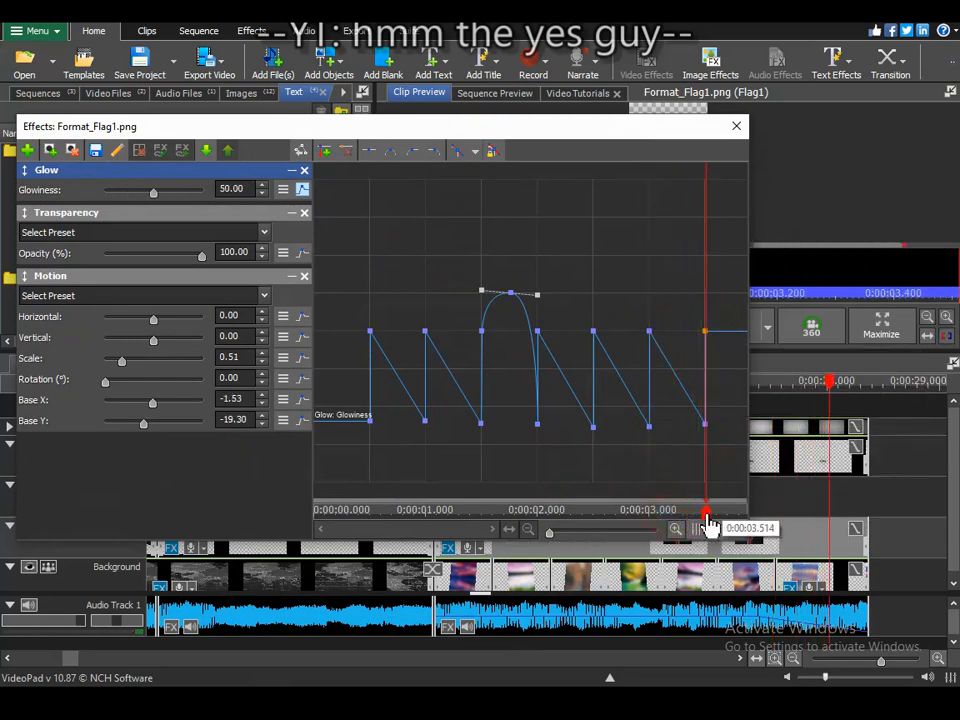
Taper the flag's glow from a lower last peak to its minimum at the clip's end and play the ending.
drag(709, 342, 708, 374)
drag(778, 466, 851, 542)
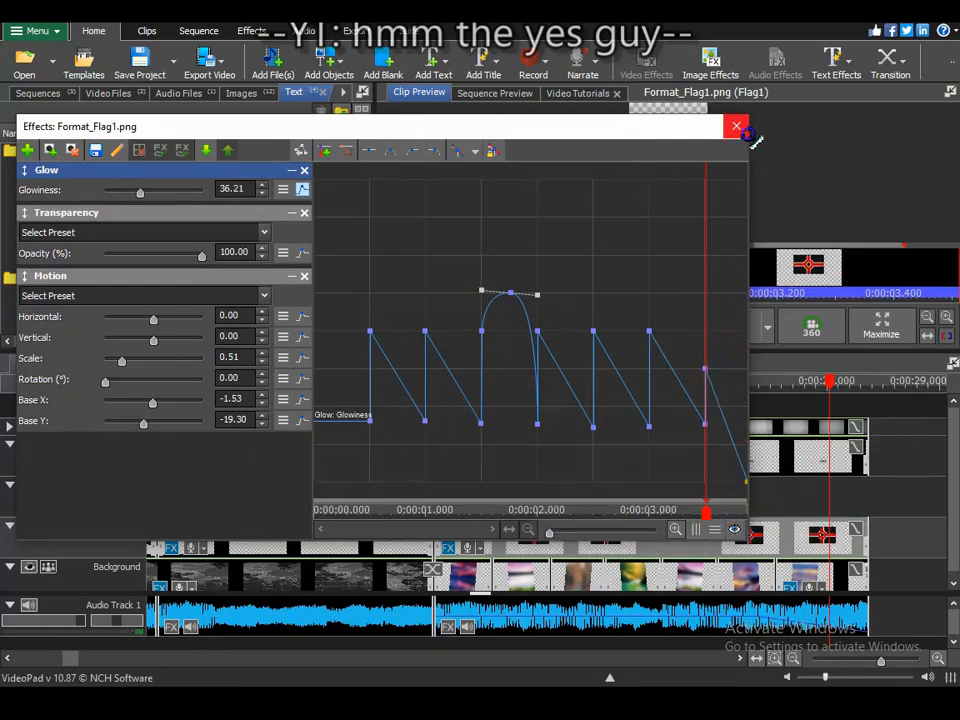
click(736, 126)
drag(835, 385, 364, 385)
click(466, 334)
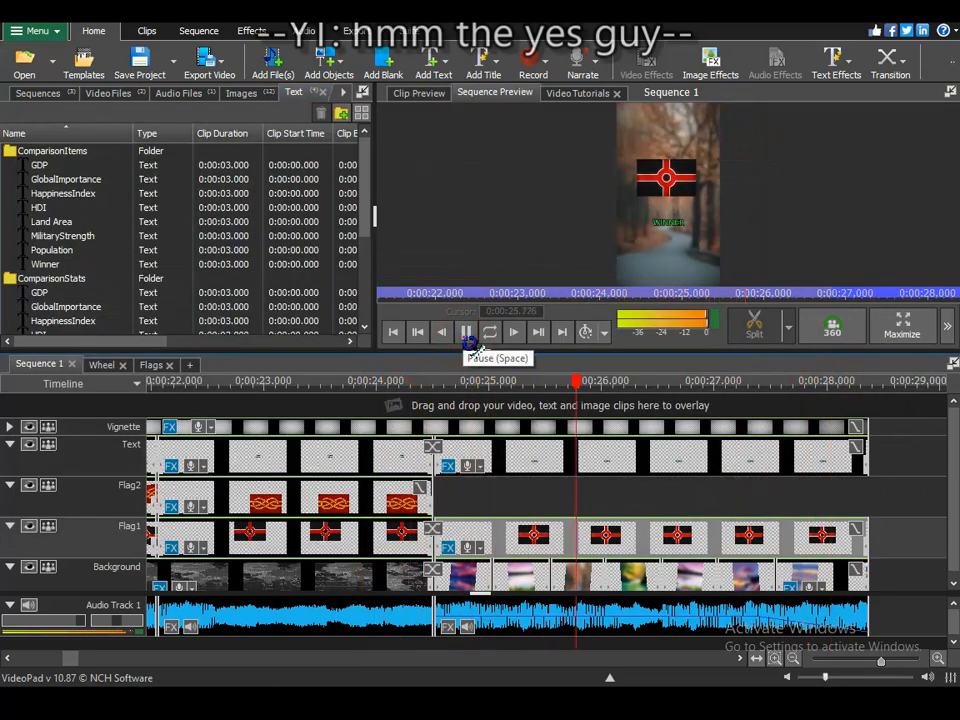
Raise the glowiness peaks of the ending Format_Flag1 clip, highest at the rounded peak before 2 seconds, and play the result.
click(449, 549)
drag(371, 333, 370, 256)
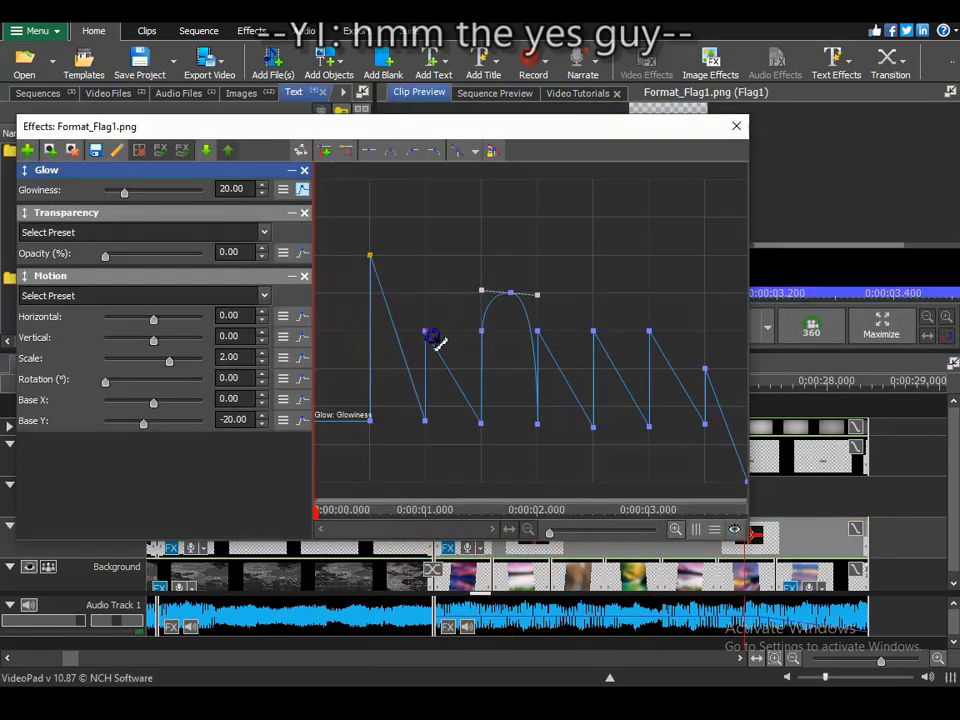
drag(537, 331, 537, 256)
drag(706, 370, 705, 331)
drag(650, 257, 649, 293)
drag(511, 292, 506, 180)
click(481, 331)
drag(481, 331, 482, 235)
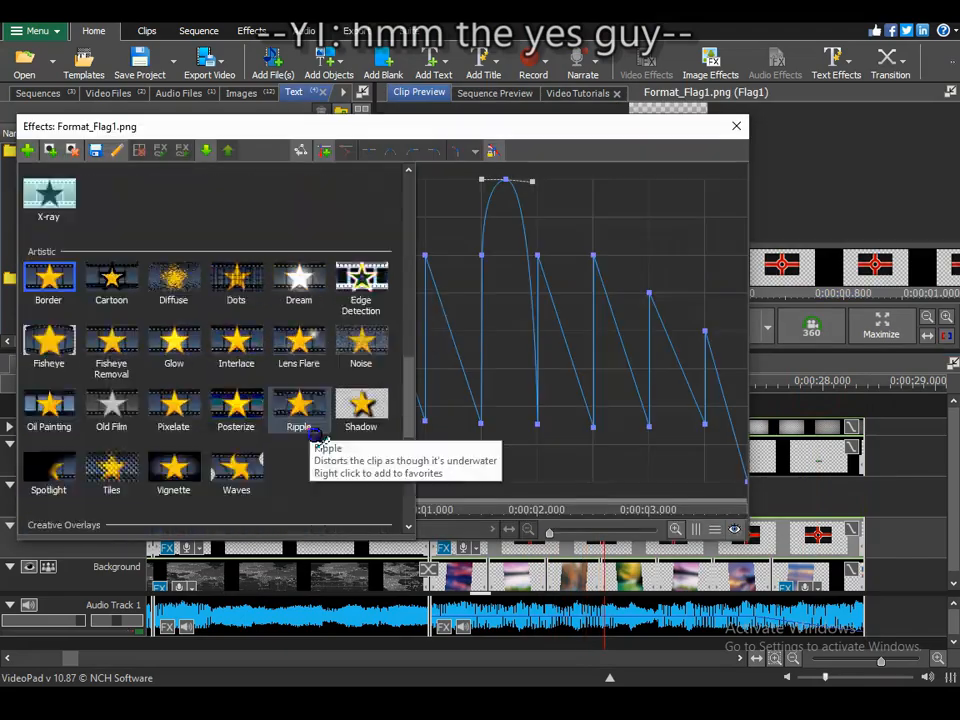
click(467, 332)
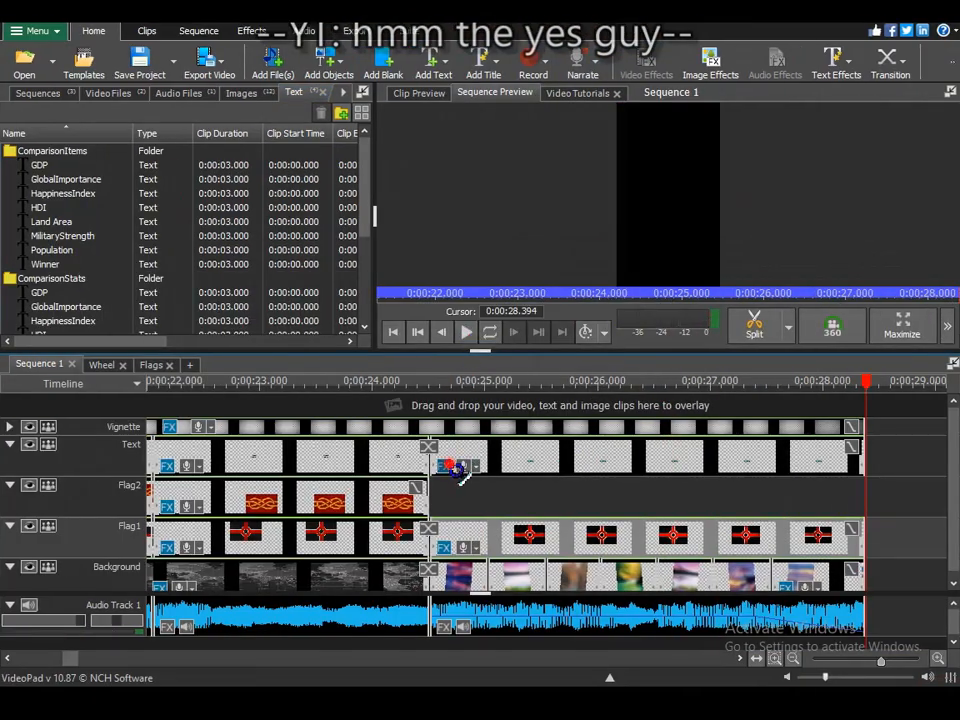
Add a Motion effect to the WINNER text clip, animating its scale from 1.5 down to 1 at the clip's end.
click(455, 467)
drag(556, 256, 585, 318)
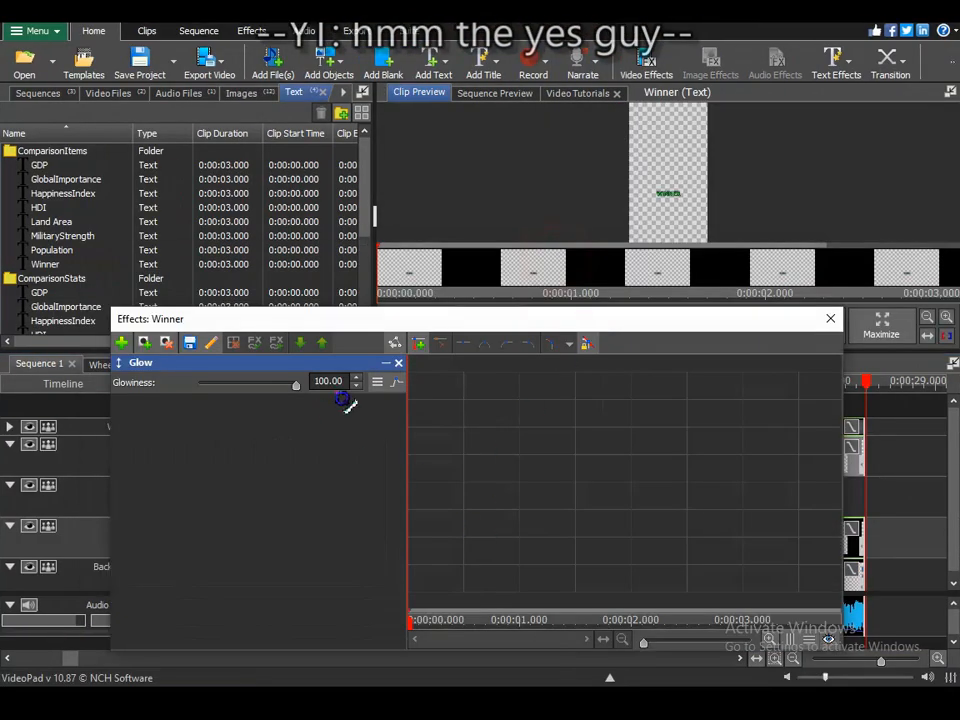
click(126, 343)
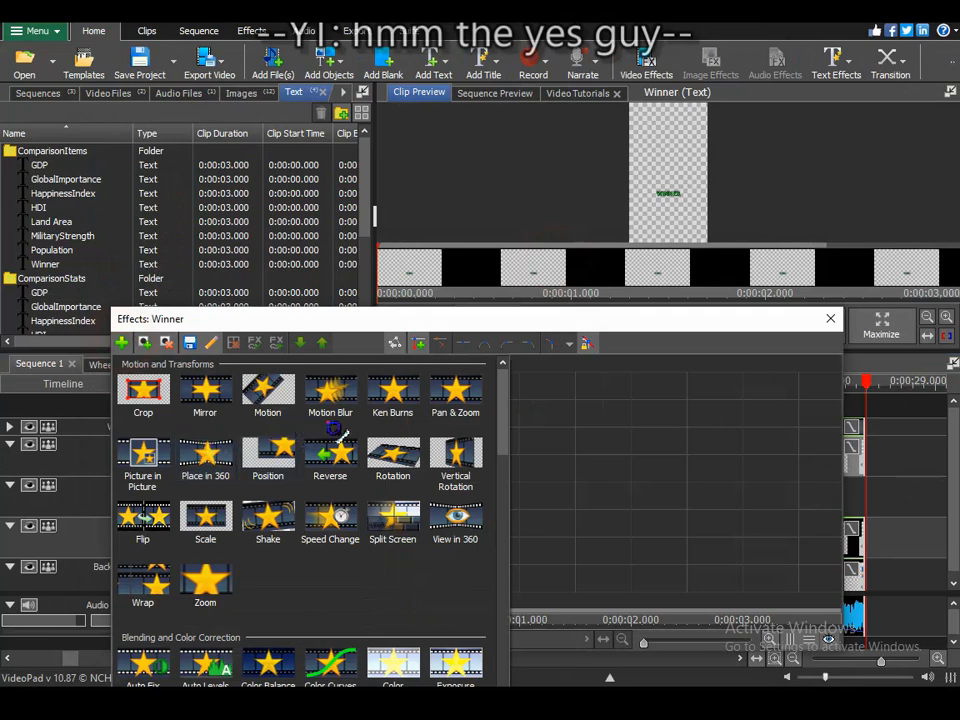
click(268, 392)
drag(231, 448, 249, 447)
drag(338, 447, 264, 468)
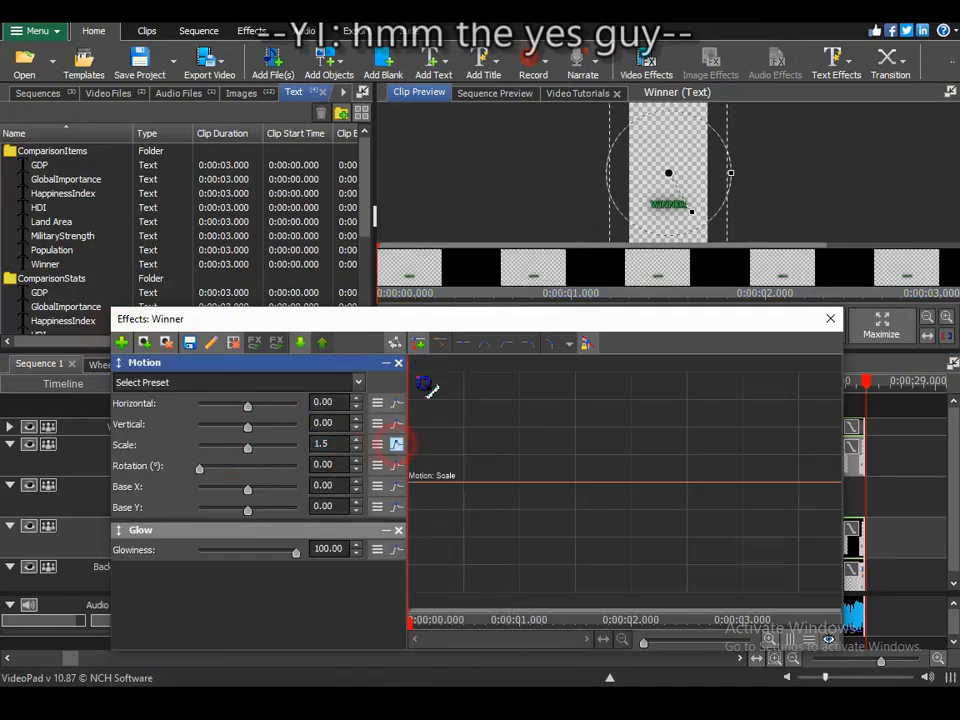
click(397, 445)
text(1)
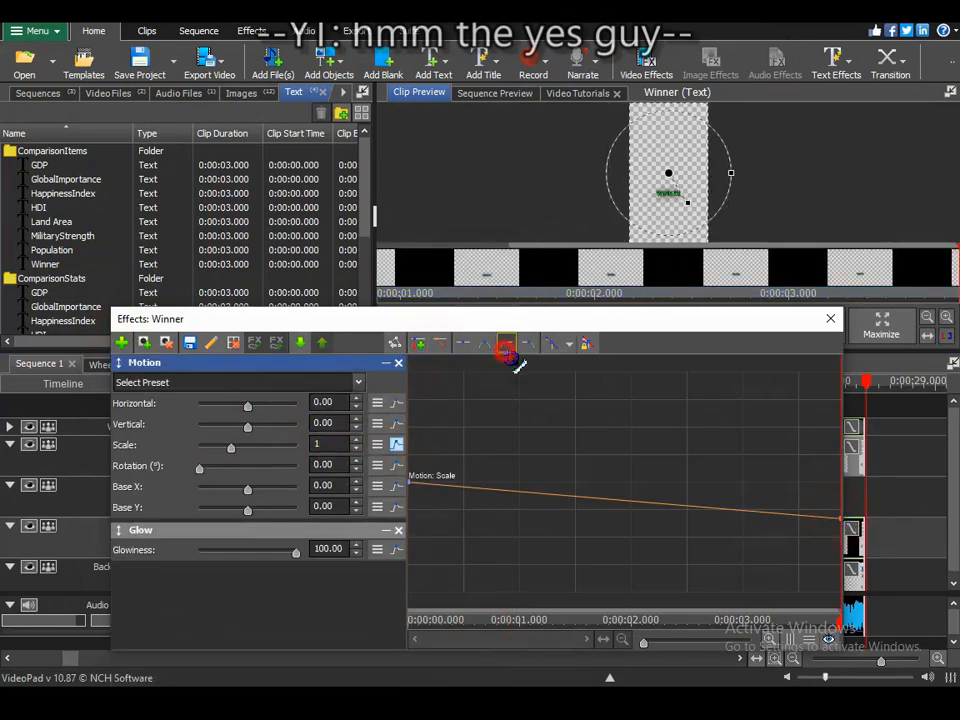
drag(479, 501, 463, 514)
Add Base X and Base Y keyframes along the WINNER text's Motion curves, giving Base X a slight drift.
click(397, 486)
click(397, 507)
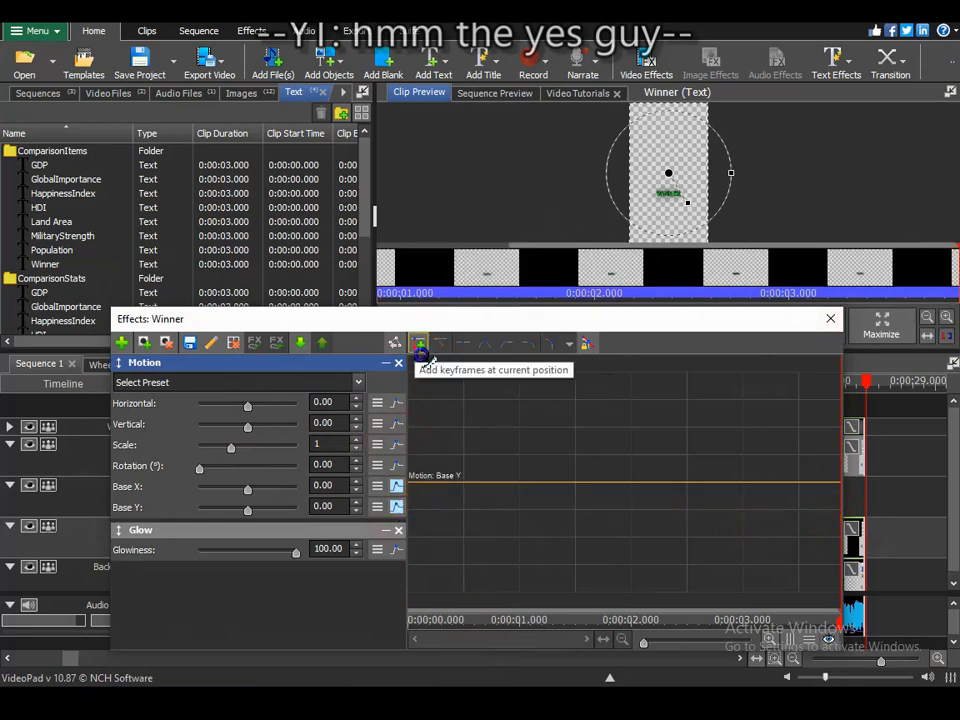
click(418, 344)
click(397, 507)
double_click(463, 482)
drag(470, 284, 470, 43)
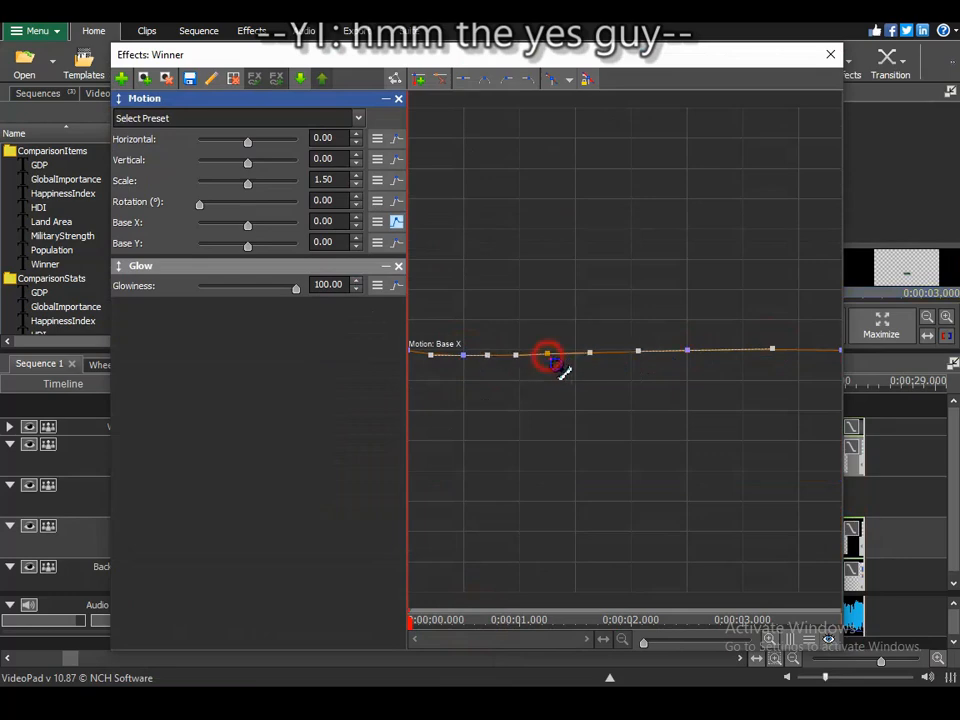
double_click(560, 353)
drag(638, 350, 638, 358)
click(397, 222)
click(397, 243)
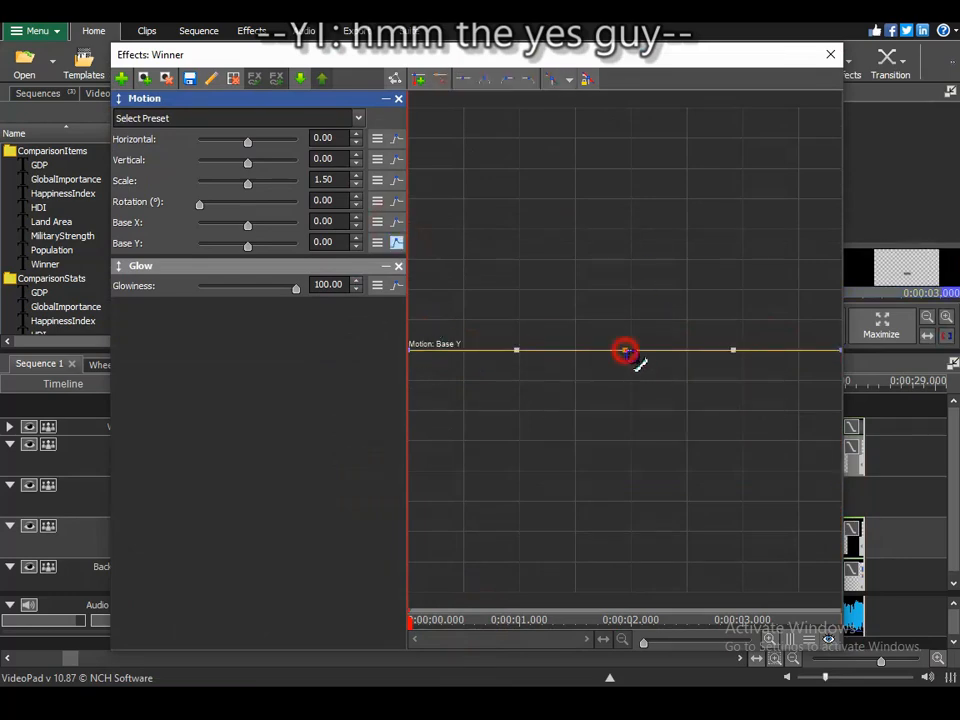
click(830, 55)
Smooth the glowiness peaks of the ending Format_Flag1 clip into curved falloffs.
scroll(564, 480, down, 2)
click(495, 93)
click(625, 546)
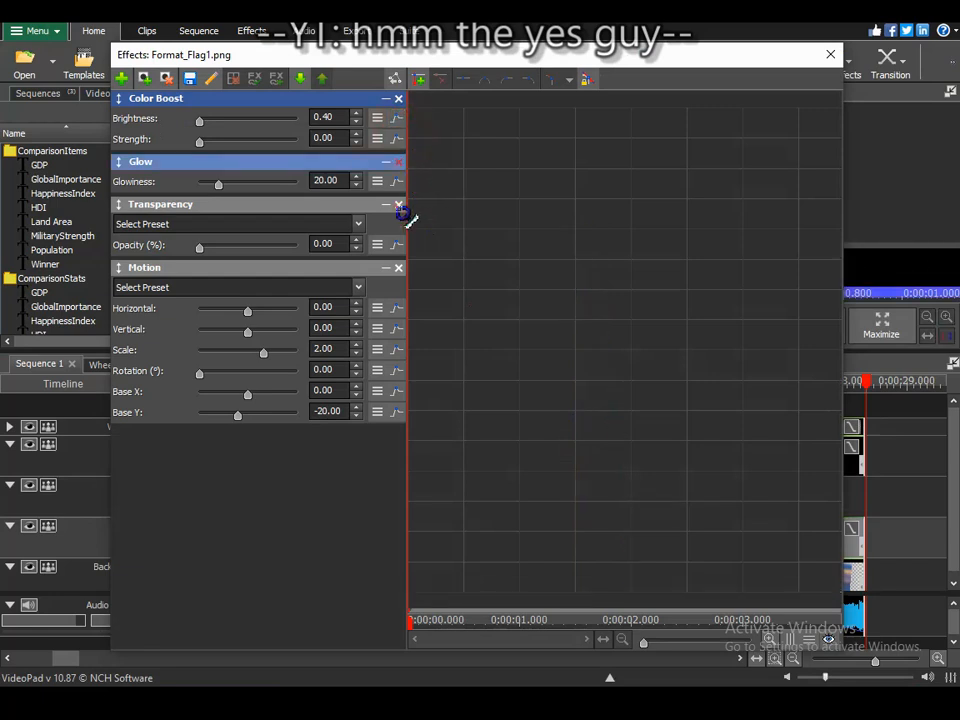
drag(445, 201, 820, 368)
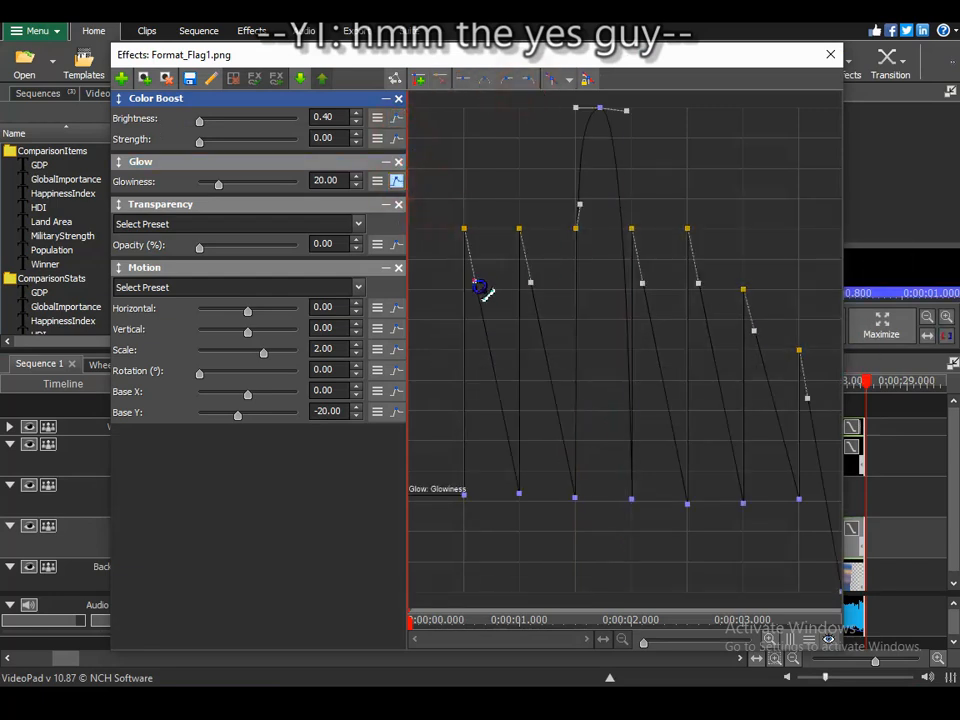
click(643, 286)
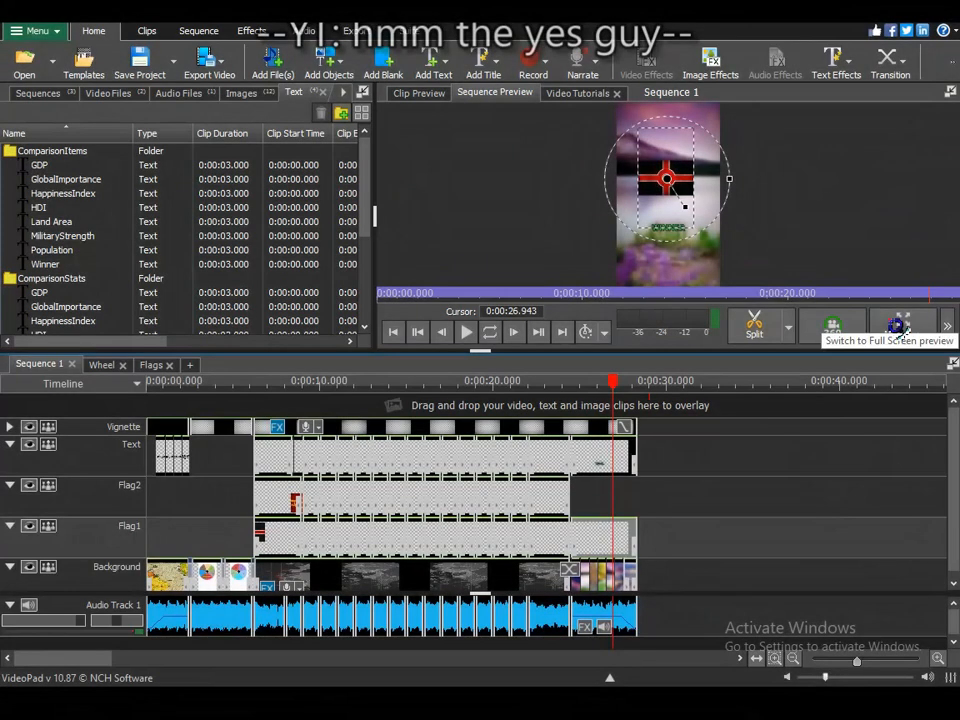
Play Sequence 1 from the start in full-screen preview and return to the editor.
click(901, 325)
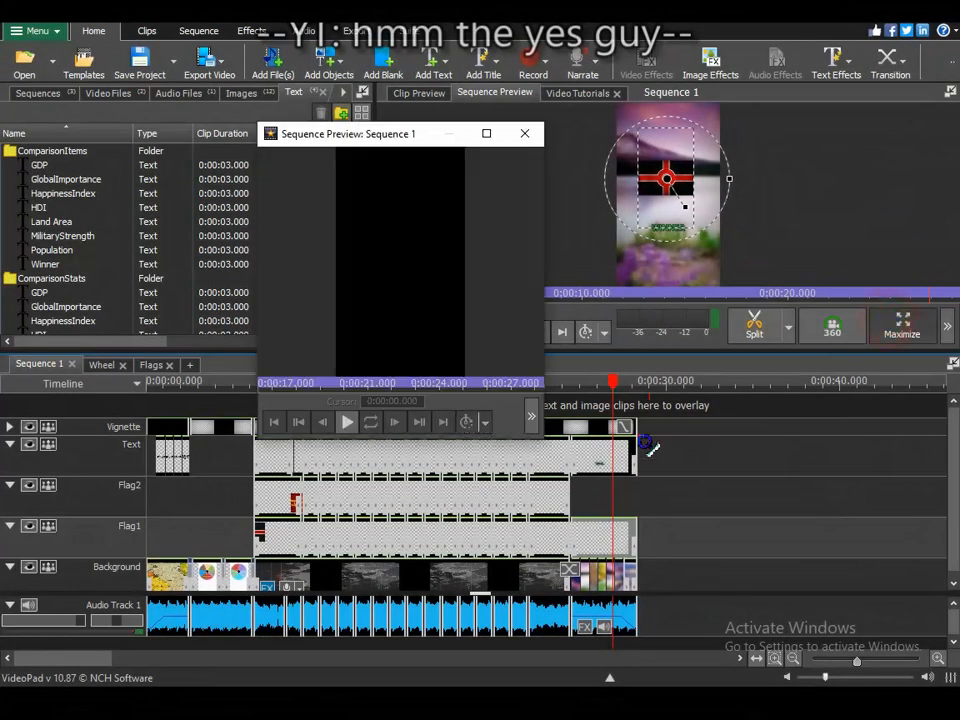
drag(386, 663, 1, 665)
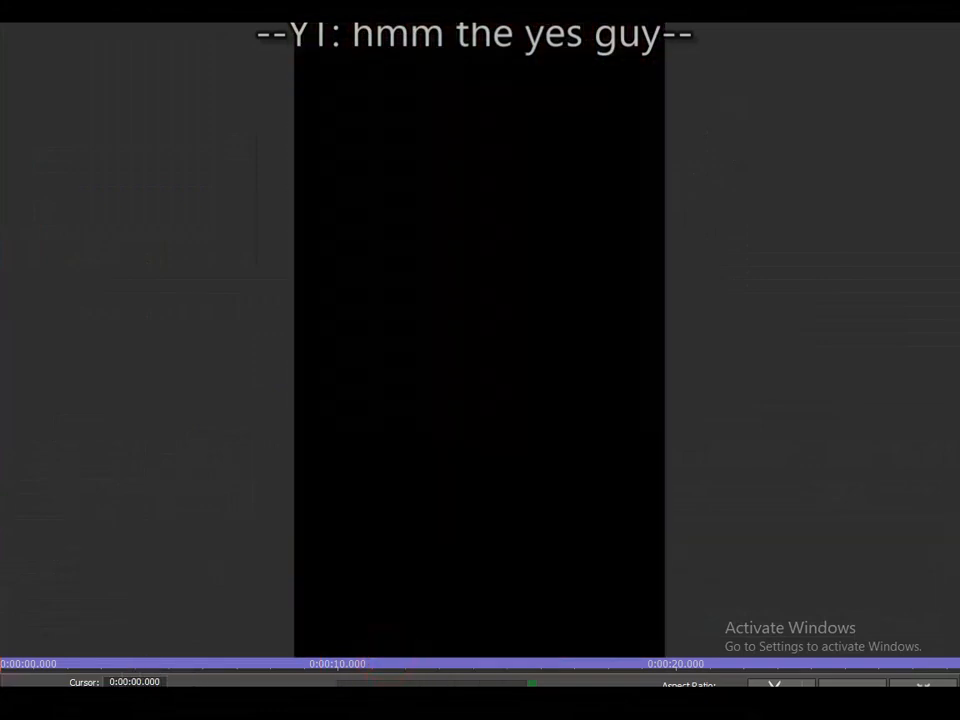
key(space)
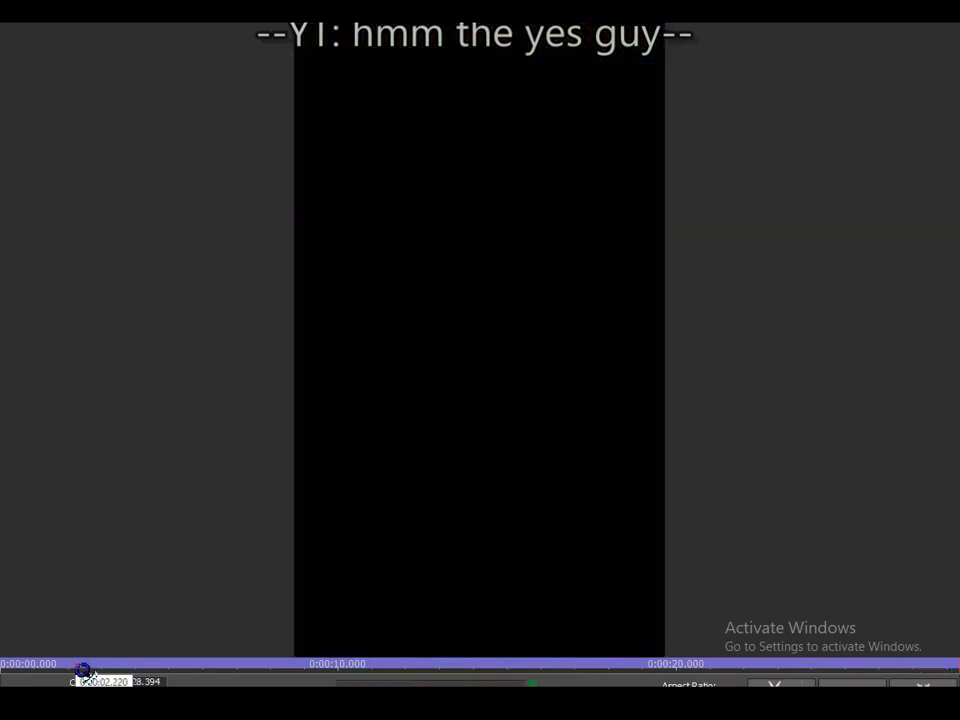
key(Escape)
Save the project as a new file in the YTShort folder, with a name starting with Current_ED.
click(37, 31)
mouse_move(60, 51)
click(285, 71)
click(37, 31)
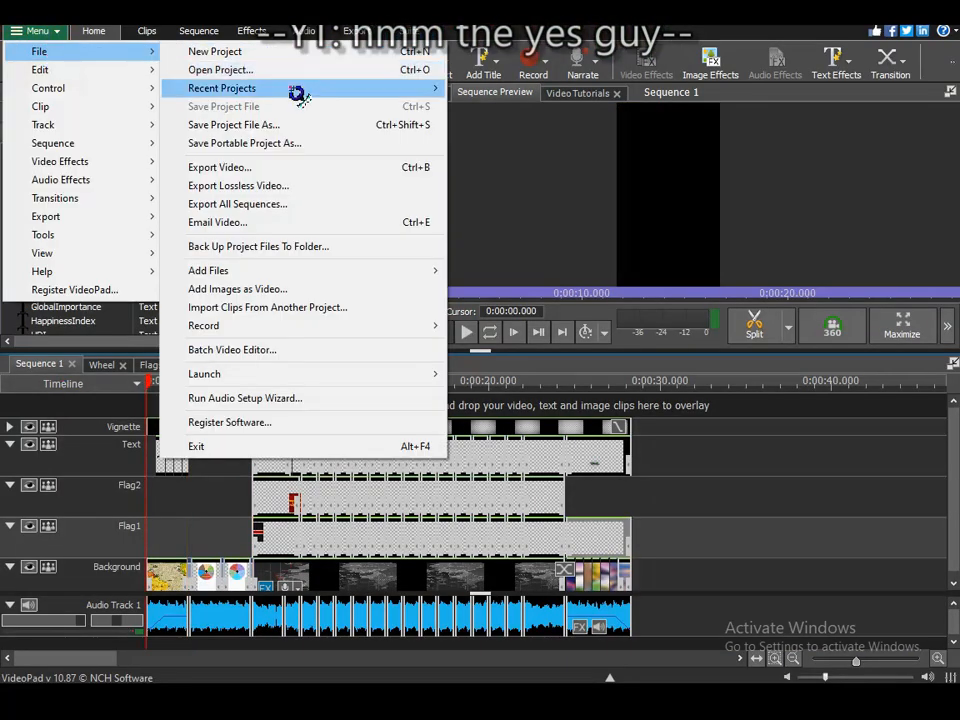
click(285, 124)
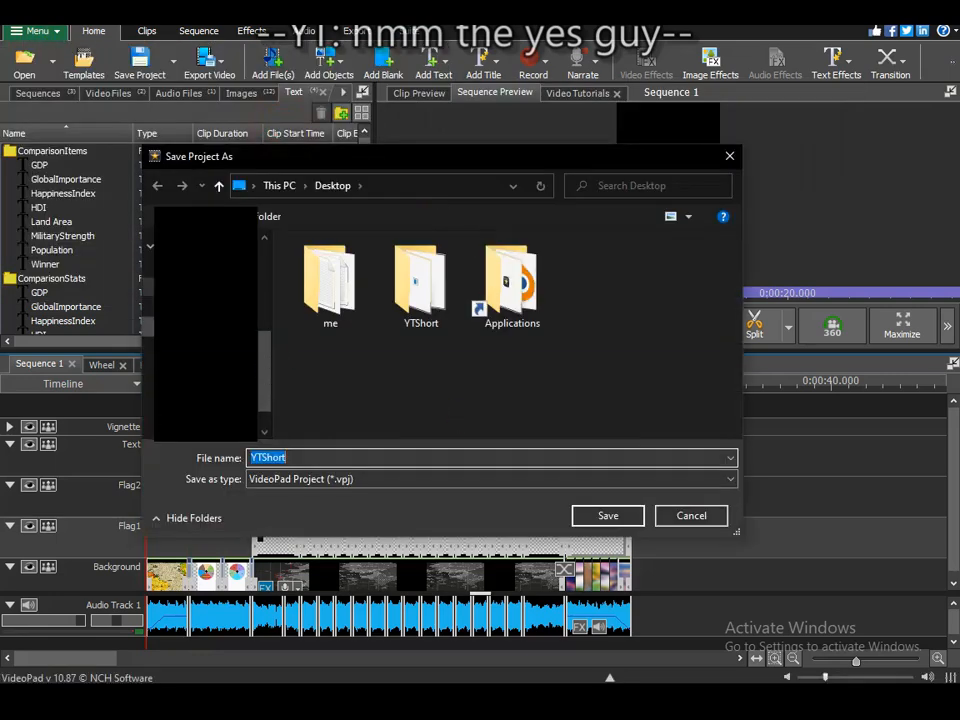
key(Return)
click(425, 300)
click(390, 455)
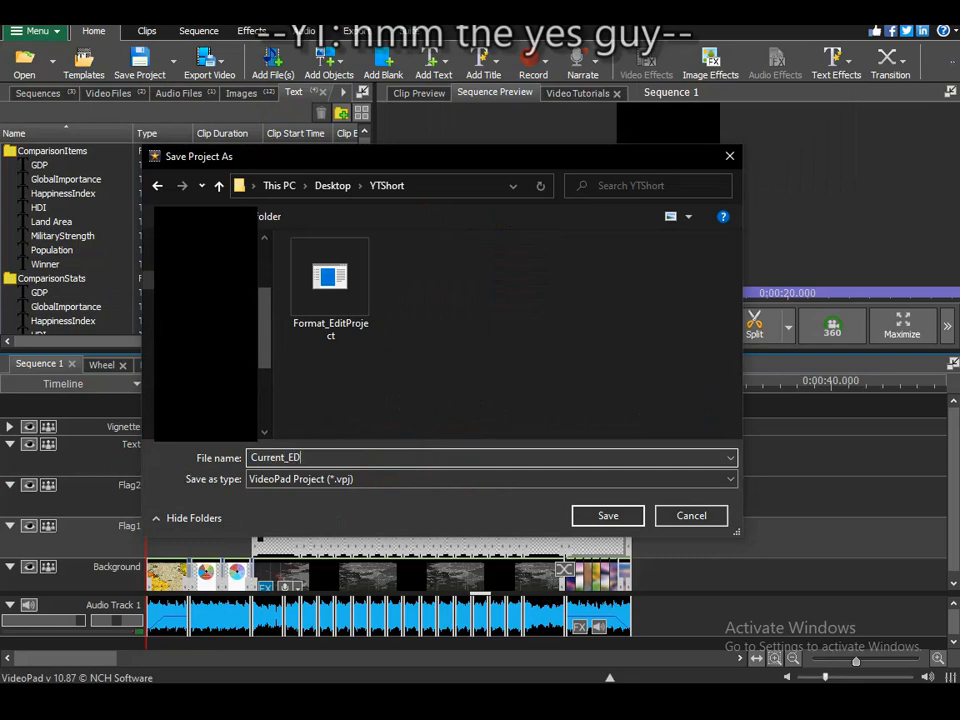
click(610, 516)
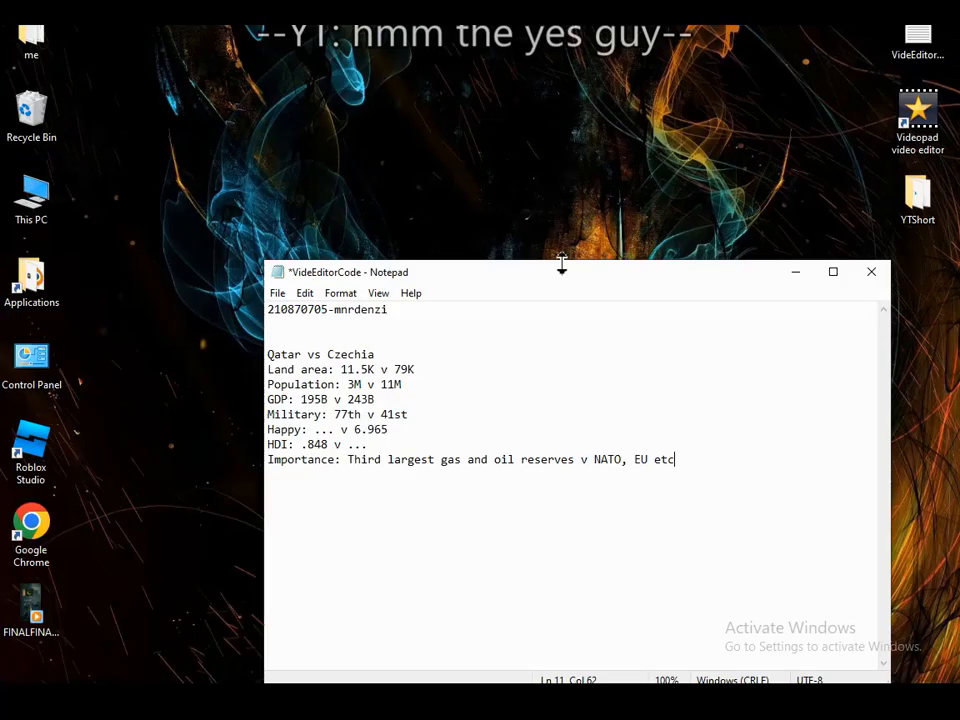
Switch to Notepad and review the Qatar vs Czechia comparison notes.
drag(562, 266, 546, 217)
drag(678, 401, 222, 291)
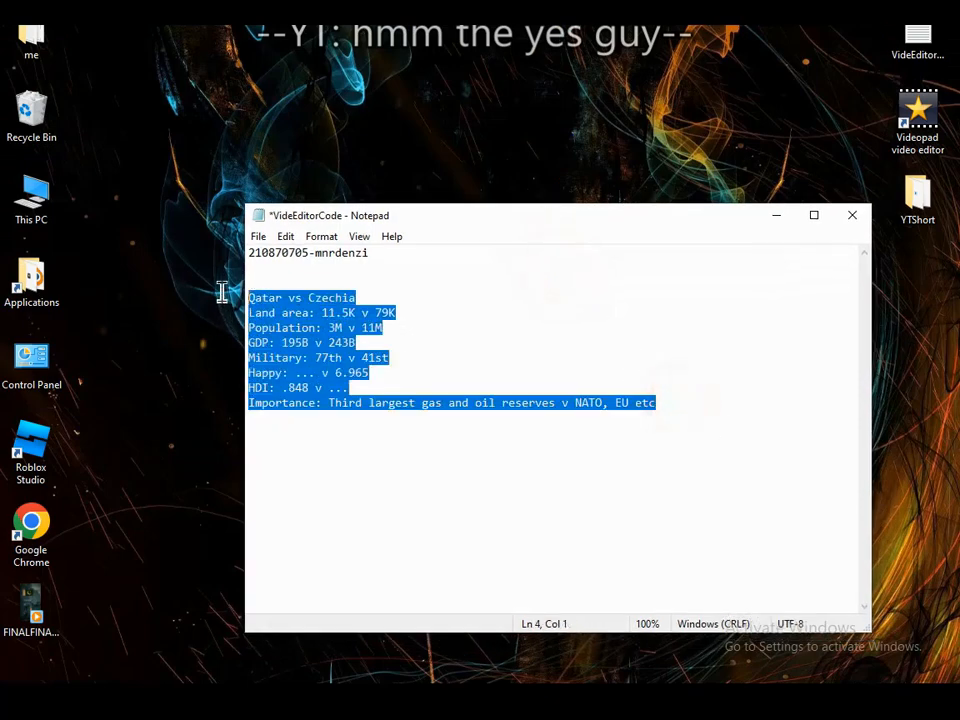
click(447, 317)
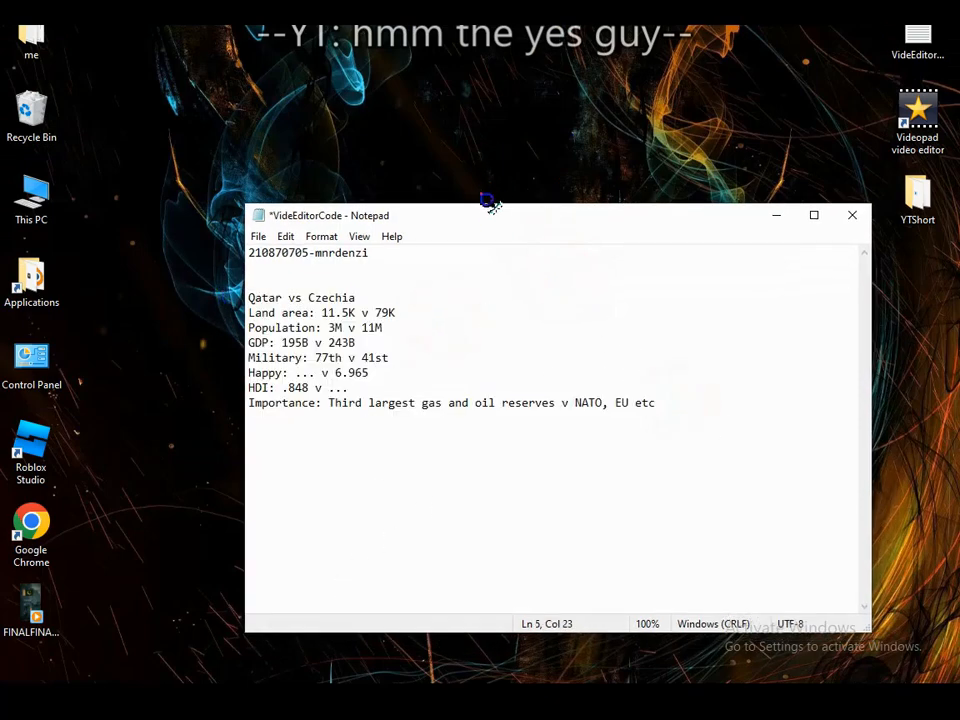
drag(473, 226, 678, 222)
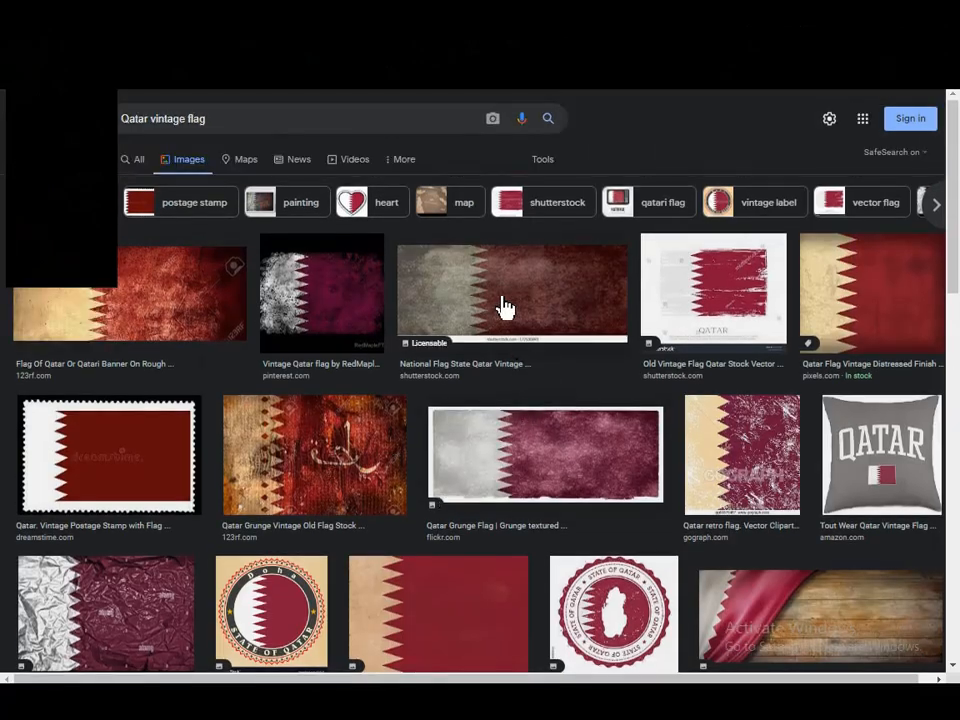
Switch to the browser and save a textured Qatar flag from the vintage flag image results as Qatar.
scroll(503, 306, down, 10)
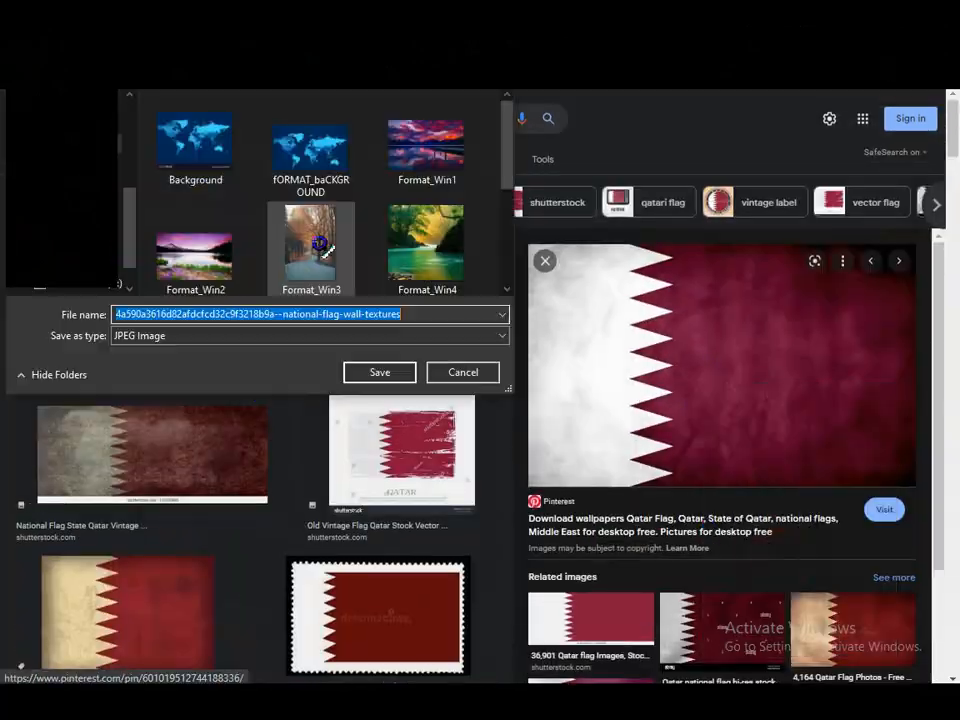
text(Qatar)
key(Return)
Search images for "Czechia vintage flag" and save a grunge-textured Czech flag as Czechia.
click(300, 104)
key(ctrl+a)
text(Czechia vintage flag)
key(Return)
click(144, 319)
right_click(735, 313)
click(790, 470)
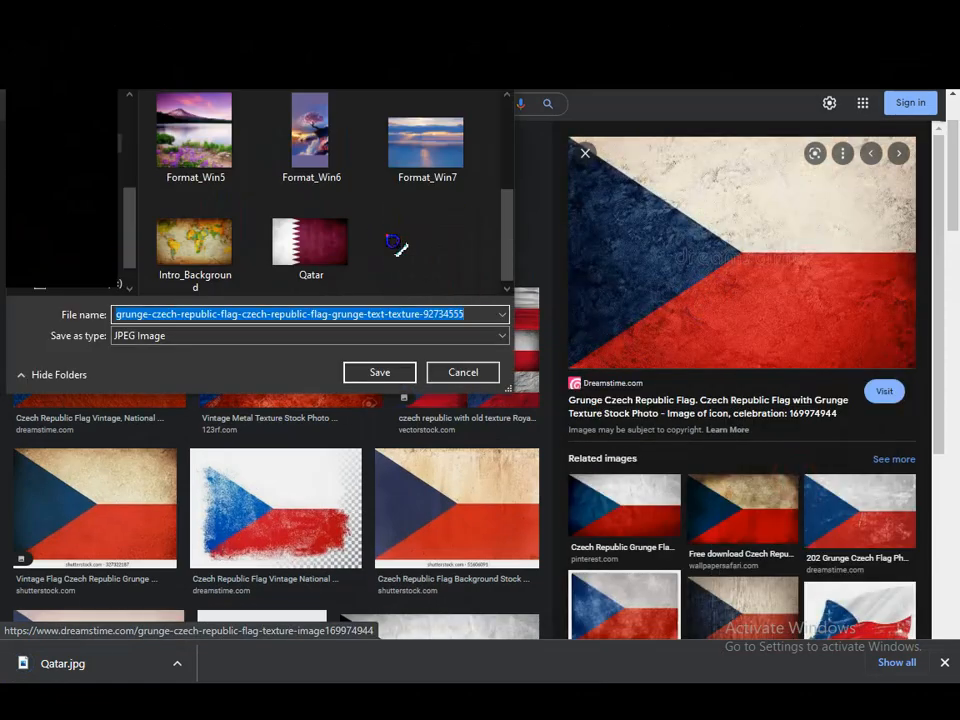
text(Czechia)
key(Return)
Search images for "Czechia landscape" and save one of the landscape photos as T_Win1.
click(300, 104)
key(ctrl+a)
text(Czechia landscape)
key(Return)
click(276, 456)
click(598, 524)
right_click(709, 306)
click(764, 463)
click(400, 377)
Save the misty autumn hills photo from the Czechia landscape results as T_Win2.
click(722, 560)
right_click(709, 306)
click(764, 463)
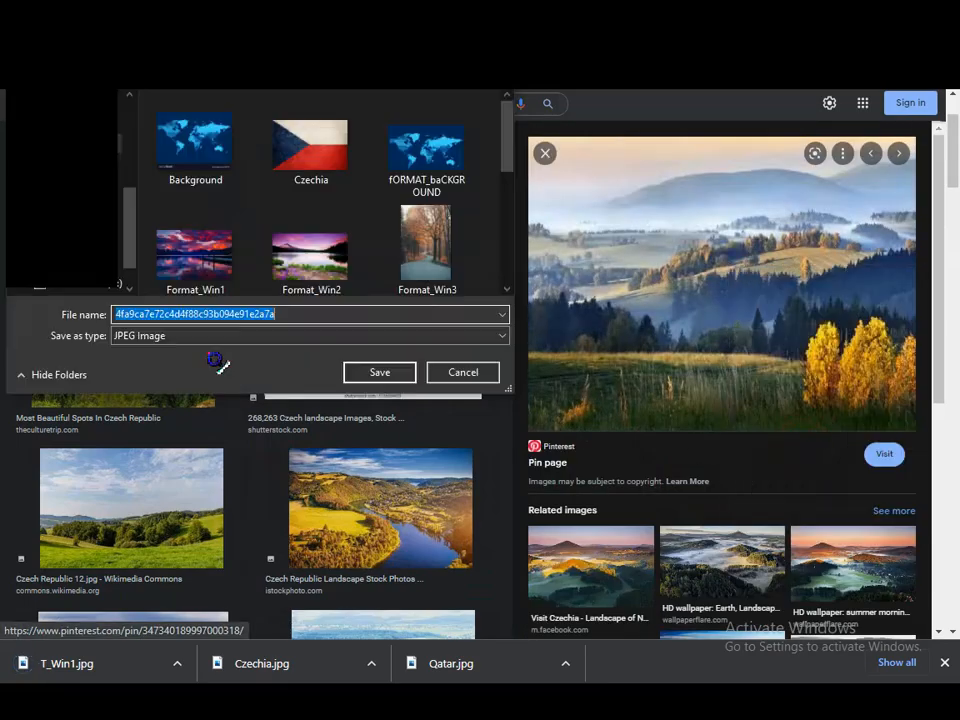
text(T_Win2)
click(390, 374)
Look through the related Czechia landscape photos for another suitable image.
click(590, 485)
click(722, 520)
scroll(750, 290, down, 2)
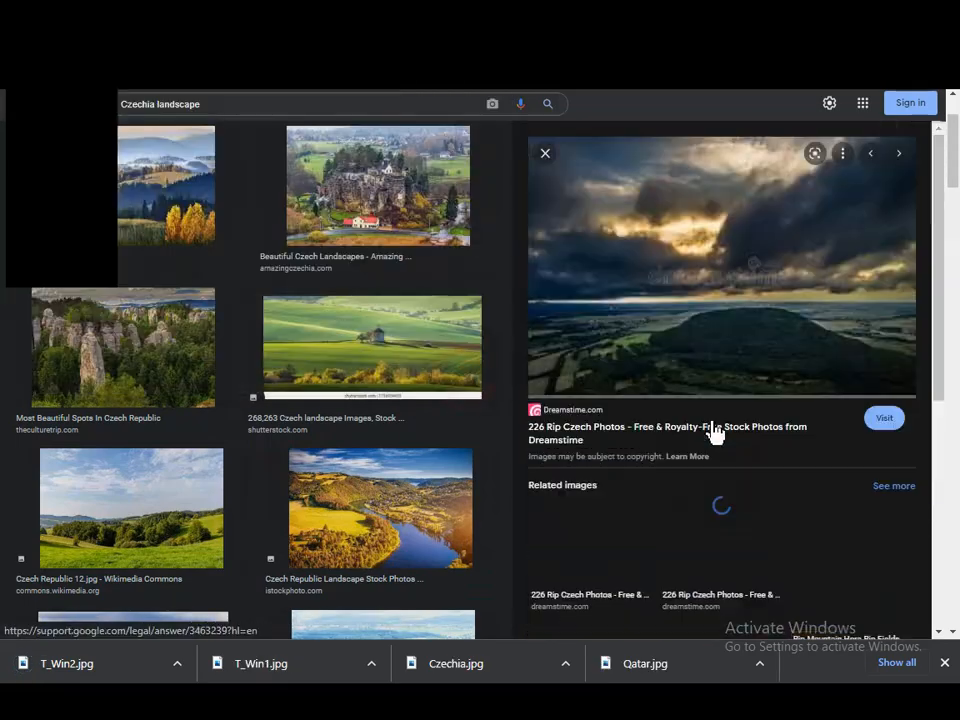
click(707, 467)
scroll(759, 369, down, 4)
drag(939, 455, 942, 261)
scroll(370, 400, down, 5)
click(165, 190)
Search images for "Czechia city" and preview one of the city photos.
drag(203, 105, 142, 108)
text(hia city)
key(Return)
click(140, 350)
right_click(698, 281)
click(762, 459)
click(457, 371)
Save the evening town-square photo from the Czechia city results as T_Win3.
scroll(385, 480, down, 1)
click(385, 410)
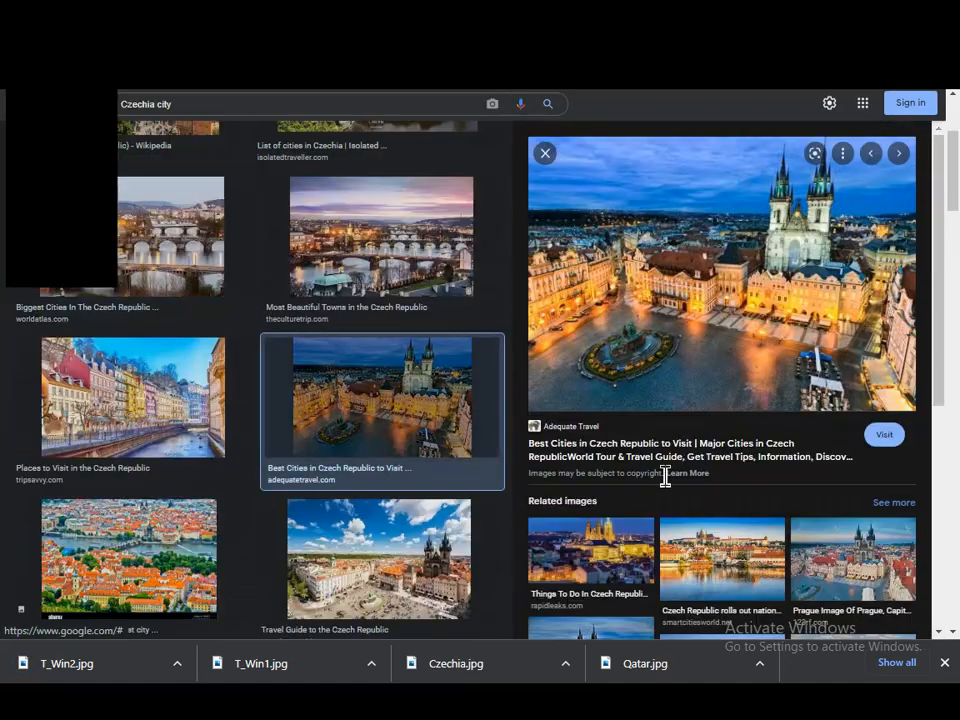
right_click(665, 305)
click(720, 470)
scroll(396, 270, down, 5)
text(T)
click(363, 380)
Save the TripSavvy photo of colourful riverside houses from the Czechia city results as T_Win4.
scroll(250, 400, down, 1)
click(165, 305)
right_click(720, 241)
click(782, 417)
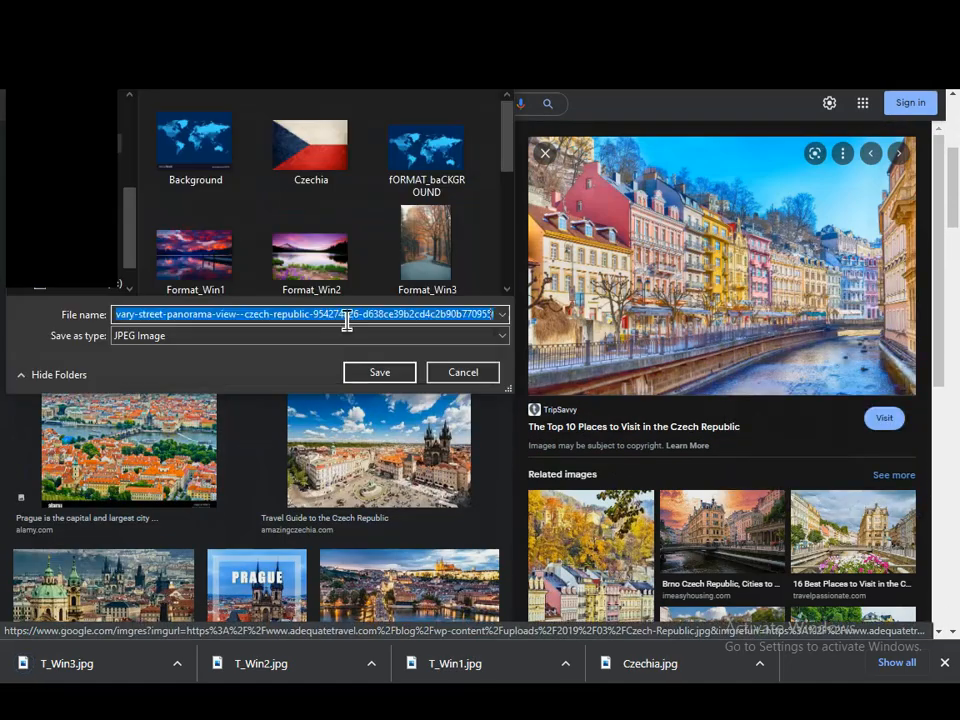
text(T_Win4)
click(383, 377)
Save the related sunset photo of the riverside building from Easy Housing Hostel in Prague as T_Win5.
click(716, 538)
click(782, 456)
text(T_Win5)
click(386, 375)
Search images for "Czechia landmark" and save the monument column photo as T_Win6.
drag(176, 104, 154, 107)
text(landmark)
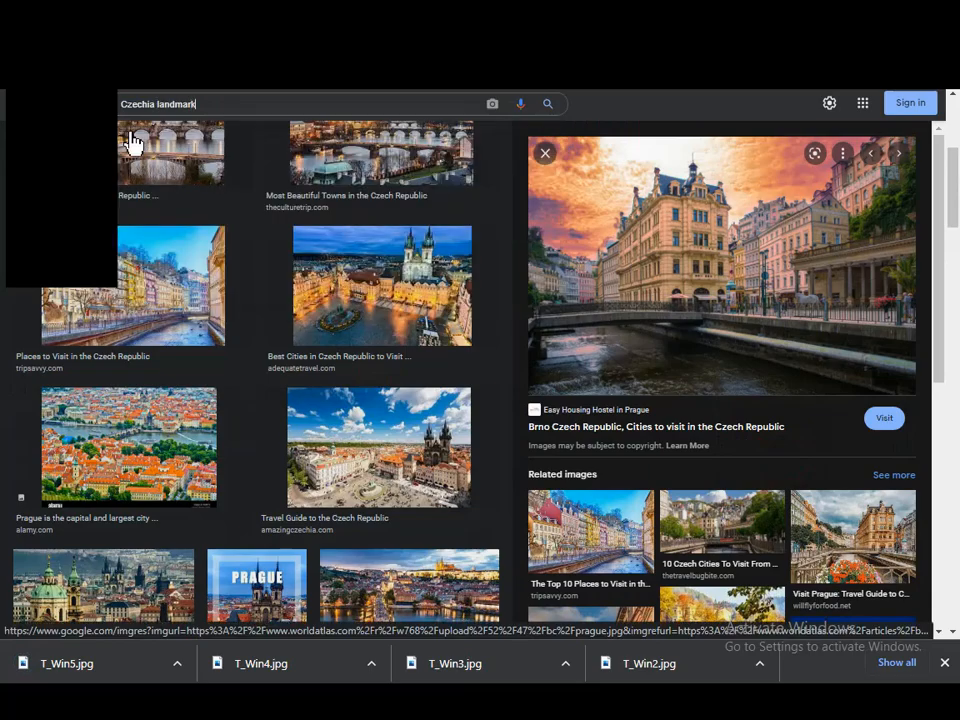
key(Return)
click(250, 200)
right_click(717, 268)
click(830, 445)
text(T_Win6)
click(382, 374)
Find a Gothic cathedral photo among the Czechia landmark results and save it as T_Win7.
scroll(385, 400, down, 2)
scroll(660, 547, down, 5)
scroll(268, 364, down, 6)
click(258, 376)
scroll(646, 541, down, 1)
click(646, 548)
right_click(746, 253)
click(810, 430)
text(T_W)
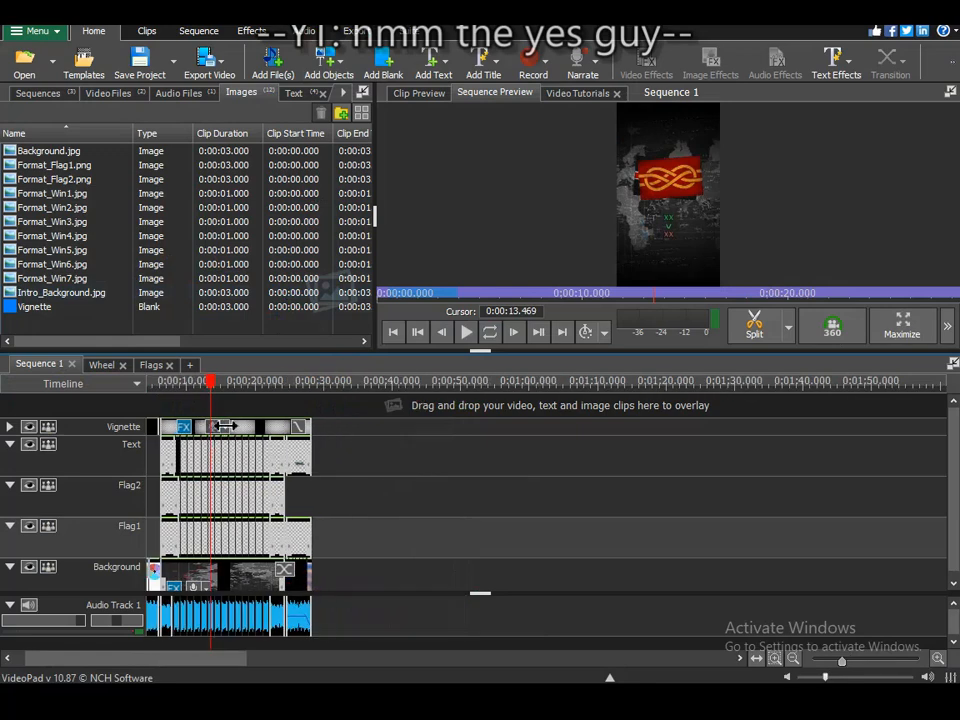
Switch to VideoPad and replace the Format_Flag1.png image with the Czechia flag file.
scroll(534, 496, down, 2)
scroll(17, 482, up, 4)
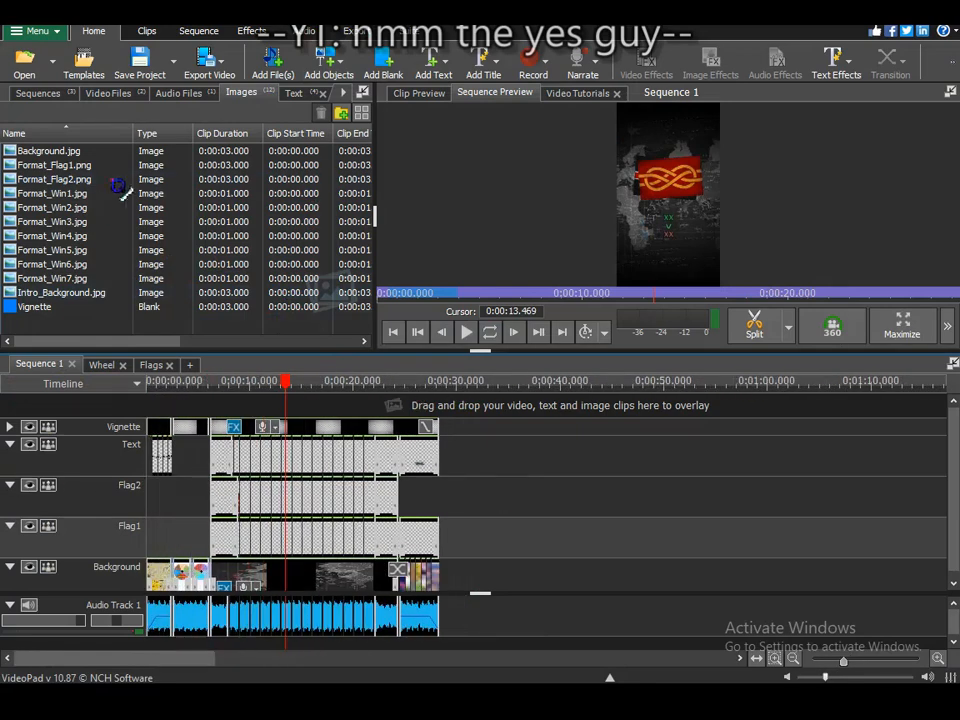
double_click(88, 164)
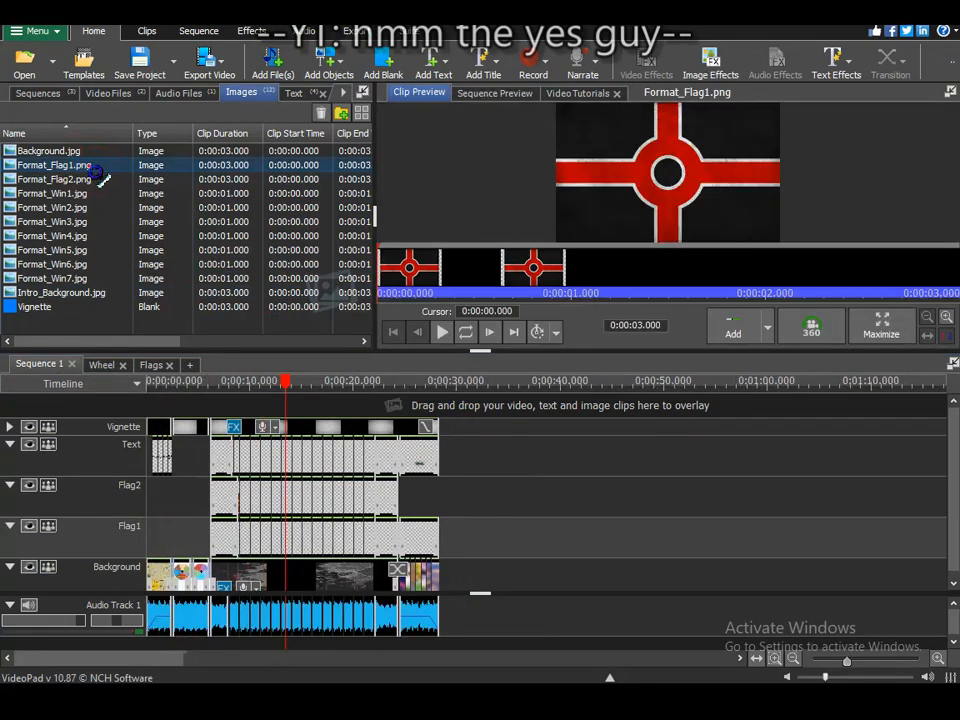
click(295, 380)
drag(312, 392, 287, 403)
right_click(97, 162)
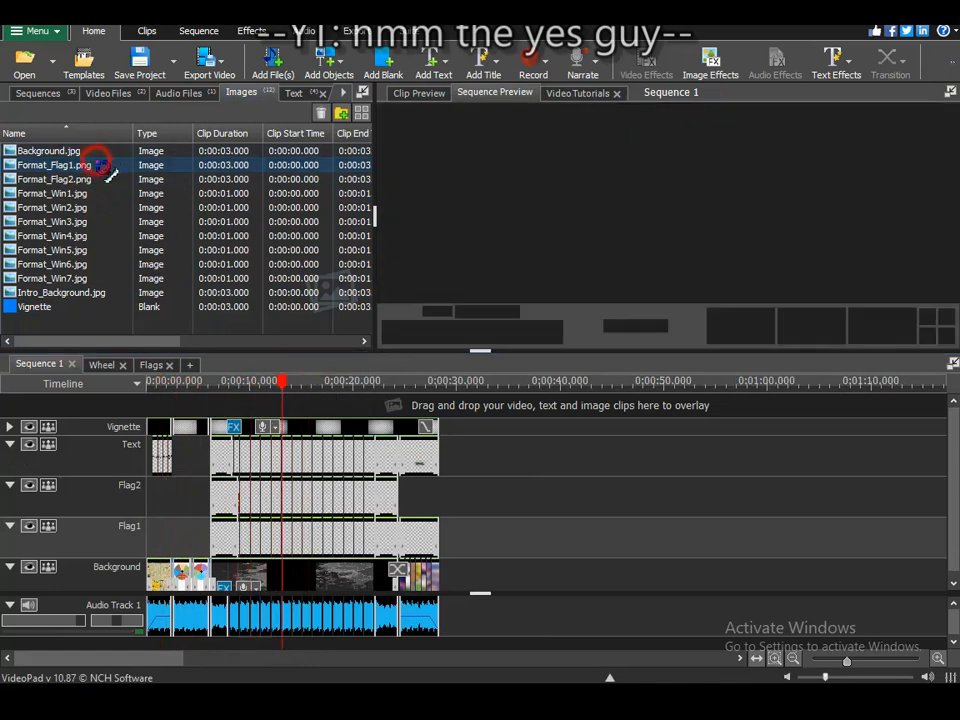
click(188, 233)
click(410, 305)
click(609, 522)
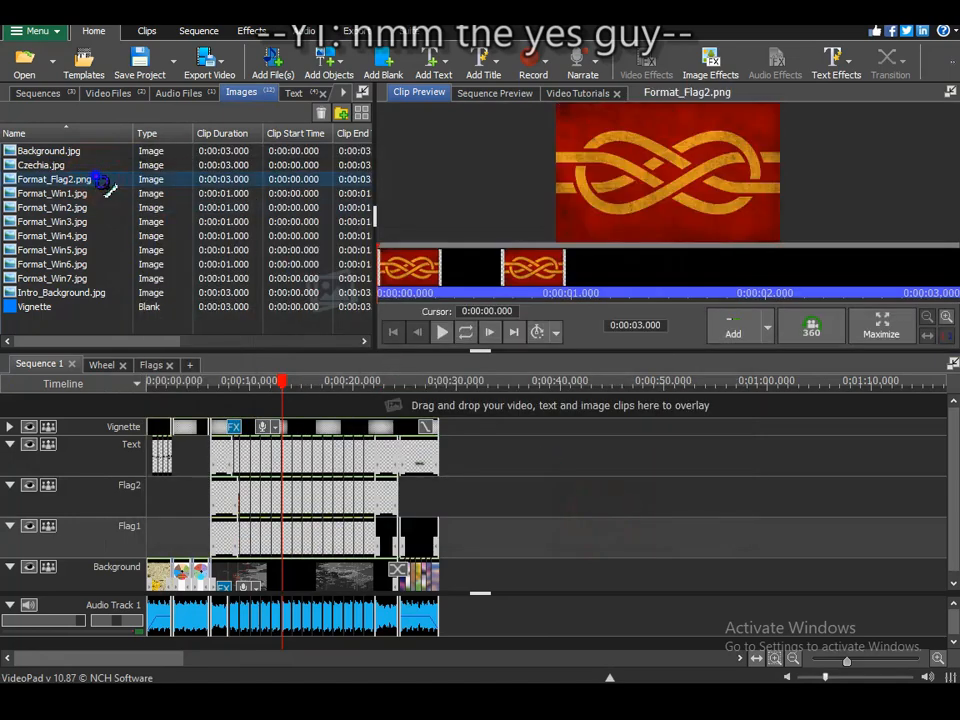
Replace the Format_Flag2.png image with the Qatar flag file from the YTShort folder.
right_click(101, 180)
click(205, 248)
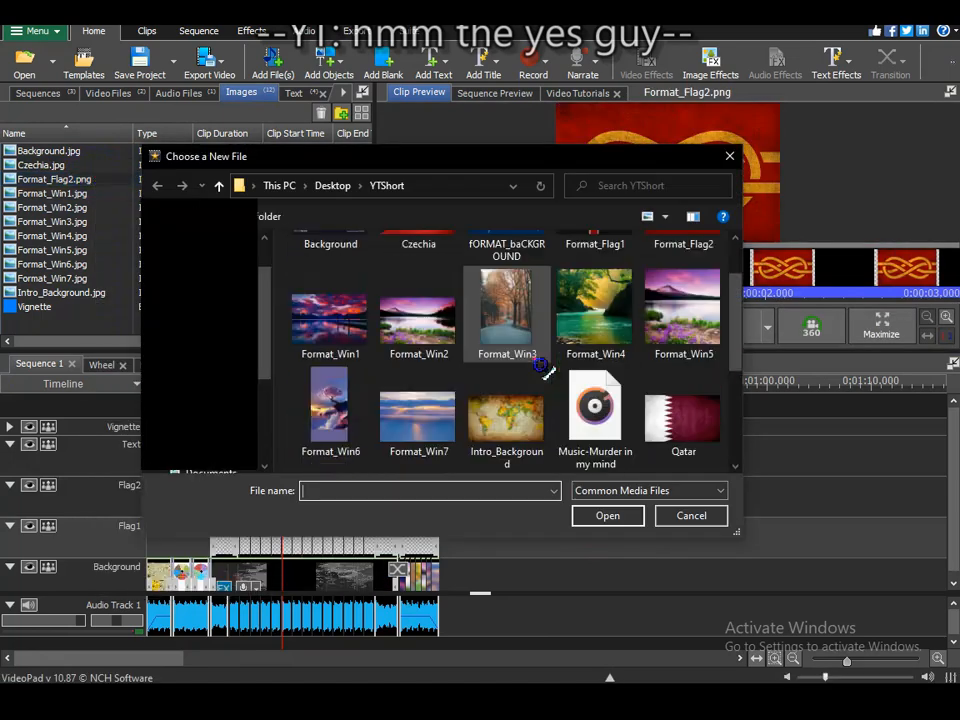
scroll(500, 330, down, 3)
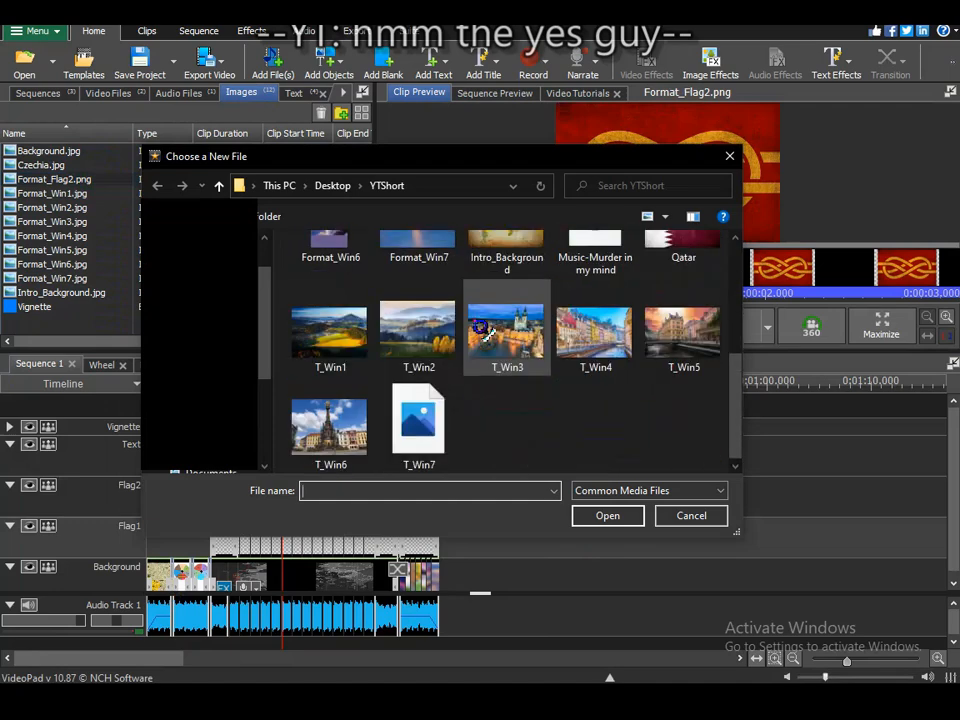
scroll(594, 268, up, 1)
click(686, 325)
click(605, 516)
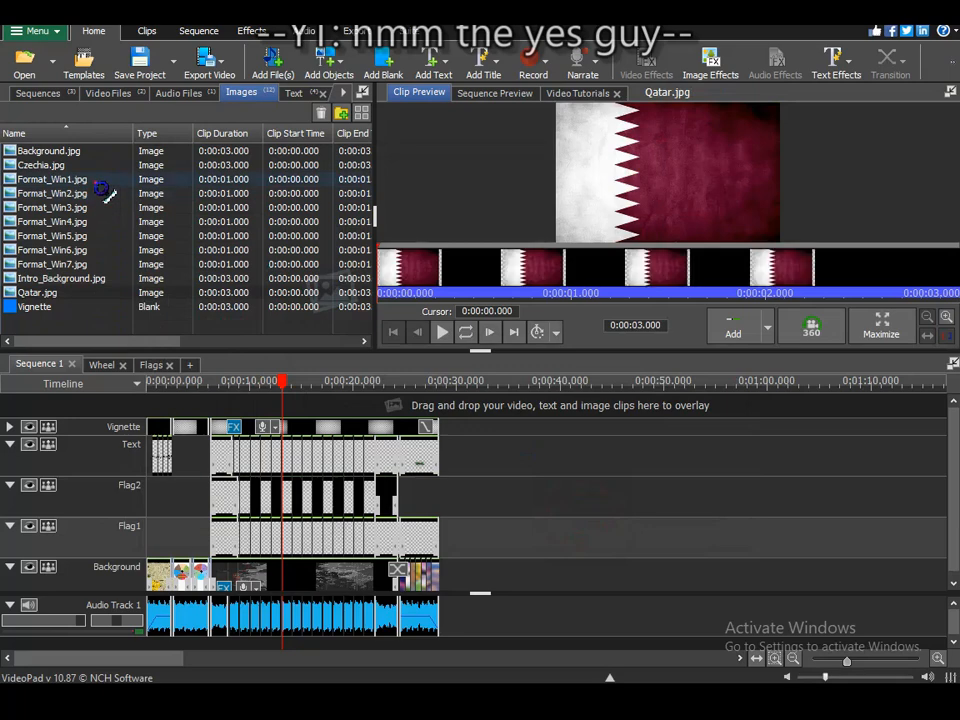
Replace Format_Win1.jpg with T_Win1 and Format_Win2.jpg with T_Win2.
drag(282, 390, 234, 390)
right_click(90, 180)
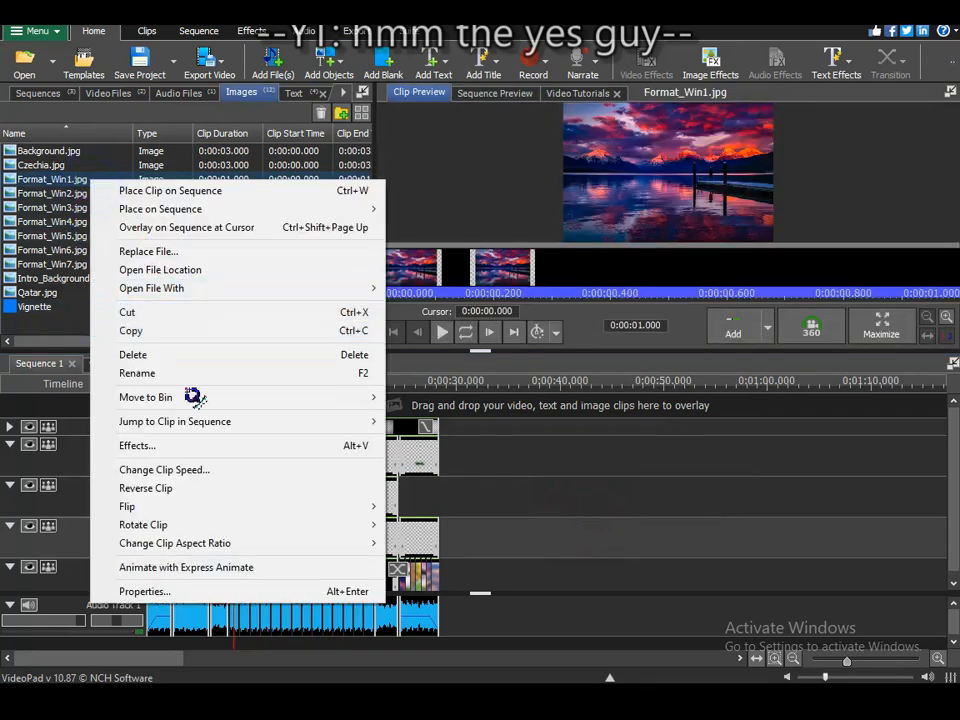
click(197, 254)
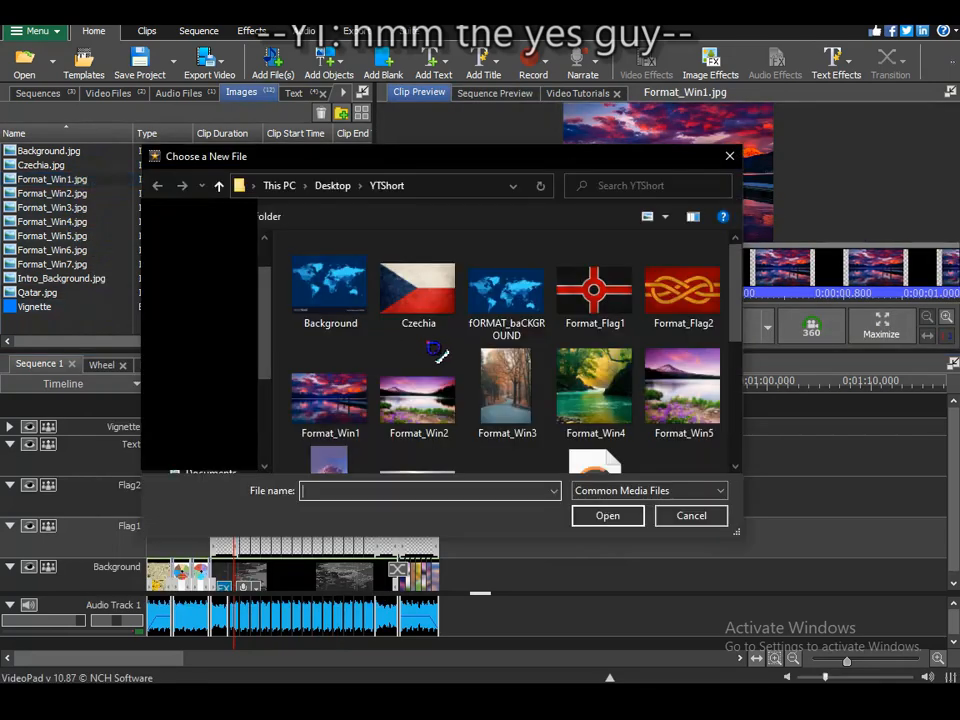
scroll(520, 355, down, 3)
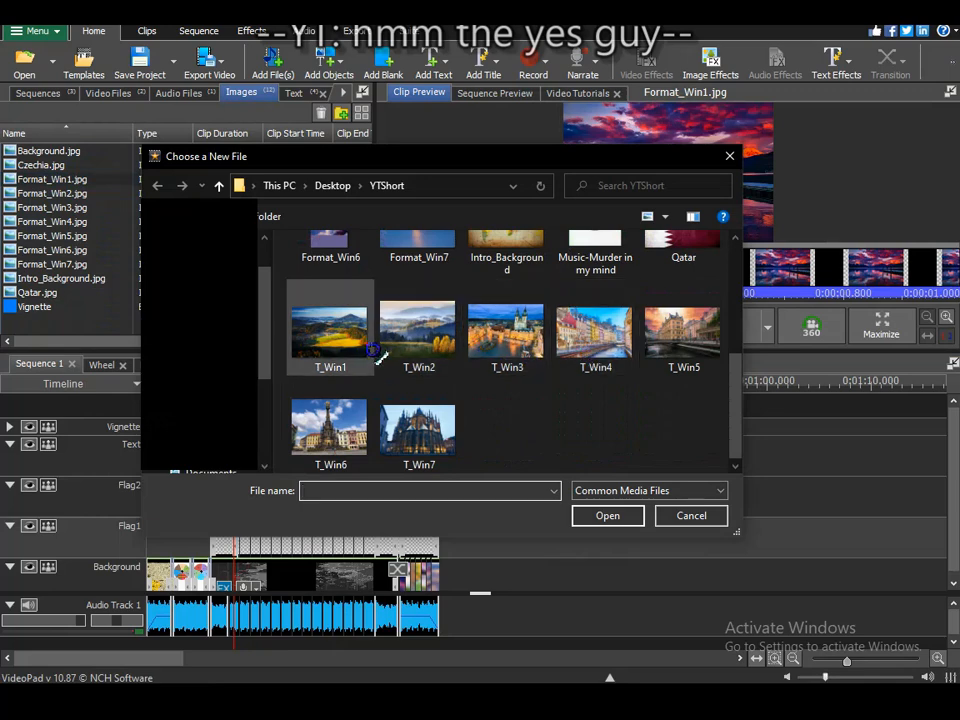
click(608, 518)
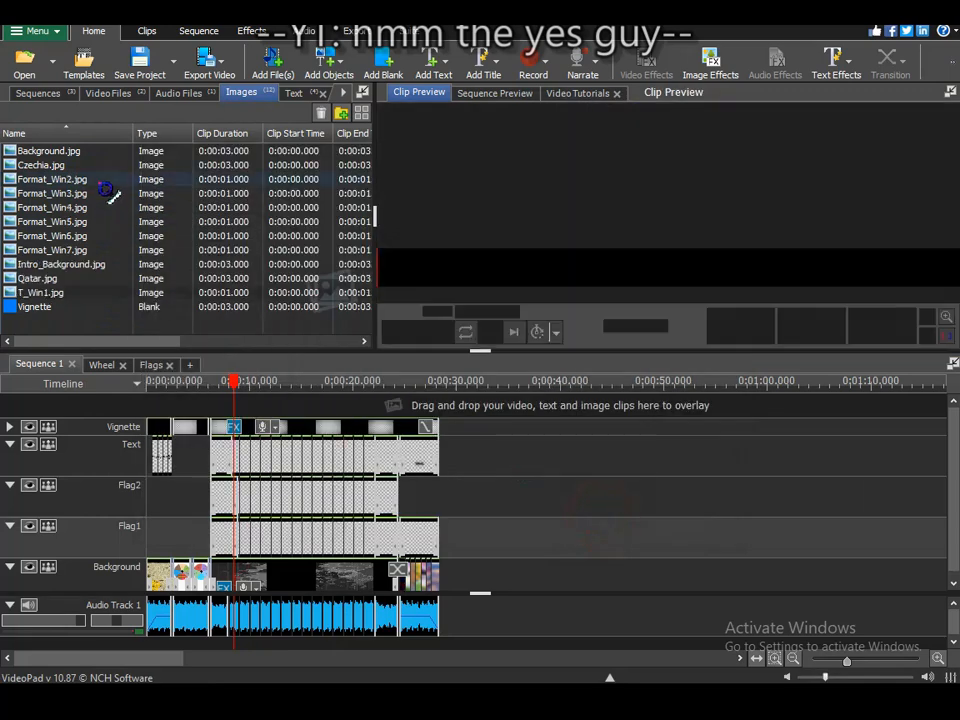
right_click(99, 181)
click(188, 254)
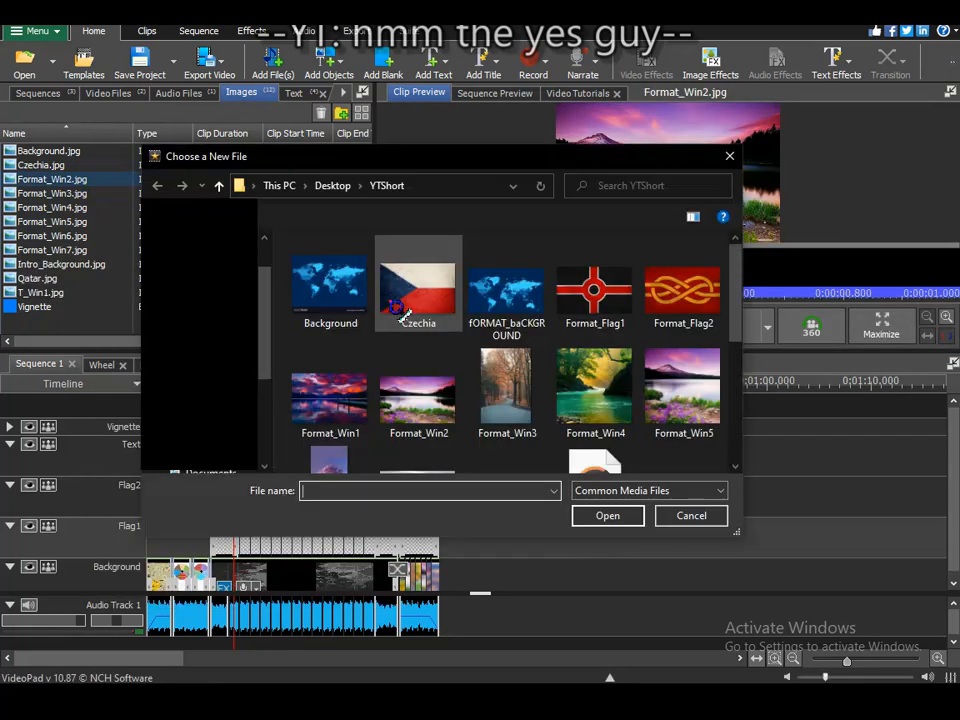
scroll(420, 320, down, 3)
click(589, 514)
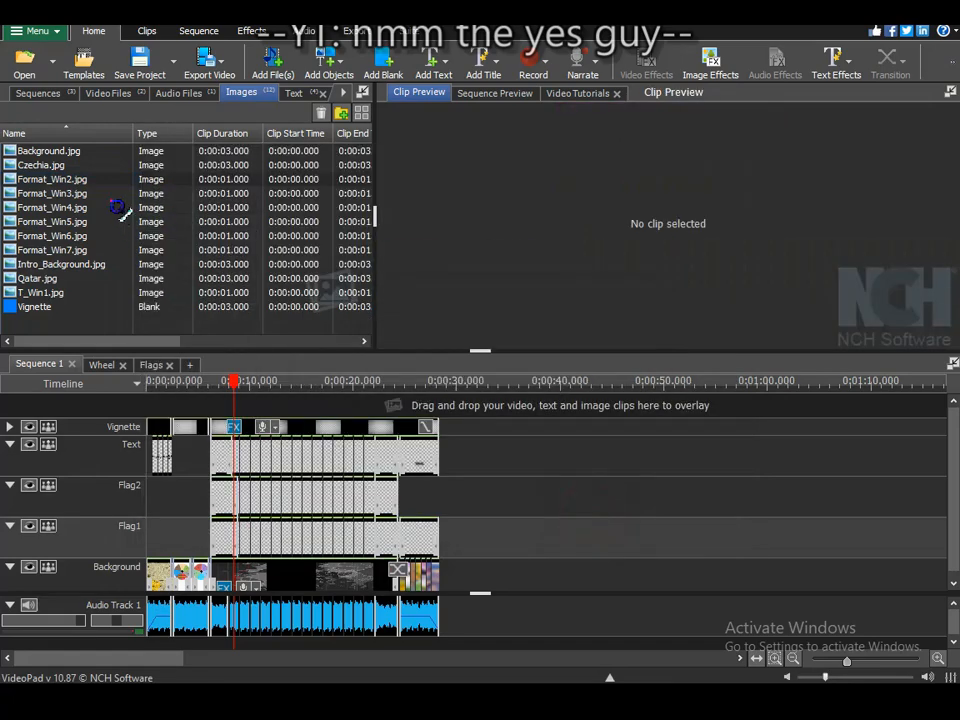
Replace Format_Win3.jpg with T_Win3 and Format_Win4.jpg with T_Win4.
right_click(100, 184)
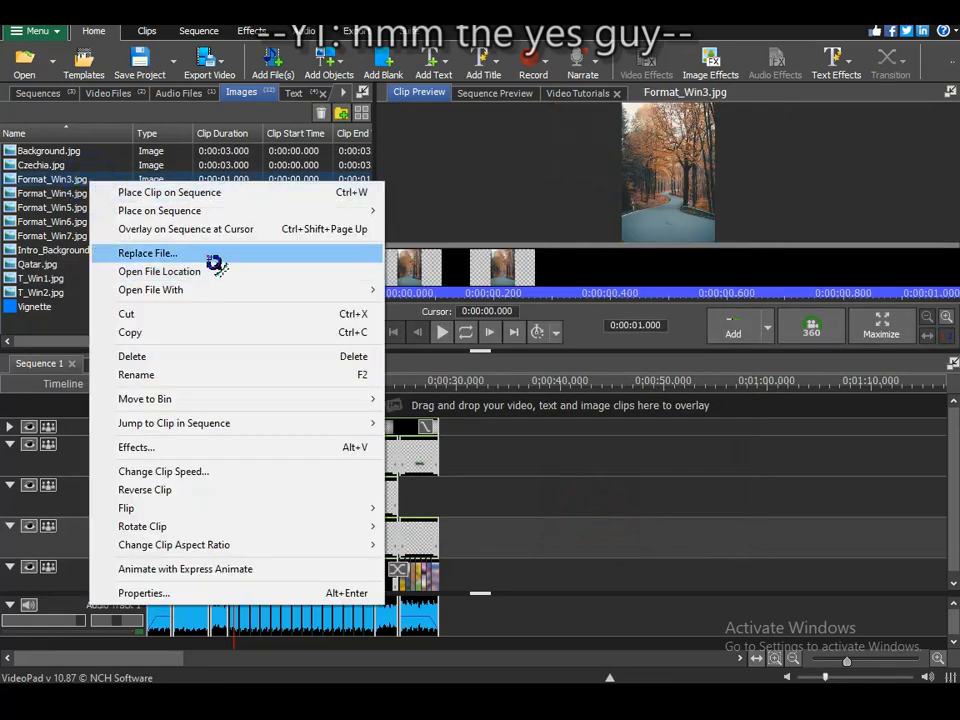
click(205, 253)
double_click(507, 340)
right_click(100, 184)
click(160, 251)
click(594, 332)
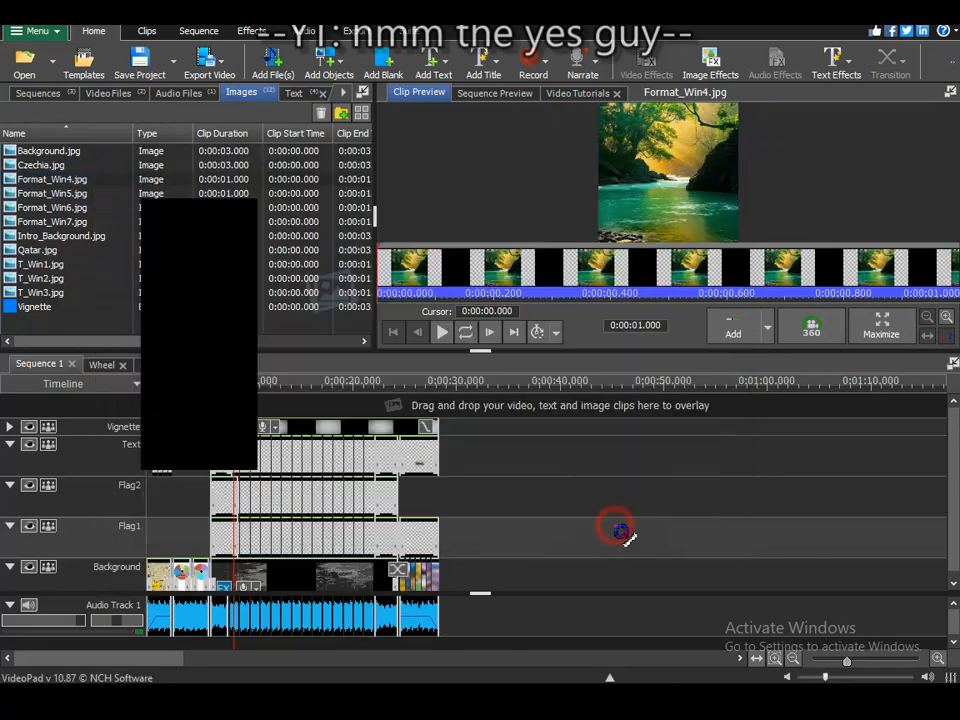
click(608, 515)
Replace Format_Win5.jpg through Format_Win7.jpg with T_Win5 through T_Win7 respectively.
right_click(100, 184)
click(160, 251)
double_click(664, 343)
right_click(98, 184)
click(160, 251)
double_click(332, 424)
right_click(100, 193)
click(160, 251)
double_click(416, 428)
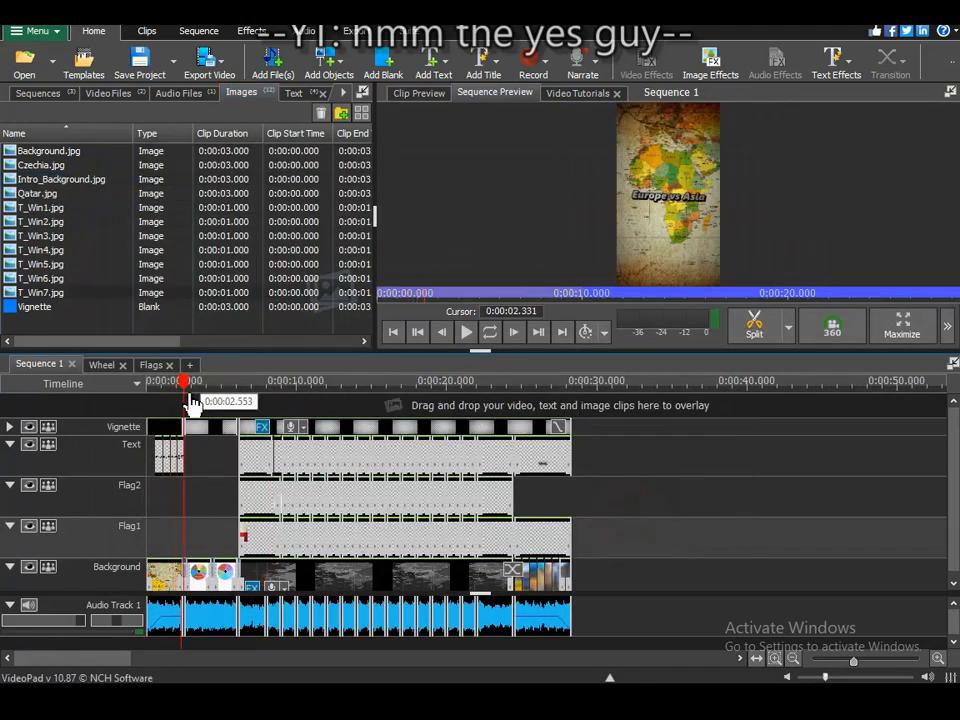
Scrub through Sequence 1 to review the swapped flags and winner background images.
drag(438, 426, 543, 447)
scroll(557, 492, up, 3)
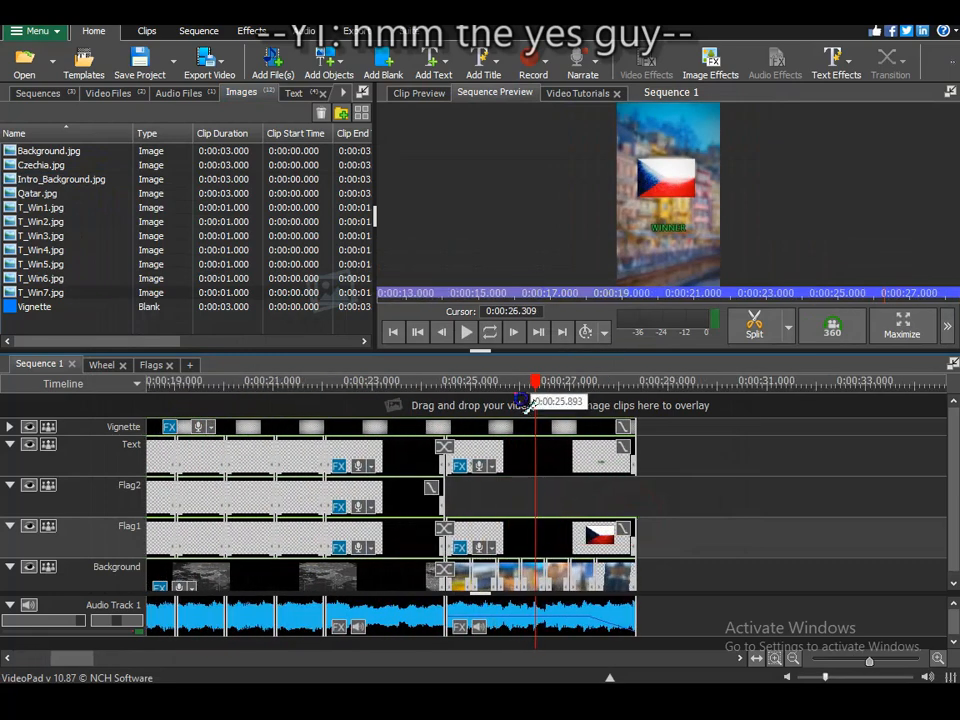
drag(537, 397, 429, 420)
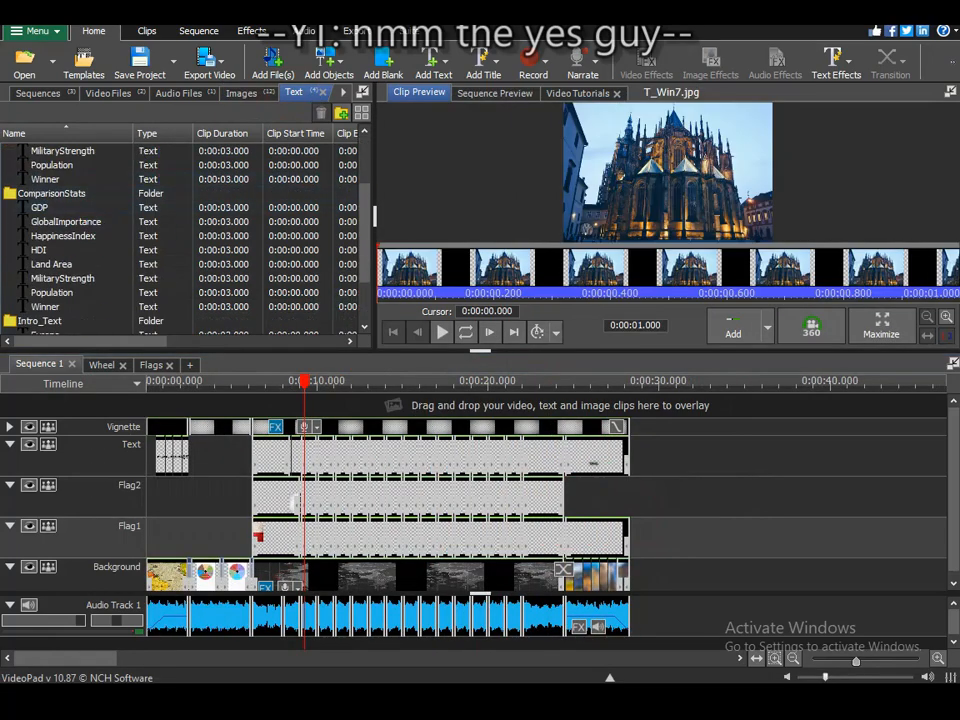
Bring up the Qatar vs Czechia stats notes beside the video editor and open the GDP text clip for editing.
key(alt+Tab)
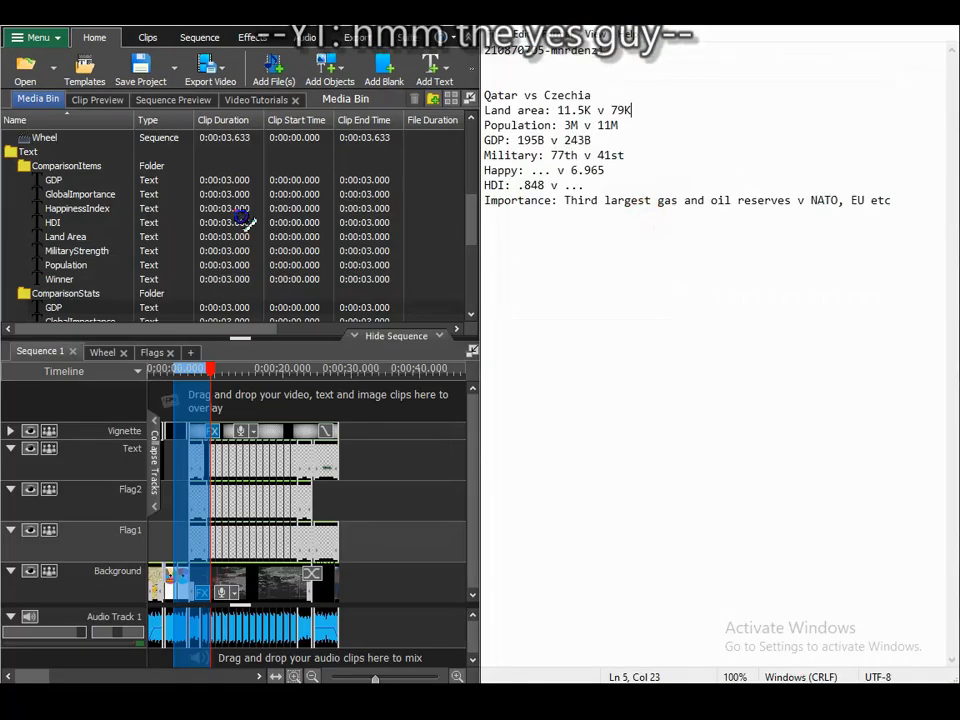
click(96, 182)
right_click(92, 180)
click(144, 443)
click(682, 171)
right_click(91, 180)
click(211, 154)
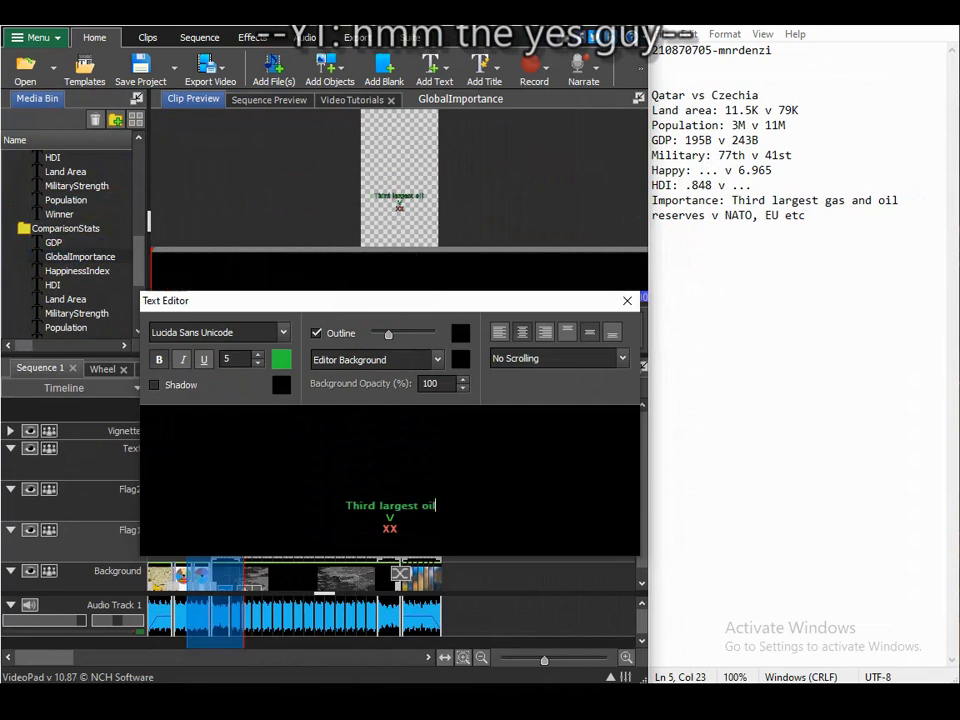
Set the GlobalImportance stats text to "Third largest oil and gas reserves" versus "NATO, EU etc".
key(Return)
text(and gas reser)
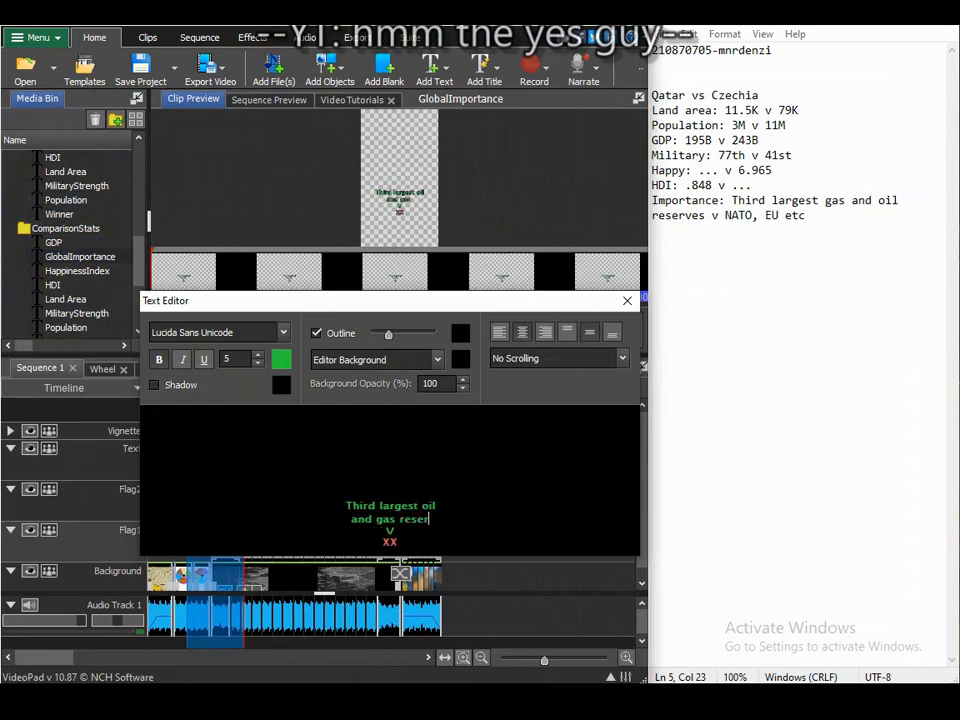
text(NATO, EU etc)
click(627, 301)
mouse_move(386, 386)
mouse_down()
mouse_move(364, 400)
mouse_move(389, 390)
mouse_move(372, 388)
mouse_up()
Enter 6.965 in the HappinessIndex stats text and clear the other placeholder.
double_click(77, 271)
click(447, 505)
key(BackSpace)
key(BackSpace)
text(6.965)
key(Down)
key(Down)
key(BackSpace)
key(BackSpace)
click(627, 301)
Set the HDI stats text to .848 versus "...".
double_click(79, 287)
click(405, 512)
key(BackSpace)
key(BackSpace)
text(.848)
key(Down)
key(Down)
key(BackSpace)
key(BackSpace)
text(...)
click(627, 301)
Set the Land Area stats text to 79K km² versus 11.5K km², including the squared symbols.
double_click(77, 299)
text(79K km)
key(super+period)
click(499, 268)
click(594, 469)
click(435, 372)
click(678, 223)
text(11.5K km²)
key(super+period)
click(499, 268)
click(433, 308)
click(678, 223)
click(628, 302)
Enter 41st in the MilitaryStrength stats text and 3M in the Population stats text.
double_click(76, 314)
text(41st)
double_click(390, 520)
click(627, 302)
double_click(66, 327)
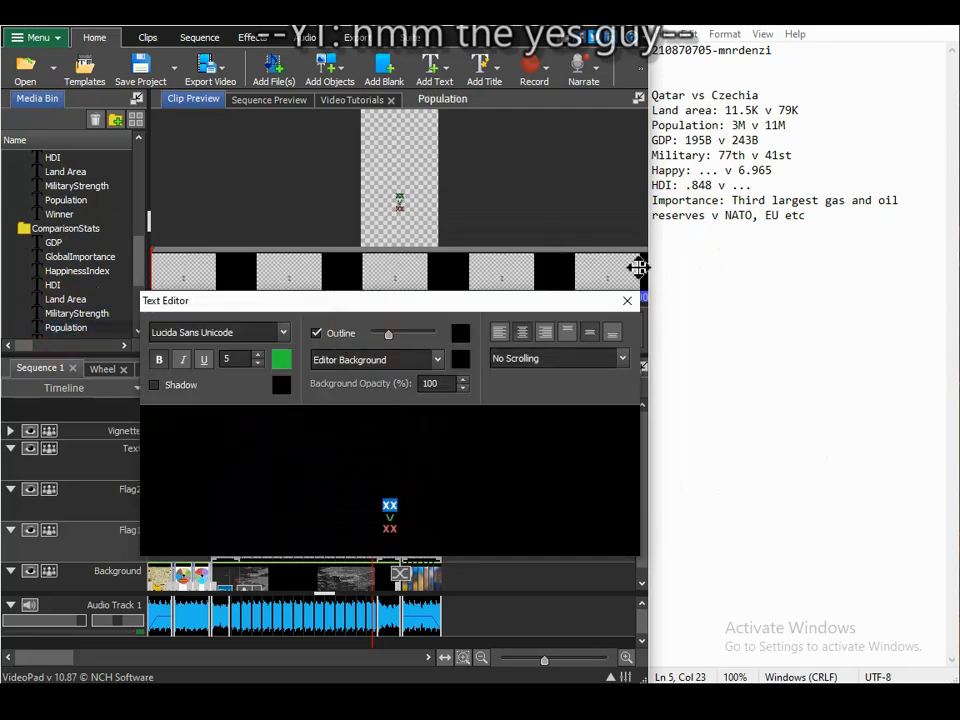
text(3M)
click(627, 301)
Change the Winner stats text to "Czech Republic" on two lines.
scroll(80, 252, down, 3)
double_click(72, 215)
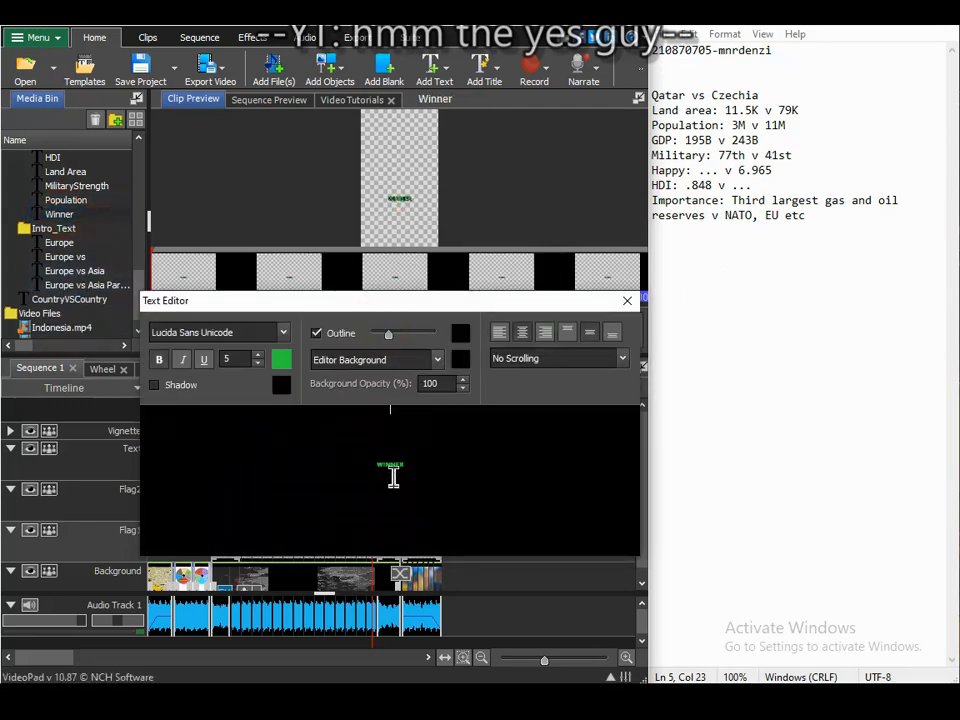
text(Czech)
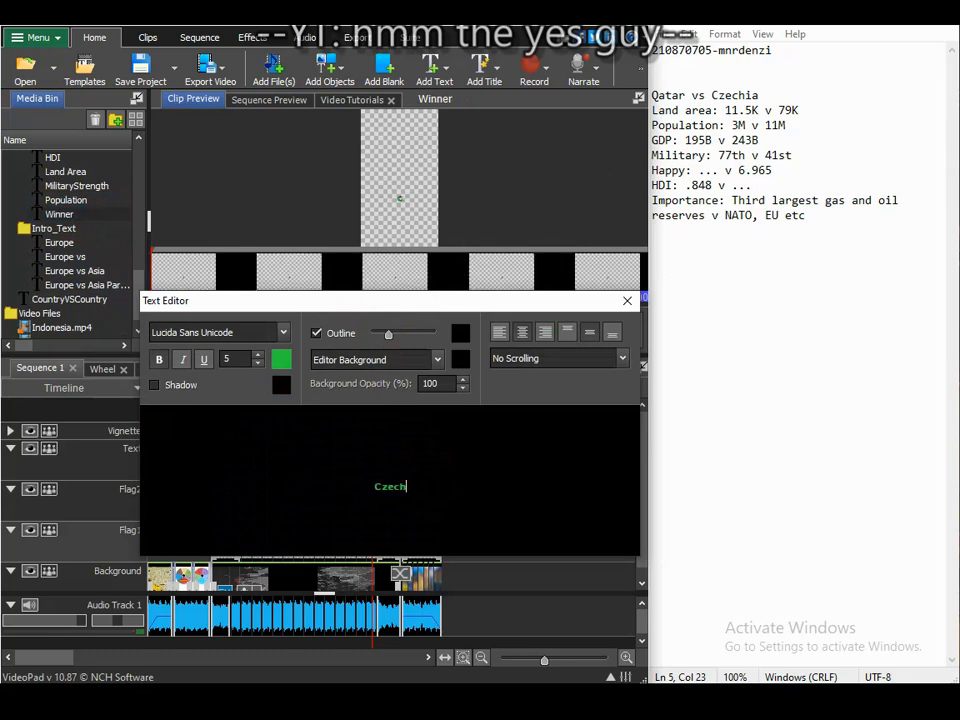
text(i)
key(BackSpace)
key(Return)
text(Republic)
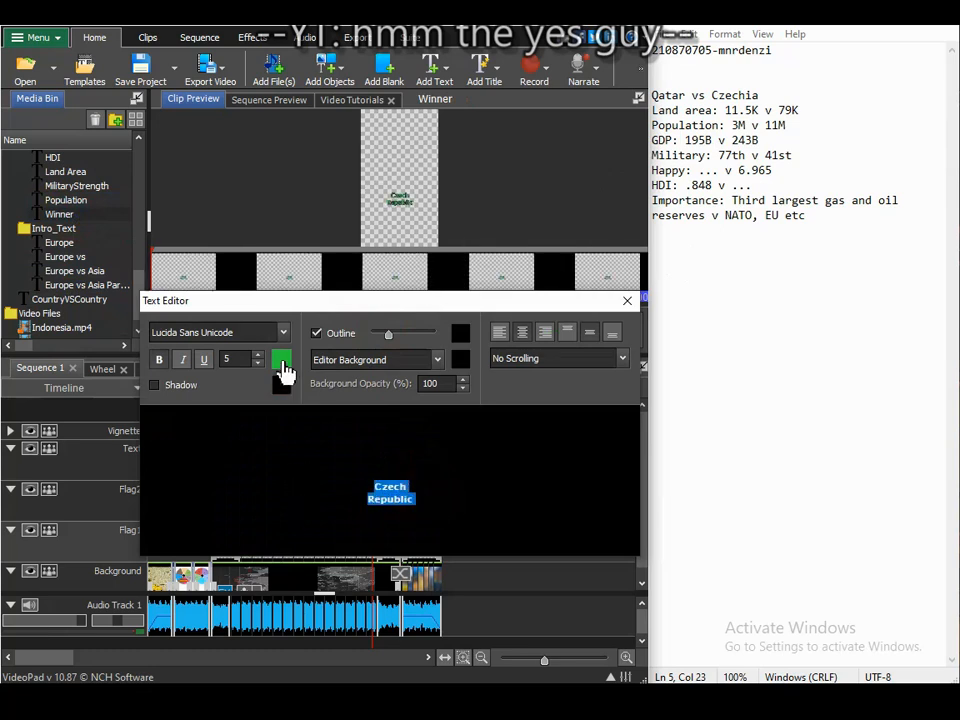
Recolour the "Czech Republic" winner text to light pink, hex fcc0c1.
click(283, 364)
drag(428, 180, 411, 326)
click(243, 143)
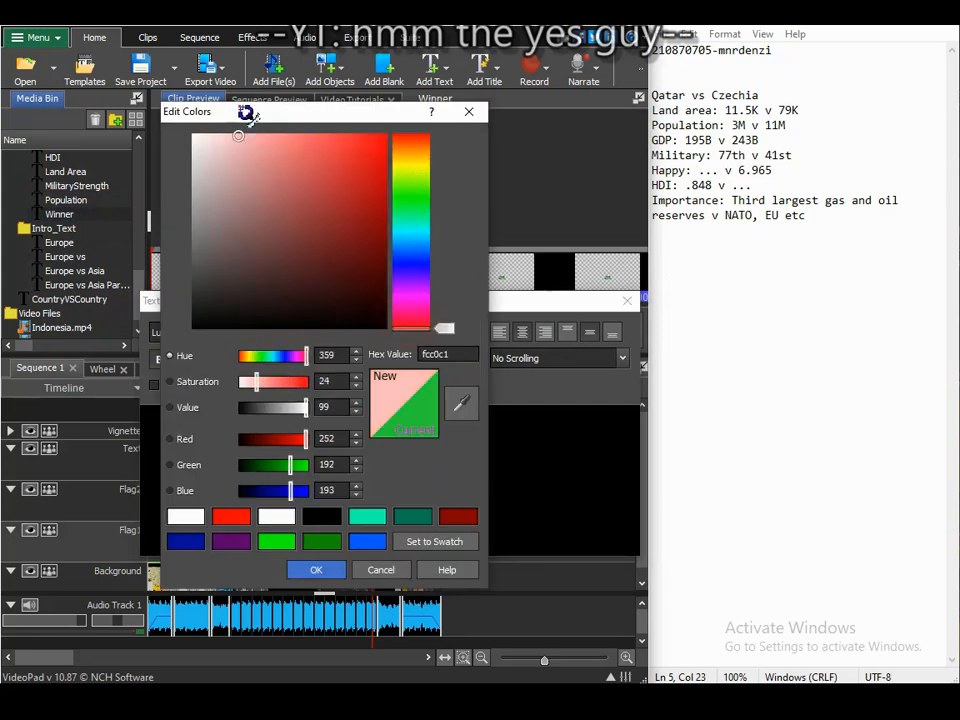
click(316, 569)
click(444, 357)
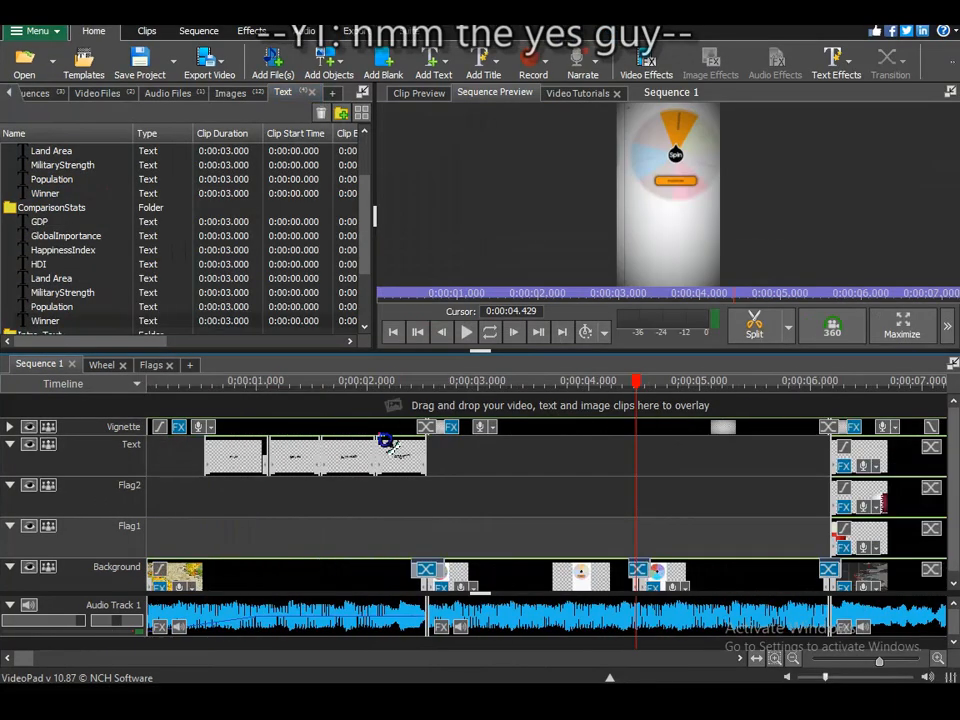
Set the part number to 42 in the "Europe vs Asia Part XX" intro text.
double_click(524, 457)
click(636, 438)
text(42)
click(836, 298)
Replace the country placeholders in the CountryVSCountry text, entering the Czech Republic as the first country.
scroll(471, 428, down, 3)
drag(214, 405, 272, 411)
scroll(201, 424, up, 2)
scroll(201, 424, up, 1)
scroll(103, 279, down, 3)
double_click(80, 321)
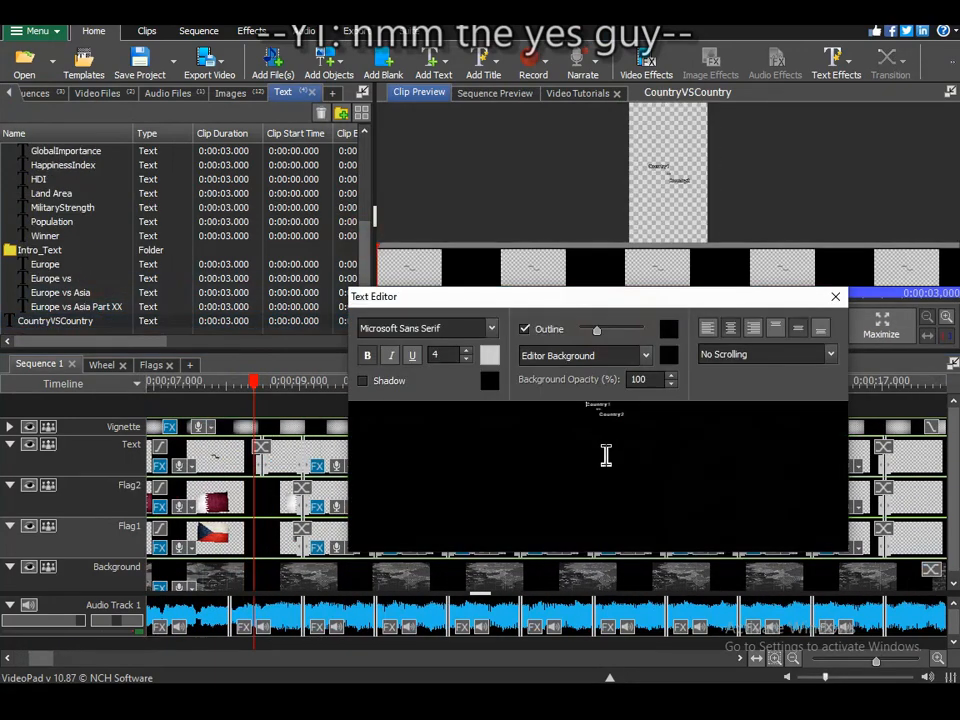
text(repbulic)
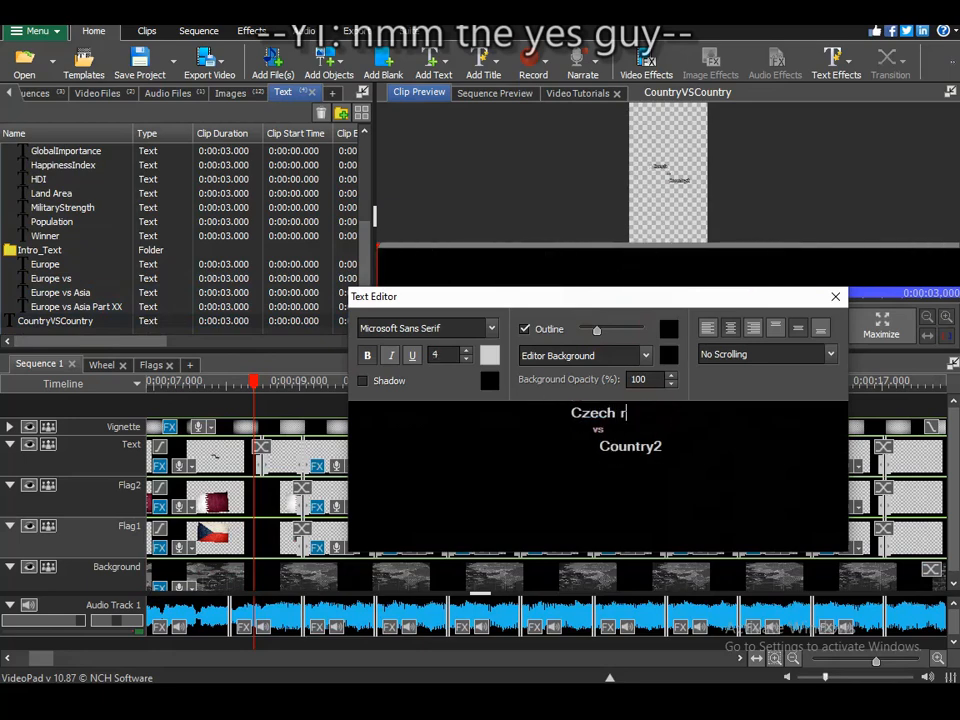
double_click(606, 444)
text(C)
click(838, 298)
Delete the Flag2 clip over the Land Area stats segment at about 9 to 10 seconds.
scroll(480, 430, down, 3)
drag(300, 383, 581, 433)
drag(515, 381, 282, 398)
scroll(302, 408, up, 2)
scroll(275, 532, up, 4)
click(317, 500)
key(Delete)
scroll(324, 475, down, 2)
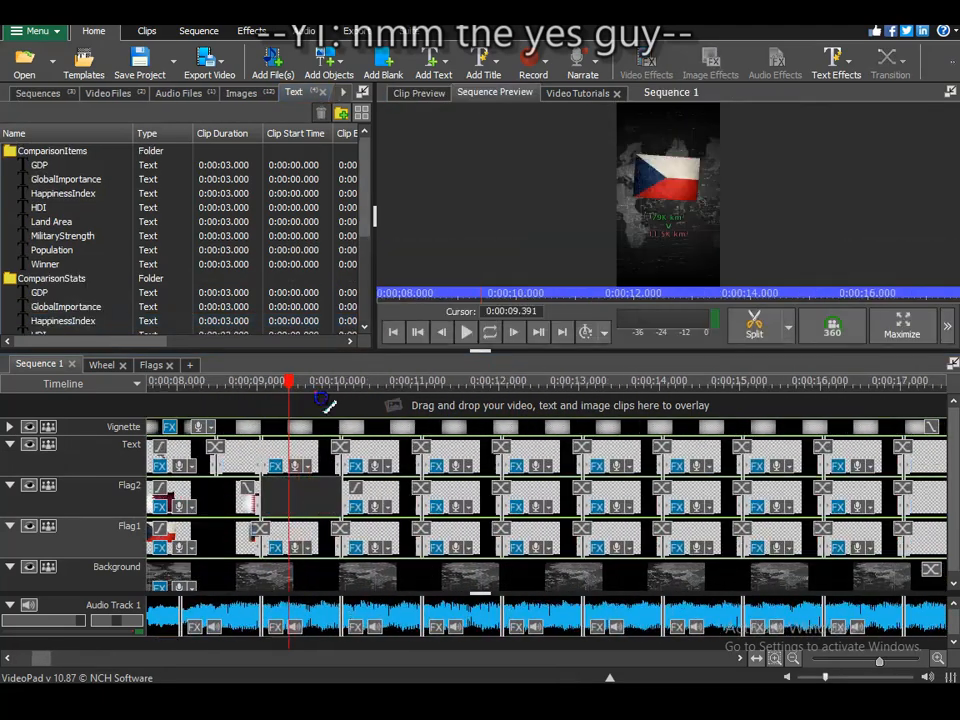
Delete the Flag2 clips over the stats segments at about 11, 13 and 15 seconds.
drag(381, 400, 531, 401)
click(453, 490)
key(Delete)
scroll(453, 470, down, 1)
click(600, 492)
key(Delete)
scroll(256, 473, up, 2)
click(518, 490)
key(Delete)
Delete the Flag2 clip at about 17 seconds and the Flag1 clips at about 19 and 21 seconds.
drag(428, 396, 608, 402)
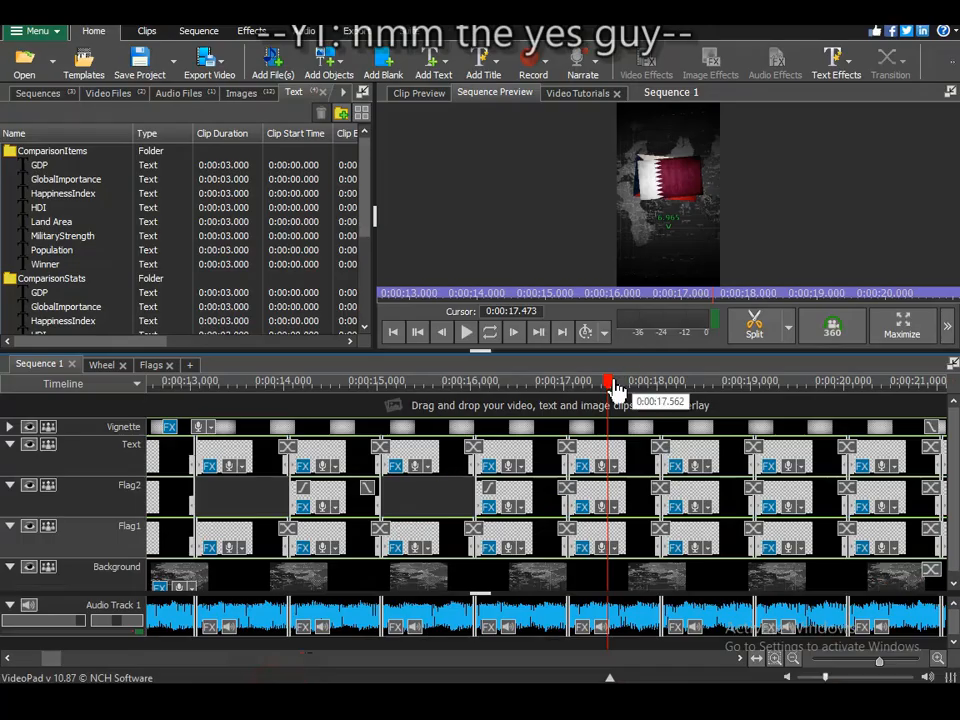
click(868, 383)
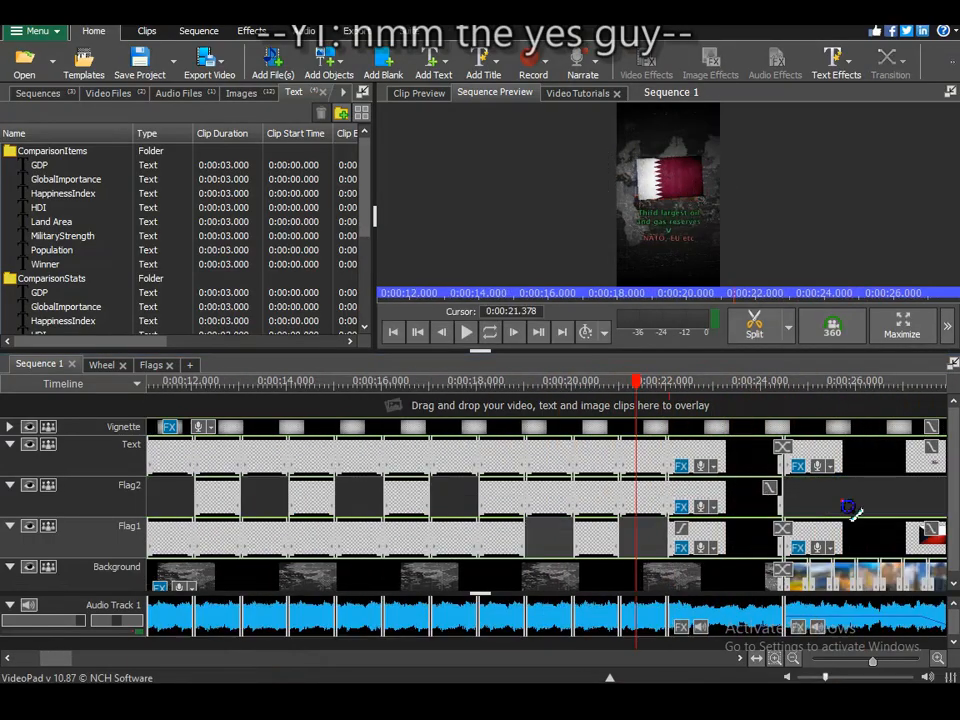
scroll(850, 508, down, 1)
drag(785, 386, 227, 411)
scroll(470, 440, down, 2)
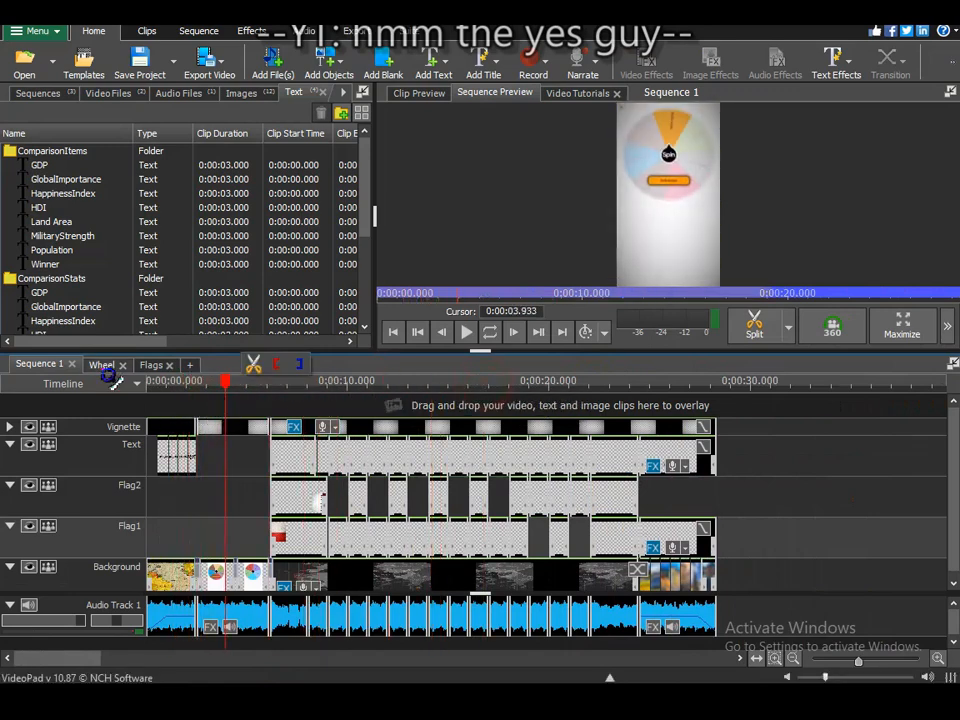
Open the Wheel sequence and import qatar.mp4 together with the European countries wheel video.
click(102, 364)
scroll(383, 474, down, 3)
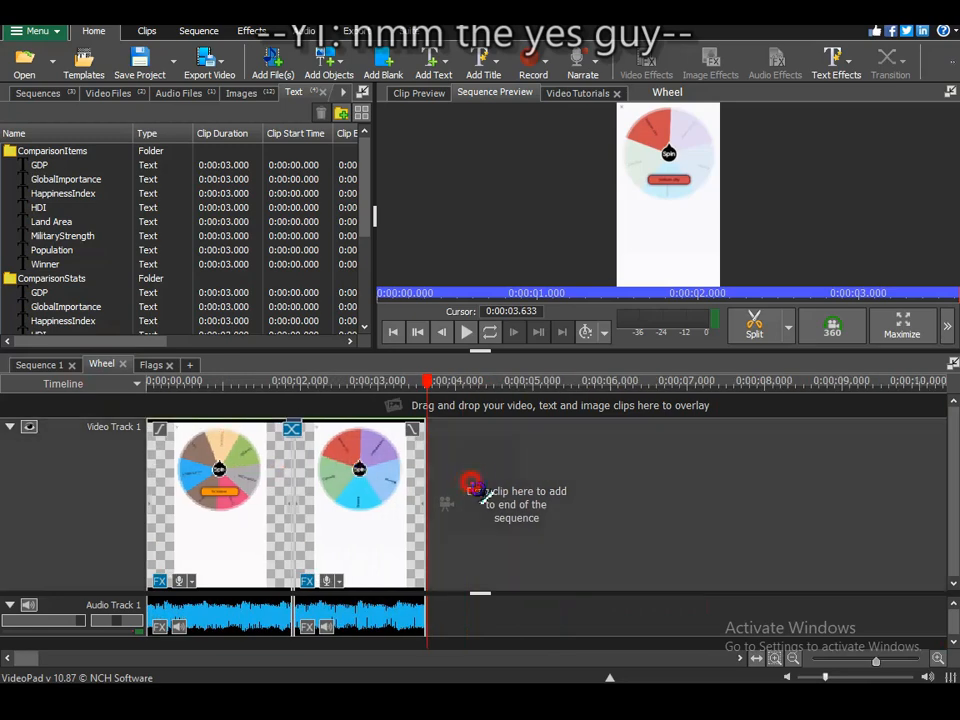
click(272, 60)
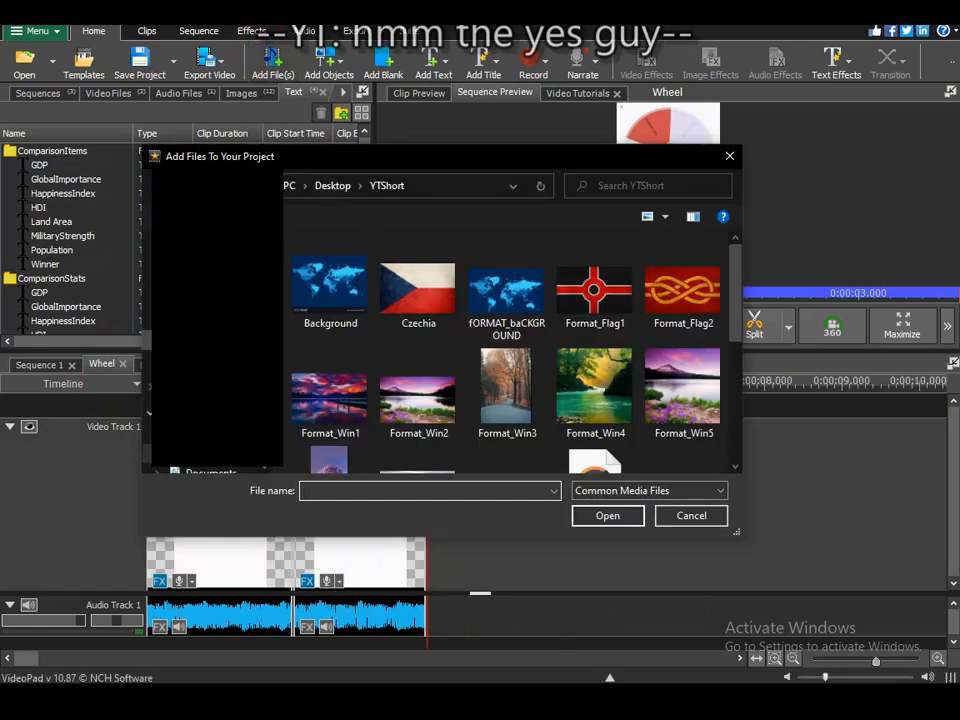
click(215, 321)
click(215, 301)
click(215, 360)
double_click(628, 292)
click(350, 298)
scroll(476, 424, down, 1)
ctrl+click(508, 350)
click(600, 514)
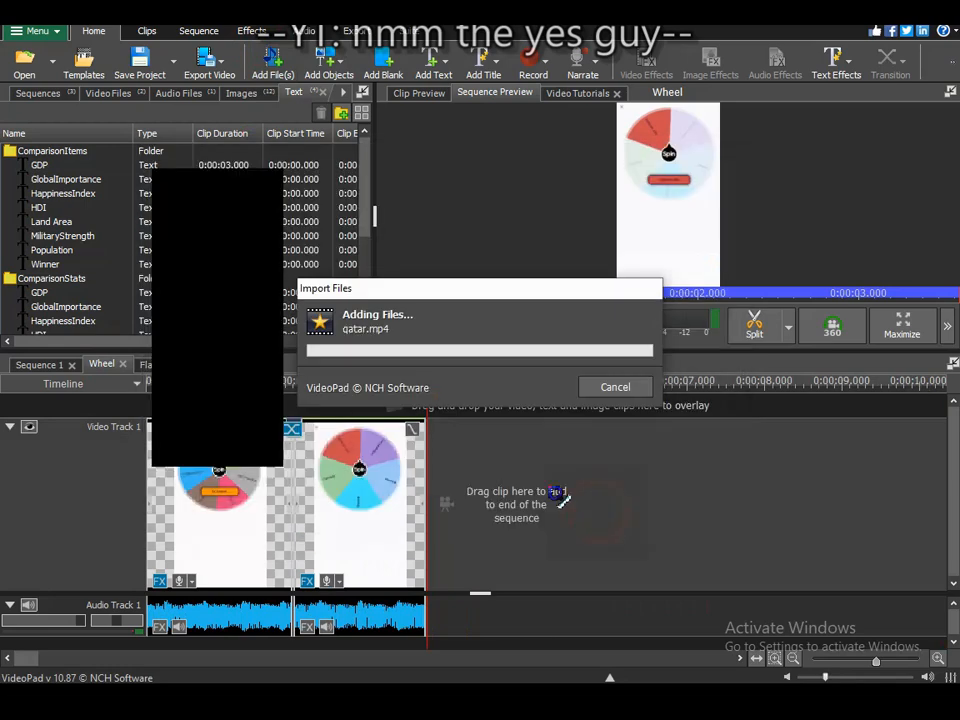
Append both imported wheel videos to the Wheel sequence, unlink their audio and delete it.
drag(129, 321, 598, 537)
right_click(393, 507)
click(456, 143)
right_click(606, 472)
click(665, 106)
click(574, 606)
key(Delete)
click(400, 610)
Trim the European and Asian wheel clips down to their short final spin sections.
drag(463, 413, 466, 416)
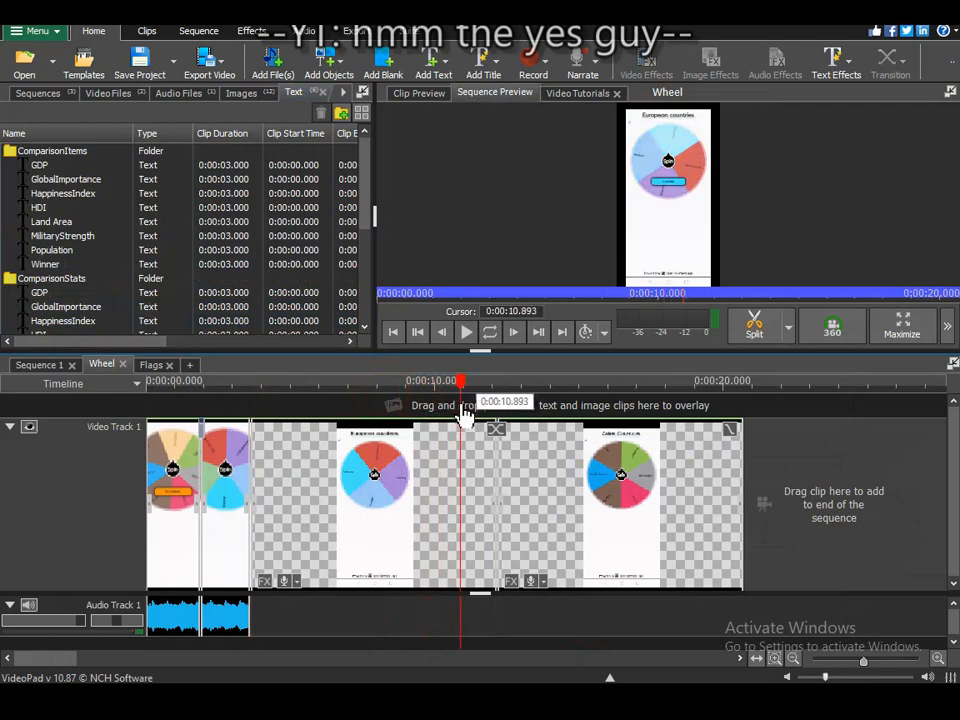
click(488, 365)
drag(690, 393, 704, 393)
click(731, 364)
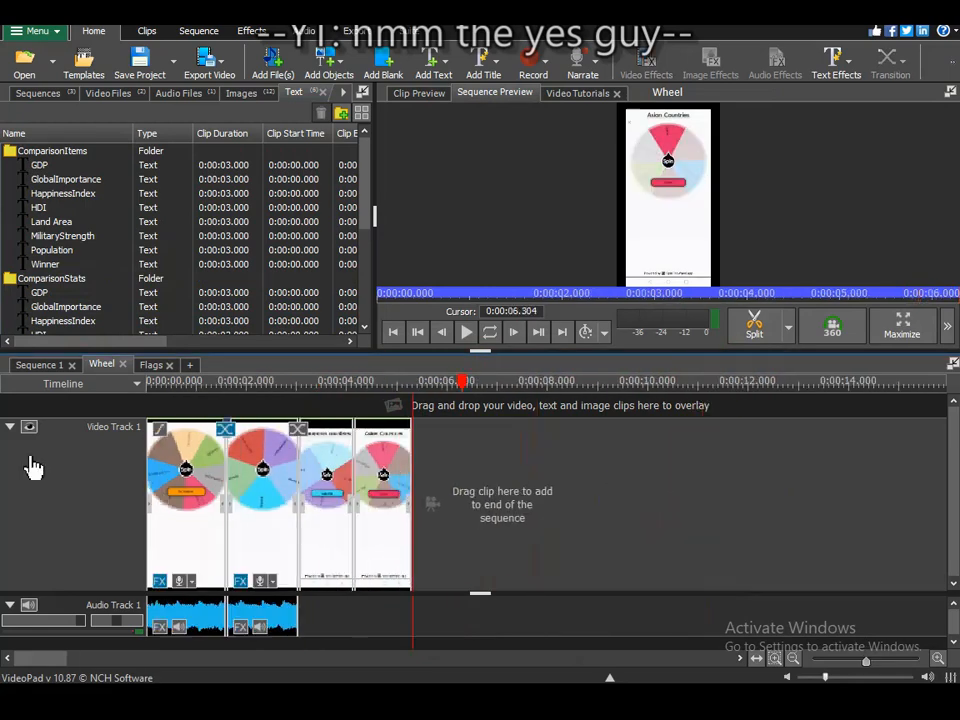
Overlay the European countries wheel clip on a new track above the first original wheel clip and preview it.
drag(300, 470, 147, 530)
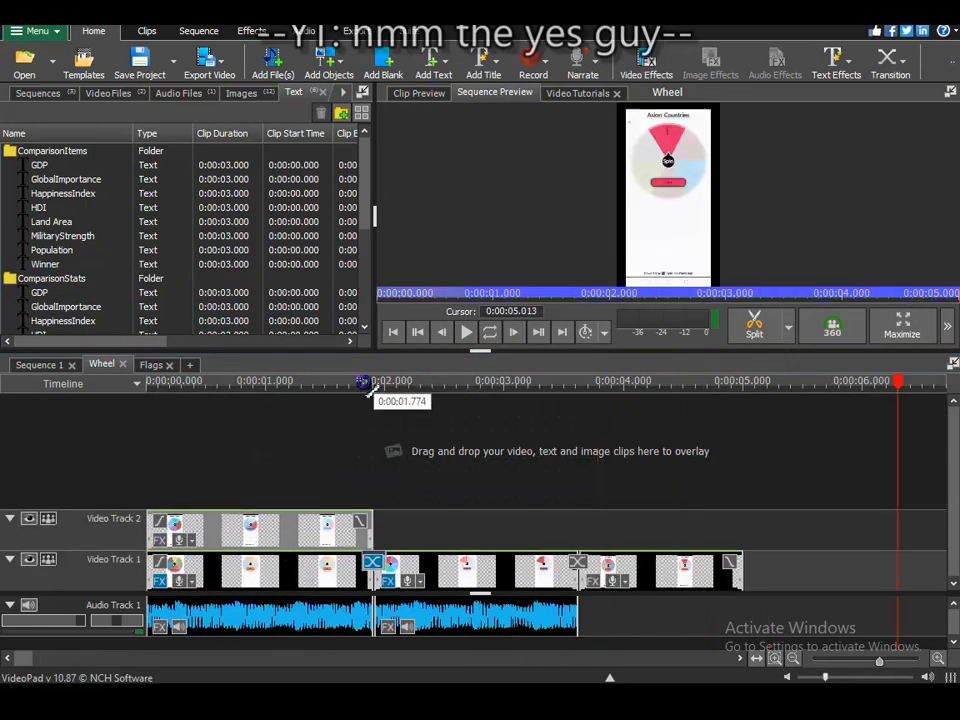
click(467, 332)
click(467, 332)
Place the Asian Countries wheel clip after it on Video Track 2, set its speed to 70%, and trim its end to the clip below.
drag(678, 575, 495, 527)
right_click(440, 525)
click(480, 489)
text(7)
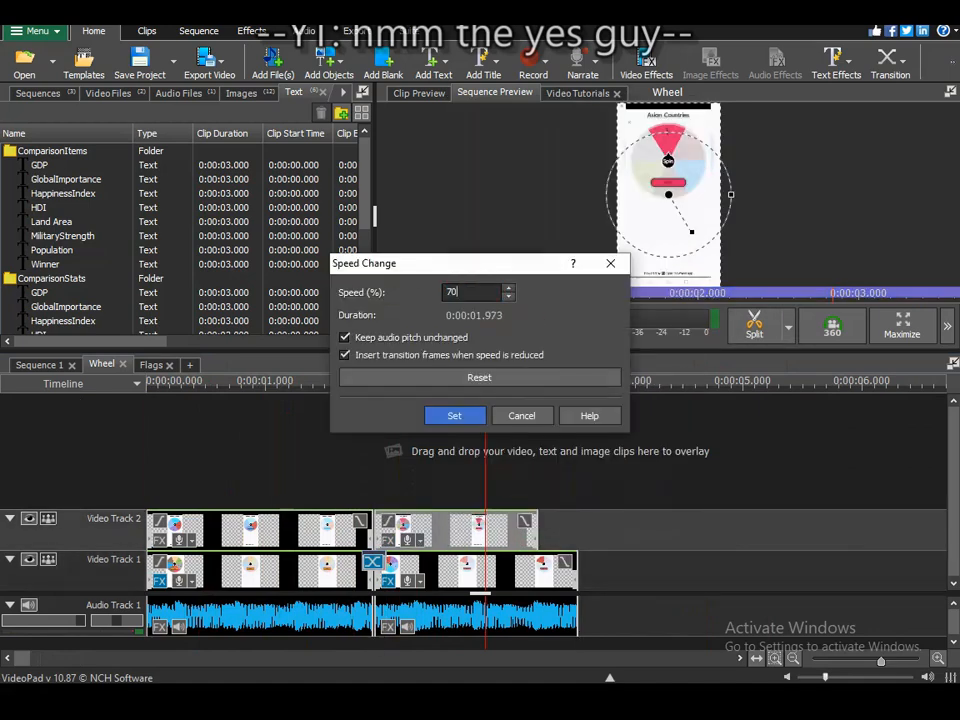
text(0)
key(Return)
drag(609, 532, 578, 532)
Preview the overlaid wheels, lift the European wheel clip onto Video Track 3, and set its speed to 80%.
click(310, 384)
click(467, 332)
click(467, 332)
click(222, 406)
click(215, 385)
drag(249, 512, 253, 486)
right_click(253, 484)
click(321, 454)
text(80)
key(Return)
Set the European wheel clip's speed to 60%, trim its end to the clip below, and return it to Video Track 2.
right_click(286, 484)
click(353, 454)
text(60)
click(460, 412)
drag(416, 490, 374, 494)
drag(306, 485, 297, 518)
Copy the first original wheel clip on Video Track 1 and paste only its effects onto the European wheel clip.
drag(165, 385, 150, 426)
right_click(310, 570)
click(376, 284)
right_click(291, 523)
mouse_move(365, 313)
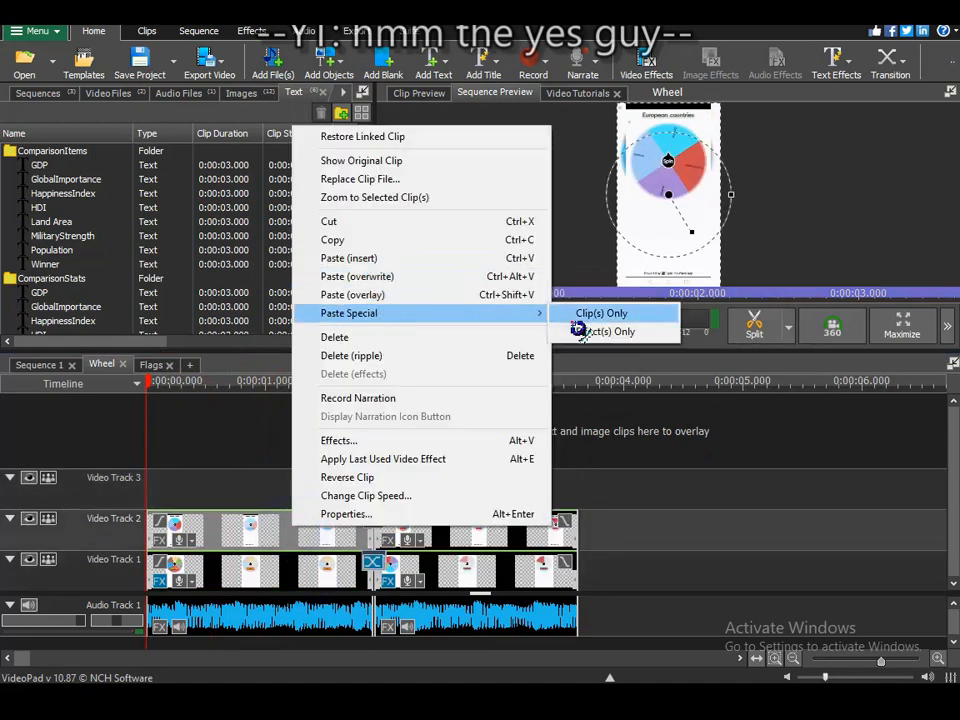
click(578, 330)
Copy the second original wheel clip and paste only its effects onto the Asian wheel clip.
right_click(473, 563)
click(553, 279)
right_click(497, 523)
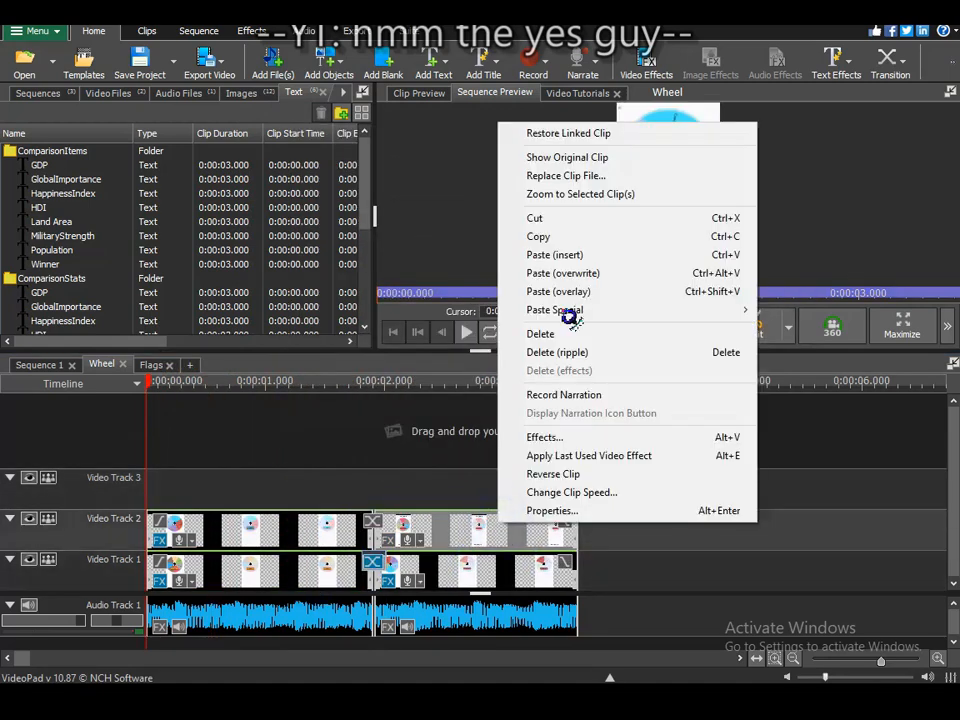
mouse_move(580, 310)
click(774, 328)
Add a Slide transition between the two Video Track 2 wheel clips, changing the previous clip's end position and the next clip's start position.
click(402, 566)
click(373, 521)
click(708, 469)
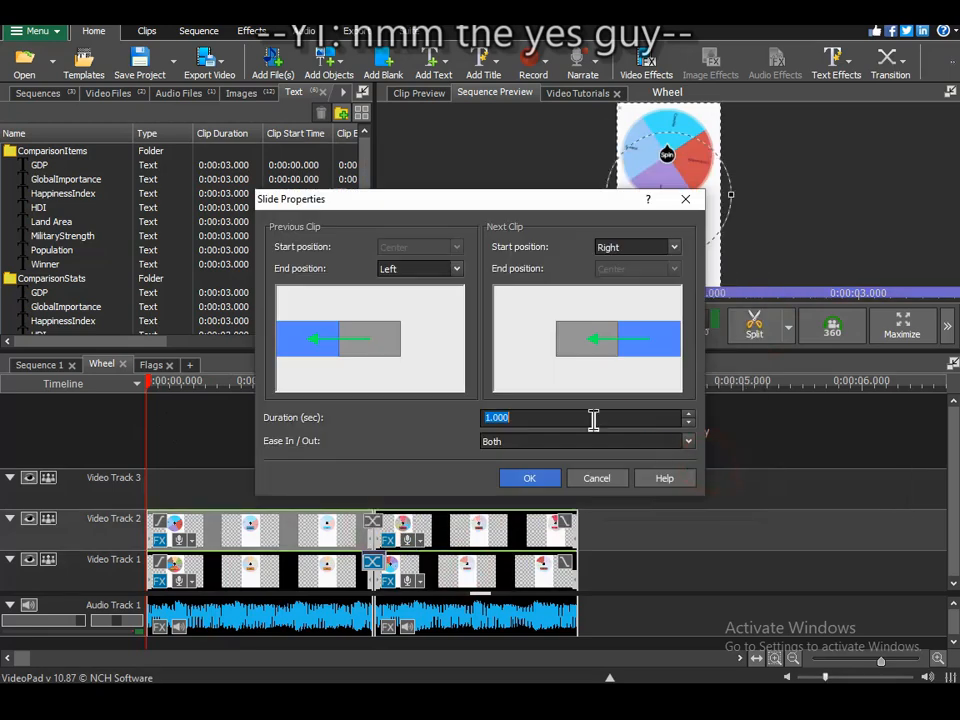
click(458, 270)
click(430, 307)
click(628, 247)
click(628, 271)
click(552, 478)
scroll(467, 566, down, 1)
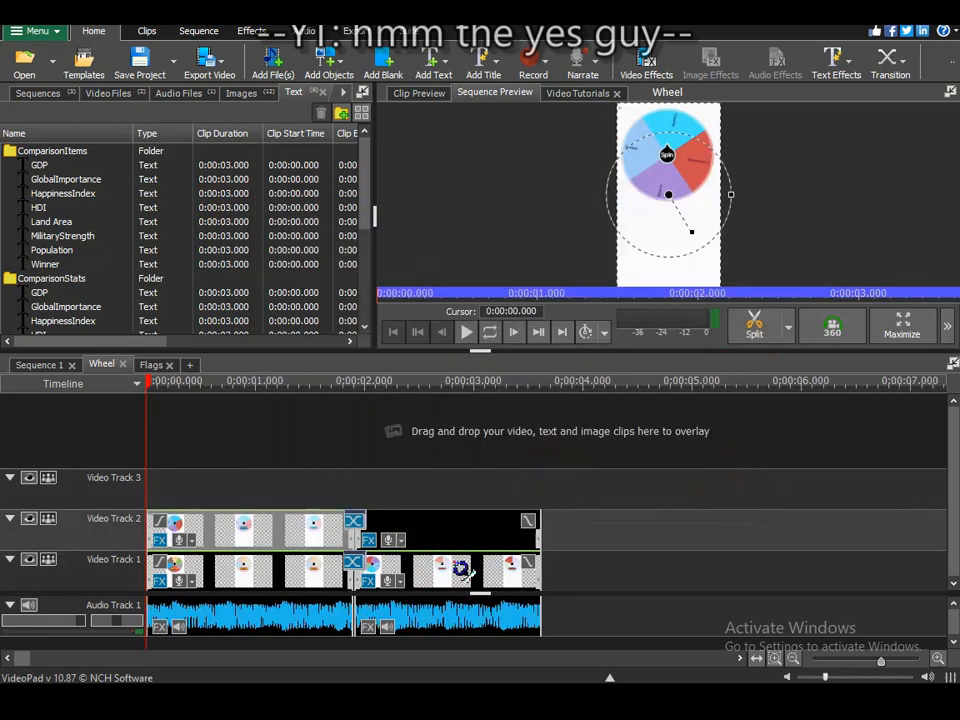
Copy the two new wheel clips from Video Track 2 of the Wheel sequence.
click(467, 566)
scroll(107, 546, up, 4)
click(290, 534)
ctrl+click(529, 542)
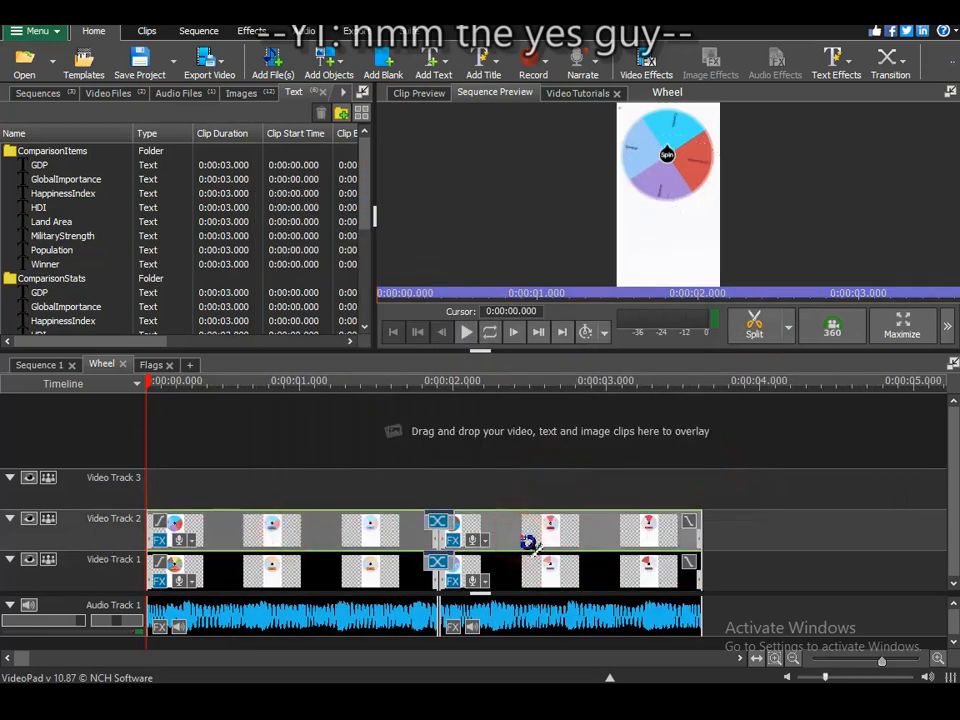
Replace the old wheel clips on Sequence 1's Background track with the copied ones, starting at about 2.5 seconds.
click(46, 366)
scroll(443, 514, down, 2)
scroll(190, 550, up, 7)
scroll(293, 569, up, 1)
click(347, 573)
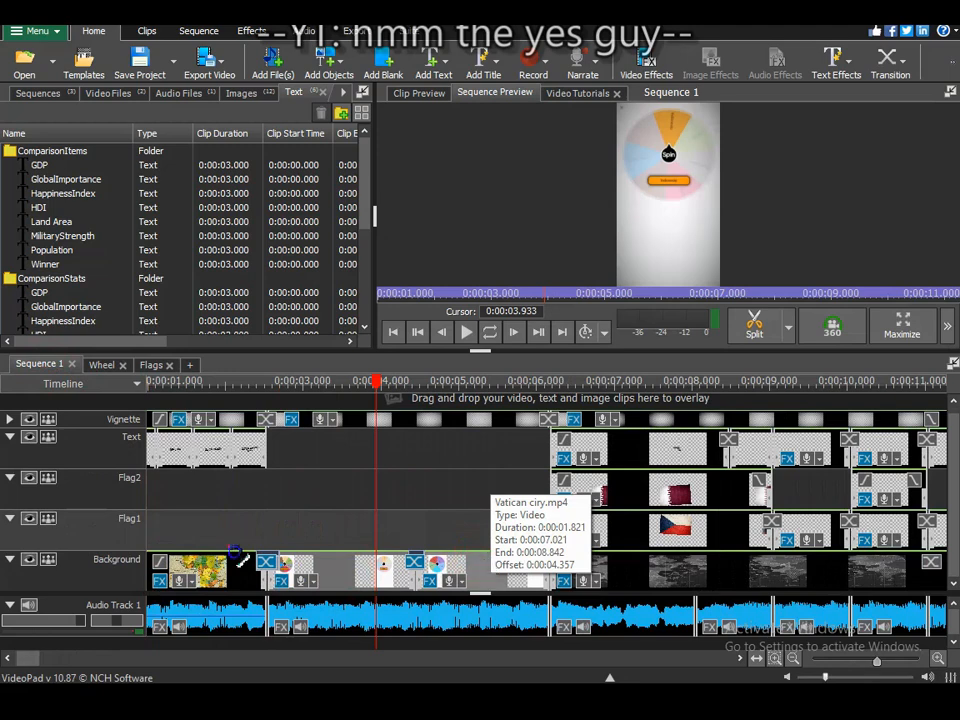
scroll(270, 566, up, 5)
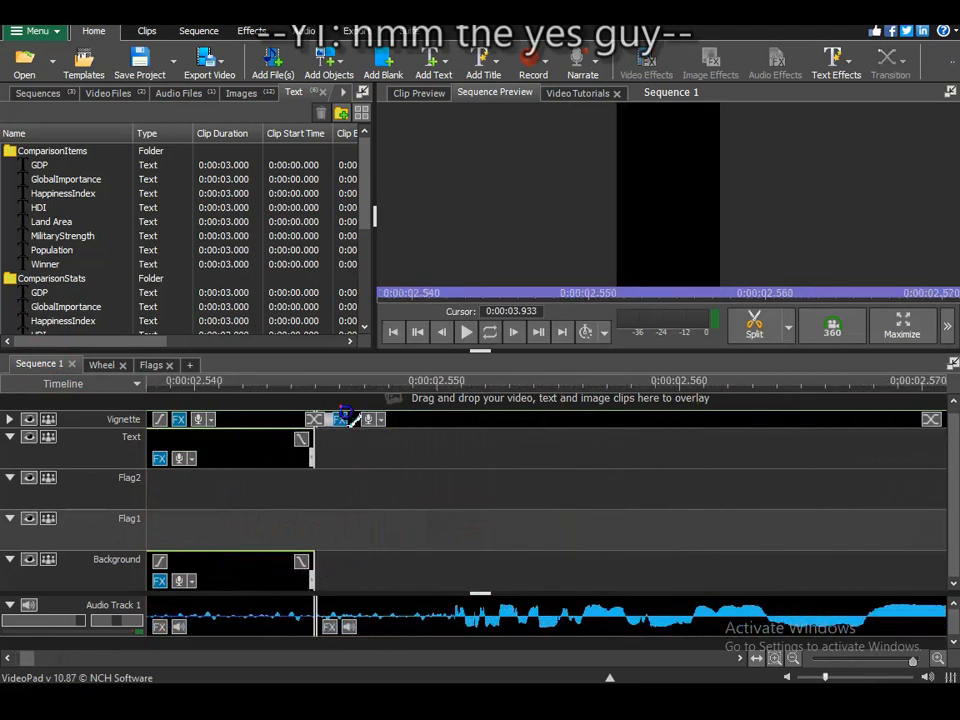
mouse_move(324, 394)
mouse_down()
mouse_move(300, 390)
mouse_move(313, 397)
mouse_up()
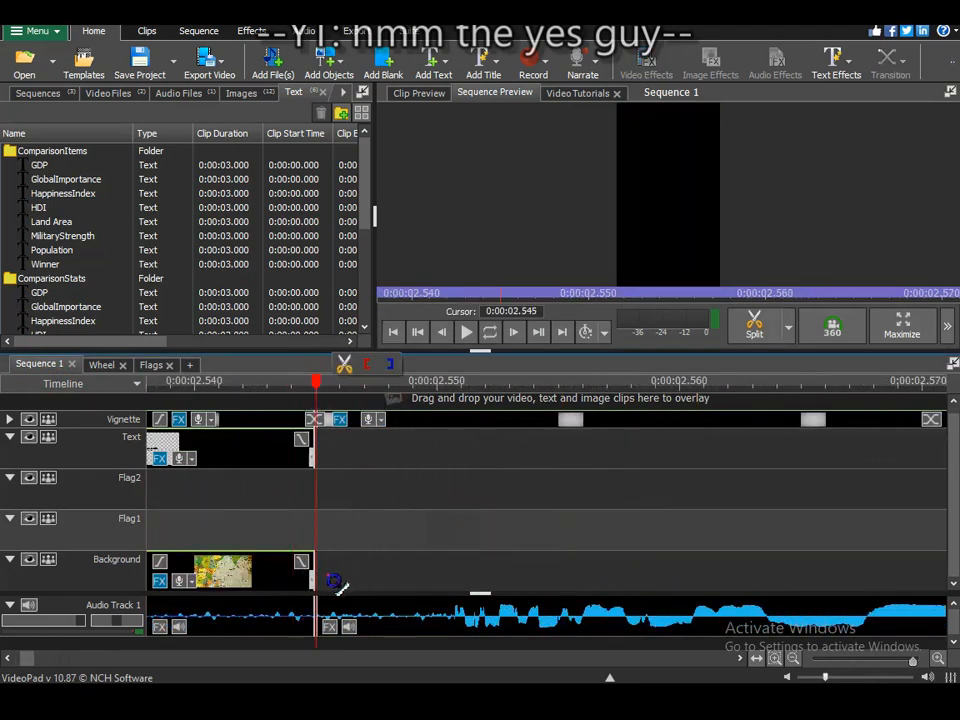
click(330, 576)
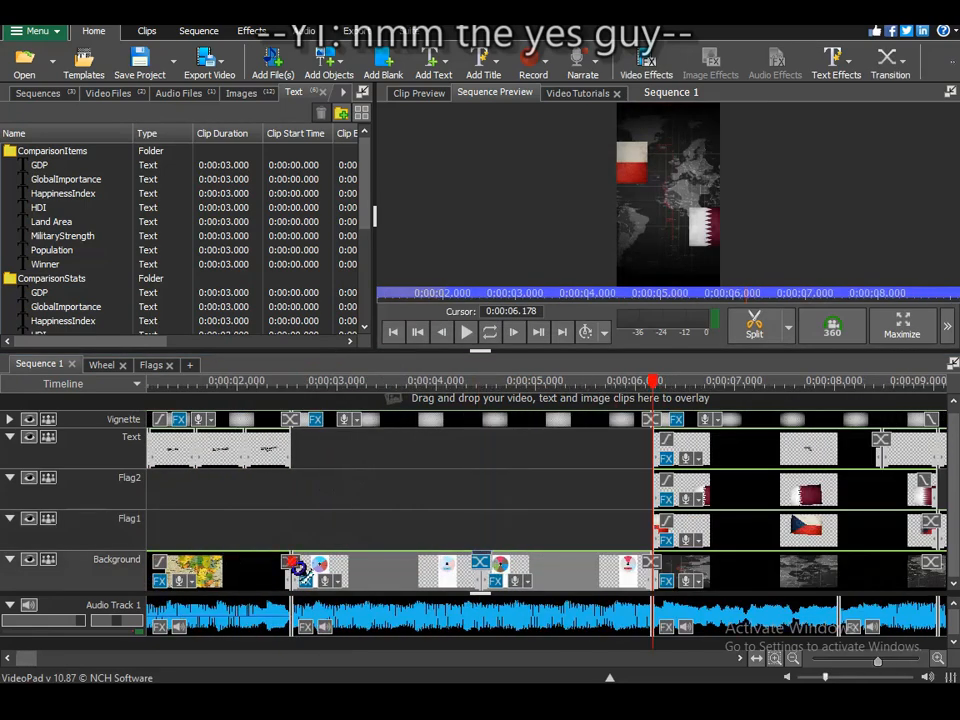
Add a Slide transition between the map clip and the first wheel clip, and return the playhead to the start.
click(291, 562)
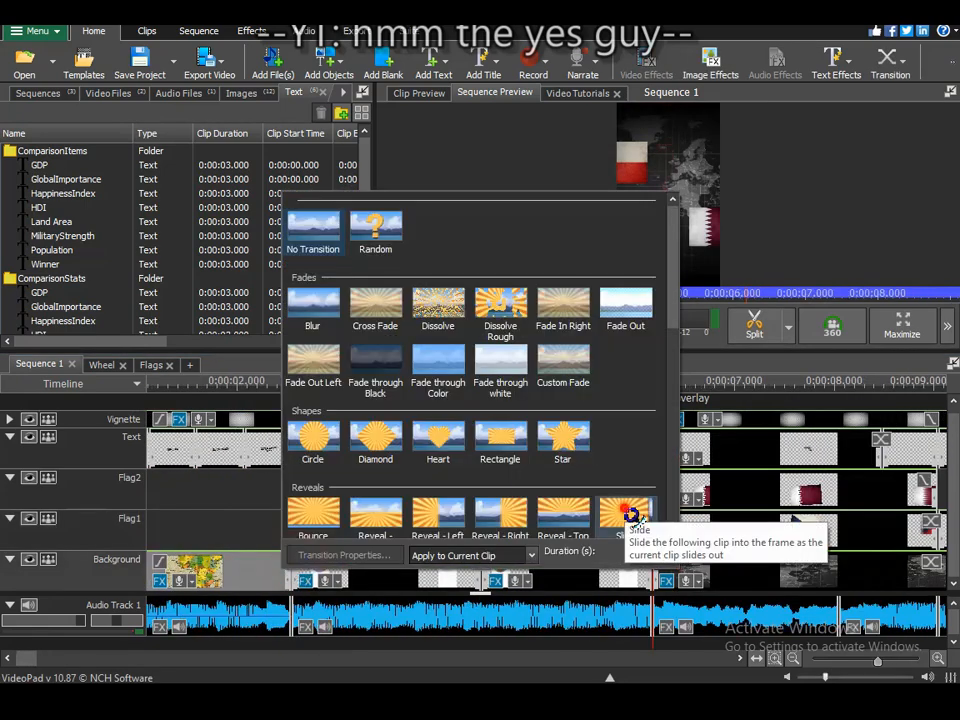
click(631, 515)
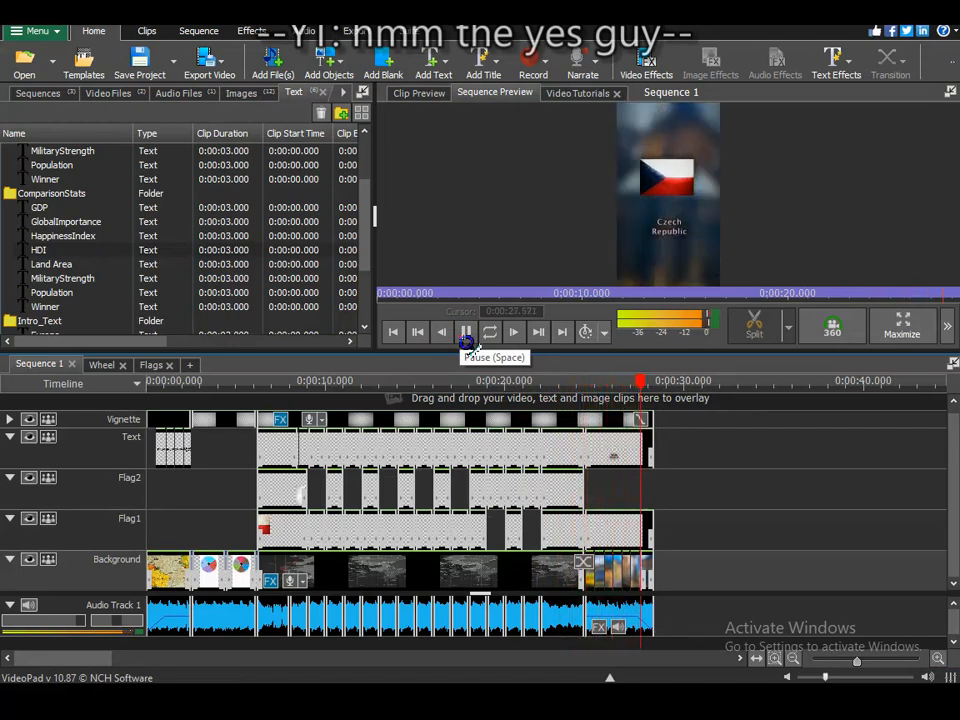
drag(565, 392, 66, 415)
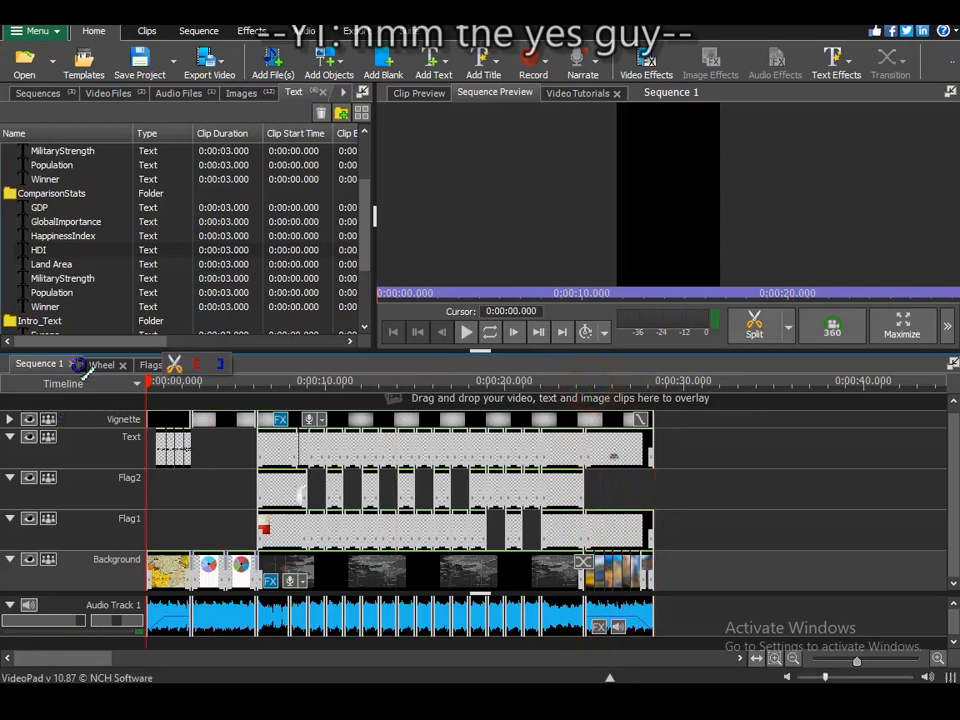
scroll(400, 402, down, 2)
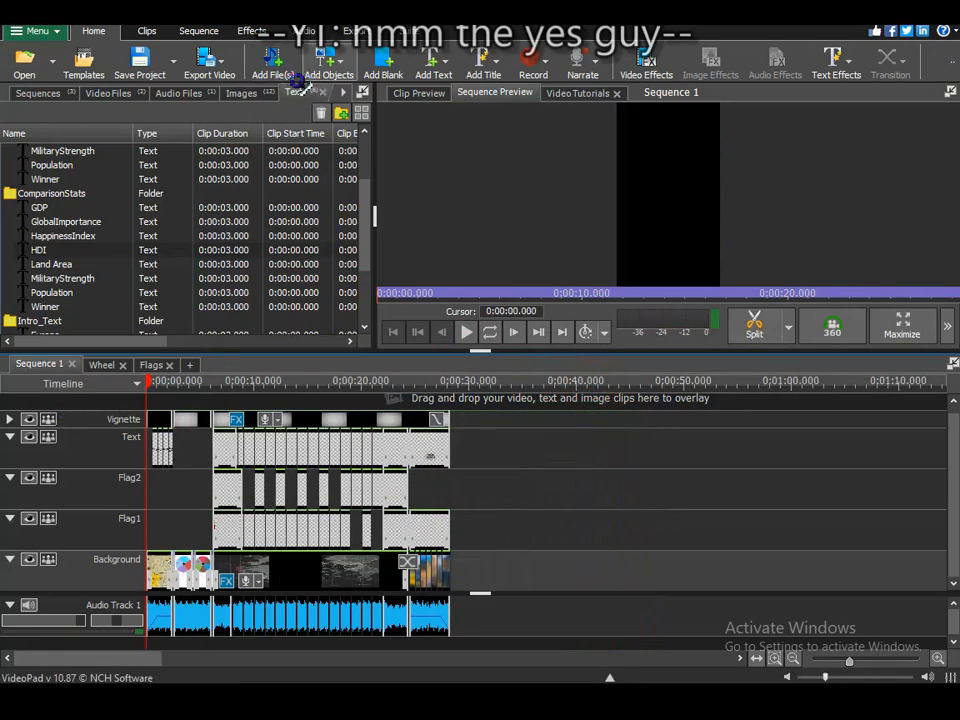
Set up a video export named 42Eurasia with the 1080 x 1920 vertical (9:16) resolution.
click(229, 76)
click(240, 95)
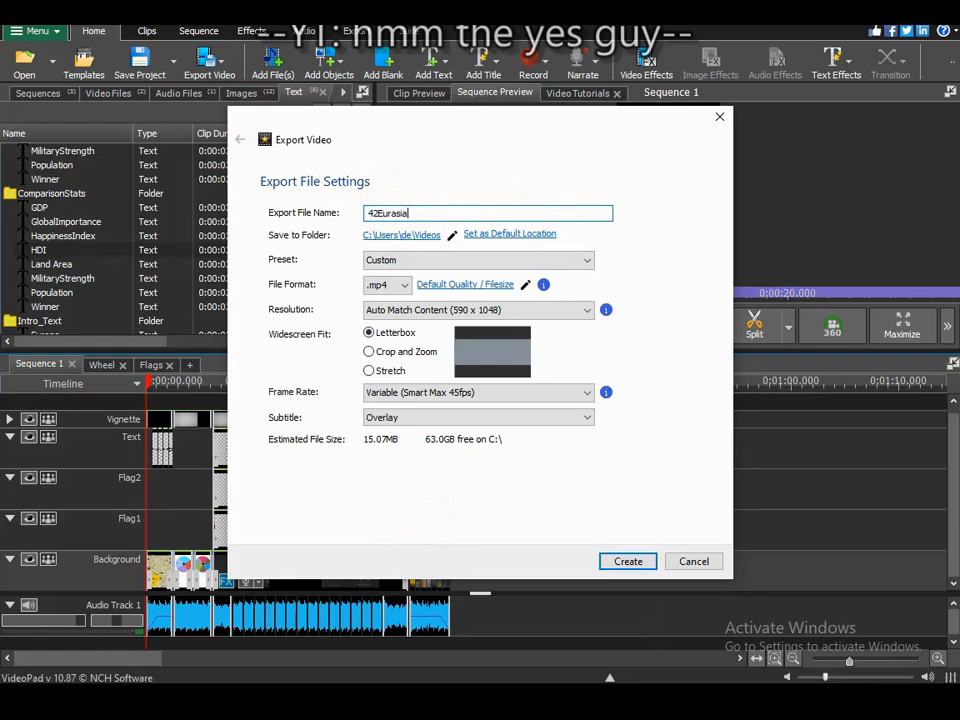
click(428, 262)
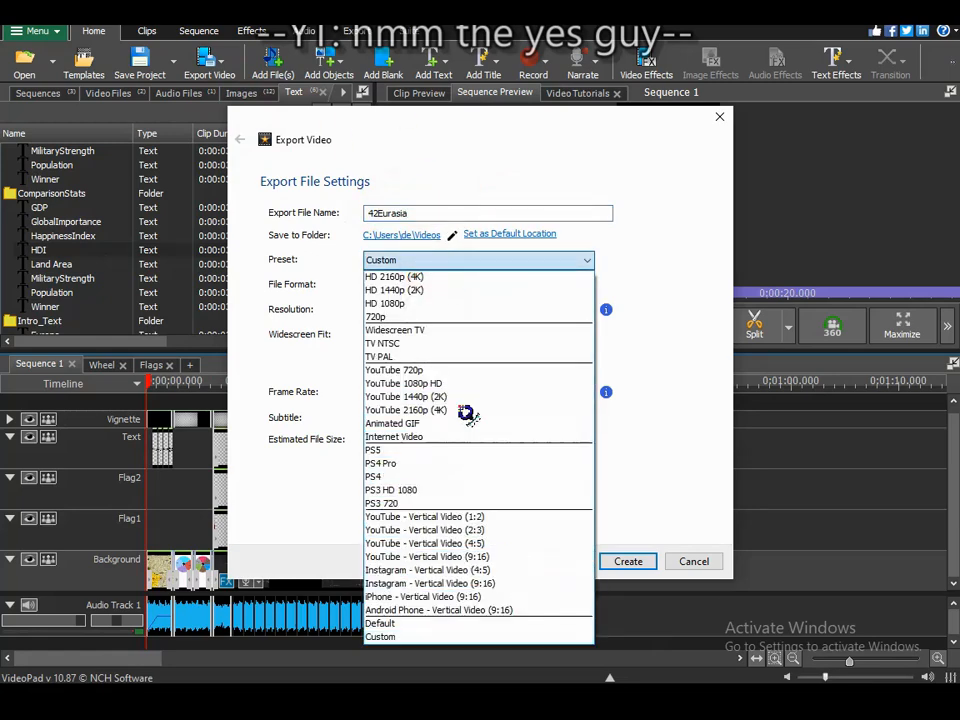
click(436, 263)
click(442, 315)
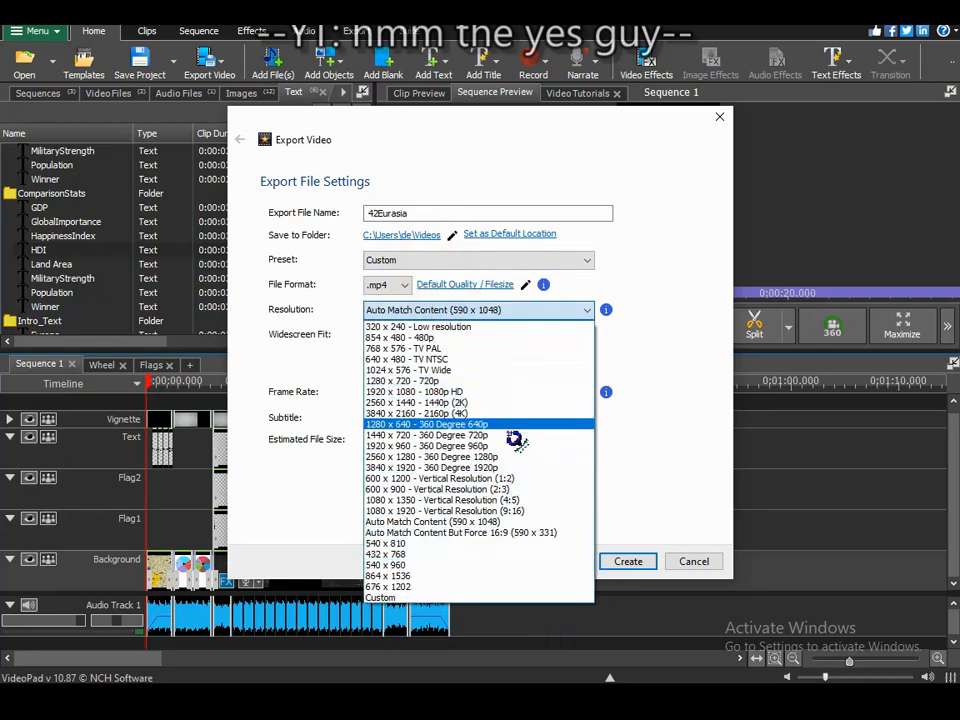
click(527, 512)
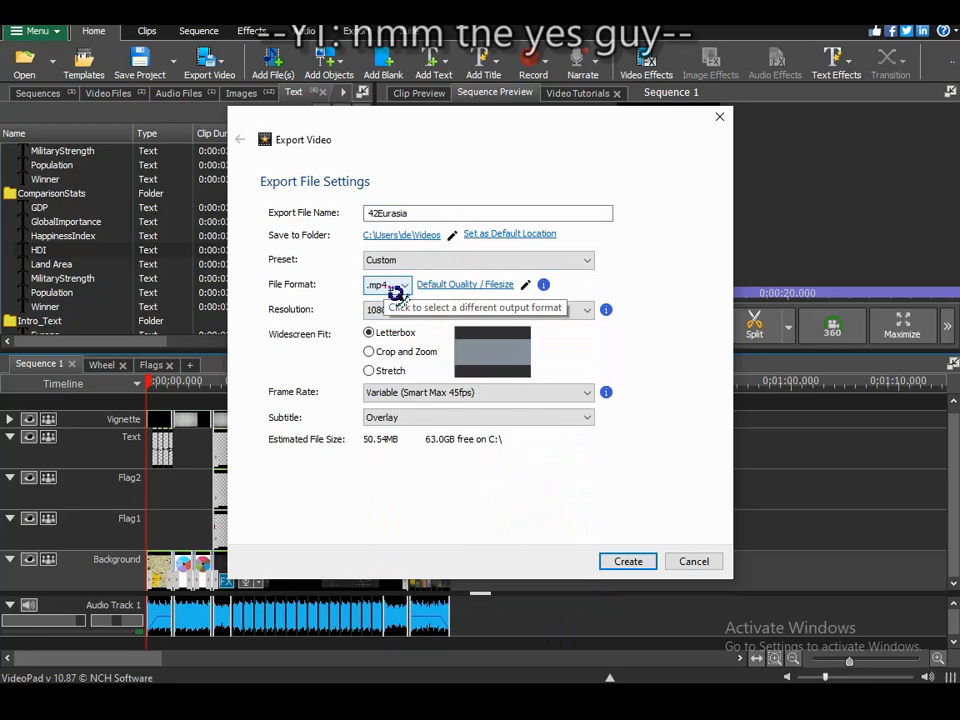
Set the export frame rate to constant 50fps and start the export.
click(531, 396)
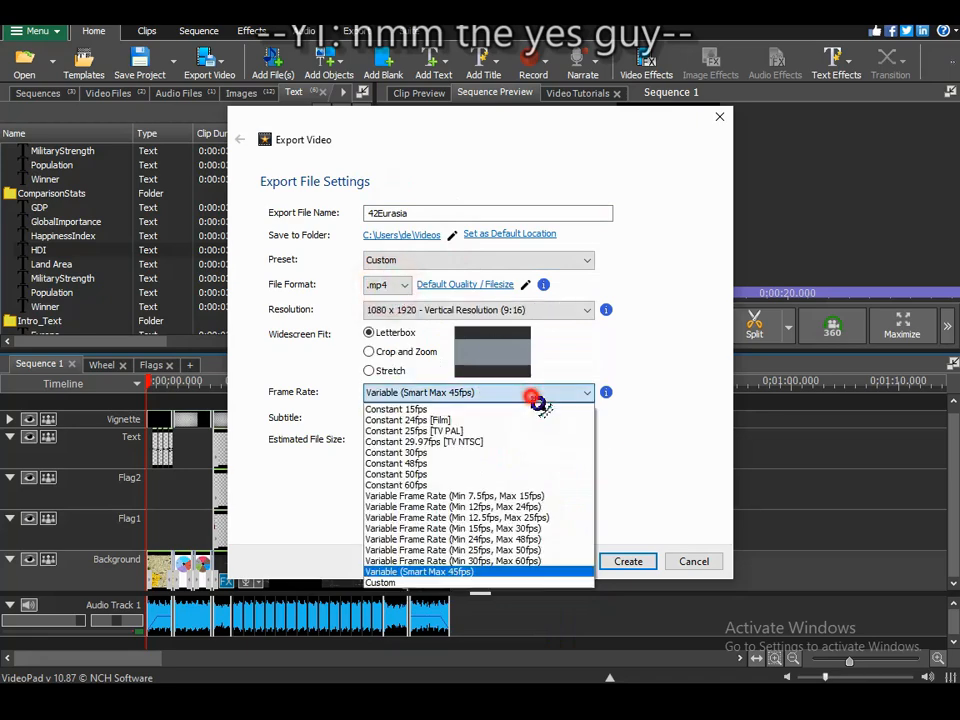
click(476, 452)
click(470, 417)
click(450, 429)
click(628, 561)
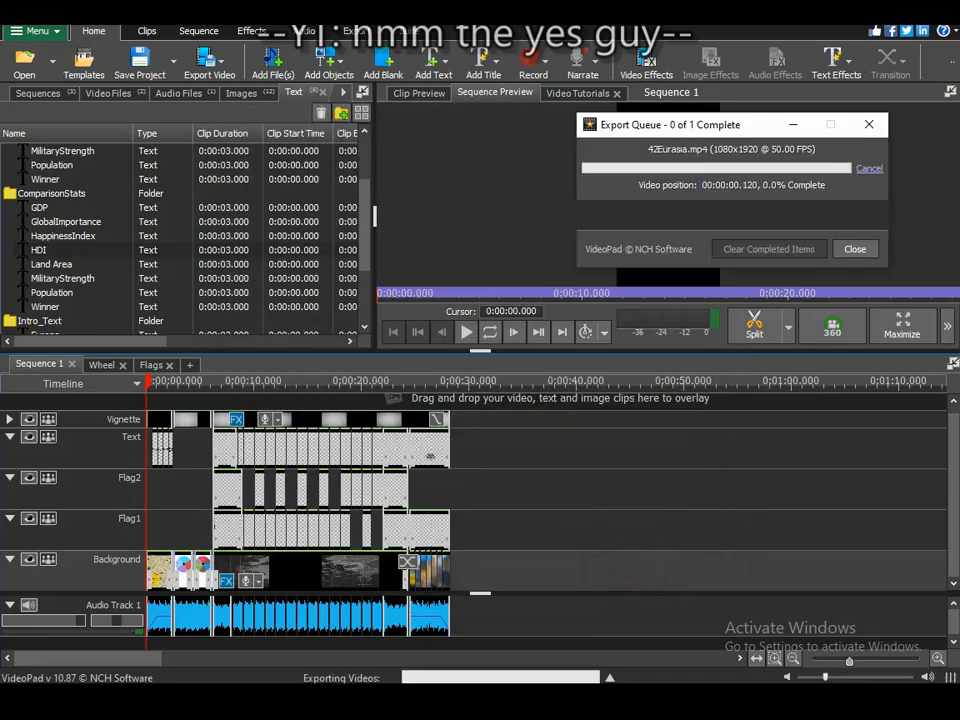
Minimise the editor to show the desktop while the export runs.
click(865, 12)
click(596, 404)
right_click(417, 292)
click(475, 349)
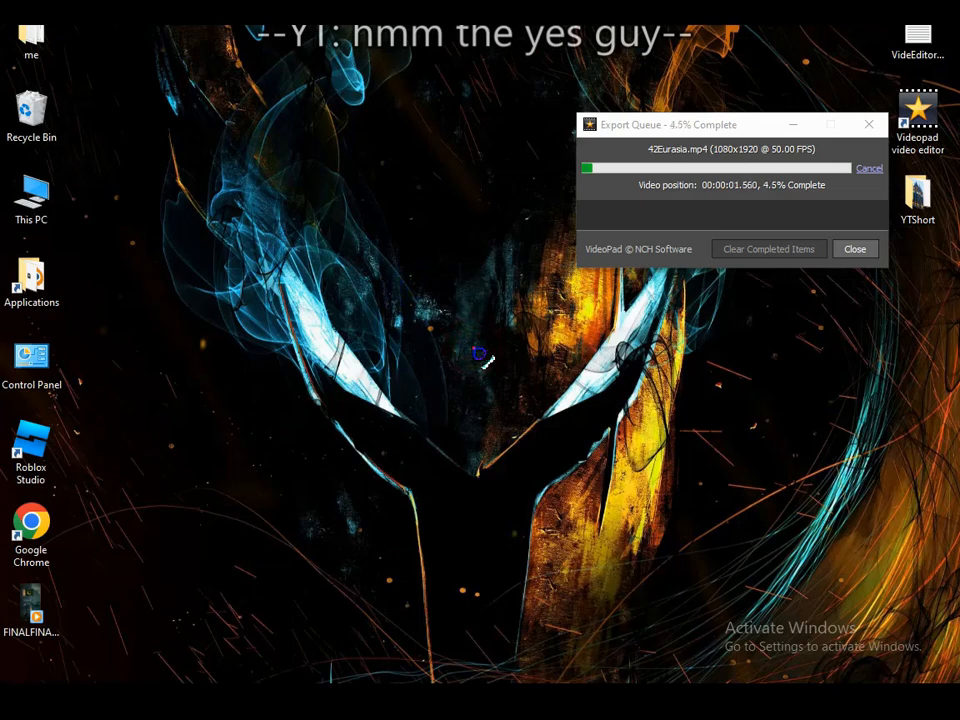